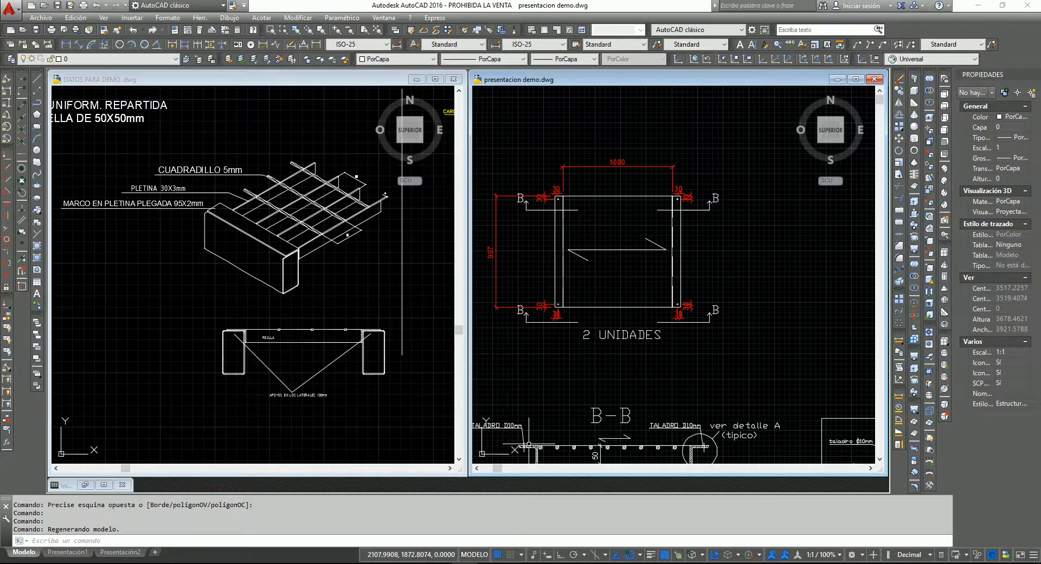
Step: Switch to RFEM and create a new 3D model named "Rejilla redondo relesa" in the Ejemplos project
{"action": "left_click", "coordinate": [978, 5]}
{"action": "left_click", "coordinate": [19, 18]}
{"action": "left_click", "coordinate": [220, 255]}
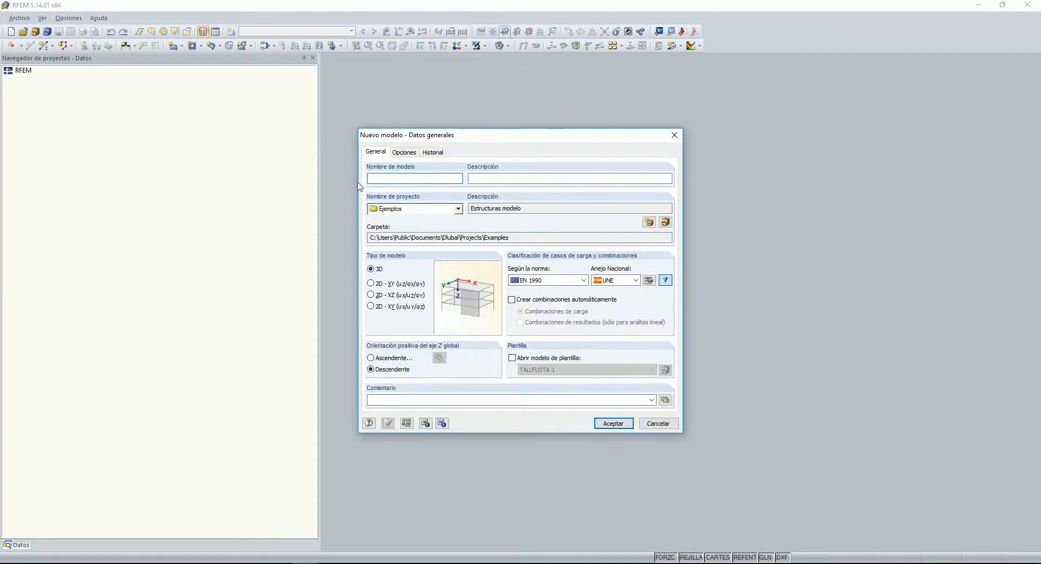
{"action": "type", "text": "Rejilla redondo relesa"}
{"action": "left_click", "coordinate": [613, 423]}
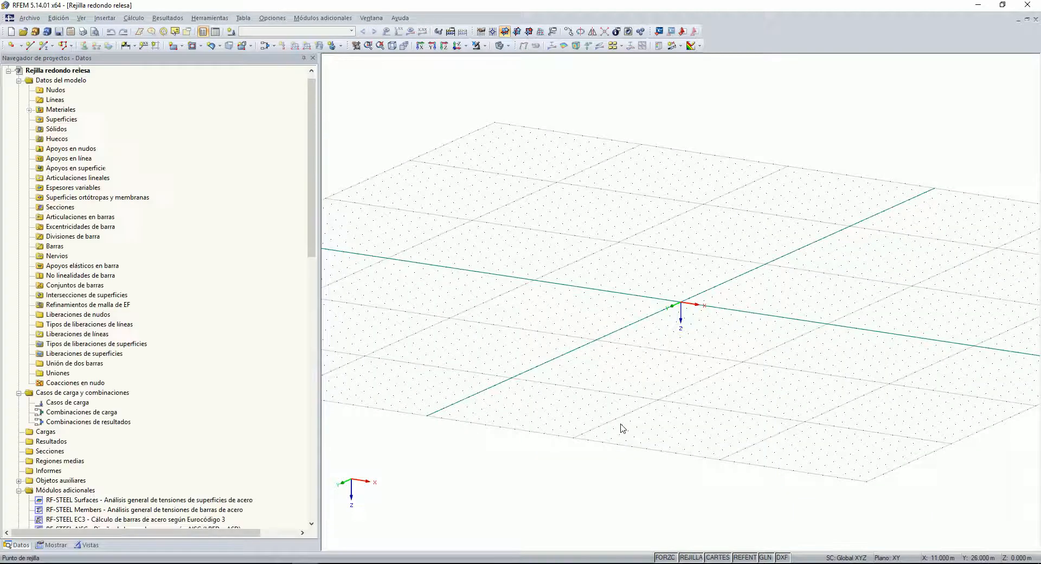
Step: Delete the two default materials from the model
{"action": "left_click", "coordinate": [27, 110]}
{"action": "left_click", "coordinate": [76, 119]}
{"action": "left_click", "coordinate": [81, 129], "text": "shift"}
{"action": "right_click", "coordinate": [84, 129]}
{"action": "left_click", "coordinate": [108, 170]}
Step: Add the material Acero S 235 JR (EN 10025-2:2004-11) from the material library
{"action": "right_click", "coordinate": [68, 111]}
{"action": "left_click", "coordinate": [92, 131]}
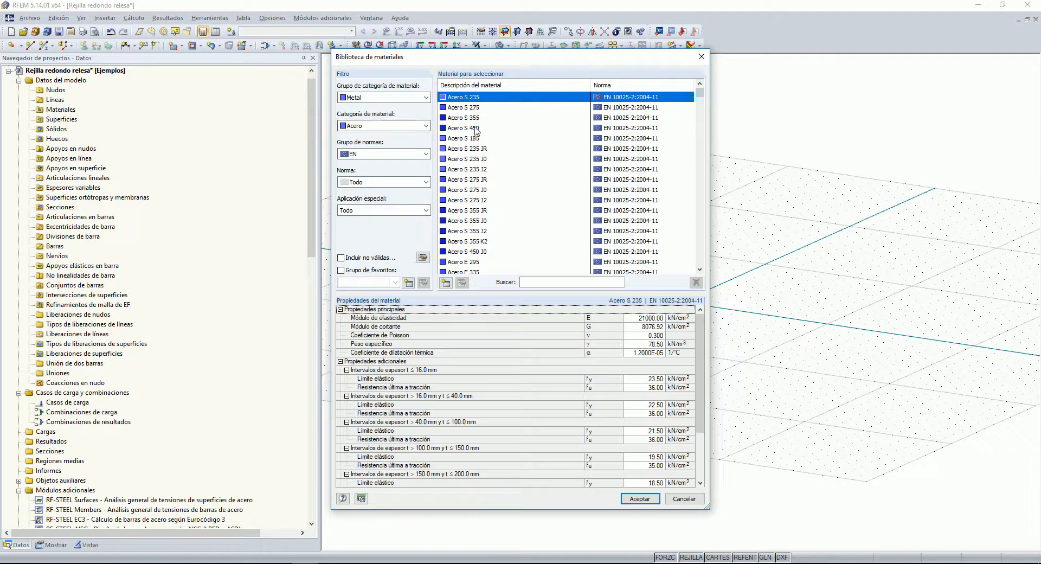
{"action": "left_click", "coordinate": [476, 148]}
{"action": "left_click", "coordinate": [639, 498]}
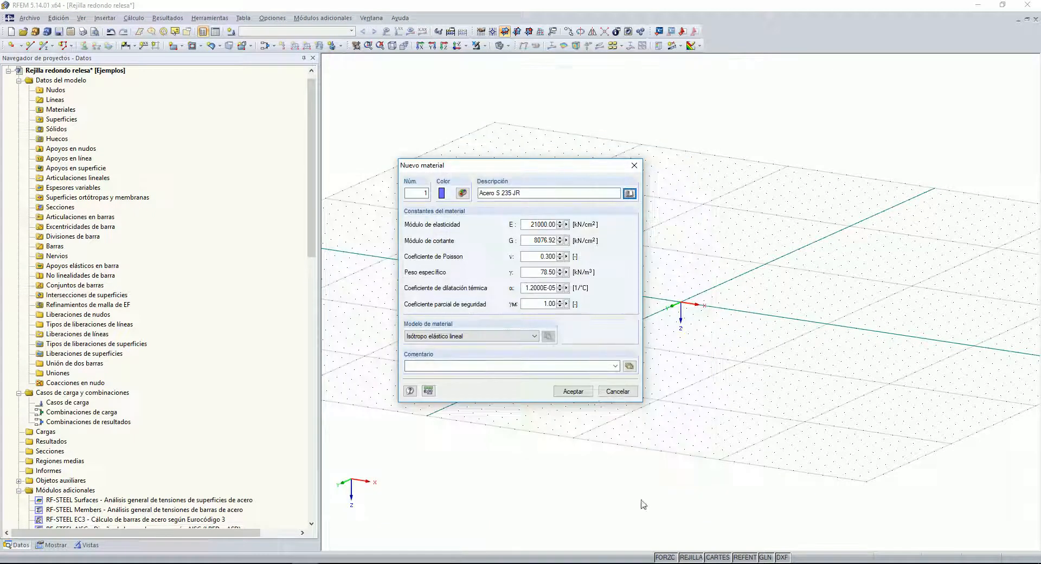
{"action": "left_click", "coordinate": [584, 393]}
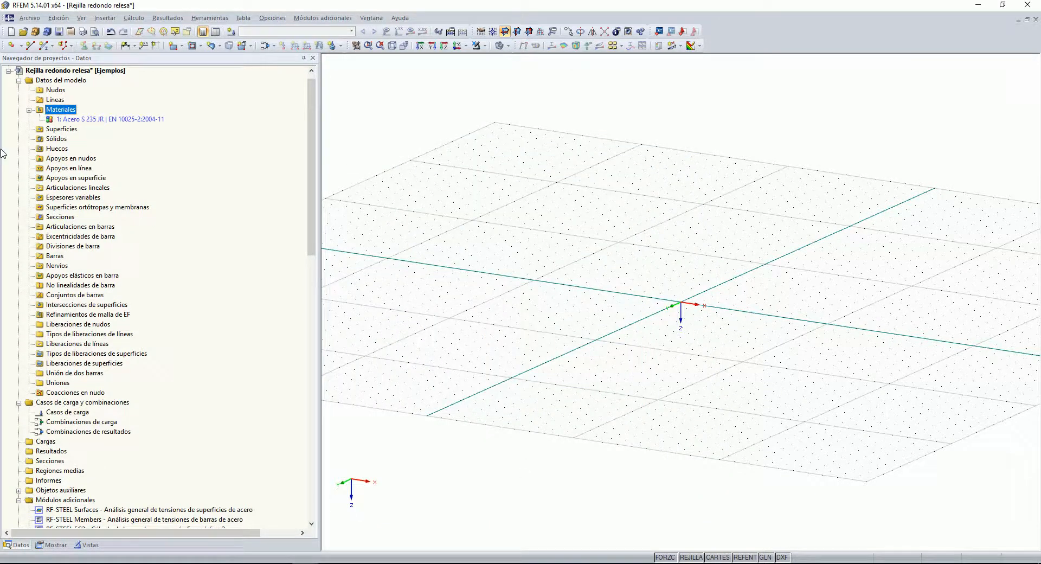
Step: Create a thin-walled rectangular hollow section 150 mm high and 100 mm wide with 5 mm walls in Acero S 235 JR
{"action": "right_click", "coordinate": [55, 218]}
{"action": "left_click", "coordinate": [586, 292]}
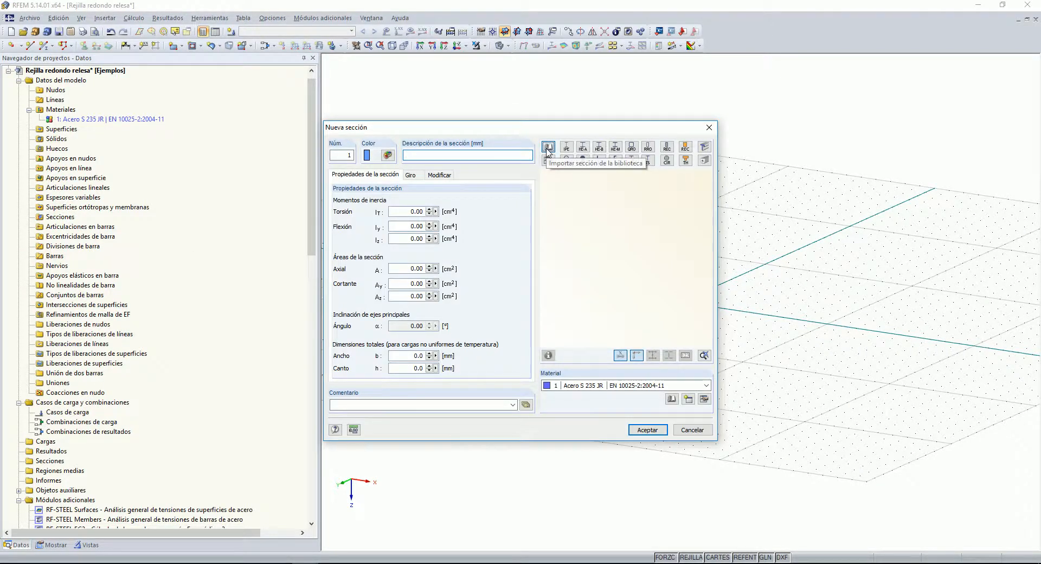
{"action": "left_click", "coordinate": [547, 148]}
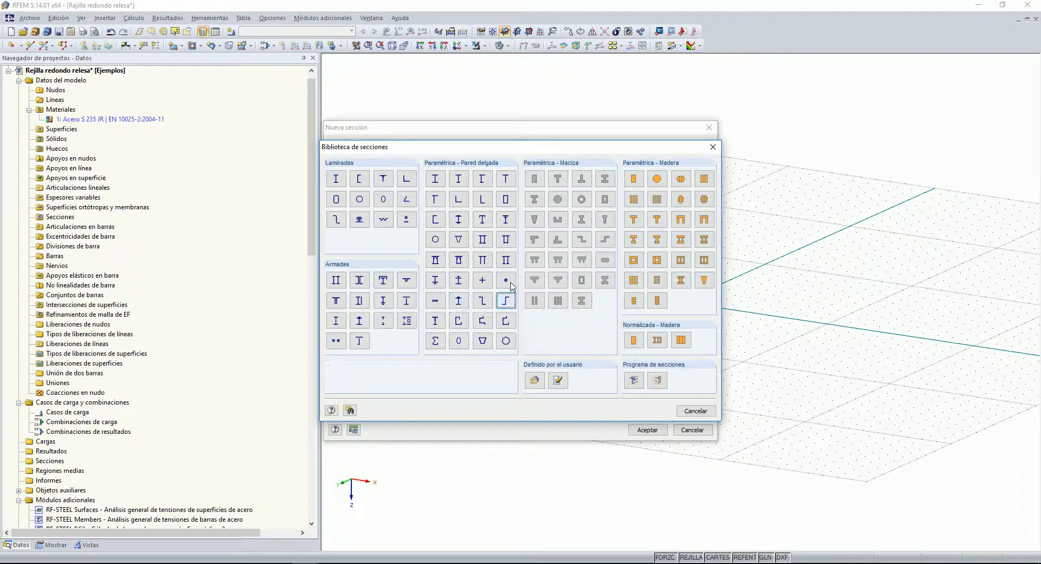
{"action": "left_click", "coordinate": [480, 325]}
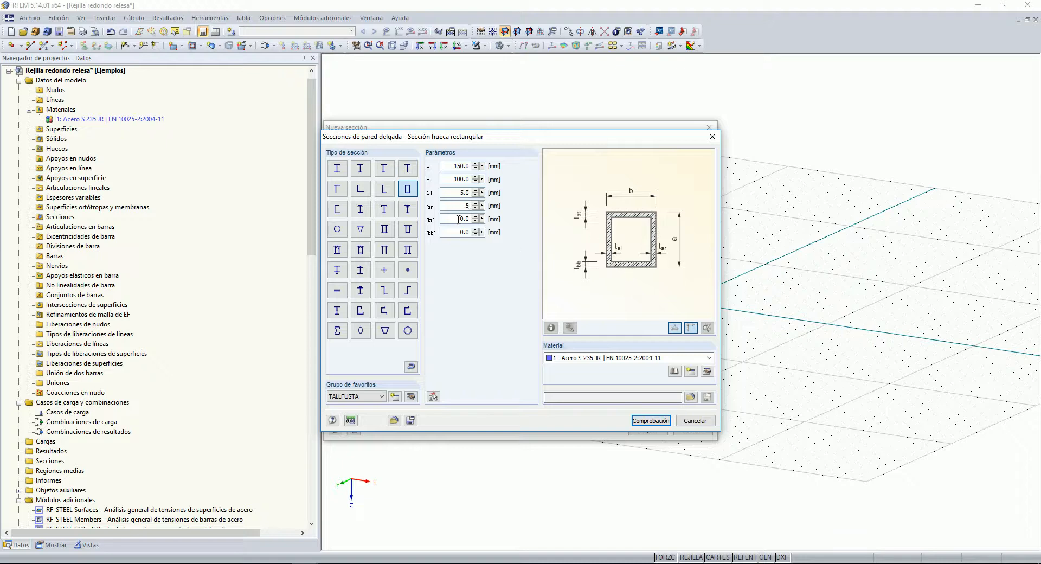
{"action": "type", "text": "5"}
{"action": "left_click", "coordinate": [569, 327]}
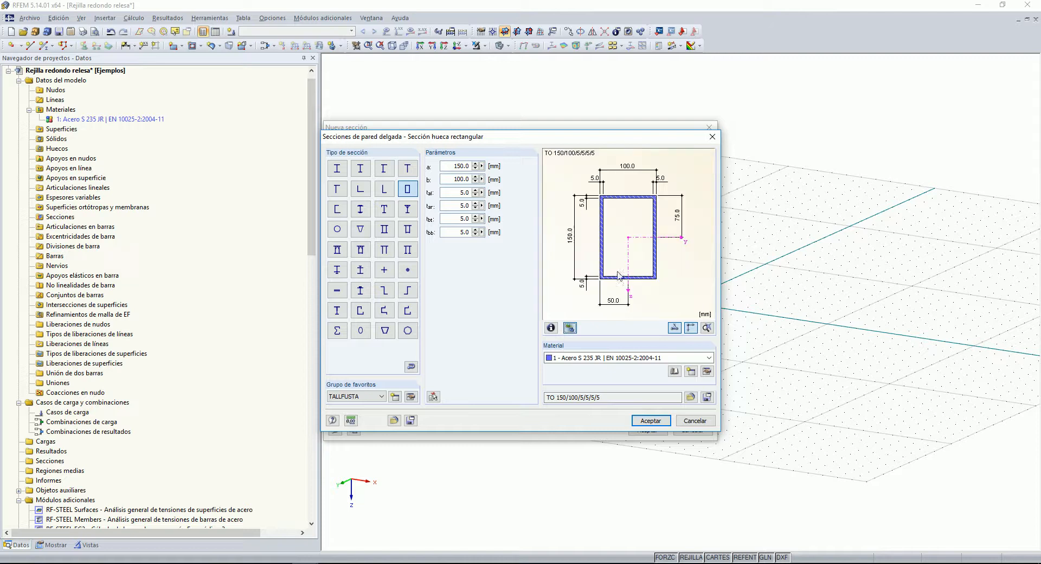
{"action": "left_click", "coordinate": [650, 421]}
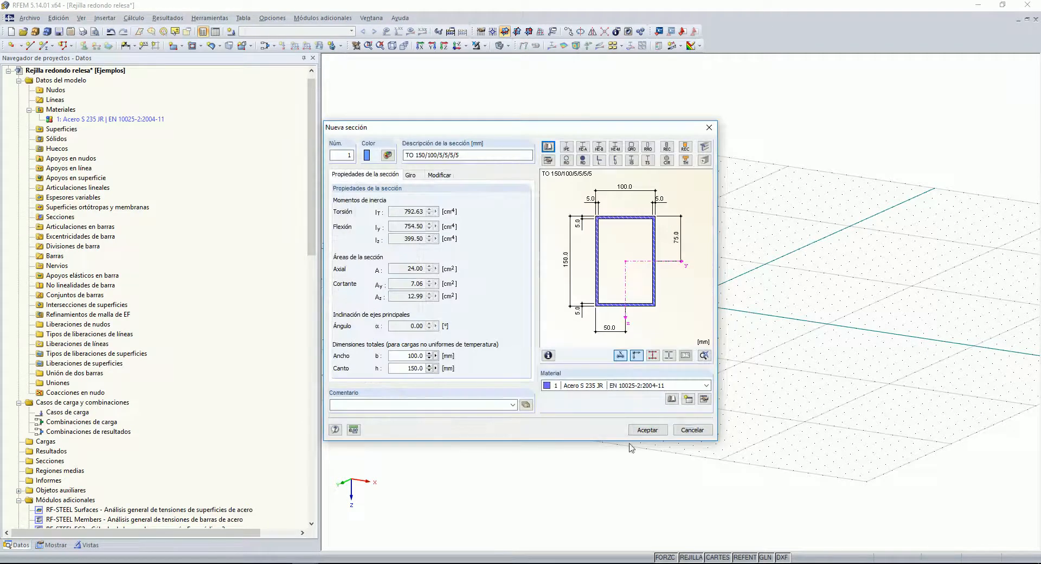
{"action": "left_click", "coordinate": [647, 429]}
Step: Draw a 3 m beam member from the grid origin in the negative Y direction, in plan view
{"action": "middle_click_drag", "start_coordinate": [675, 262], "coordinate": [621, 273]}
{"action": "left_click", "coordinate": [457, 46]}
{"action": "middle_click_drag", "start_coordinate": [771, 255], "coordinate": [703, 272]}
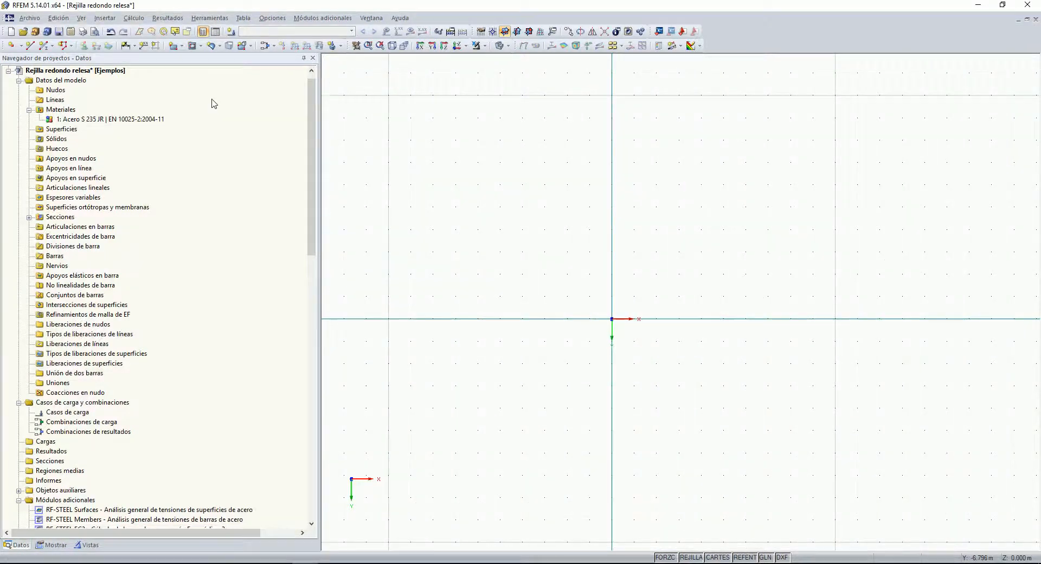
{"action": "left_click", "coordinate": [44, 46]}
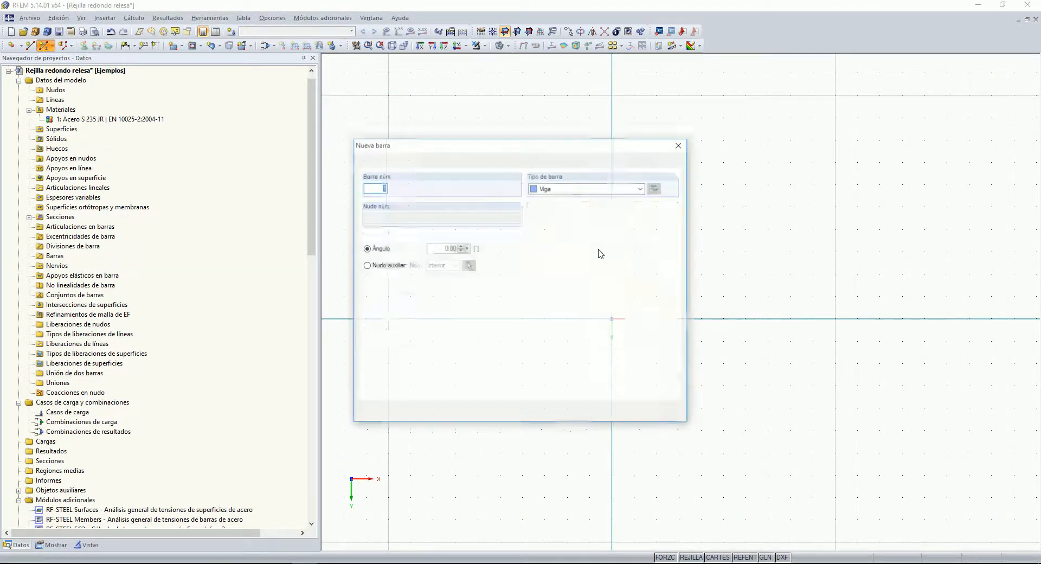
{"action": "left_click", "coordinate": [627, 414]}
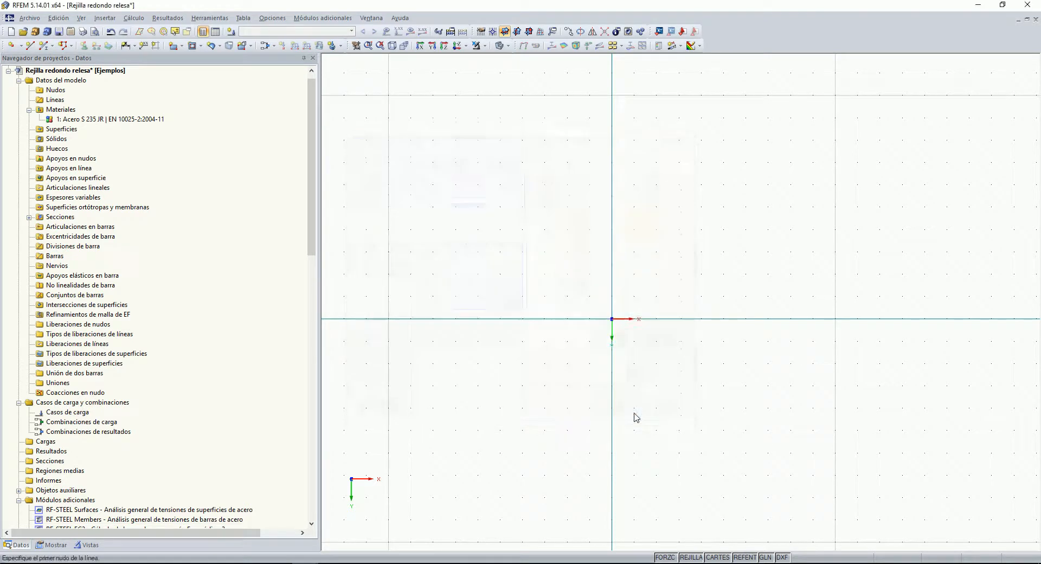
{"action": "left_click", "coordinate": [612, 319]}
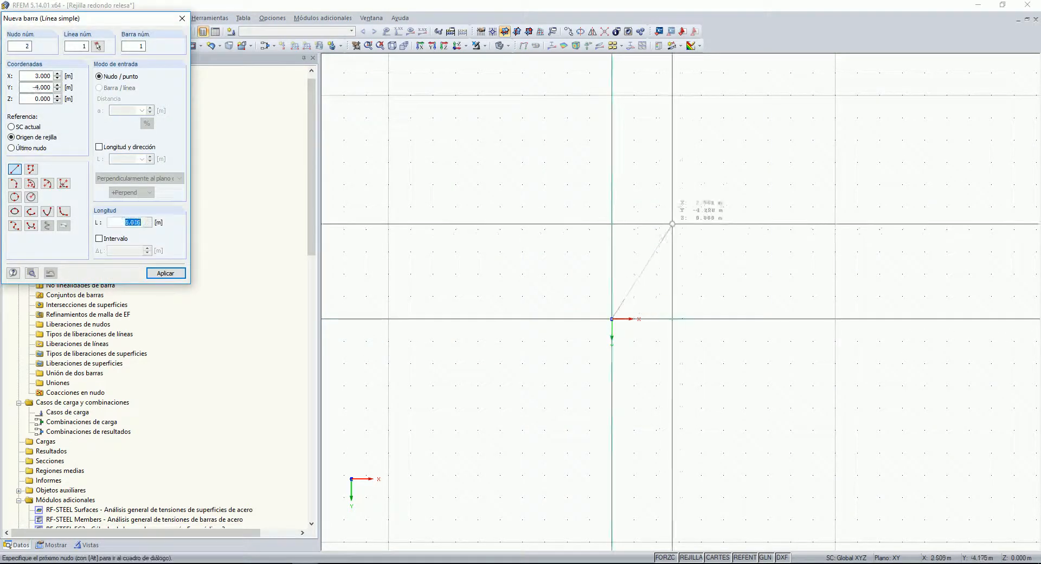
{"action": "scroll", "coordinate": [620, 296], "scroll_direction": "up", "scroll_amount": 4}
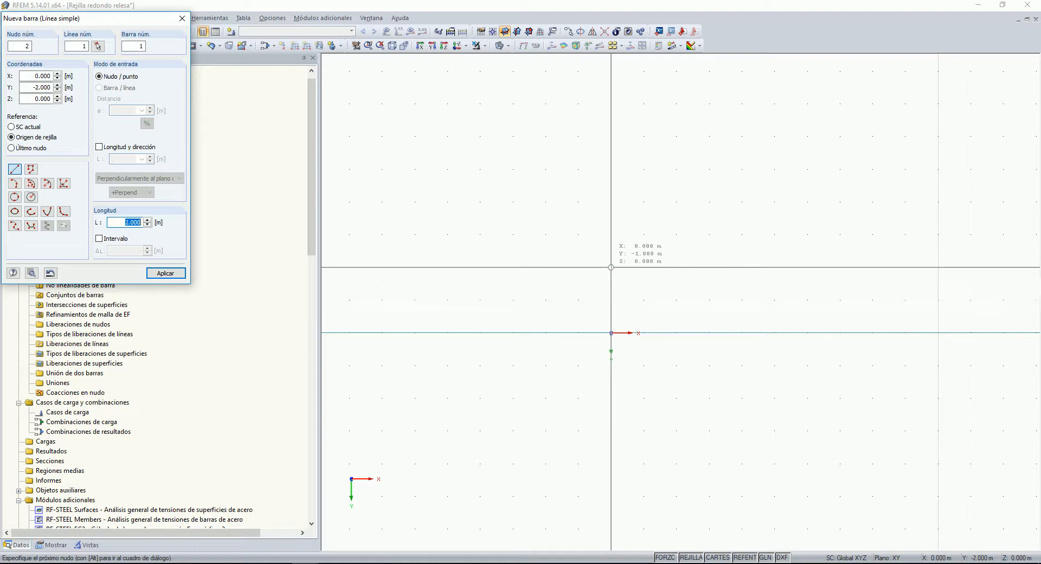
{"action": "left_click", "coordinate": [611, 234]}
{"action": "key", "text": "Escape"}
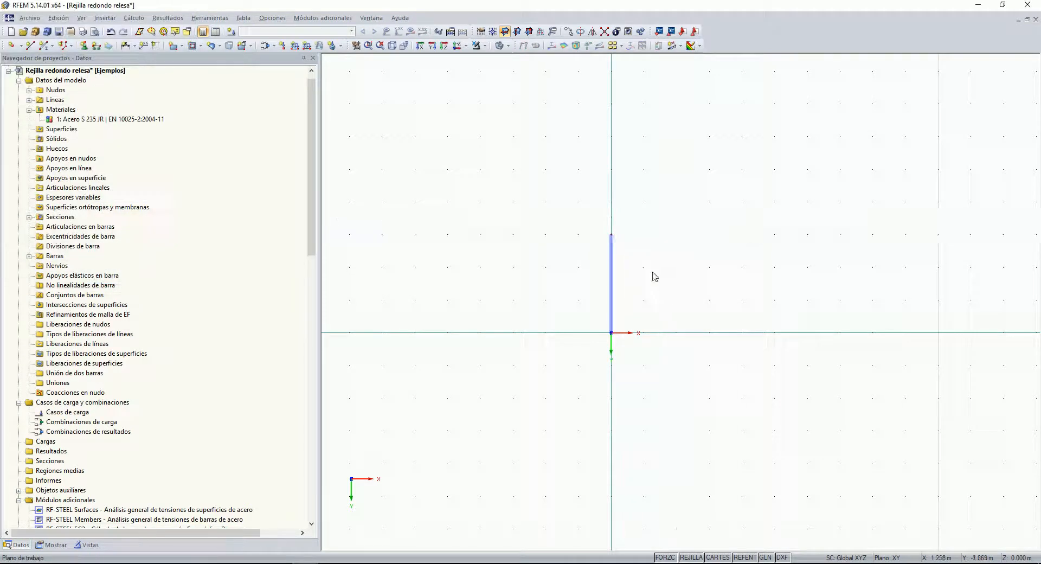
Step: Display the member as a solid model in an oblique 3D view
{"action": "middle_click_drag", "start_coordinate": [655, 339], "coordinate": [604, 262], "text": "ctrl"}
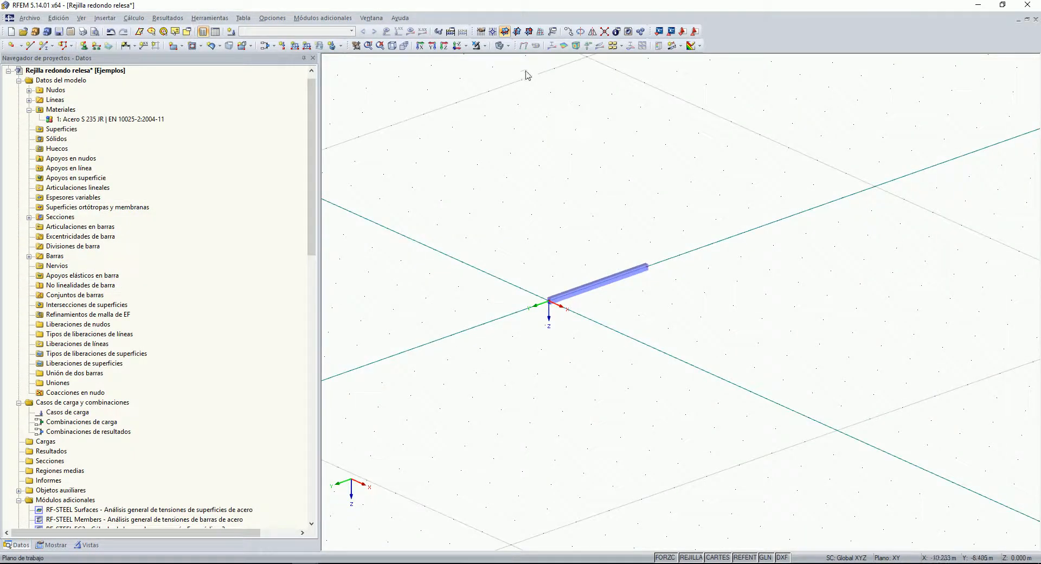
{"action": "left_click", "coordinate": [504, 45]}
{"action": "left_click", "coordinate": [514, 75]}
{"action": "scroll", "coordinate": [558, 257], "scroll_direction": "up", "scroll_amount": 3}
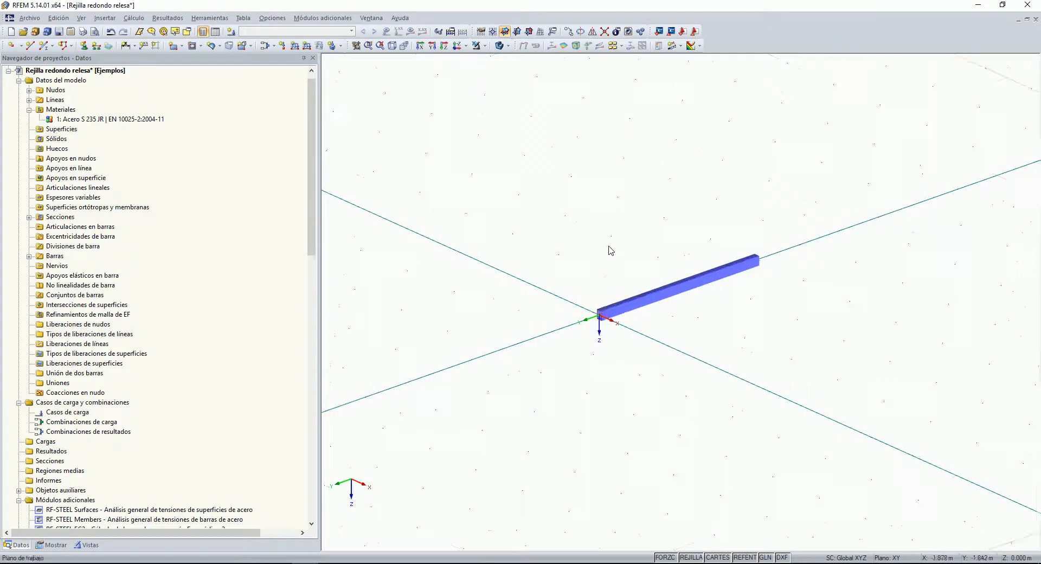
Step: Define a nodal support fixed in uX, uY, uZ and φY with φX and φZ free, and assign it to the origin node
{"action": "left_click", "coordinate": [88, 47]}
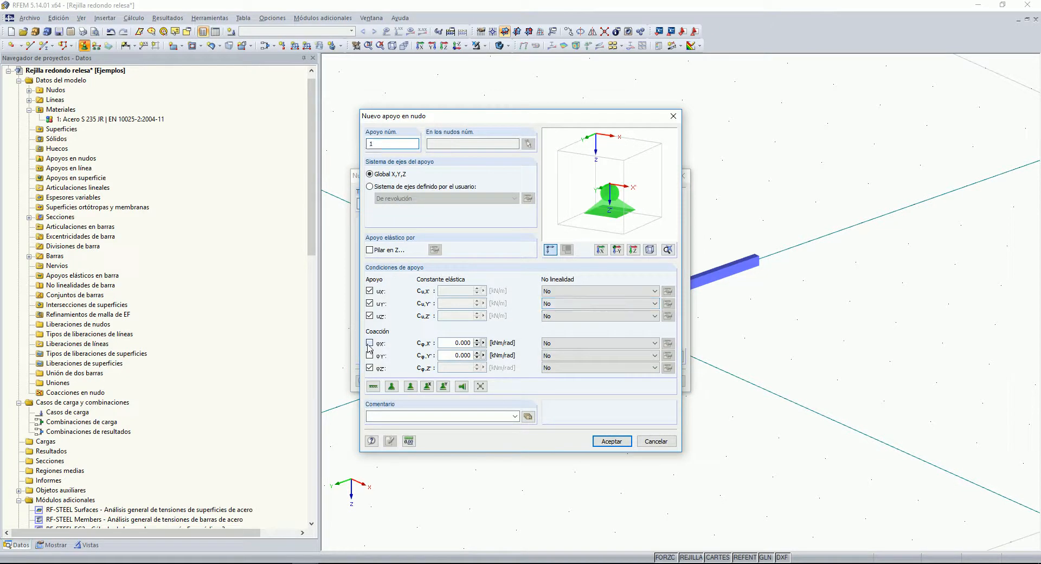
{"action": "left_click", "coordinate": [370, 355]}
{"action": "left_click", "coordinate": [369, 343]}
{"action": "left_click", "coordinate": [369, 356]}
{"action": "left_click", "coordinate": [369, 355]}
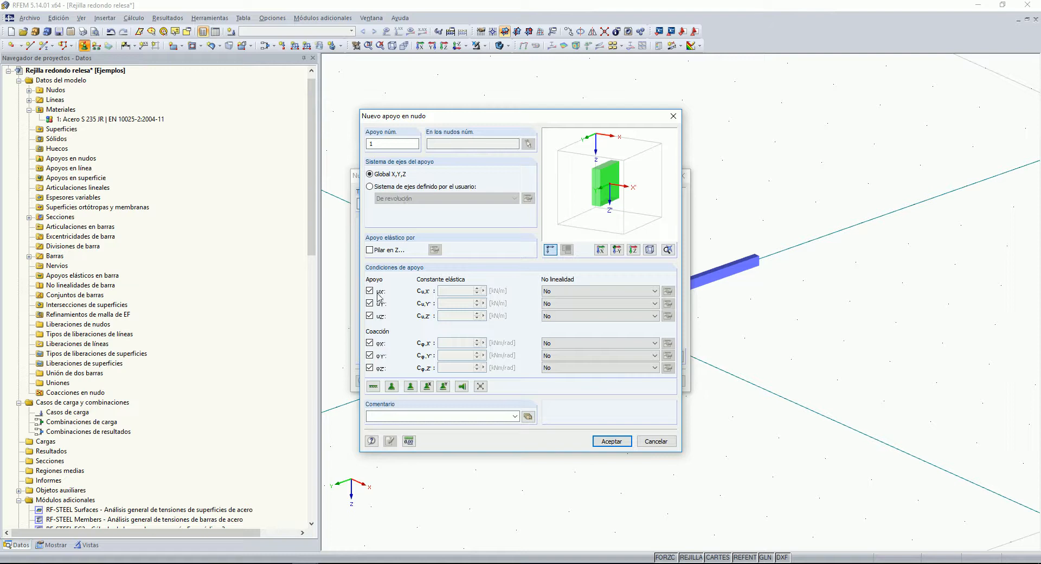
{"action": "left_click", "coordinate": [369, 343]}
{"action": "left_click", "coordinate": [369, 355]}
{"action": "left_click", "coordinate": [369, 367]}
{"action": "left_click", "coordinate": [369, 355]}
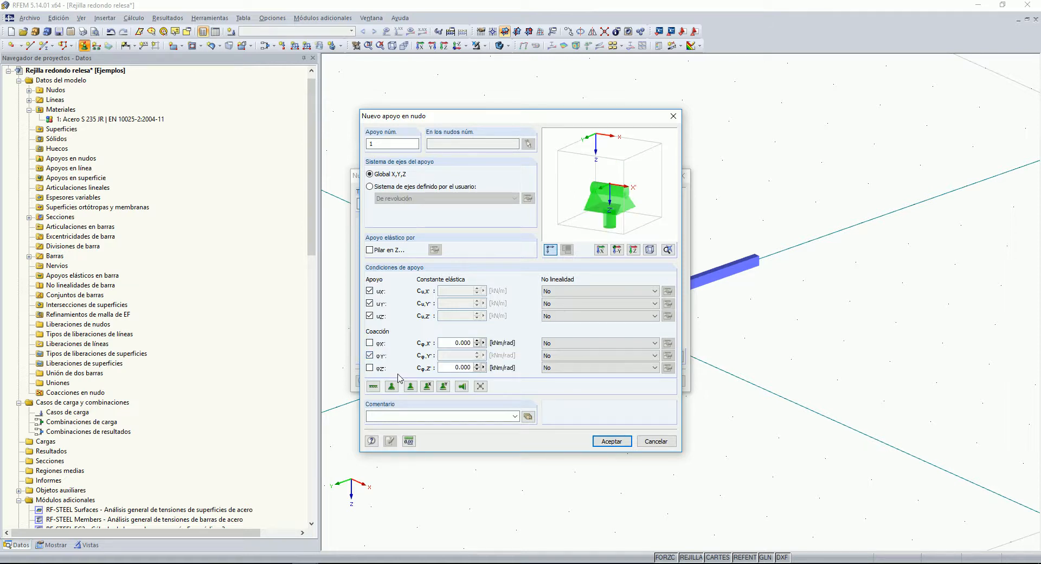
{"action": "left_click", "coordinate": [611, 440]}
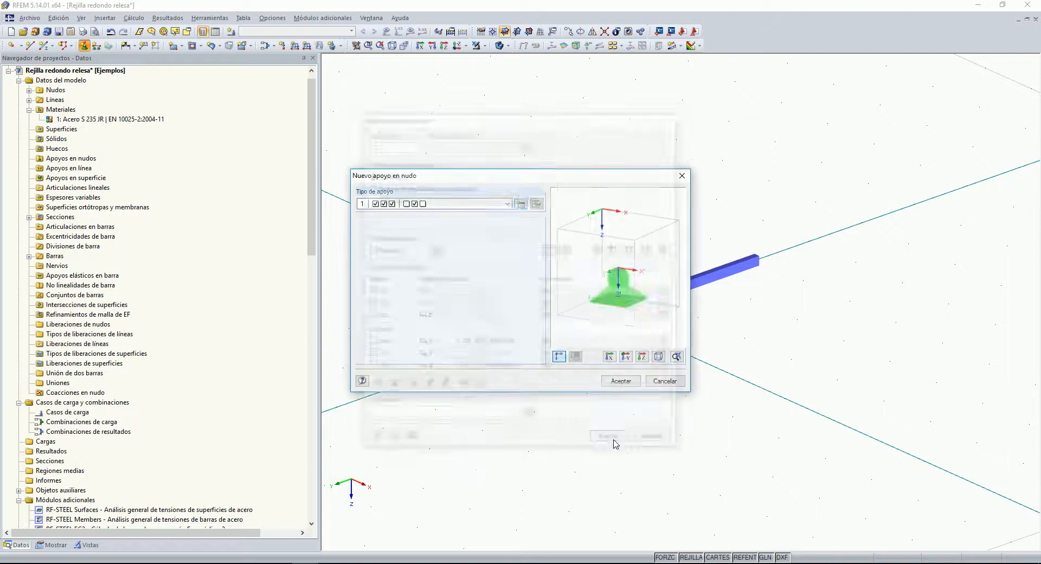
{"action": "left_click", "coordinate": [618, 383]}
{"action": "left_click", "coordinate": [599, 313]}
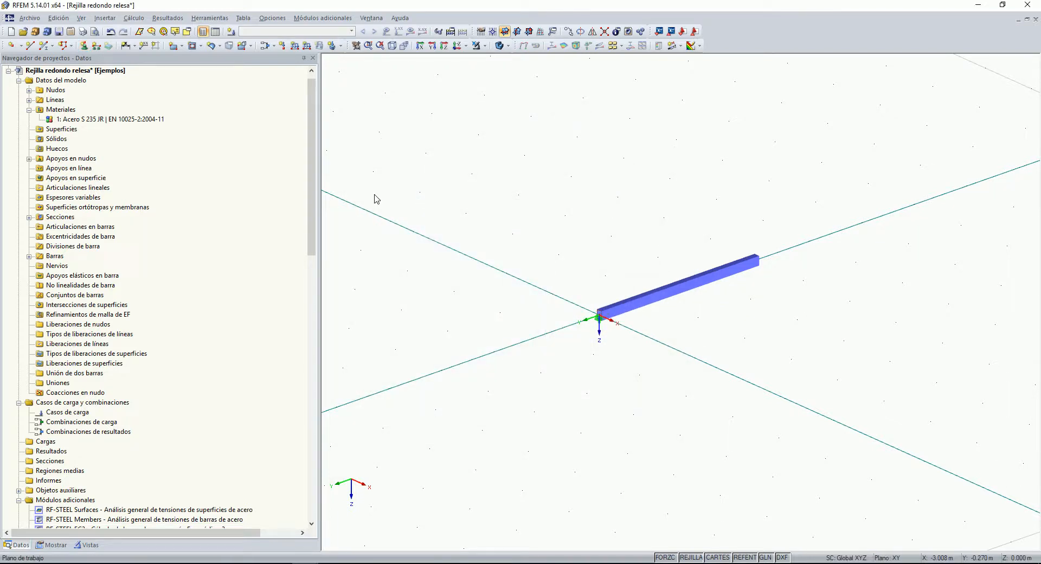
Step: Define a nodal support fixed only in uX and uZ with all rotations free, and assign it to the member's far end
{"action": "left_click", "coordinate": [84, 47]}
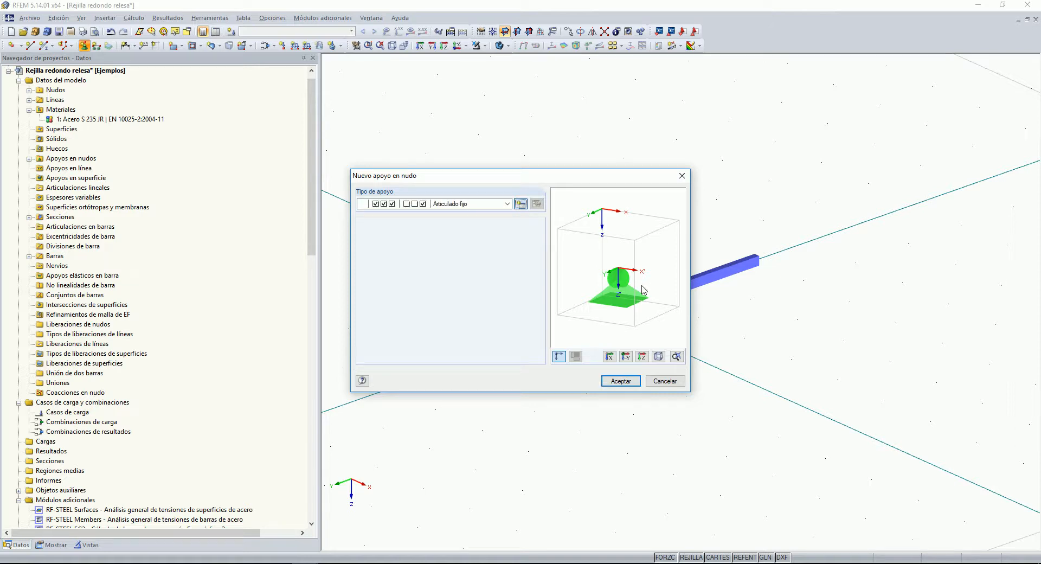
{"action": "left_click", "coordinate": [370, 304]}
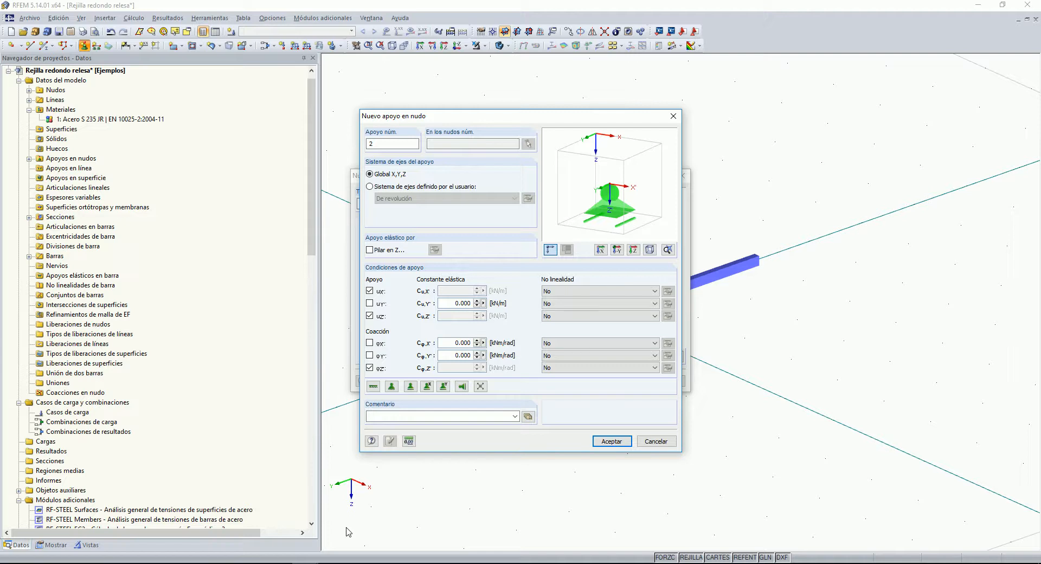
{"action": "left_click", "coordinate": [370, 367]}
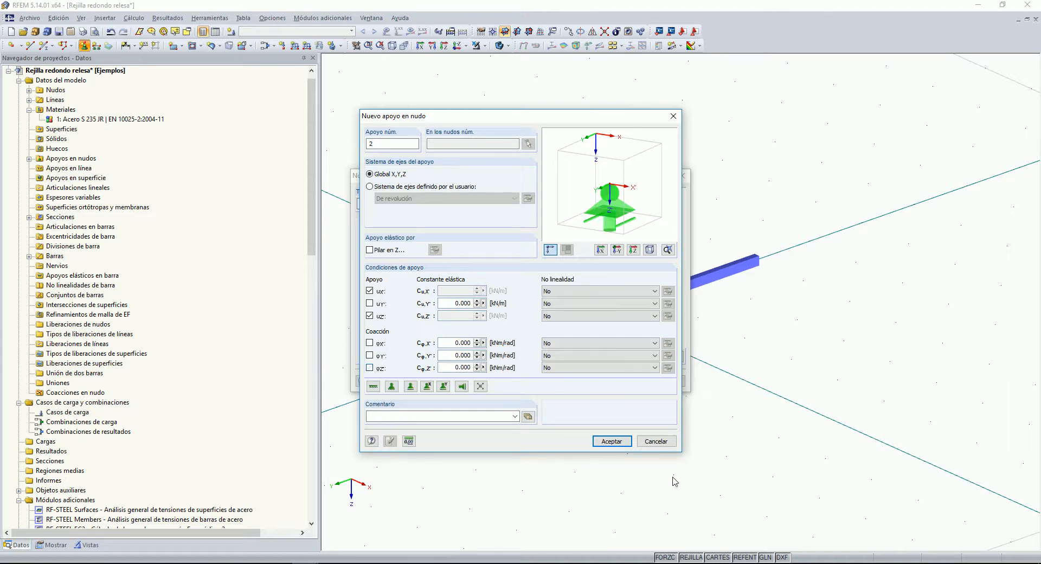
{"action": "left_click", "coordinate": [617, 442]}
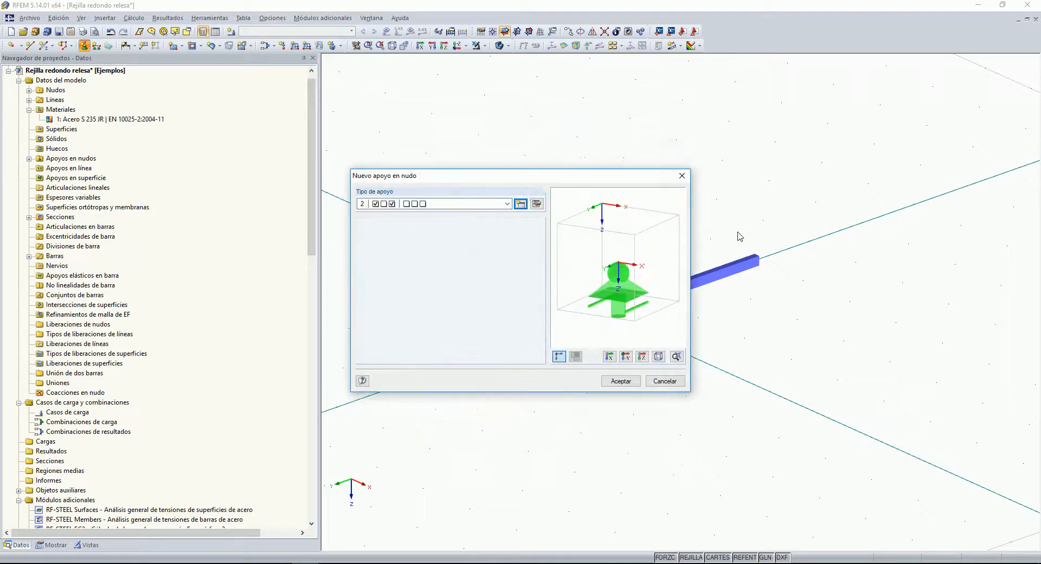
{"action": "left_click", "coordinate": [618, 380]}
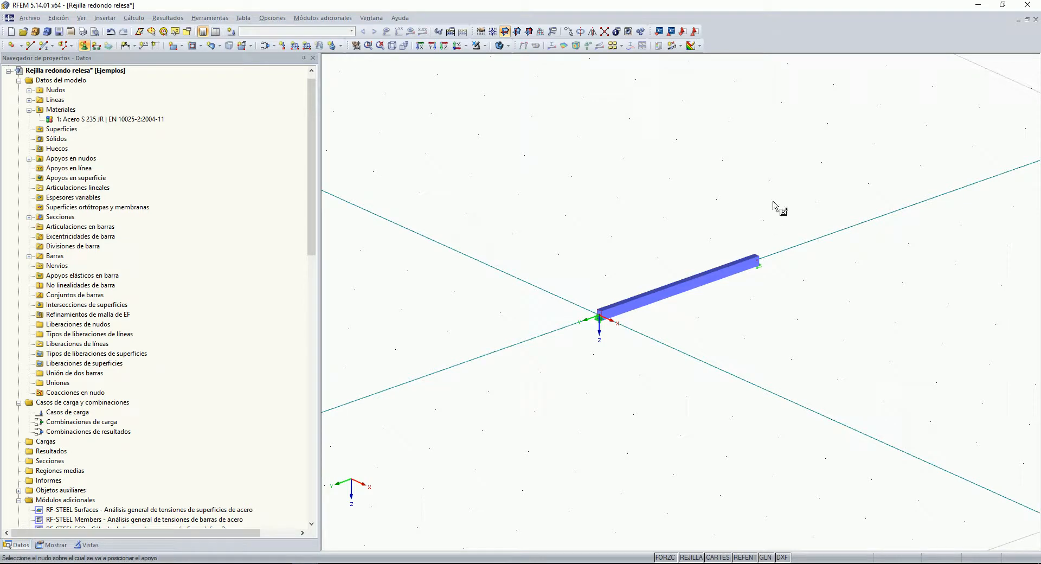
Step: Display the model as wireframe and divide the member with two new intermediate nodes
{"action": "left_click", "coordinate": [508, 46]}
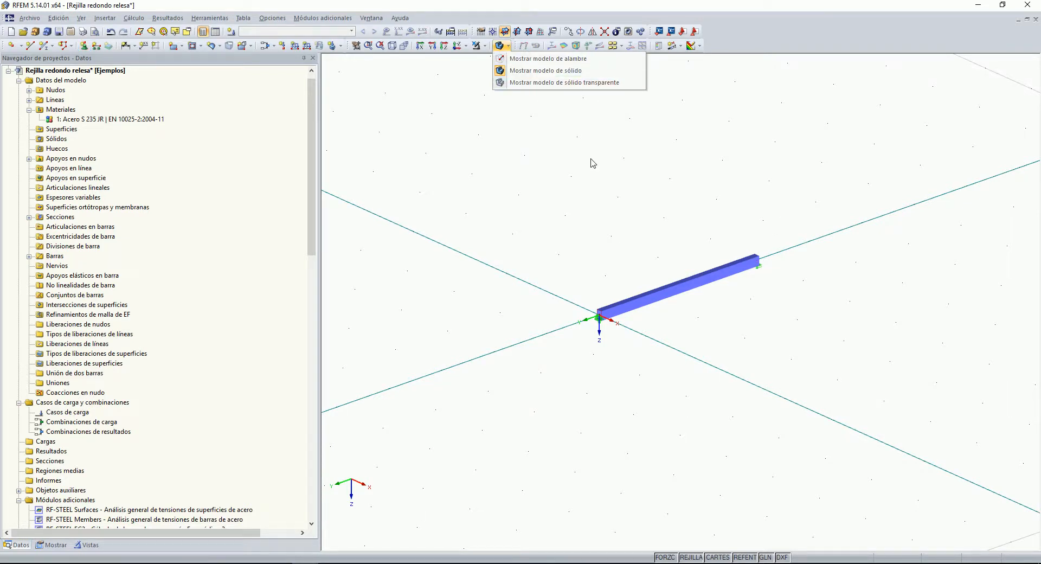
{"action": "left_click", "coordinate": [544, 59]}
{"action": "middle_click_drag", "start_coordinate": [592, 328], "coordinate": [620, 383], "text": "ctrl"}
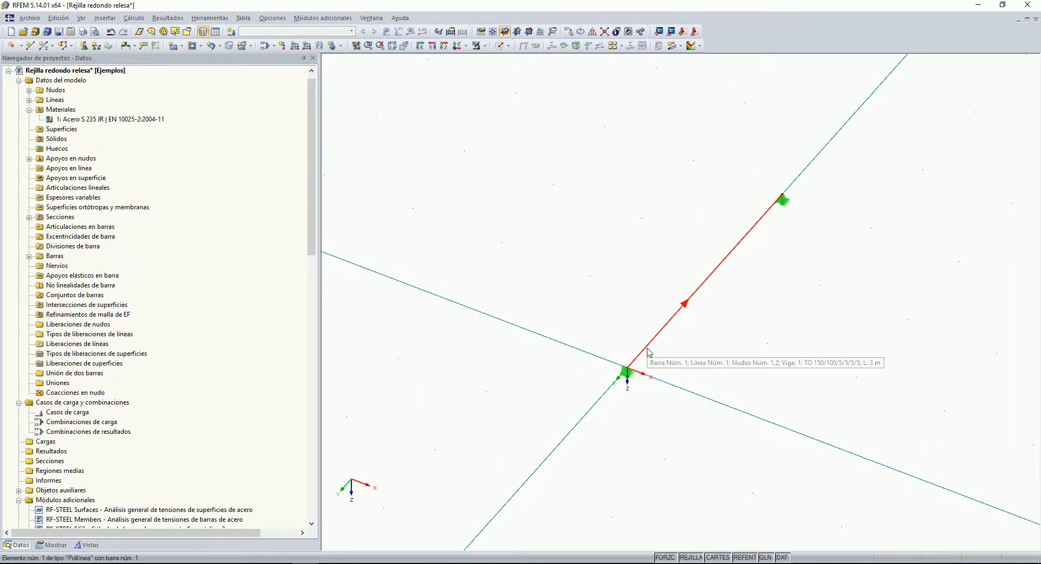
{"action": "middle_click_drag", "start_coordinate": [687, 270], "coordinate": [687, 306], "text": "ctrl"}
{"action": "right_click", "coordinate": [687, 306]}
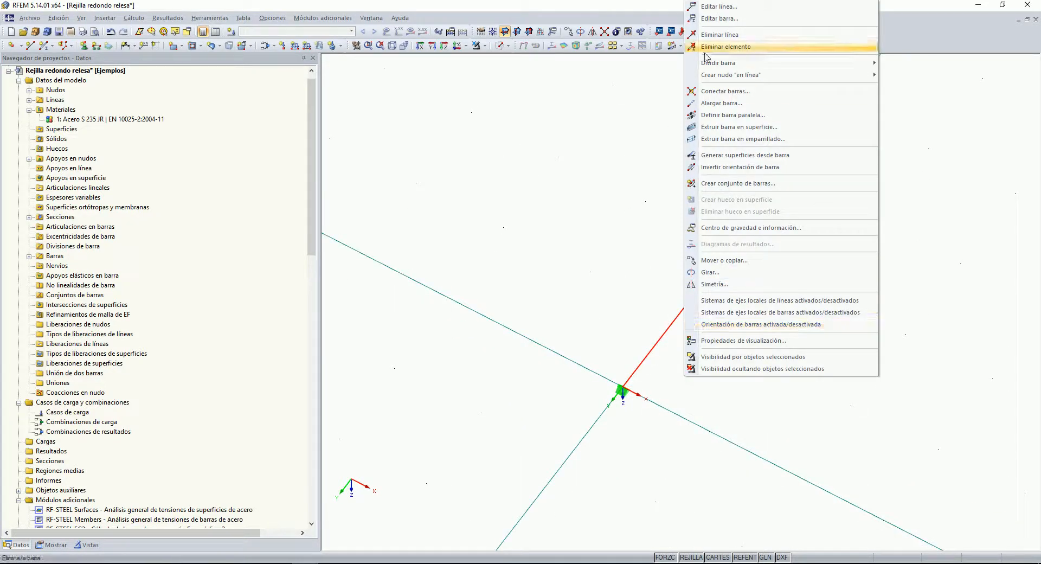
{"action": "mouse_move", "coordinate": [721, 63]}
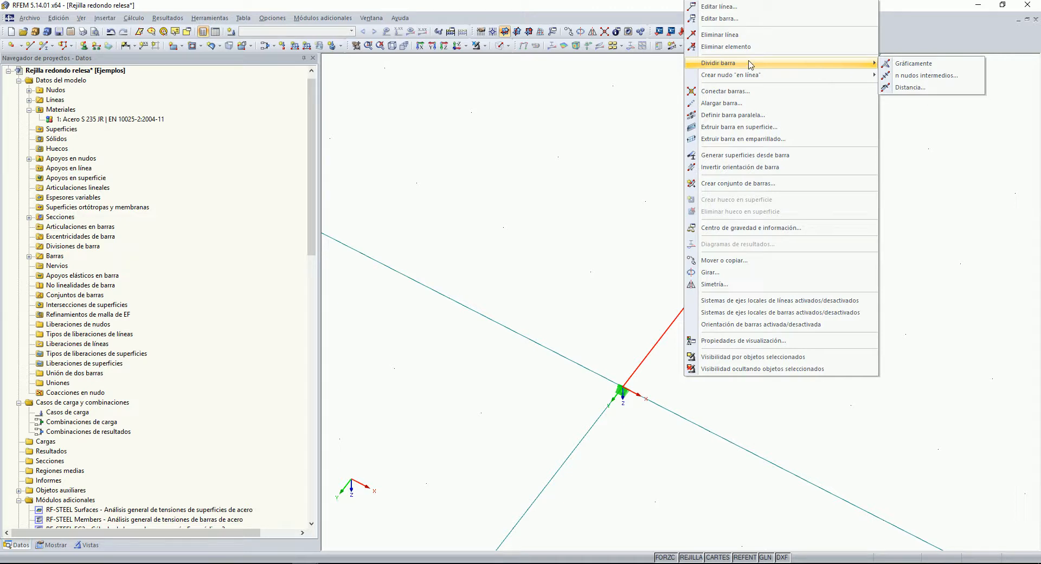
{"action": "left_click", "coordinate": [901, 78]}
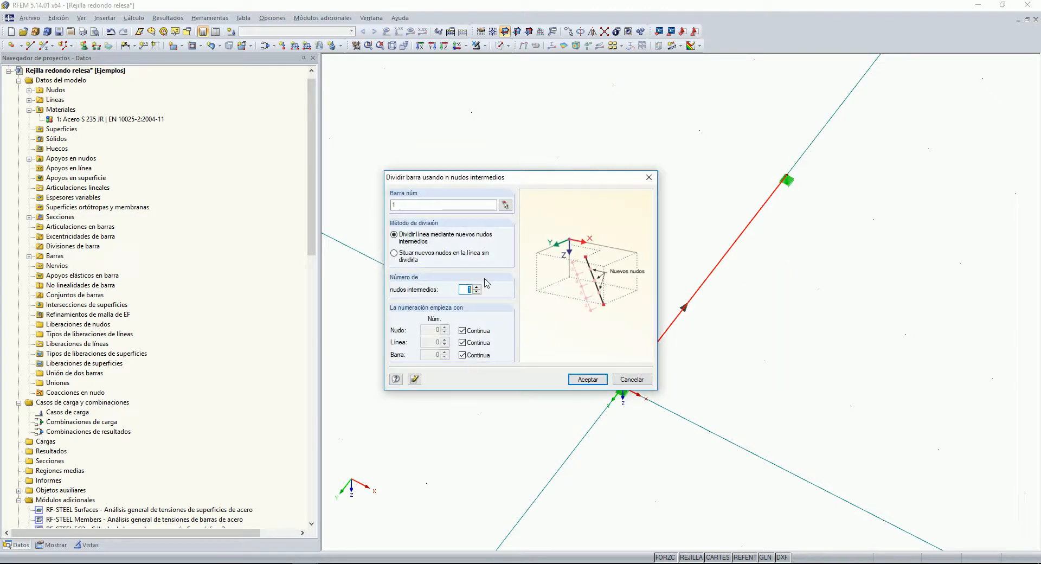
{"action": "left_click", "coordinate": [587, 378]}
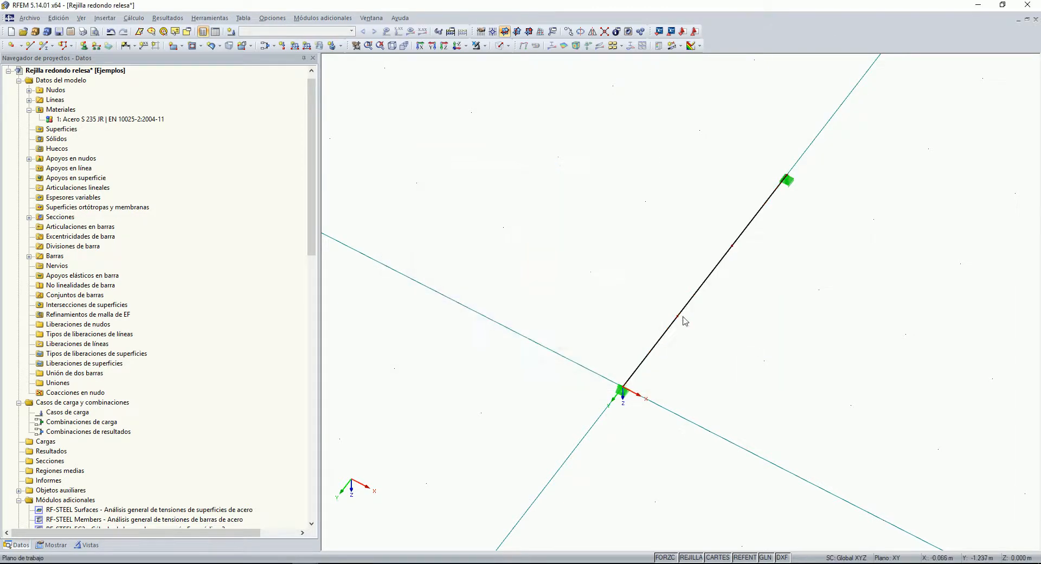
Step: Divide the first member segment by distance with a new intermediate node 0.25 m before its end
{"action": "middle_click_drag", "start_coordinate": [669, 325], "coordinate": [642, 286], "text": "ctrl"}
{"action": "scroll", "coordinate": [641, 294], "scroll_direction": "up", "scroll_amount": 2}
{"action": "right_click", "coordinate": [642, 297]}
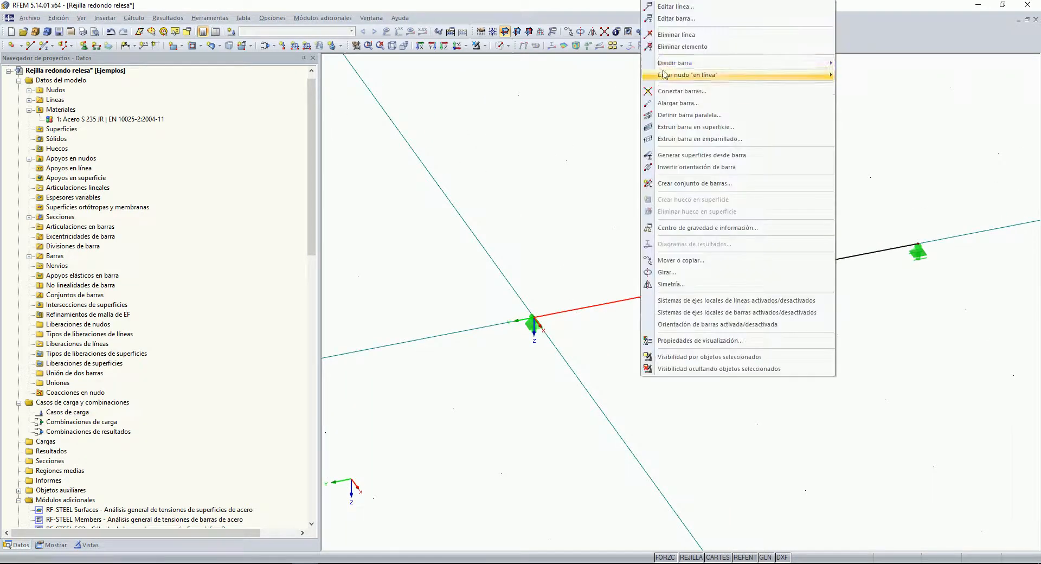
{"action": "mouse_move", "coordinate": [684, 64]}
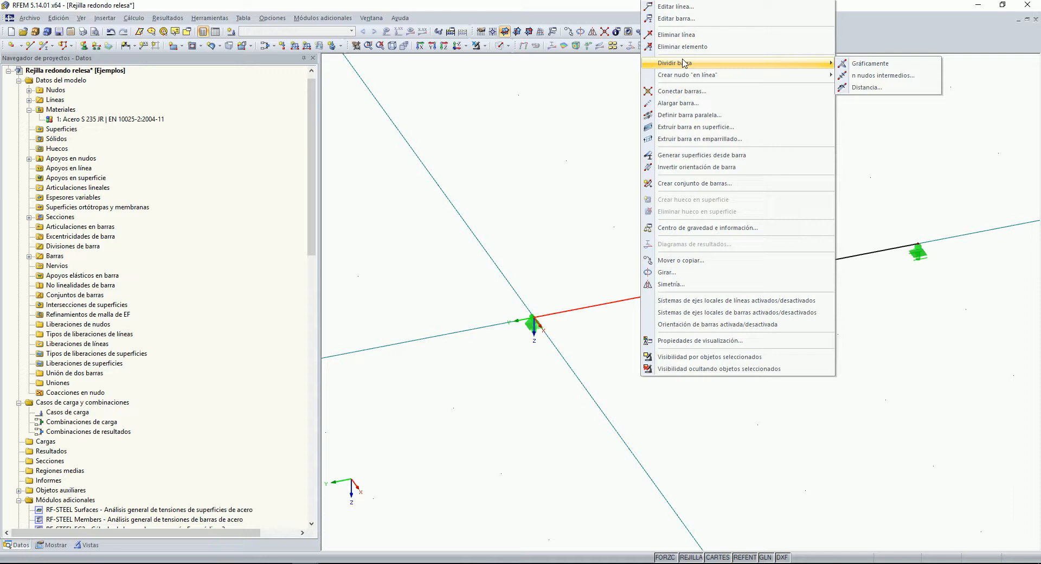
{"action": "left_click", "coordinate": [868, 87]}
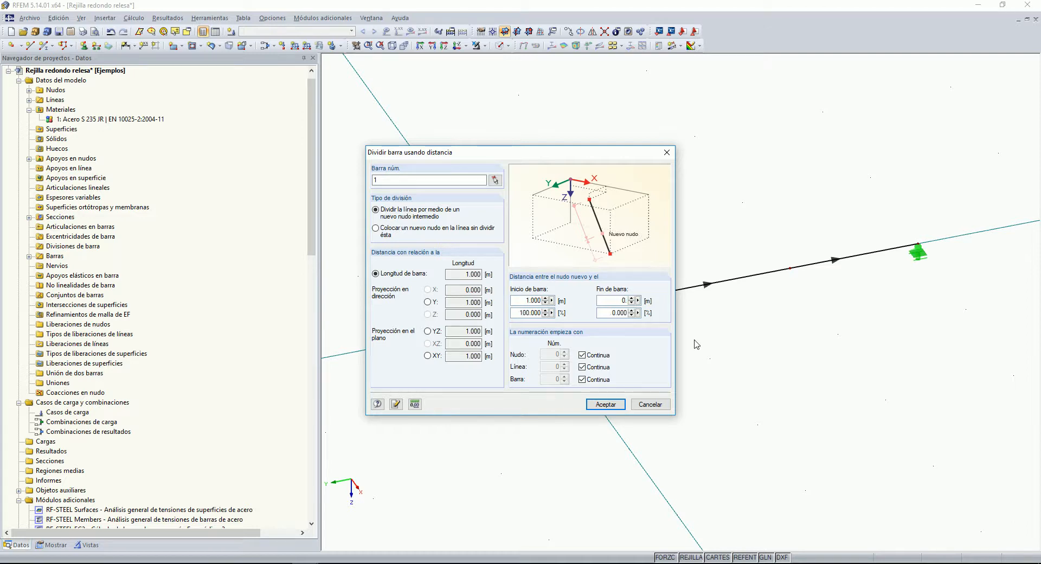
{"action": "left_click", "coordinate": [624, 404]}
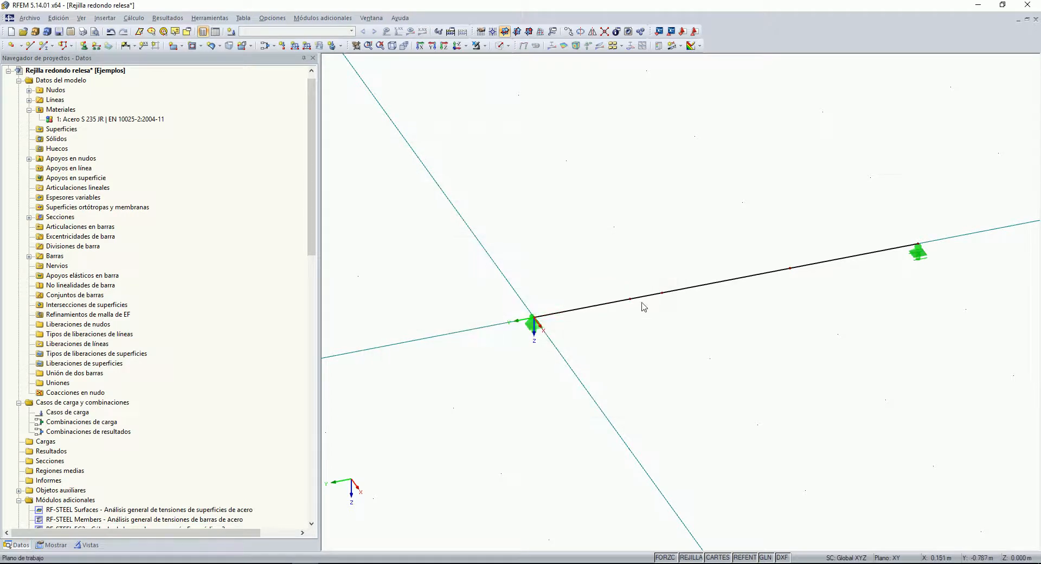
Step: Divide the last member segment by distance with a new intermediate node 0.250 m from its start
{"action": "right_click", "coordinate": [835, 260]}
{"action": "mouse_move", "coordinate": [866, 65]}
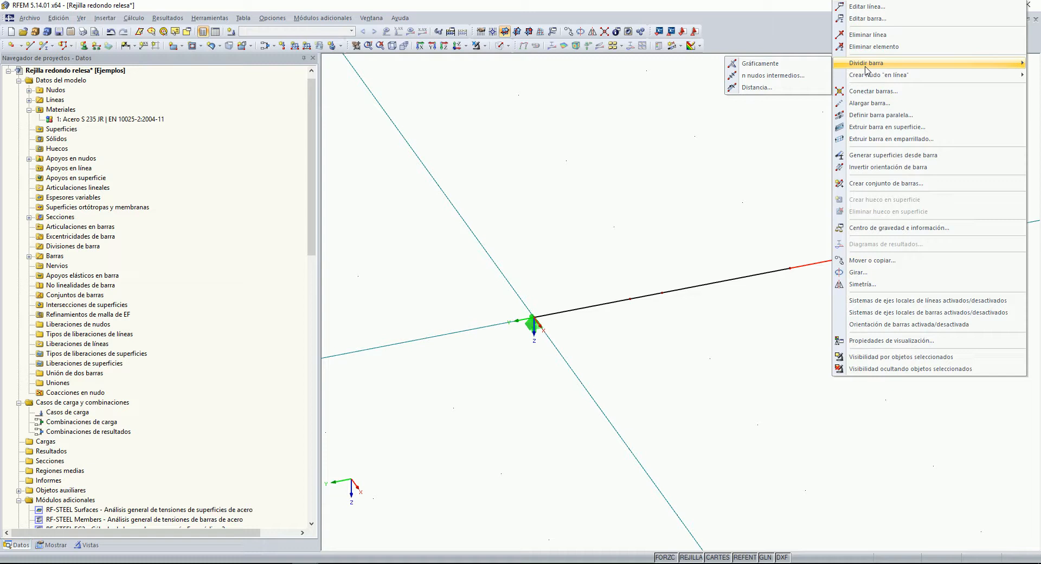
{"action": "left_click", "coordinate": [759, 86]}
{"action": "double_click", "coordinate": [527, 299]}
{"action": "type", "text": "0.250"}
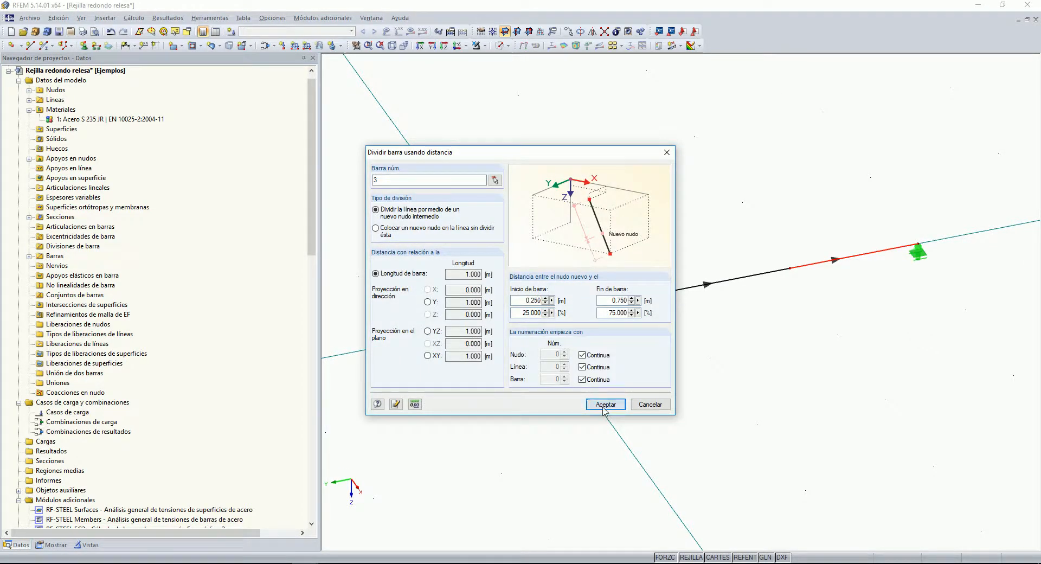
{"action": "left_click", "coordinate": [606, 404]}
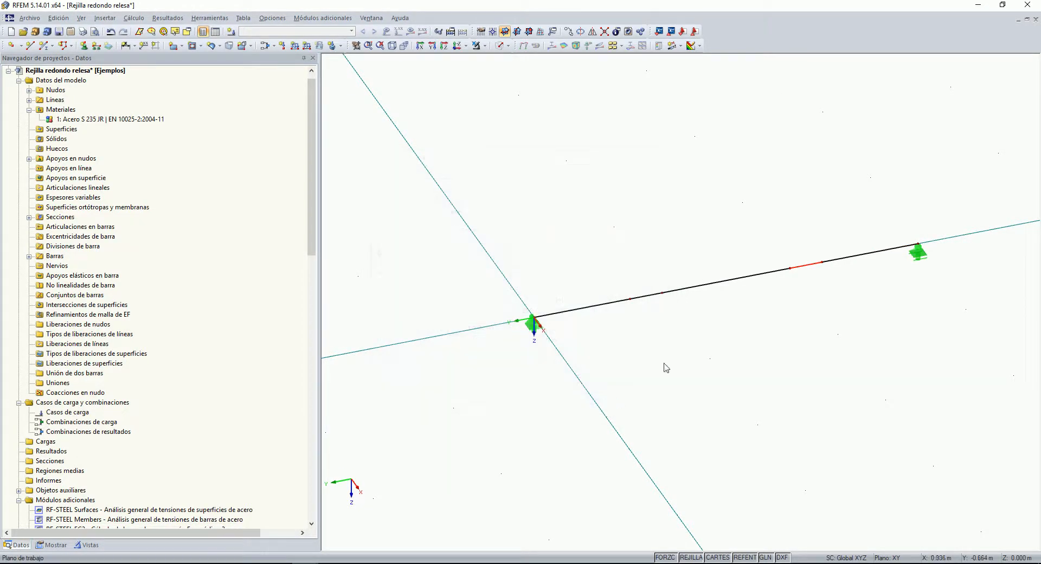
Step: Remove the two original division nodes at the beam's third points so the central pieces merge into one member
{"action": "scroll", "coordinate": [637, 283], "scroll_direction": "up", "scroll_amount": 2}
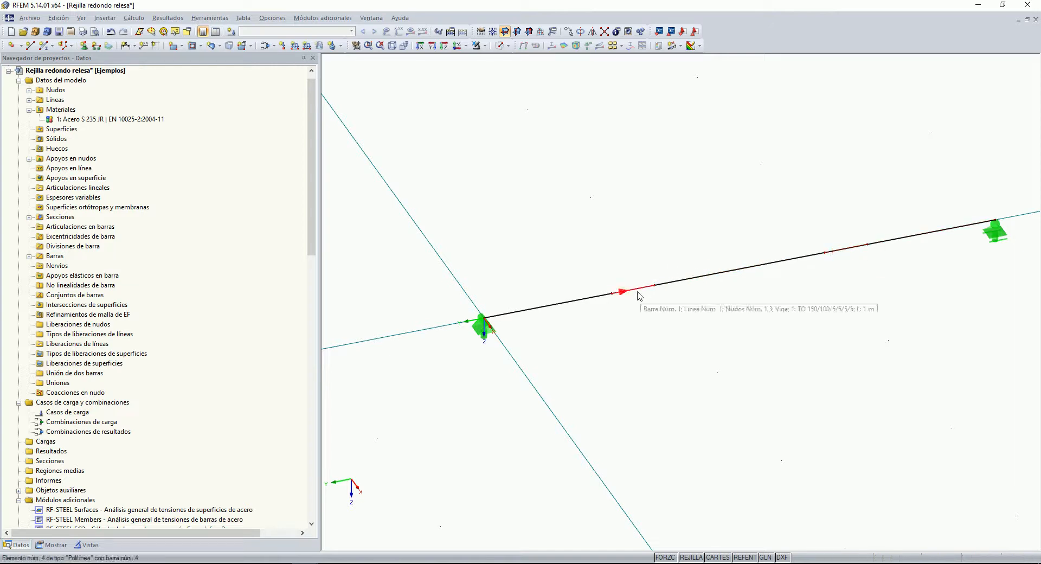
{"action": "left_click_drag", "start_coordinate": [623, 190], "coordinate": [842, 321]}
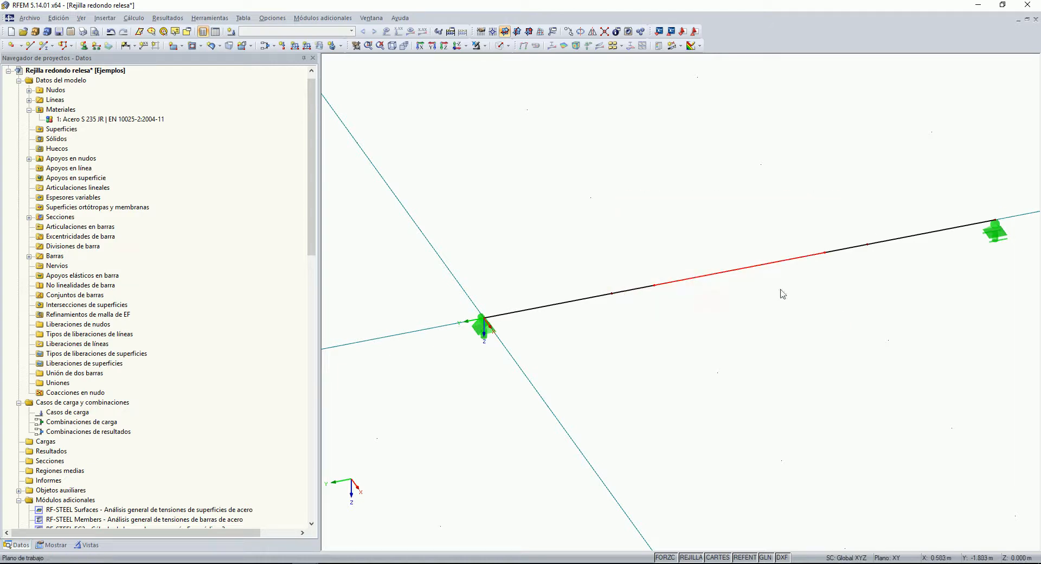
{"action": "middle_click_drag", "start_coordinate": [712, 307], "coordinate": [659, 319]}
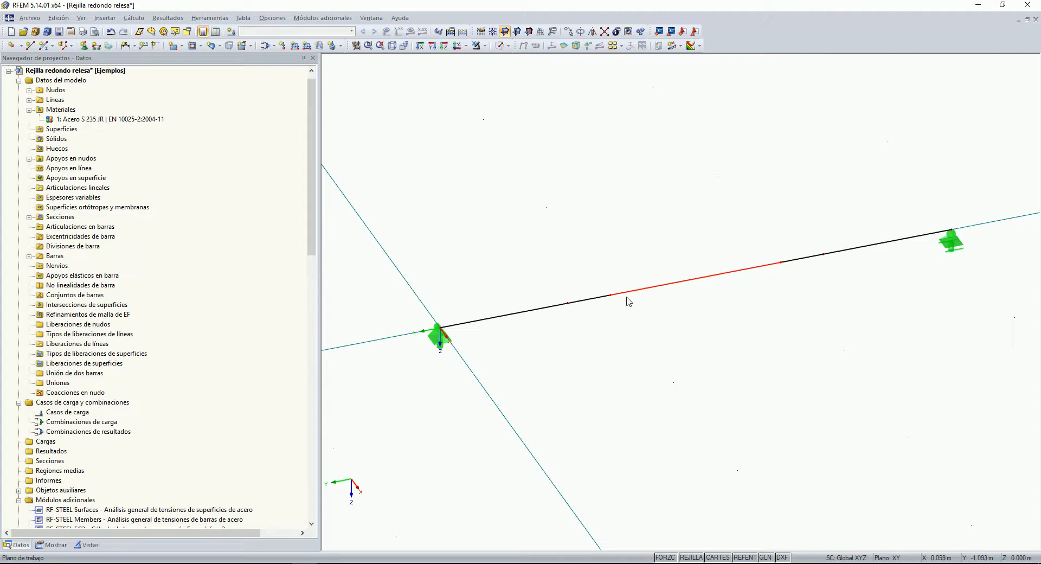
{"action": "left_click", "coordinate": [603, 274]}
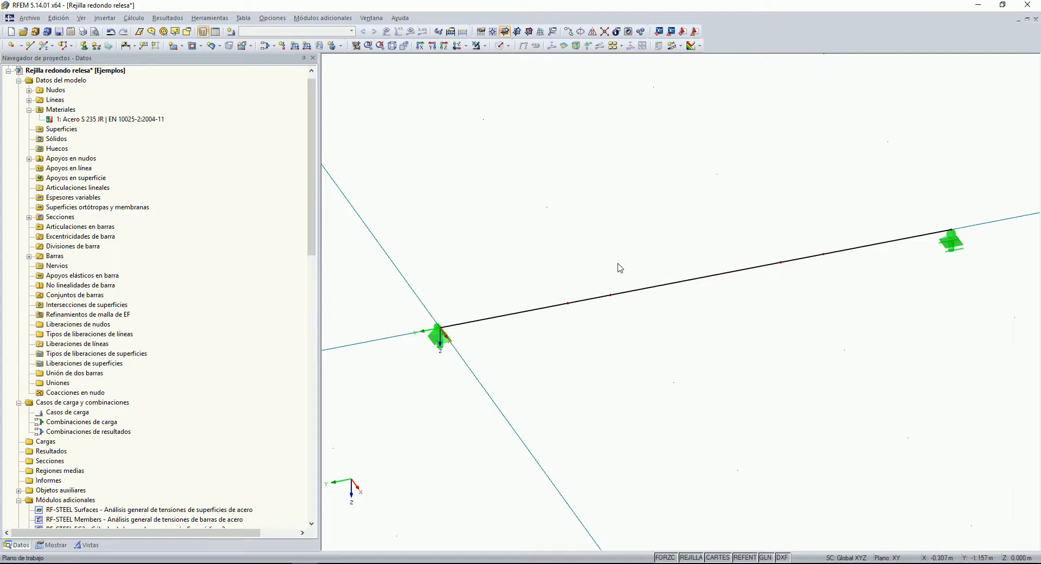
{"action": "right_click", "coordinate": [612, 296]}
{"action": "mouse_move", "coordinate": [663, 317]}
{"action": "left_click", "coordinate": [832, 328]}
{"action": "right_click", "coordinate": [781, 263]}
{"action": "mouse_move", "coordinate": [822, 283]}
{"action": "left_click", "coordinate": [685, 294]}
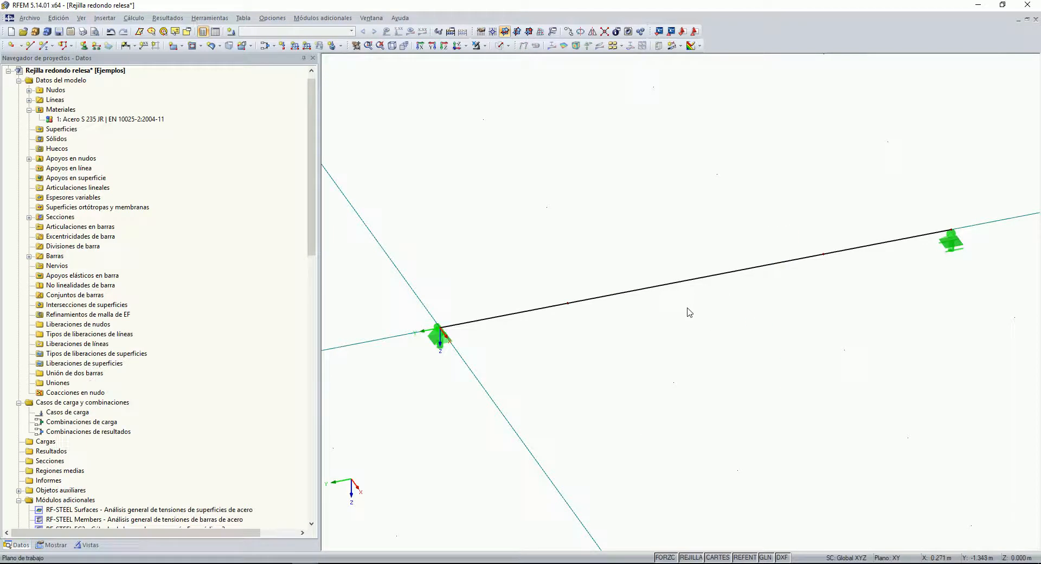
Step: Generate surfaces from the central member and delete the FE mesh refinement that comes with them
{"action": "right_click", "coordinate": [665, 287]}
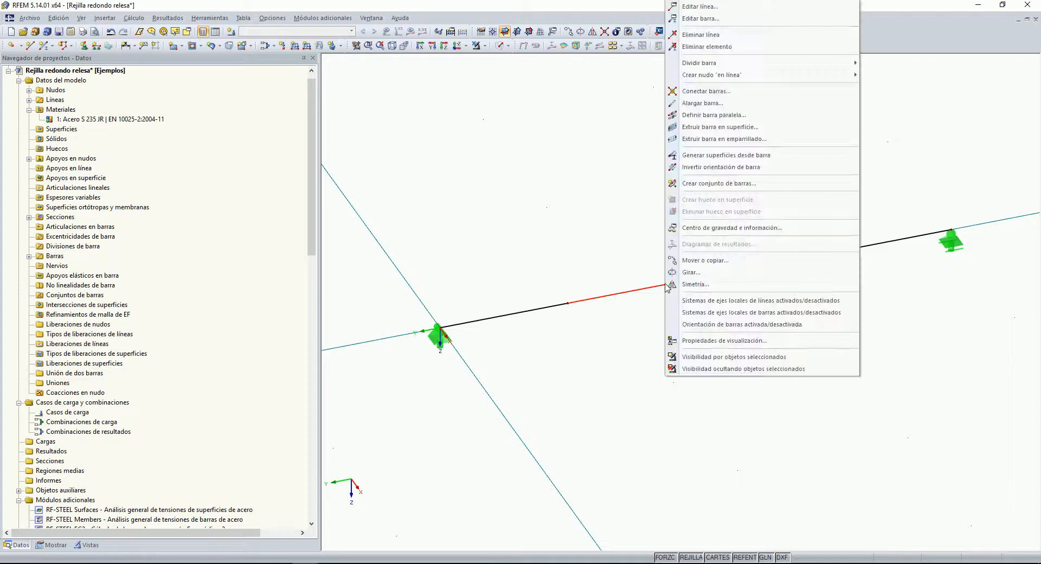
{"action": "left_click", "coordinate": [734, 156]}
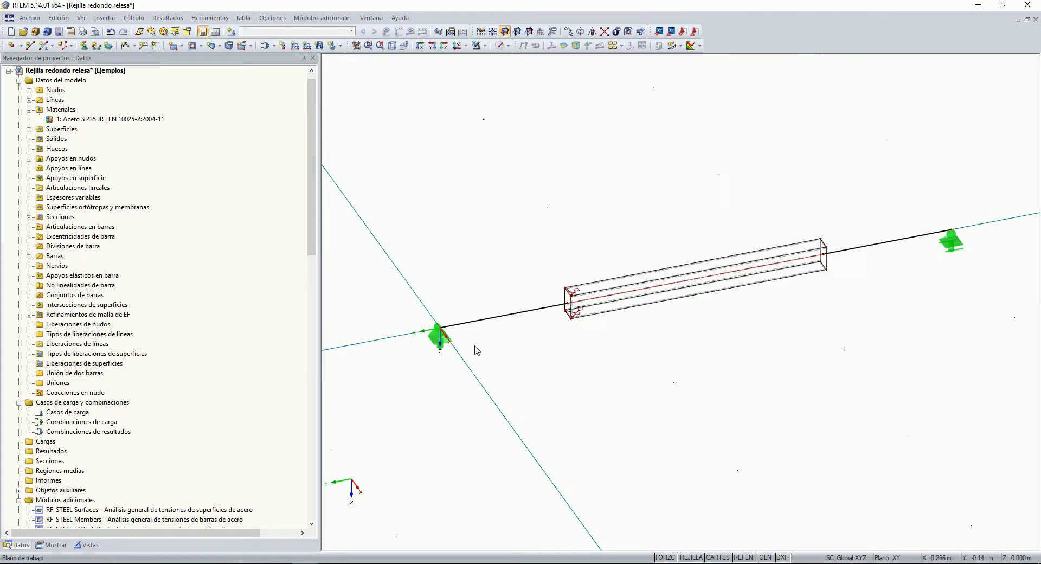
{"action": "left_click", "coordinate": [30, 314]}
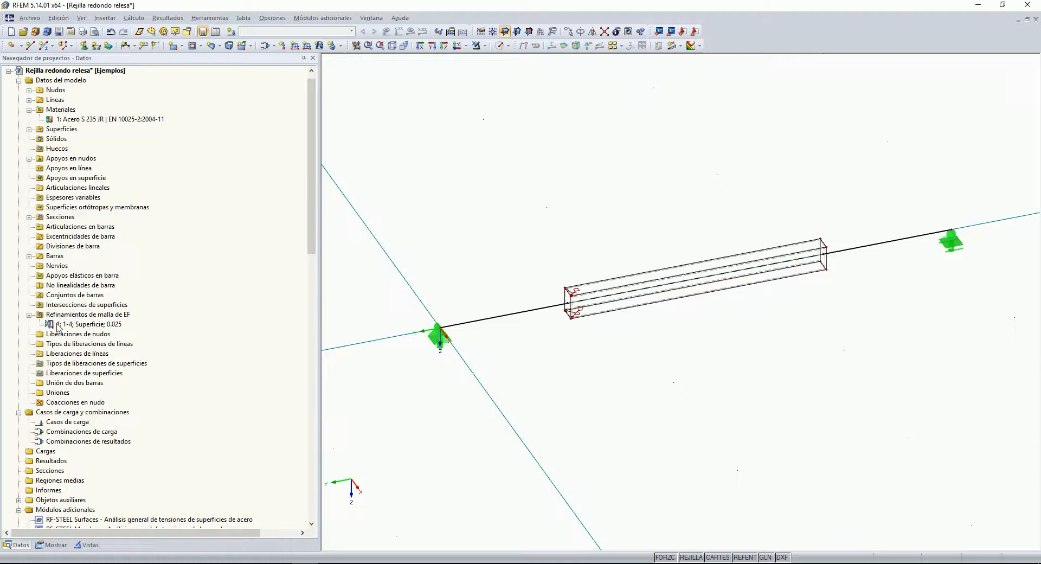
{"action": "right_click", "coordinate": [72, 324]}
{"action": "left_click", "coordinate": [119, 374]}
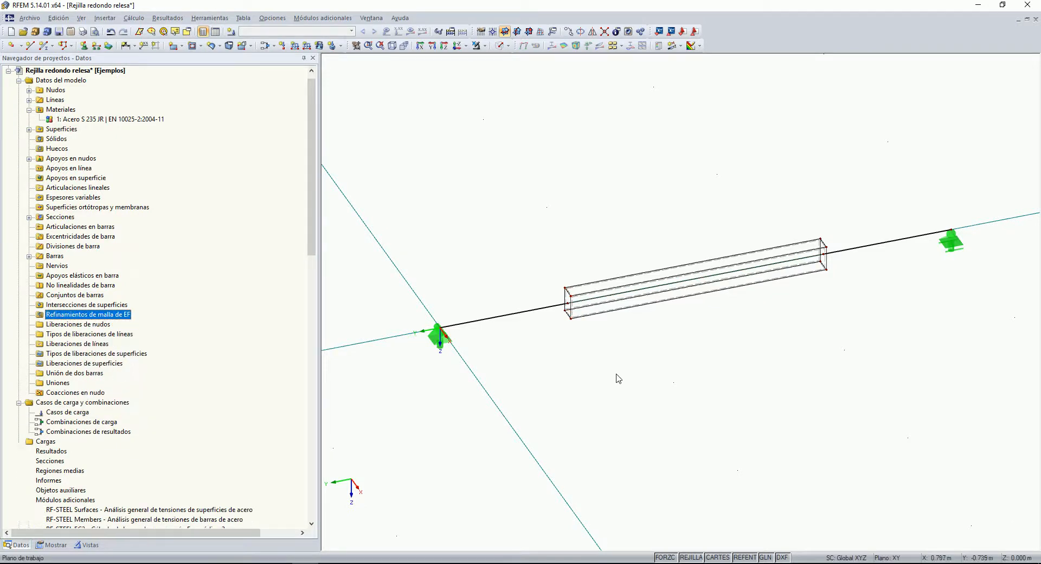
Step: Set the stiffness of a new rectangular surface to Rígida and try to place it on the box's near end
{"action": "scroll", "coordinate": [606, 340], "scroll_direction": "up", "scroll_amount": 3}
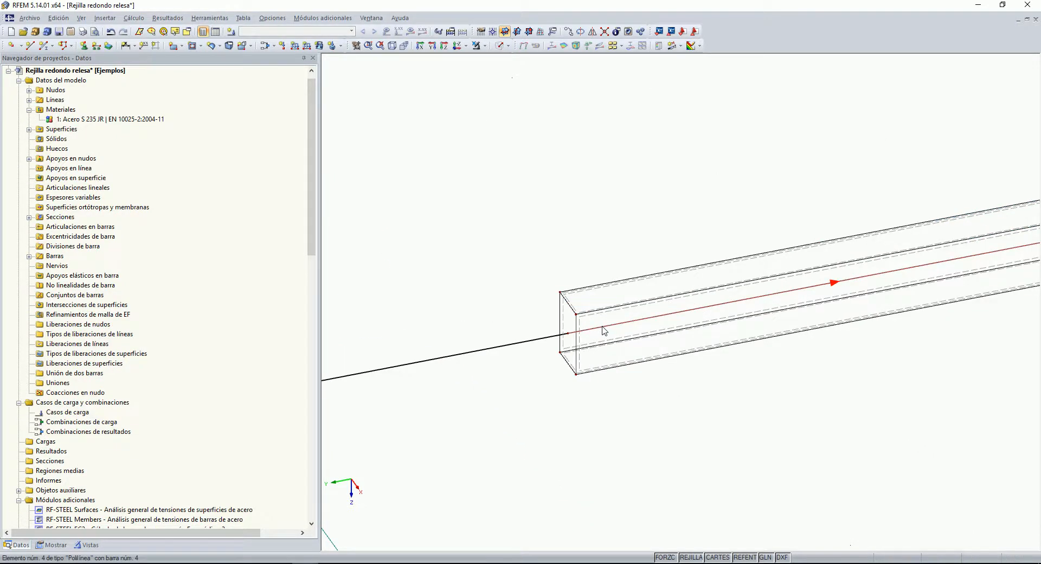
{"action": "middle_click_drag", "start_coordinate": [860, 367], "coordinate": [702, 362]}
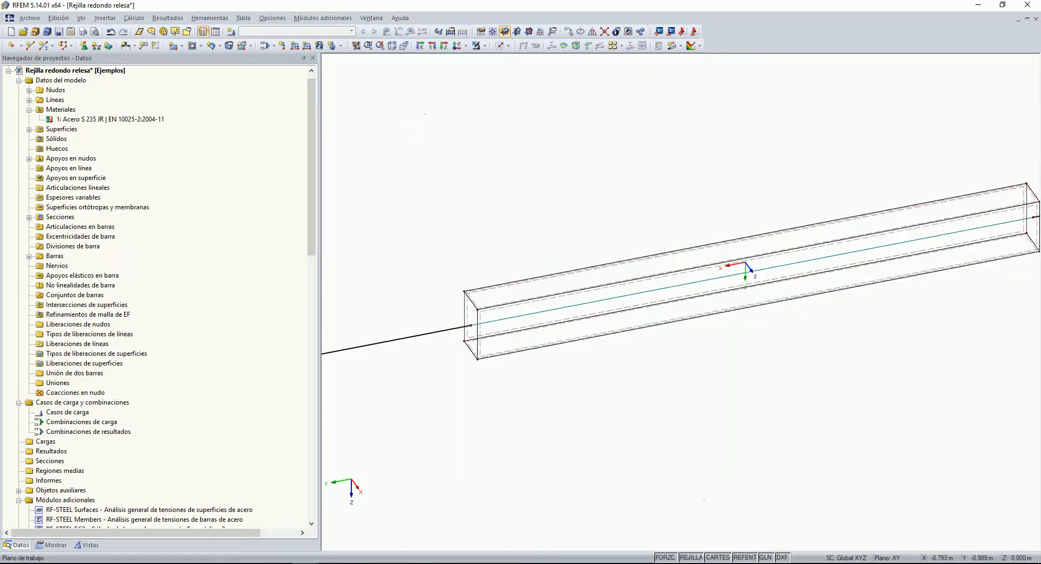
{"action": "left_click", "coordinate": [174, 46]}
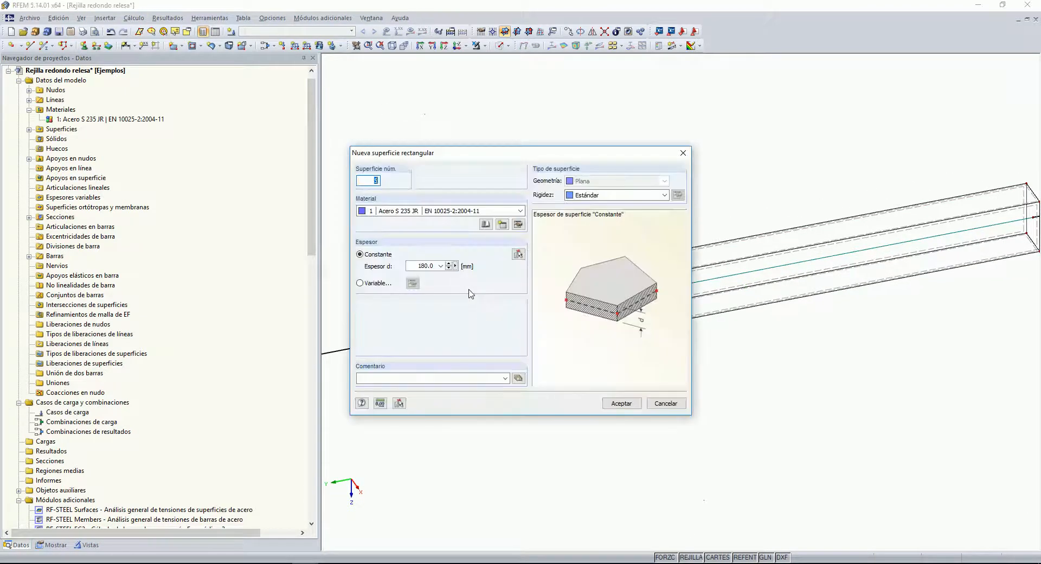
{"action": "left_click", "coordinate": [585, 197]}
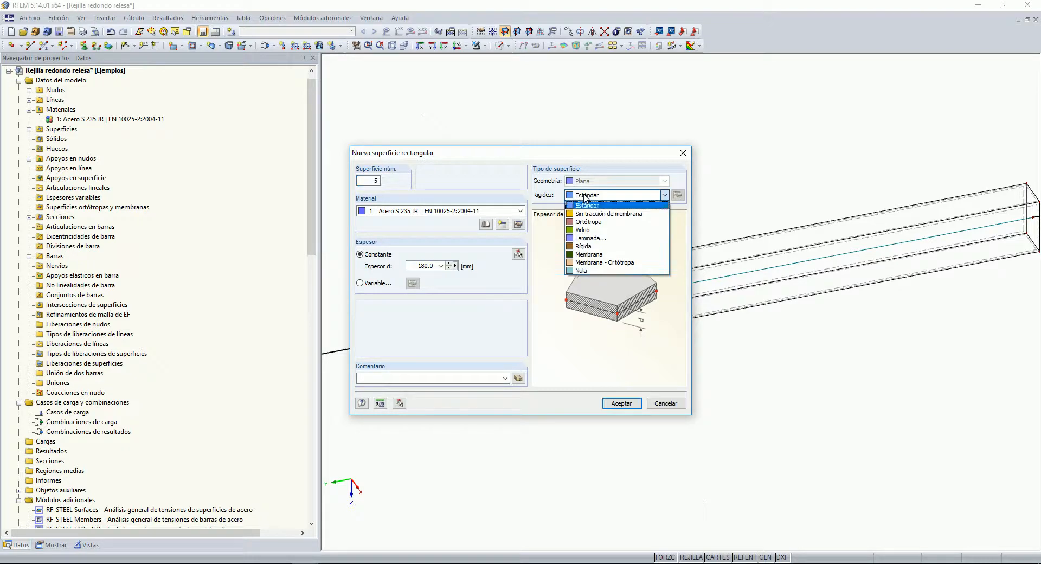
{"action": "left_click", "coordinate": [594, 253]}
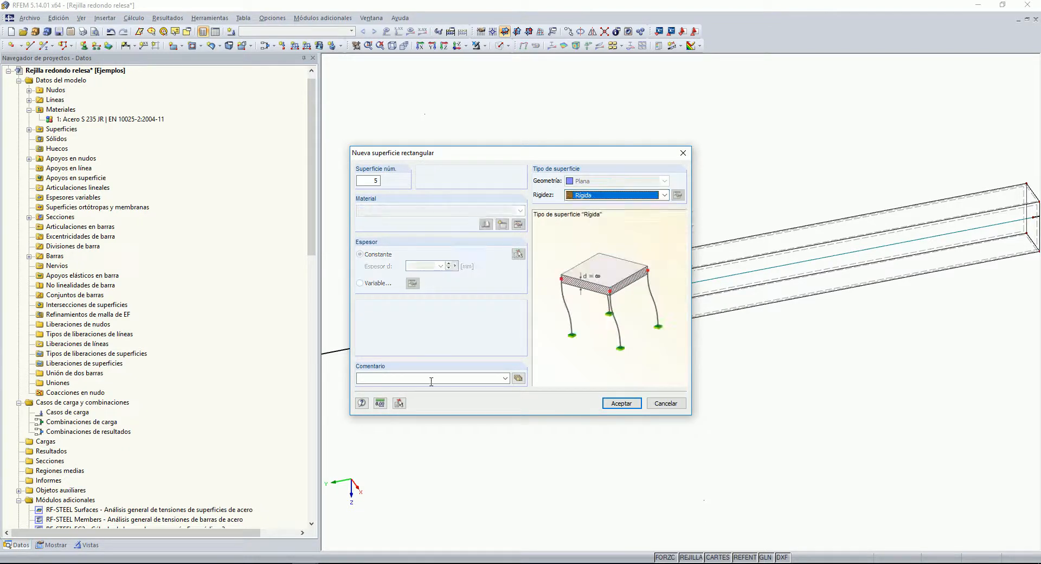
{"action": "left_click", "coordinate": [621, 403]}
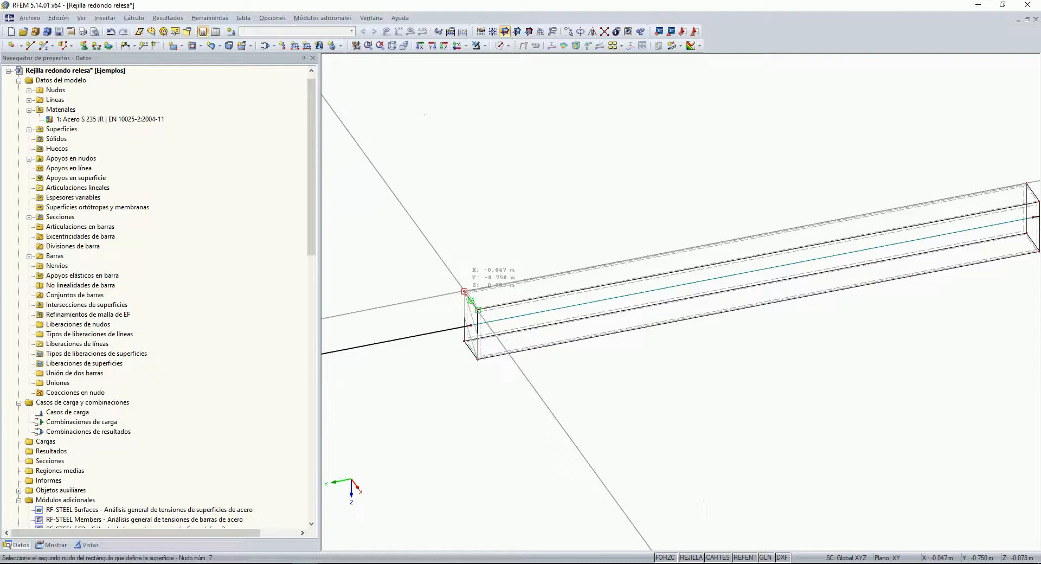
{"action": "left_click", "coordinate": [464, 291]}
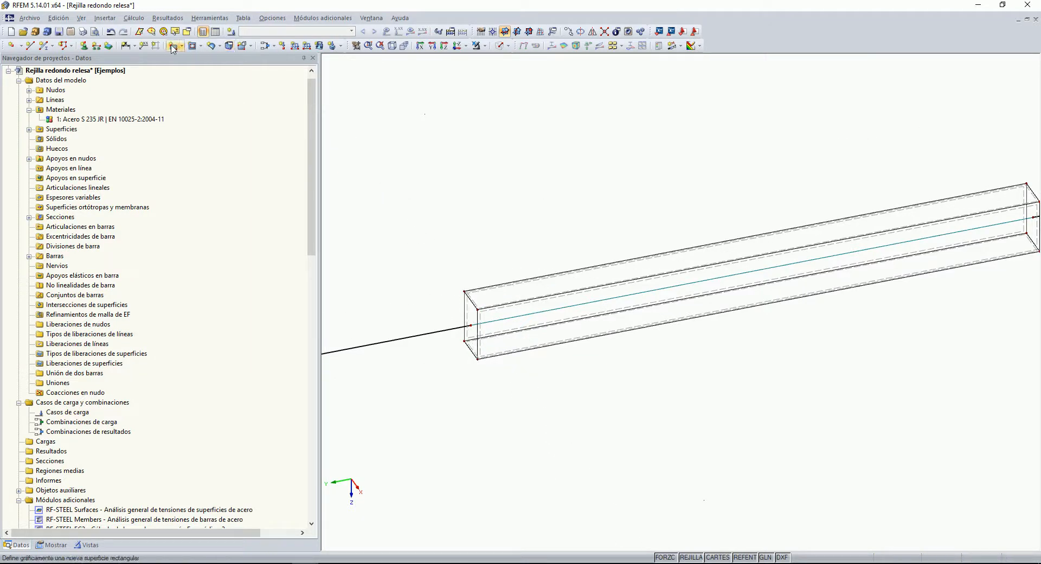
Step: Close both ends of the hollow box with rigid plane surfaces defined by their four boundary lines
{"action": "left_click", "coordinate": [182, 48]}
{"action": "left_click", "coordinate": [264, 301]}
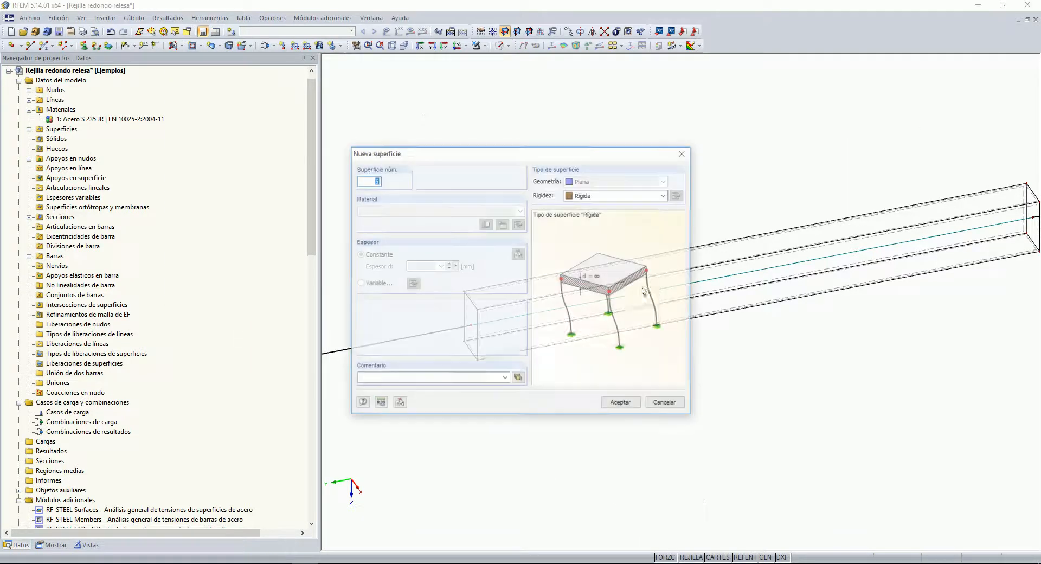
{"action": "left_click", "coordinate": [621, 403]}
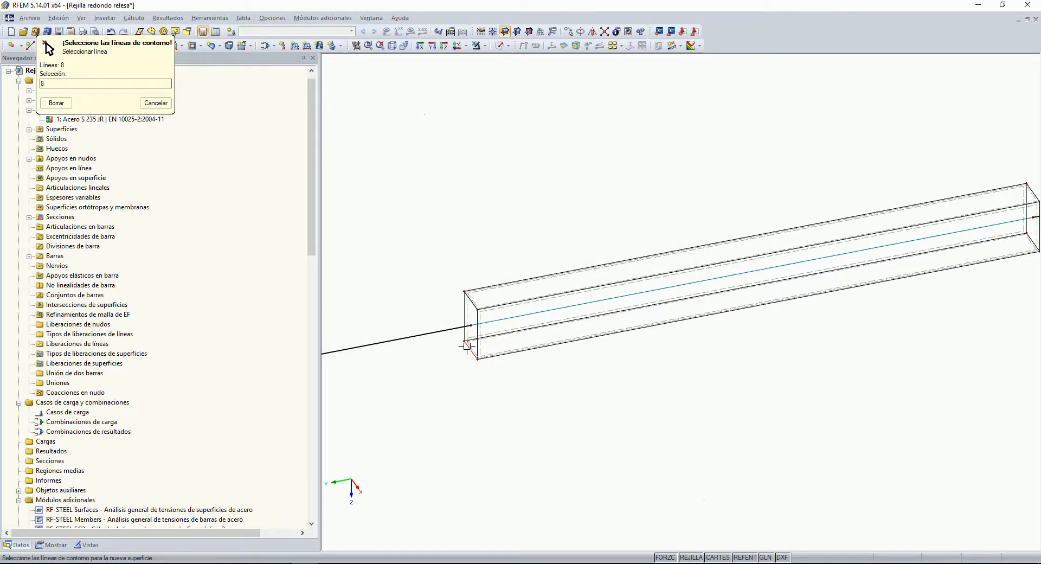
{"action": "left_click", "coordinate": [477, 314]}
{"action": "left_click", "coordinate": [471, 299]}
{"action": "left_click", "coordinate": [470, 350]}
{"action": "middle_click_drag", "start_coordinate": [755, 348], "coordinate": [657, 371]}
{"action": "left_click", "coordinate": [896, 259]}
{"action": "left_click", "coordinate": [889, 278]}
{"action": "left_click", "coordinate": [889, 238]}
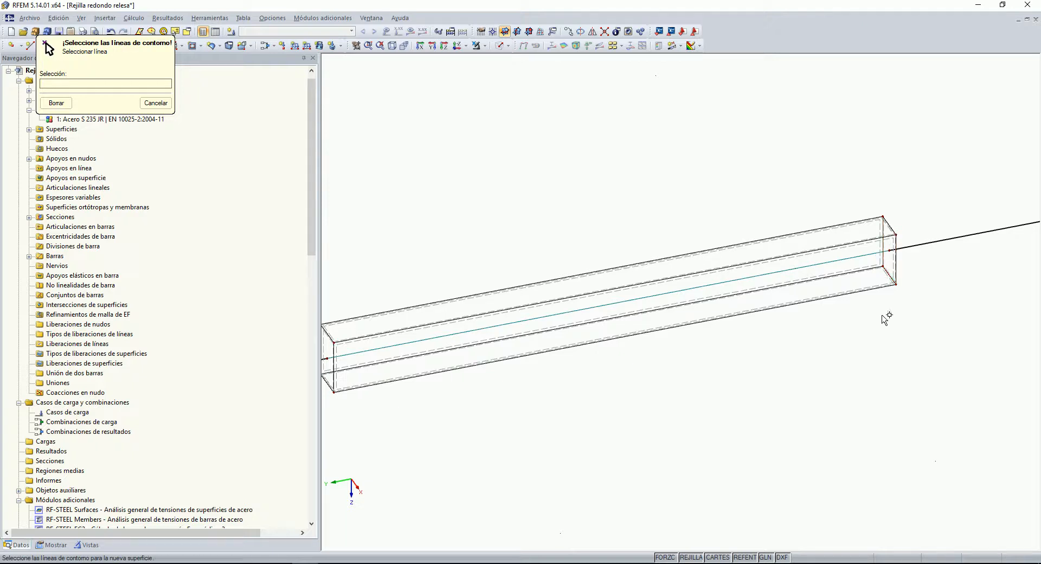
{"action": "scroll", "coordinate": [886, 311], "scroll_direction": "down", "scroll_amount": 2}
{"action": "key", "text": "Escape"}
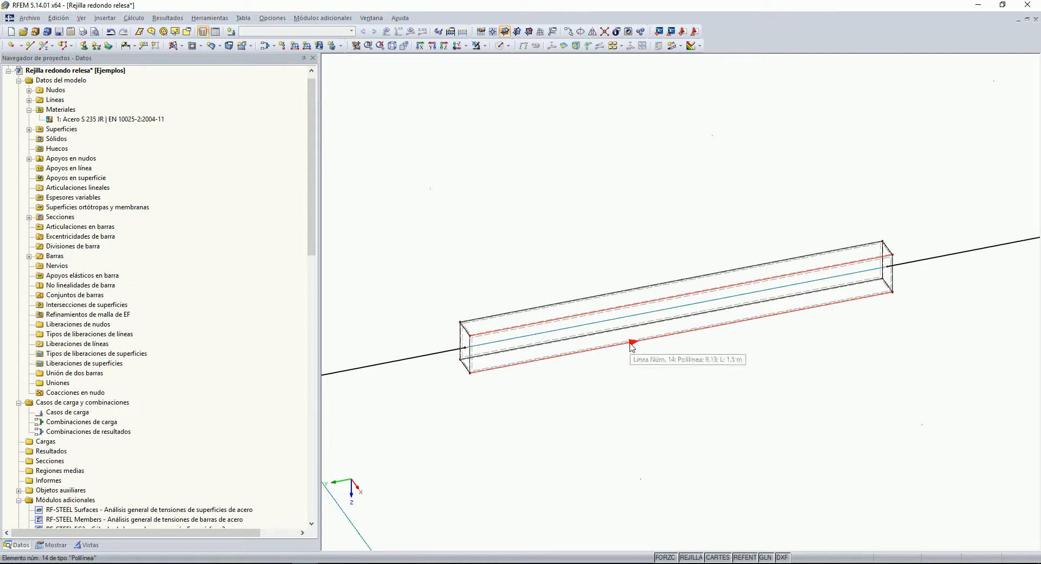
Step: Divide the box's upper front edge by distance, placing new nodes 0.25 m from its start and 0.25 m from its end
{"action": "right_click", "coordinate": [599, 311]}
{"action": "mouse_move", "coordinate": [654, 77]}
{"action": "left_click", "coordinate": [800, 100]}
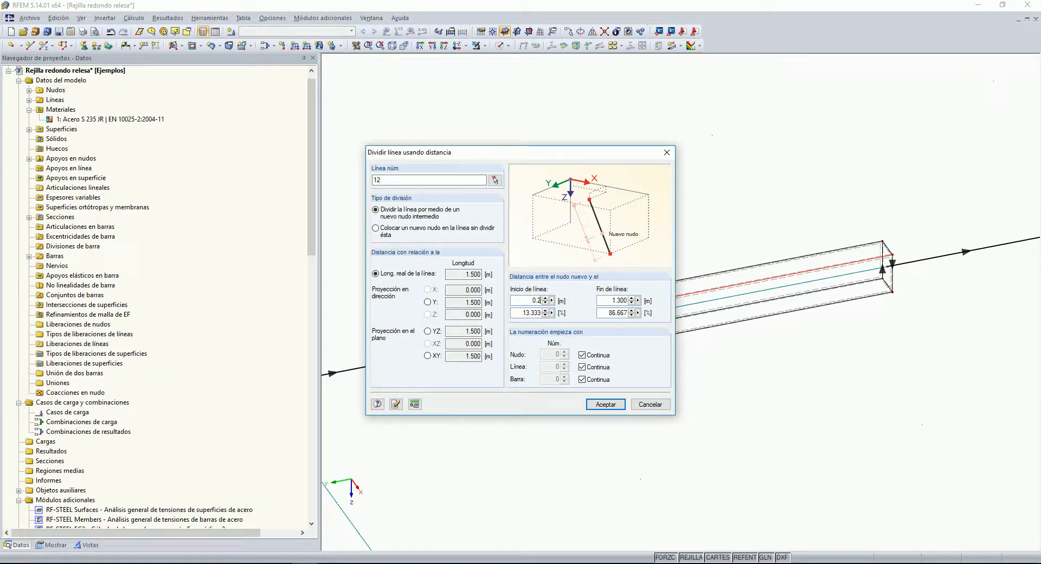
{"action": "left_click", "coordinate": [606, 404]}
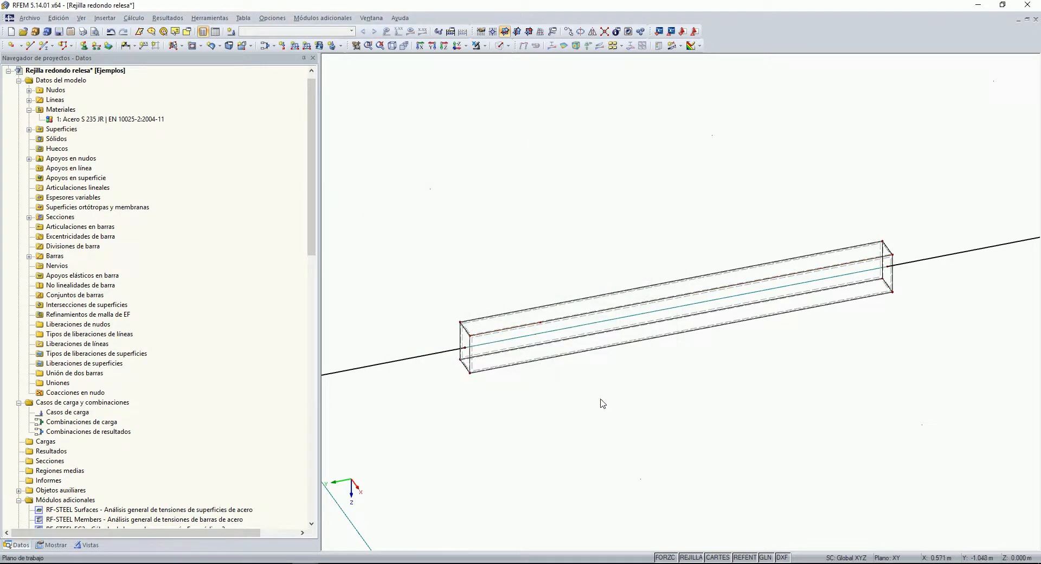
{"action": "right_click", "coordinate": [795, 278]}
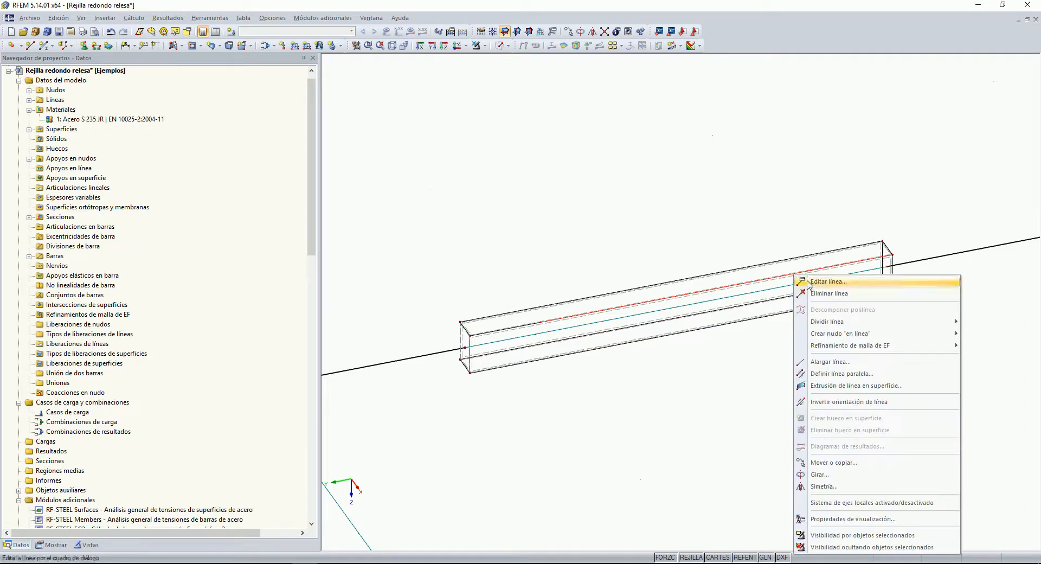
{"action": "mouse_move", "coordinate": [832, 321]}
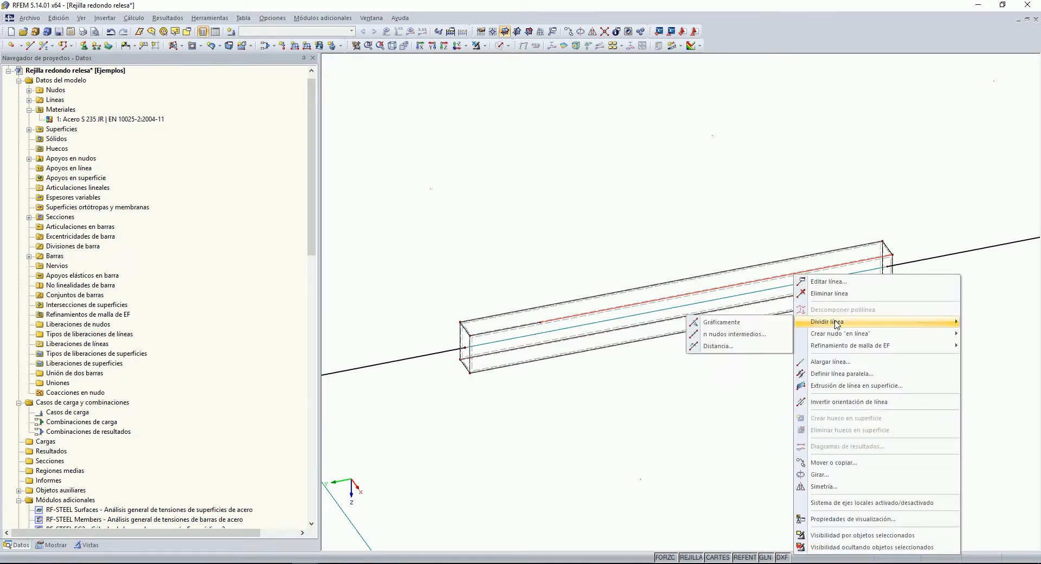
{"action": "left_click", "coordinate": [714, 346]}
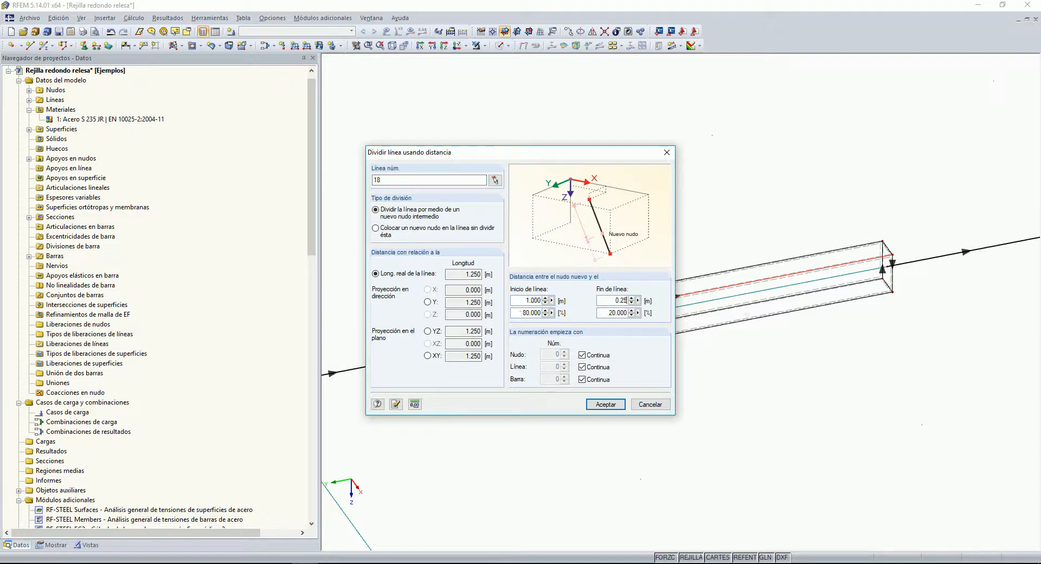
{"action": "left_click", "coordinate": [605, 402]}
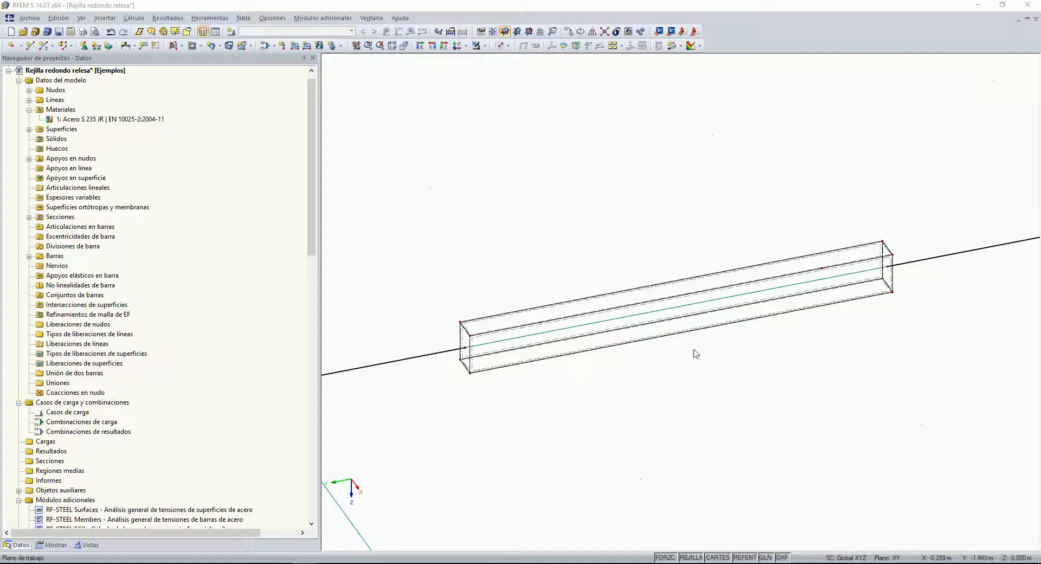
Step: Draw a transverse line across the box's top face from the near division node to the opposite edge
{"action": "scroll", "coordinate": [547, 320], "scroll_direction": "up", "scroll_amount": 5}
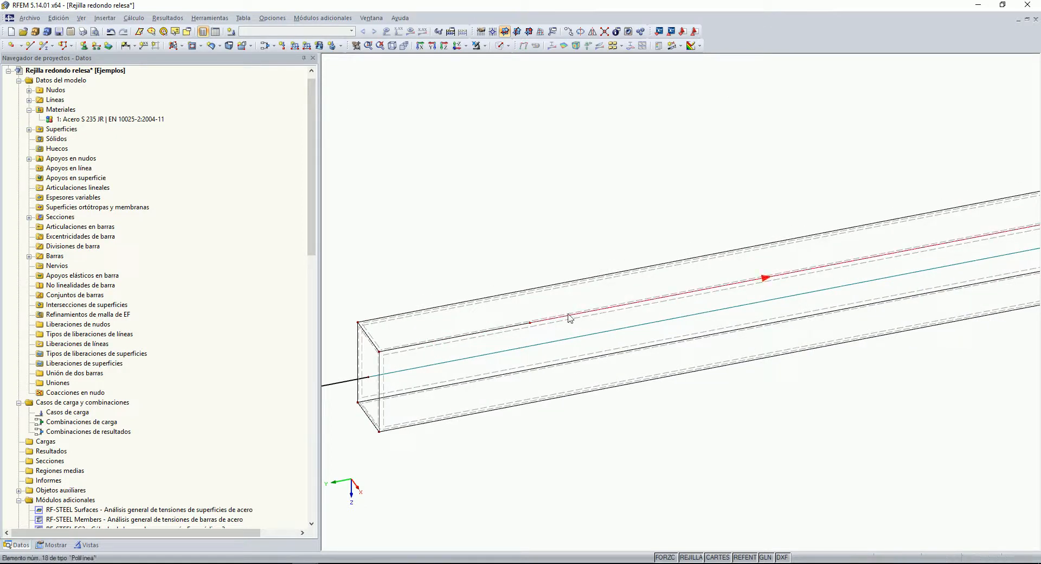
{"action": "scroll", "coordinate": [564, 323], "scroll_direction": "up", "scroll_amount": 2}
{"action": "scroll", "coordinate": [558, 172], "scroll_direction": "down", "scroll_amount": 1}
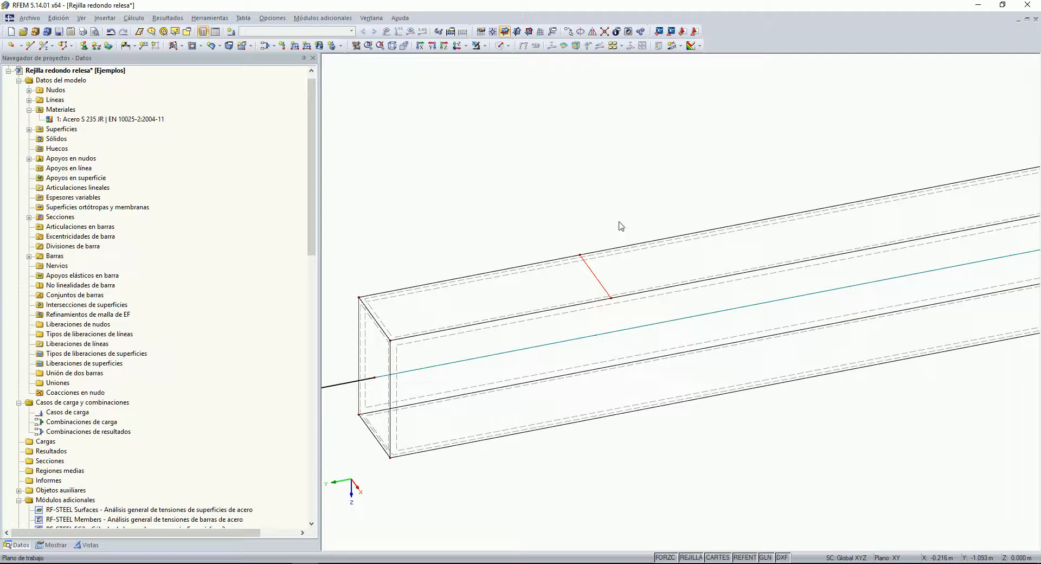
Step: Draw a second transverse line across the box's top face from the far division node to the opposite edge
{"action": "scroll", "coordinate": [618, 228], "scroll_direction": "down", "scroll_amount": 2}
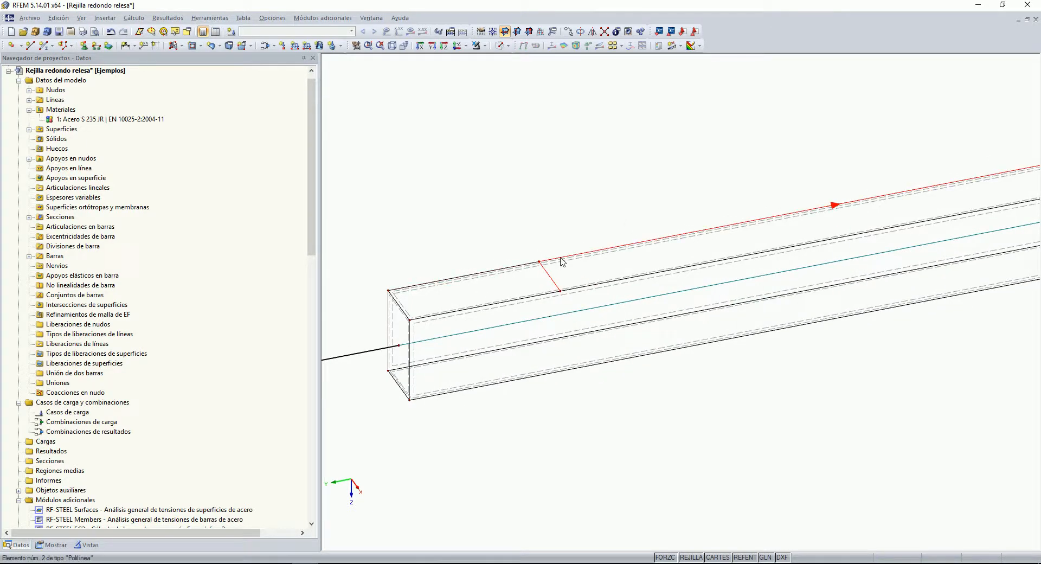
{"action": "middle_click_drag", "start_coordinate": [569, 153], "coordinate": [490, 201]}
{"action": "scroll", "coordinate": [426, 325], "scroll_direction": "down", "scroll_amount": 1}
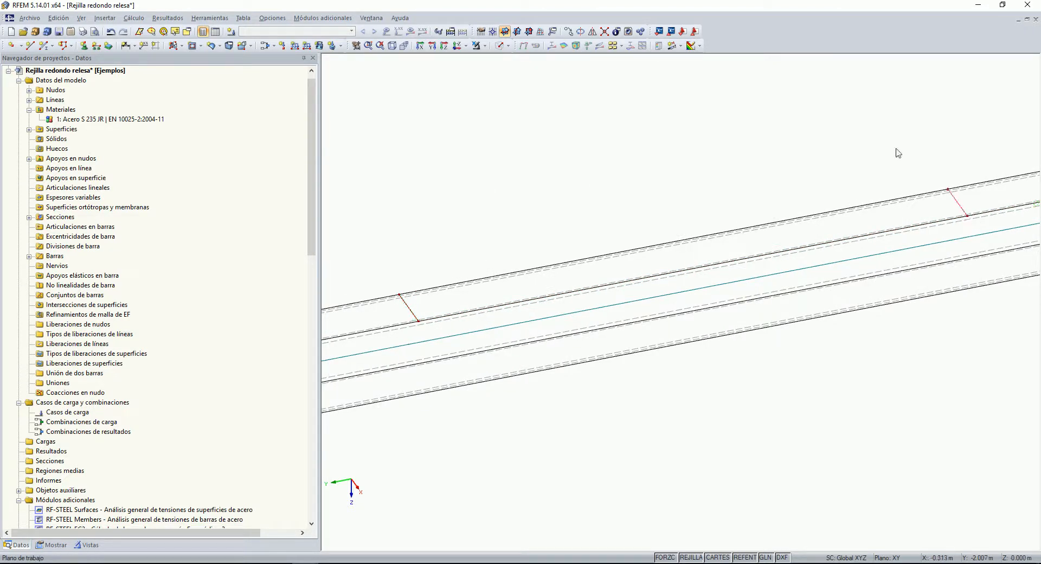
Step: Divide the near transverse line by distance, adding an intermediate node about midway along it
{"action": "middle_click_drag", "start_coordinate": [419, 305], "coordinate": [530, 270]}
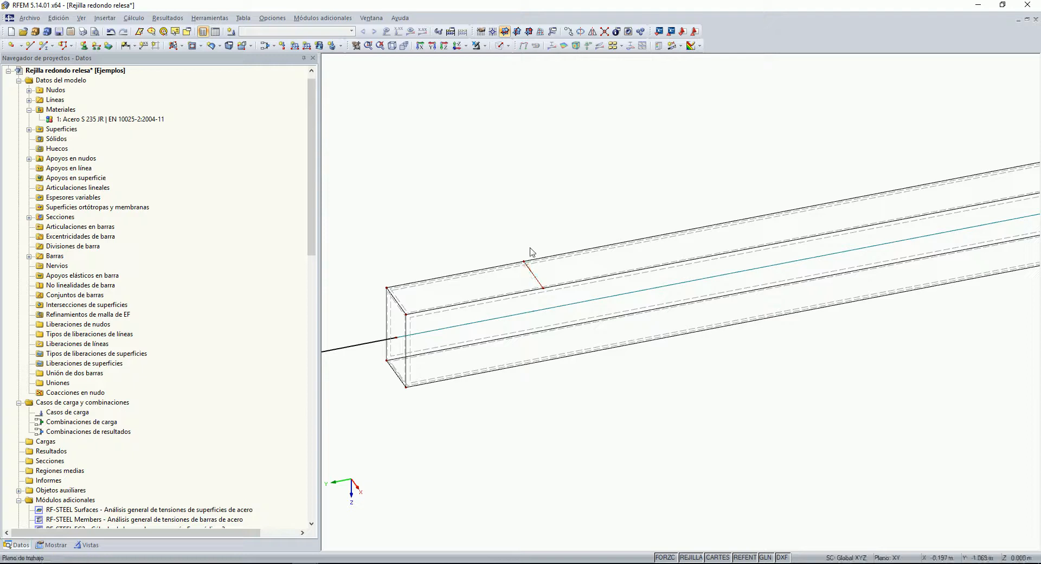
{"action": "scroll", "coordinate": [532, 274], "scroll_direction": "up", "scroll_amount": 1}
{"action": "right_click", "coordinate": [541, 282]}
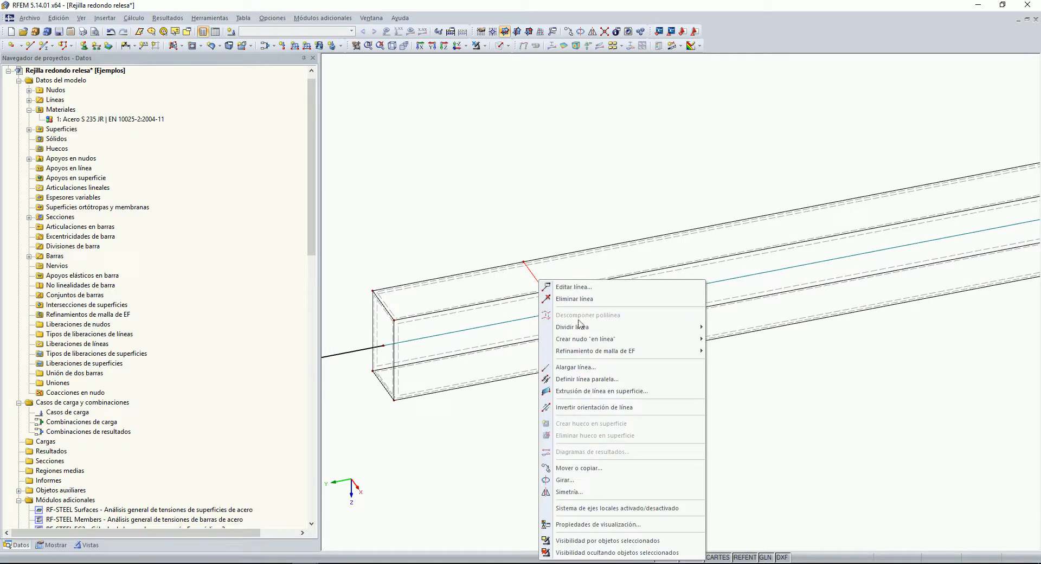
{"action": "mouse_move", "coordinate": [581, 327]}
{"action": "left_click", "coordinate": [737, 351]}
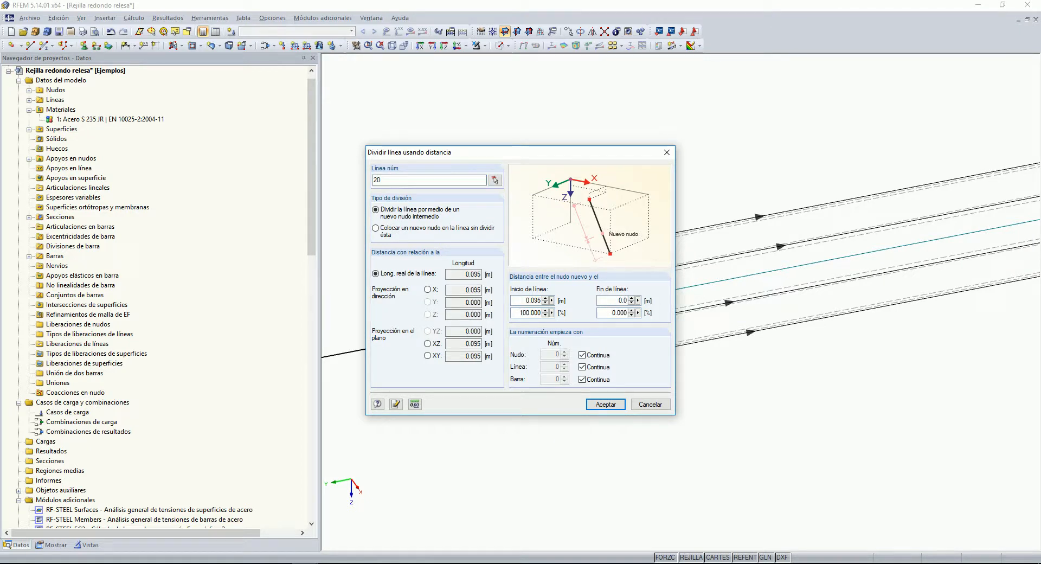
{"action": "left_click", "coordinate": [606, 405]}
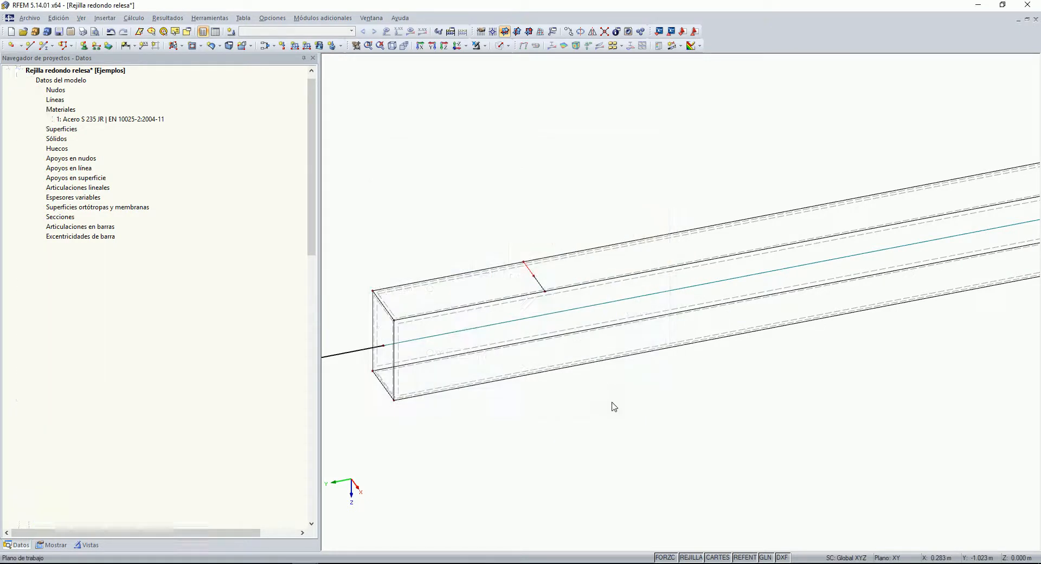
Step: Divide the far transverse line by distance, placing the new node 0.05 m from the line's end
{"action": "scroll", "coordinate": [623, 358], "scroll_direction": "down", "scroll_amount": 3}
{"action": "scroll", "coordinate": [922, 238], "scroll_direction": "up", "scroll_amount": 3}
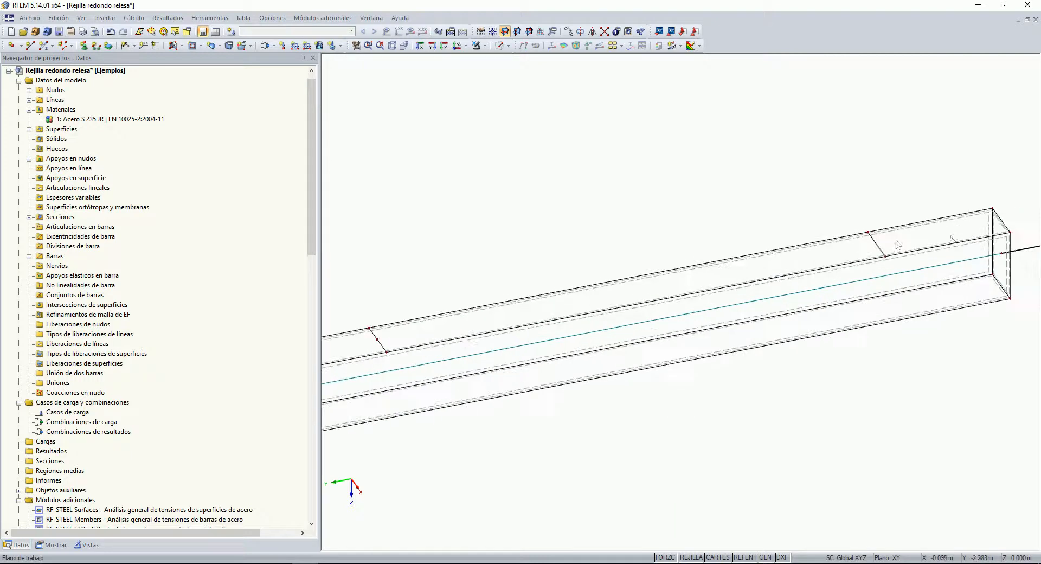
{"action": "right_click", "coordinate": [876, 244]}
{"action": "mouse_move", "coordinate": [916, 291]}
{"action": "left_click", "coordinate": [800, 316]}
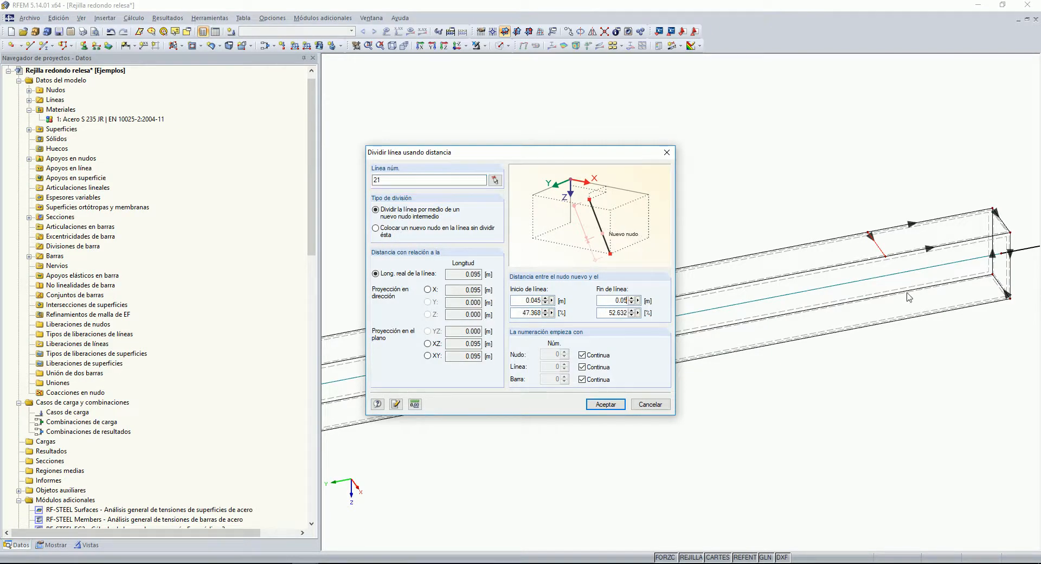
{"action": "left_click", "coordinate": [620, 402]}
Step: Delete the rear half of each divided transverse line, keeping only the halves that touch the upper front edge
{"action": "scroll", "coordinate": [869, 186], "scroll_direction": "up", "scroll_amount": 1}
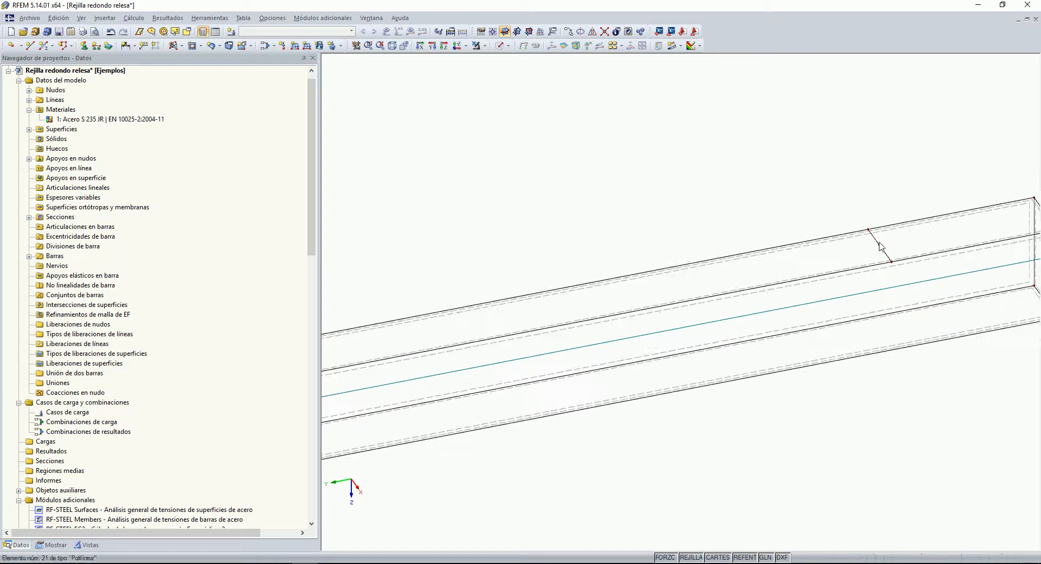
{"action": "scroll", "coordinate": [916, 183], "scroll_direction": "down", "scroll_amount": 4}
{"action": "scroll", "coordinate": [574, 257], "scroll_direction": "up", "scroll_amount": 3}
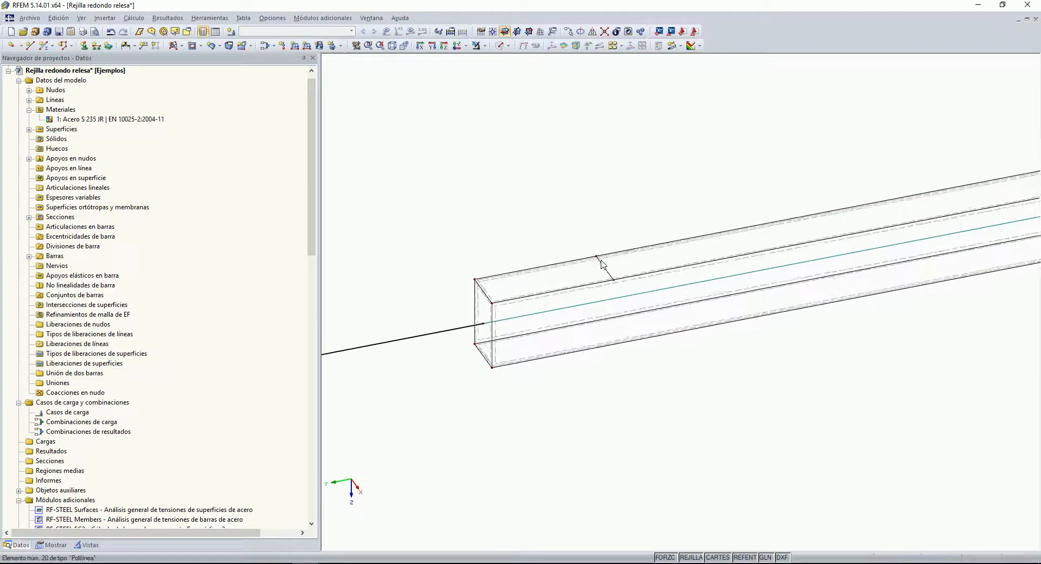
{"action": "scroll", "coordinate": [583, 261], "scroll_direction": "up", "scroll_amount": 1}
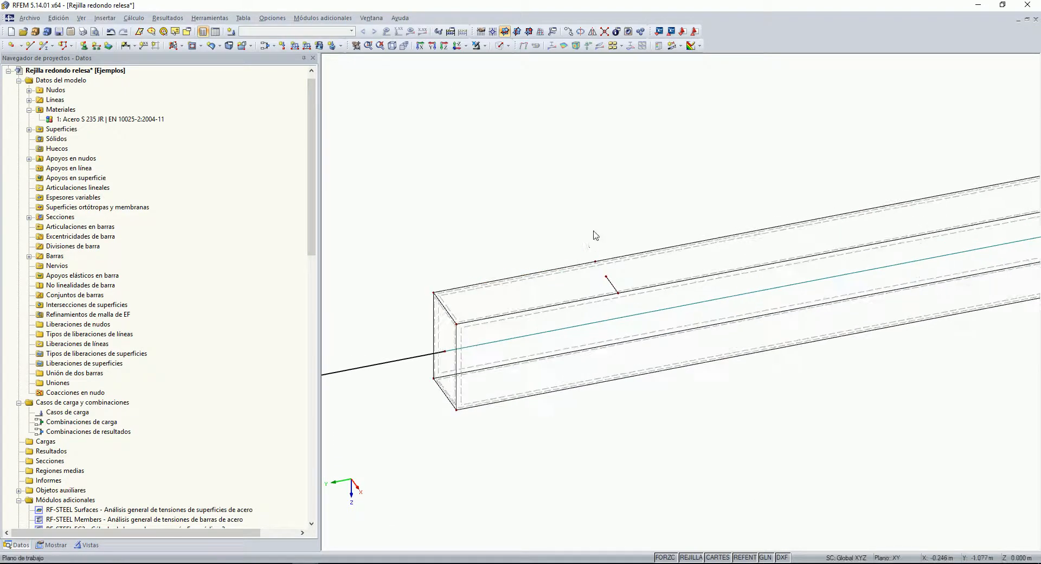
Step: Remove the two leftover division nodes on the upper rear edge, merging the lines they connect
{"action": "right_click", "coordinate": [596, 263]}
{"action": "mouse_move", "coordinate": [645, 282]}
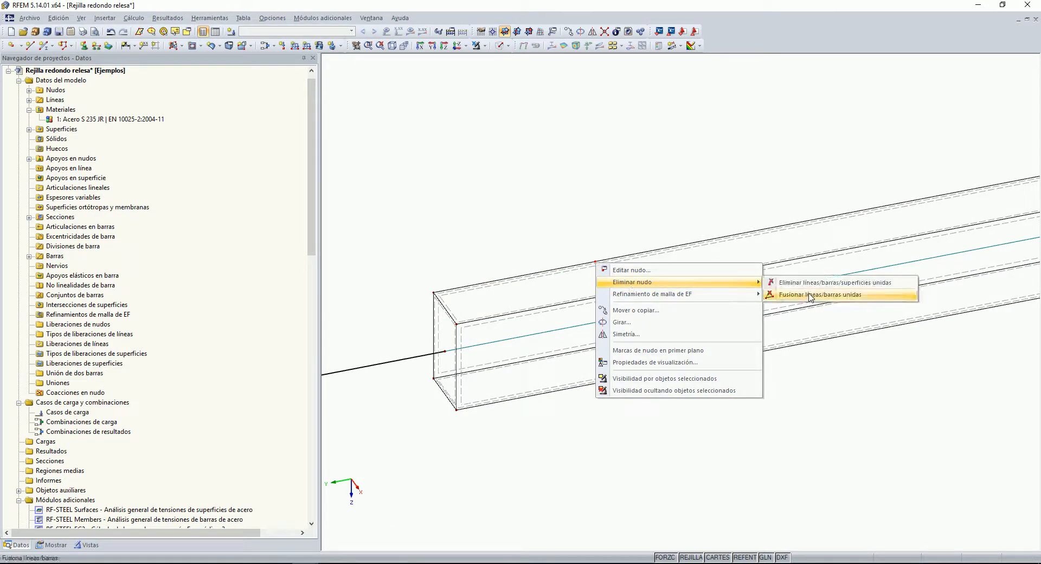
{"action": "left_click", "coordinate": [775, 297]}
{"action": "scroll", "coordinate": [718, 209], "scroll_direction": "up", "scroll_amount": 2}
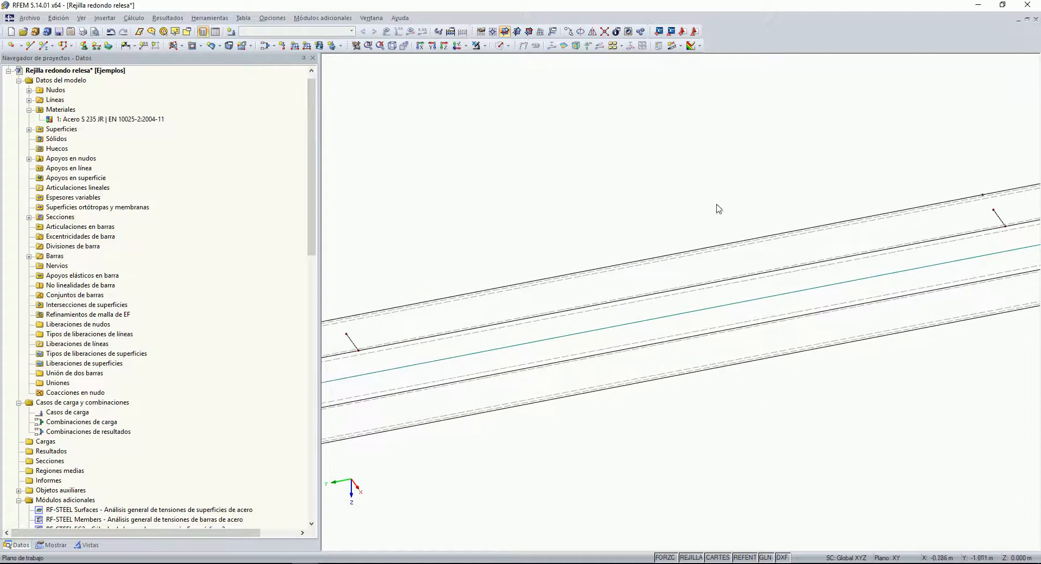
{"action": "right_click", "coordinate": [982, 195]}
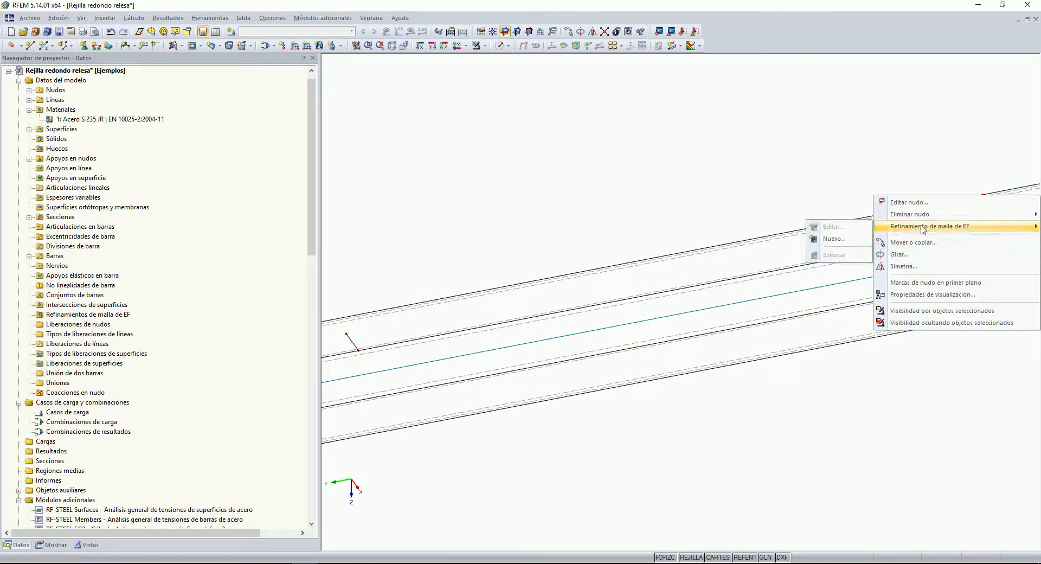
{"action": "mouse_move", "coordinate": [908, 219]}
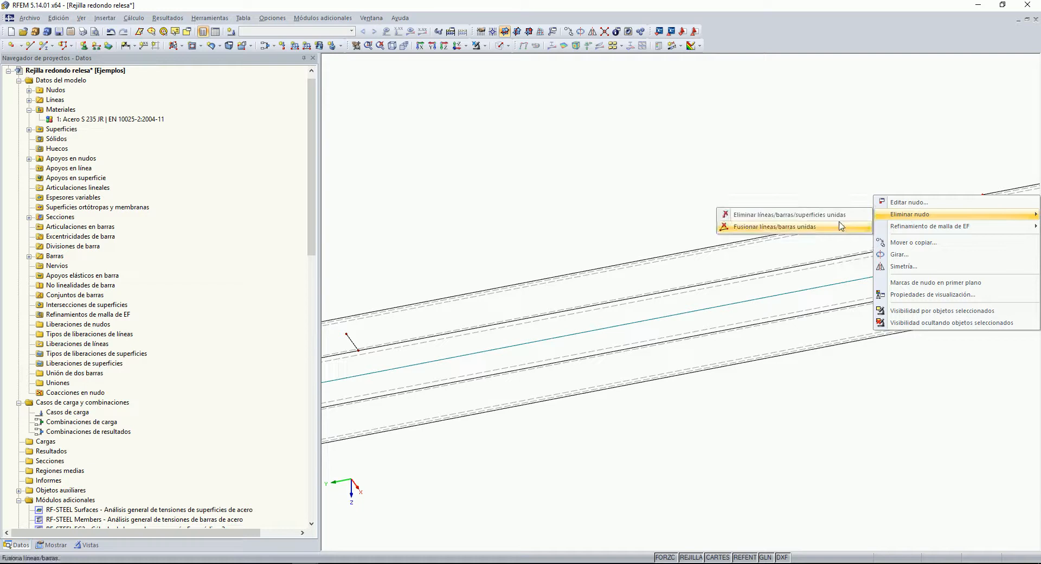
{"action": "left_click", "coordinate": [788, 228]}
{"action": "scroll", "coordinate": [800, 199], "scroll_direction": "down", "scroll_amount": 2}
{"action": "scroll", "coordinate": [435, 340], "scroll_direction": "up", "scroll_amount": 1}
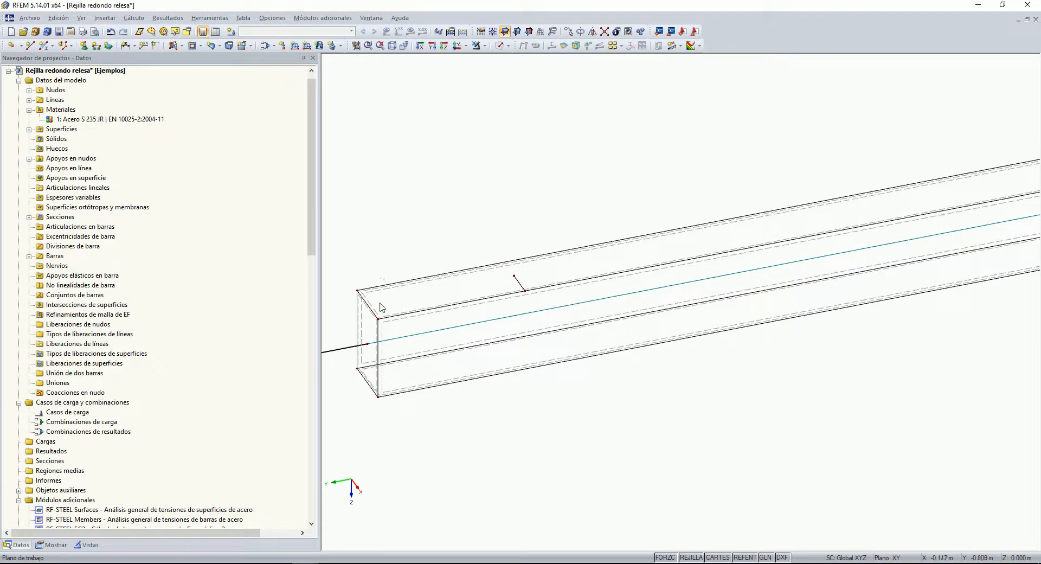
Step: Draw a lengthwise line on the top face joining the free ends of the two short transverse lines
{"action": "scroll", "coordinate": [376, 302], "scroll_direction": "up", "scroll_amount": 1}
{"action": "scroll", "coordinate": [430, 278], "scroll_direction": "down", "scroll_amount": 3}
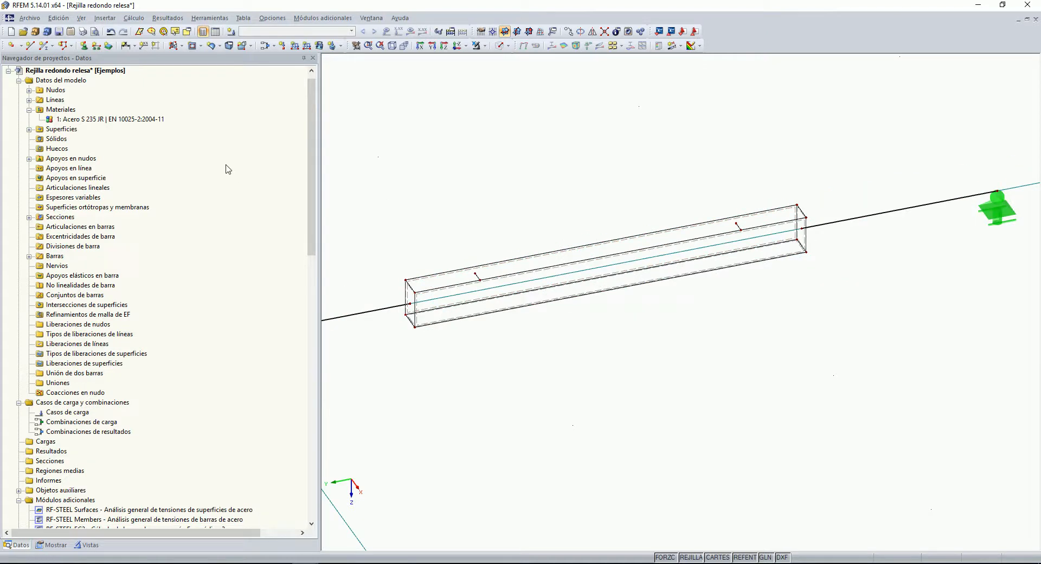
{"action": "left_click", "coordinate": [476, 274]}
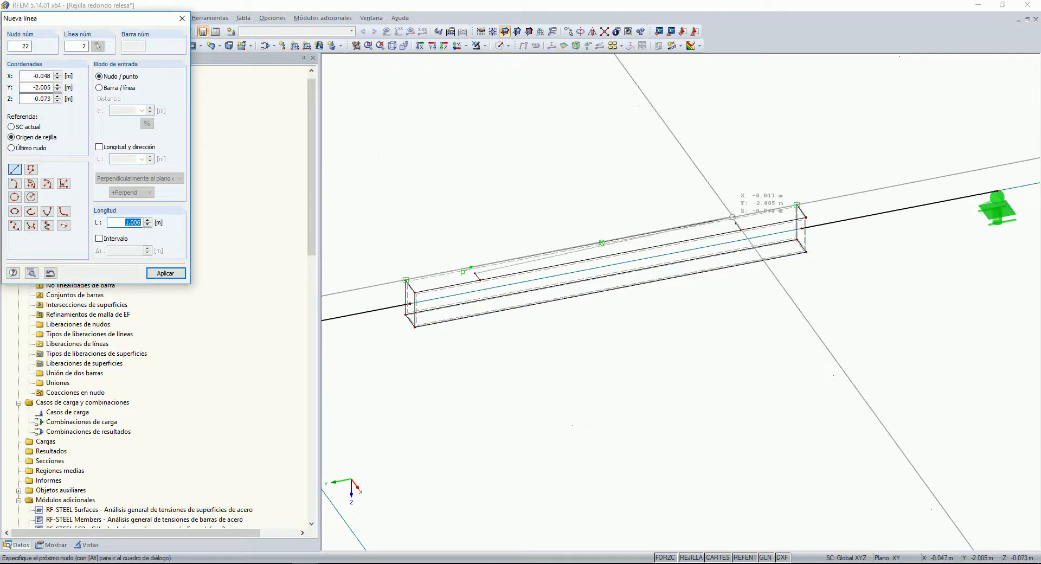
{"action": "scroll", "coordinate": [743, 222], "scroll_direction": "up", "scroll_amount": 3}
{"action": "left_click", "coordinate": [751, 239]}
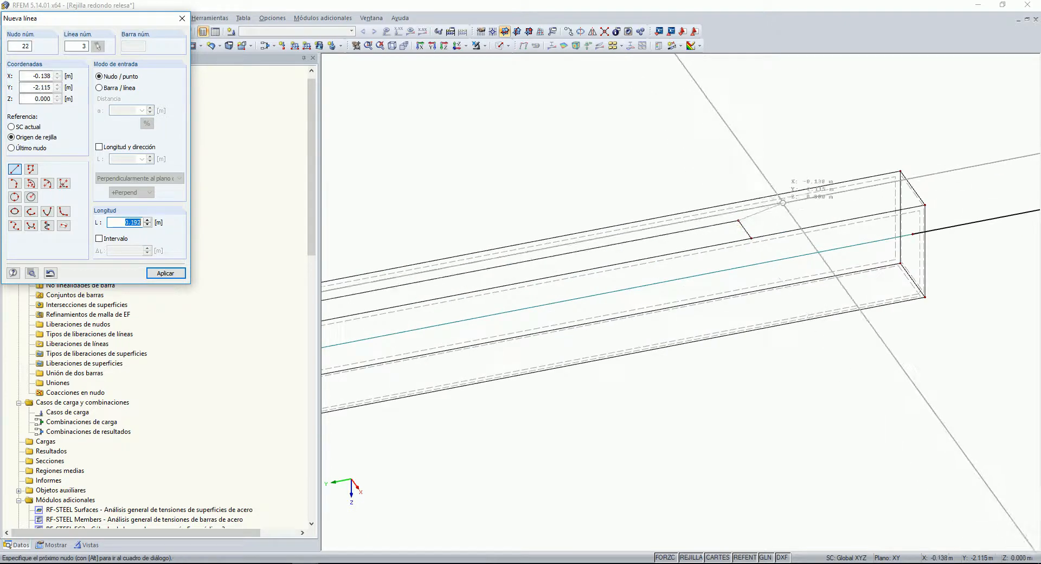
{"action": "key", "text": "Escape"}
Step: Create a 5 mm thick plane surface with Estándar stiffness, bounded by the four lines of the narrow top strip
{"action": "scroll", "coordinate": [775, 239], "scroll_direction": "down", "scroll_amount": 2}
{"action": "middle_click_drag", "start_coordinate": [609, 272], "coordinate": [727, 258]}
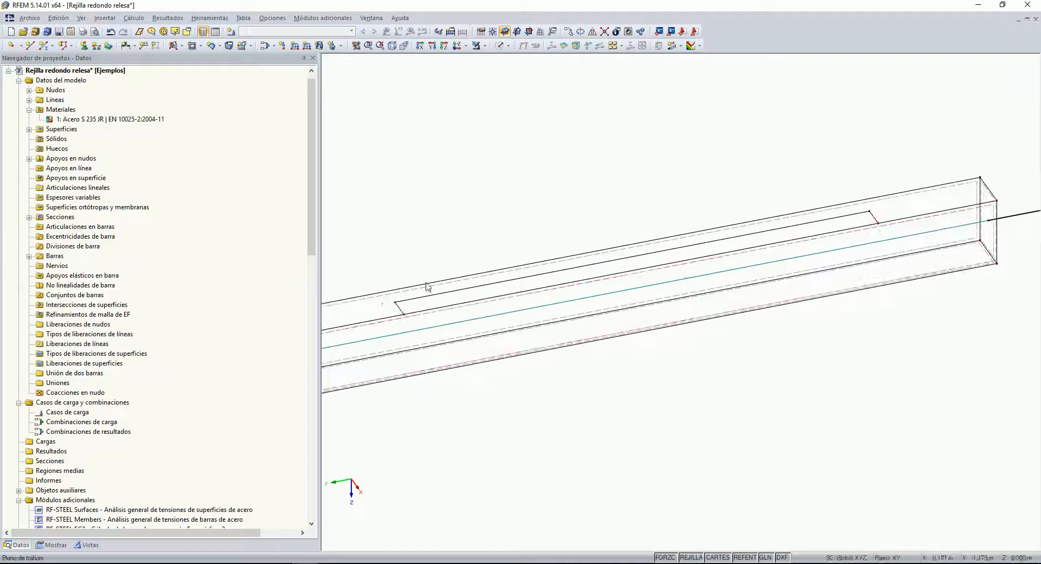
{"action": "middle_click_drag", "start_coordinate": [546, 293], "coordinate": [609, 277]}
{"action": "left_click", "coordinate": [174, 46]}
{"action": "left_click", "coordinate": [613, 195]}
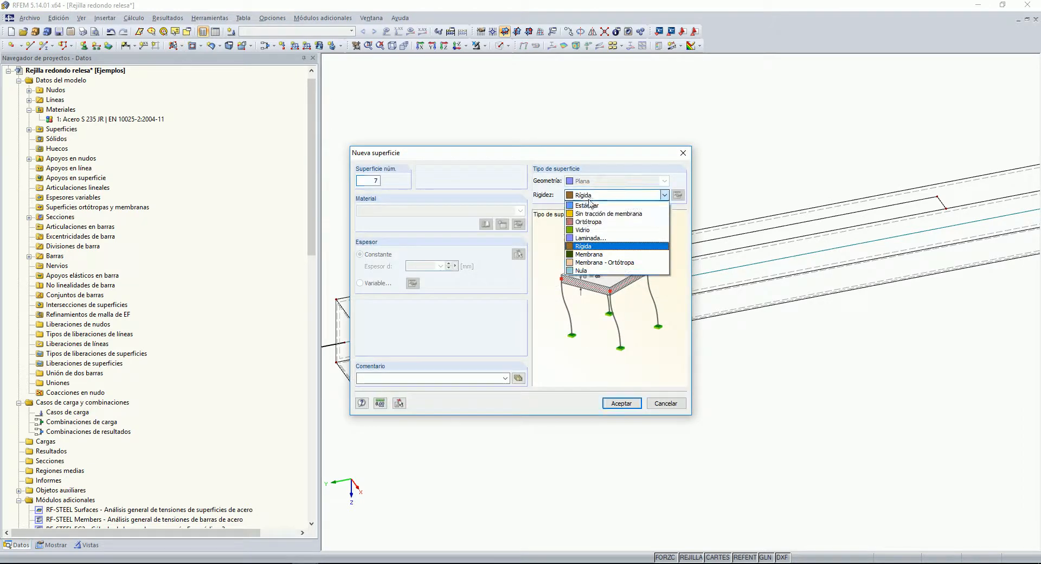
{"action": "left_click", "coordinate": [597, 205]}
{"action": "left_click", "coordinate": [407, 266]}
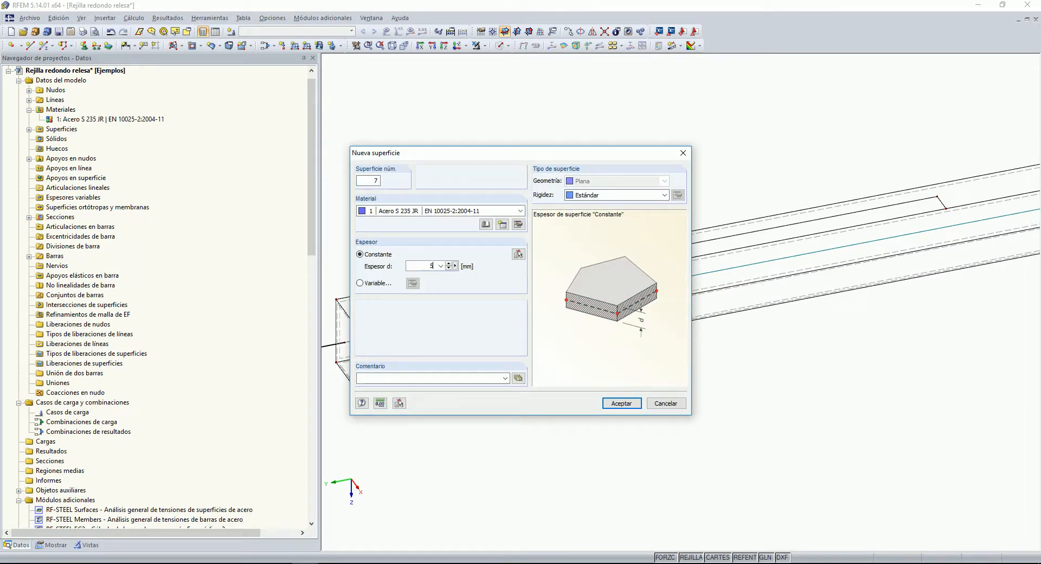
{"action": "left_click", "coordinate": [633, 405]}
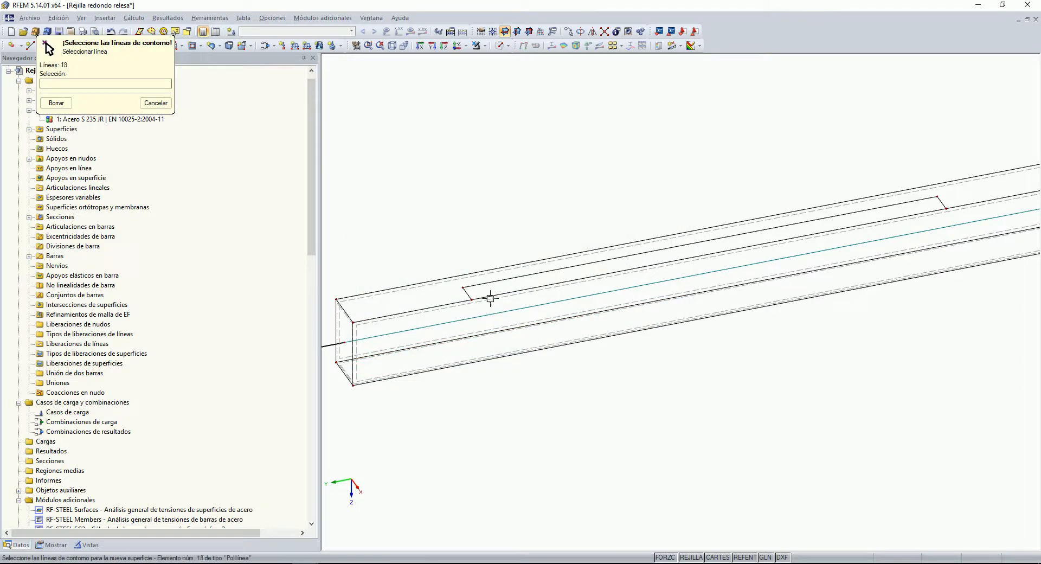
{"action": "left_click", "coordinate": [522, 278]}
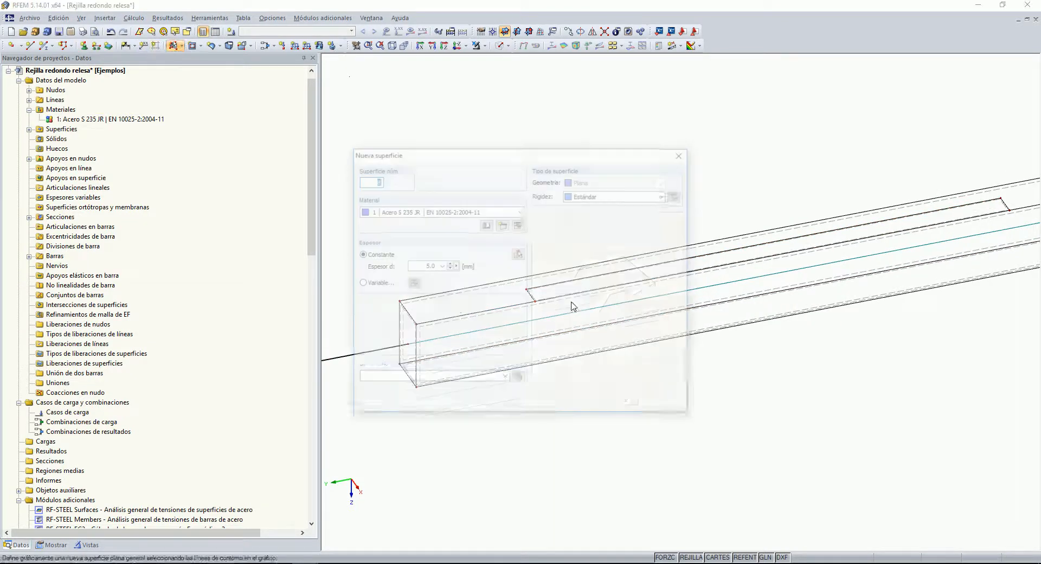
Step: Create a second 5 mm Estándar surface over the rest of the top face, selecting its boundary lines around the strip
{"action": "left_click", "coordinate": [621, 403]}
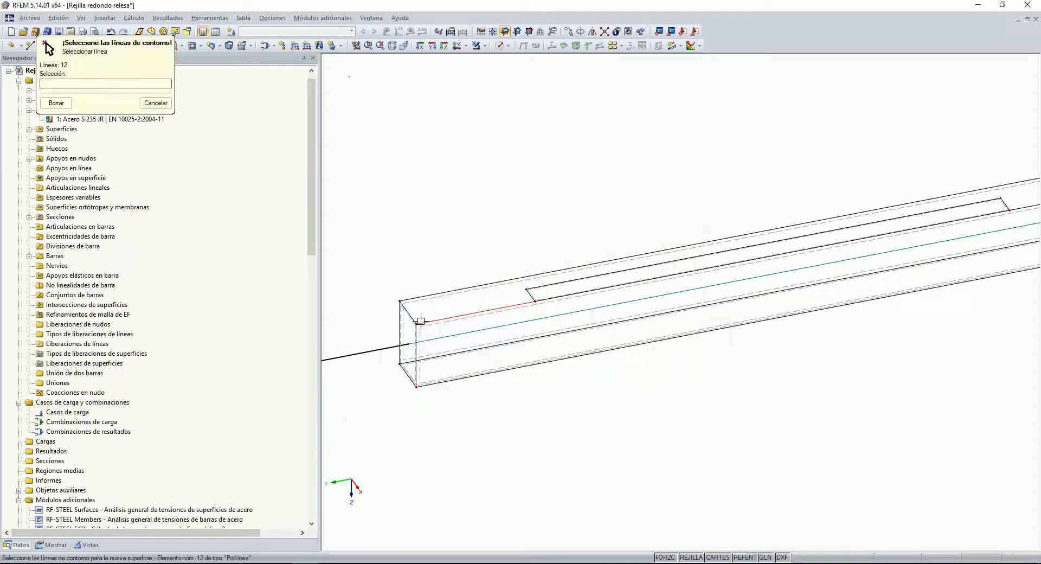
{"action": "left_click", "coordinate": [405, 314]}
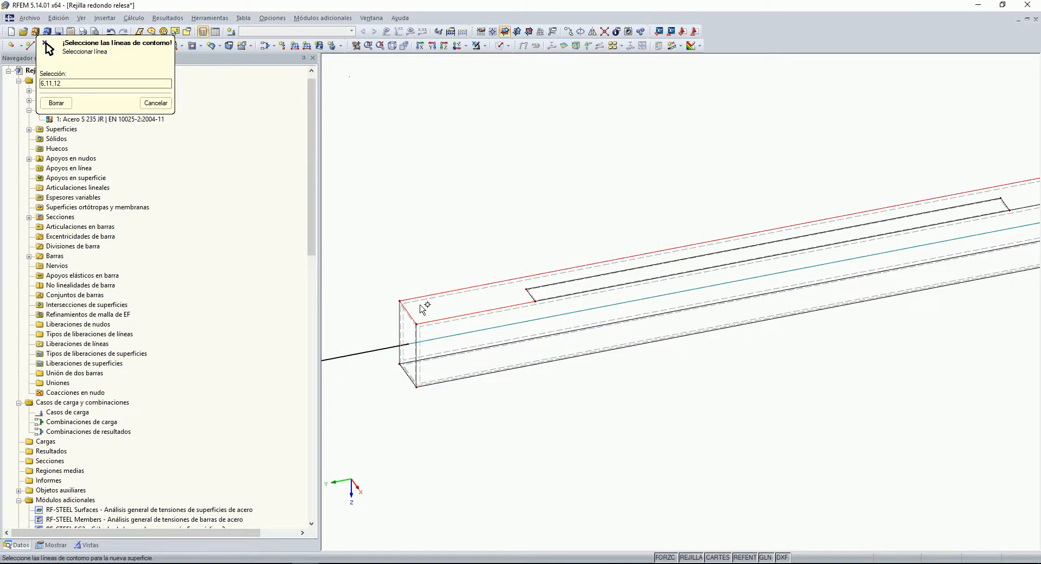
{"action": "scroll", "coordinate": [421, 299], "scroll_direction": "down", "scroll_amount": 2}
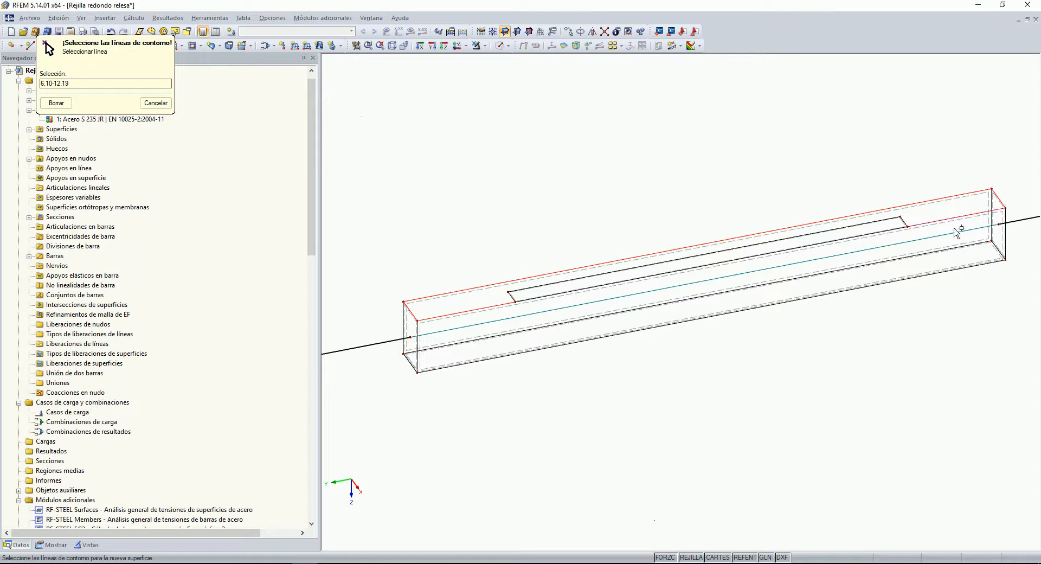
{"action": "left_click", "coordinate": [901, 222]}
{"action": "scroll", "coordinate": [439, 283], "scroll_direction": "up", "scroll_amount": 2}
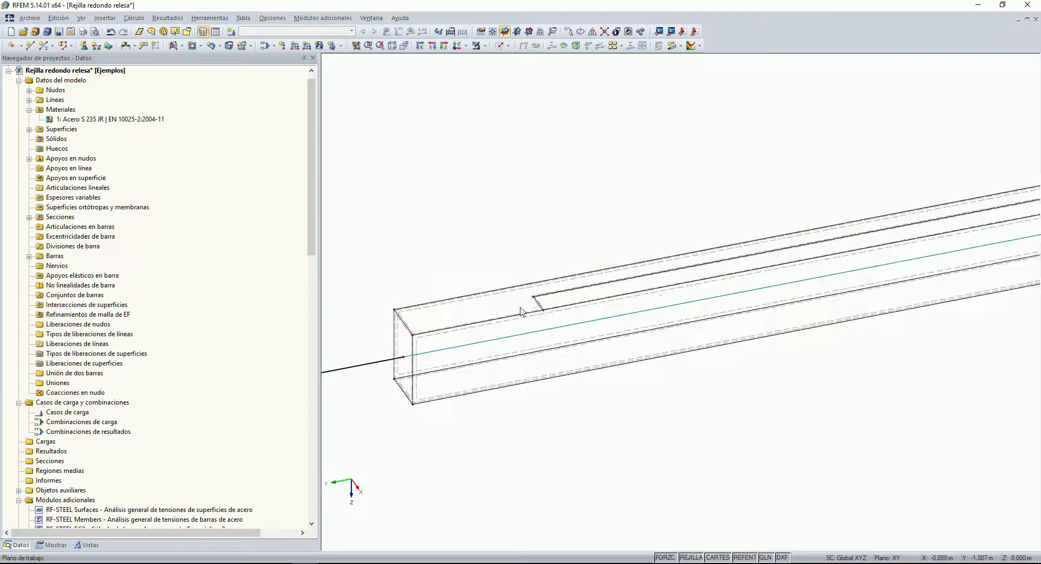
{"action": "scroll", "coordinate": [538, 310], "scroll_direction": "up", "scroll_amount": 1}
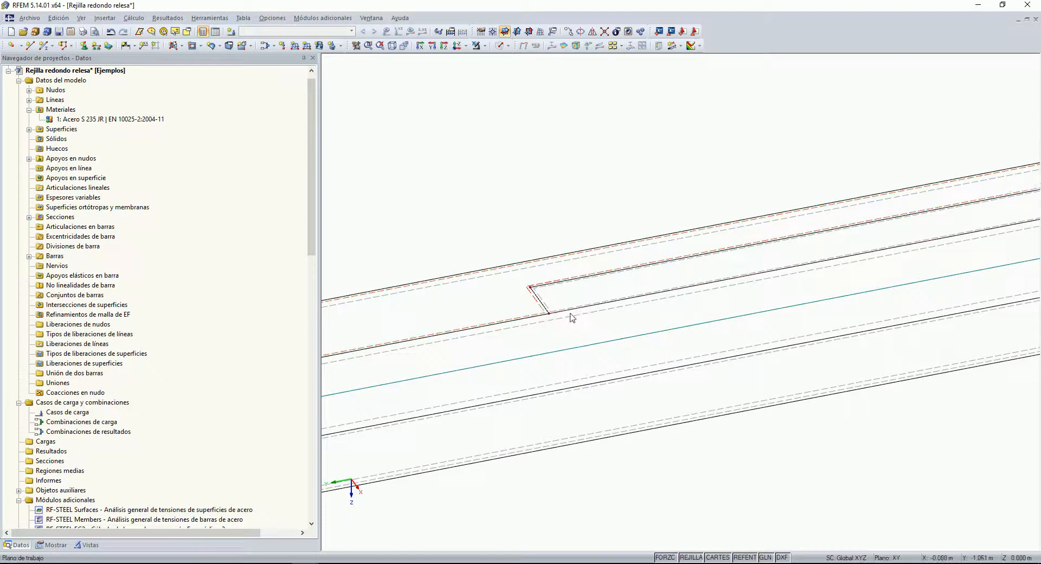
{"action": "scroll", "coordinate": [543, 306], "scroll_direction": "down", "scroll_amount": 1}
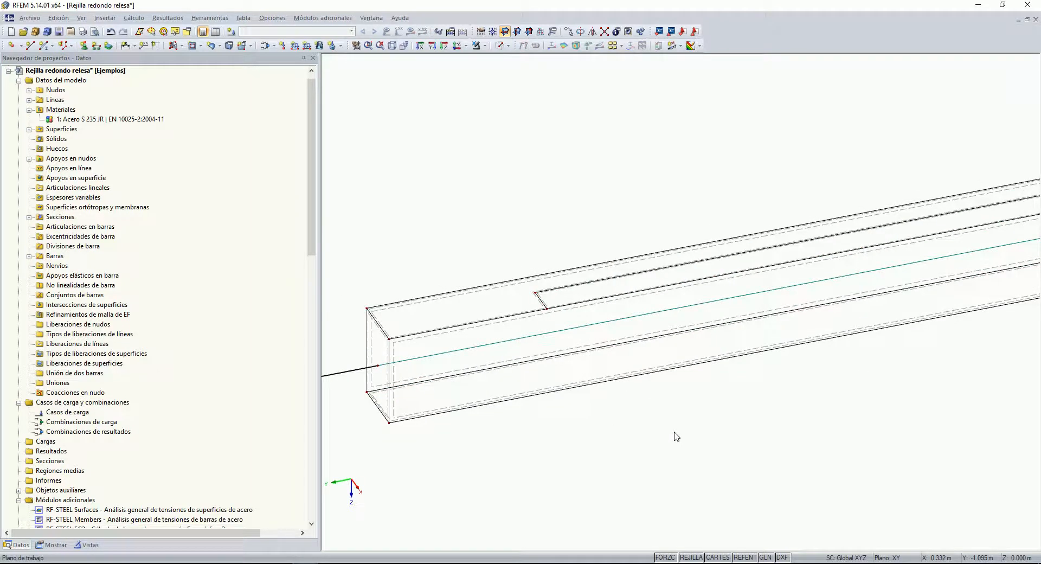
{"action": "scroll", "coordinate": [606, 404], "scroll_direction": "down", "scroll_amount": 1}
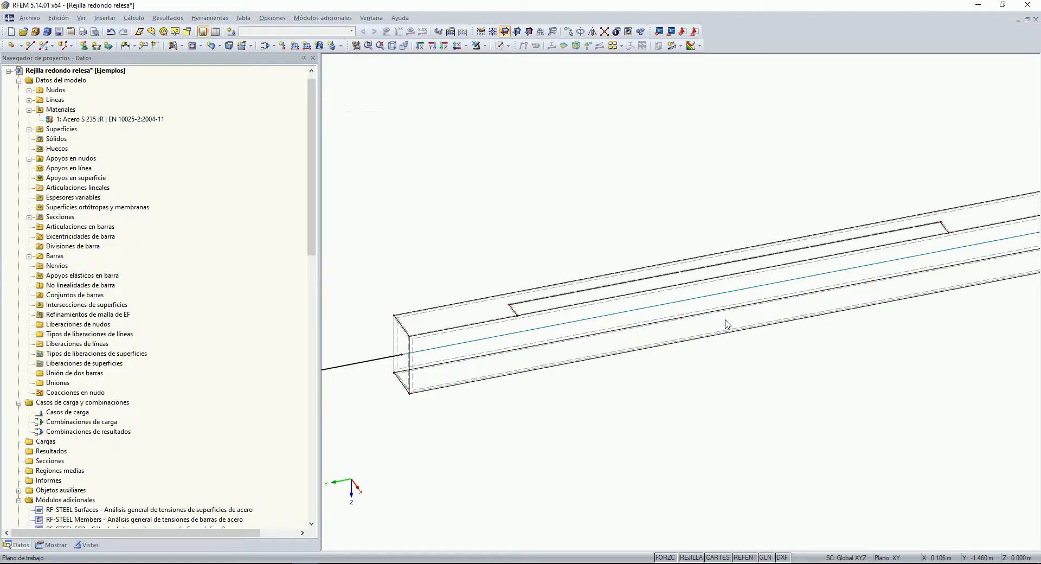
{"action": "middle_click_drag", "start_coordinate": [455, 424], "coordinate": [446, 376]}
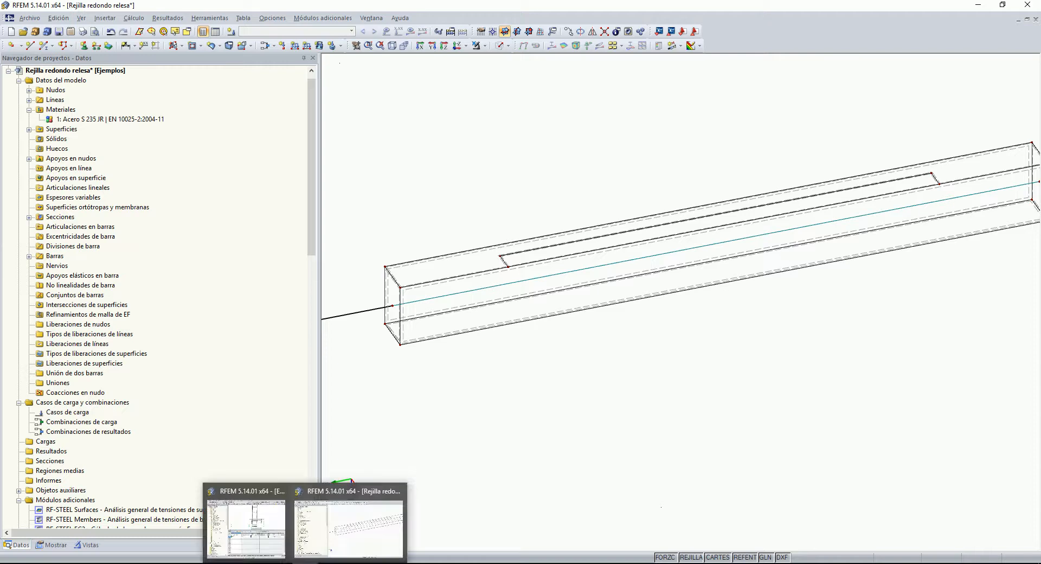
Step: Switch to AutoCAD and examine section B-B in presentacion demo.dwg, around the drilled edge angle and the round bars
{"action": "mouse_move", "coordinate": [464, 562]}
{"action": "left_click", "coordinate": [541, 535]}
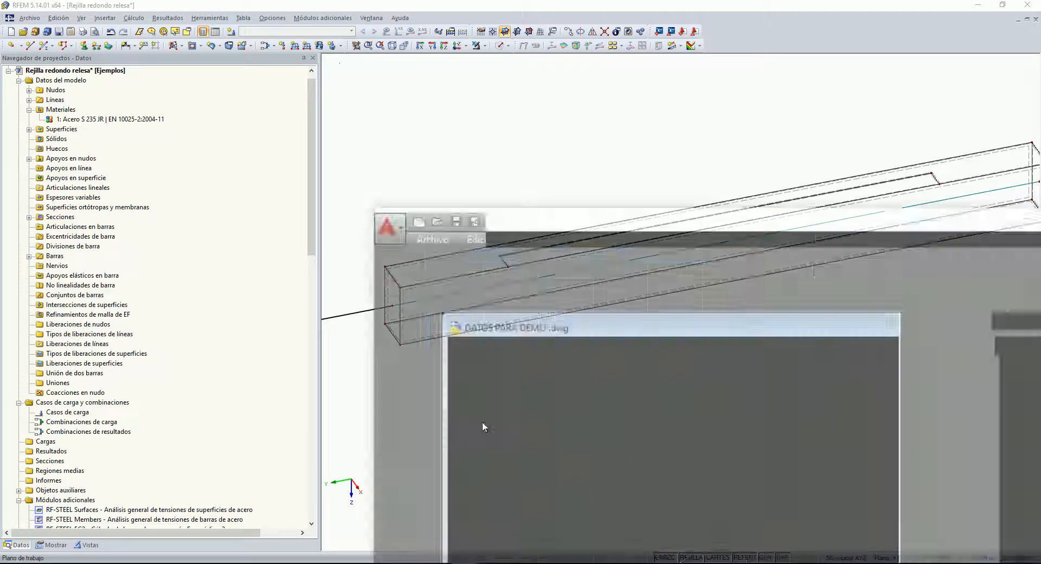
{"action": "left_click", "coordinate": [860, 181]}
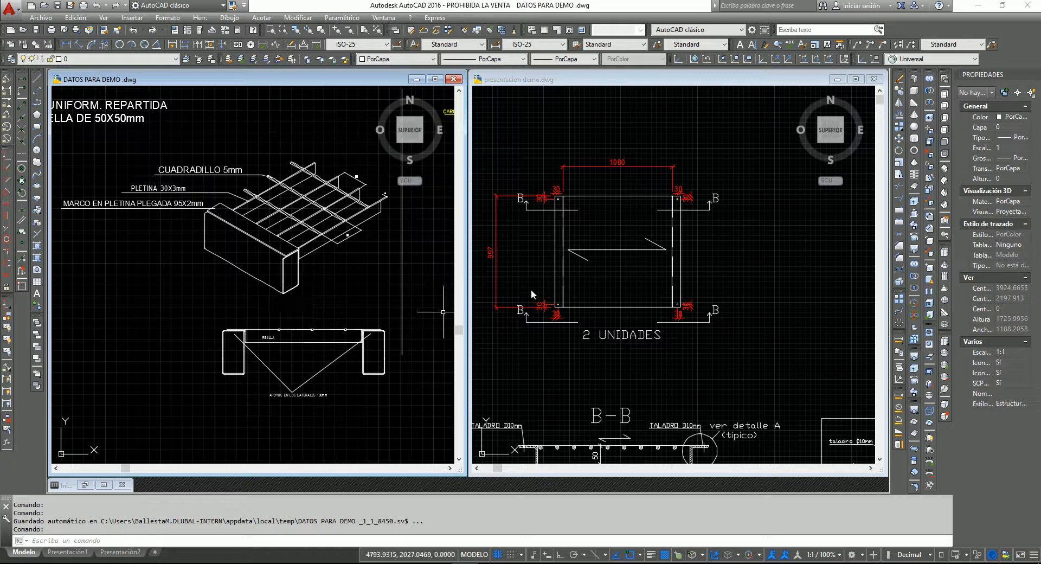
{"action": "left_click", "coordinate": [533, 335]}
{"action": "scroll", "coordinate": [511, 421], "scroll_direction": "up", "scroll_amount": 4}
{"action": "middle_click_drag", "start_coordinate": [567, 358], "coordinate": [576, 325]}
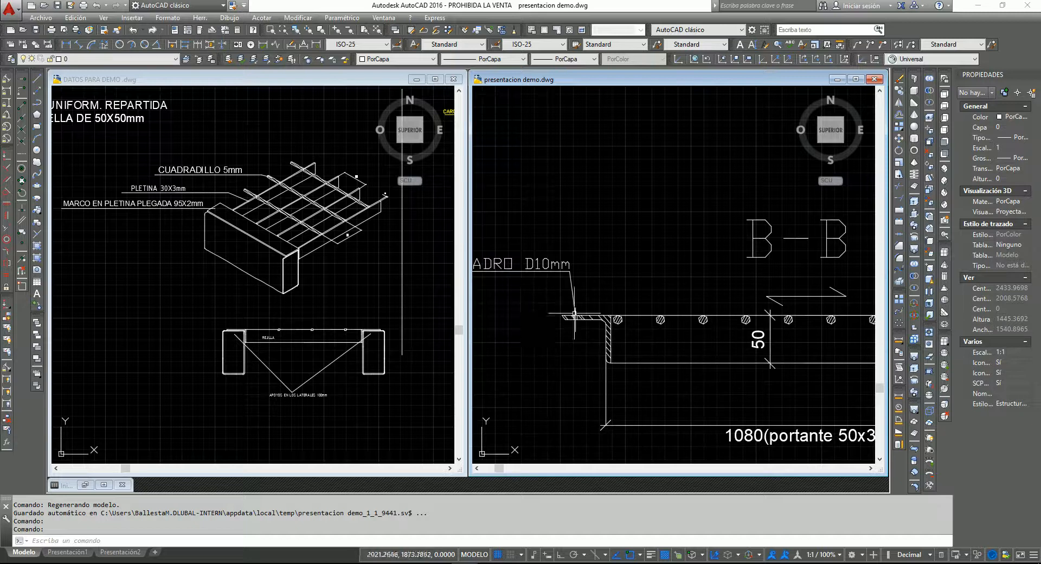
Step: Examine the full width of section B-B and the "2 UNIDADES" plan corners above it, and switch back to RFEM
{"action": "scroll", "coordinate": [582, 333], "scroll_direction": "down", "scroll_amount": 2}
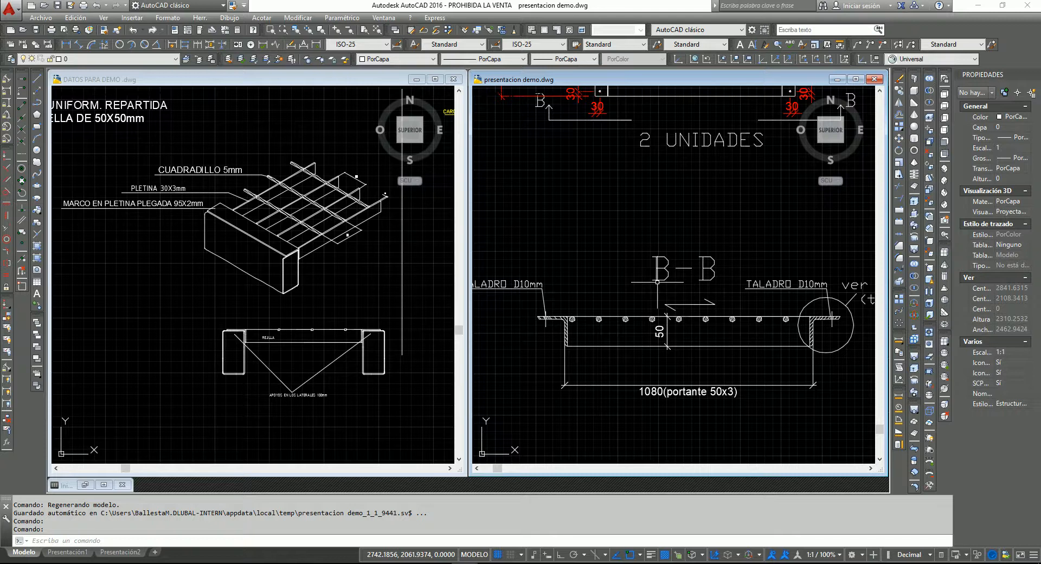
{"action": "mouse_move", "coordinate": [671, 144]}
{"action": "middle_mouse_down"}
{"action": "mouse_move", "coordinate": [587, 171]}
{"action": "mouse_move", "coordinate": [611, 236]}
{"action": "mouse_move", "coordinate": [611, 177]}
{"action": "mouse_move", "coordinate": [629, 183]}
{"action": "mouse_move", "coordinate": [591, 191]}
{"action": "middle_mouse_up"}
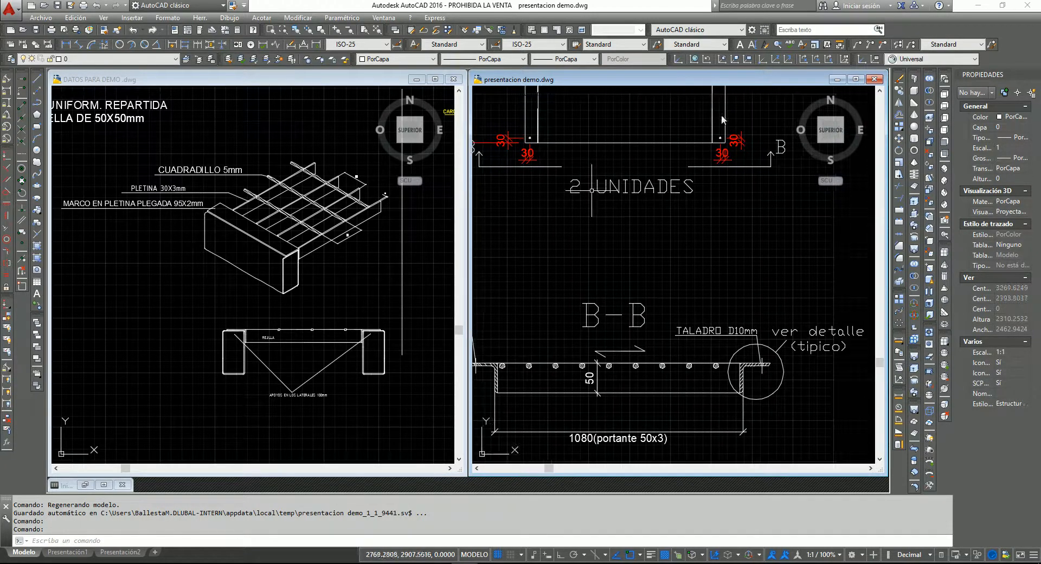
{"action": "left_click", "coordinate": [974, 6]}
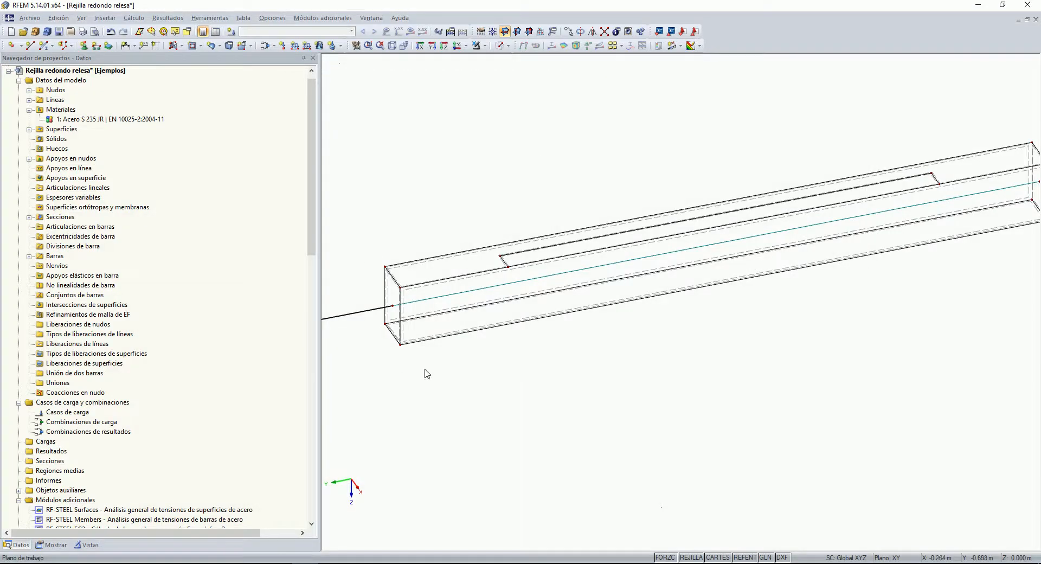
Step: Copy the front face's vertical end edge to both ends of the top strip along the front face
{"action": "scroll", "coordinate": [498, 281], "scroll_direction": "up", "scroll_amount": 1}
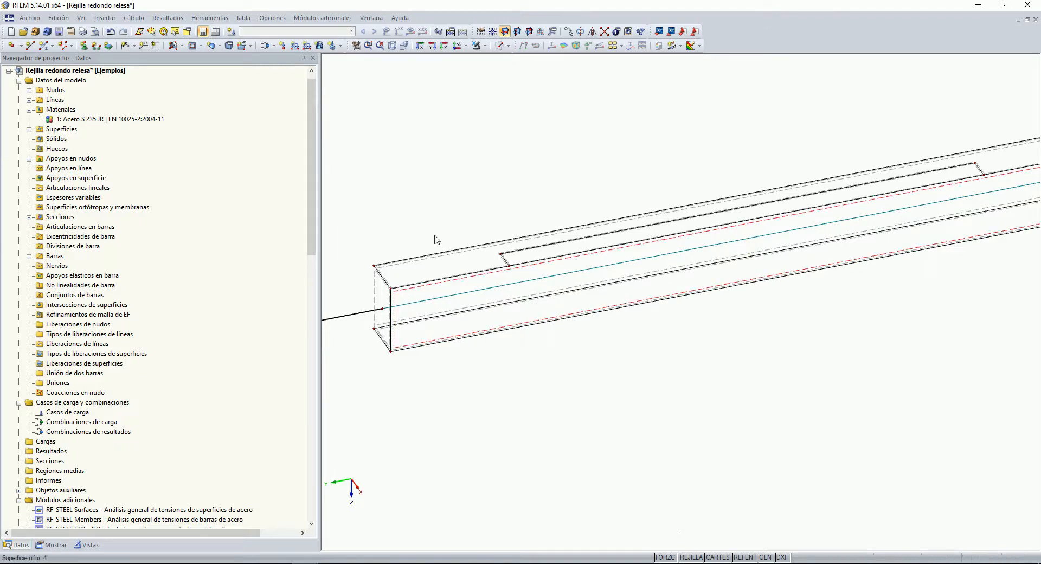
{"action": "left_click_drag", "start_coordinate": [392, 296], "coordinate": [512, 269], "text": "ctrl"}
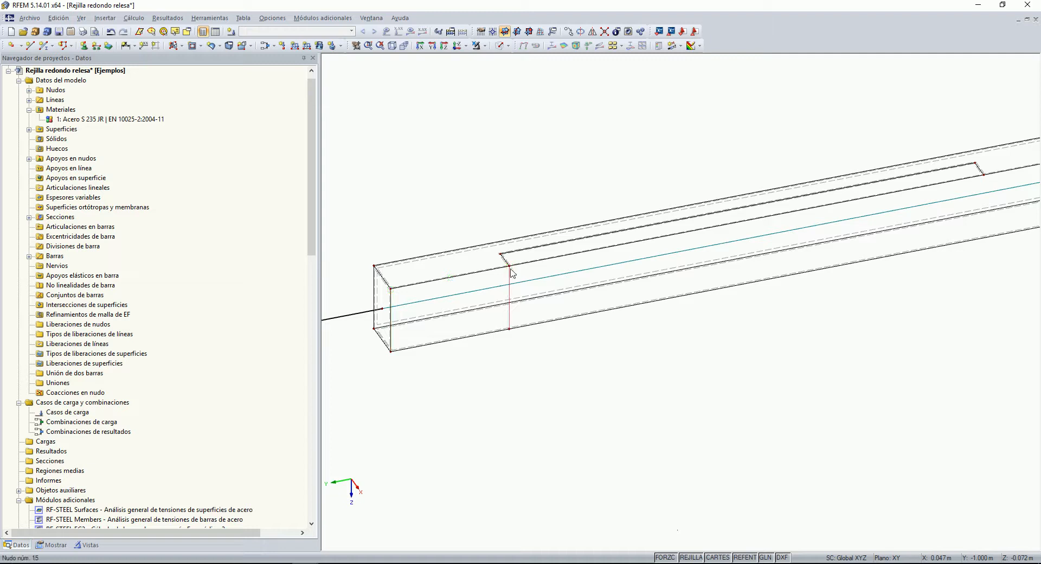
{"action": "scroll", "coordinate": [550, 279], "scroll_direction": "down", "scroll_amount": 2}
{"action": "middle_click_drag", "start_coordinate": [550, 281], "coordinate": [500, 295]}
{"action": "left_click_drag", "start_coordinate": [469, 283], "coordinate": [792, 296], "text": "ctrl"}
{"action": "left_click_drag", "start_coordinate": [849, 208], "coordinate": [858, 203], "text": "ctrl"}
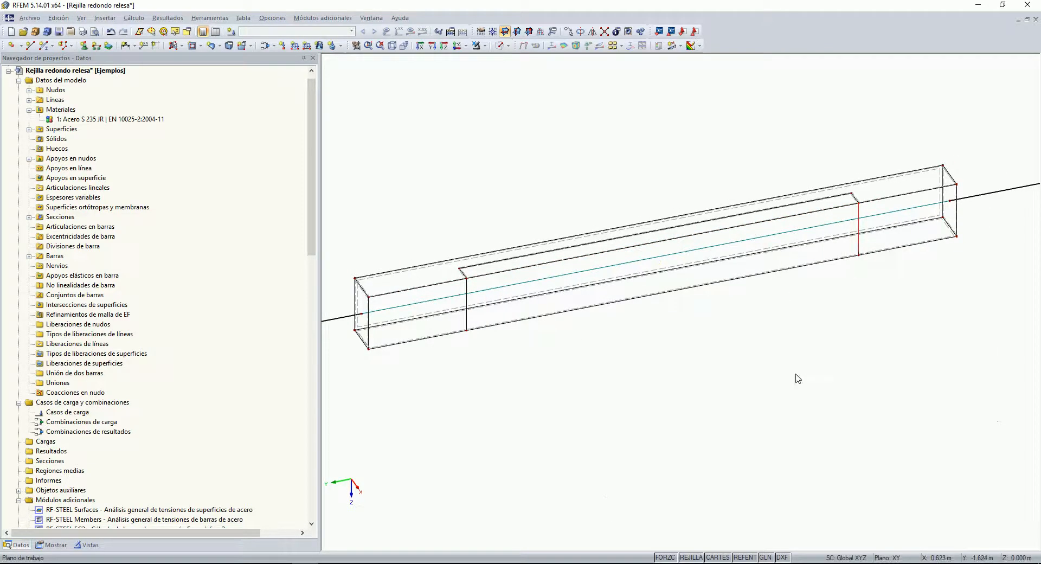
Step: Divide the two vertical lines below the strip ends with an intermediate node 0.05 m from the line start
{"action": "right_click", "coordinate": [467, 292]}
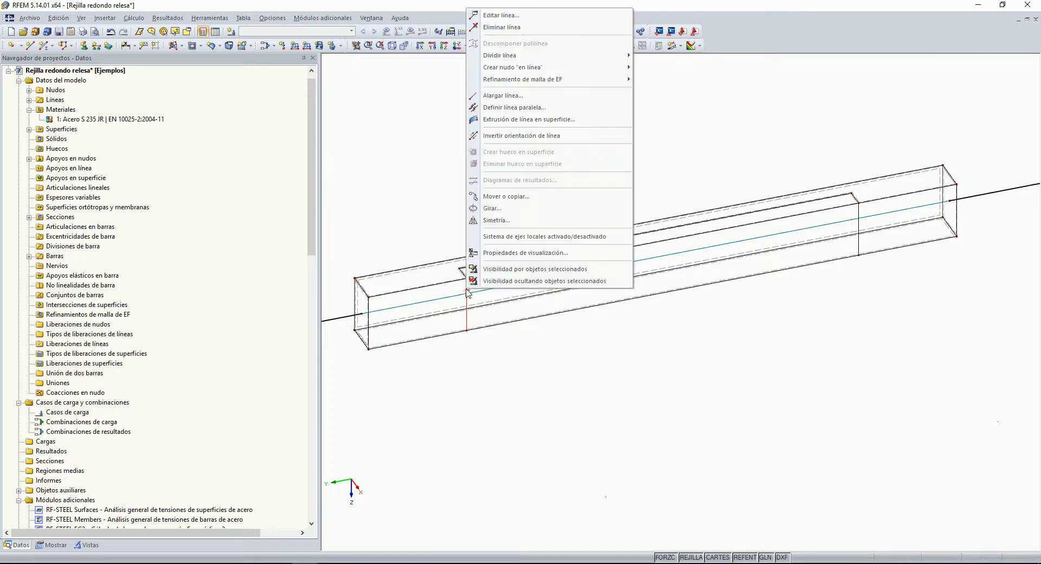
{"action": "left_click", "coordinate": [677, 80]}
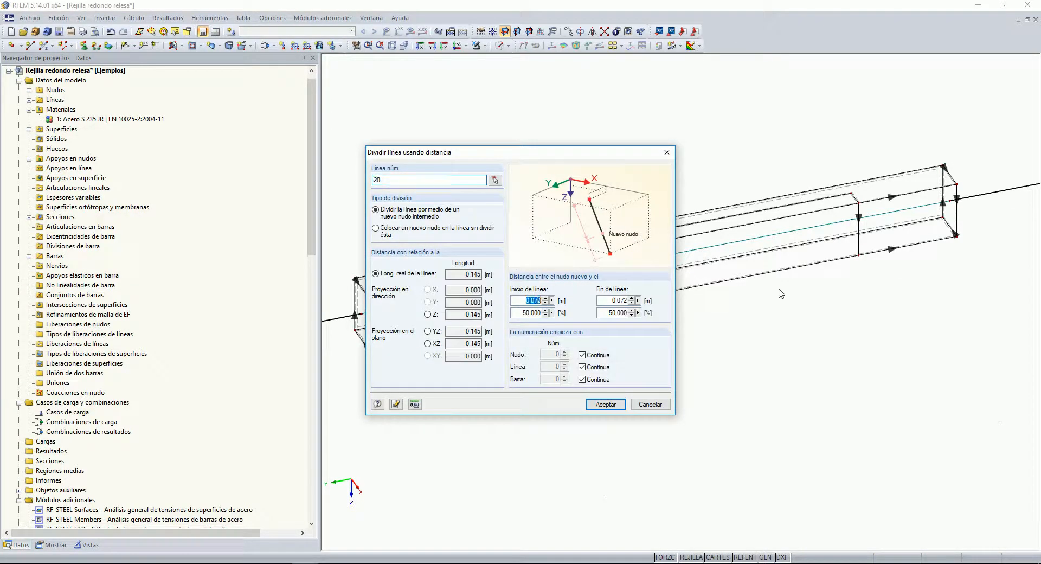
{"action": "left_click", "coordinate": [605, 408]}
{"action": "right_click", "coordinate": [861, 217]}
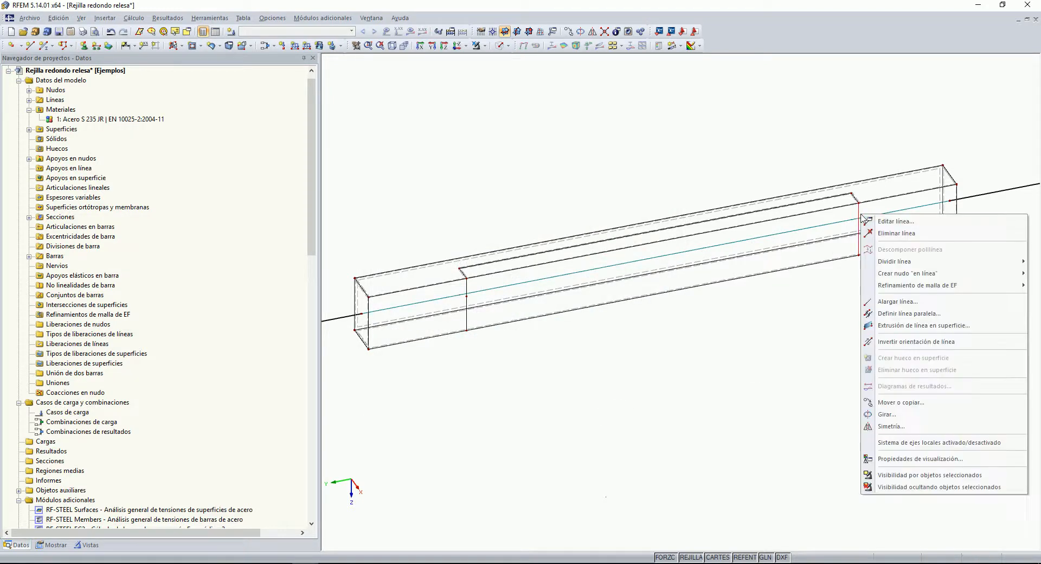
{"action": "mouse_move", "coordinate": [904, 263]}
{"action": "left_click", "coordinate": [790, 289]}
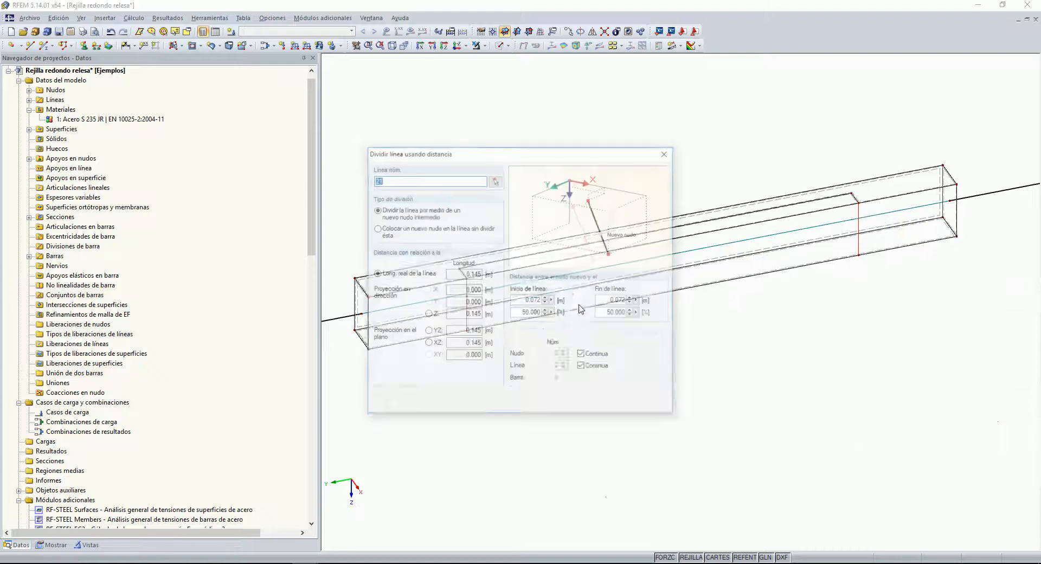
{"action": "double_click", "coordinate": [522, 301]}
{"action": "type", "text": "0.05"}
{"action": "left_click", "coordinate": [606, 404]}
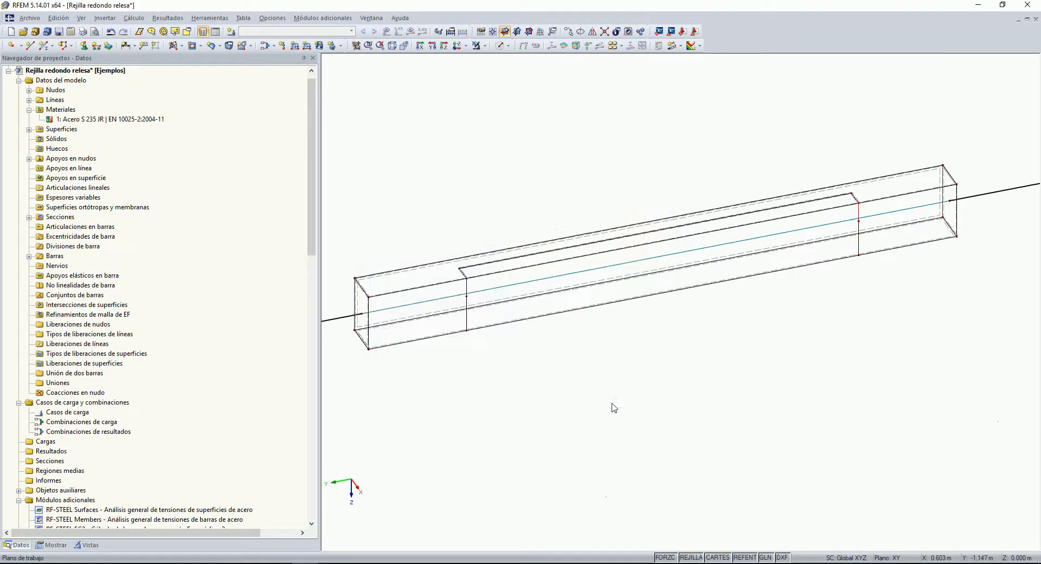
Step: Draw a lengthwise line on the front face joining the new intermediate nodes of the two vertical lines
{"action": "left_click", "coordinate": [30, 46]}
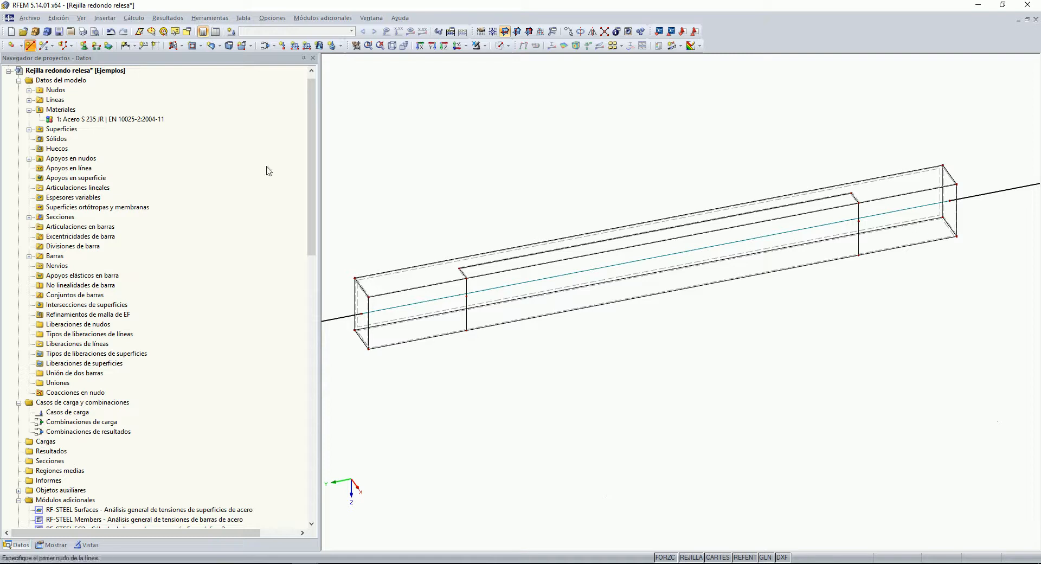
{"action": "left_click", "coordinate": [466, 296]}
{"action": "left_click", "coordinate": [858, 222]}
{"action": "right_click", "coordinate": [663, 308]}
{"action": "right_click", "coordinate": [662, 308]}
Step: Delete the lower segments of both vertical lines and remove their leftover nodes on the bottom edge, merging the connected lines
{"action": "scroll", "coordinate": [499, 302], "scroll_direction": "up", "scroll_amount": 1}
{"action": "scroll", "coordinate": [399, 345], "scroll_direction": "up", "scroll_amount": 1}
{"action": "middle_click_drag", "start_coordinate": [391, 347], "coordinate": [483, 344]}
{"action": "scroll", "coordinate": [656, 321], "scroll_direction": "down", "scroll_amount": 1}
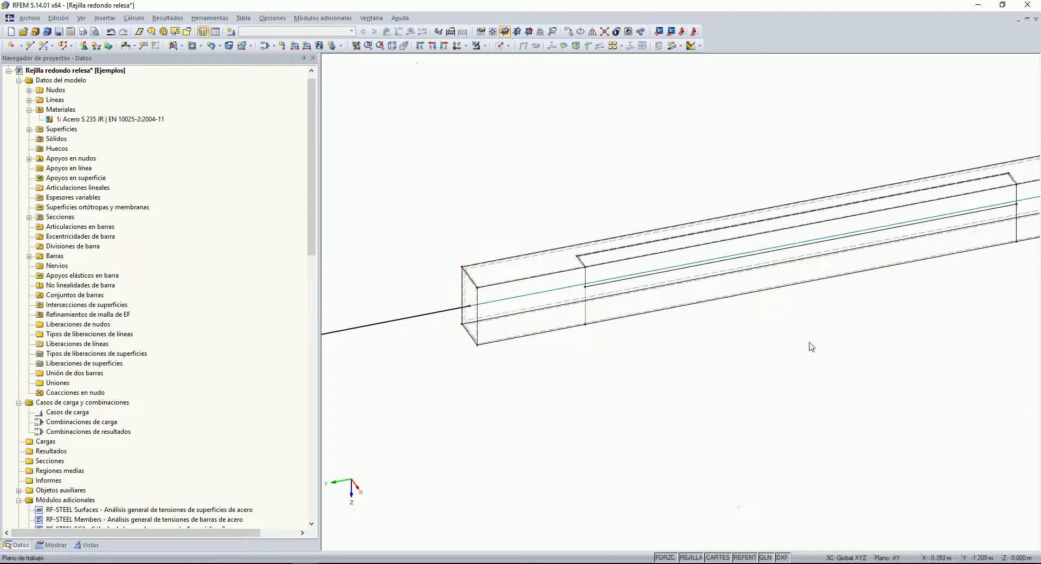
{"action": "middle_click_drag", "start_coordinate": [927, 355], "coordinate": [818, 336]}
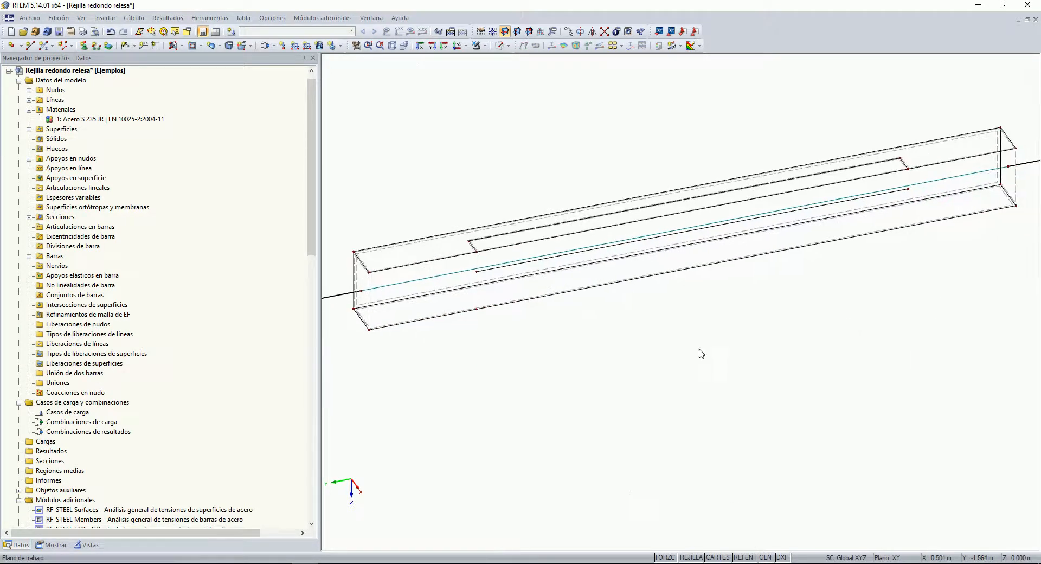
{"action": "right_click", "coordinate": [478, 310]}
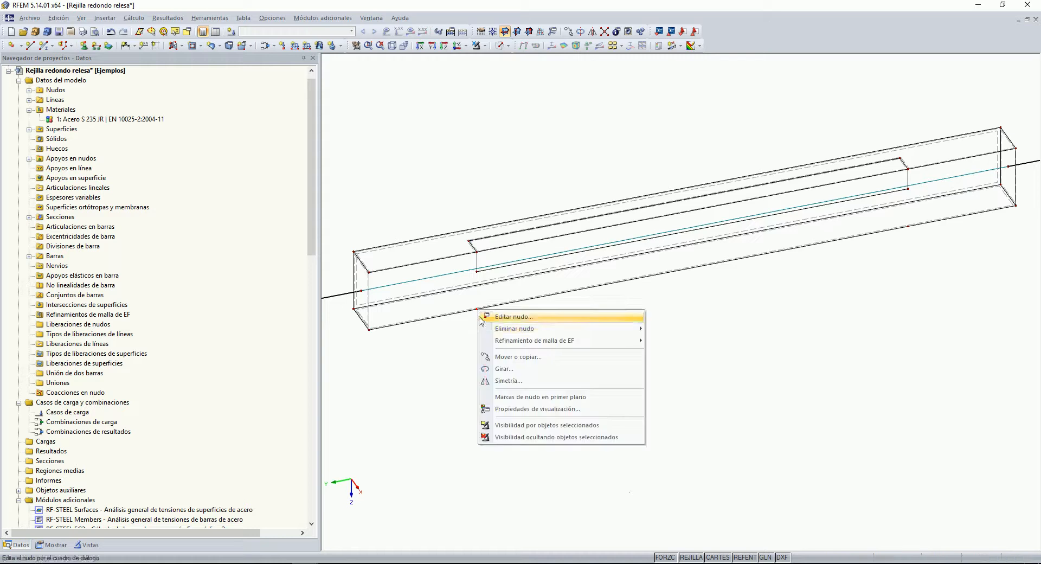
{"action": "mouse_move", "coordinate": [520, 329]}
{"action": "left_click", "coordinate": [704, 328]}
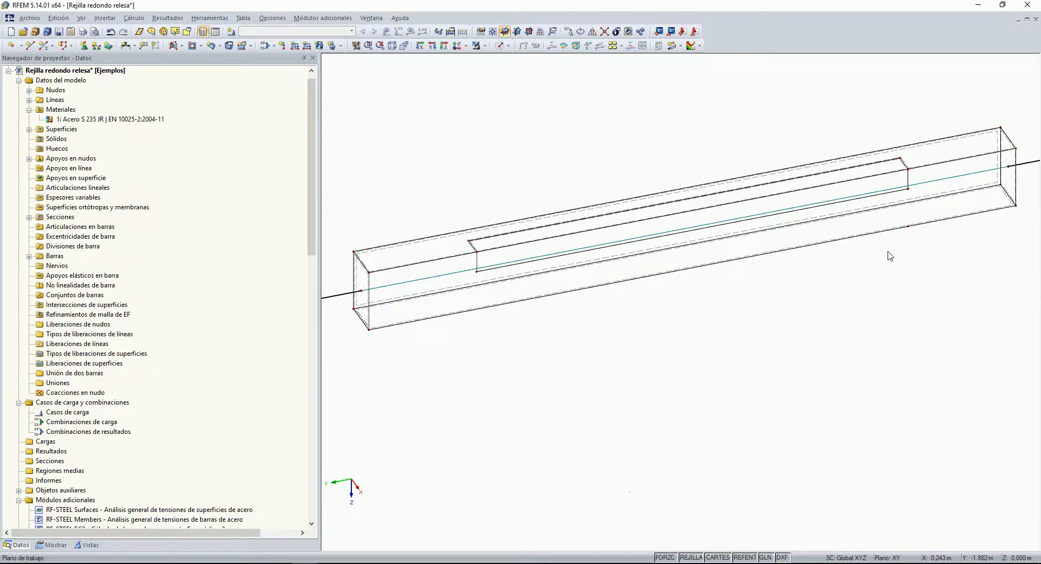
{"action": "right_click", "coordinate": [909, 227]}
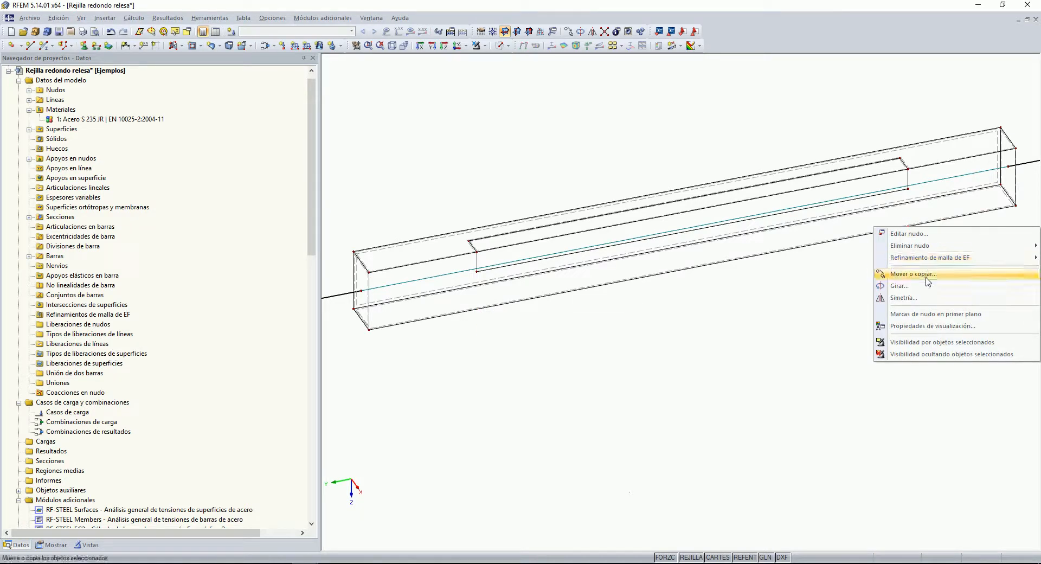
{"action": "mouse_move", "coordinate": [916, 246]}
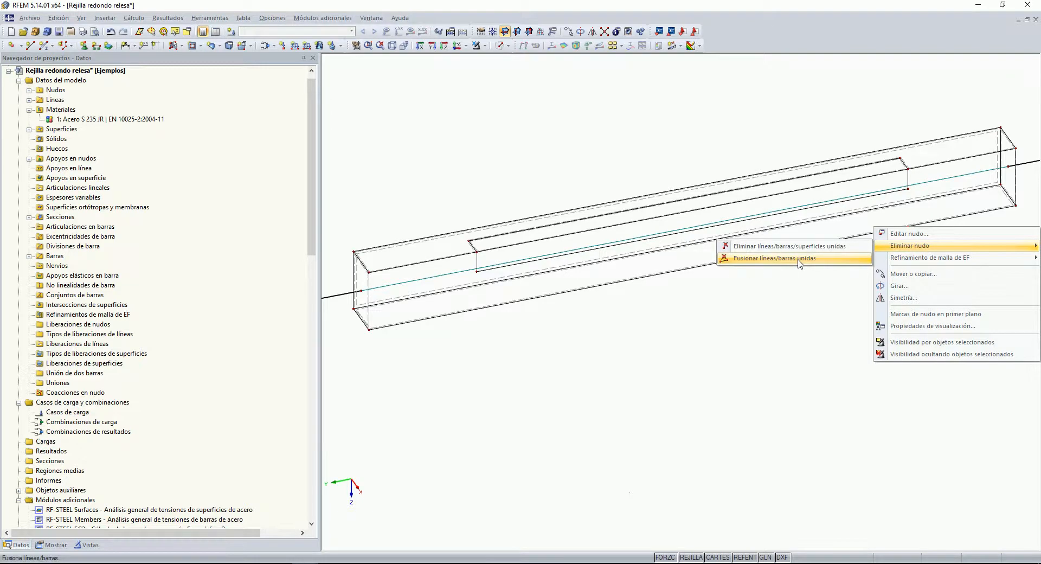
{"action": "left_click", "coordinate": [798, 264]}
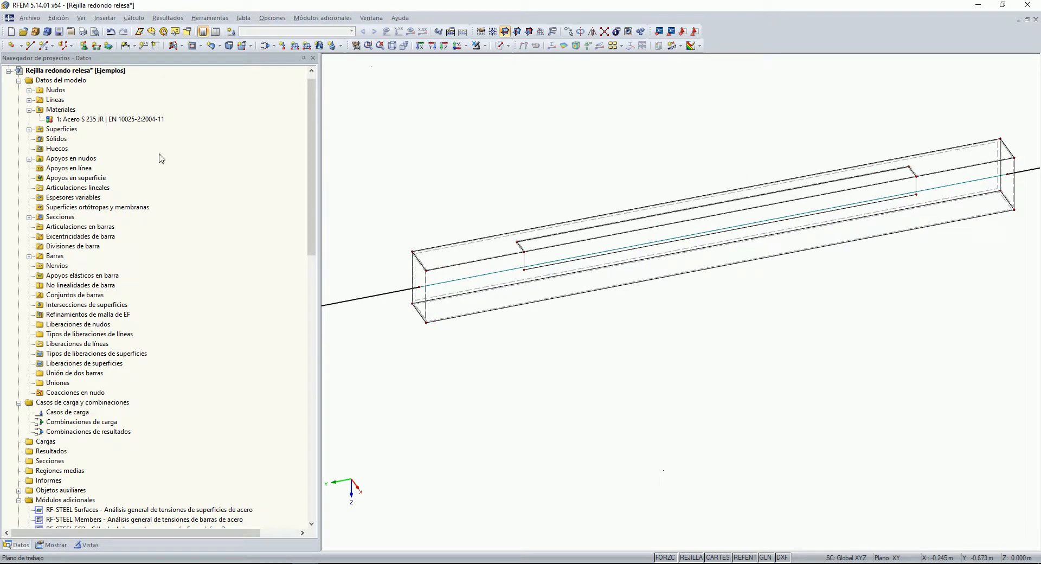
Step: Create a 5 mm Estándar plane surface in Acero S 235 JR over the narrow strip on the front face
{"action": "left_click", "coordinate": [192, 45]}
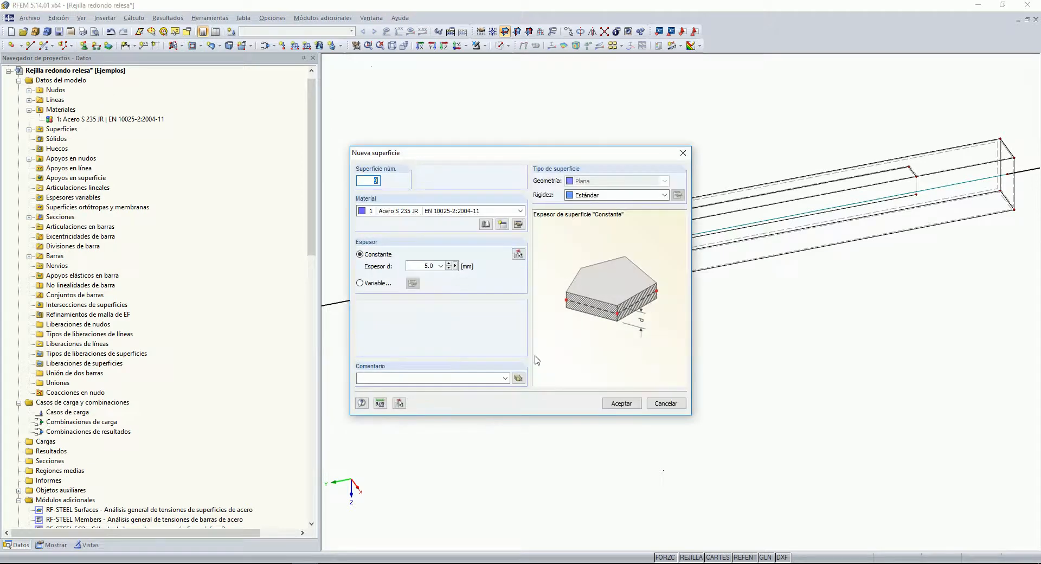
{"action": "left_click", "coordinate": [623, 407]}
{"action": "left_click", "coordinate": [524, 262]}
{"action": "left_click", "coordinate": [541, 248]}
Step: Create a second 5 mm surface over the rest of the front face, selecting its boundary lines around the strip
{"action": "left_click", "coordinate": [447, 265]}
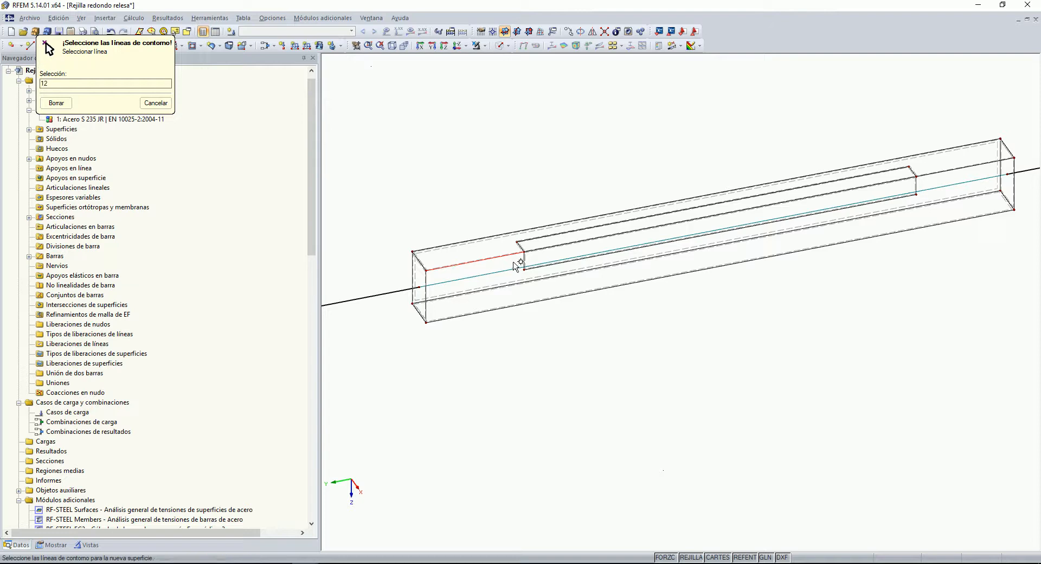
{"action": "left_click", "coordinate": [523, 263]}
{"action": "left_click", "coordinate": [1014, 184]}
{"action": "left_click", "coordinate": [967, 219]}
{"action": "left_click", "coordinate": [427, 308]}
{"action": "right_click", "coordinate": [700, 339]}
Step: Switch the model to perspective display and examine the beam and the end of the angle-shaped strip up close
{"action": "scroll", "coordinate": [693, 356], "scroll_direction": "down", "scroll_amount": 3}
{"action": "middle_click_drag", "start_coordinate": [693, 357], "coordinate": [613, 353], "text": "ctrl"}
{"action": "scroll", "coordinate": [620, 365], "scroll_direction": "down", "scroll_amount": 2}
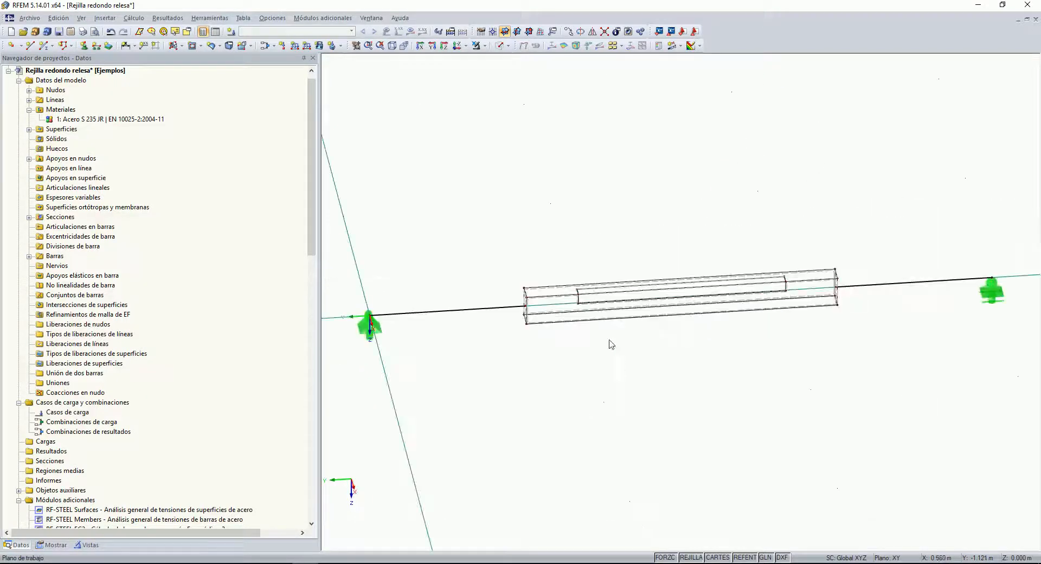
{"action": "left_click", "coordinate": [404, 45]}
{"action": "middle_click_drag", "start_coordinate": [818, 226], "coordinate": [650, 362], "text": "ctrl"}
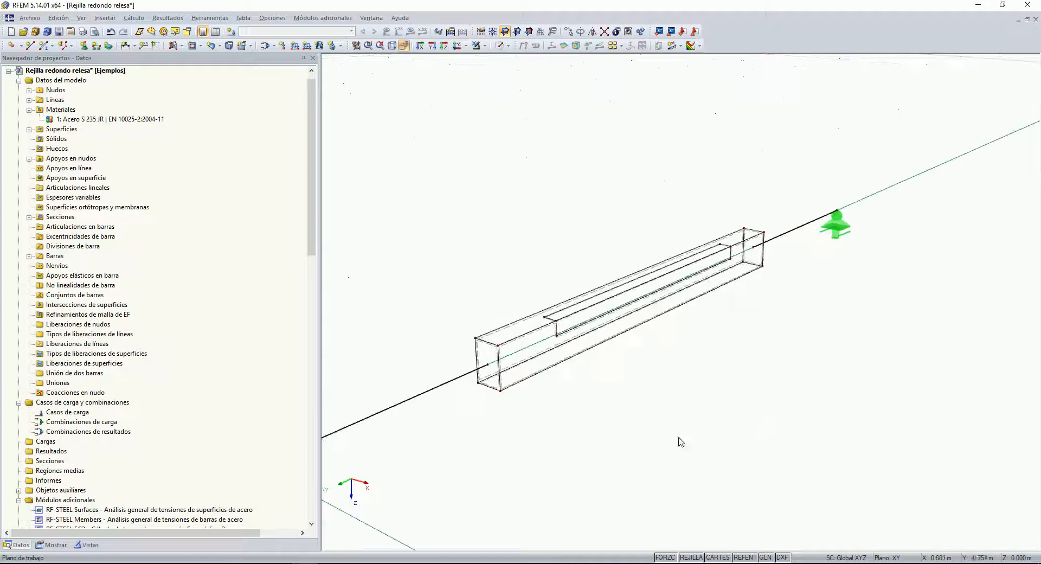
{"action": "middle_click_drag", "start_coordinate": [727, 336], "coordinate": [675, 364], "text": "ctrl"}
{"action": "scroll", "coordinate": [675, 364], "scroll_direction": "up", "scroll_amount": 5}
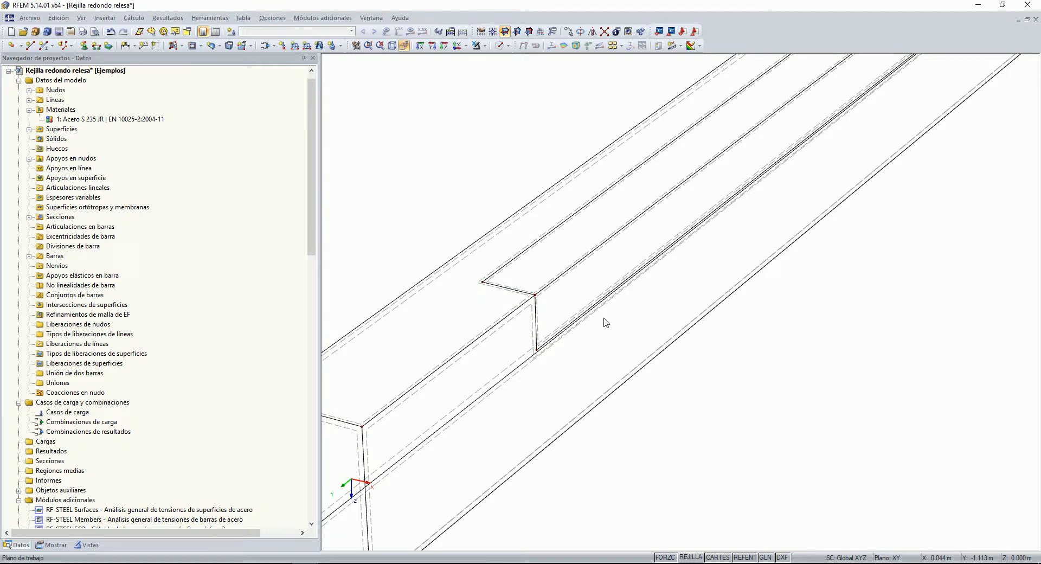
{"action": "scroll", "coordinate": [596, 337], "scroll_direction": "up", "scroll_amount": 2}
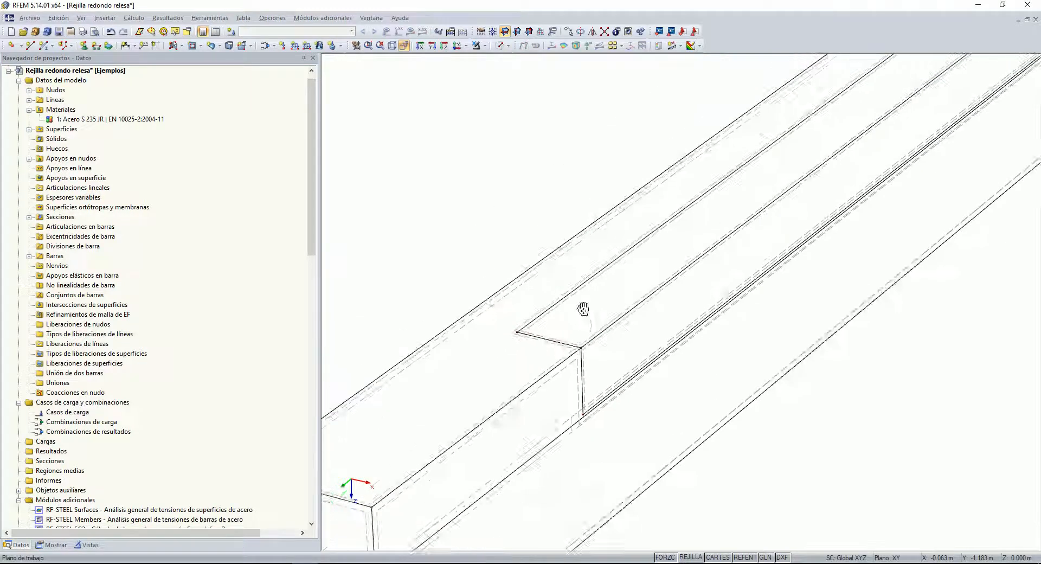
Step: Copy the top strip surface once with dZ = -0.004 m, creating a new solid between the selected surface and its copy
{"action": "right_click", "coordinate": [585, 357]}
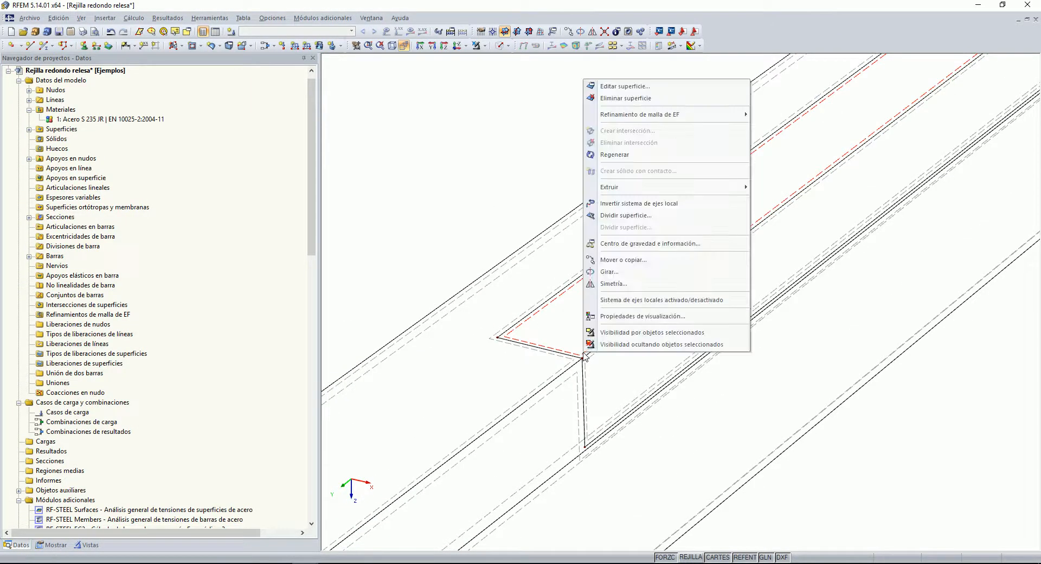
{"action": "left_click", "coordinate": [623, 260]}
{"action": "left_click_drag", "start_coordinate": [503, 158], "coordinate": [830, 134]}
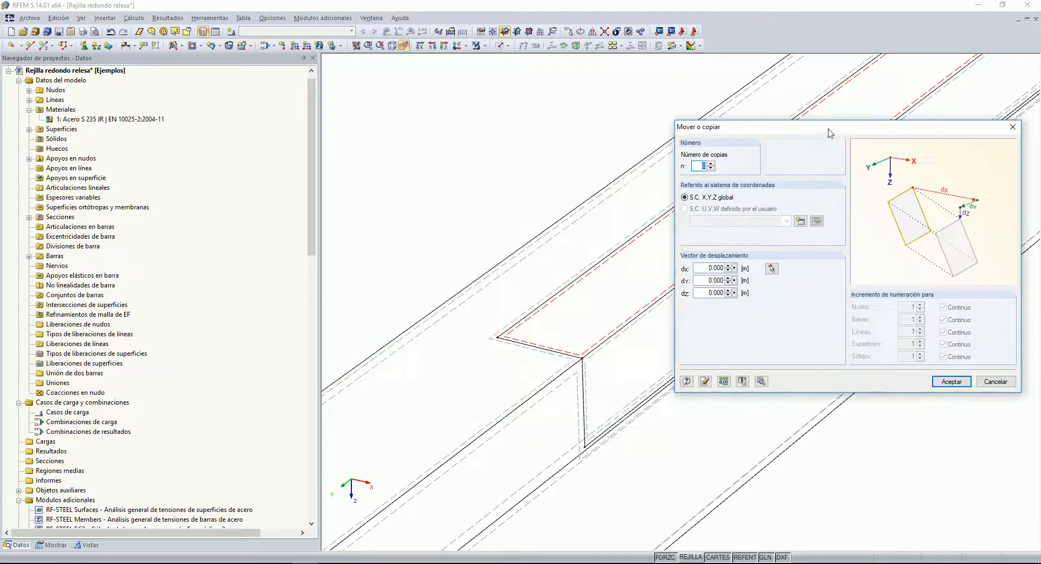
{"action": "left_click", "coordinate": [707, 293]}
{"action": "left_click", "coordinate": [761, 381]}
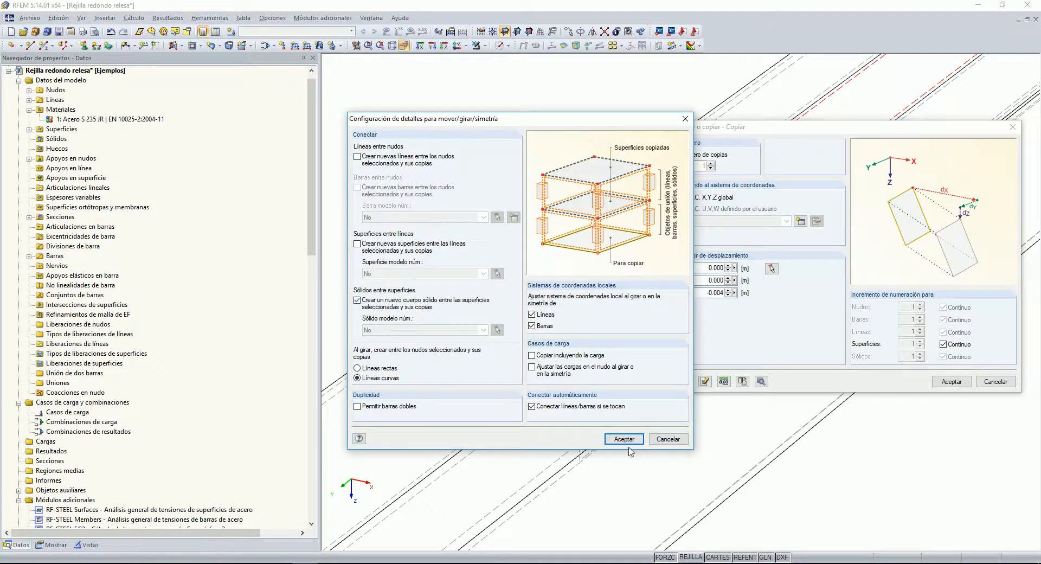
{"action": "left_click", "coordinate": [624, 438]}
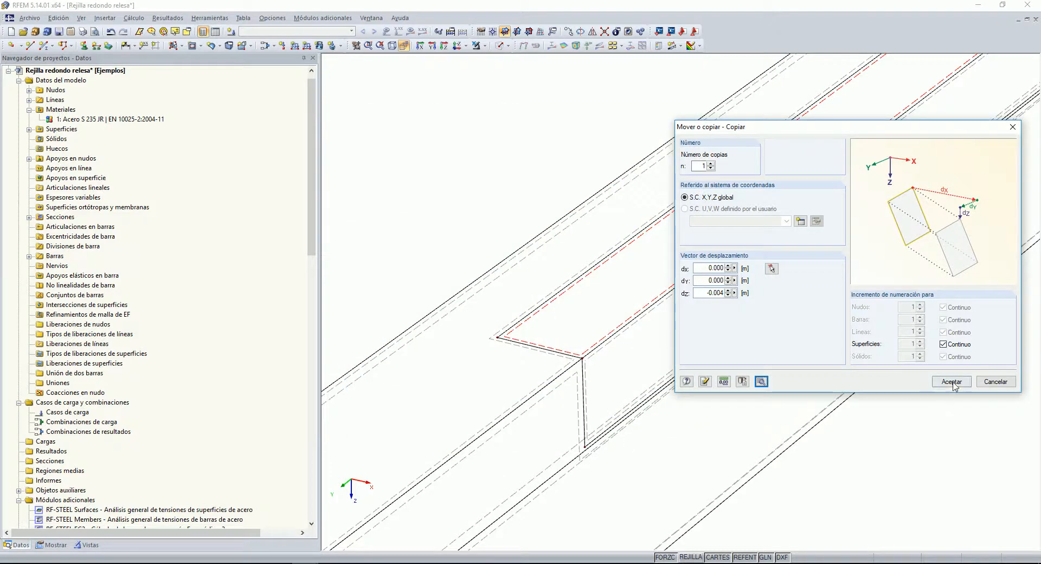
{"action": "left_click", "coordinate": [951, 382]}
Step: Open the thin solid over the top strip for editing and set its solid type to Contacto
{"action": "scroll", "coordinate": [790, 425], "scroll_direction": "down", "scroll_amount": 3}
{"action": "scroll", "coordinate": [838, 299], "scroll_direction": "up", "scroll_amount": 2}
{"action": "scroll", "coordinate": [839, 300], "scroll_direction": "down", "scroll_amount": 5}
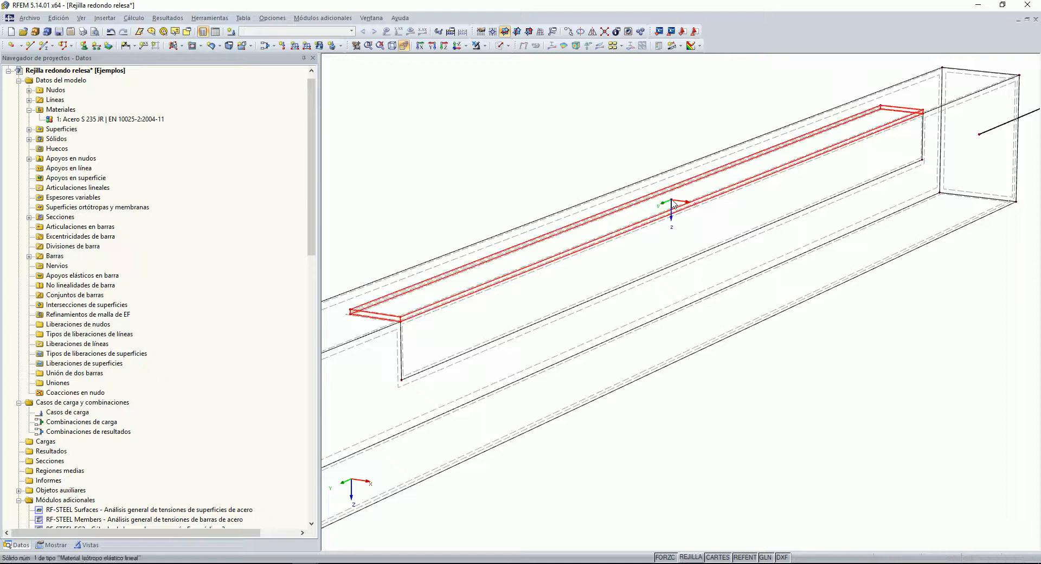
{"action": "double_click", "coordinate": [850, 203]}
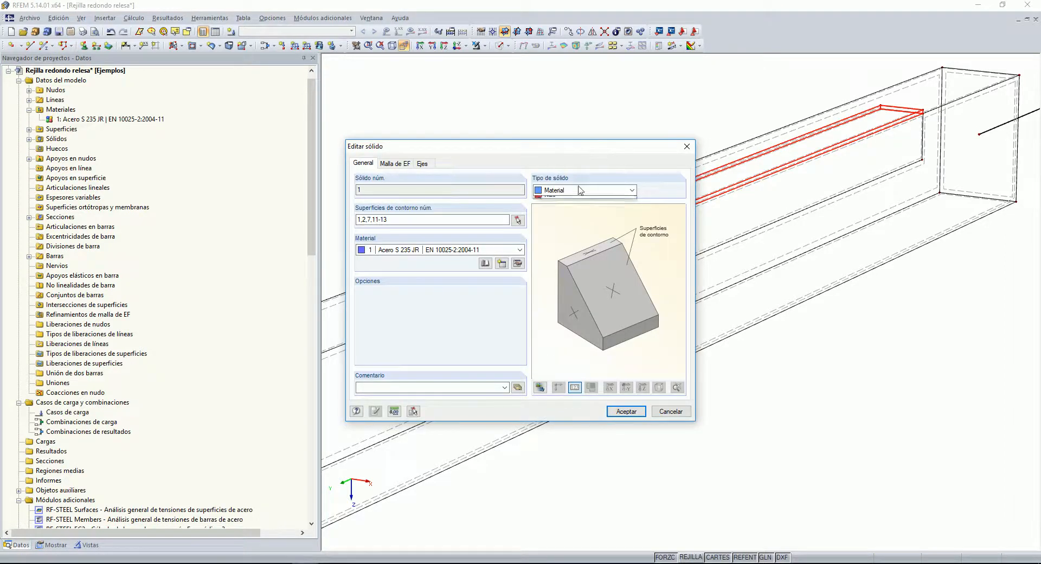
{"action": "left_click", "coordinate": [581, 190]}
{"action": "left_click", "coordinate": [570, 217]}
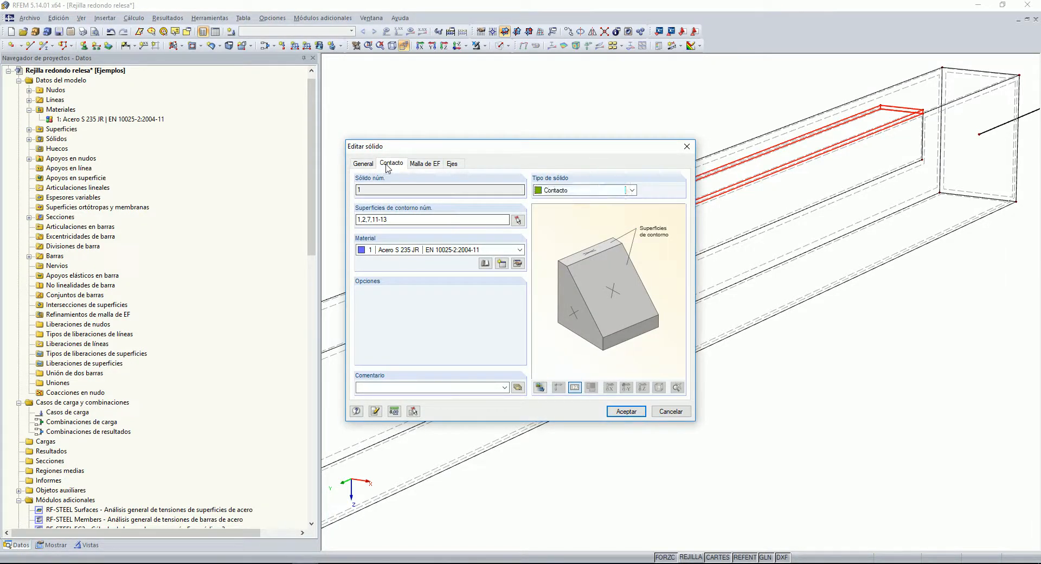
Step: Set the solid's perpendicular contact to "Fallo bajo tracción" and pick surface 13 in the model as Superficie A
{"action": "left_click", "coordinate": [390, 164]}
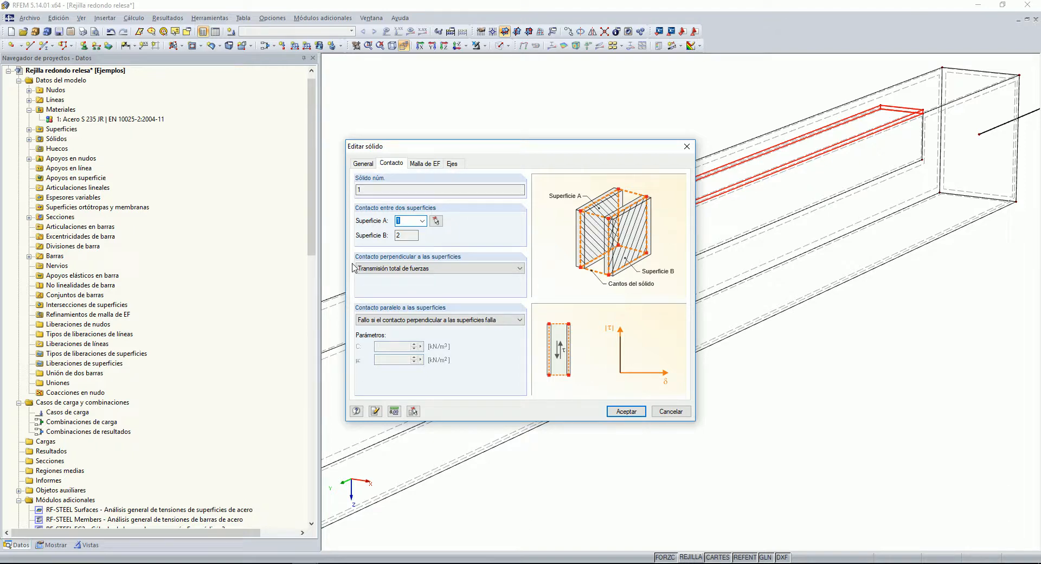
{"action": "left_click", "coordinate": [401, 268]}
{"action": "left_click", "coordinate": [402, 292]}
{"action": "left_click", "coordinate": [436, 221]}
{"action": "scroll", "coordinate": [489, 321], "scroll_direction": "up", "scroll_amount": 6}
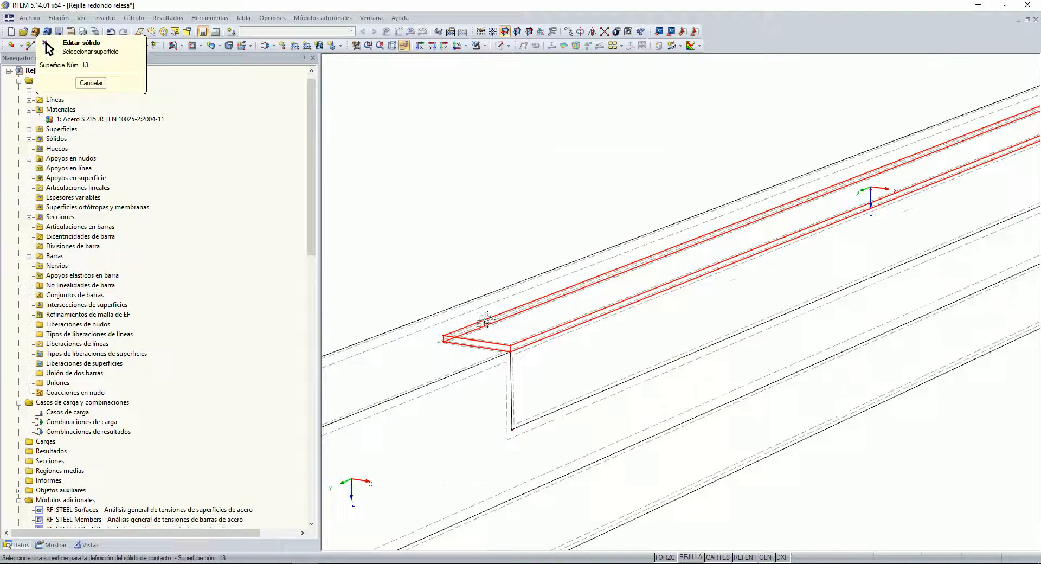
{"action": "left_click", "coordinate": [525, 341]}
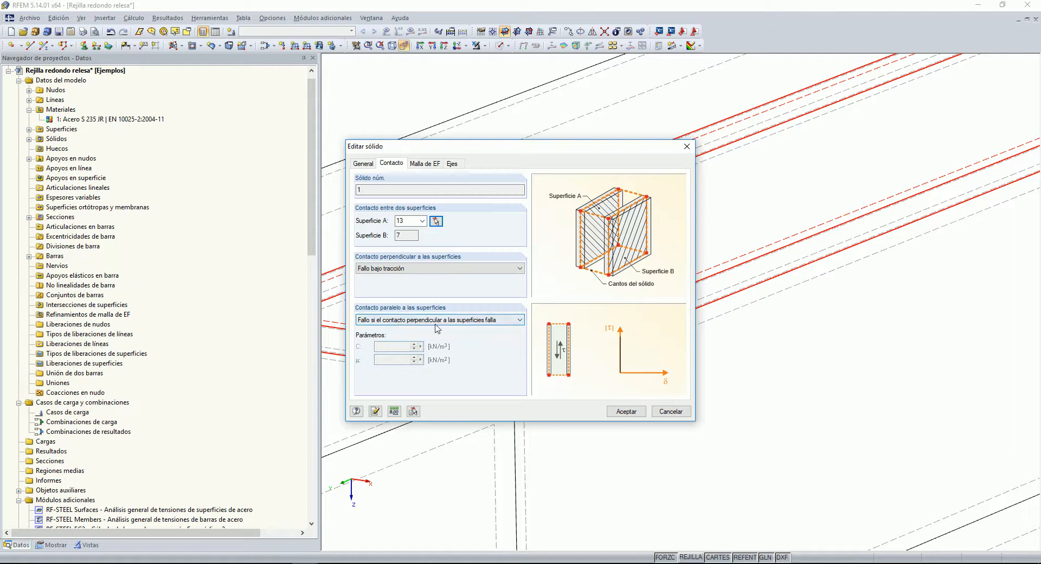
Step: Apply the contact solid's settings with parallel contact set to "Fallo si el contacto perpendicular a las superficies falla"
{"action": "left_click", "coordinate": [626, 411]}
{"action": "scroll", "coordinate": [633, 406], "scroll_direction": "down", "scroll_amount": 3}
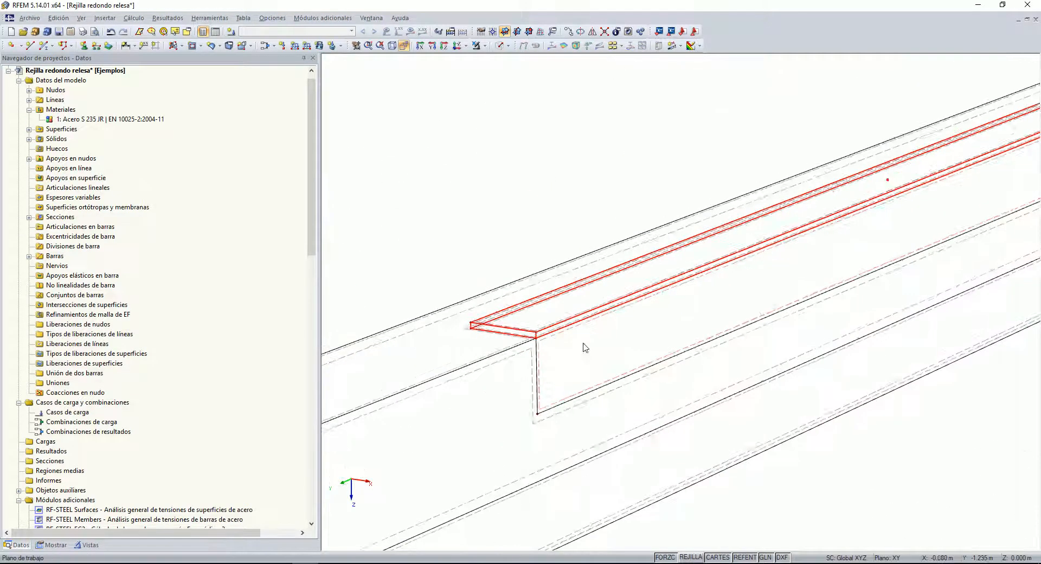
{"action": "scroll", "coordinate": [567, 244], "scroll_direction": "down", "scroll_amount": 6}
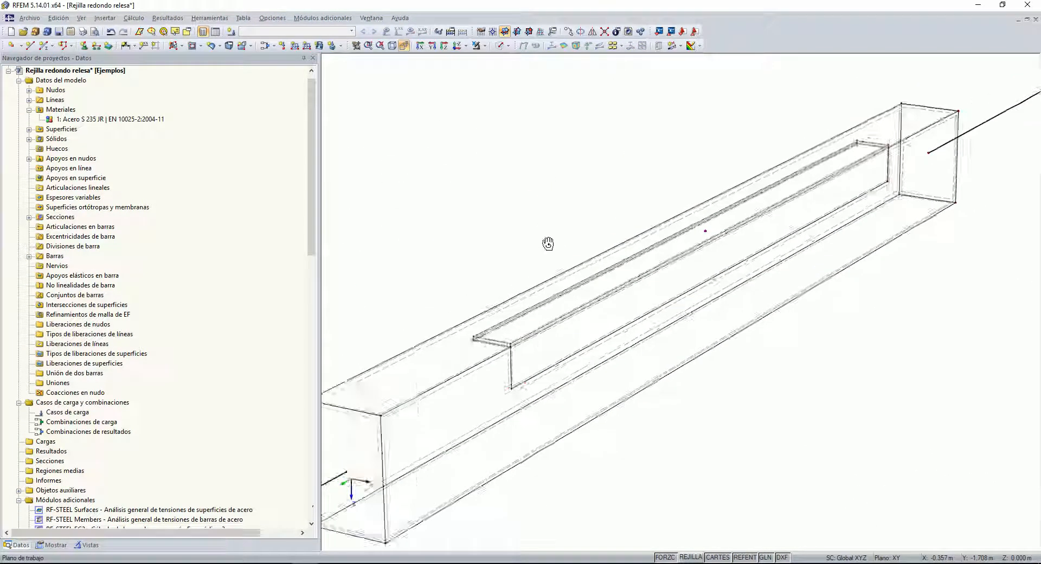
Step: Set the constant thickness of surface 13, the upper face of the contact solid, to 3.0 mm
{"action": "scroll", "coordinate": [490, 331], "scroll_direction": "up", "scroll_amount": 4}
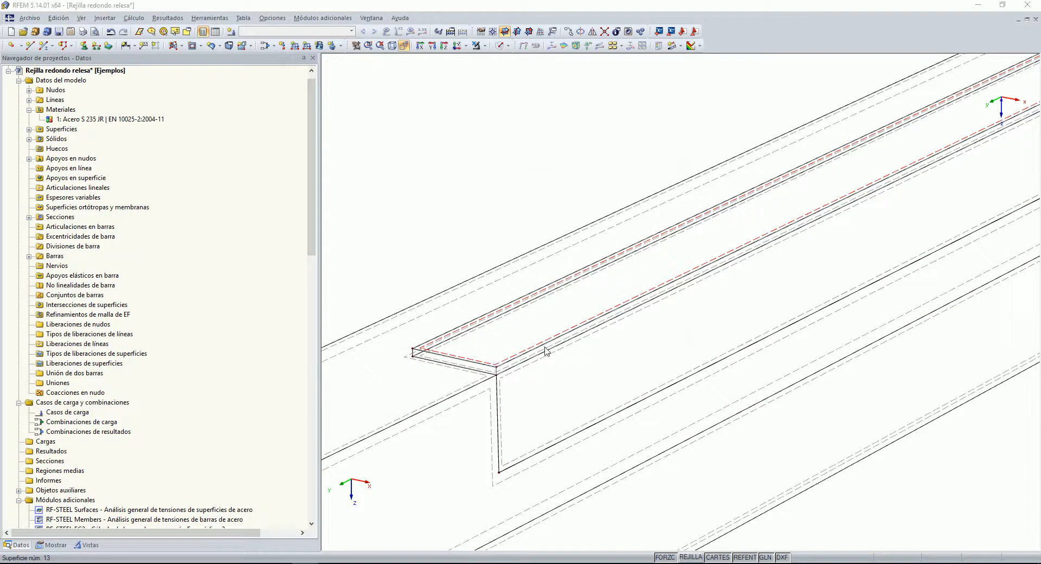
{"action": "double_click", "coordinate": [796, 261]}
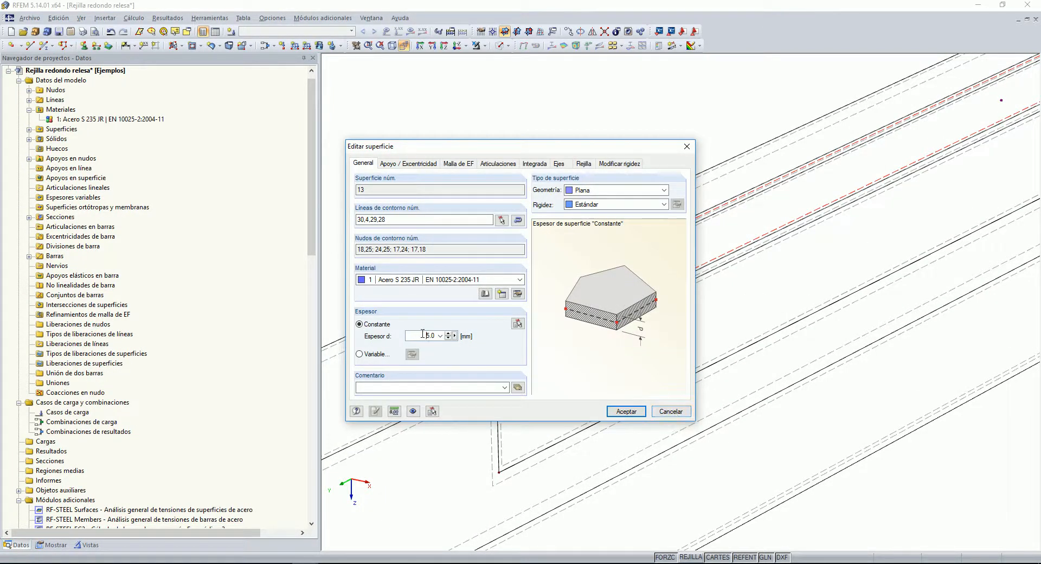
{"action": "left_click", "coordinate": [626, 411]}
Step: Check the thicknesses of surfaces 7 and 13 at the contact solid without changing them
{"action": "scroll", "coordinate": [441, 332], "scroll_direction": "up", "scroll_amount": 2}
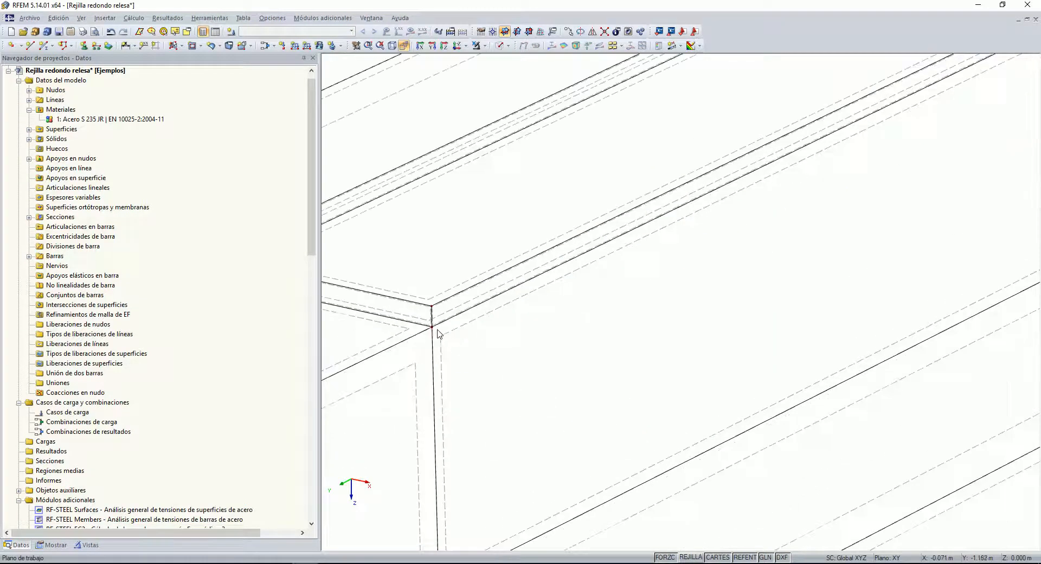
{"action": "double_click", "coordinate": [418, 332]}
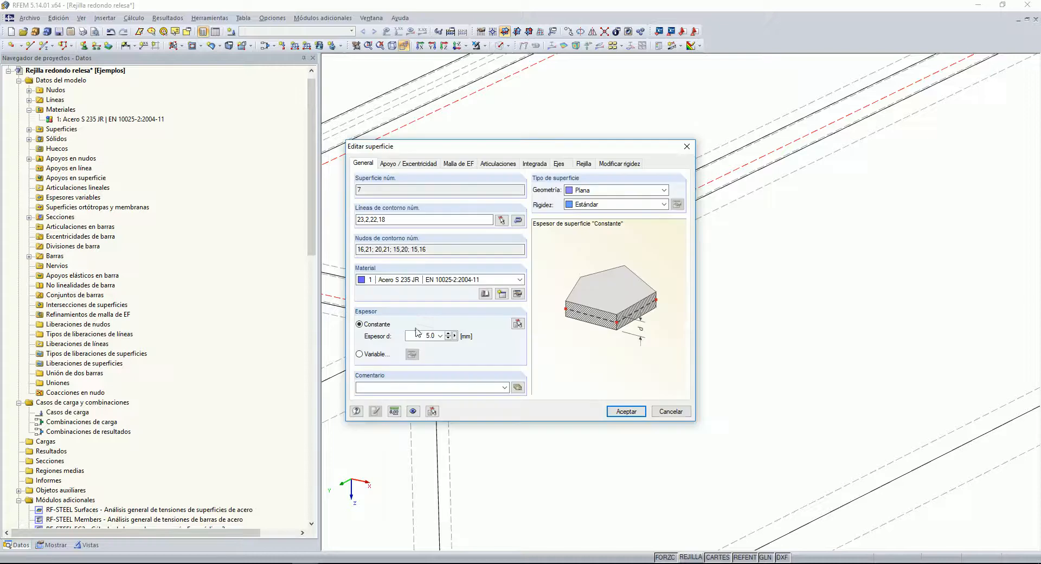
{"action": "left_click", "coordinate": [670, 410]}
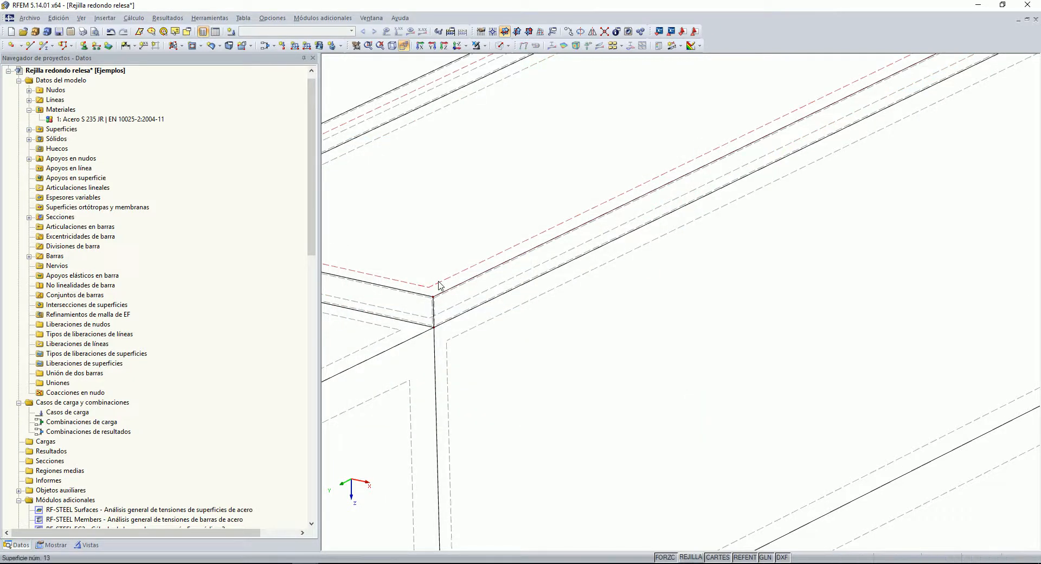
{"action": "double_click", "coordinate": [520, 314]}
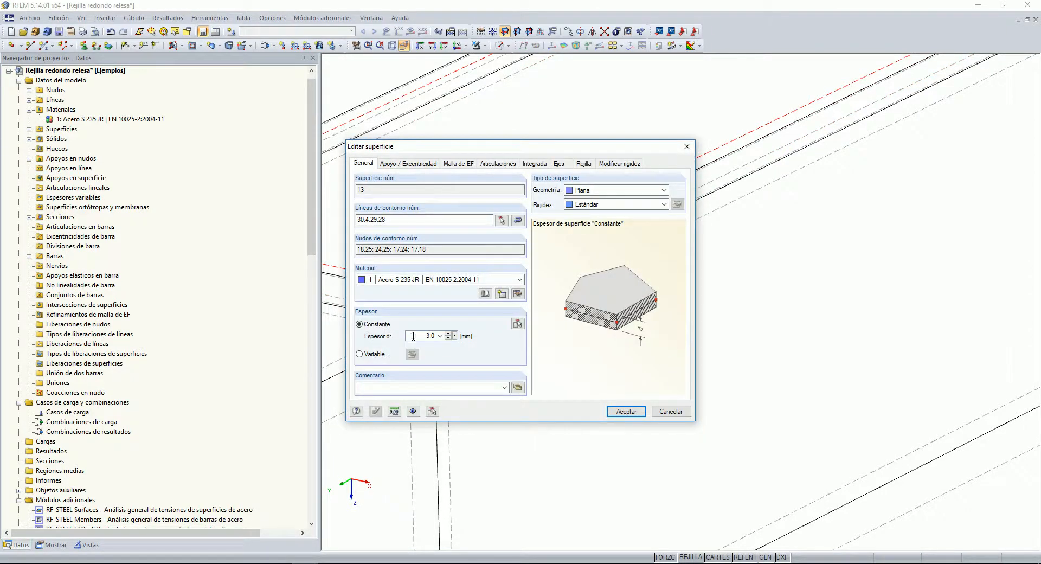
{"action": "left_click", "coordinate": [671, 411]}
Step: Set up one copy of the vertical strip surface with dX = 0.004 m, dY = 0 and dZ = 0
{"action": "scroll", "coordinate": [686, 363], "scroll_direction": "up", "scroll_amount": 3}
{"action": "scroll", "coordinate": [640, 368], "scroll_direction": "down", "scroll_amount": 5}
{"action": "middle_click_drag", "start_coordinate": [639, 372], "coordinate": [738, 438]}
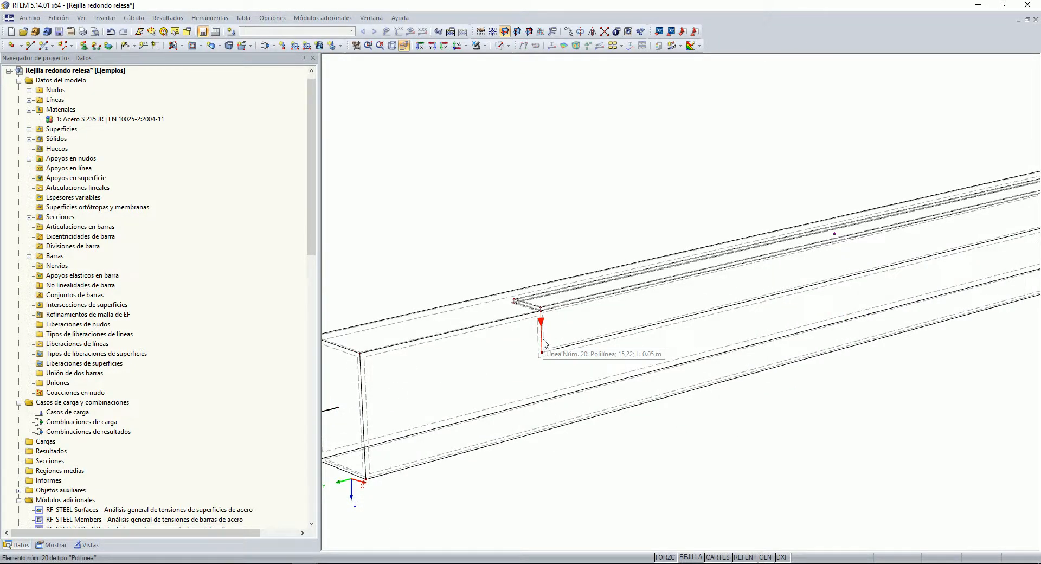
{"action": "scroll", "coordinate": [544, 342], "scroll_direction": "up", "scroll_amount": 2}
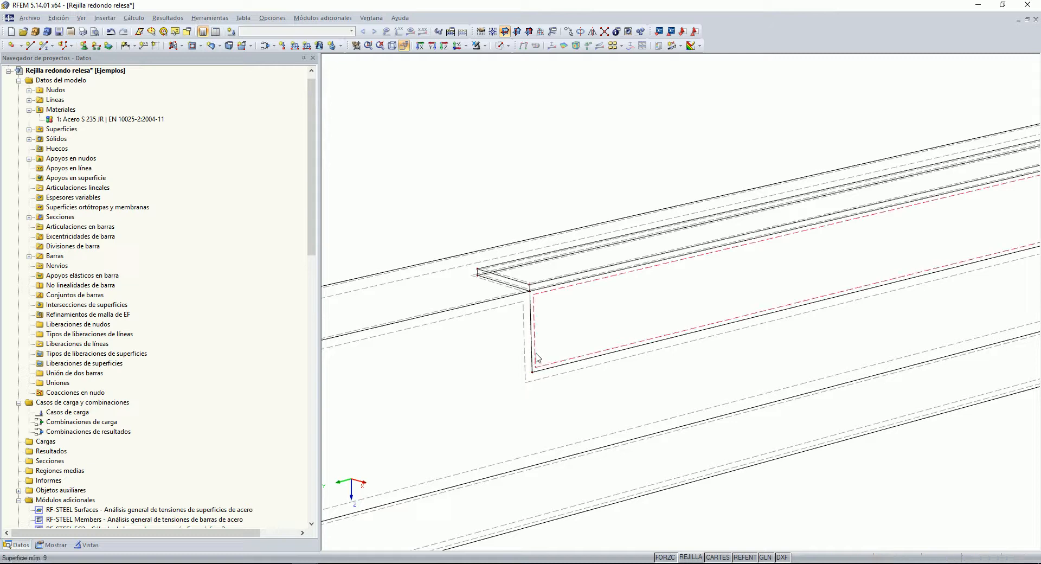
{"action": "right_click", "coordinate": [537, 358]}
{"action": "left_click", "coordinate": [587, 263]}
{"action": "double_click", "coordinate": [379, 316]}
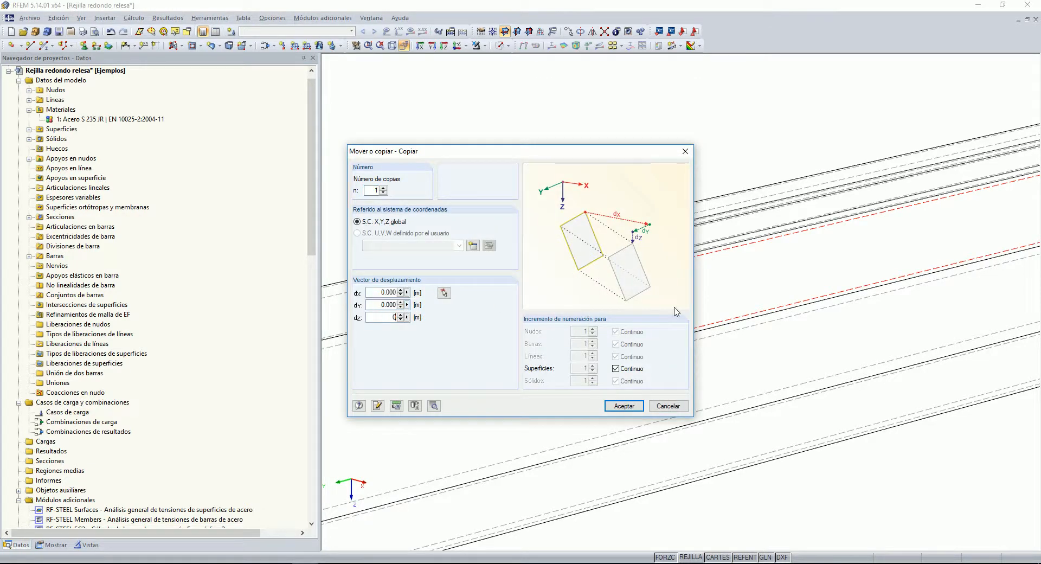
{"action": "left_click", "coordinate": [377, 292]}
Step: Use the Contacto solid 1 as template for the new solid between the surfaces and create the copy of the vertical strip
{"action": "left_click", "coordinate": [379, 193]}
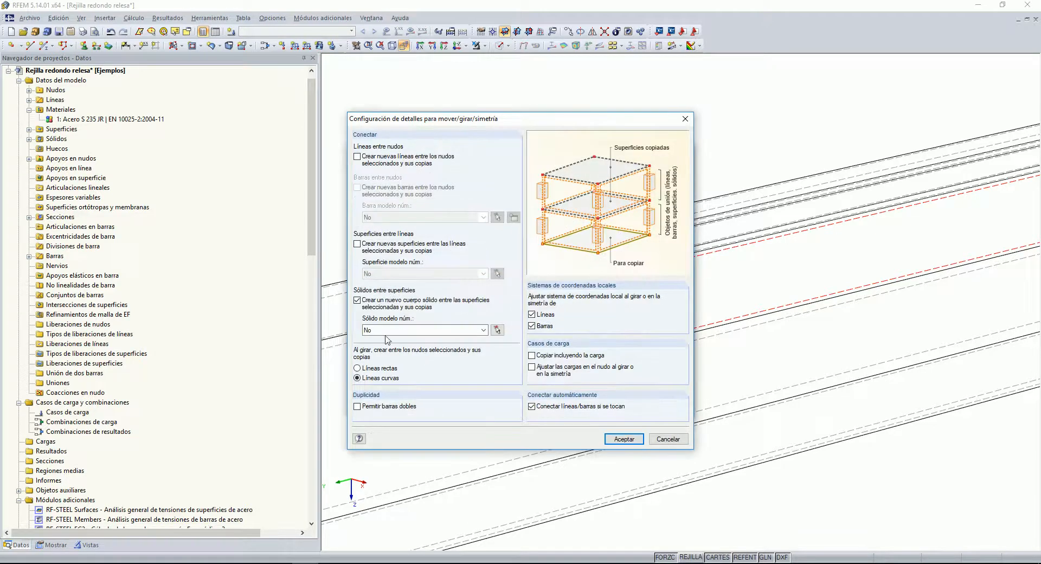
{"action": "left_click", "coordinate": [629, 439]}
{"action": "left_click", "coordinate": [521, 299]}
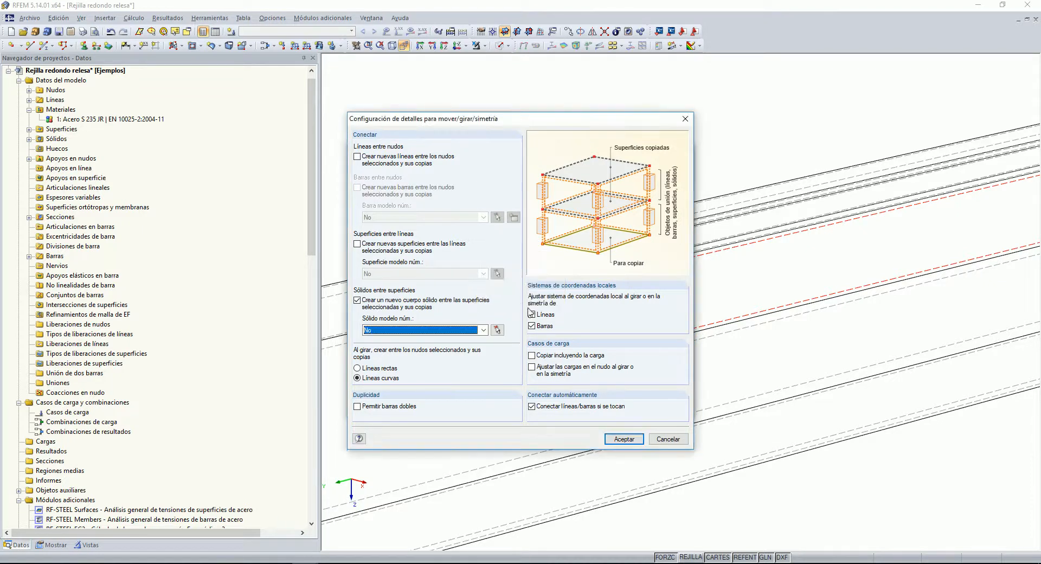
{"action": "left_click", "coordinate": [440, 330]}
{"action": "left_click", "coordinate": [429, 345]}
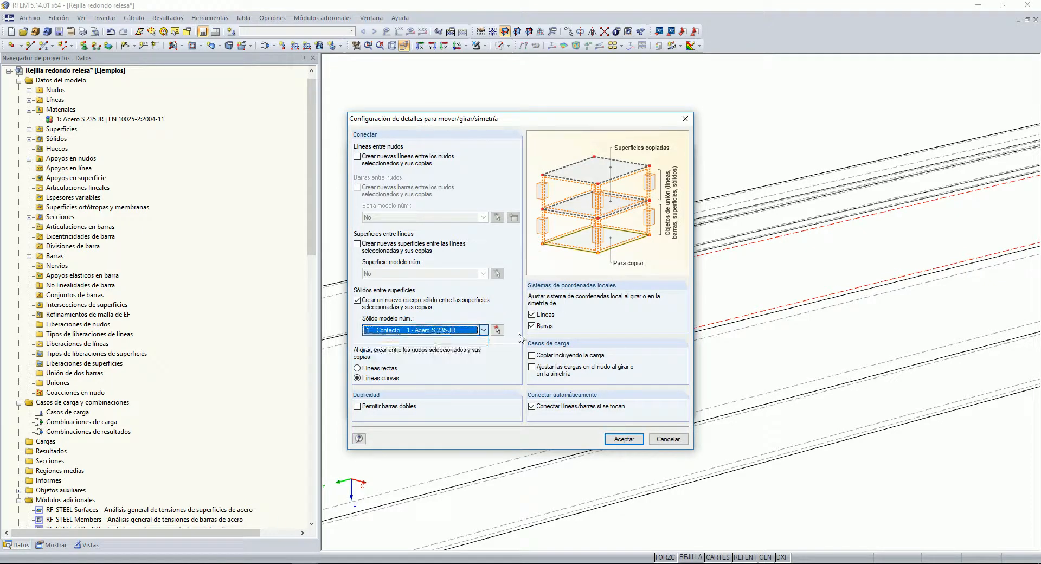
{"action": "left_click", "coordinate": [633, 439]}
{"action": "left_click", "coordinate": [624, 406]}
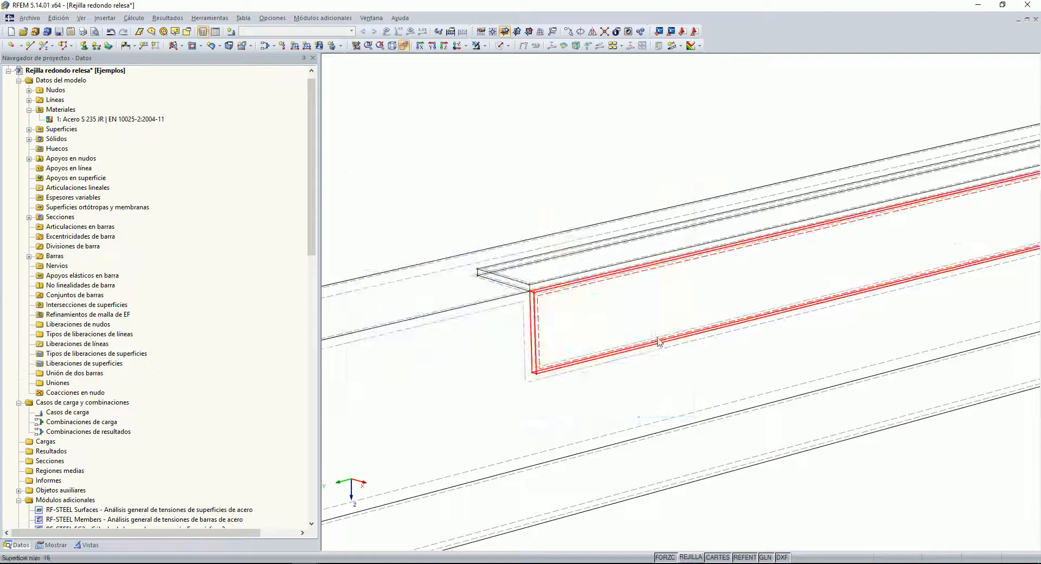
Step: Examine the vertical contact solid and the corner where it meets the top contact solid up close
{"action": "middle_click_drag", "start_coordinate": [889, 401], "coordinate": [779, 386]}
{"action": "middle_click_drag", "start_coordinate": [779, 386], "coordinate": [854, 400], "text": "ctrl"}
{"action": "scroll", "coordinate": [768, 386], "scroll_direction": "down", "scroll_amount": 2}
{"action": "middle_click_drag", "start_coordinate": [767, 387], "coordinate": [823, 392], "text": "ctrl"}
{"action": "left_click", "coordinate": [823, 391]}
{"action": "scroll", "coordinate": [802, 339], "scroll_direction": "up", "scroll_amount": 1}
{"action": "scroll", "coordinate": [803, 338], "scroll_direction": "up", "scroll_amount": 1}
{"action": "middle_click_drag", "start_coordinate": [776, 353], "coordinate": [758, 353], "text": "ctrl"}
{"action": "scroll", "coordinate": [635, 328], "scroll_direction": "up", "scroll_amount": 4}
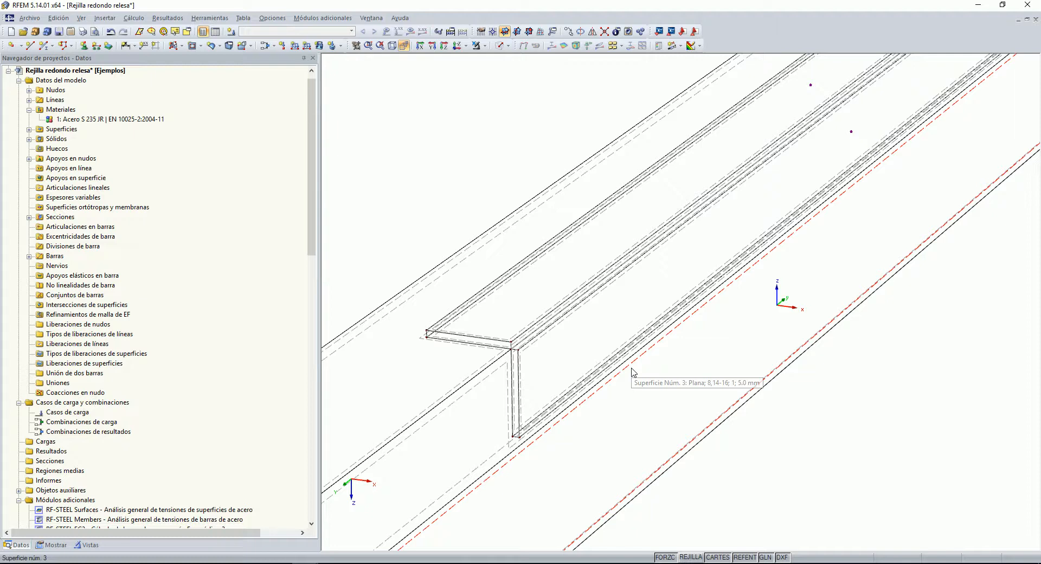
{"action": "scroll", "coordinate": [569, 302], "scroll_direction": "down", "scroll_amount": 1}
{"action": "mouse_move", "coordinate": [567, 299]}
{"action": "middle_mouse_down", "text": "ctrl"}
{"action": "mouse_move", "coordinate": [546, 269]}
{"action": "mouse_move", "coordinate": [561, 294]}
{"action": "middle_mouse_up", "text": "ctrl"}
{"action": "scroll", "coordinate": [563, 297], "scroll_direction": "up", "scroll_amount": 2}
{"action": "scroll", "coordinate": [548, 265], "scroll_direction": "up", "scroll_amount": 5}
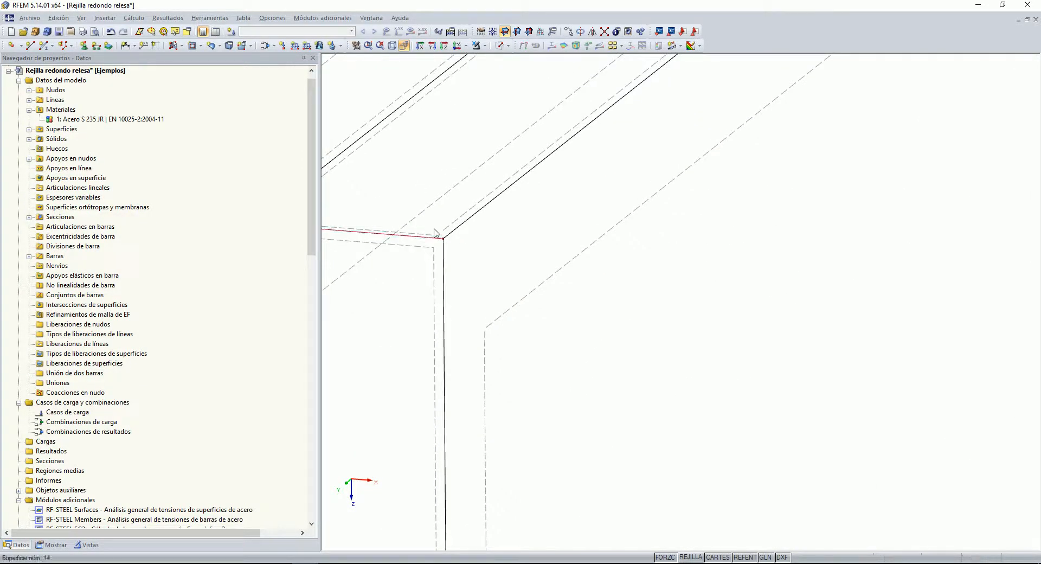
Step: Try to copy the vertical contact solid's upper outer corner node with dX = 0, dY = 0.005 m and dZ = 0.005 m
{"action": "scroll", "coordinate": [455, 271], "scroll_direction": "down", "scroll_amount": 2}
{"action": "right_click", "coordinate": [445, 255]}
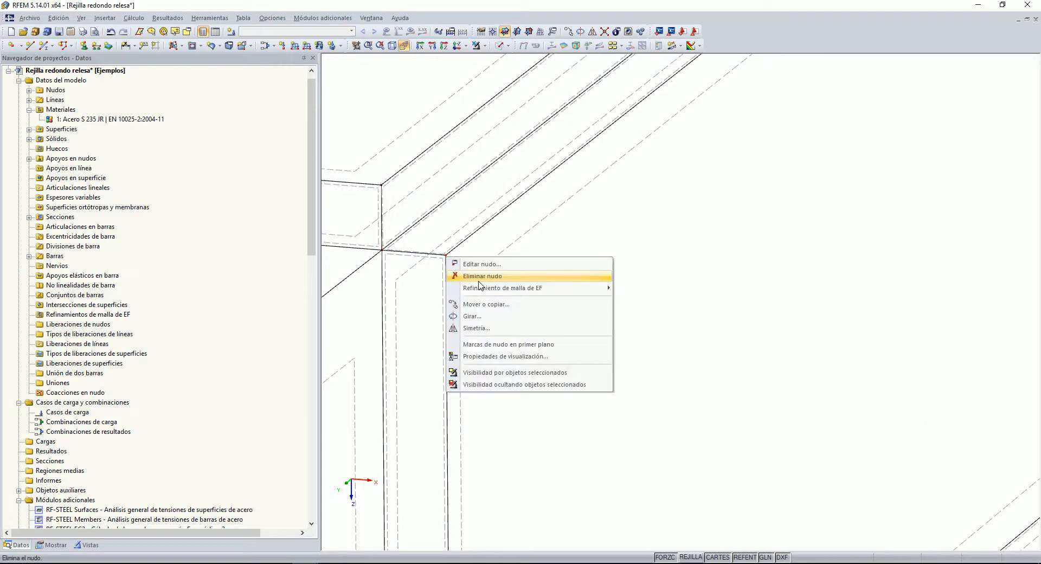
{"action": "left_click", "coordinate": [596, 321]}
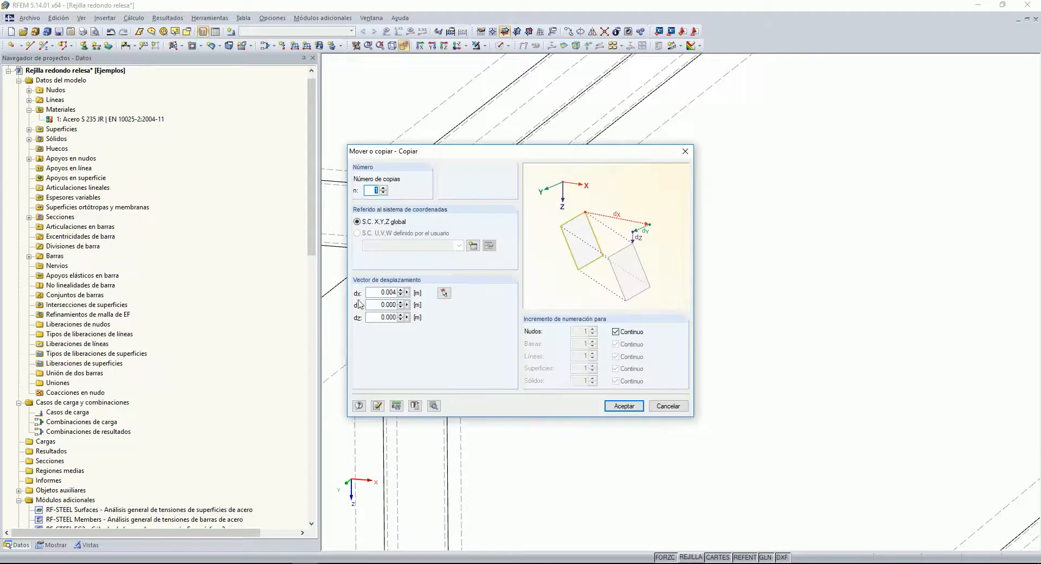
{"action": "left_click", "coordinate": [374, 306]}
{"action": "type", "text": "0"}
{"action": "key", "text": "Tab"}
{"action": "left_click", "coordinate": [637, 406]}
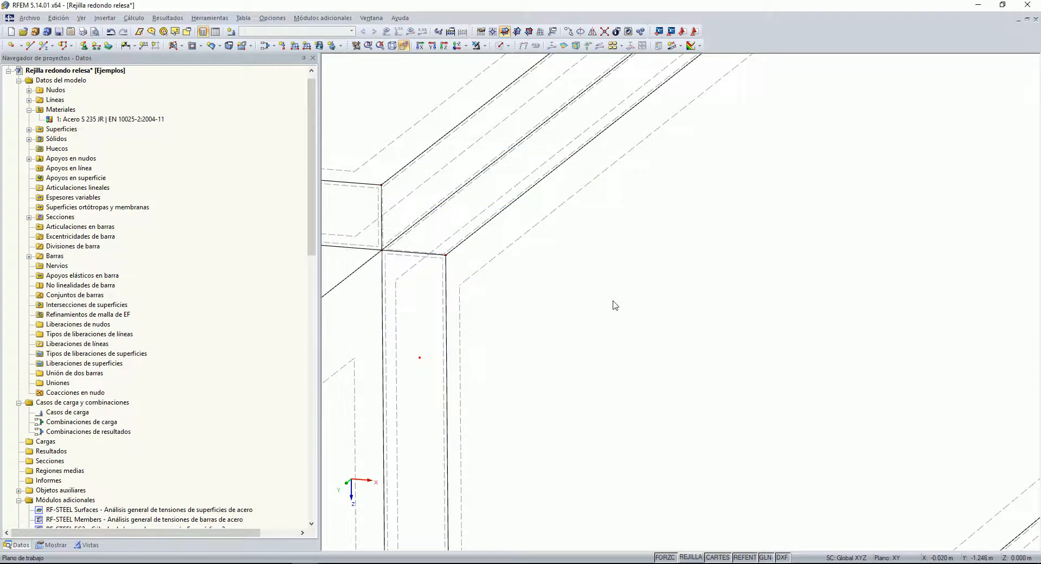
{"action": "scroll", "coordinate": [601, 357], "scroll_direction": "down", "scroll_amount": 4}
{"action": "middle_click_drag", "start_coordinate": [601, 360], "coordinate": [732, 331], "text": "ctrl"}
{"action": "scroll", "coordinate": [592, 362], "scroll_direction": "down", "scroll_amount": 4}
{"action": "scroll", "coordinate": [732, 332], "scroll_direction": "up", "scroll_amount": 1}
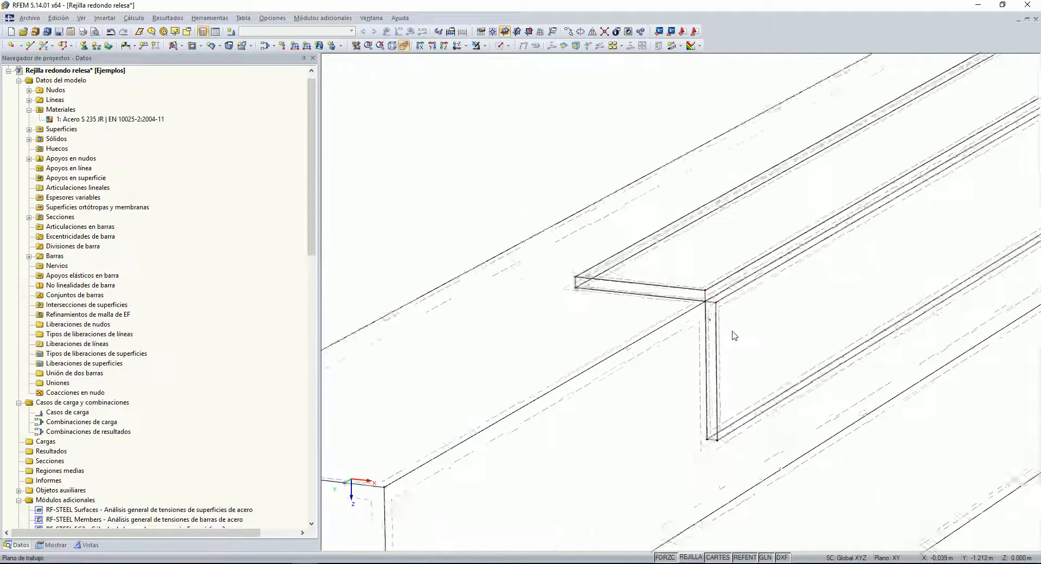
Step: Copy the vertical contact solid's upper outer corner node once with dX = 0, dY = -0.005 m and dZ = 0.005 m
{"action": "scroll", "coordinate": [733, 335], "scroll_direction": "up", "scroll_amount": 2}
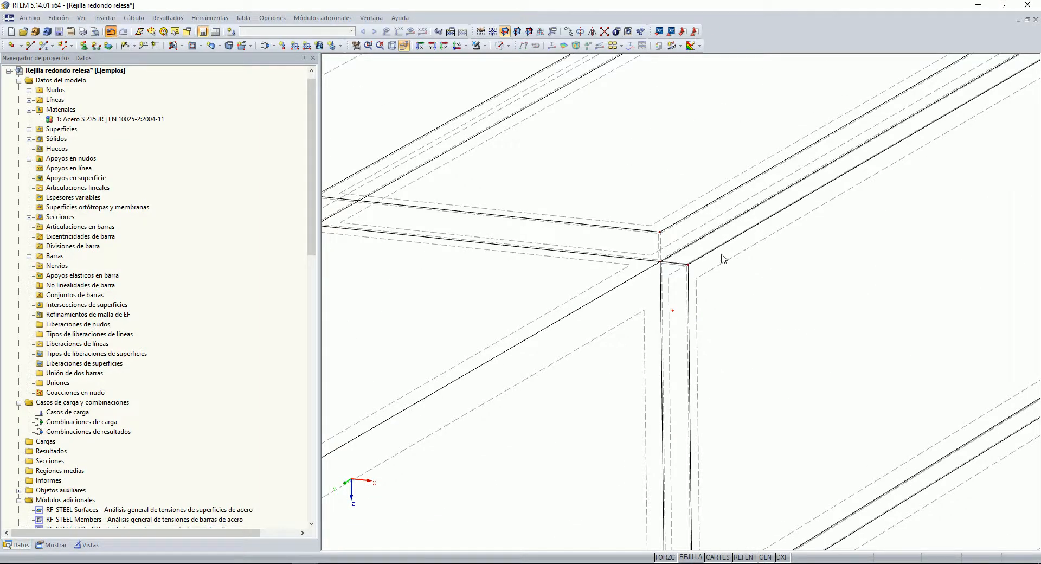
{"action": "scroll", "coordinate": [705, 259], "scroll_direction": "up", "scroll_amount": 1}
{"action": "right_click", "coordinate": [682, 266]}
{"action": "left_click", "coordinate": [722, 315]}
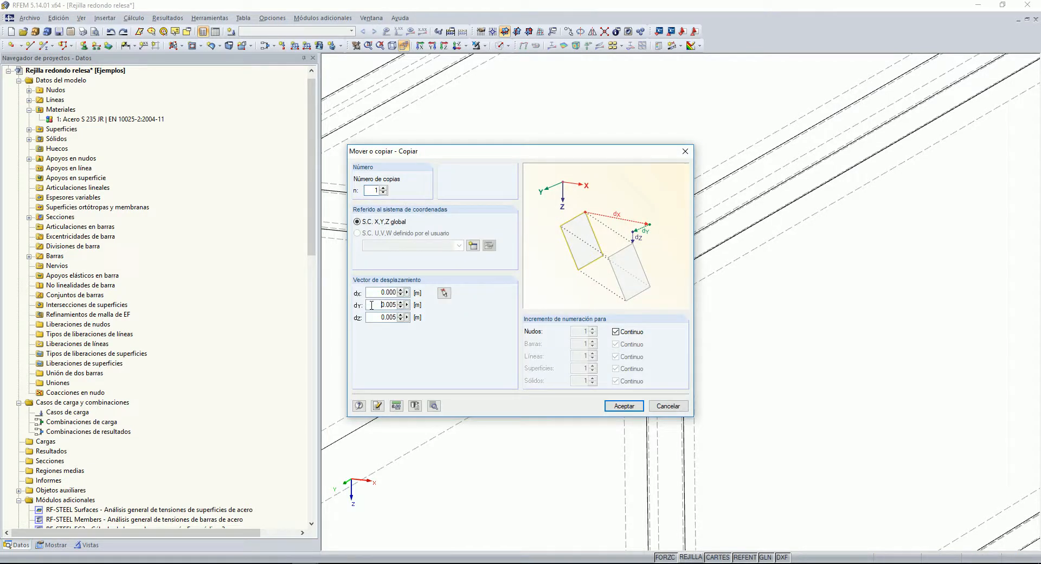
{"action": "left_click", "coordinate": [624, 406]}
{"action": "scroll", "coordinate": [786, 342], "scroll_direction": "up", "scroll_amount": 4}
{"action": "scroll", "coordinate": [722, 375], "scroll_direction": "down", "scroll_amount": 3}
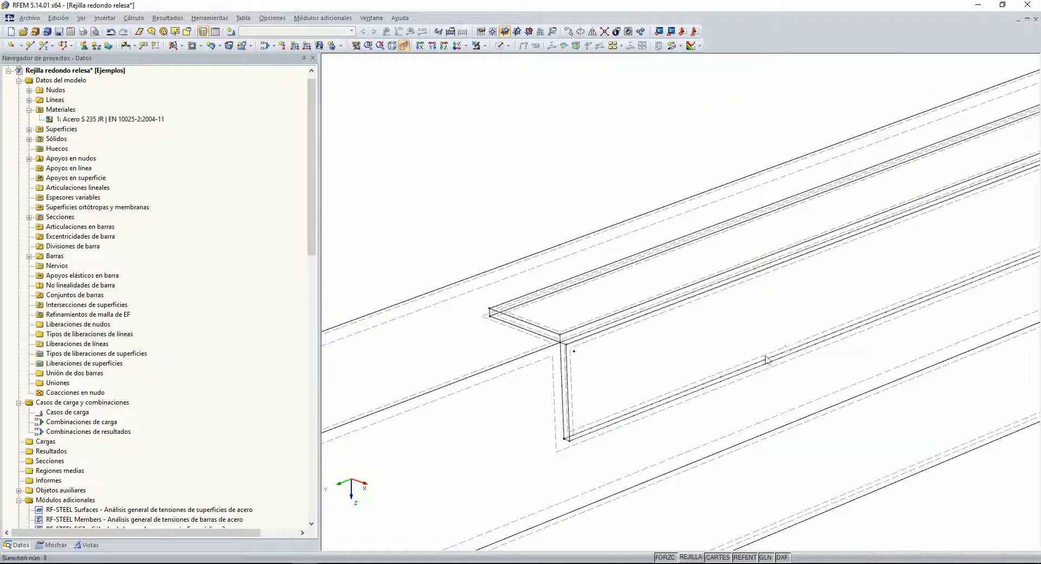
Step: Copy the vertical contact solid's lower outer corner node once with dX = 0, dY = -0.005 m and dZ = -0.005 m
{"action": "scroll", "coordinate": [581, 357], "scroll_direction": "up", "scroll_amount": 2}
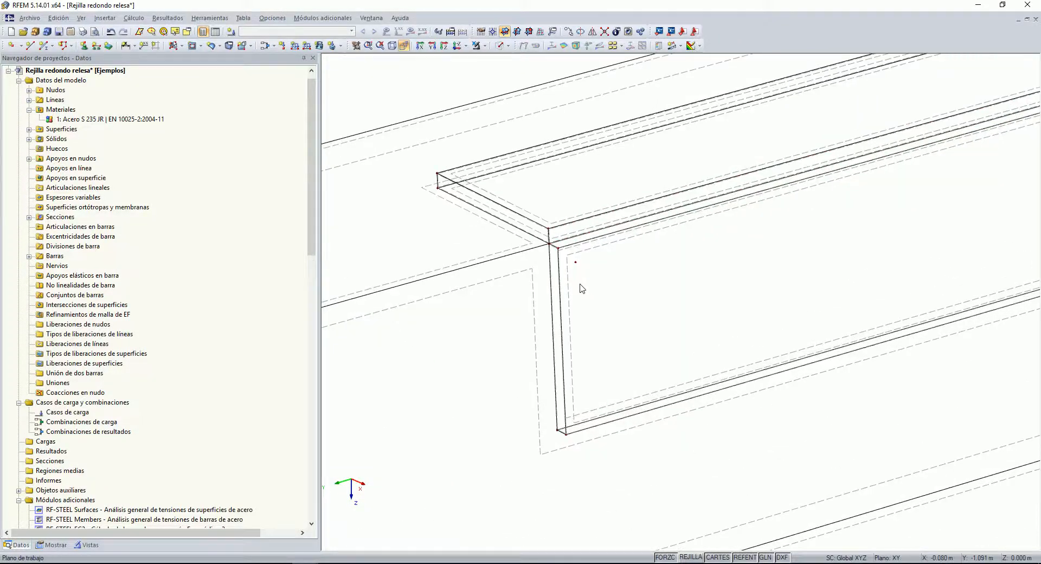
{"action": "middle_click_drag", "start_coordinate": [582, 299], "coordinate": [591, 277]}
{"action": "scroll", "coordinate": [576, 427], "scroll_direction": "up", "scroll_amount": 2}
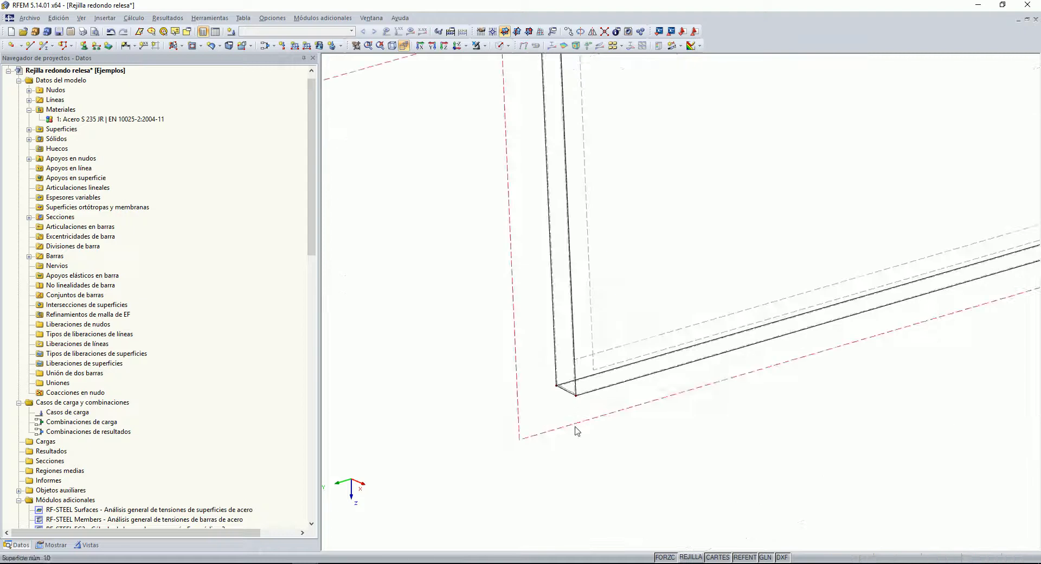
{"action": "right_click", "coordinate": [576, 395]}
{"action": "left_click", "coordinate": [621, 443]}
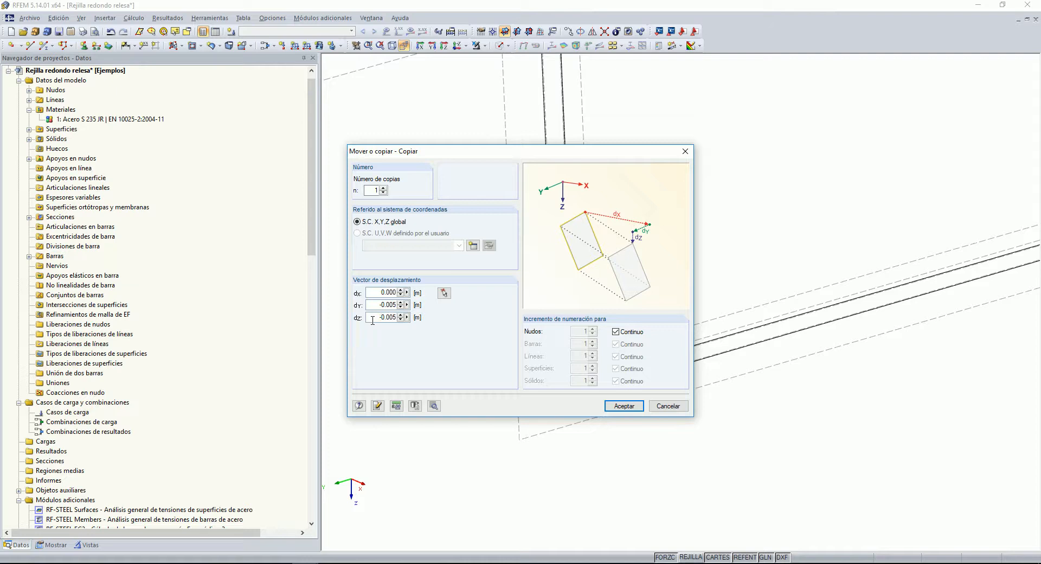
{"action": "left_click", "coordinate": [623, 406]}
{"action": "scroll", "coordinate": [721, 446], "scroll_direction": "down", "scroll_amount": 2}
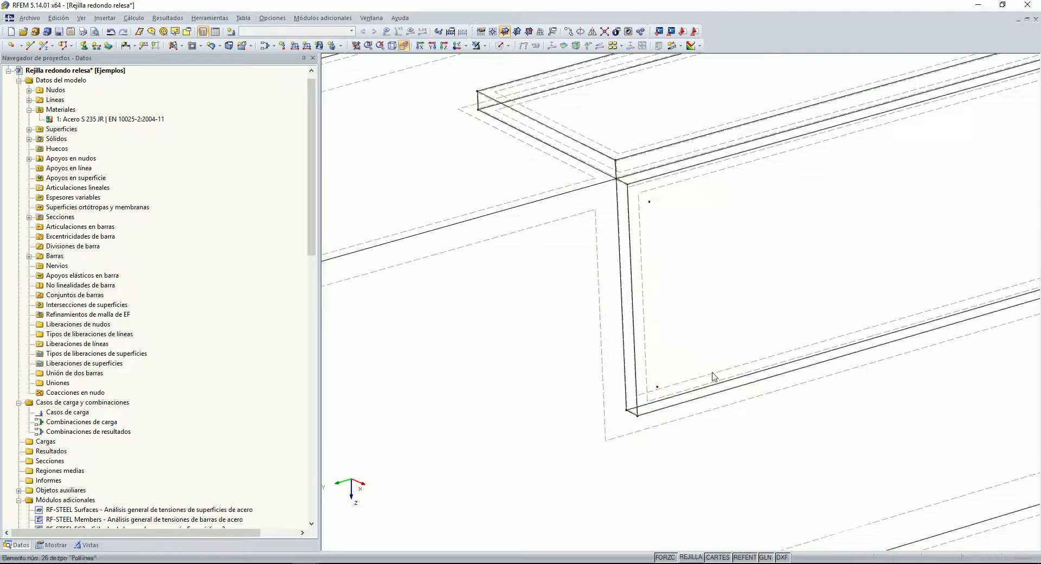
Step: Draw a line connecting the two copied nodes beside the vertical contact solid
{"action": "left_click", "coordinate": [31, 46]}
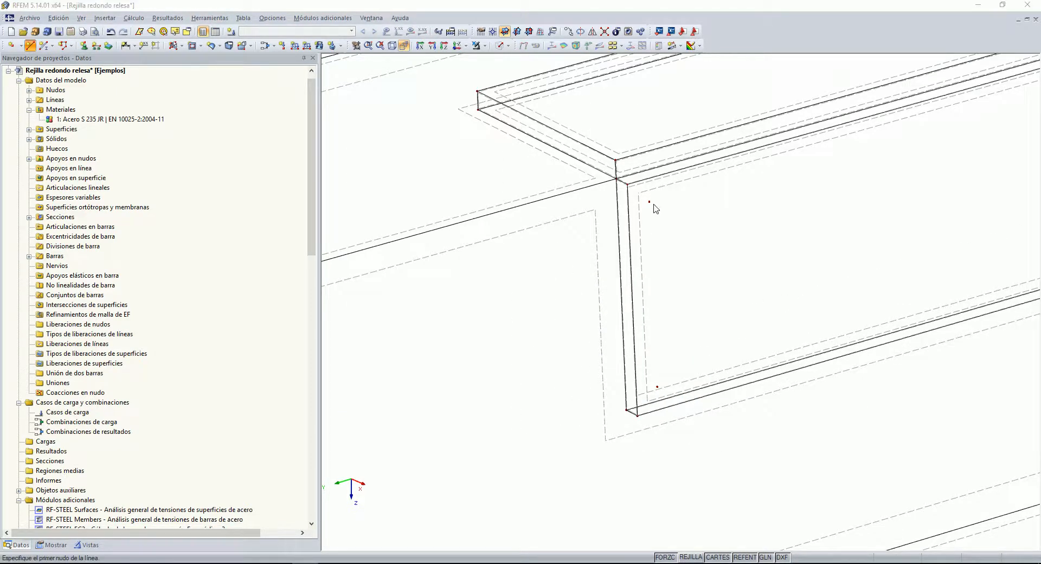
{"action": "left_click", "coordinate": [649, 202]}
{"action": "left_click", "coordinate": [658, 391]}
{"action": "scroll", "coordinate": [653, 399], "scroll_direction": "up", "scroll_amount": 2}
{"action": "key", "text": "Escape"}
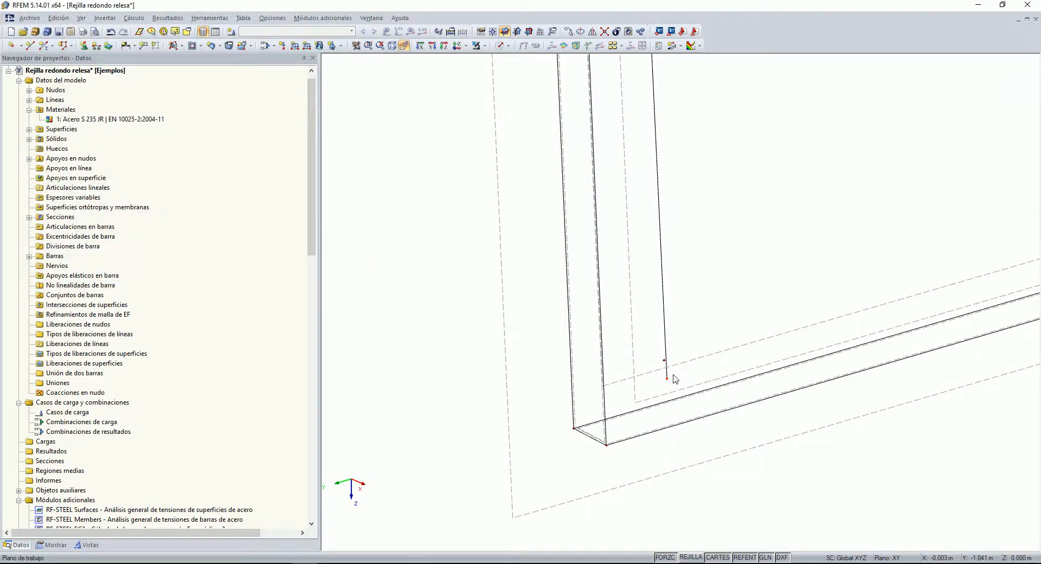
{"action": "scroll", "coordinate": [705, 332], "scroll_direction": "down", "scroll_amount": 6}
{"action": "scroll", "coordinate": [667, 368], "scroll_direction": "up", "scroll_amount": 6}
{"action": "scroll", "coordinate": [614, 261], "scroll_direction": "up", "scroll_amount": 3}
{"action": "scroll", "coordinate": [525, 294], "scroll_direction": "down", "scroll_amount": 4}
{"action": "scroll", "coordinate": [542, 296], "scroll_direction": "up", "scroll_amount": 5}
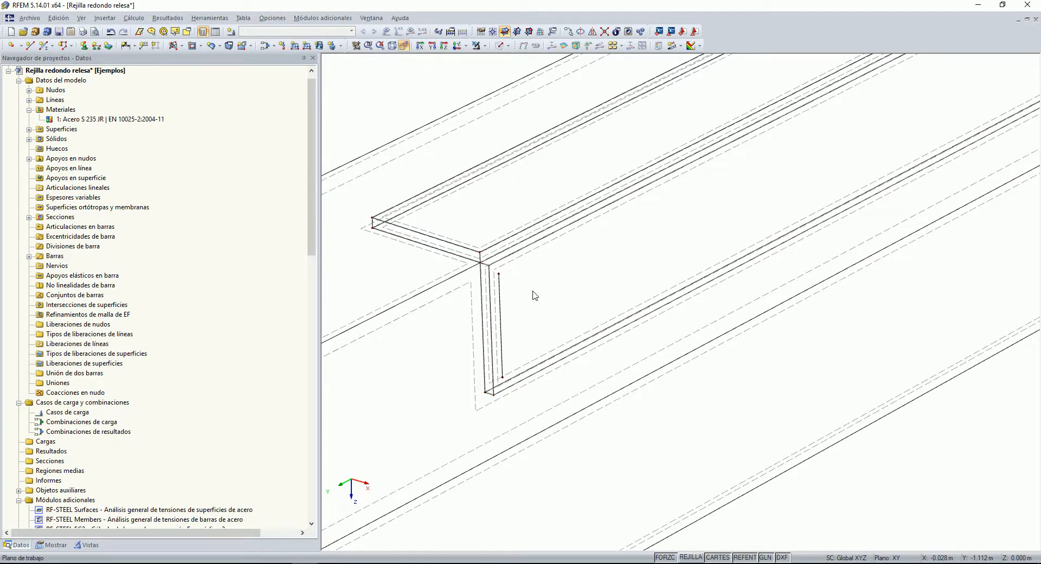
Step: Try copying the line beside the vertical contact solid 10 times with dX = 0, dY = -0.030 m and dZ = 0, and undo it
{"action": "scroll", "coordinate": [534, 295], "scroll_direction": "up", "scroll_amount": 4}
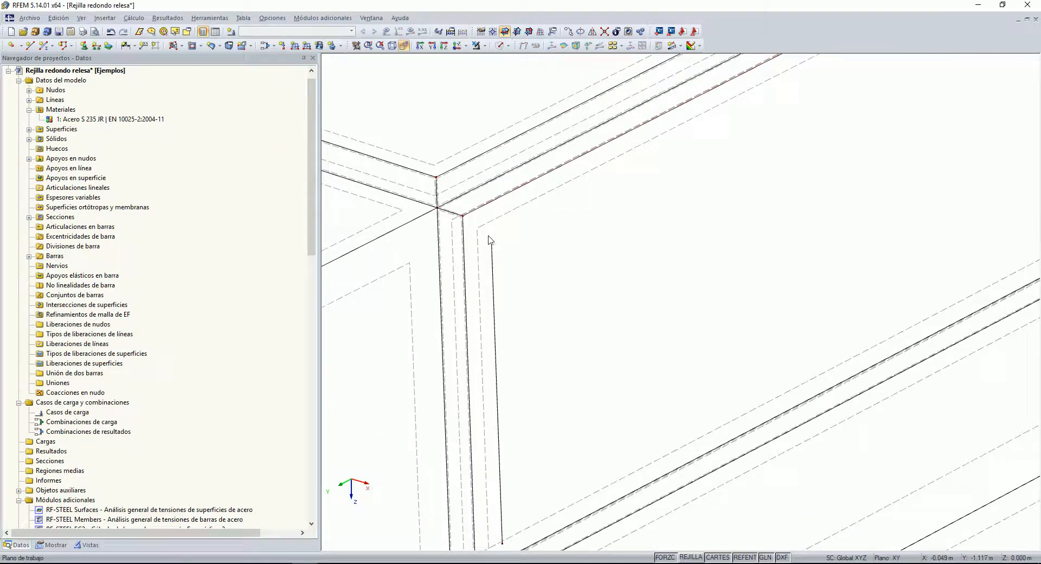
{"action": "scroll", "coordinate": [497, 201], "scroll_direction": "down", "scroll_amount": 1}
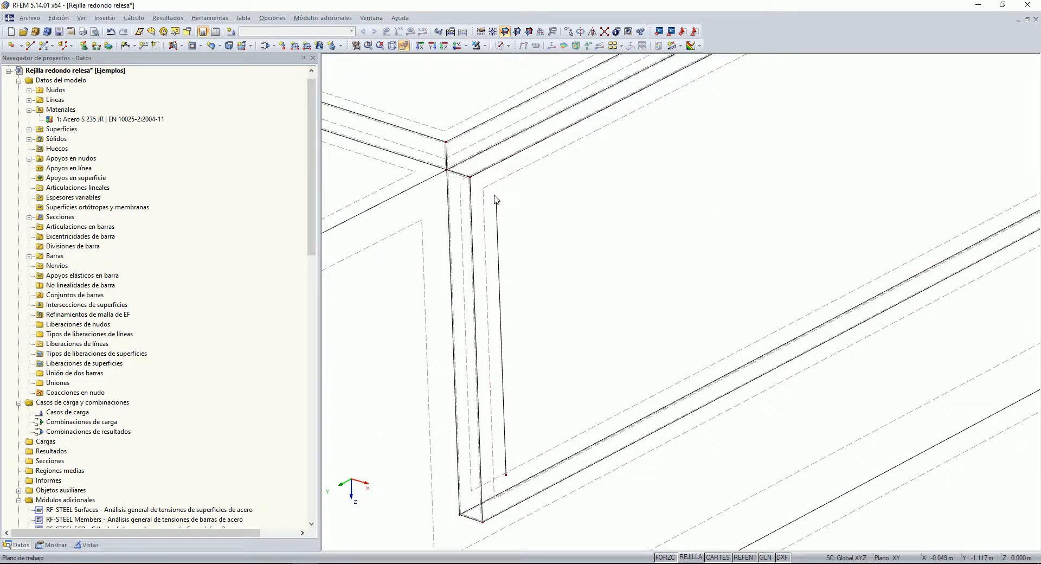
{"action": "left_click_drag", "start_coordinate": [490, 196], "coordinate": [513, 487]}
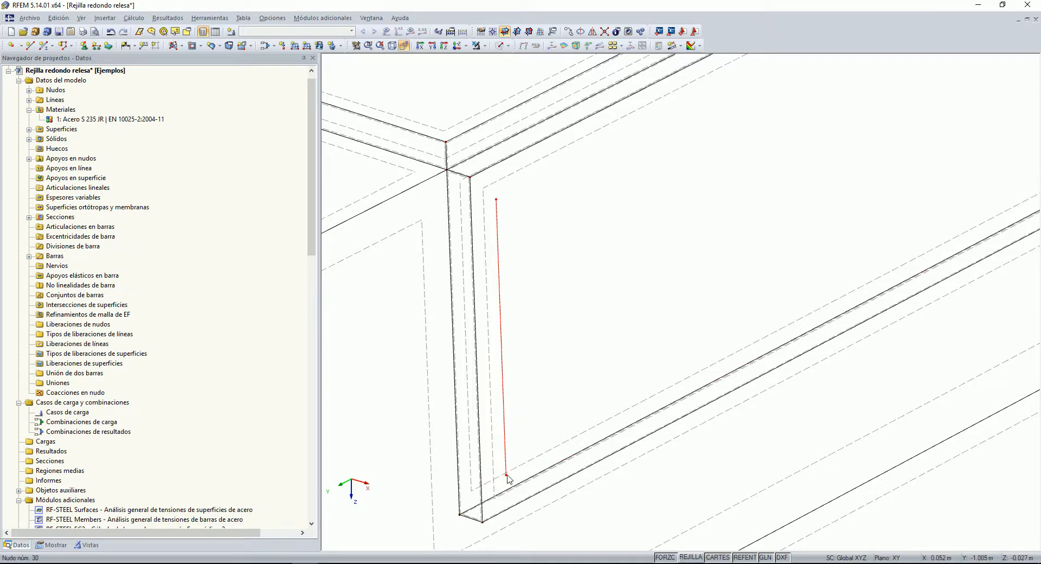
{"action": "right_click", "coordinate": [506, 251]}
{"action": "left_click", "coordinate": [552, 331]}
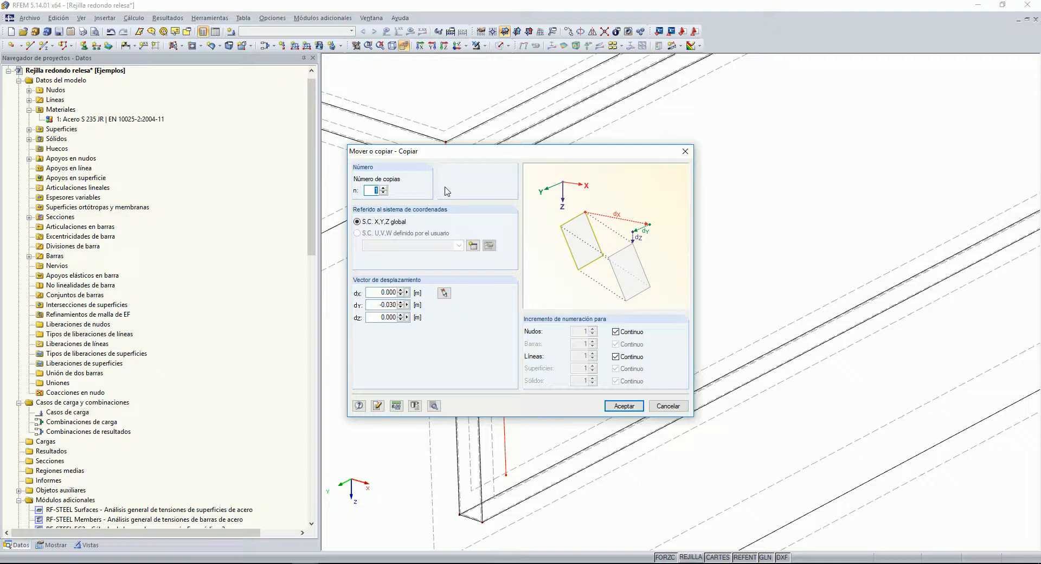
{"action": "left_click", "coordinate": [625, 406]}
{"action": "scroll", "coordinate": [677, 362], "scroll_direction": "down", "scroll_amount": 10}
{"action": "scroll", "coordinate": [697, 360], "scroll_direction": "up", "scroll_amount": 6}
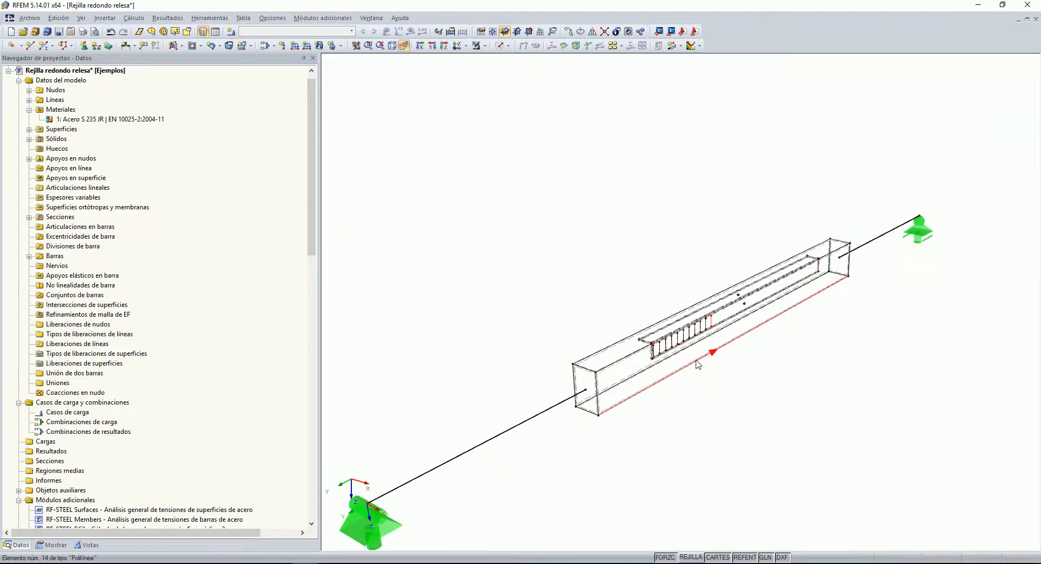
{"action": "mouse_move", "coordinate": [728, 333]}
{"action": "middle_mouse_down", "text": "ctrl"}
{"action": "mouse_move", "coordinate": [693, 349]}
{"action": "mouse_move", "coordinate": [520, 316]}
{"action": "mouse_move", "coordinate": [651, 289]}
{"action": "mouse_move", "coordinate": [662, 299]}
{"action": "mouse_move", "coordinate": [774, 313]}
{"action": "mouse_move", "coordinate": [737, 330]}
{"action": "mouse_move", "coordinate": [719, 322]}
{"action": "middle_mouse_up", "text": "ctrl"}
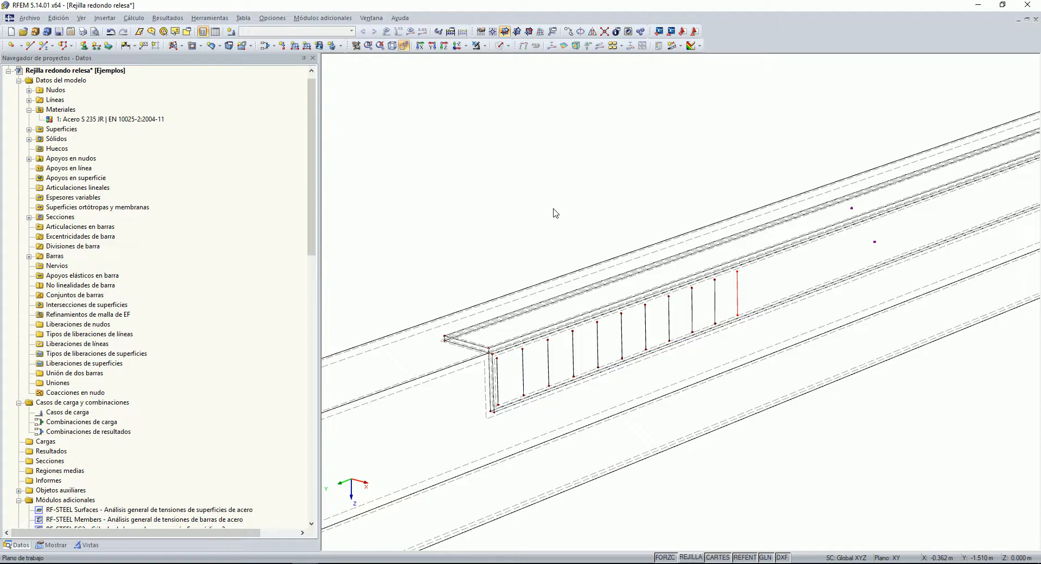
{"action": "middle_click_drag", "start_coordinate": [600, 180], "coordinate": [562, 155], "text": "ctrl"}
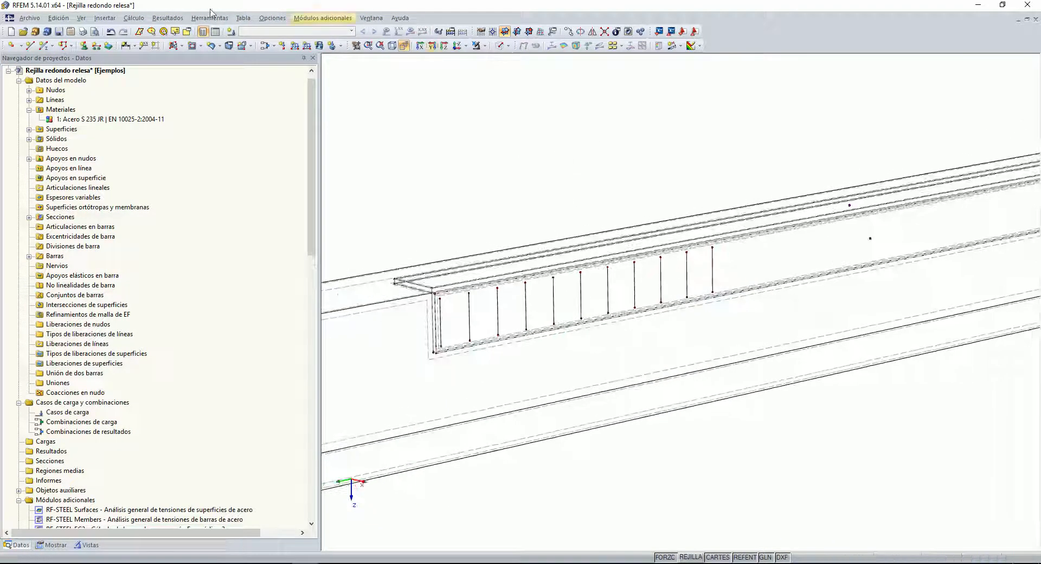
{"action": "key", "text": "ctrl+z"}
Step: Set up a single copy of the line beside the vertical contact solid with dX = 1.080 m, dY = 0 and dZ = 0
{"action": "middle_click_drag", "start_coordinate": [454, 203], "coordinate": [462, 160]}
{"action": "scroll", "coordinate": [444, 271], "scroll_direction": "up", "scroll_amount": 4}
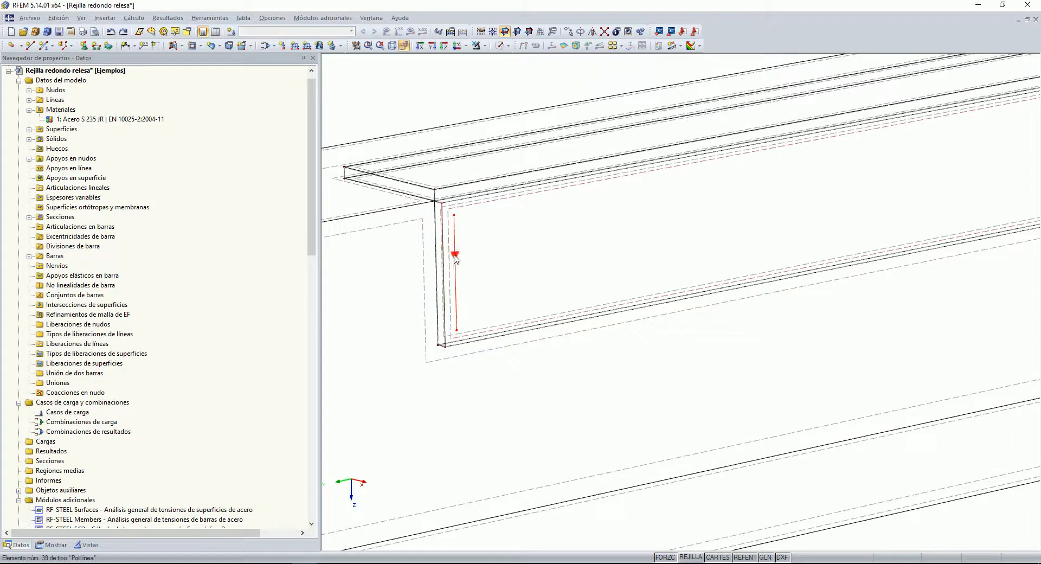
{"action": "right_click", "coordinate": [455, 256]}
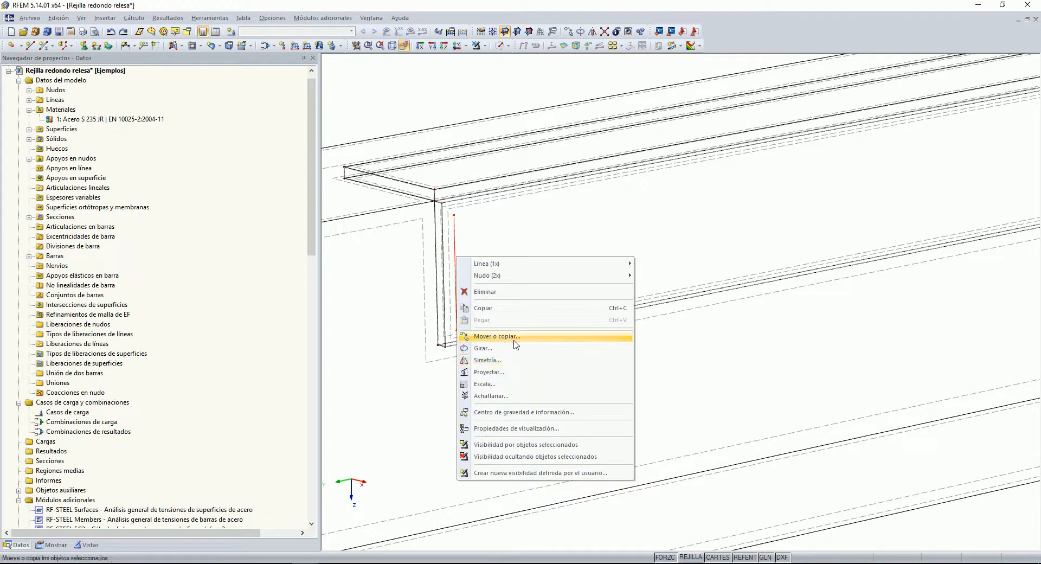
{"action": "left_click", "coordinate": [517, 337]}
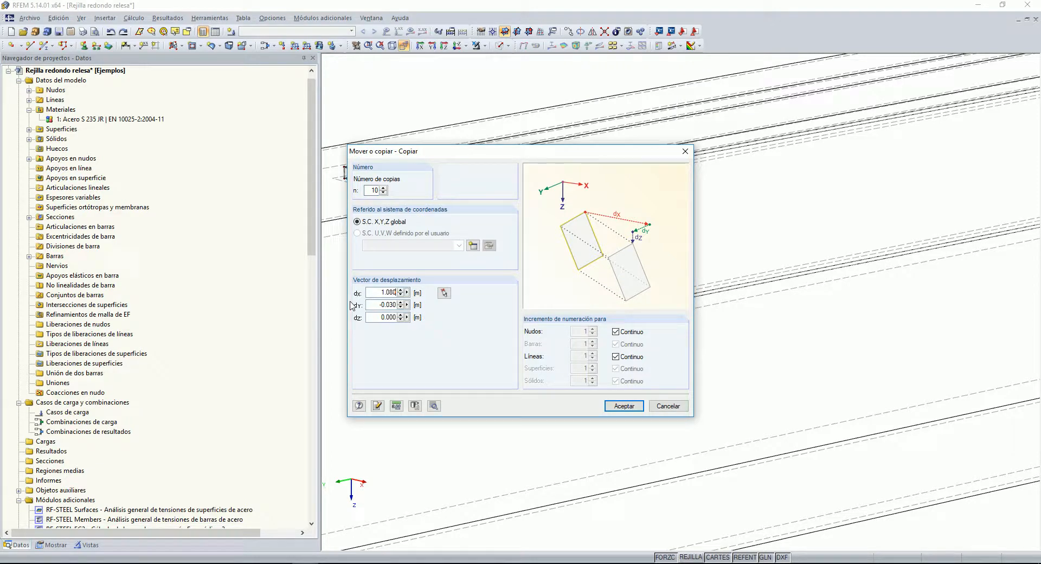
{"action": "double_click", "coordinate": [371, 190]}
Step: Set the copy details to create new surfaces between the selected lines and their copies, using standard surface 13 in Acero S 235 JR as template
{"action": "left_click", "coordinate": [437, 410]}
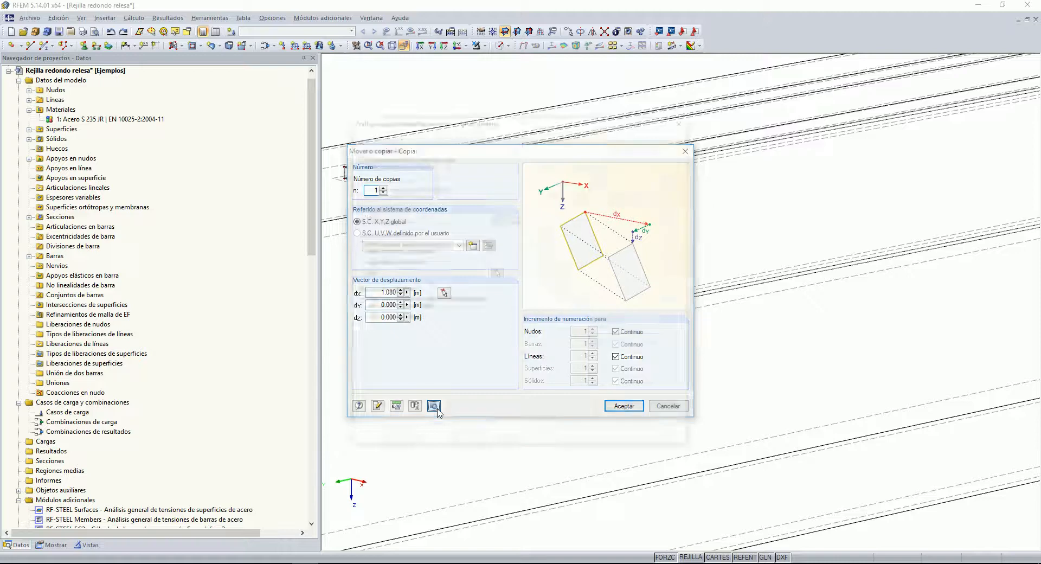
{"action": "left_click", "coordinate": [373, 303]}
{"action": "left_click", "coordinate": [358, 244]}
{"action": "left_click", "coordinate": [454, 274]}
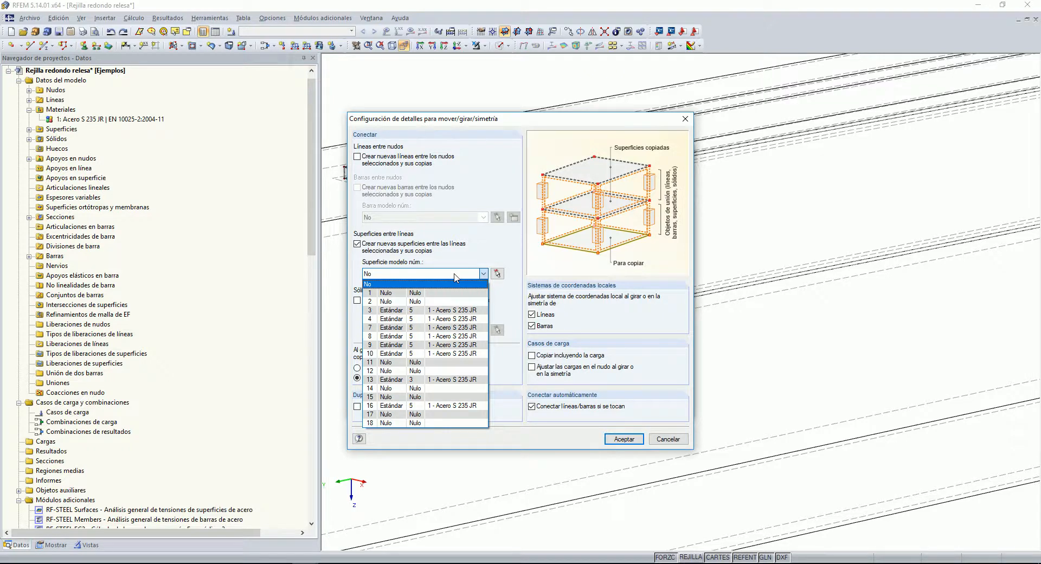
{"action": "left_click", "coordinate": [403, 379]}
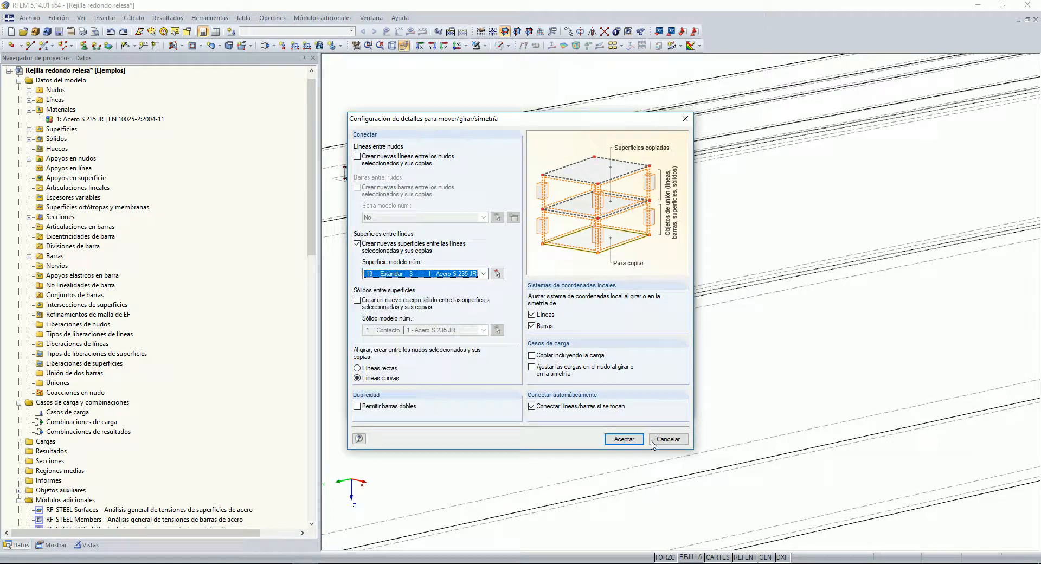
{"action": "left_click", "coordinate": [624, 439]}
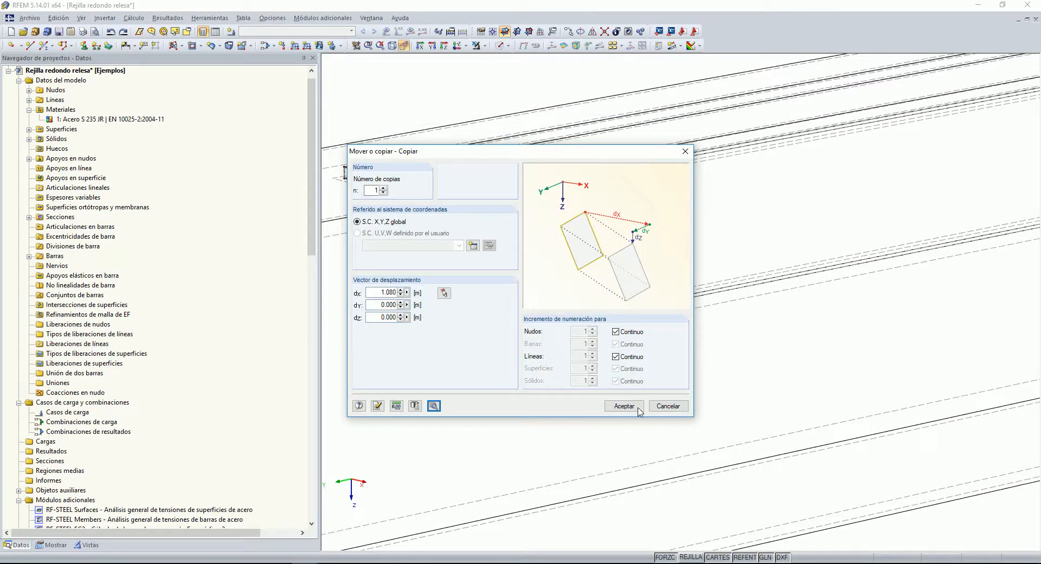
Step: Try to create the copied line and connecting surface at dX = 1.080 m from the vertical contact solid
{"action": "left_click", "coordinate": [624, 405]}
{"action": "scroll", "coordinate": [635, 410], "scroll_direction": "down", "scroll_amount": 3}
{"action": "scroll", "coordinate": [613, 390], "scroll_direction": "up", "scroll_amount": 4}
{"action": "scroll", "coordinate": [601, 368], "scroll_direction": "down", "scroll_amount": 8}
{"action": "middle_click_drag", "start_coordinate": [659, 412], "coordinate": [483, 264], "text": "ctrl"}
{"action": "scroll", "coordinate": [773, 448], "scroll_direction": "down", "scroll_amount": 2}
{"action": "scroll", "coordinate": [483, 265], "scroll_direction": "up", "scroll_amount": 2}
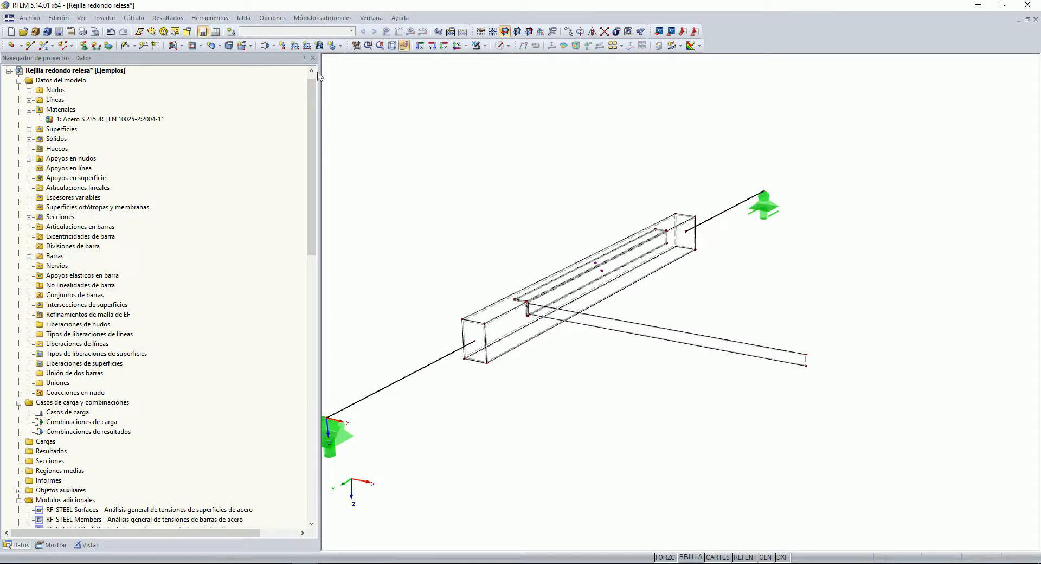
Step: Set up a single copy of the same vertical line with dX = 0.504 m, dY = 0 and dZ = 0
{"action": "scroll", "coordinate": [524, 333], "scroll_direction": "up", "scroll_amount": 4}
{"action": "right_click", "coordinate": [527, 303]}
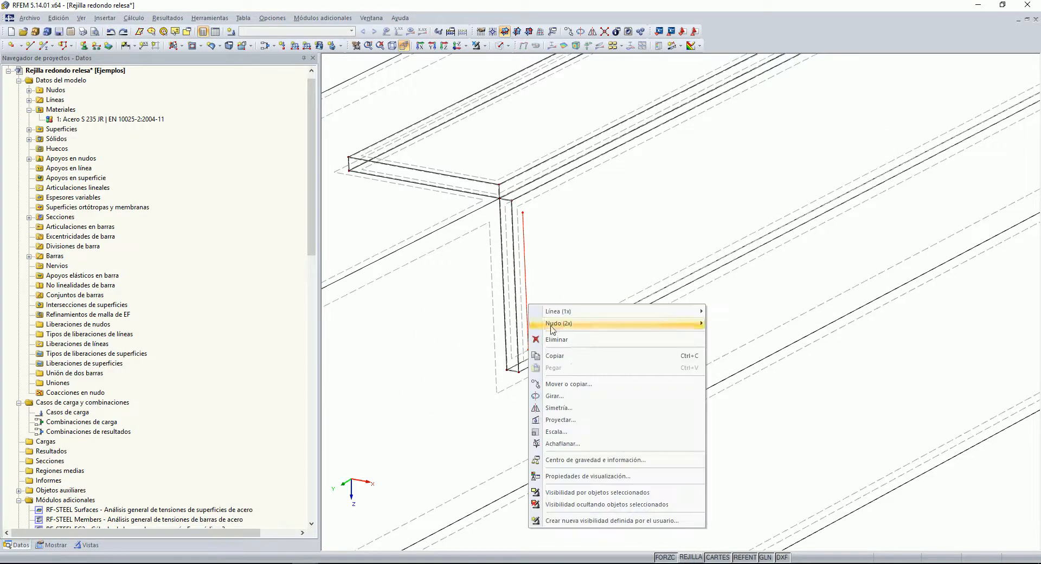
{"action": "left_click", "coordinate": [569, 384]}
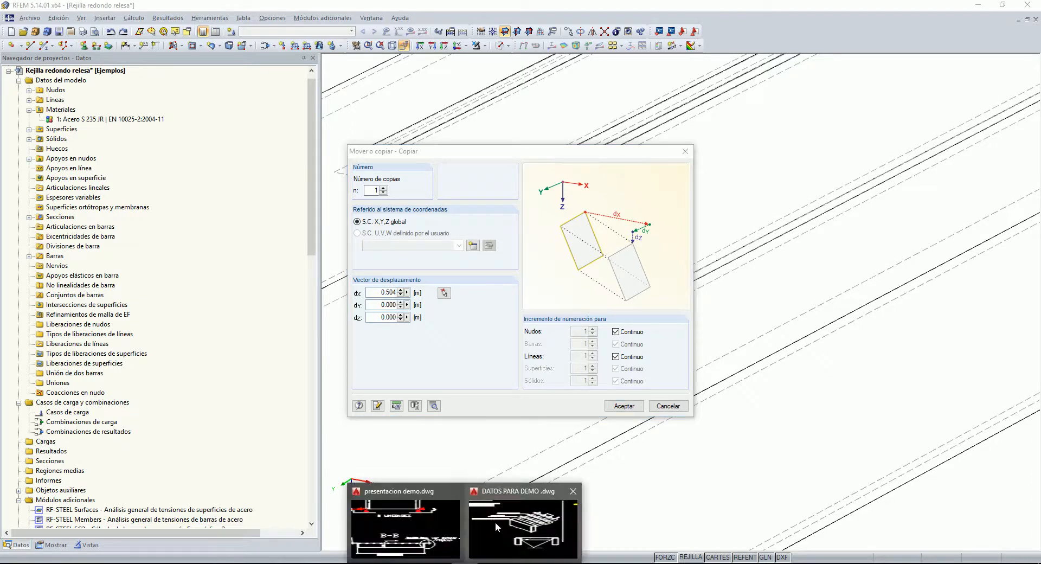
Step: Switch to AutoCAD and examine the grating details and section A-A in DATOS PARA DEMO .dwg
{"action": "left_click", "coordinate": [388, 512]}
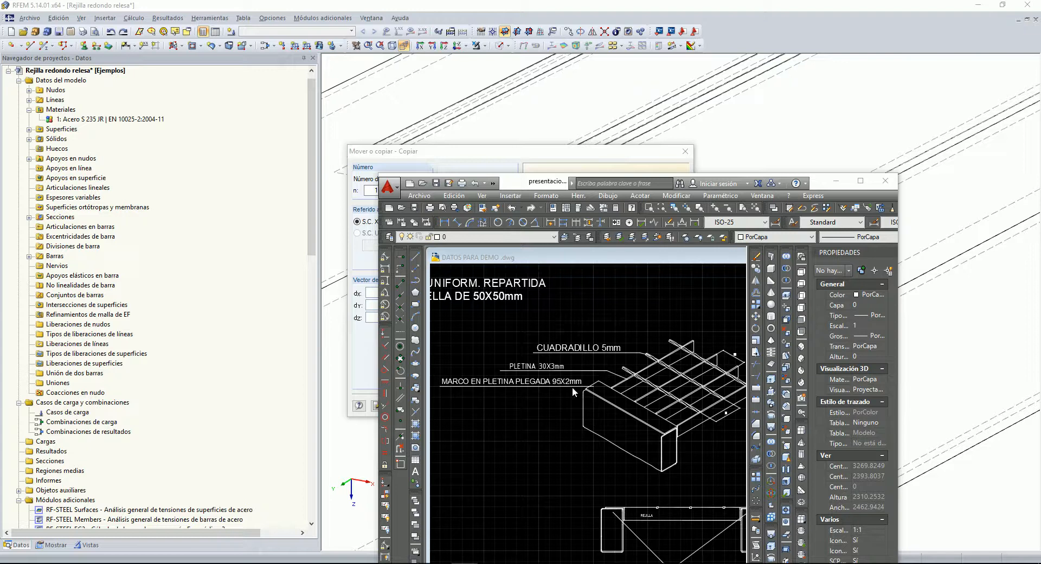
{"action": "scroll", "coordinate": [575, 401], "scroll_direction": "down", "scroll_amount": 4}
{"action": "middle_click_drag", "start_coordinate": [713, 348], "coordinate": [626, 338]}
{"action": "scroll", "coordinate": [643, 359], "scroll_direction": "up", "scroll_amount": 2}
{"action": "middle_click_drag", "start_coordinate": [643, 380], "coordinate": [523, 370]}
{"action": "scroll", "coordinate": [528, 371], "scroll_direction": "down", "scroll_amount": 5}
{"action": "scroll", "coordinate": [596, 369], "scroll_direction": "up", "scroll_amount": 1}
{"action": "scroll", "coordinate": [586, 386], "scroll_direction": "down", "scroll_amount": 2}
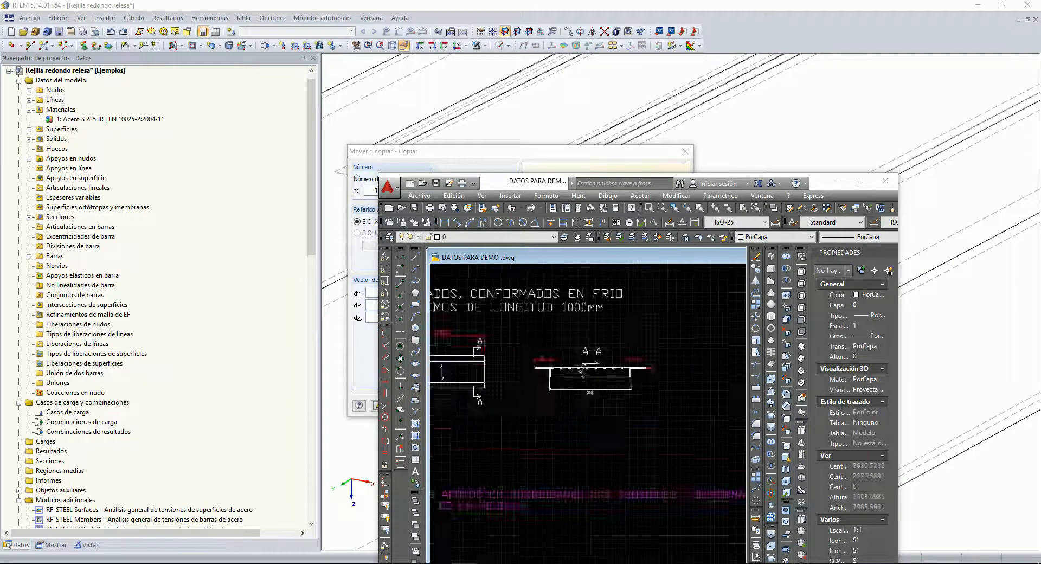
{"action": "scroll", "coordinate": [589, 388], "scroll_direction": "up", "scroll_amount": 6}
{"action": "mouse_move", "coordinate": [523, 414]}
{"action": "middle_mouse_down"}
{"action": "mouse_move", "coordinate": [651, 402]}
{"action": "mouse_move", "coordinate": [592, 392]}
{"action": "mouse_move", "coordinate": [646, 386]}
{"action": "mouse_move", "coordinate": [707, 405]}
{"action": "middle_mouse_up"}
{"action": "scroll", "coordinate": [566, 402], "scroll_direction": "down", "scroll_amount": 3}
{"action": "scroll", "coordinate": [685, 419], "scroll_direction": "down", "scroll_amount": 3}
Step: Examine the grating plan and section B-B dimensions in presentacion demo.dwg
{"action": "left_click", "coordinate": [473, 563]}
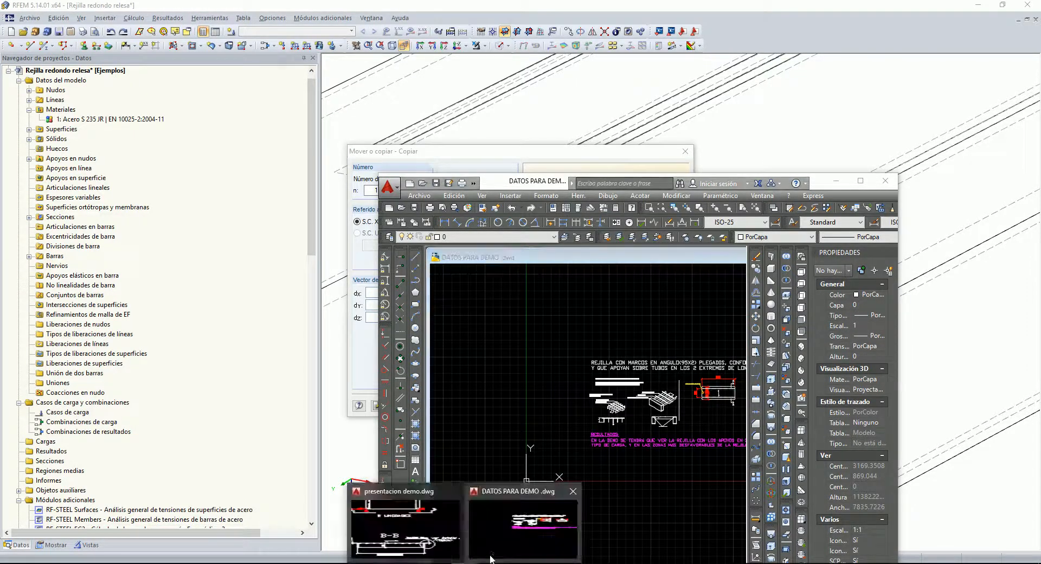
{"action": "left_click", "coordinate": [437, 537]}
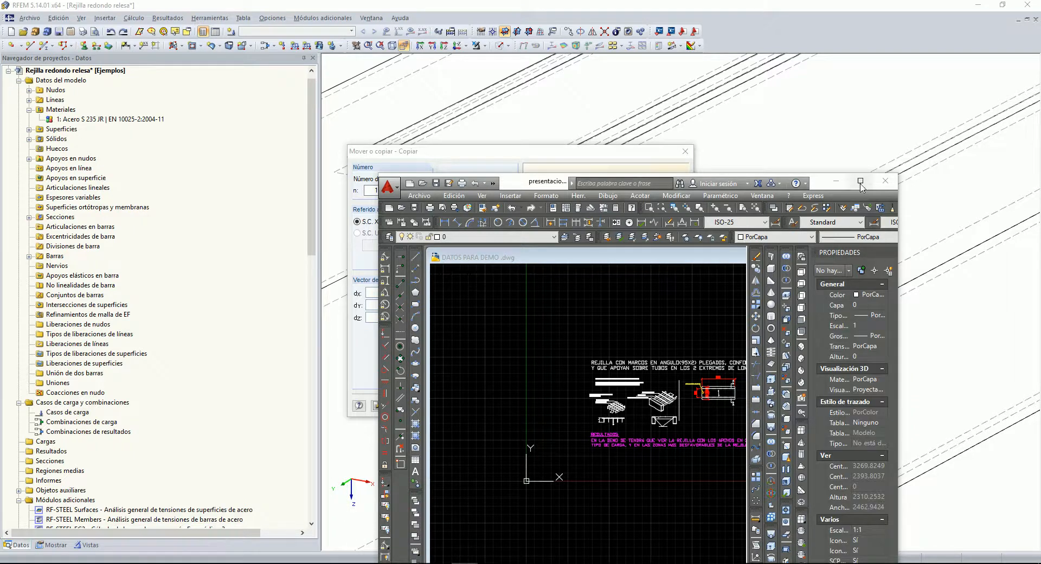
{"action": "left_click", "coordinate": [860, 180]}
{"action": "left_click", "coordinate": [605, 272]}
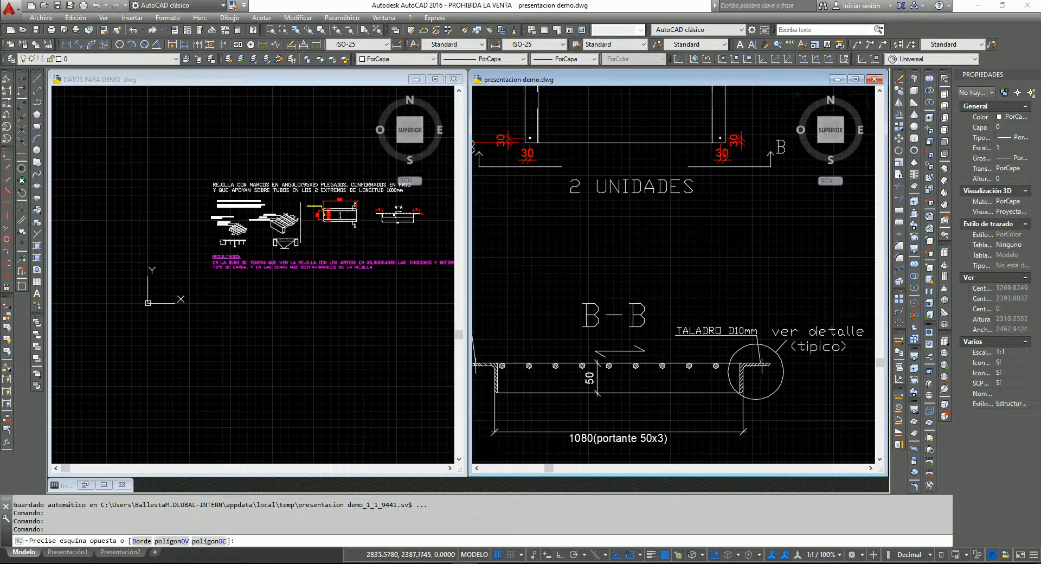
{"action": "scroll", "coordinate": [602, 275], "scroll_direction": "down", "scroll_amount": 7}
{"action": "scroll", "coordinate": [604, 231], "scroll_direction": "up", "scroll_amount": 5}
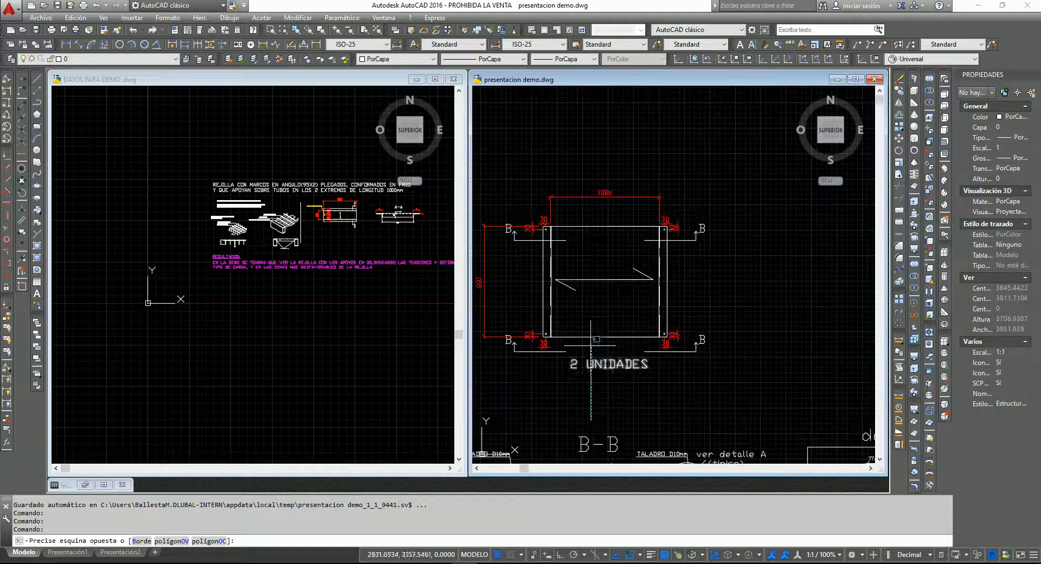
{"action": "left_click", "coordinate": [590, 380]}
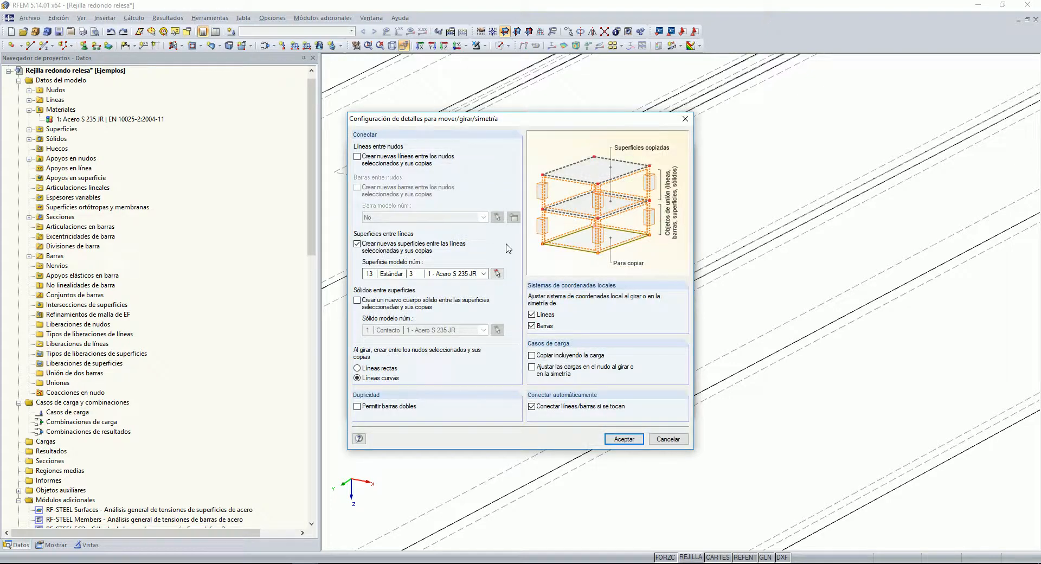
Step: Back in RFEM, keep template surface 13 and create the line copy and connecting surface at dX = 0.504 m
{"action": "left_click", "coordinate": [624, 439]}
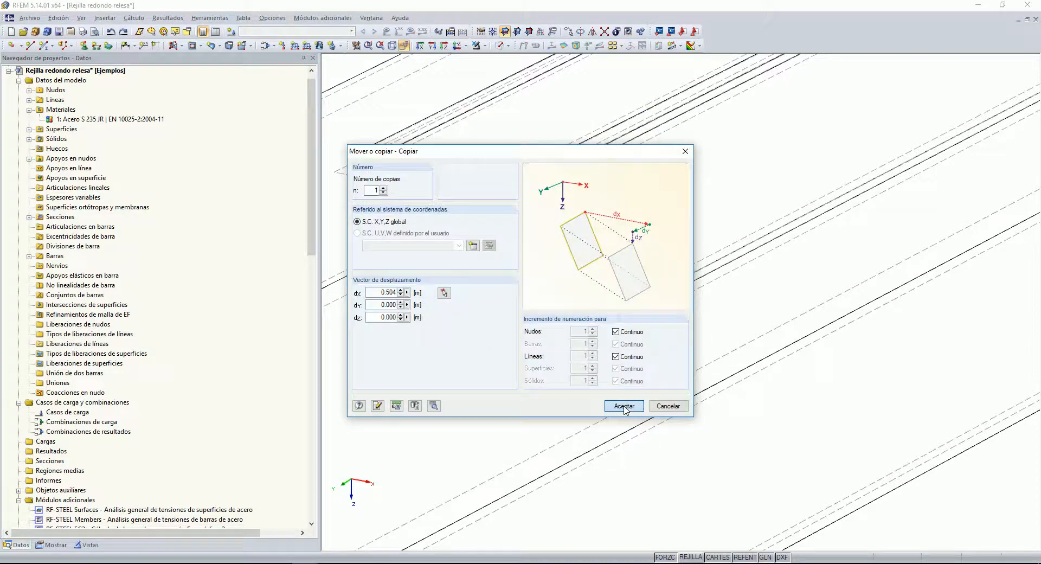
{"action": "left_click", "coordinate": [621, 407]}
{"action": "scroll", "coordinate": [645, 422], "scroll_direction": "down", "scroll_amount": 5}
{"action": "scroll", "coordinate": [739, 458], "scroll_direction": "down", "scroll_amount": 4}
{"action": "middle_click_drag", "start_coordinate": [738, 459], "coordinate": [711, 410], "text": "ctrl"}
{"action": "scroll", "coordinate": [638, 371], "scroll_direction": "down", "scroll_amount": 2}
{"action": "scroll", "coordinate": [628, 320], "scroll_direction": "up", "scroll_amount": 2}
{"action": "scroll", "coordinate": [712, 410], "scroll_direction": "up", "scroll_amount": 3}
{"action": "middle_click_drag", "start_coordinate": [555, 363], "coordinate": [603, 456]}
{"action": "middle_click_drag", "start_coordinate": [602, 457], "coordinate": [654, 449], "text": "ctrl"}
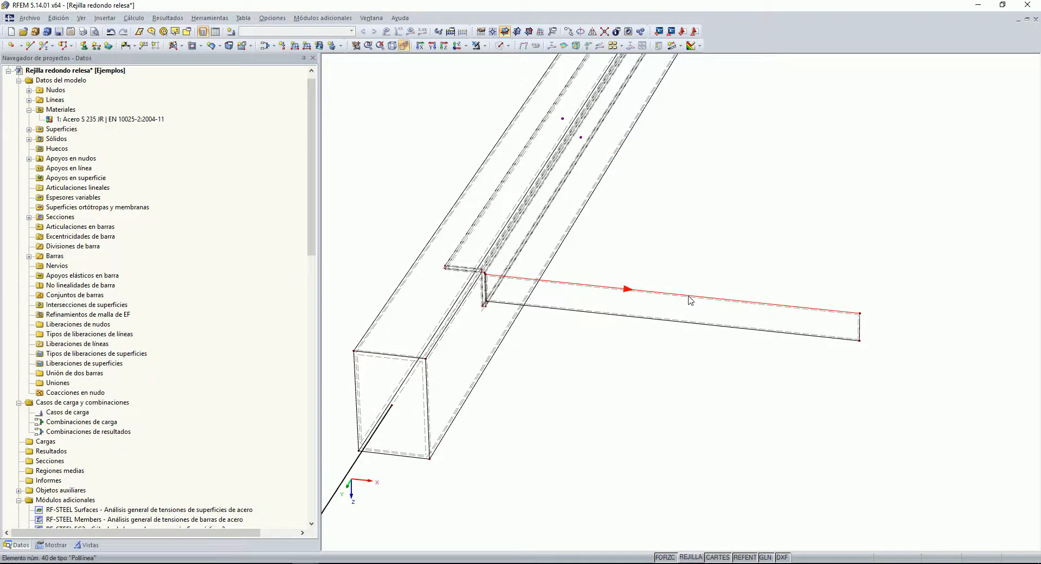
{"action": "right_click", "coordinate": [690, 301]}
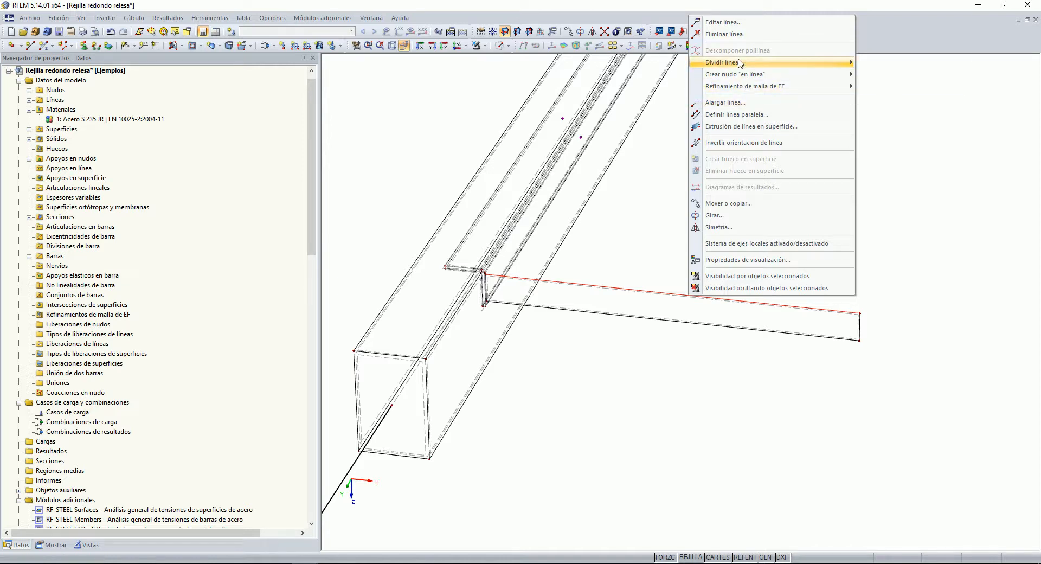
{"action": "left_click", "coordinate": [675, 391]}
{"action": "left_click", "coordinate": [126, 45]}
{"action": "scroll", "coordinate": [482, 271], "scroll_direction": "up", "scroll_amount": 2}
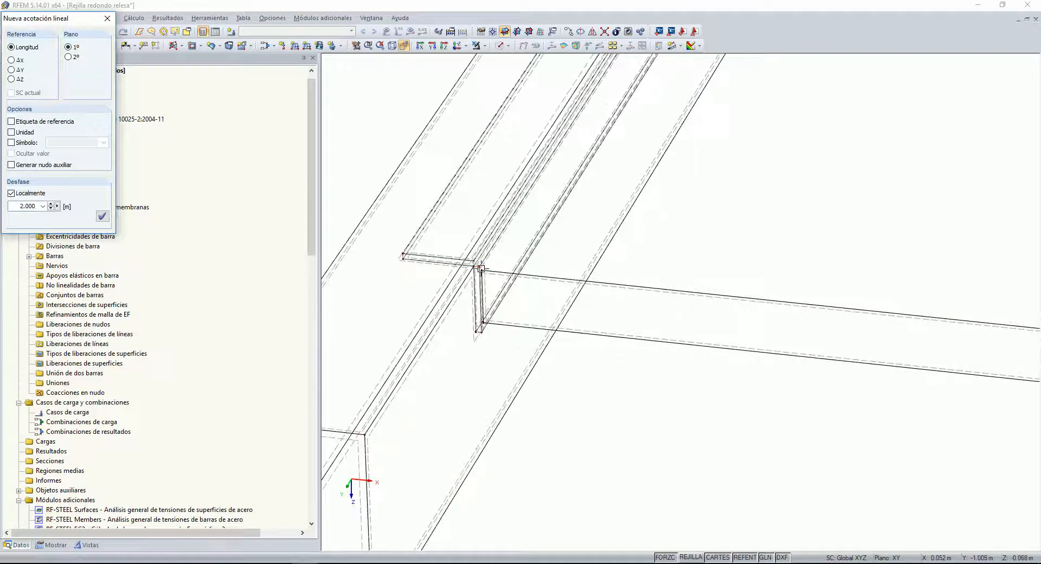
{"action": "scroll", "coordinate": [482, 271], "scroll_direction": "down", "scroll_amount": 1}
{"action": "scroll", "coordinate": [511, 281], "scroll_direction": "up", "scroll_amount": 3}
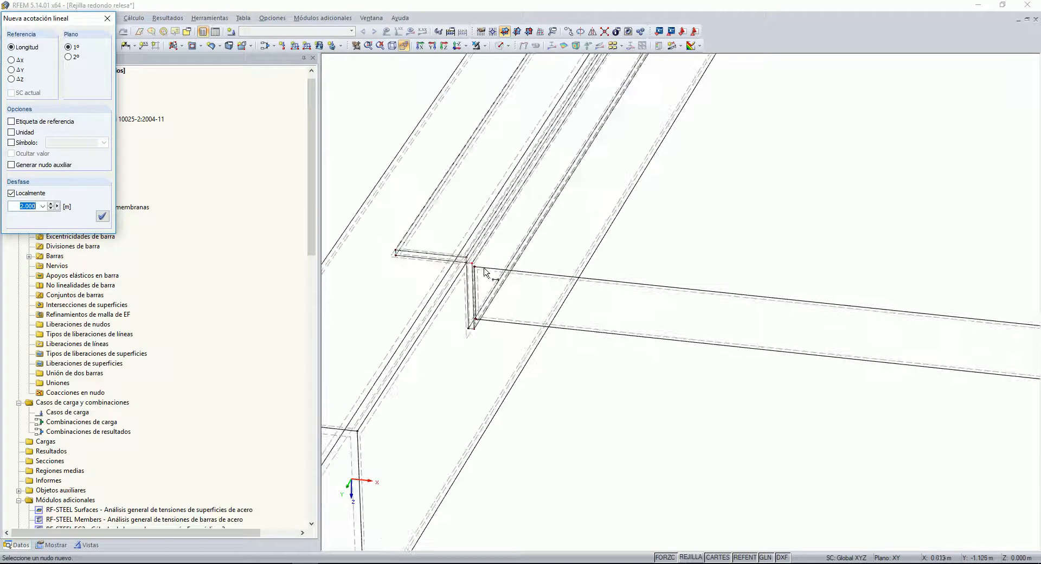
{"action": "key", "text": "Escape"}
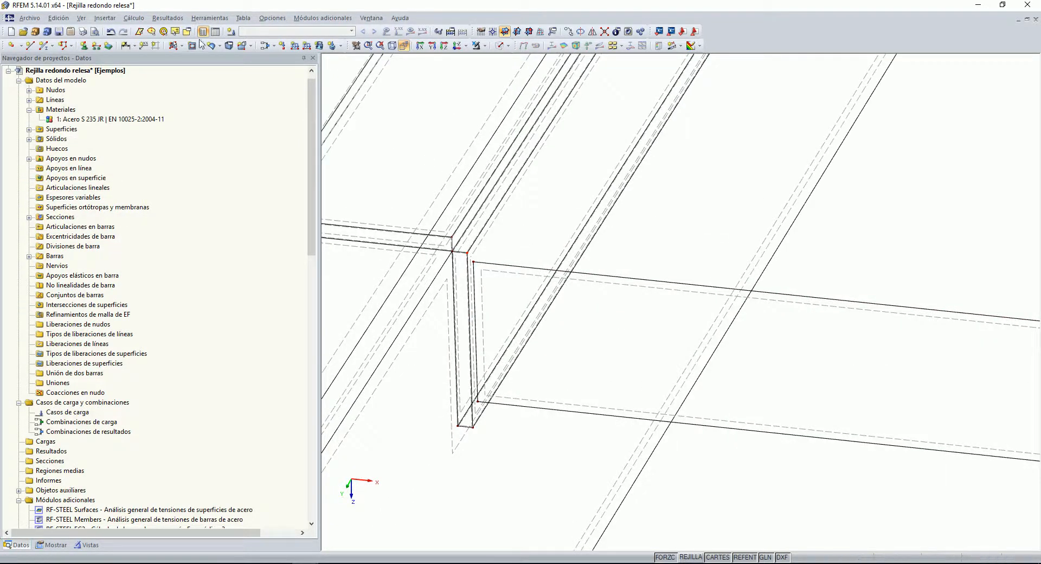
{"action": "left_click", "coordinate": [134, 46]}
{"action": "key", "text": "Escape"}
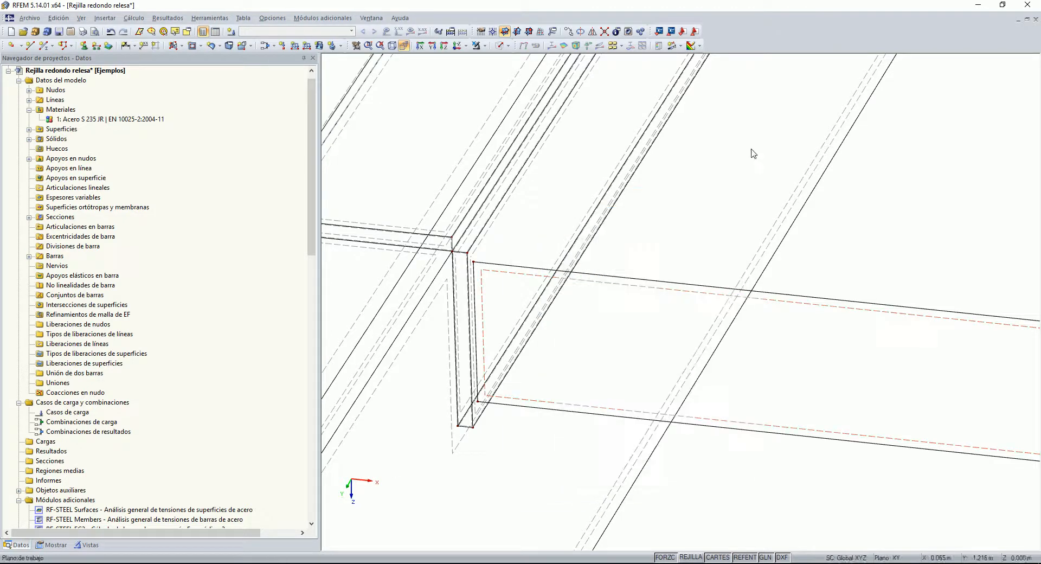
Step: Copy the plate's upper corner node at the angle end once, 0.002 m along X onto the upper edge
{"action": "scroll", "coordinate": [494, 259], "scroll_direction": "up", "scroll_amount": 3}
{"action": "scroll", "coordinate": [495, 258], "scroll_direction": "up", "scroll_amount": 2}
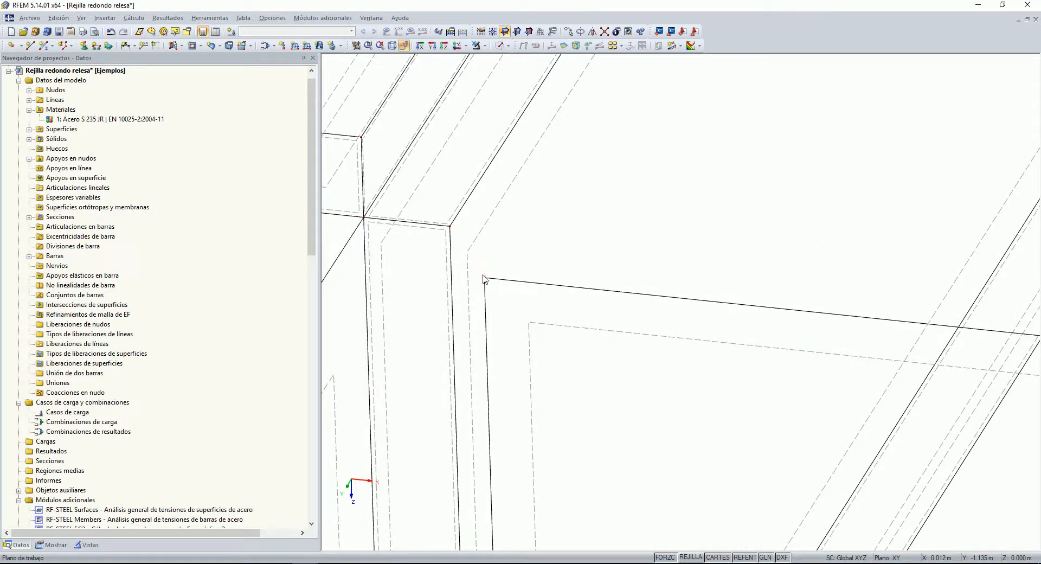
{"action": "right_click", "coordinate": [484, 279]}
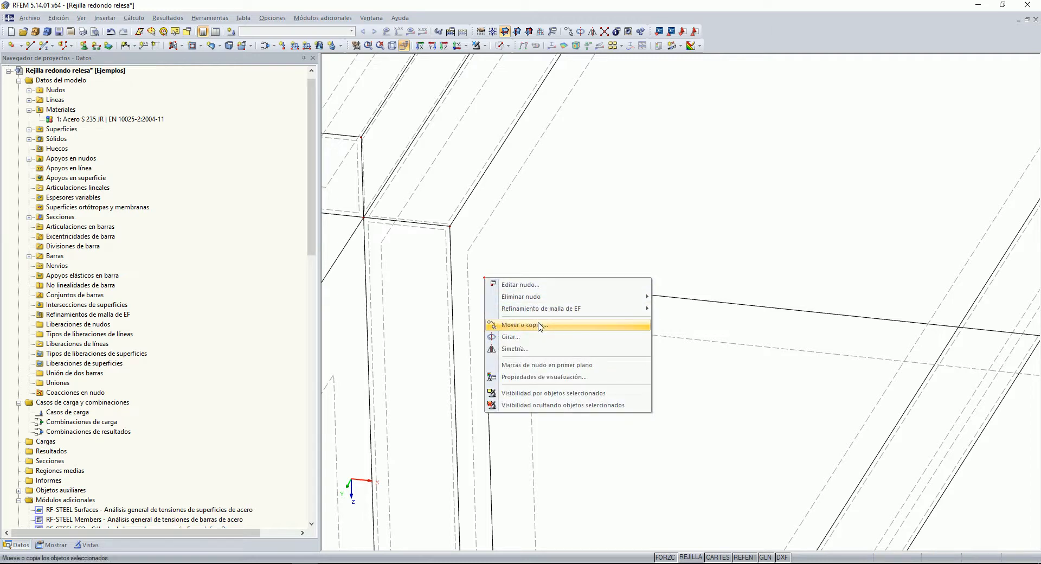
{"action": "left_click", "coordinate": [540, 325]}
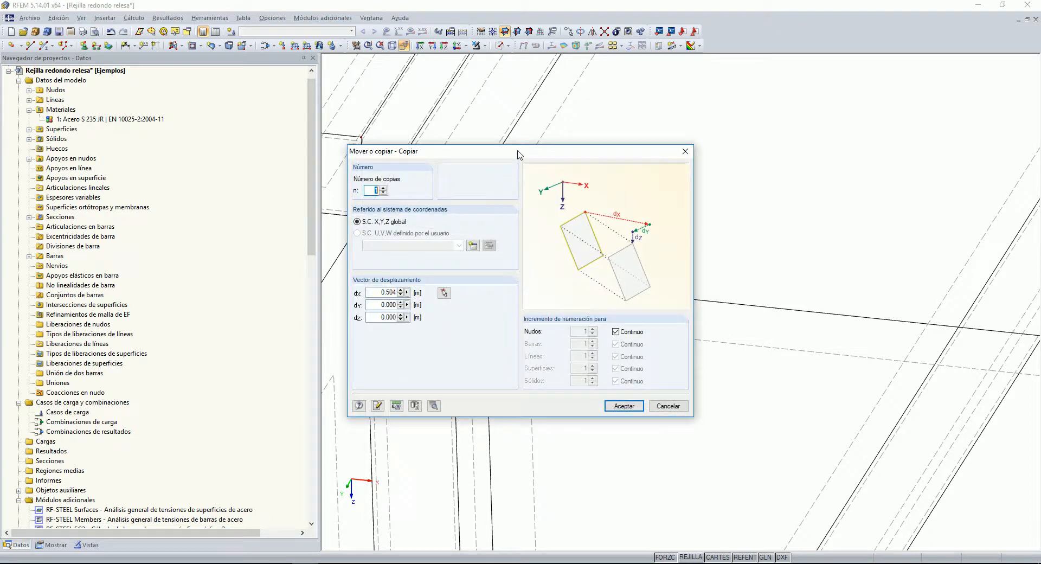
{"action": "left_click_drag", "start_coordinate": [518, 156], "coordinate": [668, 160]}
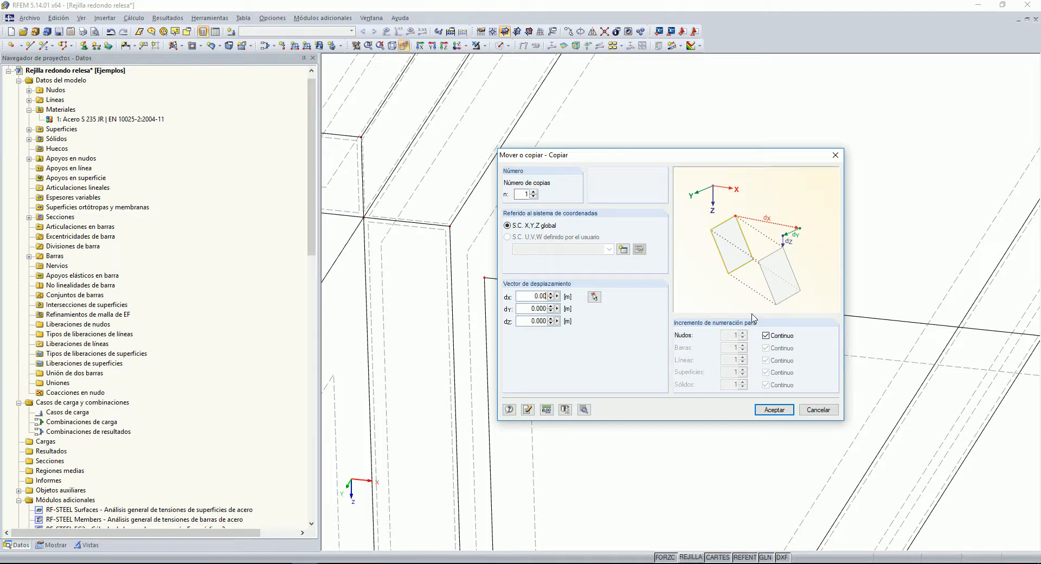
{"action": "left_click", "coordinate": [774, 410]}
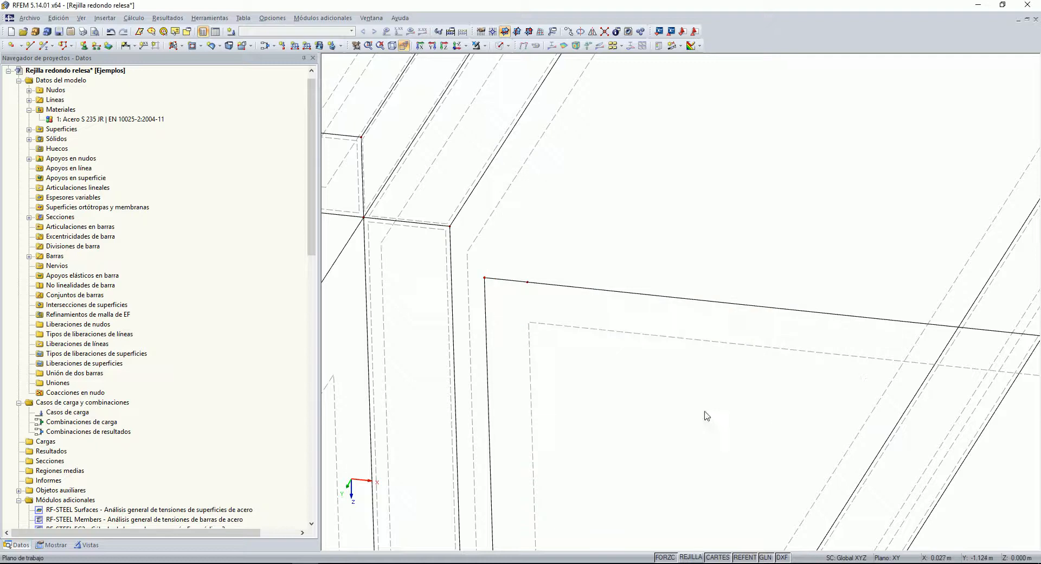
Step: Copy the upper corner node at the plate's free end once, 0.002 m inward along the upper edge
{"action": "scroll", "coordinate": [551, 302], "scroll_direction": "down", "scroll_amount": 3}
{"action": "scroll", "coordinate": [934, 355], "scroll_direction": "up", "scroll_amount": 3}
{"action": "scroll", "coordinate": [897, 334], "scroll_direction": "up", "scroll_amount": 2}
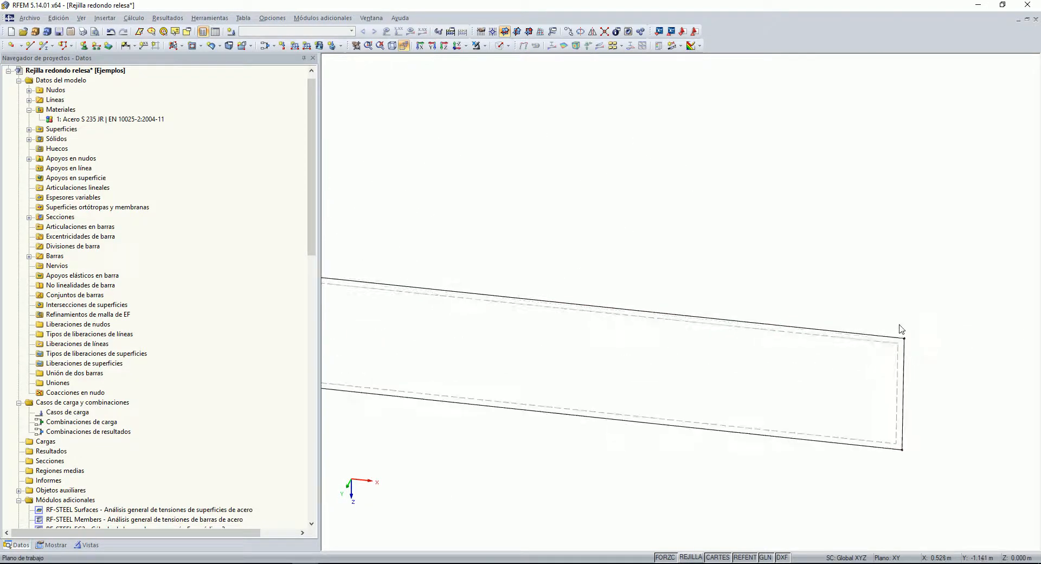
{"action": "right_click", "coordinate": [905, 343]}
{"action": "left_click", "coordinate": [916, 392]}
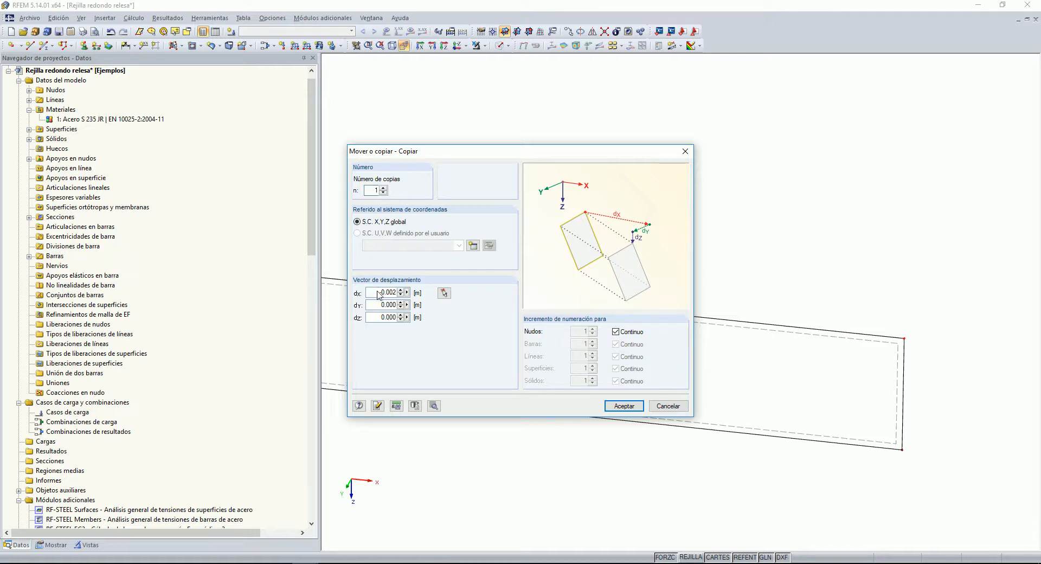
{"action": "left_click", "coordinate": [624, 406]}
Step: Dimension the length between the two copied nodes on the plate's upper edge
{"action": "scroll", "coordinate": [780, 230], "scroll_direction": "down", "scroll_amount": 3}
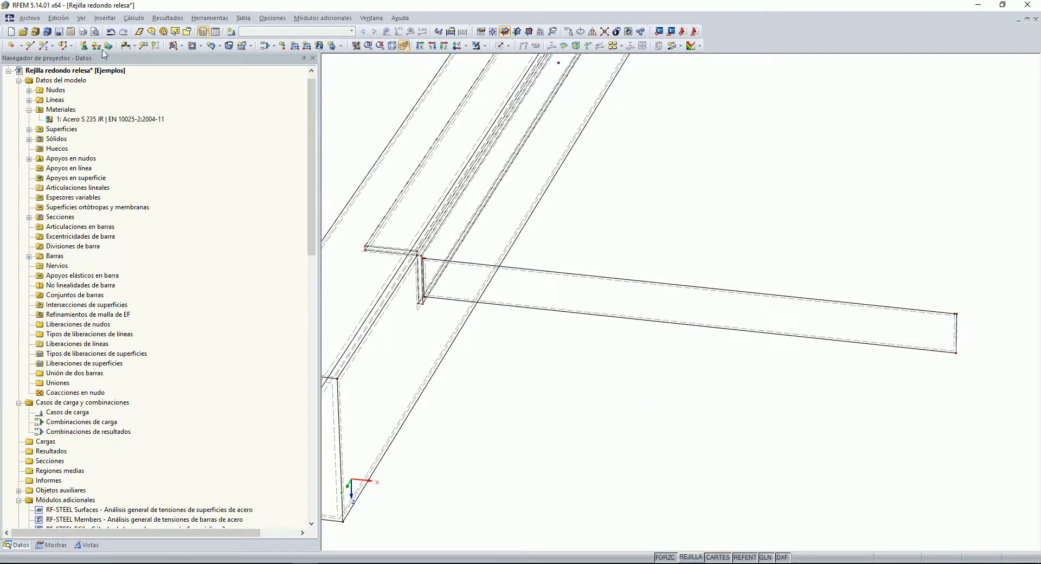
{"action": "left_click", "coordinate": [126, 46]}
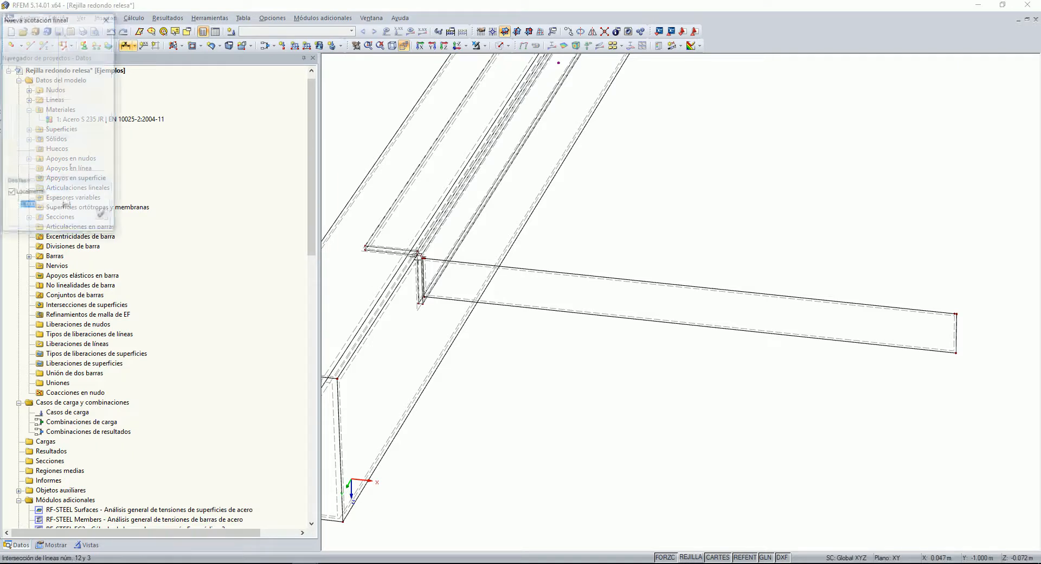
{"action": "scroll", "coordinate": [431, 263], "scroll_direction": "up", "scroll_amount": 5}
{"action": "scroll", "coordinate": [825, 348], "scroll_direction": "down", "scroll_amount": 5}
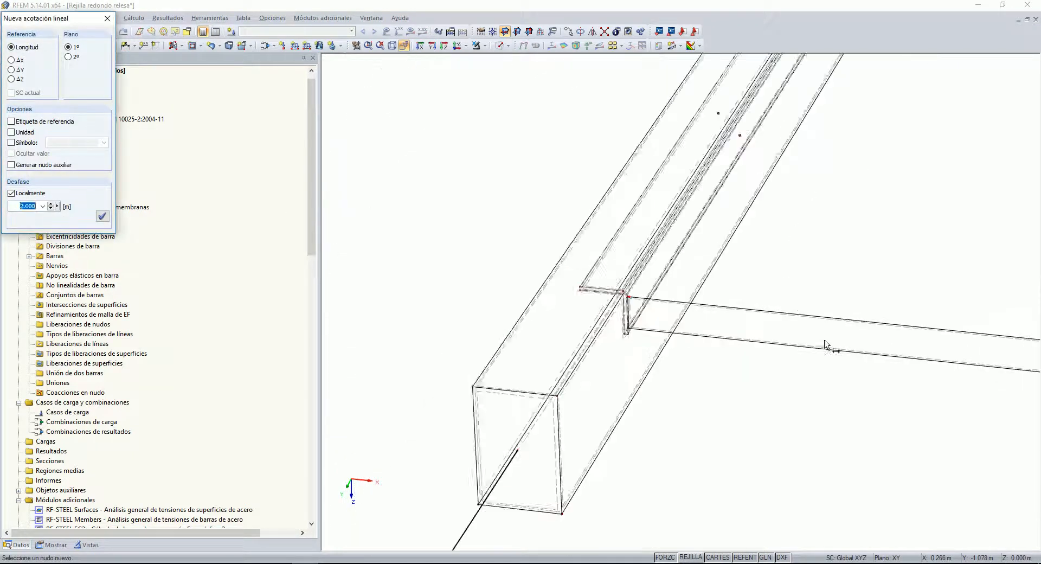
{"action": "scroll", "coordinate": [900, 334], "scroll_direction": "up", "scroll_amount": 2}
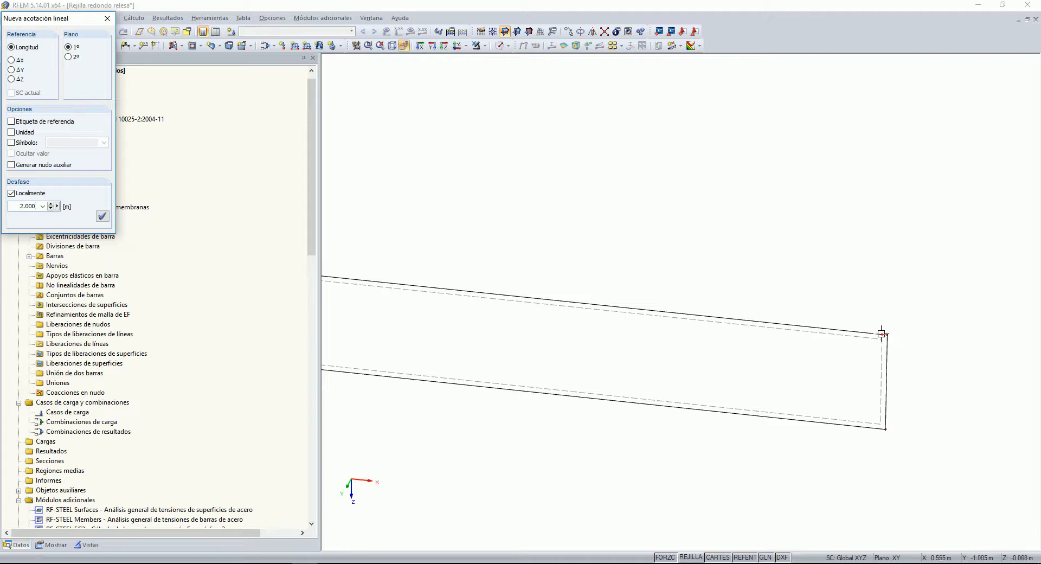
{"action": "left_click", "coordinate": [882, 333]}
{"action": "scroll", "coordinate": [881, 333], "scroll_direction": "down", "scroll_amount": 6}
{"action": "left_click", "coordinate": [892, 298]}
{"action": "scroll", "coordinate": [782, 299], "scroll_direction": "up", "scroll_amount": 1}
{"action": "key", "text": "Escape"}
Step: Switch to Calculator and divide 500 by 30 to work out the bar spacing divisions
{"action": "middle_click_drag", "start_coordinate": [782, 301], "coordinate": [739, 293], "text": "ctrl"}
{"action": "left_click", "coordinate": [277, 563]}
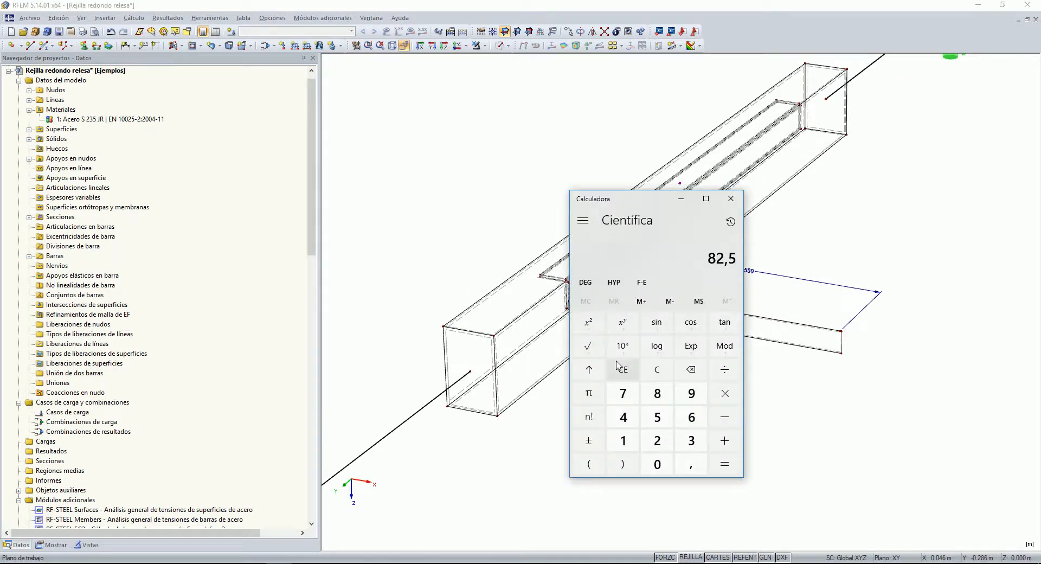
{"action": "left_click", "coordinate": [658, 369]}
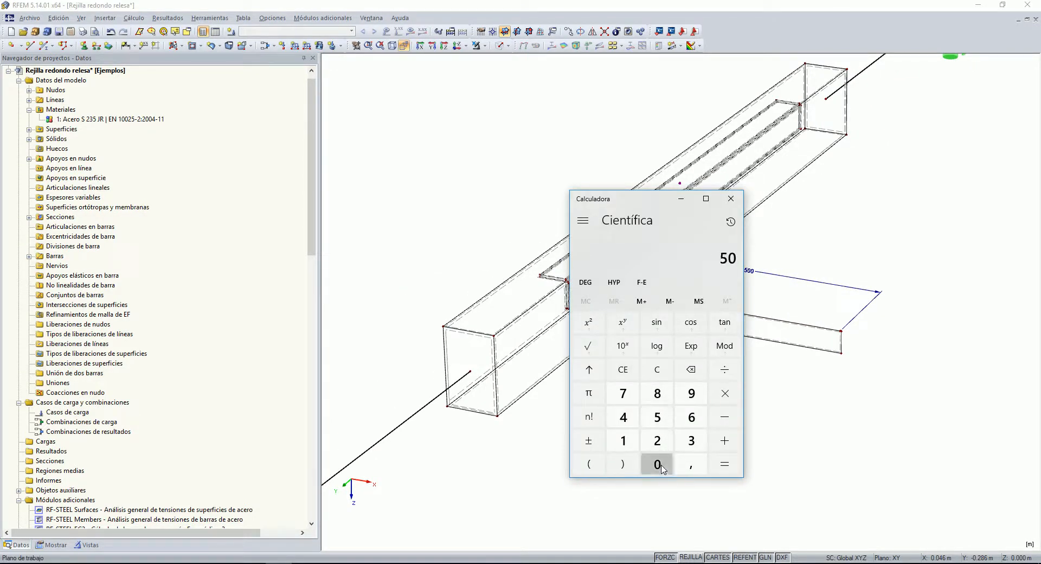
{"action": "left_click", "coordinate": [724, 369]}
{"action": "left_click", "coordinate": [666, 464]}
{"action": "left_click", "coordinate": [725, 464]}
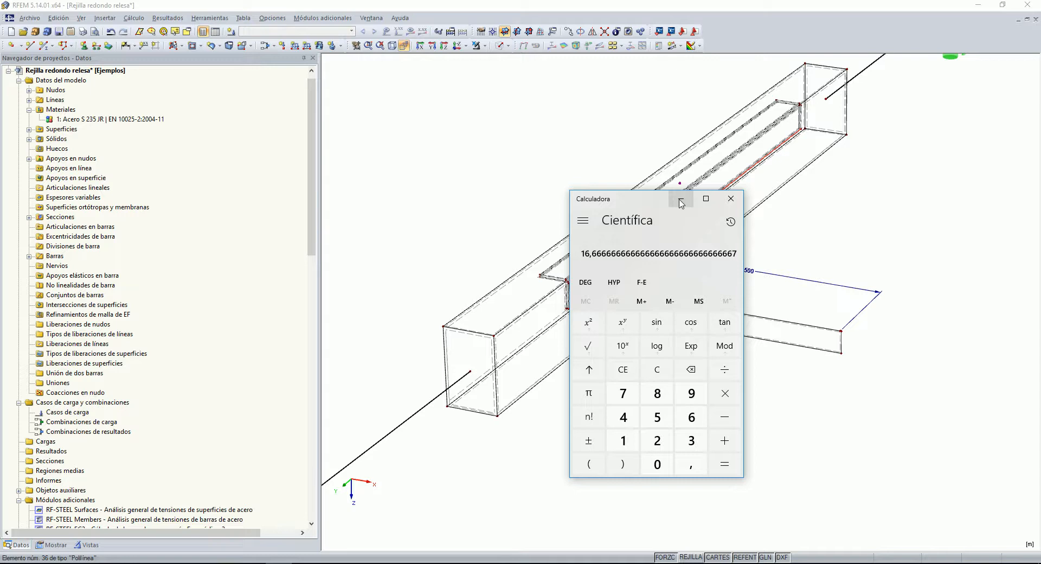
{"action": "left_click_drag", "start_coordinate": [640, 204], "coordinate": [289, 103]}
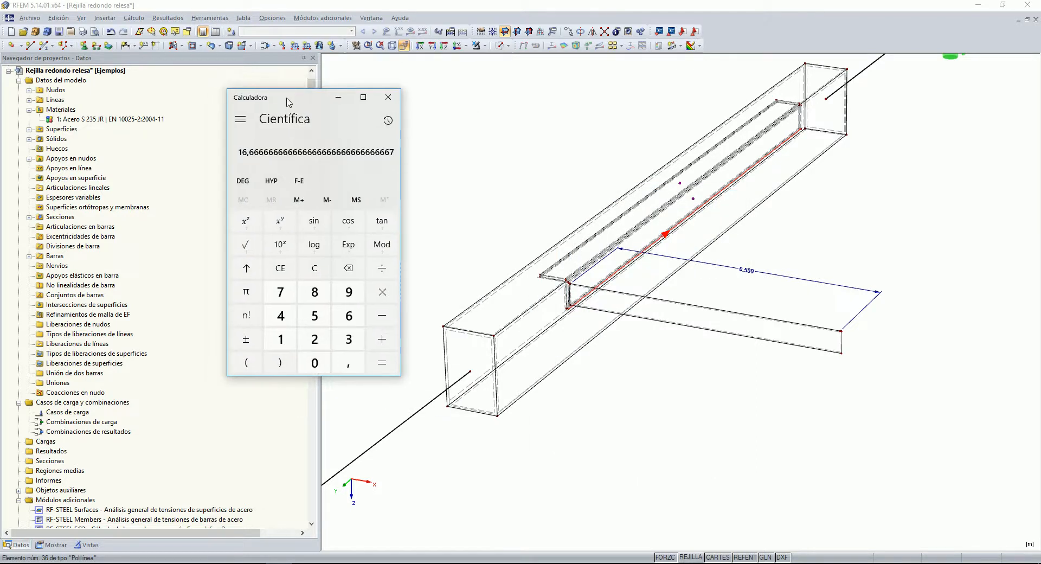
Step: Return to RFEM and delete the length dimension above the plate's upper edge
{"action": "left_click", "coordinate": [337, 101]}
{"action": "middle_click_drag", "start_coordinate": [864, 237], "coordinate": [830, 277], "text": "ctrl"}
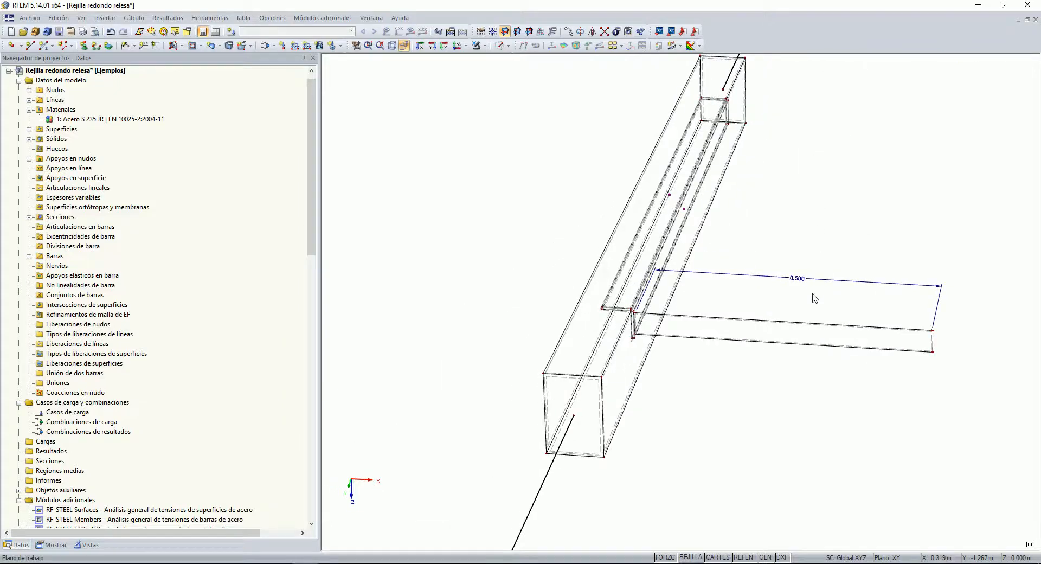
{"action": "left_click_drag", "start_coordinate": [781, 255], "coordinate": [780, 255]}
{"action": "key", "text": "Delete"}
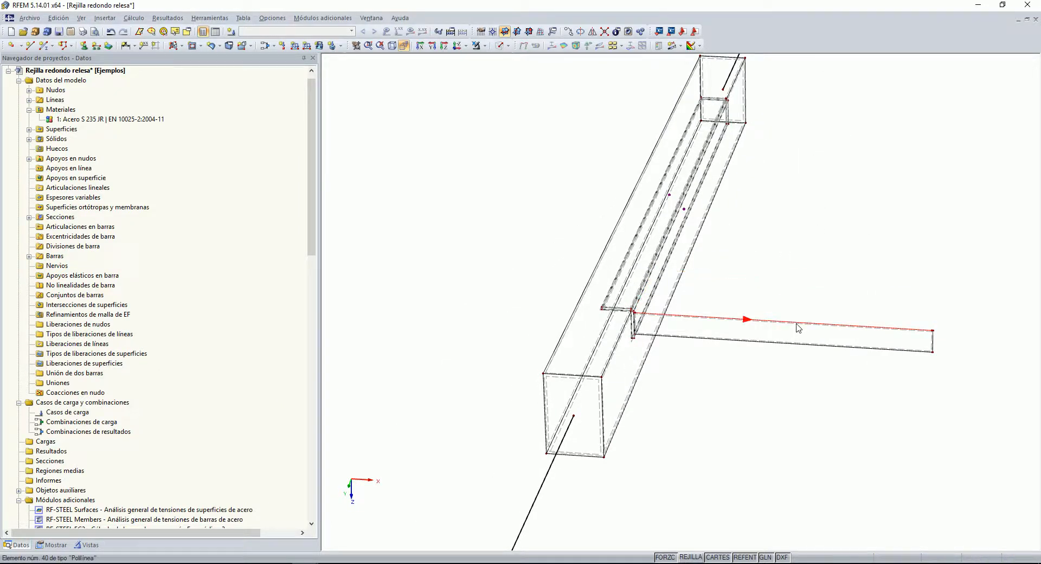
Step: Divide the plate's upper edge, line 40, with new intermediate nodes about 0.03 m apart
{"action": "right_click", "coordinate": [798, 328]}
{"action": "mouse_move", "coordinate": [835, 92]}
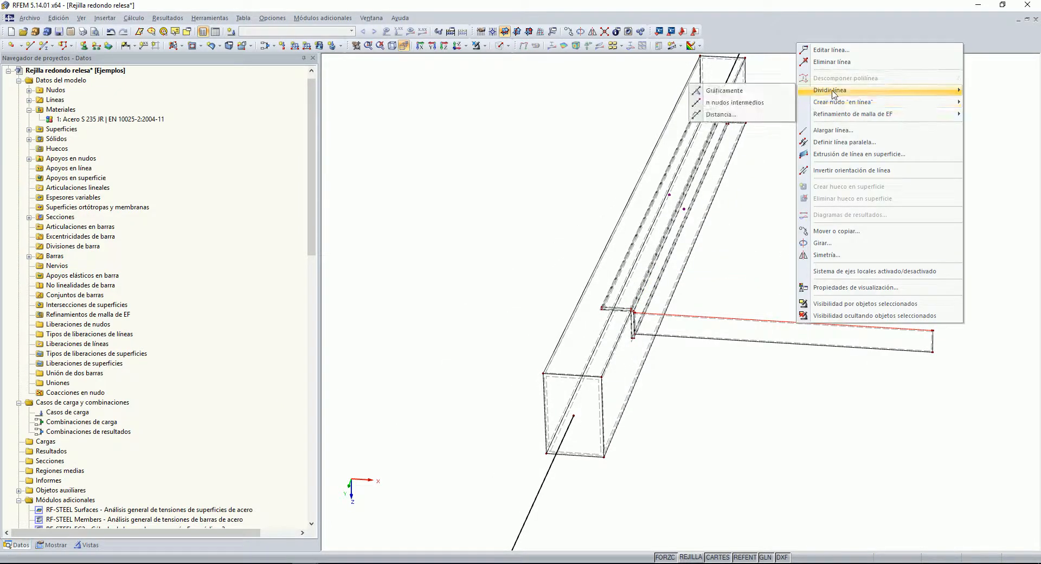
{"action": "left_click", "coordinate": [724, 102]}
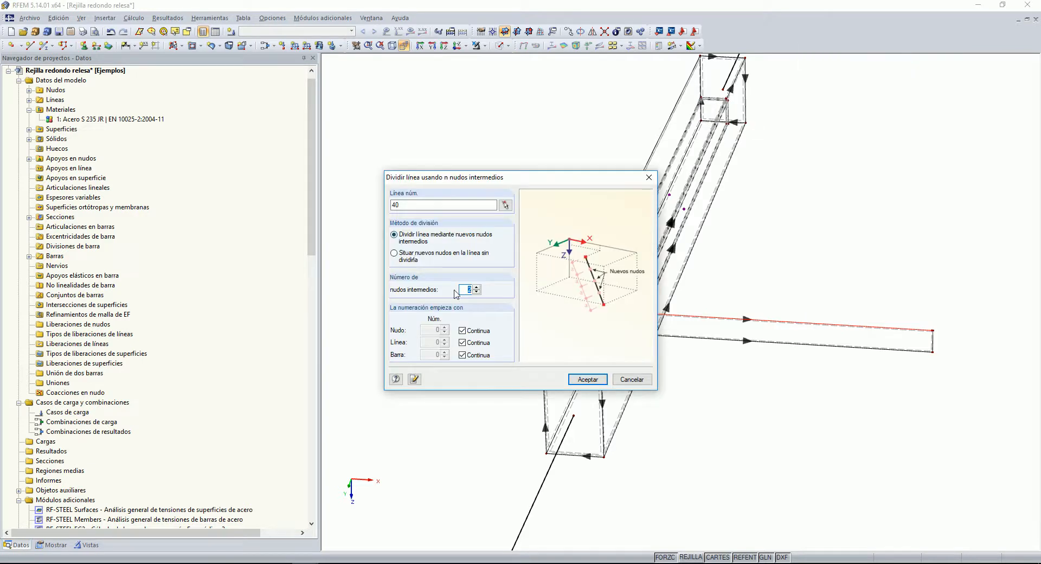
{"action": "left_click", "coordinate": [585, 380]}
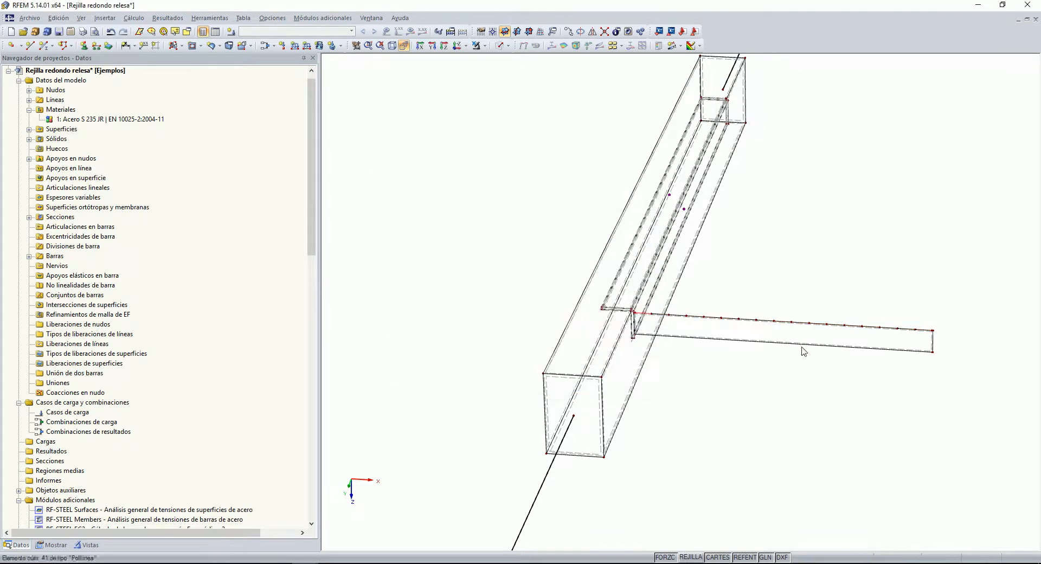
Step: Dimension the spacing between two neighbouring intermediate nodes on the plate's upper edge
{"action": "left_click", "coordinate": [64, 46]}
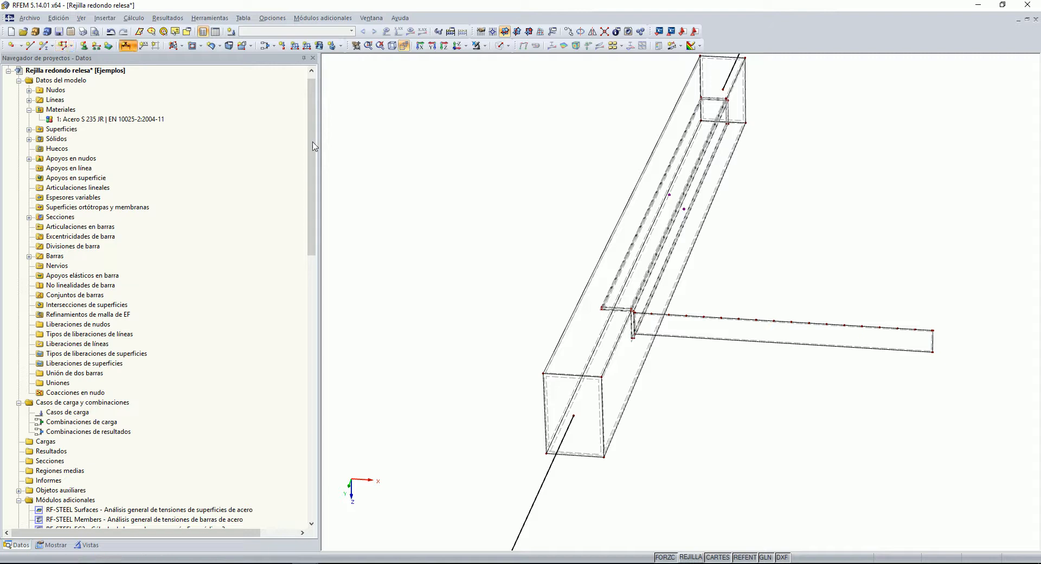
{"action": "scroll", "coordinate": [727, 309], "scroll_direction": "up", "scroll_amount": 4}
{"action": "left_click", "coordinate": [704, 289]}
{"action": "left_click", "coordinate": [742, 292]}
{"action": "left_click", "coordinate": [742, 269]}
{"action": "scroll", "coordinate": [741, 271], "scroll_direction": "up", "scroll_amount": 1}
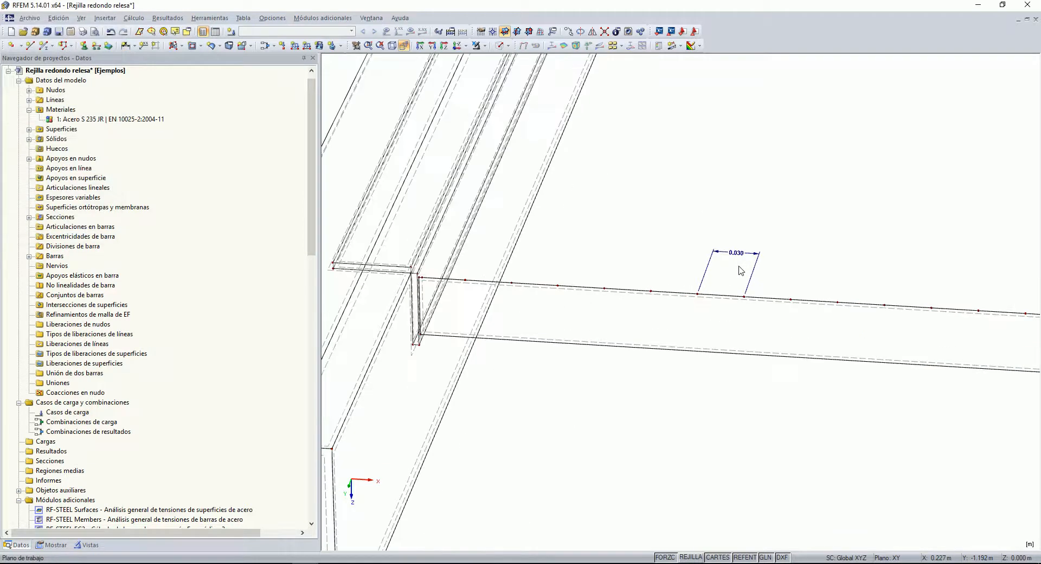
{"action": "scroll", "coordinate": [743, 278], "scroll_direction": "down", "scroll_amount": 1}
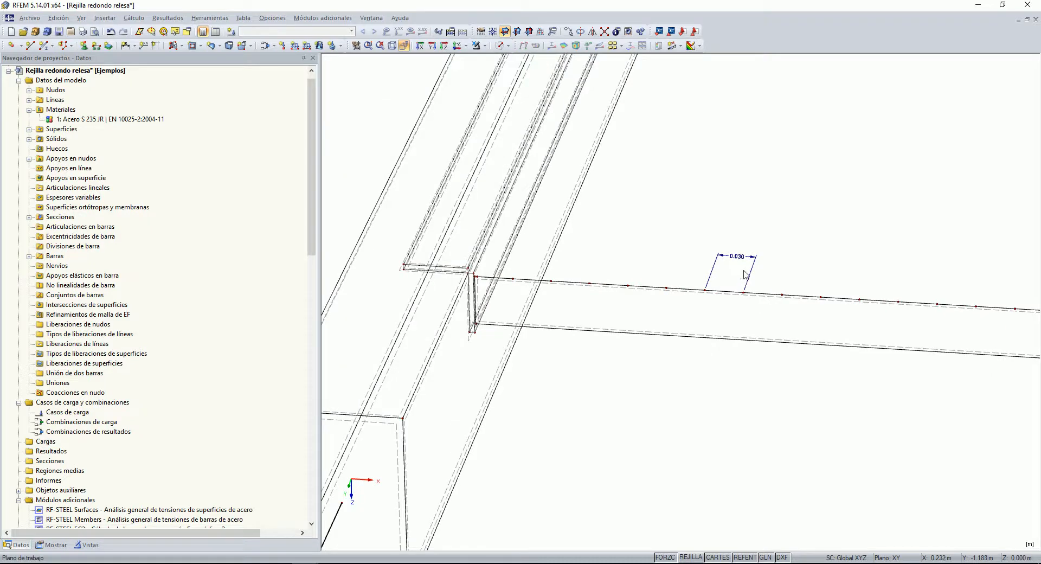
{"action": "scroll", "coordinate": [745, 274], "scroll_direction": "down", "scroll_amount": 5}
{"action": "middle_click_drag", "start_coordinate": [813, 266], "coordinate": [686, 263], "text": "ctrl"}
{"action": "scroll", "coordinate": [687, 260], "scroll_direction": "up", "scroll_amount": 6}
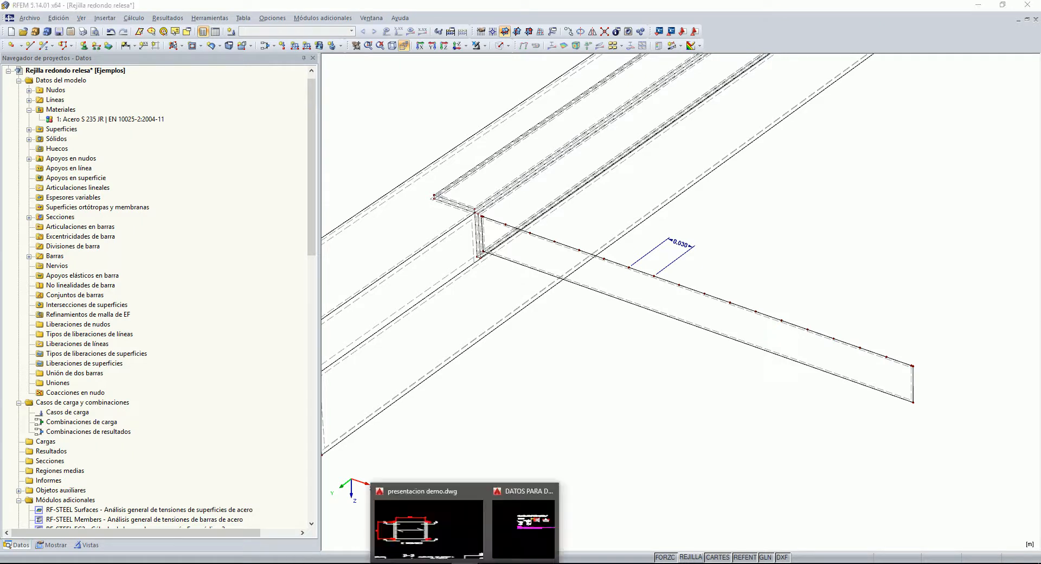
Step: Switch to AutoCAD and examine the crossbars and bearing plate in section B-B of presentacion demo.dwg
{"action": "left_click", "coordinate": [441, 525]}
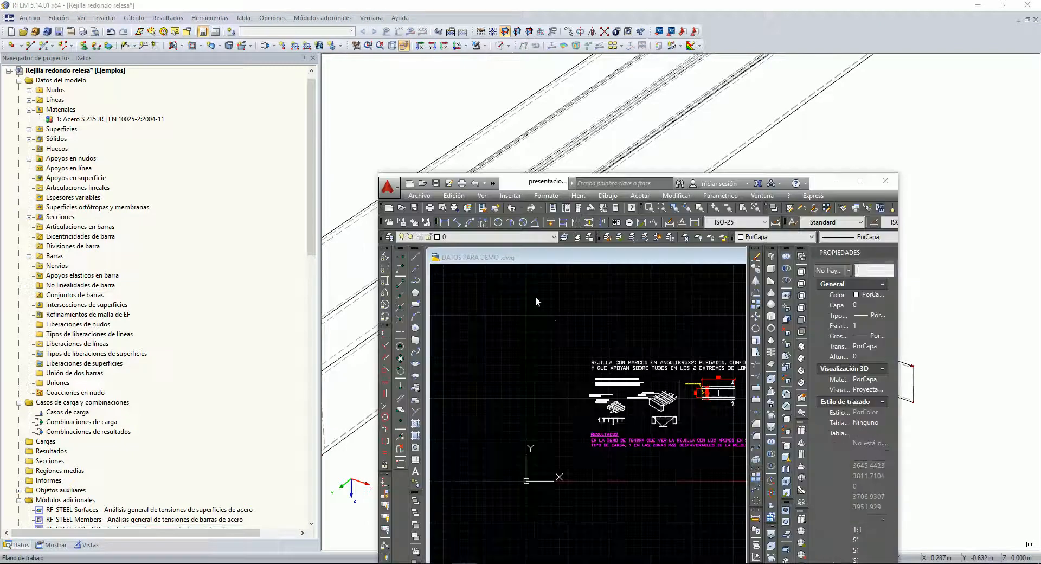
{"action": "left_click", "coordinate": [861, 180]}
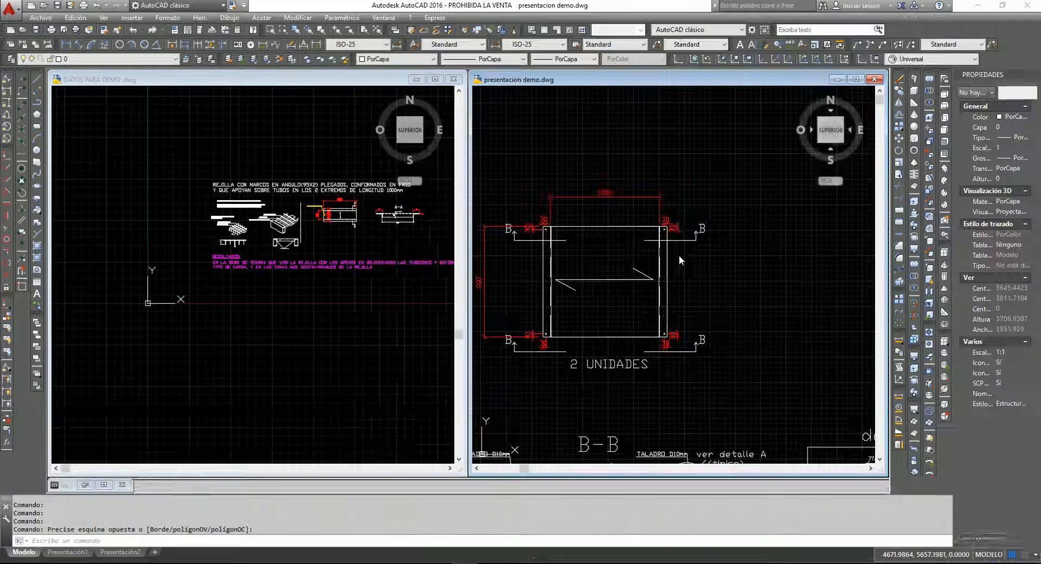
{"action": "scroll", "coordinate": [716, 264], "scroll_direction": "down", "scroll_amount": 5}
{"action": "scroll", "coordinate": [744, 333], "scroll_direction": "up", "scroll_amount": 6}
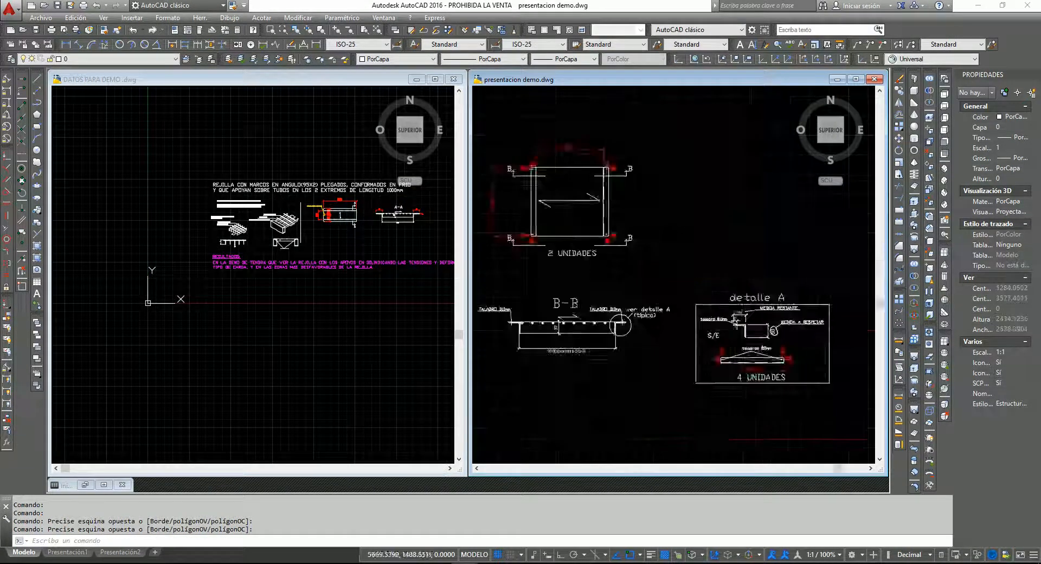
{"action": "middle_click_drag", "start_coordinate": [689, 319], "coordinate": [853, 321]}
{"action": "scroll", "coordinate": [718, 307], "scroll_direction": "down", "scroll_amount": 2}
{"action": "scroll", "coordinate": [533, 288], "scroll_direction": "up", "scroll_amount": 4}
{"action": "scroll", "coordinate": [678, 285], "scroll_direction": "down", "scroll_amount": 2}
{"action": "middle_click_drag", "start_coordinate": [761, 212], "coordinate": [722, 212]}
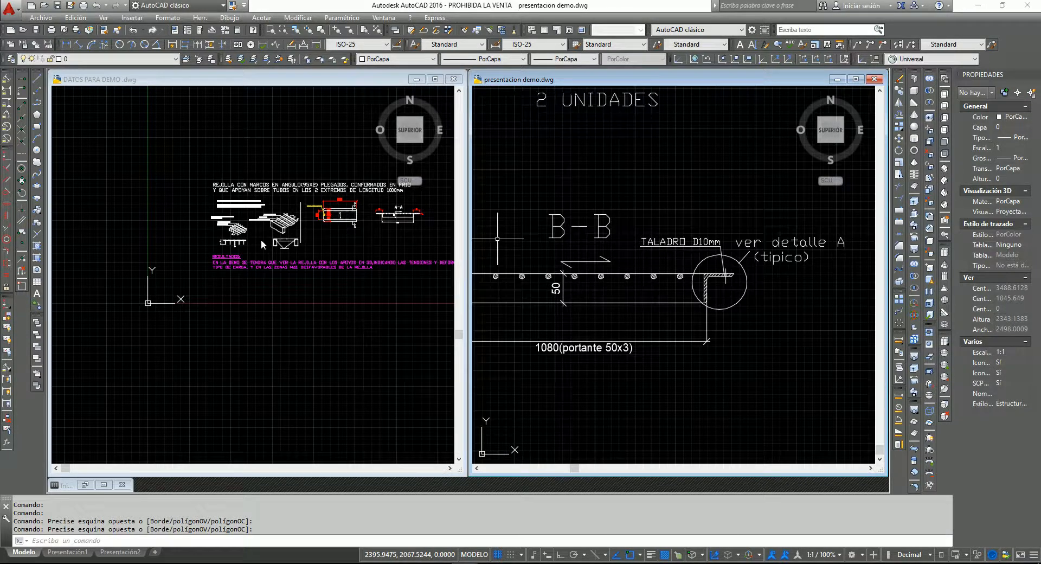
Step: Examine section A-A, the square bar and flat bar sizes, and the material and load notes in DATOS PARA DEMO .dwg
{"action": "left_click", "coordinate": [401, 201]}
{"action": "scroll", "coordinate": [401, 200], "scroll_direction": "up", "scroll_amount": 8}
{"action": "scroll", "coordinate": [400, 228], "scroll_direction": "up", "scroll_amount": 4}
{"action": "middle_click_drag", "start_coordinate": [260, 275], "coordinate": [360, 171]}
{"action": "scroll", "coordinate": [365, 178], "scroll_direction": "down", "scroll_amount": 2}
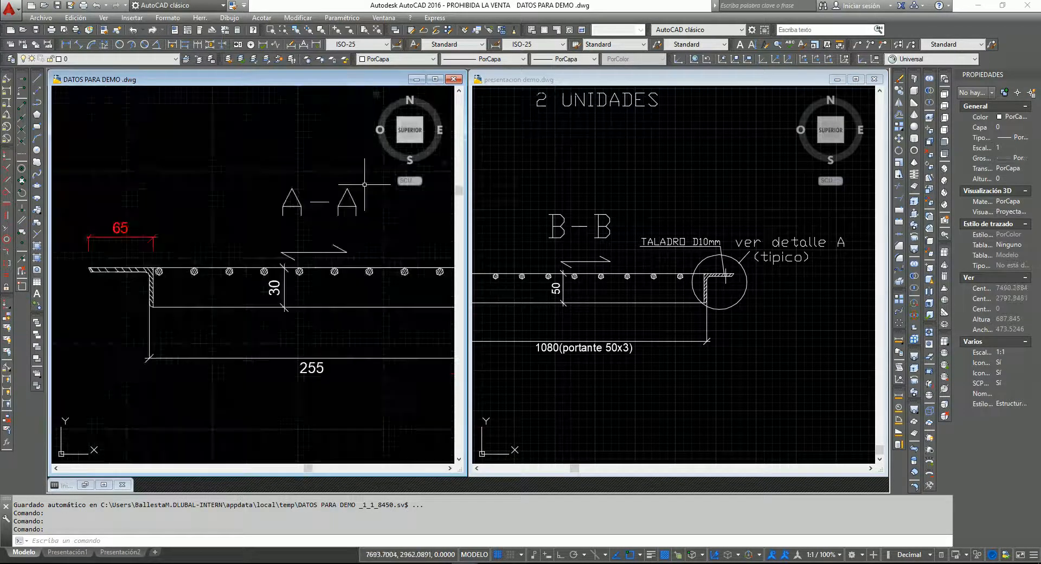
{"action": "scroll", "coordinate": [215, 273], "scroll_direction": "down", "scroll_amount": 5}
{"action": "middle_click_drag", "start_coordinate": [216, 272], "coordinate": [362, 248]}
{"action": "scroll", "coordinate": [312, 305], "scroll_direction": "down", "scroll_amount": 2}
{"action": "scroll", "coordinate": [151, 291], "scroll_direction": "up", "scroll_amount": 6}
{"action": "middle_click_drag", "start_coordinate": [153, 291], "coordinate": [249, 322]}
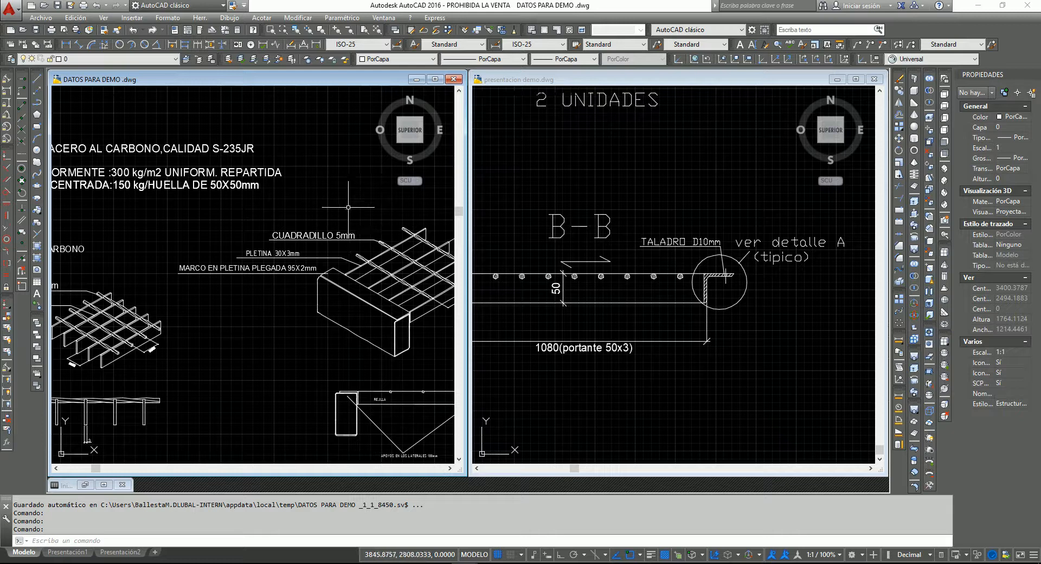
{"action": "middle_click_drag", "start_coordinate": [348, 206], "coordinate": [296, 222]}
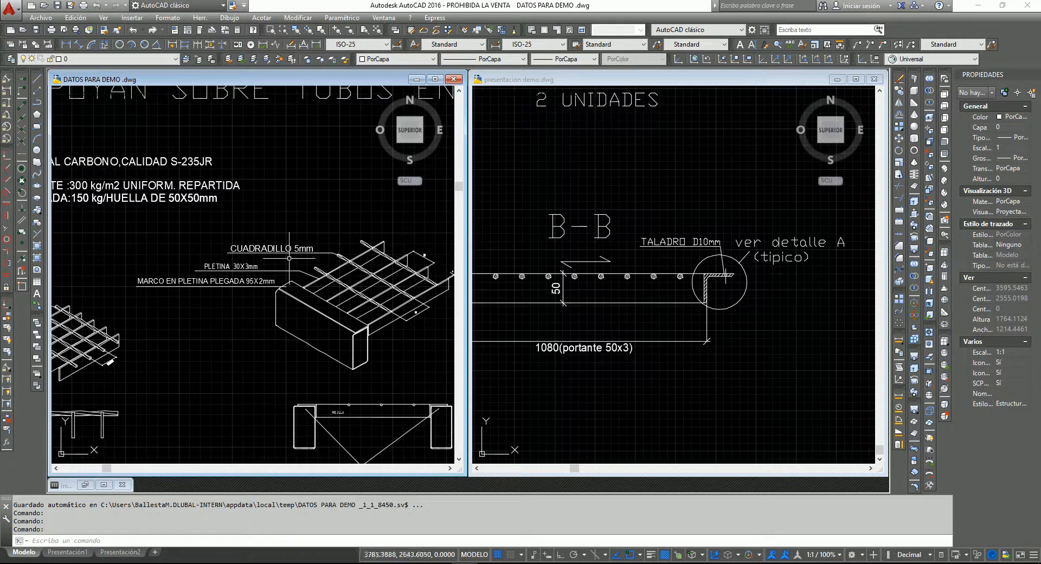
{"action": "mouse_move", "coordinate": [204, 248]}
{"action": "middle_mouse_down"}
{"action": "mouse_move", "coordinate": [345, 250]}
{"action": "mouse_move", "coordinate": [327, 278]}
{"action": "mouse_move", "coordinate": [349, 203]}
{"action": "middle_mouse_up"}
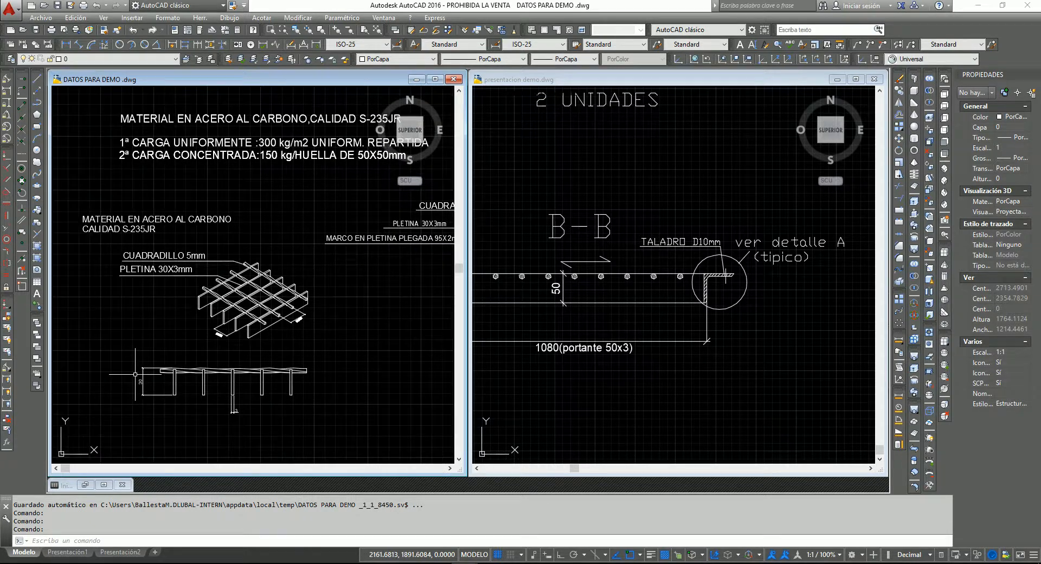
Step: Return to RFEM and delete the node spacing dimension above the plate's upper edge
{"action": "left_click", "coordinate": [971, 8]}
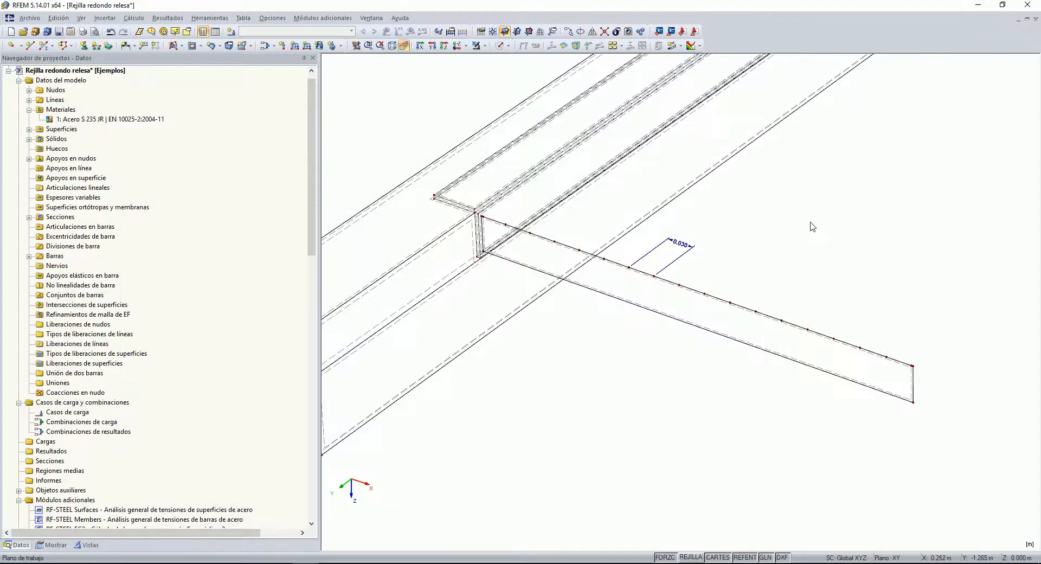
{"action": "scroll", "coordinate": [800, 244], "scroll_direction": "down", "scroll_amount": 3}
{"action": "middle_click_drag", "start_coordinate": [834, 364], "coordinate": [679, 347]}
{"action": "scroll", "coordinate": [644, 369], "scroll_direction": "down", "scroll_amount": 3}
{"action": "scroll", "coordinate": [590, 287], "scroll_direction": "up", "scroll_amount": 2}
{"action": "scroll", "coordinate": [591, 287], "scroll_direction": "up", "scroll_amount": 4}
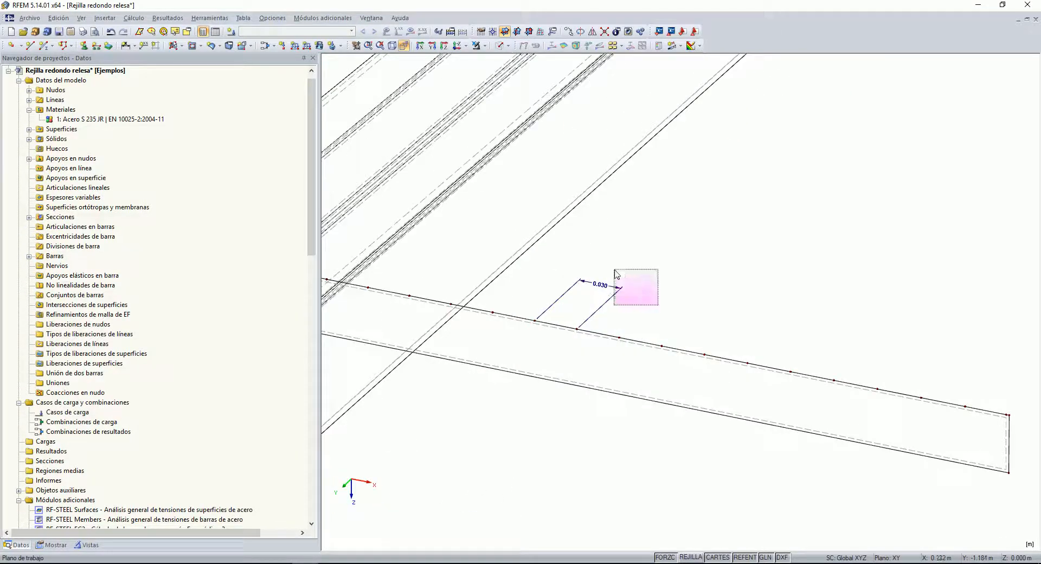
{"action": "scroll", "coordinate": [684, 272], "scroll_direction": "down", "scroll_amount": 3}
{"action": "middle_click_drag", "start_coordinate": [593, 317], "coordinate": [550, 304], "text": "ctrl"}
{"action": "scroll", "coordinate": [492, 291], "scroll_direction": "up", "scroll_amount": 4}
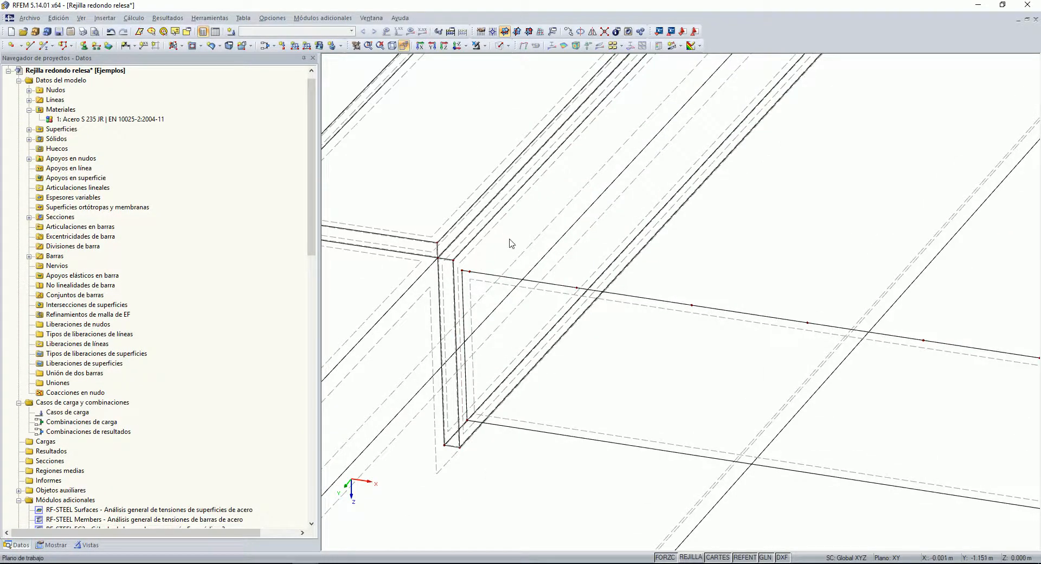
Step: Copy the bearing plate with its edge lines and nodes 20 times at -0.030 m in Y, without new surfaces between lines and copies
{"action": "scroll", "coordinate": [519, 309], "scroll_direction": "down", "scroll_amount": 2}
{"action": "middle_click_drag", "start_coordinate": [522, 318], "coordinate": [504, 308], "text": "ctrl"}
{"action": "scroll", "coordinate": [520, 320], "scroll_direction": "down", "scroll_amount": 4}
{"action": "scroll", "coordinate": [729, 329], "scroll_direction": "up", "scroll_amount": 2}
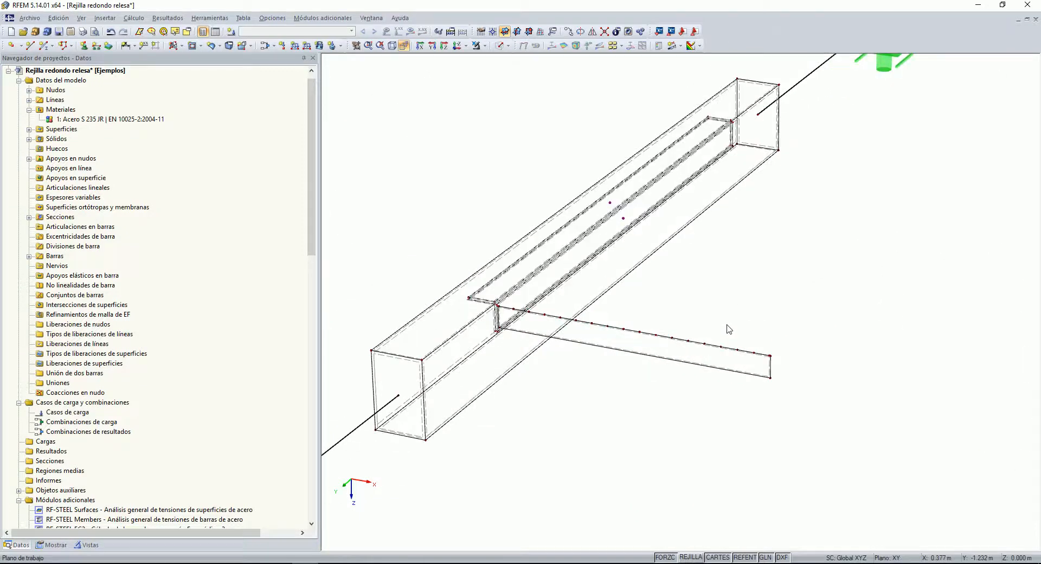
{"action": "middle_click_drag", "start_coordinate": [747, 412], "coordinate": [499, 361], "text": "ctrl"}
{"action": "scroll", "coordinate": [480, 266], "scroll_direction": "up", "scroll_amount": 2}
{"action": "scroll", "coordinate": [444, 230], "scroll_direction": "up", "scroll_amount": 2}
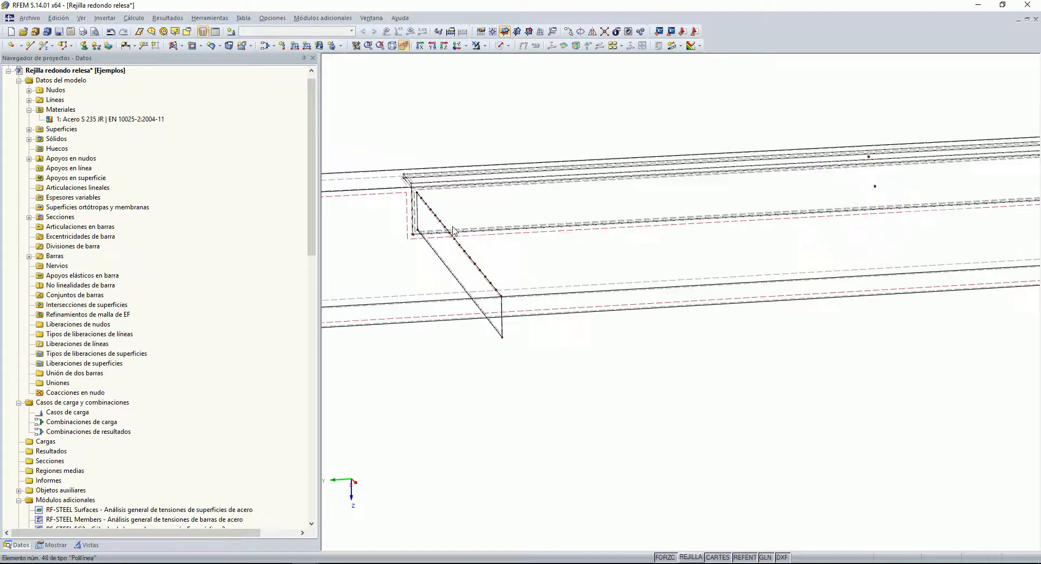
{"action": "scroll", "coordinate": [415, 217], "scroll_direction": "up", "scroll_amount": 5}
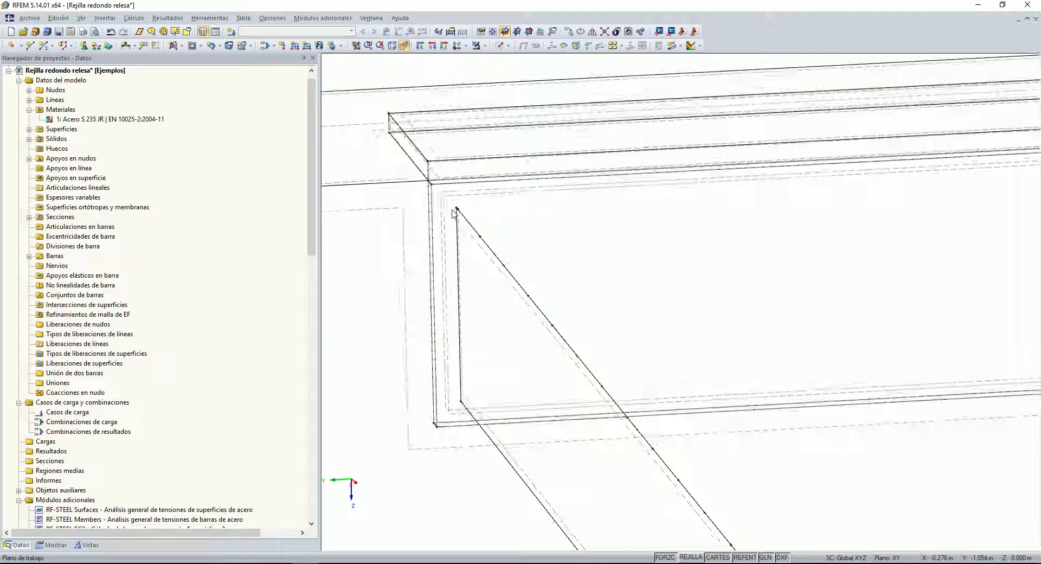
{"action": "scroll", "coordinate": [455, 210], "scroll_direction": "up", "scroll_amount": 1}
{"action": "left_click_drag", "start_coordinate": [458, 211], "coordinate": [478, 487]}
{"action": "left_click", "coordinate": [496, 256], "text": "ctrl"}
{"action": "scroll", "coordinate": [488, 295], "scroll_direction": "down", "scroll_amount": 5}
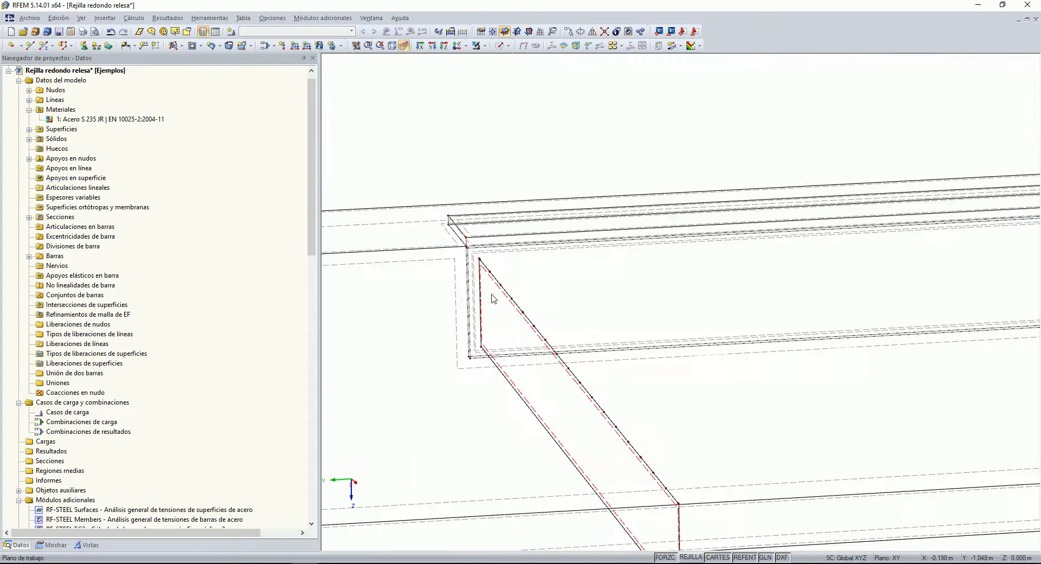
{"action": "left_click", "coordinate": [421, 46]}
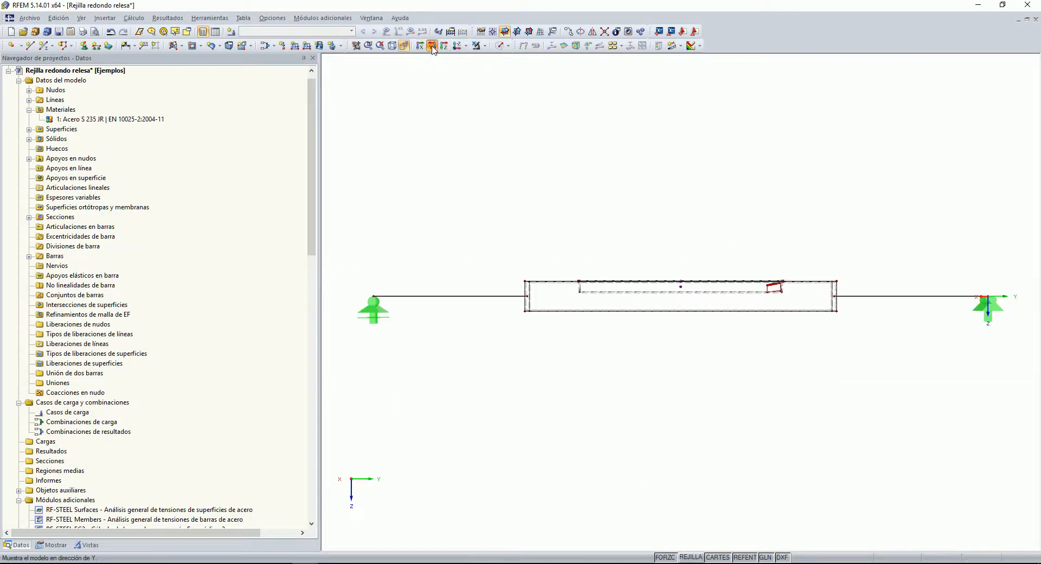
{"action": "left_click", "coordinate": [432, 46]}
{"action": "left_click", "coordinate": [421, 46]}
{"action": "scroll", "coordinate": [876, 332], "scroll_direction": "up", "scroll_amount": 5}
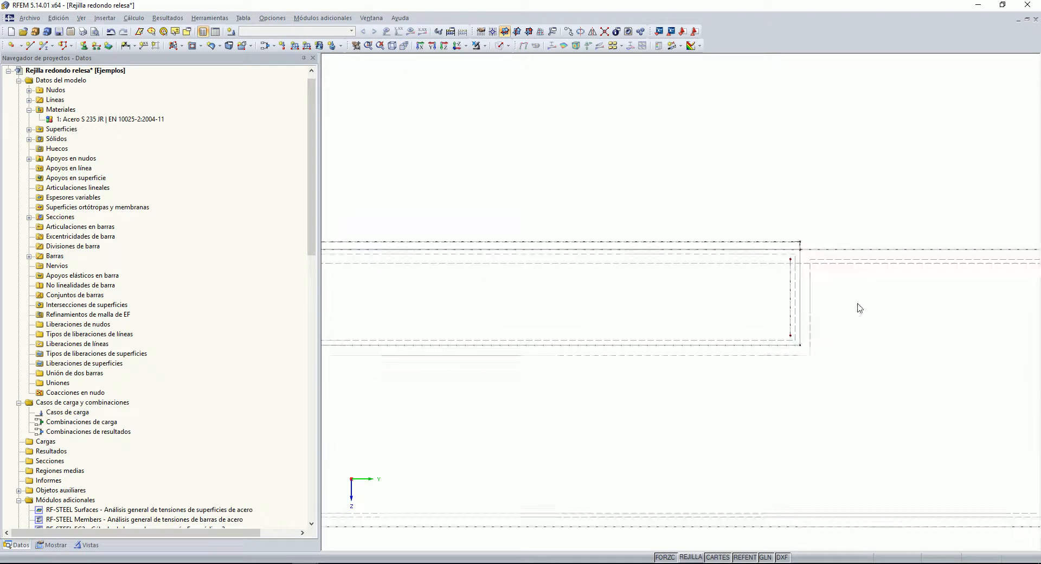
{"action": "scroll", "coordinate": [724, 263], "scroll_direction": "up", "scroll_amount": 2}
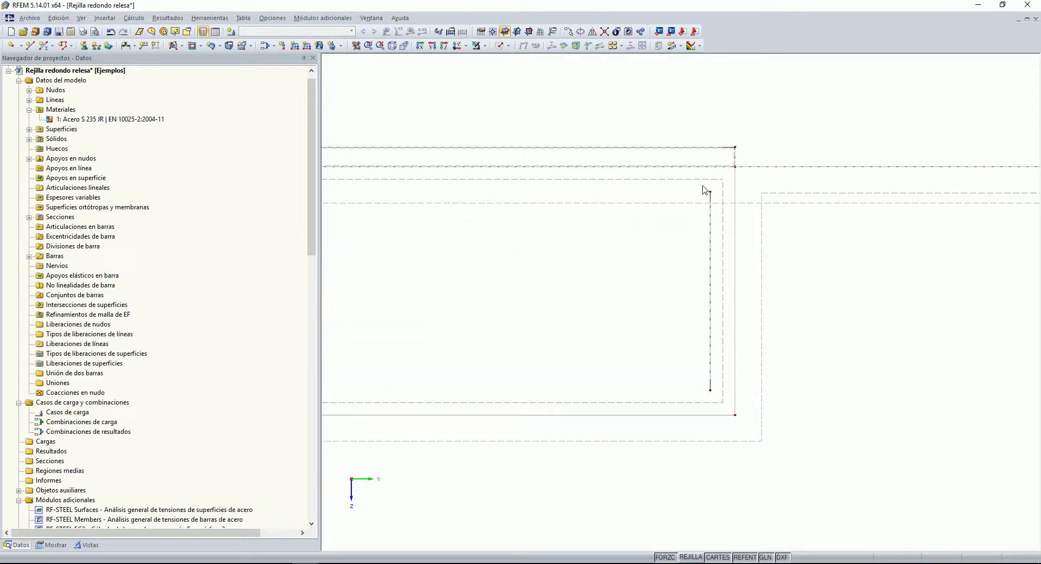
{"action": "right_click", "coordinate": [710, 388]}
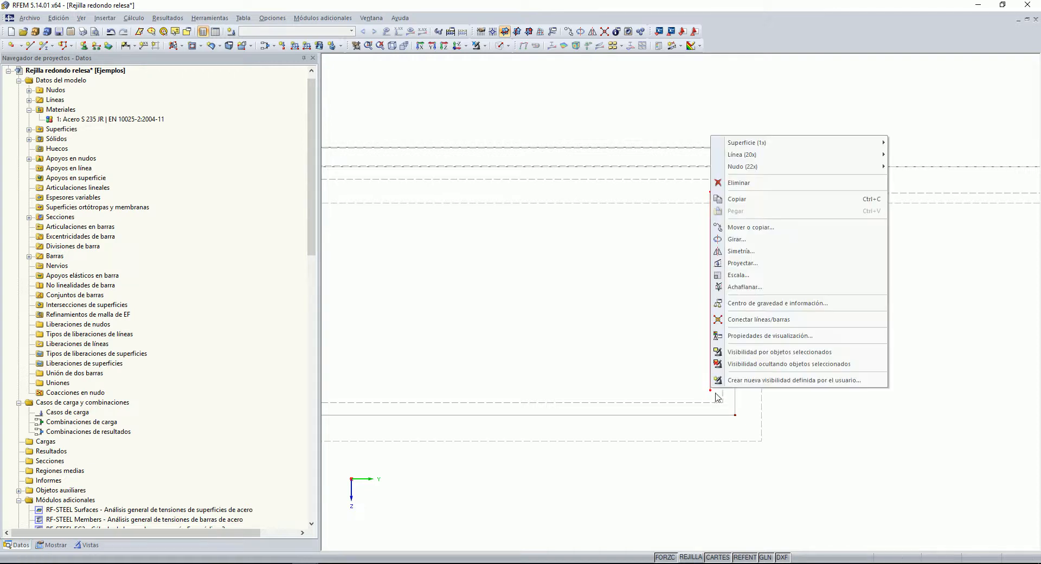
{"action": "left_click", "coordinate": [751, 227]}
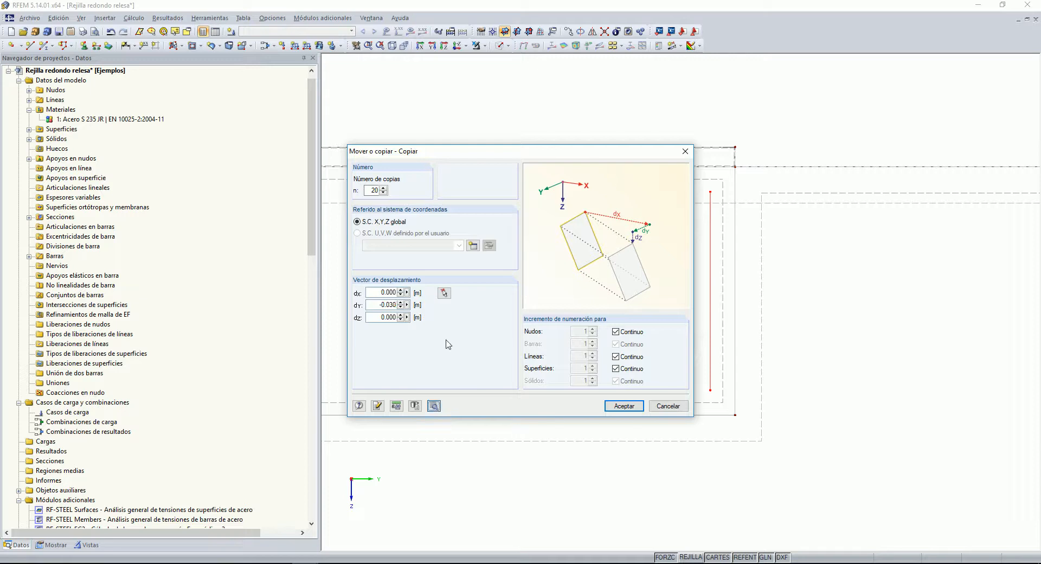
{"action": "left_click", "coordinate": [358, 244]}
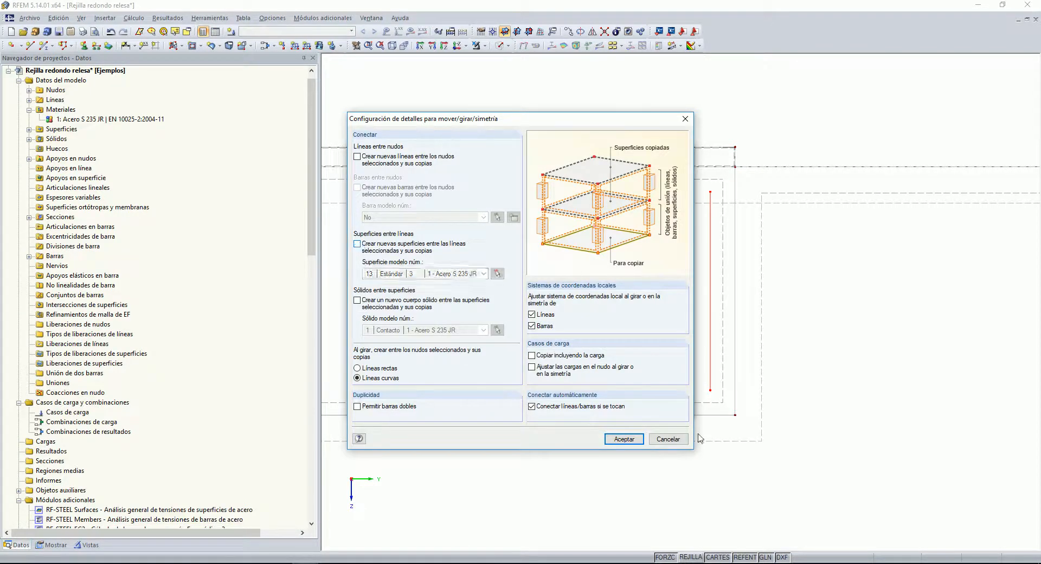
{"action": "left_click", "coordinate": [624, 440]}
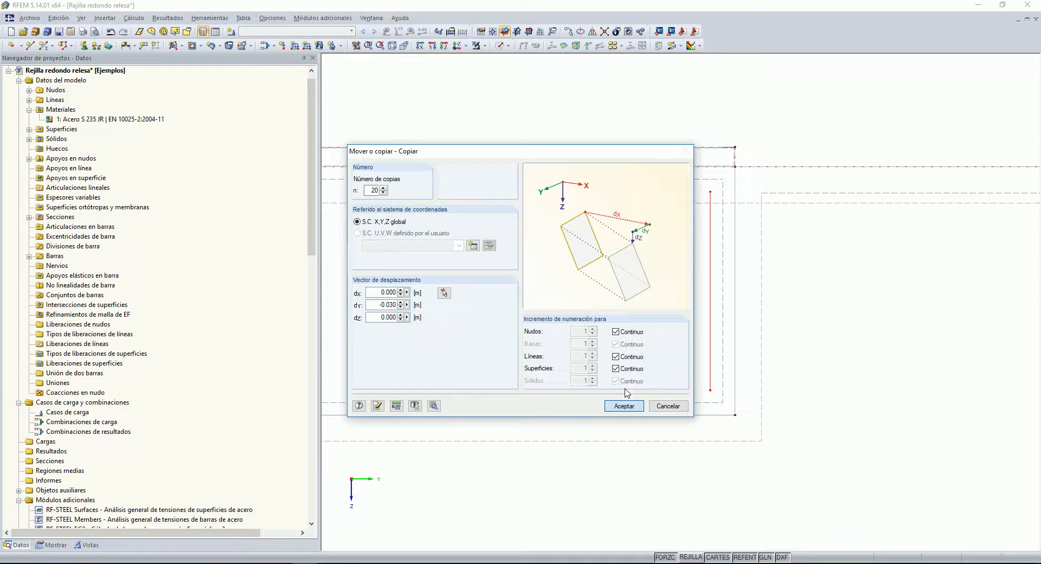
Step: Copy the last bearing plate of the row another 20 times at -0.030 m in Y
{"action": "scroll", "coordinate": [632, 385], "scroll_direction": "down", "scroll_amount": 10}
{"action": "scroll", "coordinate": [523, 376], "scroll_direction": "up", "scroll_amount": 2}
{"action": "middle_click_drag", "start_coordinate": [472, 373], "coordinate": [621, 378]}
{"action": "middle_click_drag", "start_coordinate": [622, 378], "coordinate": [856, 439], "text": "ctrl"}
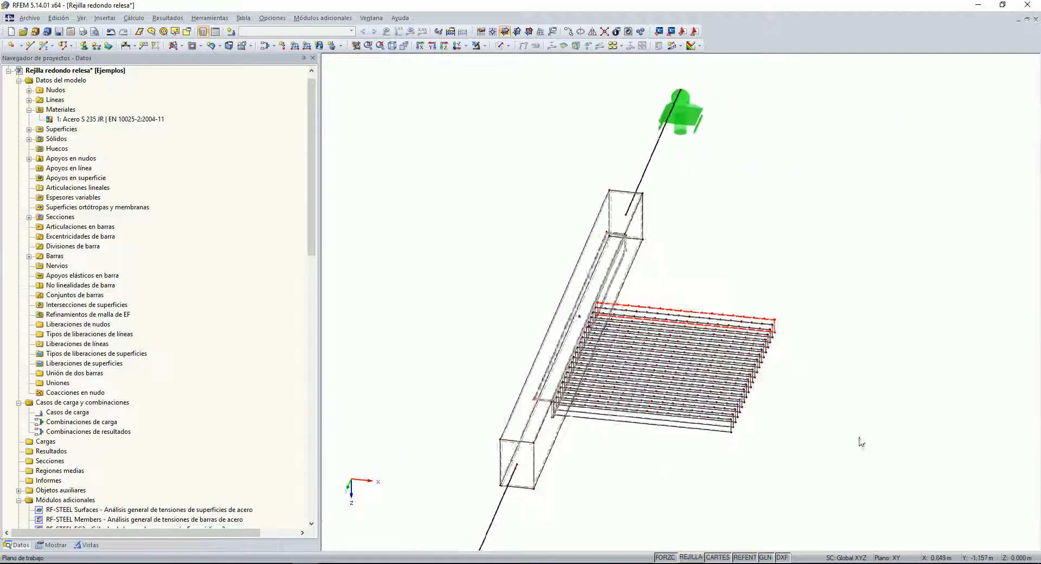
{"action": "scroll", "coordinate": [855, 386], "scroll_direction": "up", "scroll_amount": 2}
{"action": "middle_click_drag", "start_coordinate": [879, 355], "coordinate": [578, 364], "text": "ctrl"}
{"action": "scroll", "coordinate": [563, 380], "scroll_direction": "up", "scroll_amount": 5}
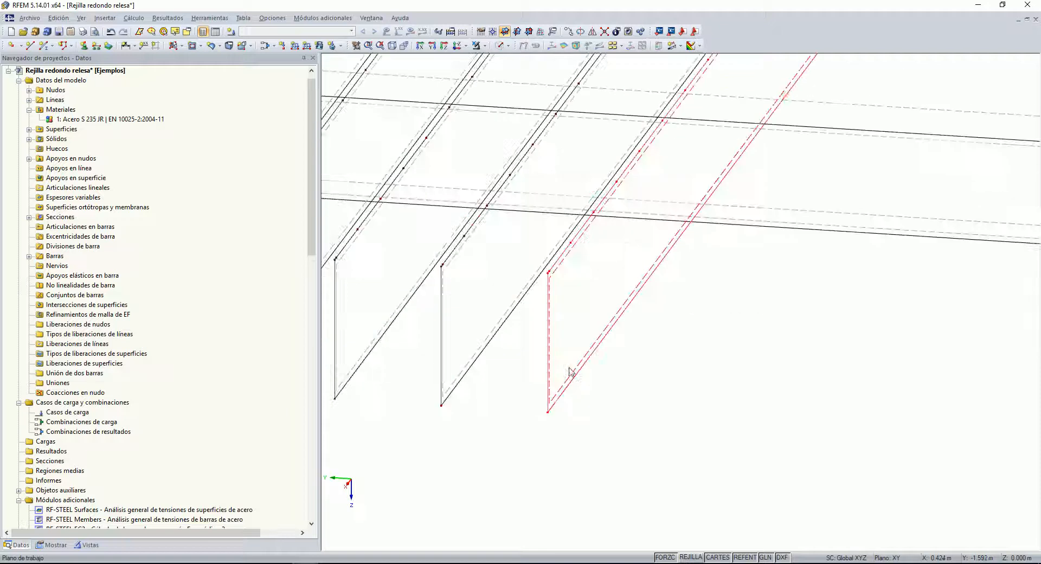
{"action": "right_click", "coordinate": [562, 386]}
{"action": "left_click", "coordinate": [601, 225]}
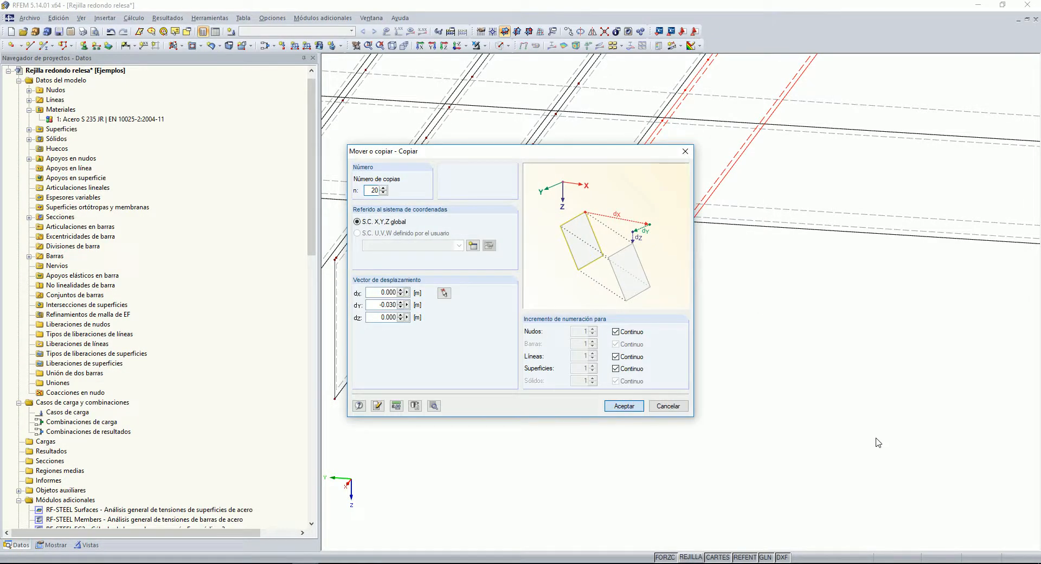
{"action": "left_click", "coordinate": [624, 406]}
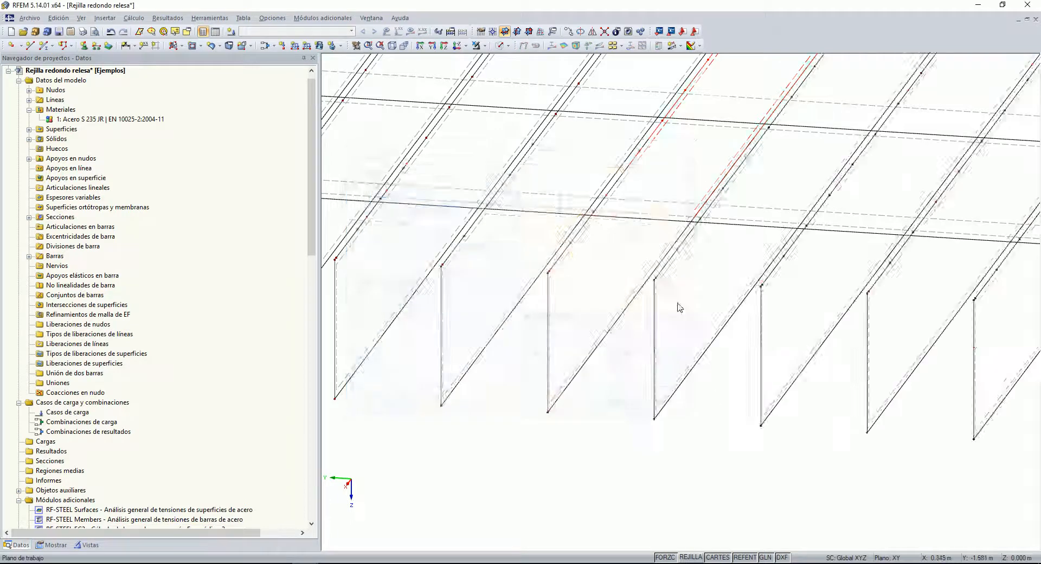
Step: Check the row against the end of the edge angle and undo the second set of 20 plate copies
{"action": "scroll", "coordinate": [721, 406], "scroll_direction": "down", "scroll_amount": 5}
{"action": "middle_click_drag", "start_coordinate": [821, 428], "coordinate": [586, 365], "text": "ctrl"}
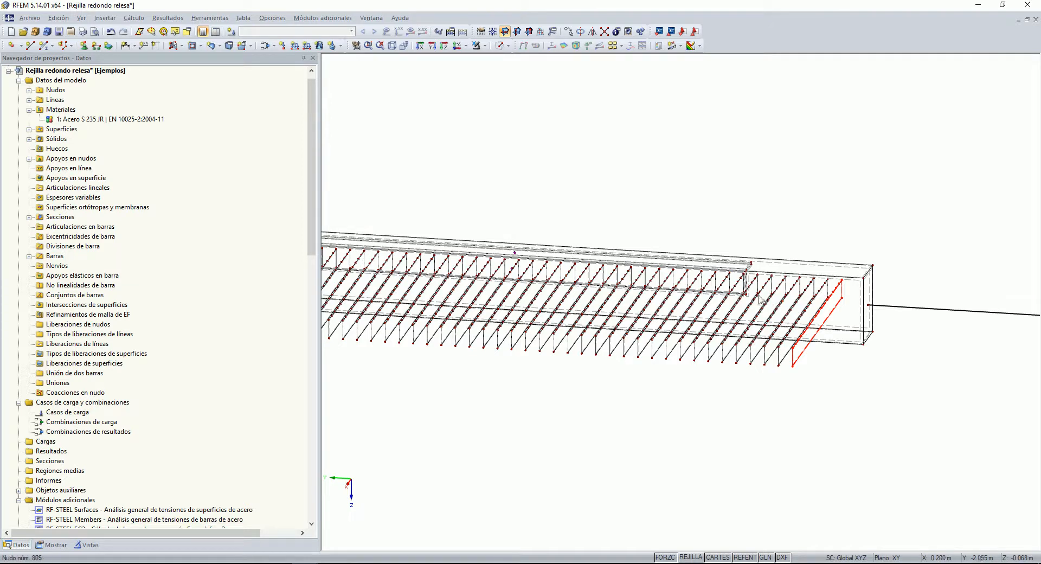
{"action": "scroll", "coordinate": [740, 270], "scroll_direction": "up", "scroll_amount": 4}
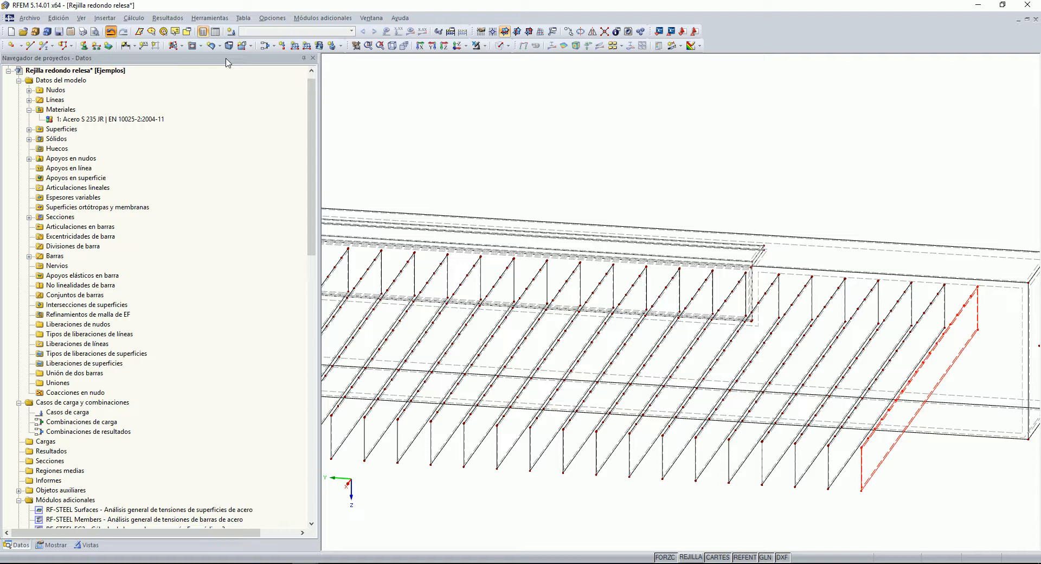
{"action": "scroll", "coordinate": [672, 290], "scroll_direction": "down", "scroll_amount": 4}
Step: Copy the last remaining bearing plate 13 times at -0.030 m in Y to extend the row along the edge angle
{"action": "scroll", "coordinate": [526, 341], "scroll_direction": "up", "scroll_amount": 6}
{"action": "scroll", "coordinate": [495, 358], "scroll_direction": "up", "scroll_amount": 4}
{"action": "right_click", "coordinate": [495, 357]}
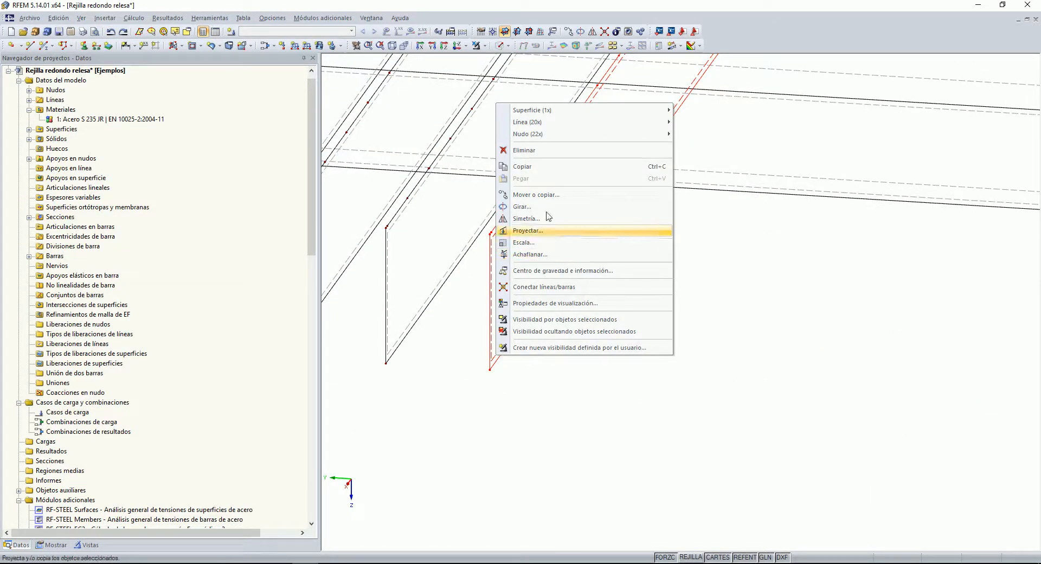
{"action": "left_click", "coordinate": [539, 195]}
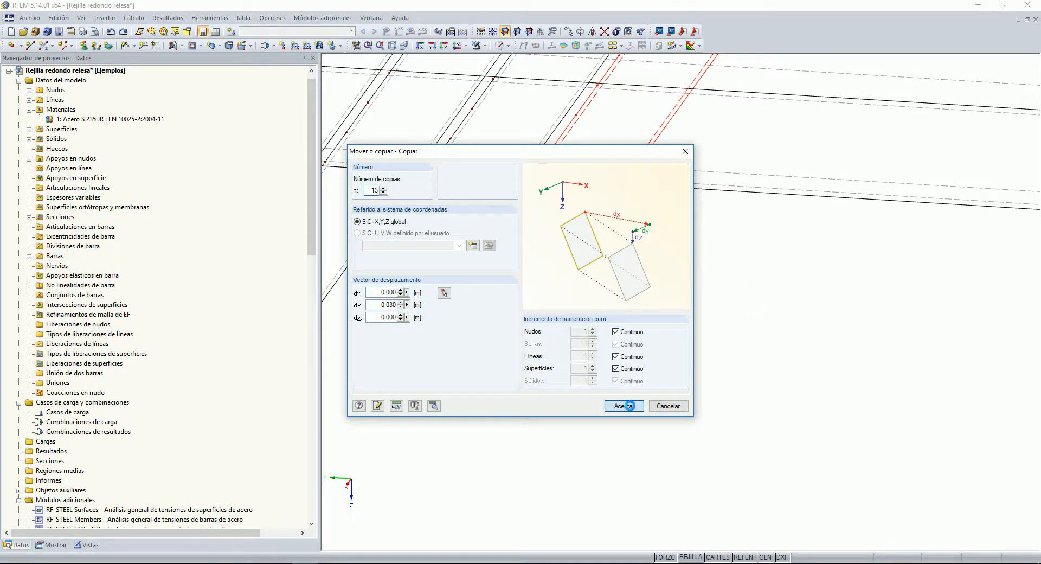
{"action": "left_click", "coordinate": [626, 405]}
{"action": "scroll", "coordinate": [631, 411], "scroll_direction": "down", "scroll_amount": 10}
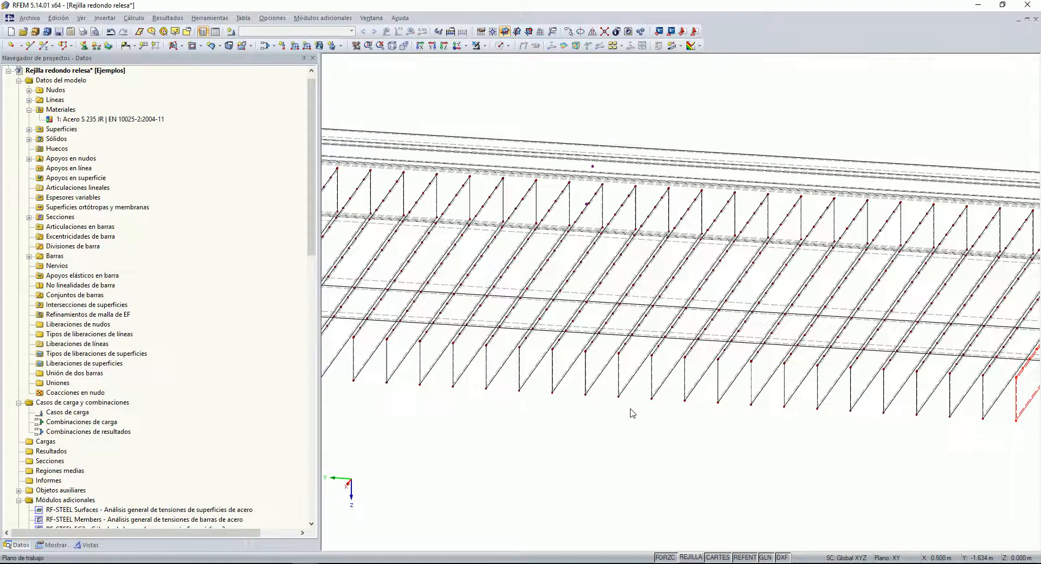
Step: Start a new member with a solid round cross-section of 4 mm diameter in Acero S 235 JR
{"action": "middle_click_drag", "start_coordinate": [596, 446], "coordinate": [553, 474], "text": "ctrl"}
{"action": "left_click", "coordinate": [45, 46]}
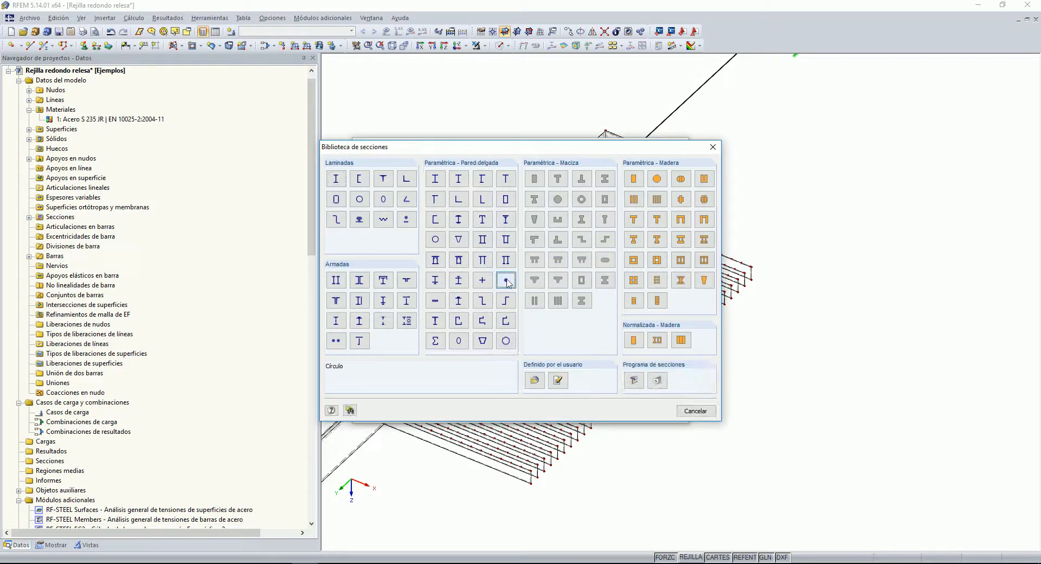
{"action": "left_click", "coordinate": [507, 281]}
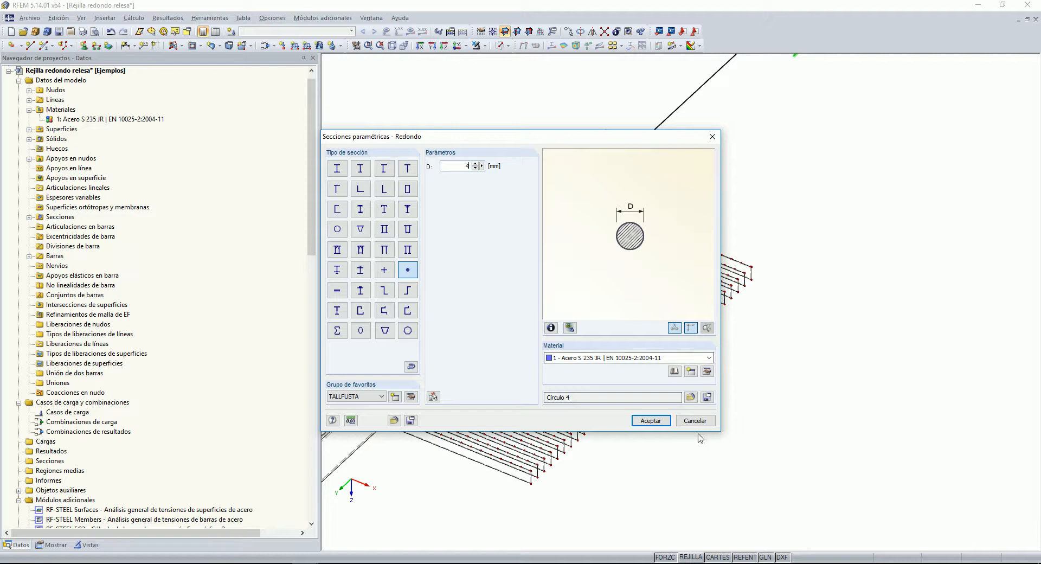
{"action": "left_click", "coordinate": [662, 423]}
{"action": "left_click", "coordinate": [619, 414]}
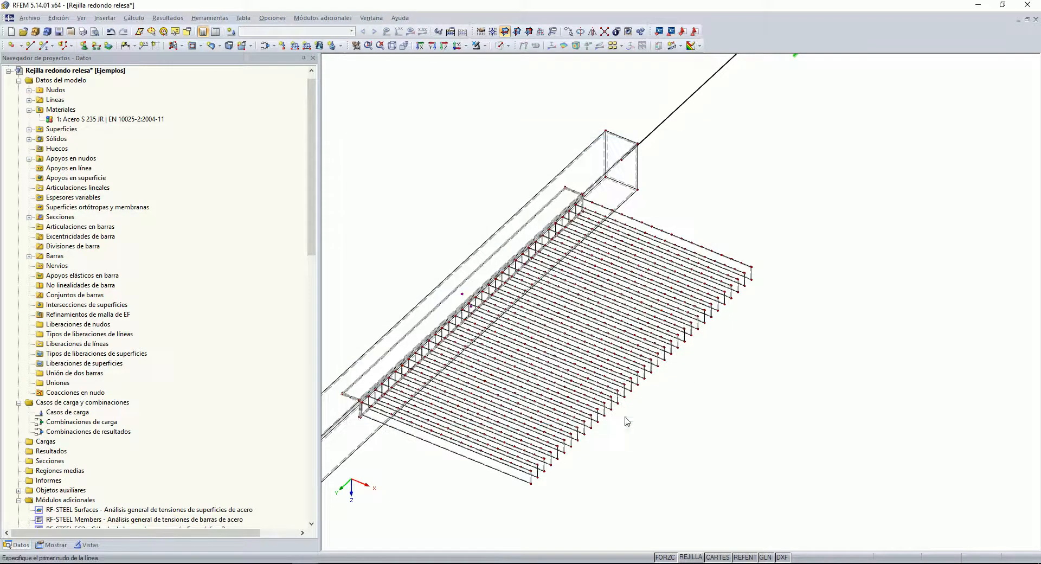
Step: Draw the round bar across all the plates' upper edges, through the nodes nearest their free ends, from the first plate to the last
{"action": "middle_click_drag", "start_coordinate": [602, 487], "coordinate": [643, 437], "text": "ctrl"}
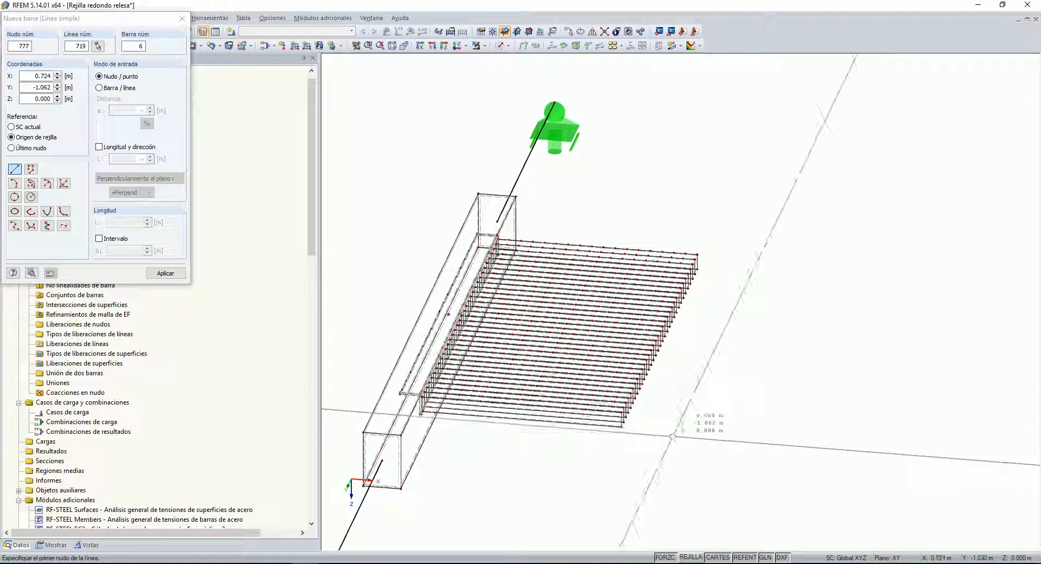
{"action": "scroll", "coordinate": [644, 437], "scroll_direction": "up", "scroll_amount": 4}
{"action": "scroll", "coordinate": [671, 385], "scroll_direction": "up", "scroll_amount": 6}
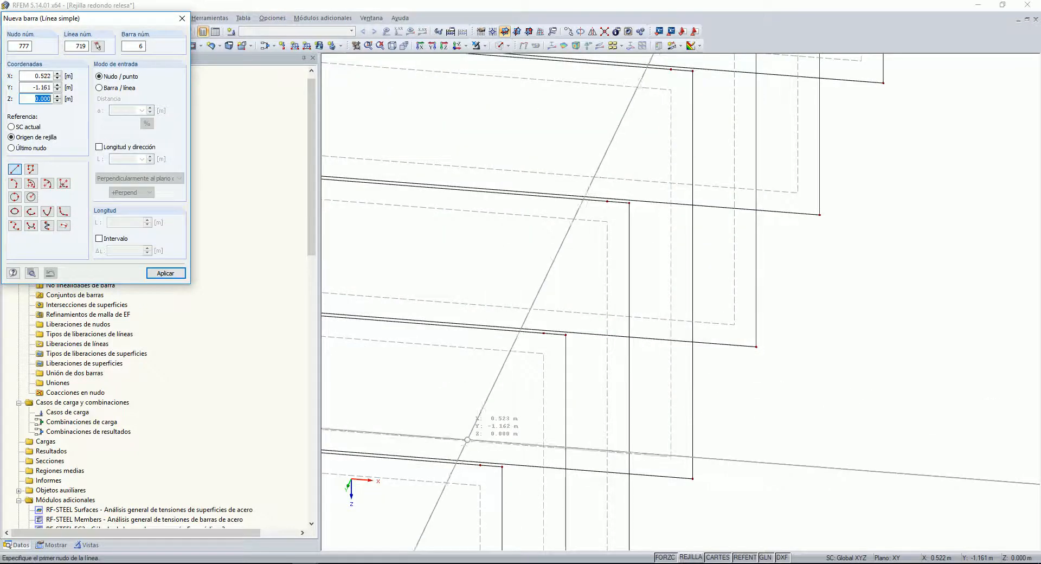
{"action": "left_click", "coordinate": [481, 464]}
{"action": "scroll", "coordinate": [597, 325], "scroll_direction": "down", "scroll_amount": 4}
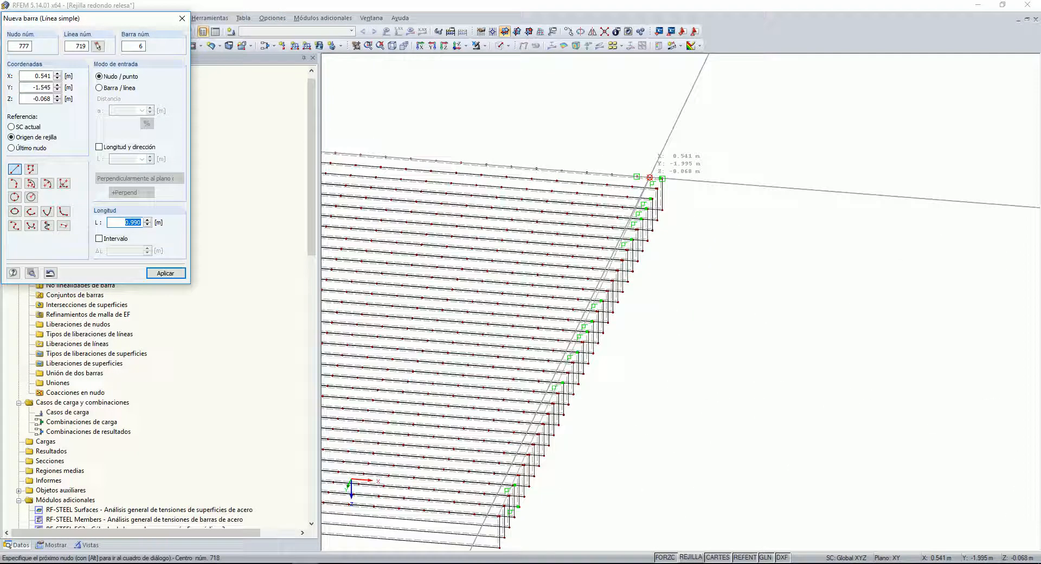
{"action": "scroll", "coordinate": [667, 187], "scroll_direction": "up", "scroll_amount": 2}
{"action": "left_click", "coordinate": [662, 239]}
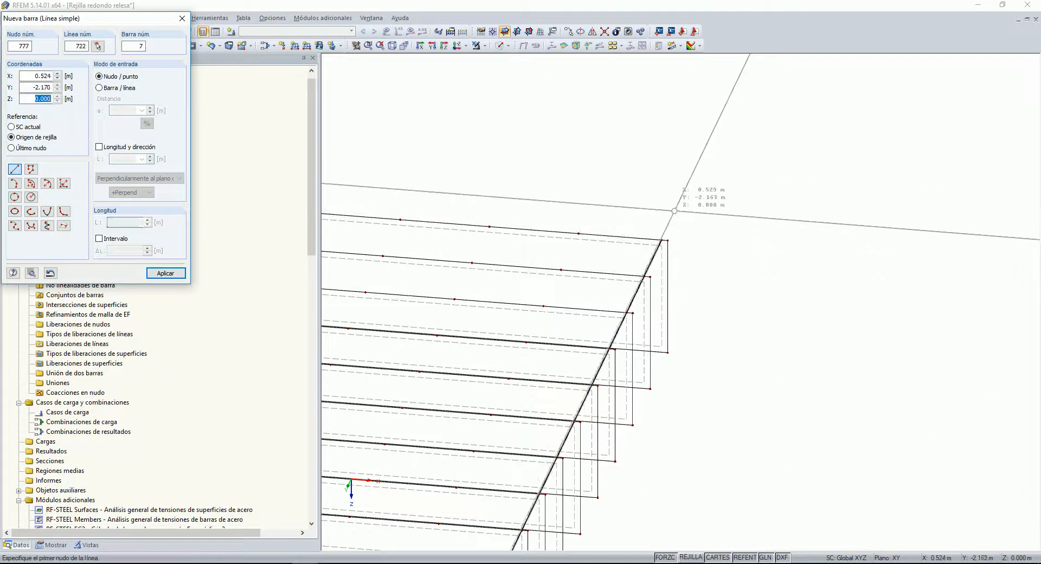
{"action": "right_click", "coordinate": [676, 210]}
{"action": "scroll", "coordinate": [632, 295], "scroll_direction": "up", "scroll_amount": 2}
{"action": "right_click", "coordinate": [631, 307]}
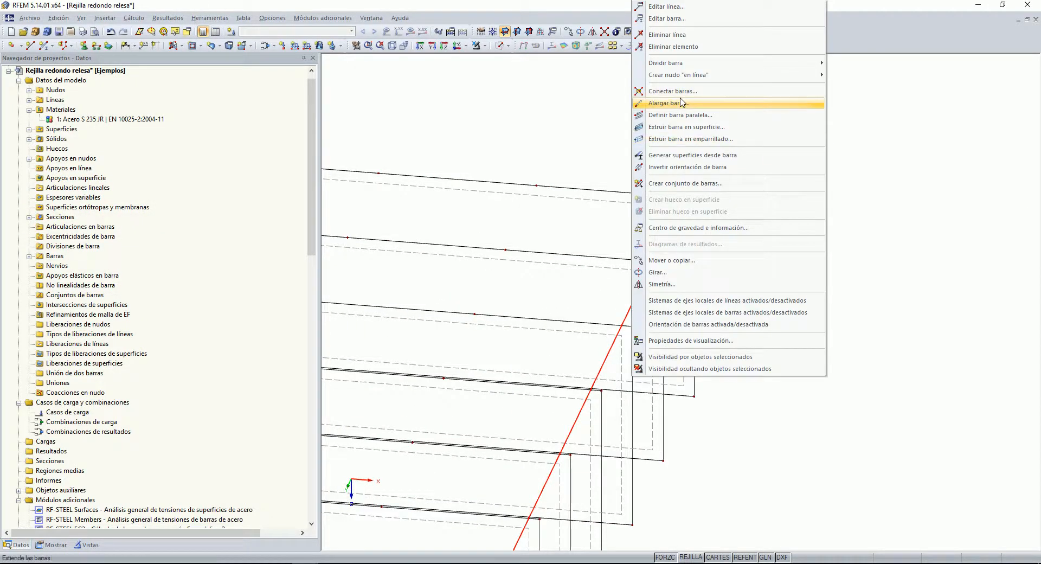
{"action": "left_click", "coordinate": [685, 261]}
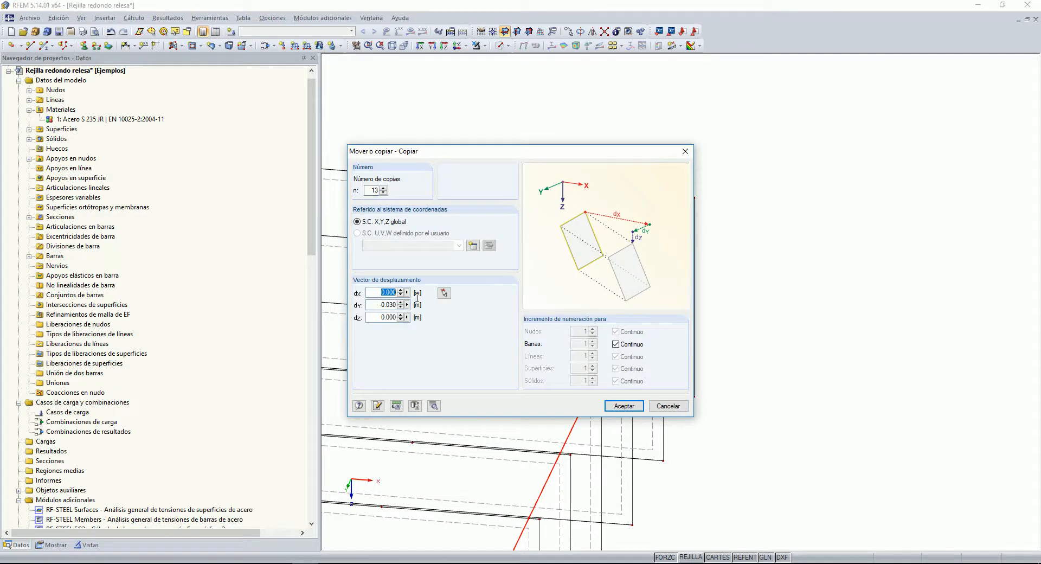
{"action": "left_click", "coordinate": [668, 407]}
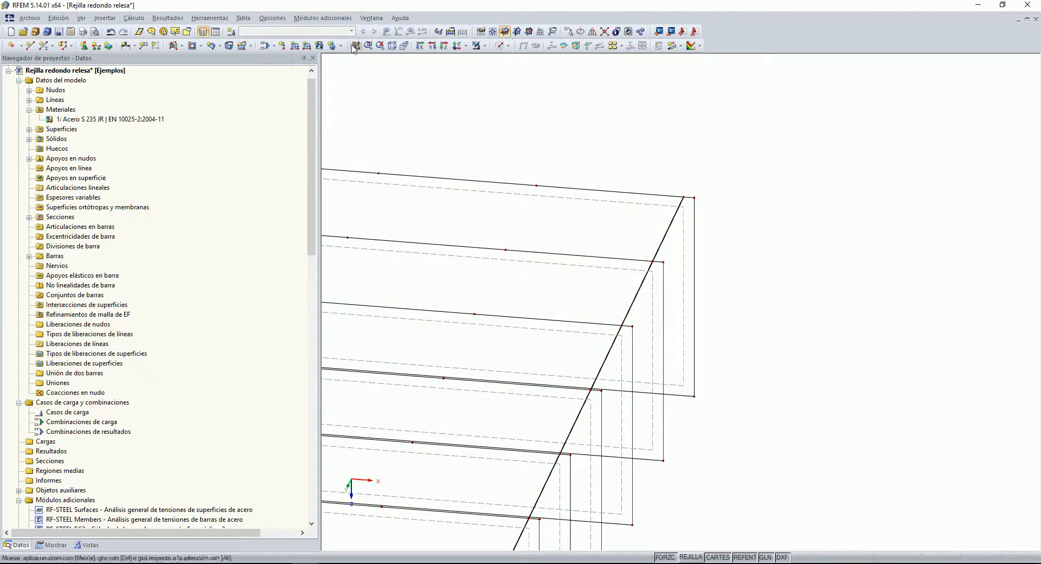
Step: Dimension the distance between the round bar and the neighbouring intermediate node on the last plate's upper edge
{"action": "left_click", "coordinate": [131, 48]}
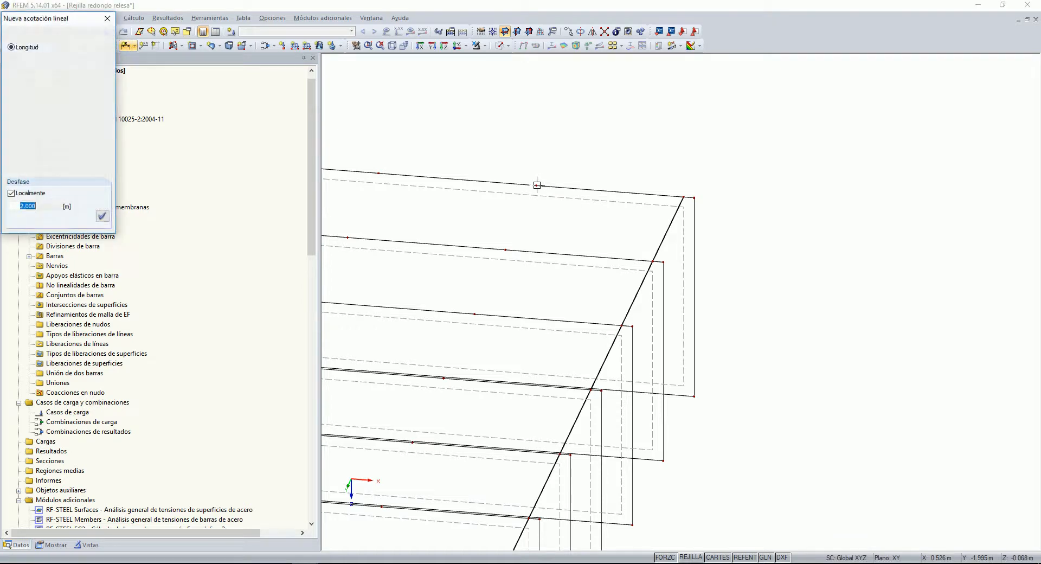
{"action": "left_click", "coordinate": [683, 197]}
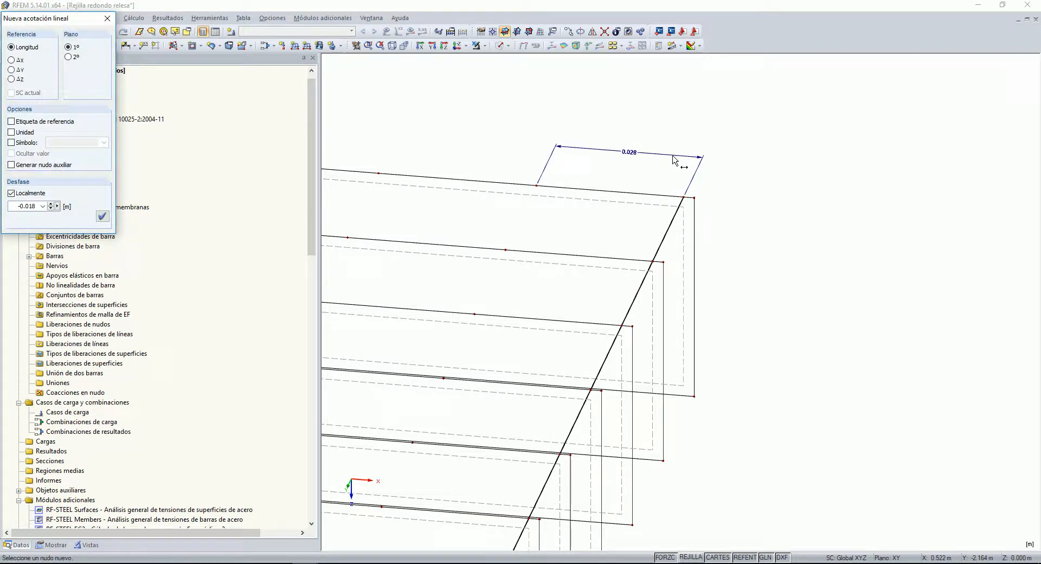
{"action": "left_click", "coordinate": [701, 158]}
{"action": "scroll", "coordinate": [627, 178], "scroll_direction": "up", "scroll_amount": 1}
{"action": "scroll", "coordinate": [661, 195], "scroll_direction": "down", "scroll_amount": 1}
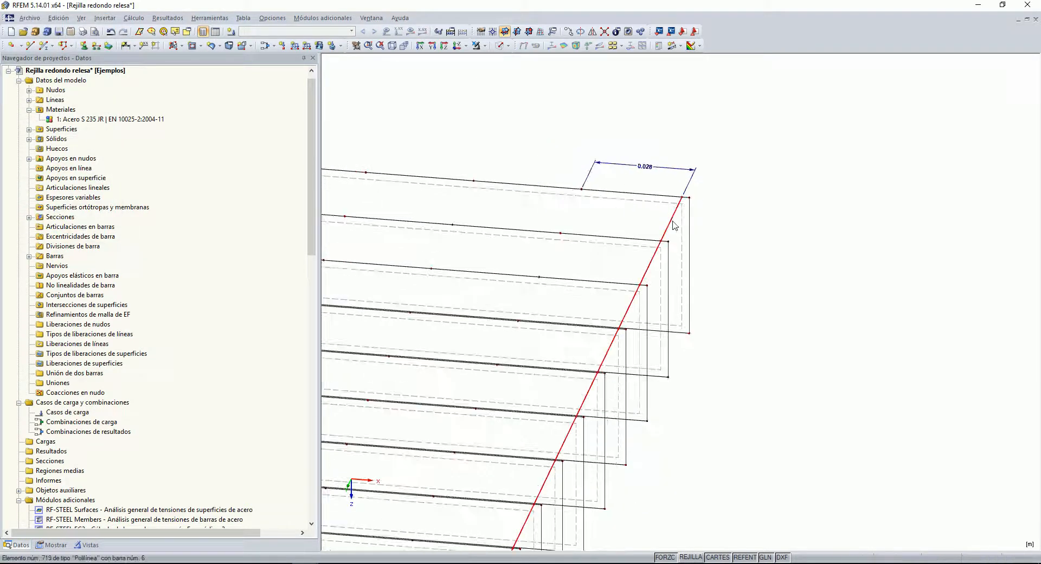
Step: Copy the round bar to the neighbouring row of intermediate nodes on the plates' upper edges
{"action": "left_click_drag", "start_coordinate": [682, 199], "coordinate": [560, 189], "text": "ctrl"}
{"action": "middle_click_drag", "start_coordinate": [570, 206], "coordinate": [713, 211]}
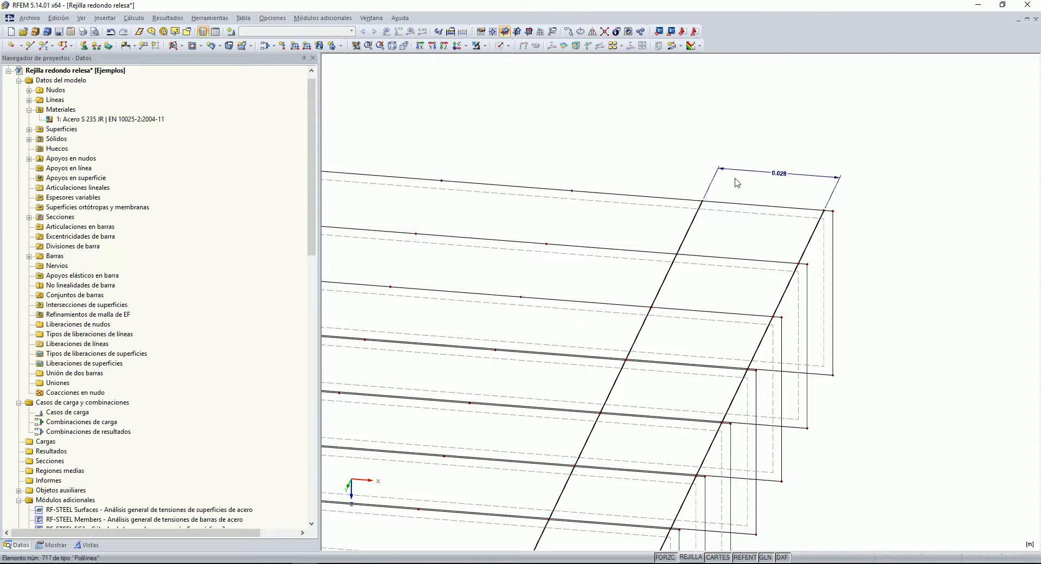
Step: Delete the spacing dimension between the two round bars on the last plate's upper edge
{"action": "left_click", "coordinate": [752, 187]}
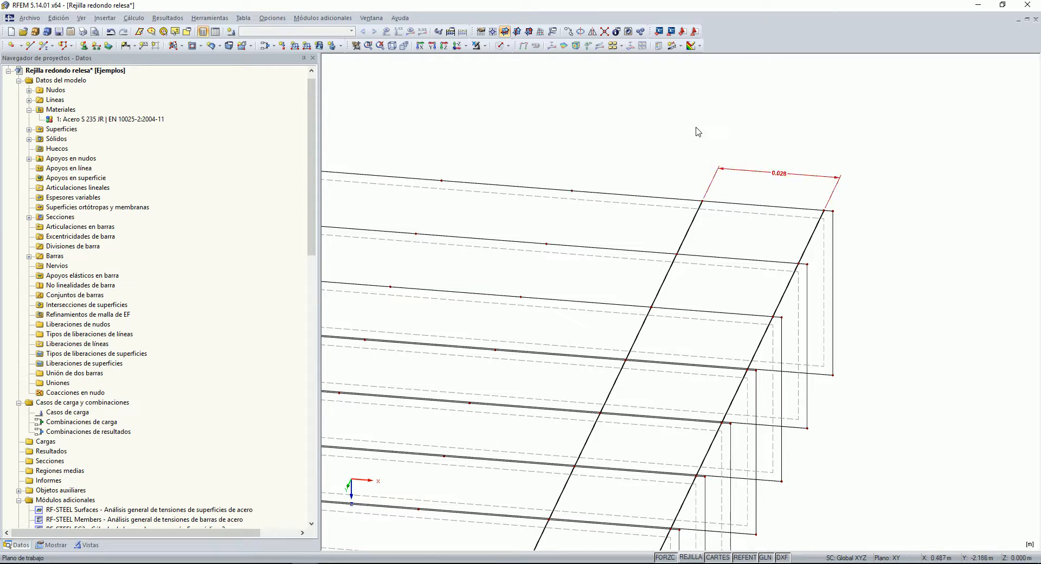
{"action": "key", "text": "Delete"}
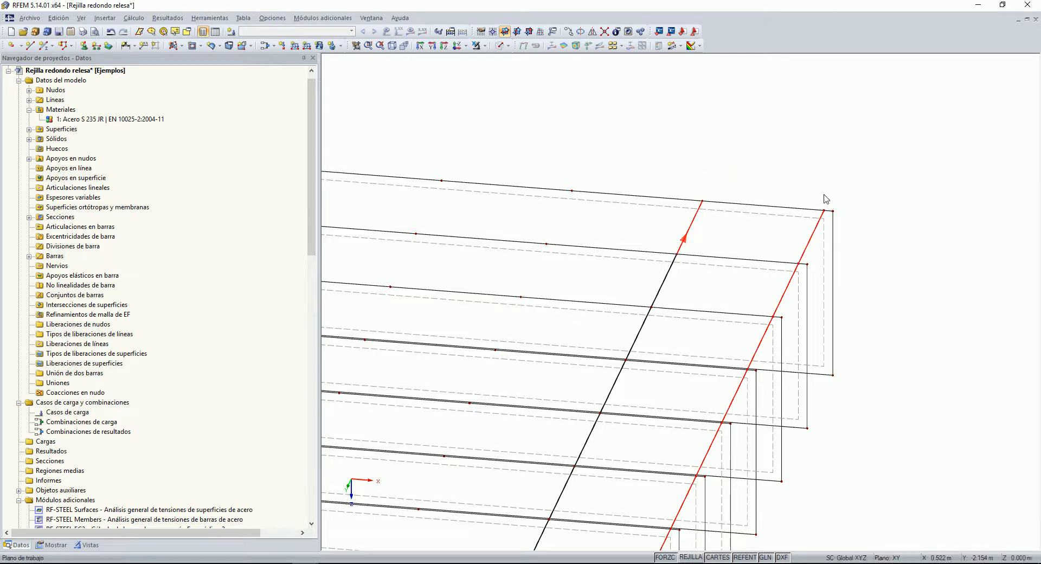
Step: Select the second round bar along its full length and copy it to the next two rows of intermediate nodes toward the beam
{"action": "scroll", "coordinate": [772, 163], "scroll_direction": "down", "scroll_amount": 7}
{"action": "middle_click_drag", "start_coordinate": [799, 252], "coordinate": [833, 174], "text": "ctrl"}
{"action": "scroll", "coordinate": [676, 304], "scroll_direction": "up", "scroll_amount": 3}
{"action": "left_click_drag", "start_coordinate": [676, 268], "coordinate": [699, 420]}
{"action": "scroll", "coordinate": [709, 395], "scroll_direction": "down", "scroll_amount": 3}
{"action": "mouse_move", "coordinate": [714, 336]}
{"action": "middle_mouse_down", "text": "ctrl"}
{"action": "mouse_move", "coordinate": [685, 350]}
{"action": "mouse_move", "coordinate": [712, 331]}
{"action": "middle_mouse_up", "text": "ctrl"}
{"action": "scroll", "coordinate": [712, 331], "scroll_direction": "down", "scroll_amount": 3}
{"action": "scroll", "coordinate": [763, 246], "scroll_direction": "up", "scroll_amount": 6}
{"action": "scroll", "coordinate": [735, 274], "scroll_direction": "down", "scroll_amount": 1}
{"action": "middle_click_drag", "start_coordinate": [701, 208], "coordinate": [866, 243]}
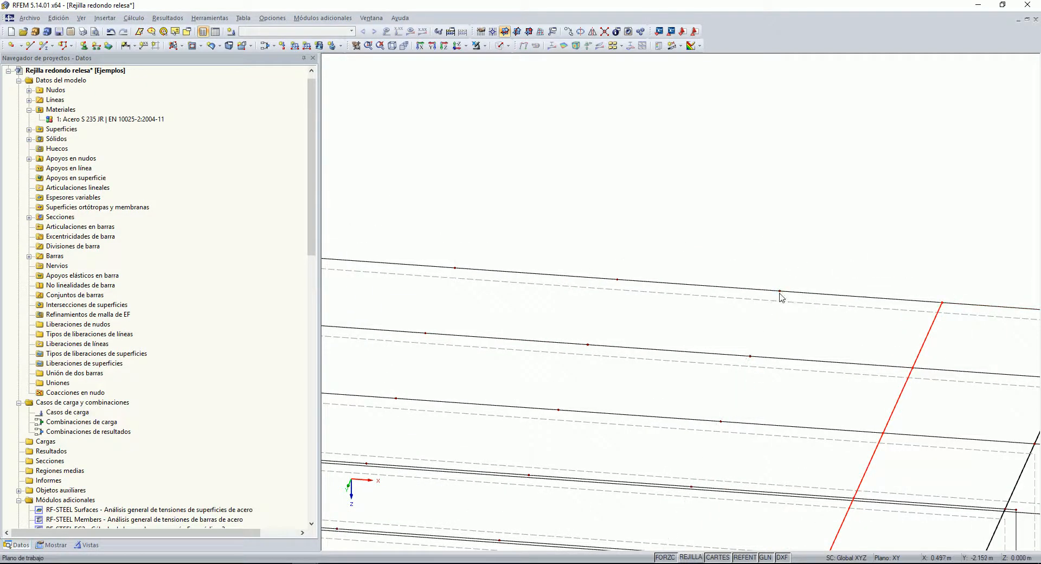
{"action": "left_click_drag", "start_coordinate": [779, 293], "coordinate": [617, 278], "text": "ctrl"}
Step: Continue copying the round bar row by row onto the next four rows of intermediate nodes on the plates' upper edges
{"action": "middle_click_drag", "start_coordinate": [619, 238], "coordinate": [728, 224]}
{"action": "scroll", "coordinate": [747, 257], "scroll_direction": "down", "scroll_amount": 1}
{"action": "scroll", "coordinate": [729, 265], "scroll_direction": "down", "scroll_amount": 1}
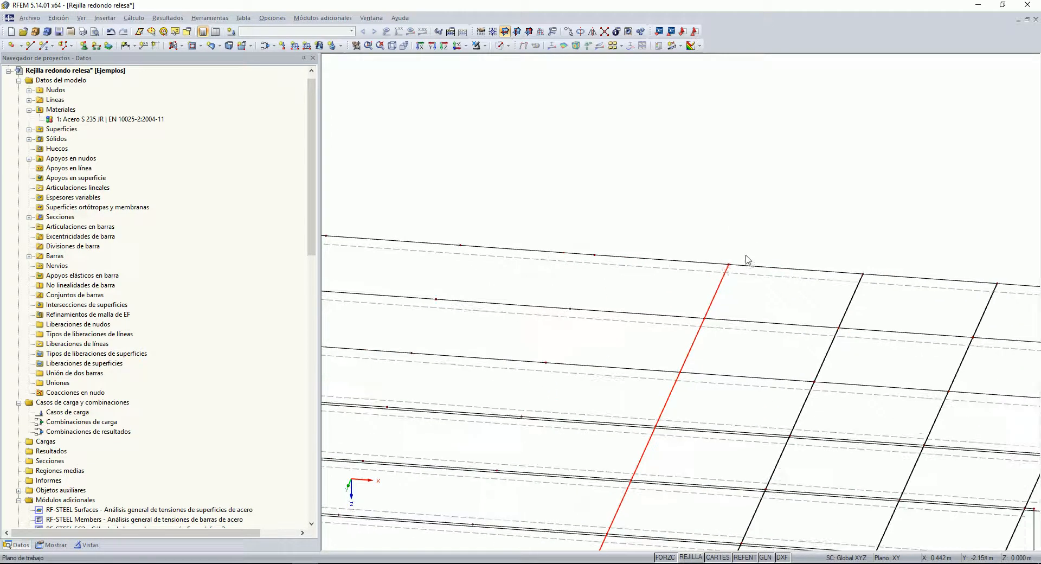
{"action": "left_click_drag", "start_coordinate": [658, 236], "coordinate": [595, 257], "text": "ctrl"}
{"action": "scroll", "coordinate": [573, 220], "scroll_direction": "down", "scroll_amount": 1}
{"action": "middle_click_drag", "start_coordinate": [565, 208], "coordinate": [829, 243]}
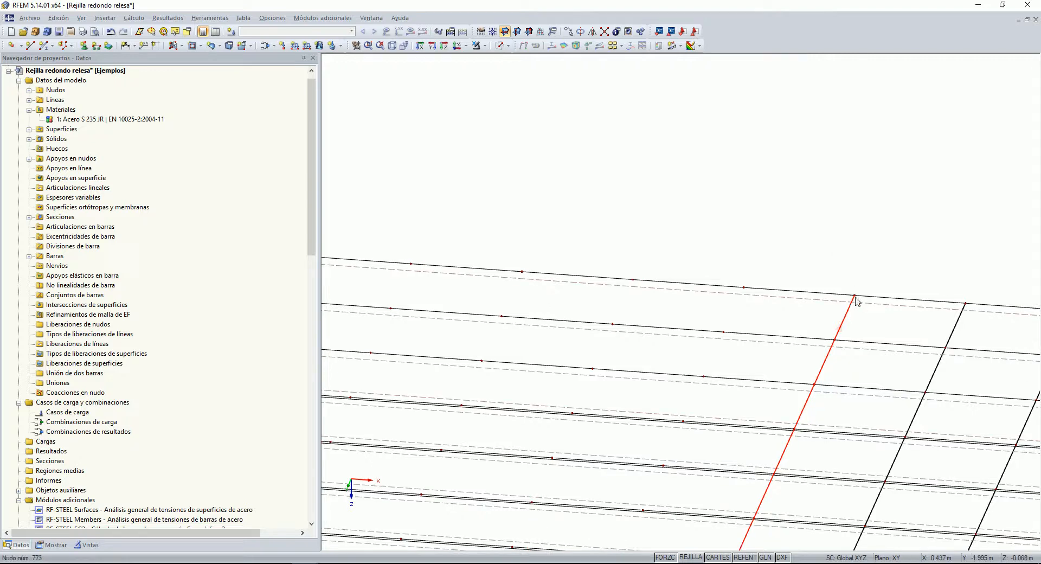
{"action": "left_click_drag", "start_coordinate": [824, 271], "coordinate": [744, 288], "text": "ctrl"}
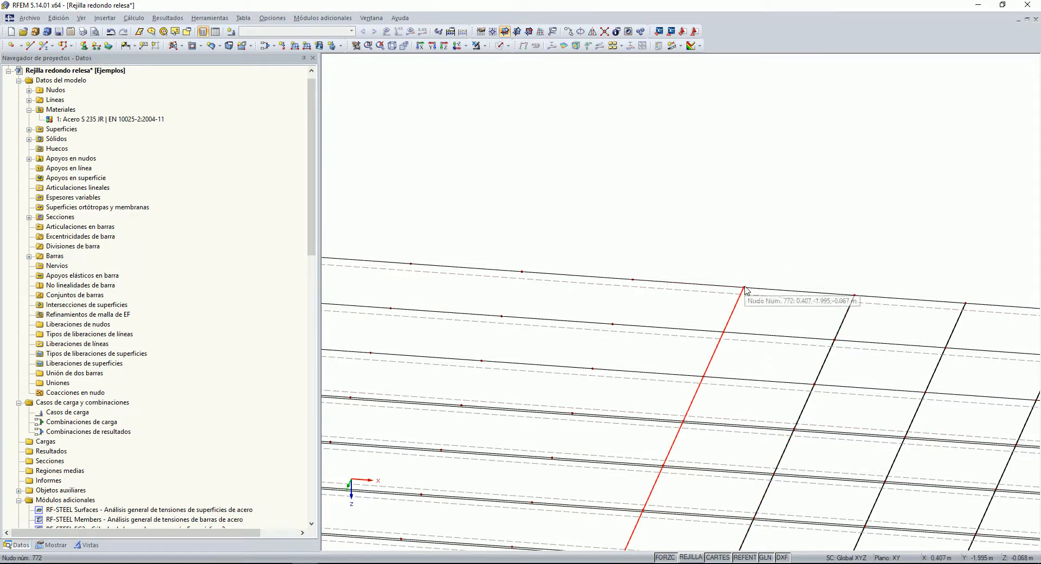
{"action": "left_click_drag", "start_coordinate": [744, 291], "coordinate": [523, 272], "text": "ctrl"}
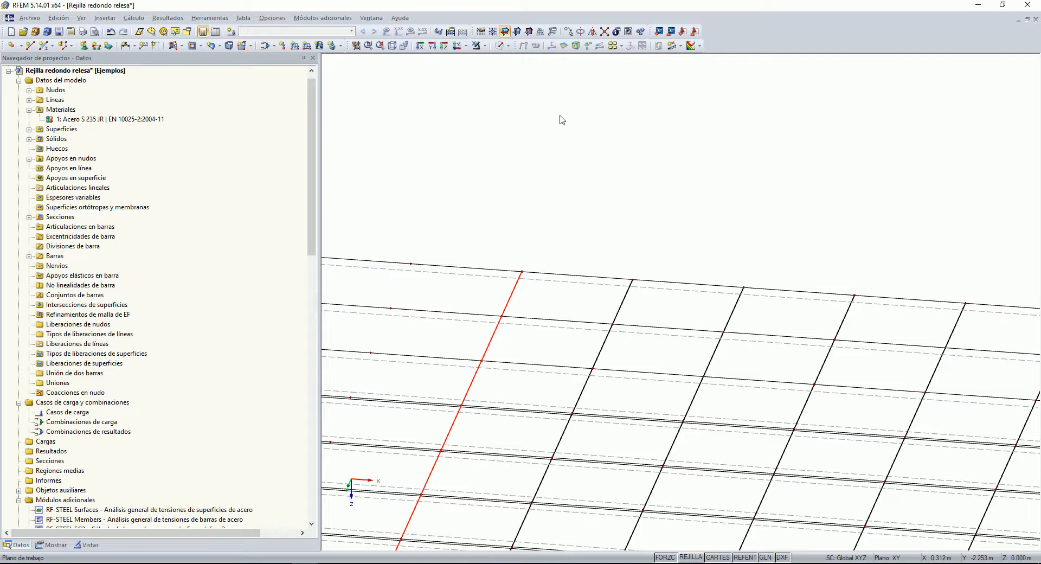
Step: Copy the latest round bar onto six more consecutive rows of nodes, continuing toward the hollow-section beam
{"action": "scroll", "coordinate": [559, 116], "scroll_direction": "down", "scroll_amount": 2}
{"action": "middle_click_drag", "start_coordinate": [516, 211], "coordinate": [714, 231]}
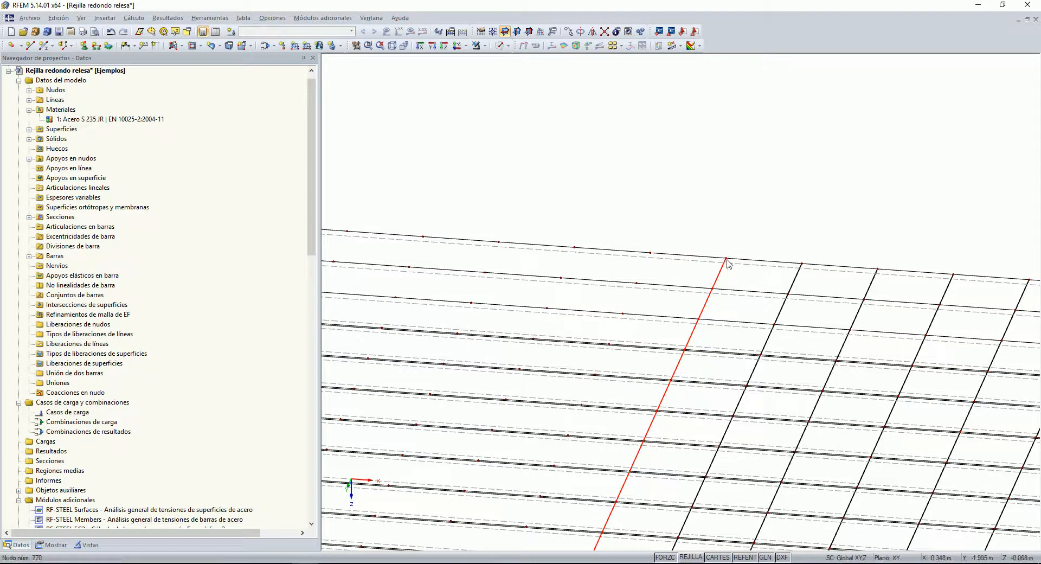
{"action": "left_click_drag", "start_coordinate": [692, 228], "coordinate": [573, 248], "text": "ctrl"}
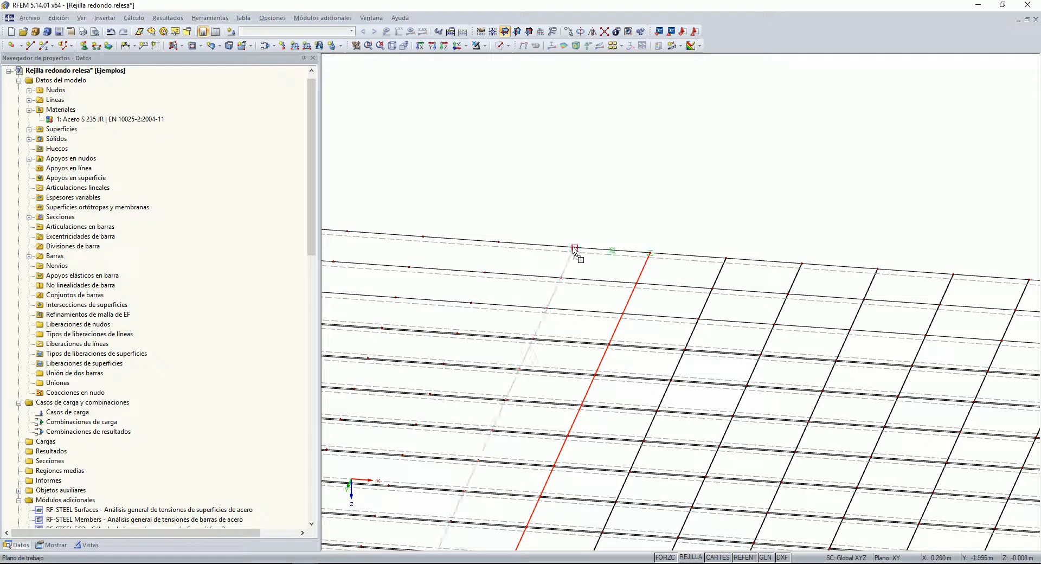
{"action": "scroll", "coordinate": [571, 194], "scroll_direction": "down", "scroll_amount": 4}
{"action": "middle_click_drag", "start_coordinate": [571, 194], "coordinate": [699, 209]}
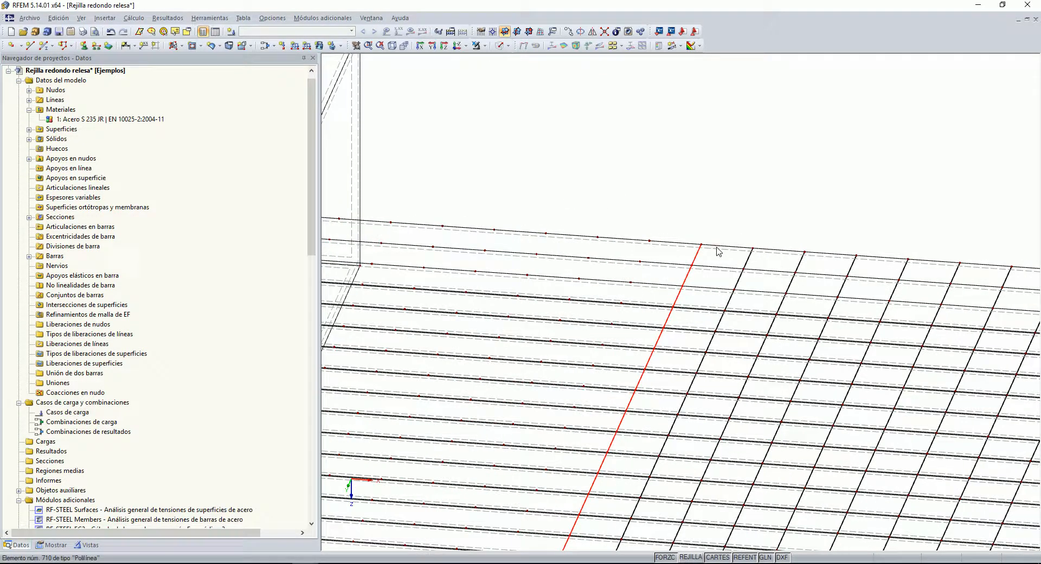
{"action": "left_click_drag", "start_coordinate": [701, 244], "coordinate": [494, 231], "text": "ctrl"}
Step: Copy the round bar onto the remaining rows of nodes, up to the row beside the plates' ends at the edge angle
{"action": "middle_click_drag", "start_coordinate": [491, 185], "coordinate": [673, 204]}
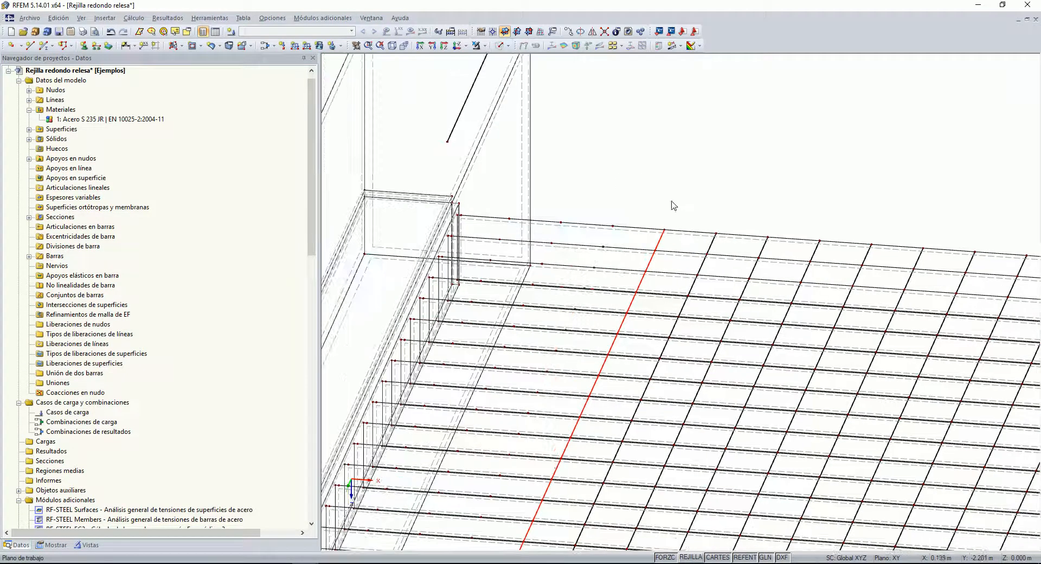
{"action": "left_click_drag", "start_coordinate": [663, 234], "coordinate": [613, 227], "text": "ctrl"}
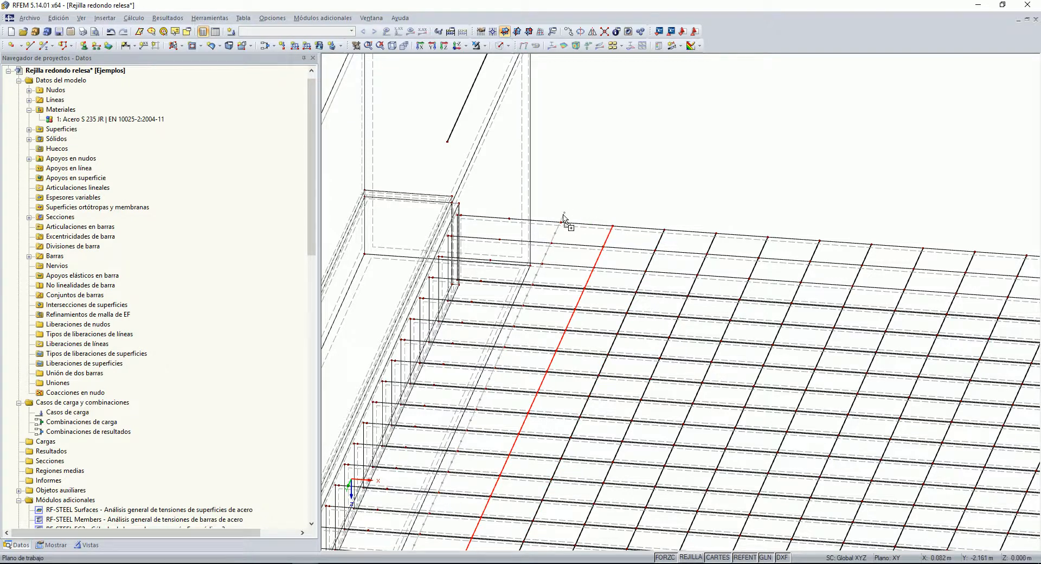
{"action": "scroll", "coordinate": [561, 205], "scroll_direction": "up", "scroll_amount": 3}
{"action": "middle_click_drag", "start_coordinate": [565, 200], "coordinate": [803, 204]}
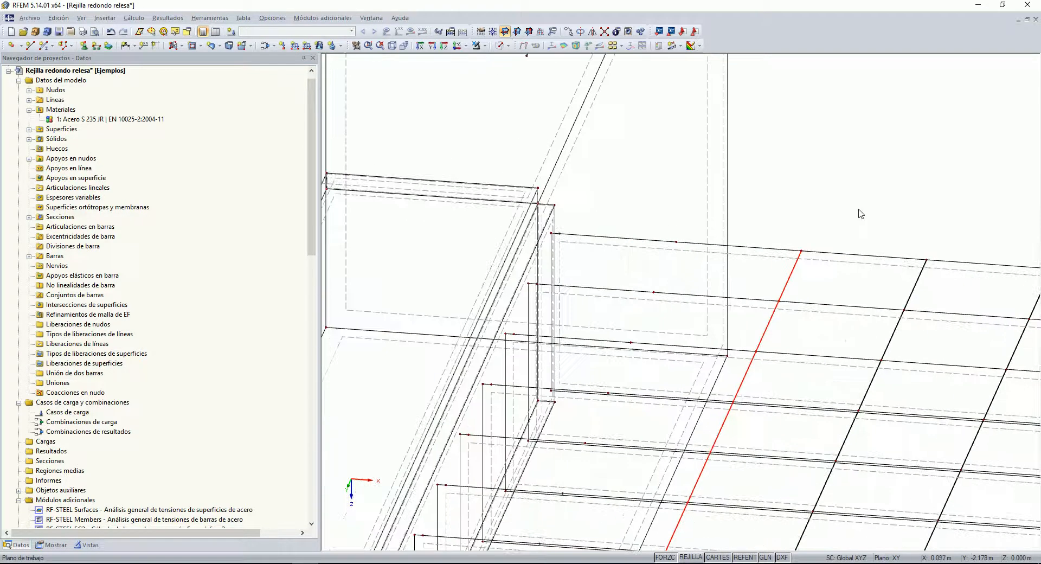
{"action": "scroll", "coordinate": [824, 242], "scroll_direction": "up", "scroll_amount": 3}
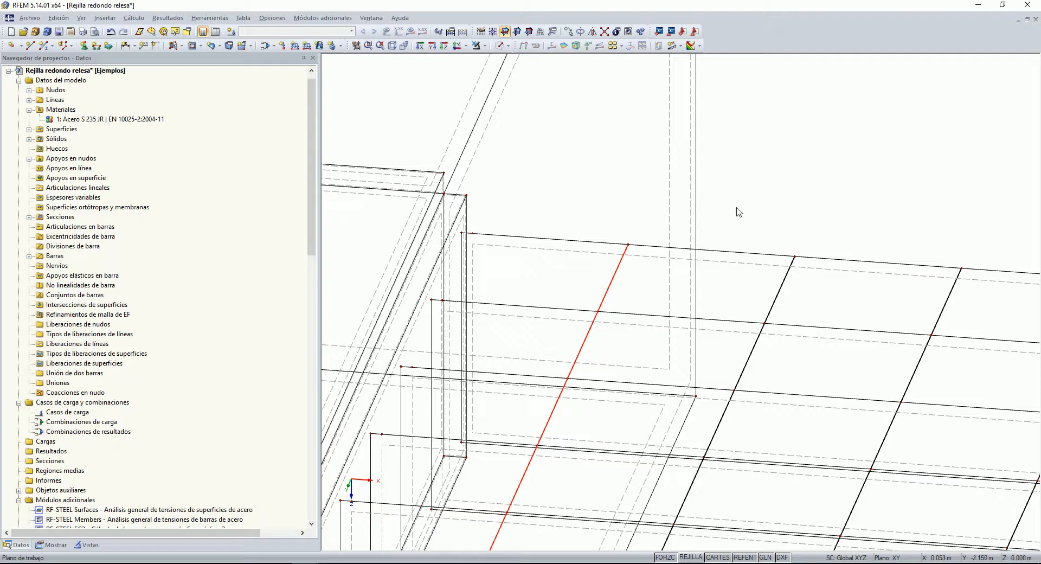
{"action": "scroll", "coordinate": [748, 227], "scroll_direction": "down", "scroll_amount": 1}
{"action": "scroll", "coordinate": [528, 324], "scroll_direction": "down", "scroll_amount": 5}
{"action": "middle_click_drag", "start_coordinate": [816, 324], "coordinate": [760, 345], "text": "ctrl"}
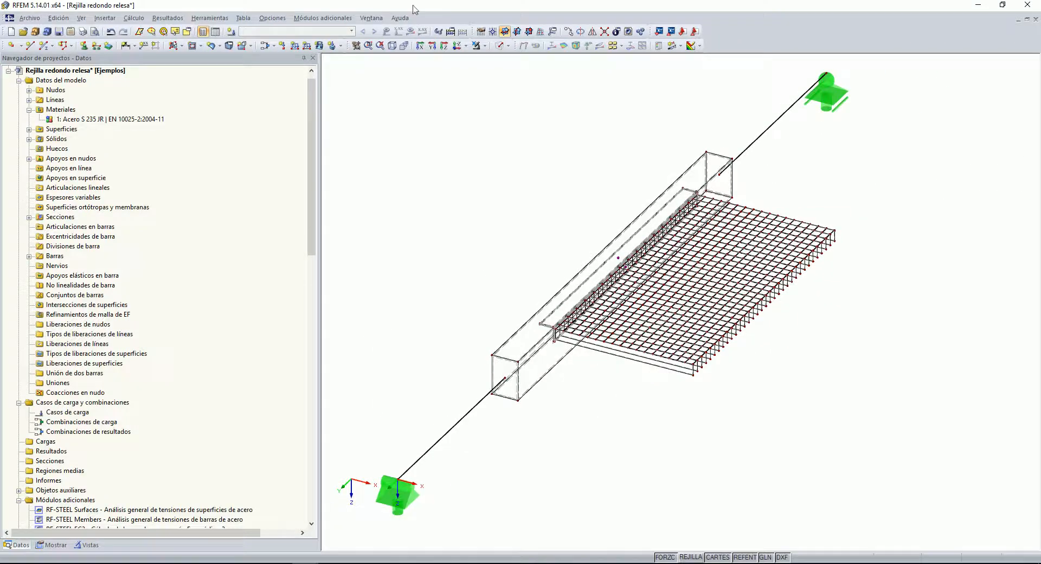
Step: Try to generate the FE mesh of the complete model
{"action": "left_click", "coordinate": [145, 18]}
{"action": "left_click", "coordinate": [144, 156]}
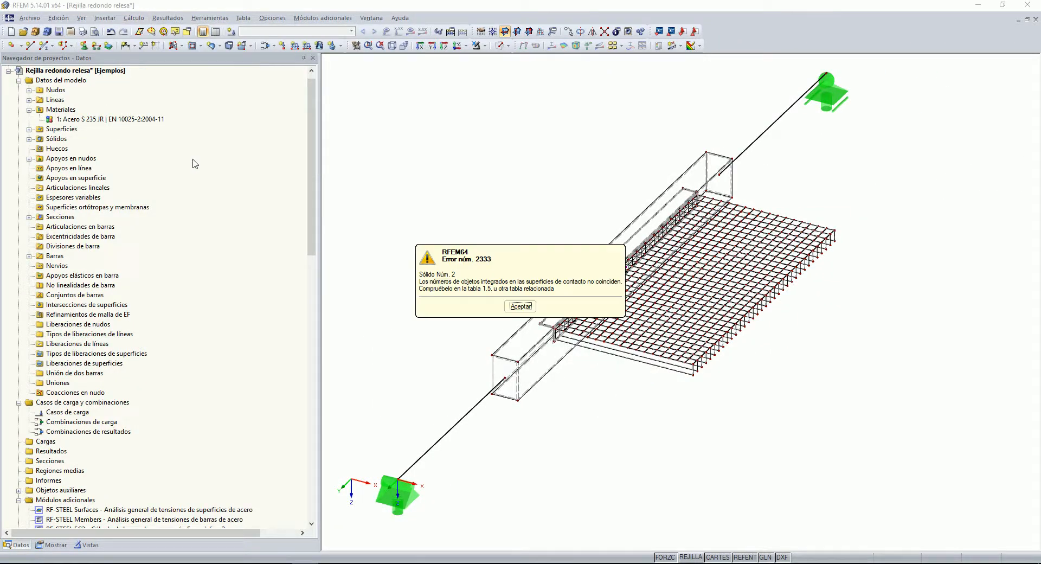
{"action": "left_click", "coordinate": [520, 306]}
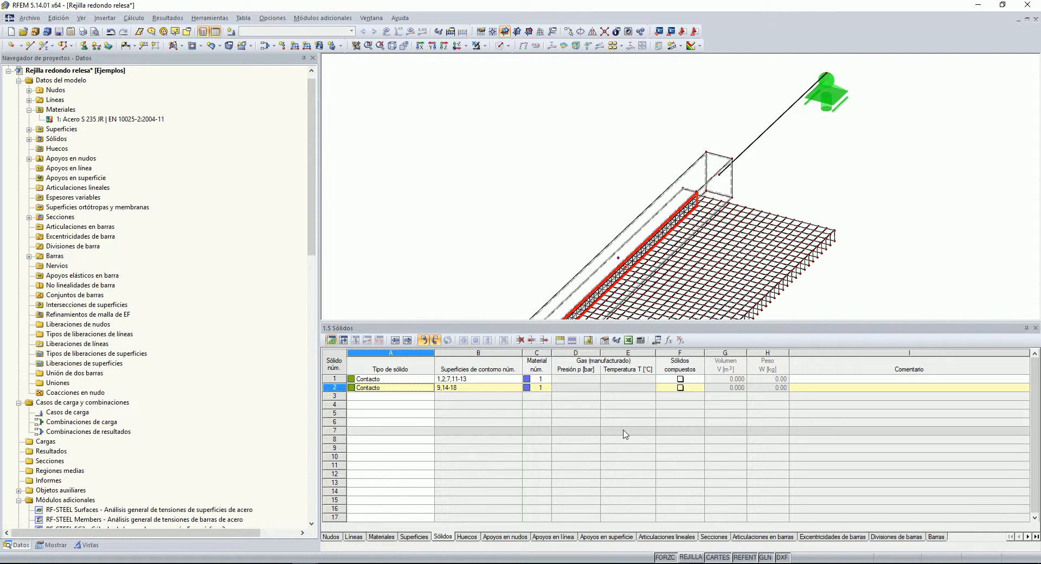
Step: Inspect the contact settings of solid 2 between the edge angle and the plates, then delete this contact solid
{"action": "left_click_drag", "start_coordinate": [616, 326], "coordinate": [616, 435]}
{"action": "scroll", "coordinate": [618, 271], "scroll_direction": "up", "scroll_amount": 5}
{"action": "scroll", "coordinate": [619, 271], "scroll_direction": "up", "scroll_amount": 8}
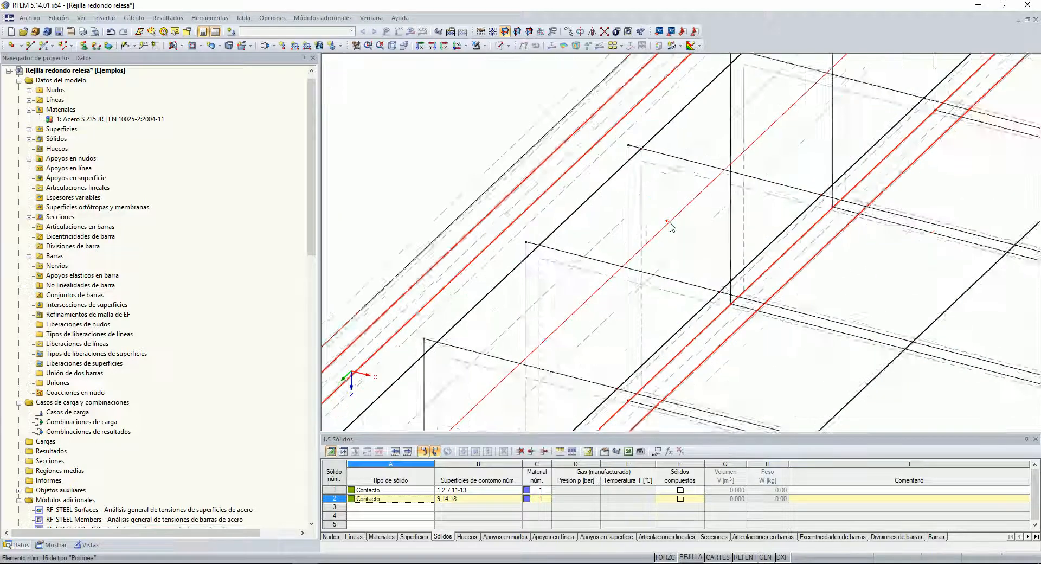
{"action": "scroll", "coordinate": [670, 228], "scroll_direction": "up", "scroll_amount": 3}
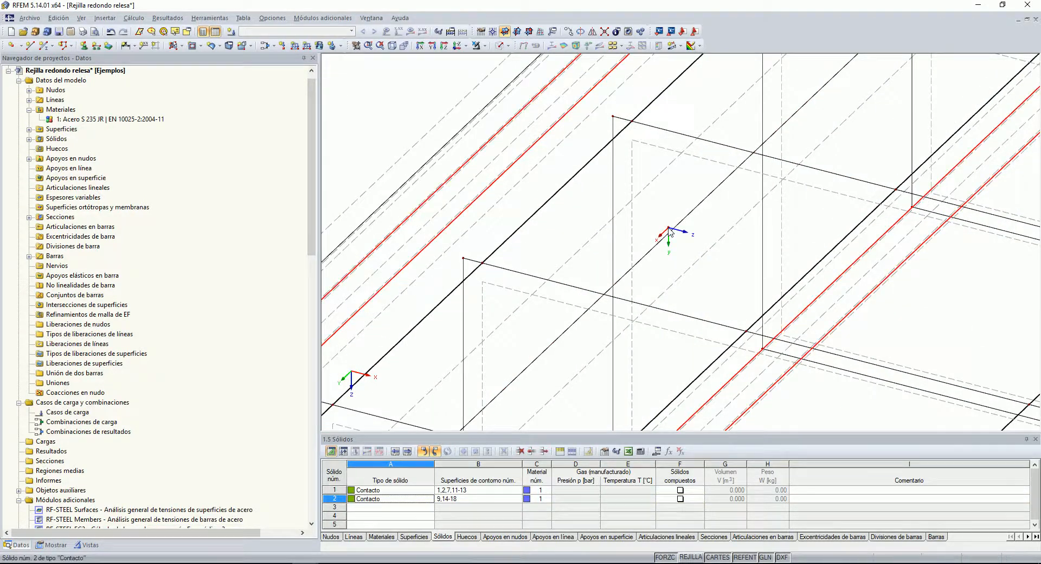
{"action": "double_click", "coordinate": [811, 77]}
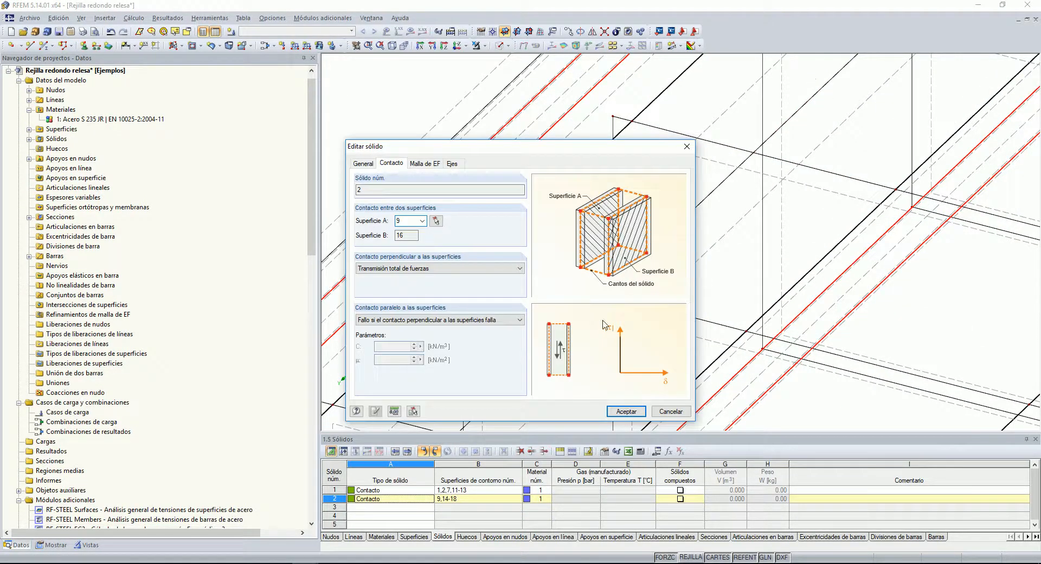
{"action": "left_click", "coordinate": [678, 412]}
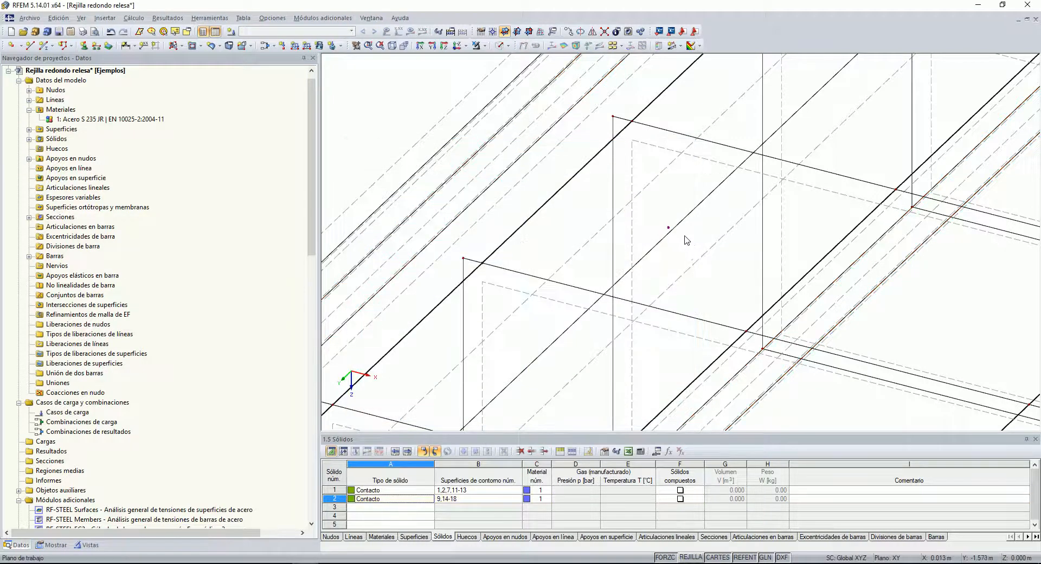
{"action": "key", "text": "Delete"}
Step: Examine the lines integrated in surface 16 beside the plates' ends, leaving the surface's settings unchanged
{"action": "scroll", "coordinate": [713, 205], "scroll_direction": "down", "scroll_amount": 9}
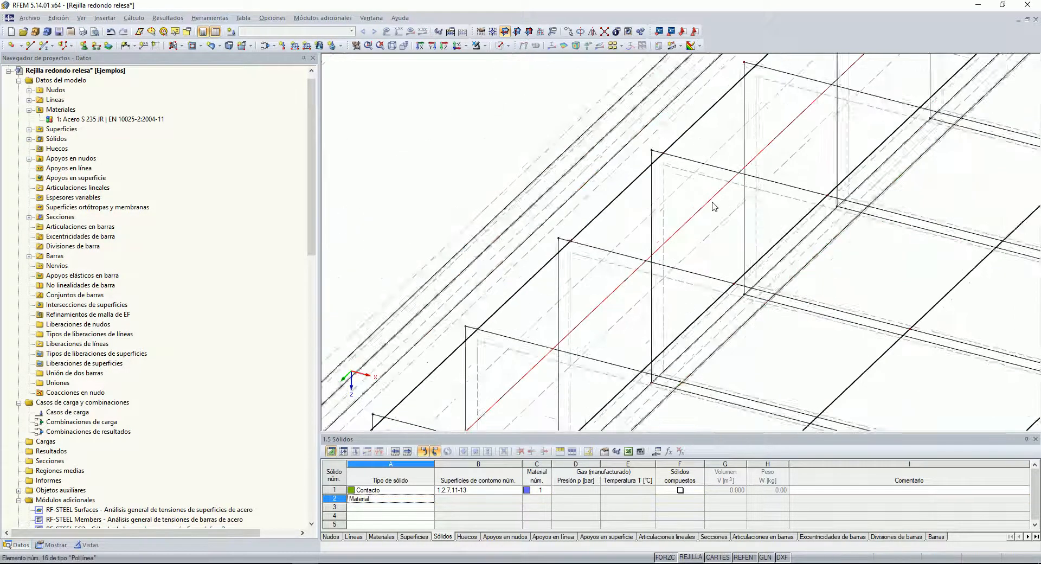
{"action": "scroll", "coordinate": [721, 209], "scroll_direction": "down", "scroll_amount": 4}
{"action": "scroll", "coordinate": [477, 380], "scroll_direction": "up", "scroll_amount": 5}
{"action": "middle_click_drag", "start_coordinate": [811, 207], "coordinate": [732, 302]}
{"action": "scroll", "coordinate": [660, 236], "scroll_direction": "up", "scroll_amount": 2}
{"action": "scroll", "coordinate": [660, 237], "scroll_direction": "up", "scroll_amount": 4}
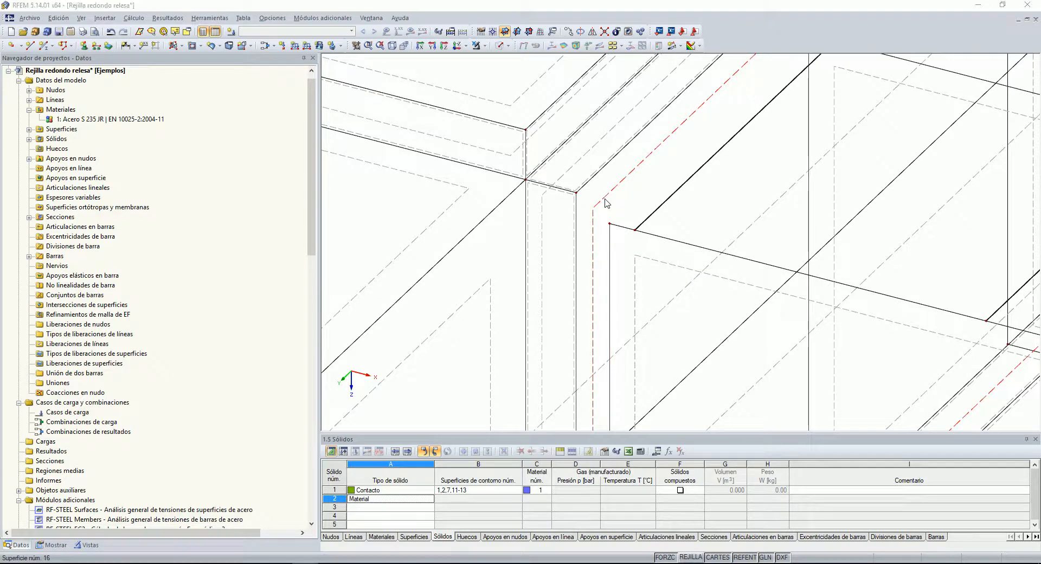
{"action": "double_click", "coordinate": [685, 199]}
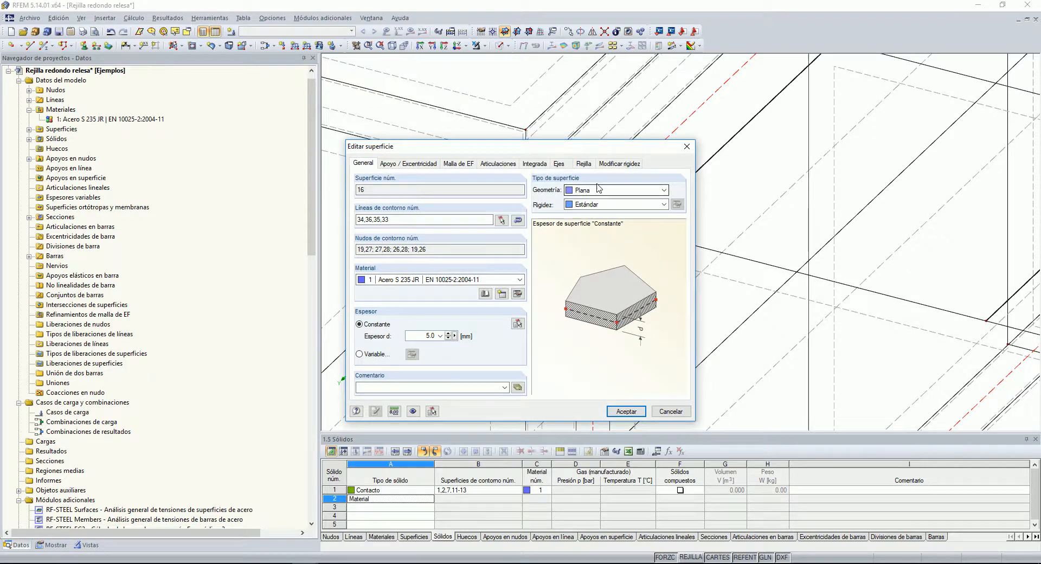
{"action": "left_click", "coordinate": [538, 167]}
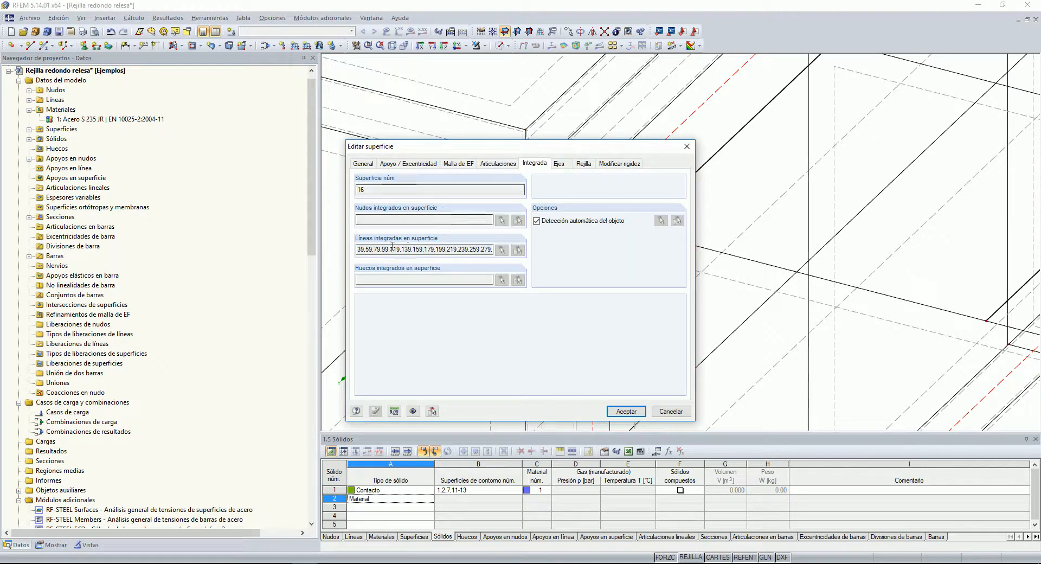
{"action": "left_click", "coordinate": [675, 412]}
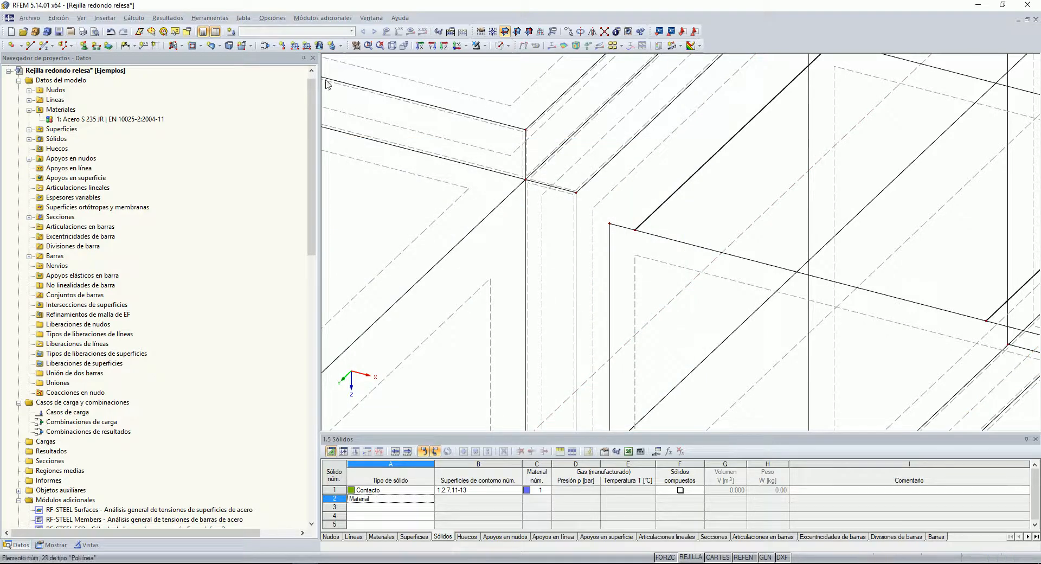
{"action": "left_click", "coordinate": [245, 48]}
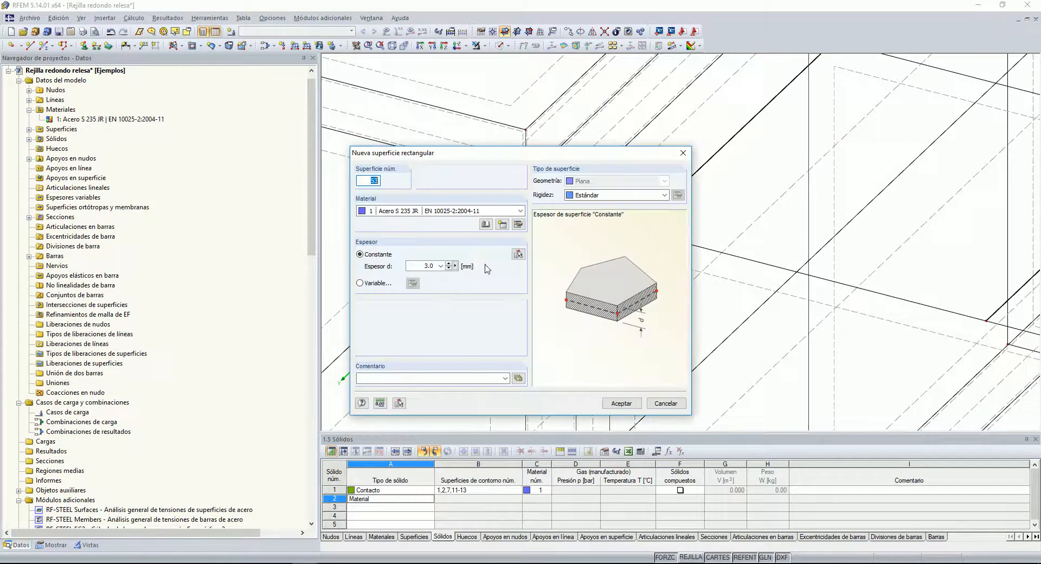
{"action": "left_click", "coordinate": [569, 195]}
{"action": "left_click", "coordinate": [585, 206]}
{"action": "left_click", "coordinate": [667, 403]}
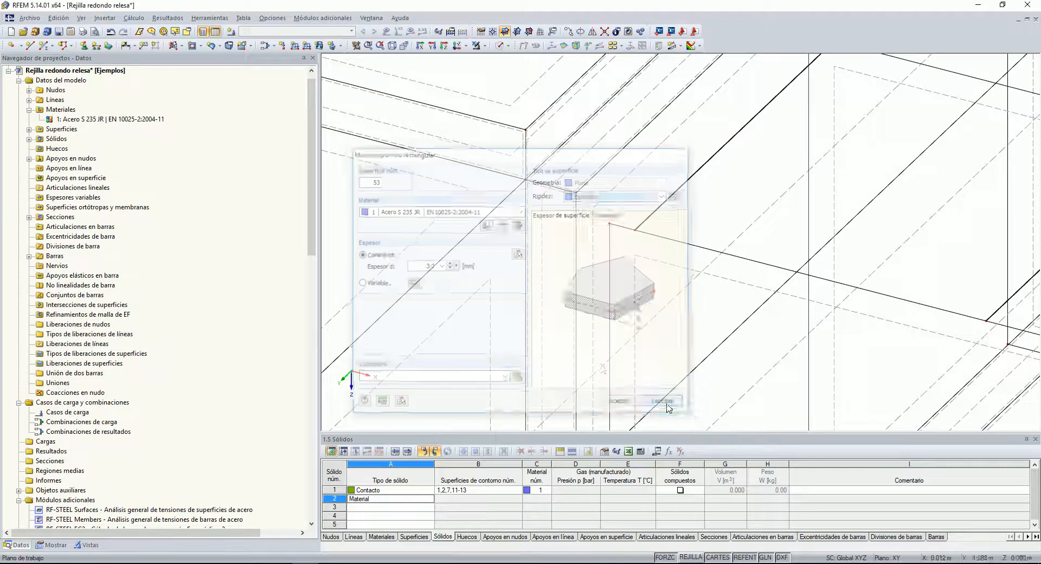
Step: Start a new solid of type Contacto and pick surfaces 14-18 as its bounding surfaces
{"action": "left_click", "coordinate": [232, 49]}
{"action": "left_click", "coordinate": [583, 190]}
{"action": "left_click", "coordinate": [555, 216]}
{"action": "left_click", "coordinate": [516, 224]}
{"action": "scroll", "coordinate": [572, 206], "scroll_direction": "up", "scroll_amount": 4}
{"action": "left_click", "coordinate": [569, 189]}
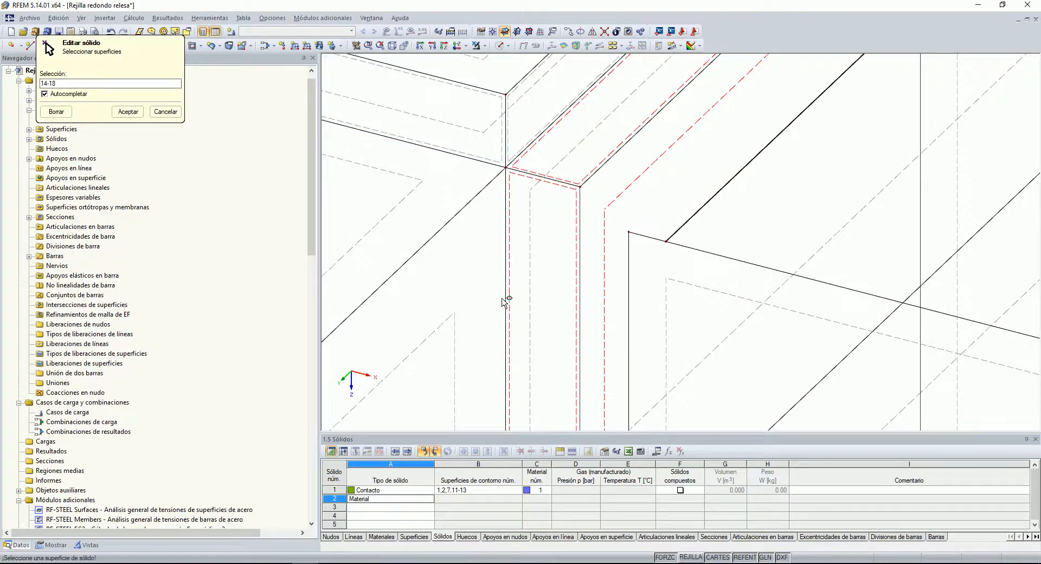
{"action": "left_click", "coordinate": [129, 111]}
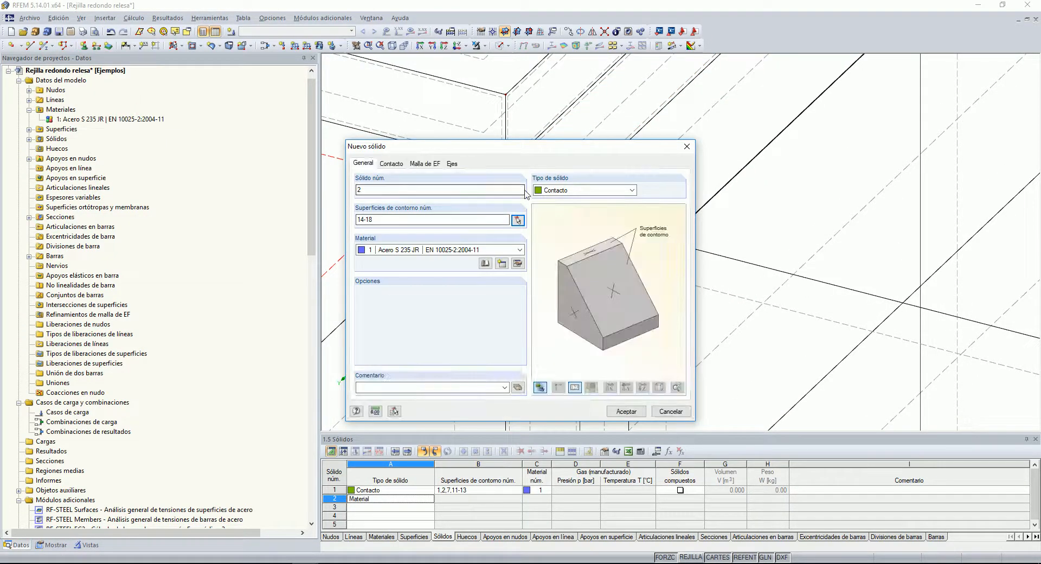
{"action": "left_click", "coordinate": [392, 164]}
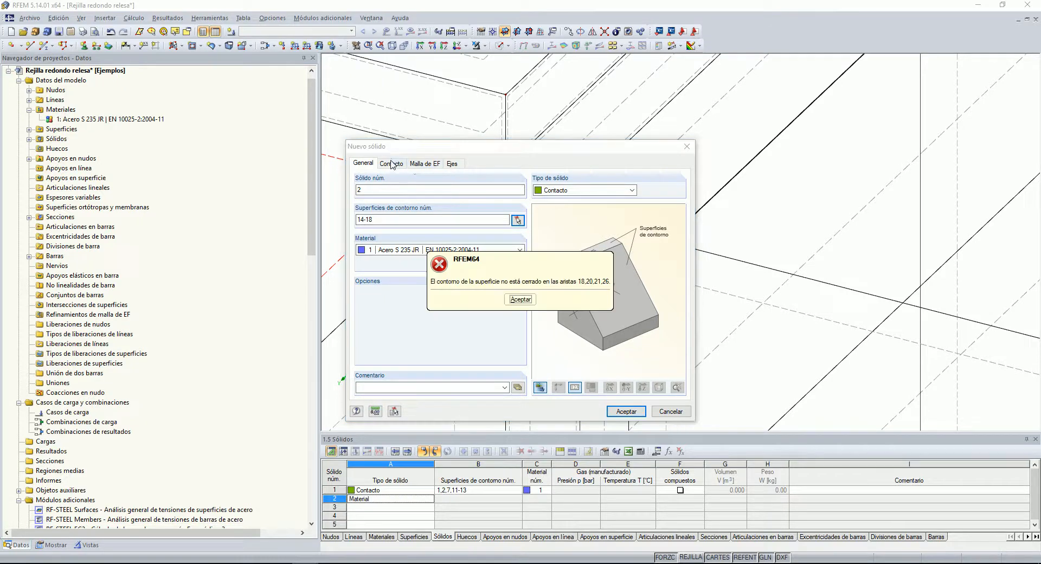
{"action": "left_click", "coordinate": [518, 299]}
Step: Add surface 9 at the lower end of the thin gap to the new solid's bounding surfaces
{"action": "left_click_drag", "start_coordinate": [616, 154], "coordinate": [345, 124]}
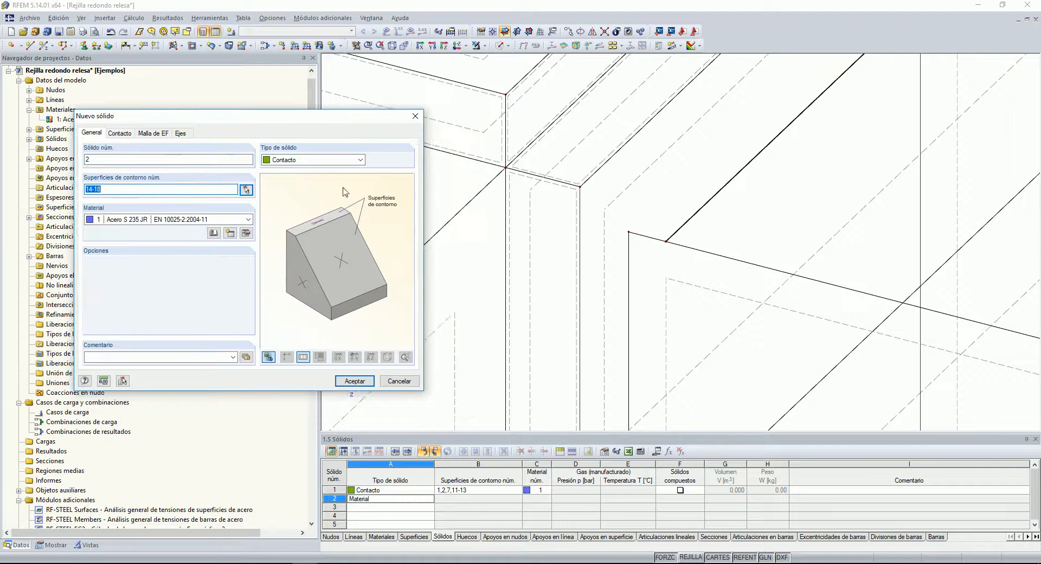
{"action": "left_click", "coordinate": [246, 189]}
{"action": "scroll", "coordinate": [542, 239], "scroll_direction": "down", "scroll_amount": 2}
{"action": "scroll", "coordinate": [705, 282], "scroll_direction": "up", "scroll_amount": 2}
{"action": "scroll", "coordinate": [728, 291], "scroll_direction": "up", "scroll_amount": 2}
{"action": "left_click", "coordinate": [706, 281]}
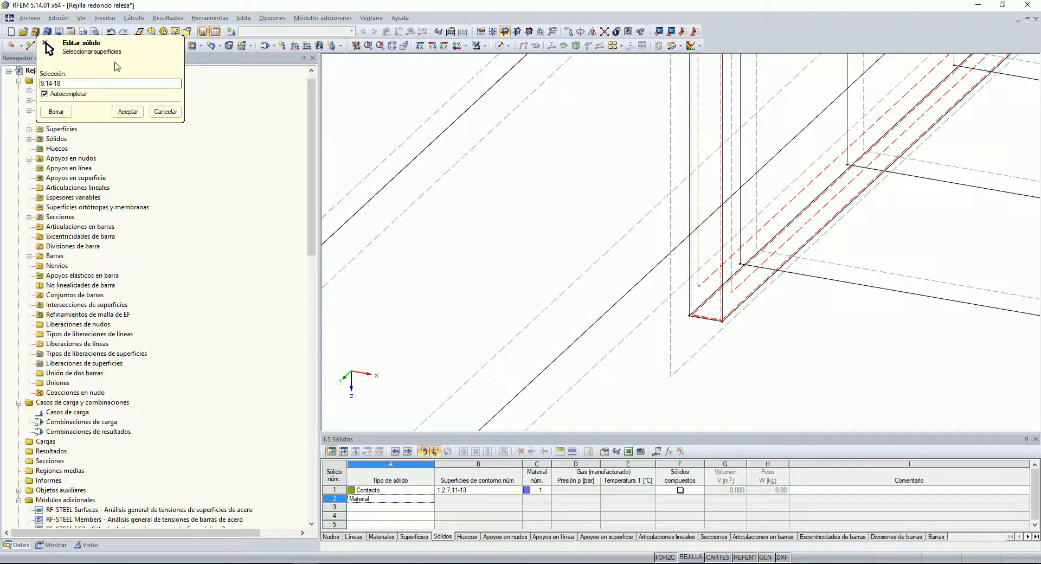
{"action": "left_click", "coordinate": [126, 112]}
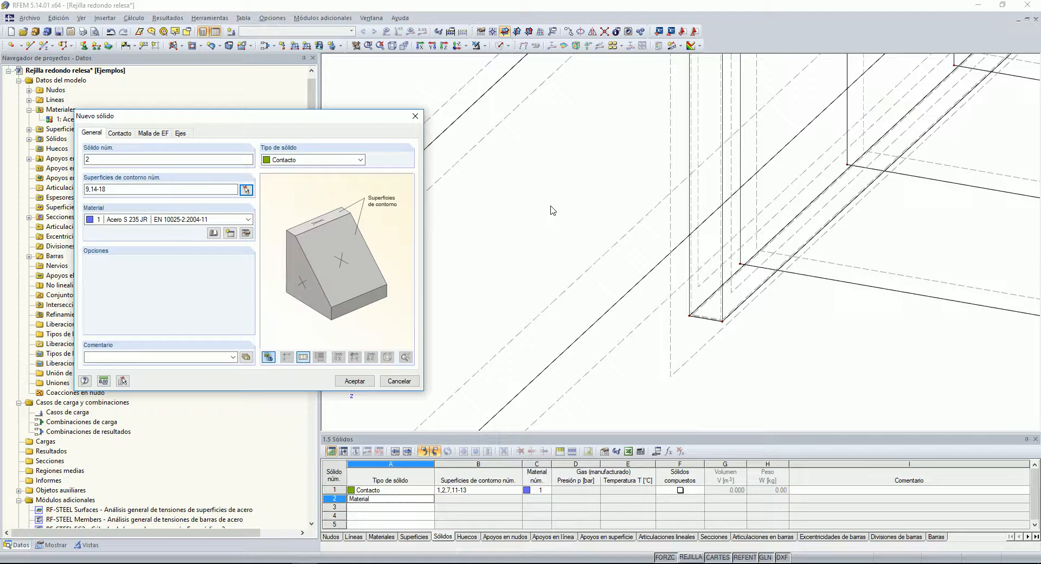
Step: Set the solid's perpendicular contact to Fallo bajo tracción and create the contact solid
{"action": "left_click", "coordinate": [119, 133]}
{"action": "left_click", "coordinate": [163, 238]}
{"action": "left_click", "coordinate": [134, 262]}
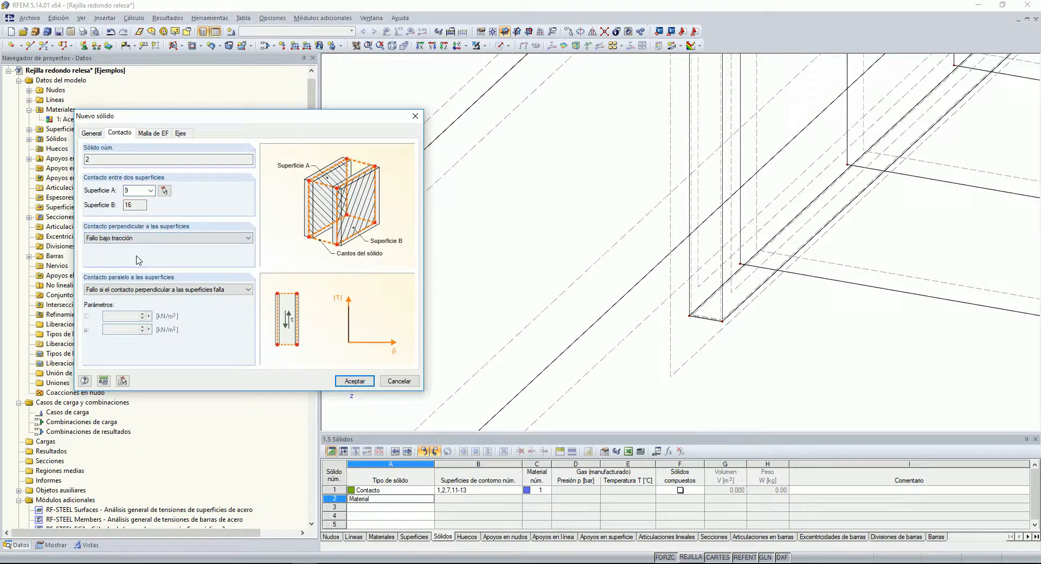
{"action": "left_click", "coordinate": [354, 381]}
Step: Try to run the calculation of the model with both contact solids defined
{"action": "scroll", "coordinate": [666, 349], "scroll_direction": "down", "scroll_amount": 2}
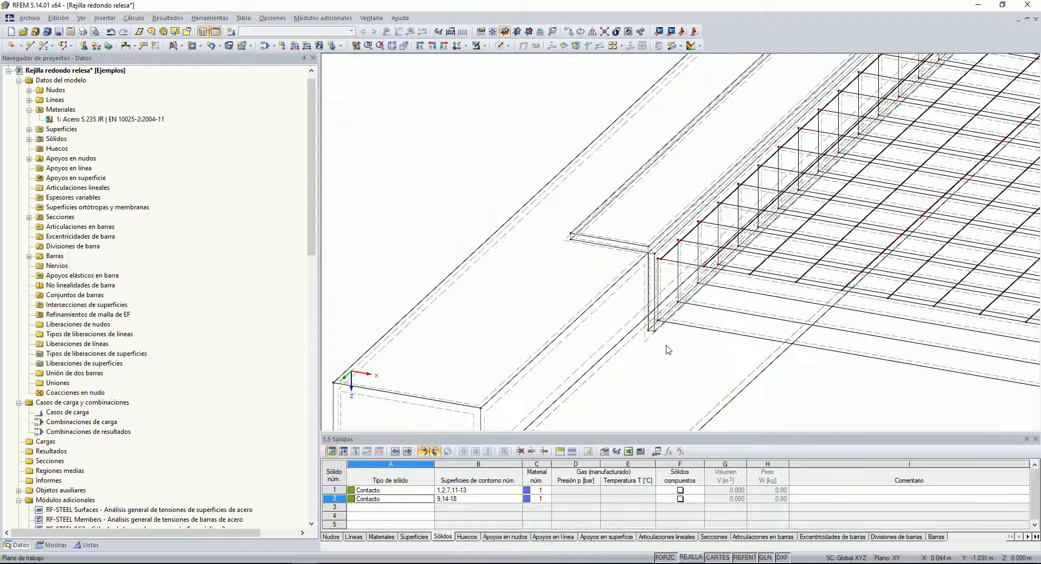
{"action": "scroll", "coordinate": [675, 372], "scroll_direction": "down", "scroll_amount": 5}
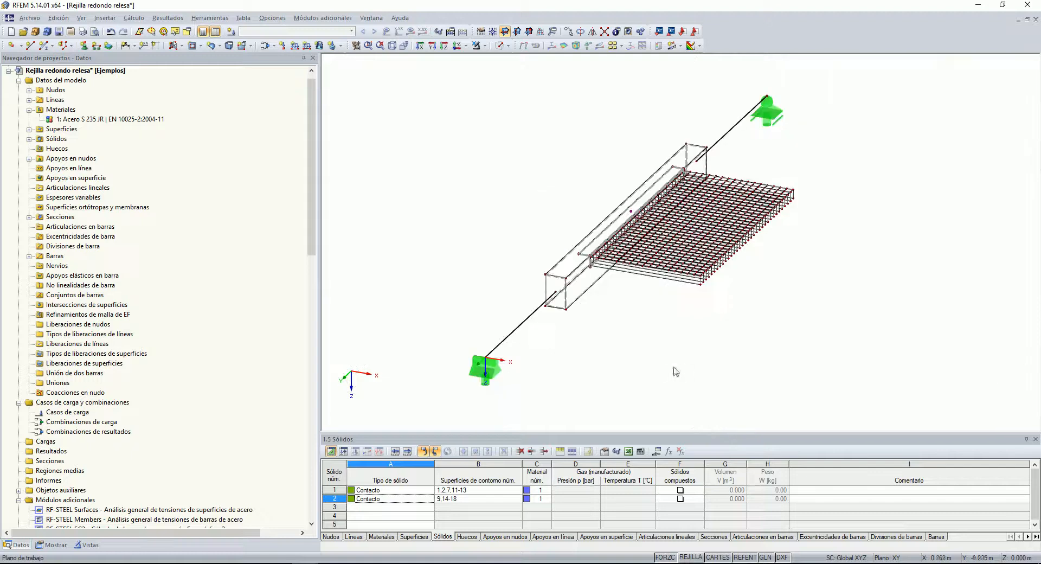
{"action": "left_click", "coordinate": [134, 18]}
{"action": "left_click", "coordinate": [179, 147]}
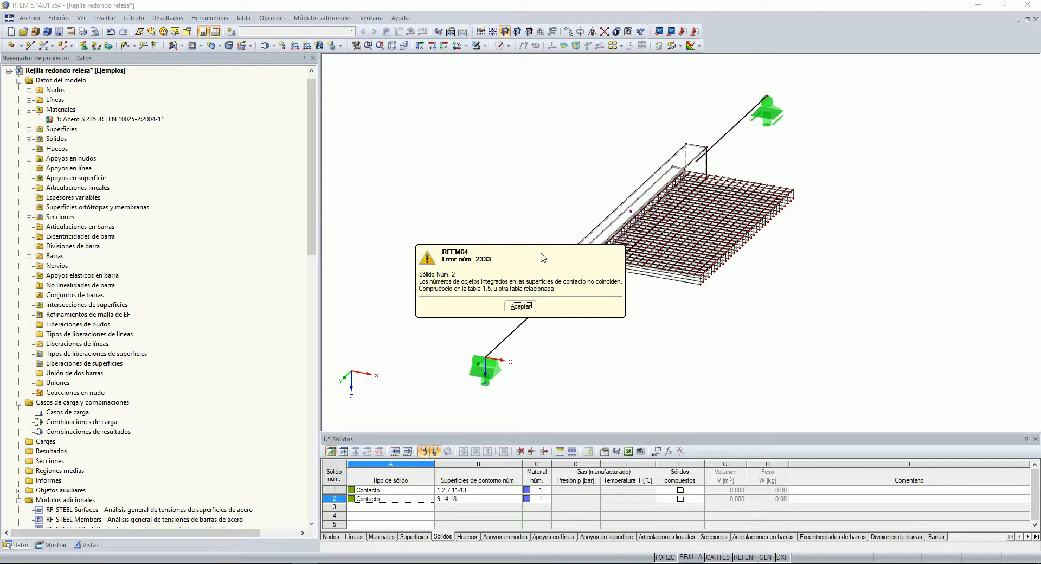
{"action": "left_click", "coordinate": [531, 305]}
Step: Select the vertical lines along the grating's edge beside the contact solid one by one
{"action": "scroll", "coordinate": [607, 288], "scroll_direction": "up", "scroll_amount": 10}
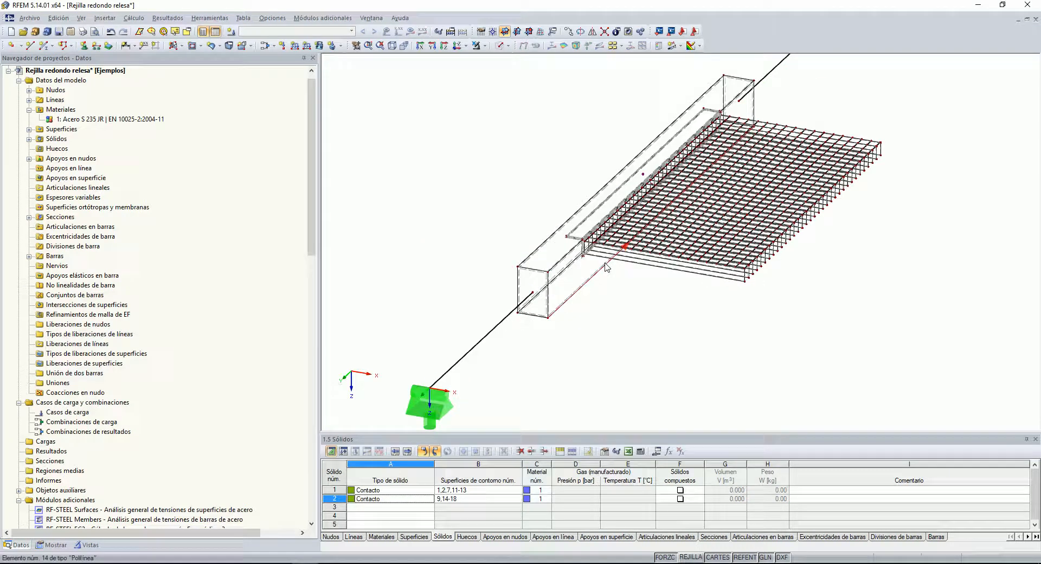
{"action": "scroll", "coordinate": [466, 217], "scroll_direction": "up", "scroll_amount": 3}
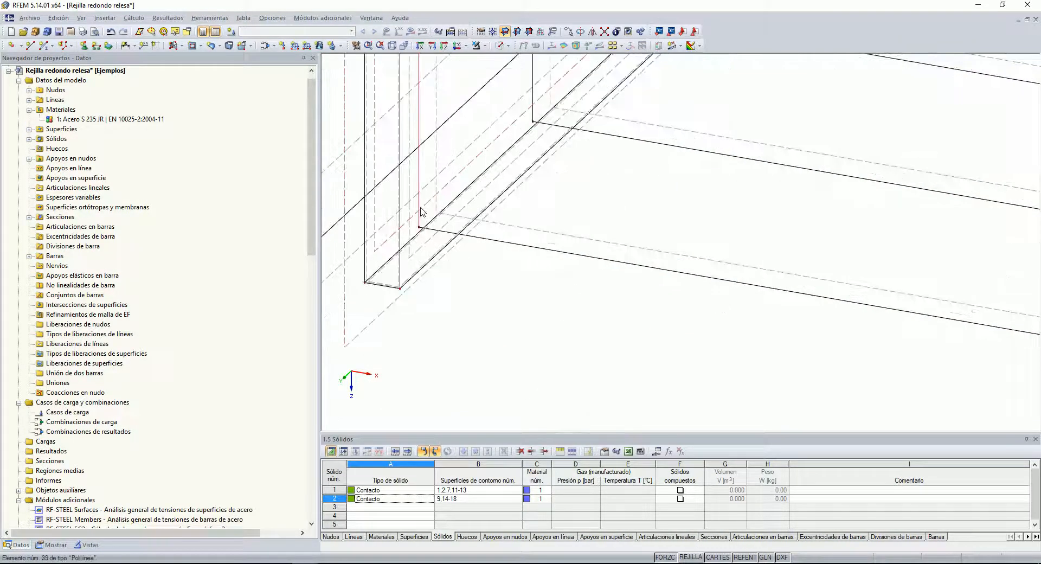
{"action": "scroll", "coordinate": [503, 209], "scroll_direction": "down", "scroll_amount": 3}
{"action": "left_click", "coordinate": [481, 186], "text": "ctrl"}
{"action": "left_click", "coordinate": [517, 113], "text": "ctrl"}
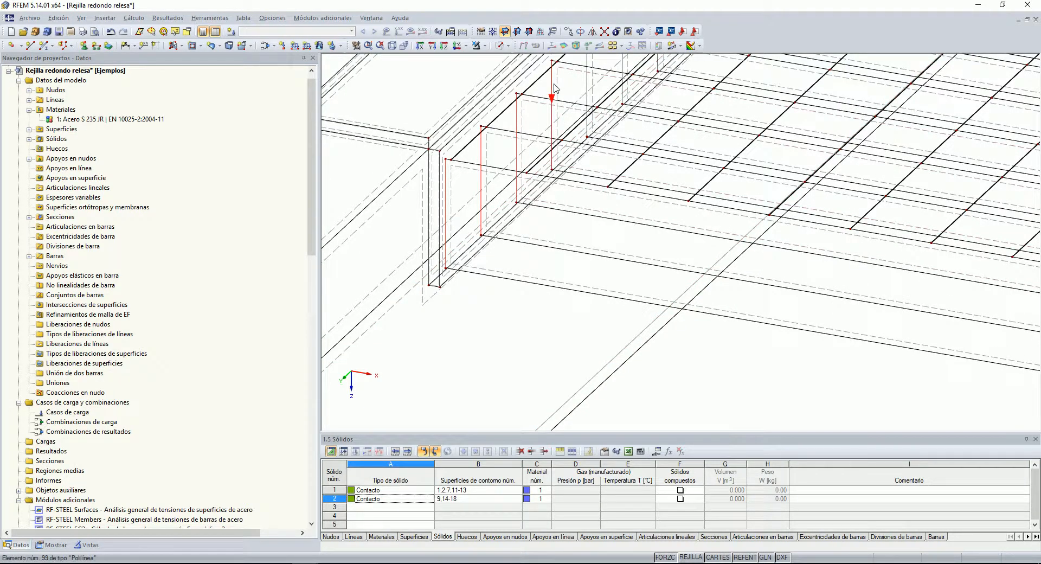
{"action": "scroll", "coordinate": [606, 160], "scroll_direction": "down", "scroll_amount": 3}
{"action": "scroll", "coordinate": [593, 206], "scroll_direction": "up", "scroll_amount": 2}
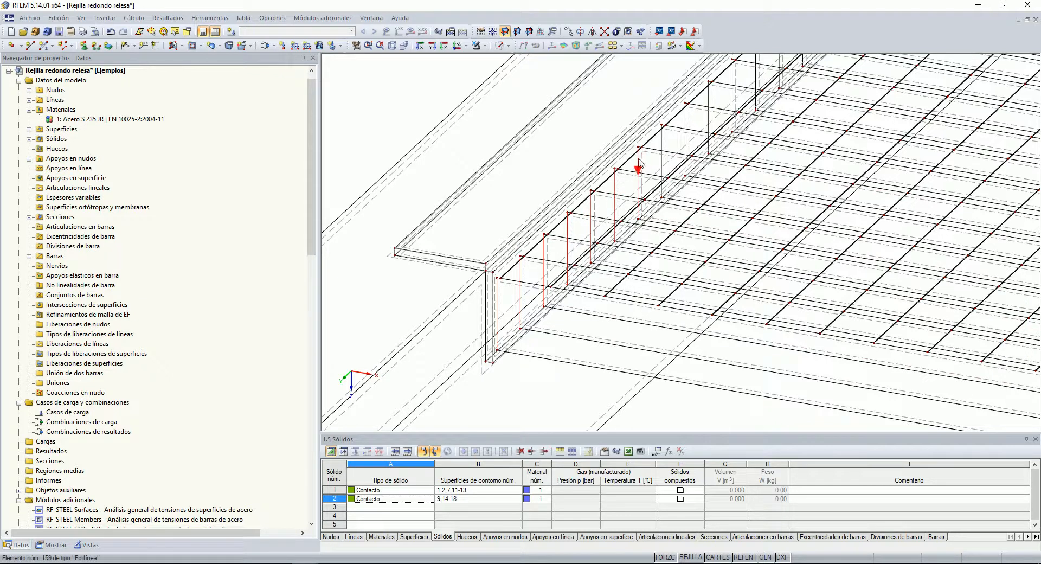
{"action": "scroll", "coordinate": [722, 217], "scroll_direction": "down", "scroll_amount": 5}
Step: Window-select the grating's vertical edge lines together with the adjoining contact surface, working from a front view
{"action": "middle_click_drag", "start_coordinate": [724, 215], "coordinate": [833, 117], "text": "ctrl"}
{"action": "scroll", "coordinate": [761, 148], "scroll_direction": "up", "scroll_amount": 2}
{"action": "scroll", "coordinate": [761, 148], "scroll_direction": "up", "scroll_amount": 4}
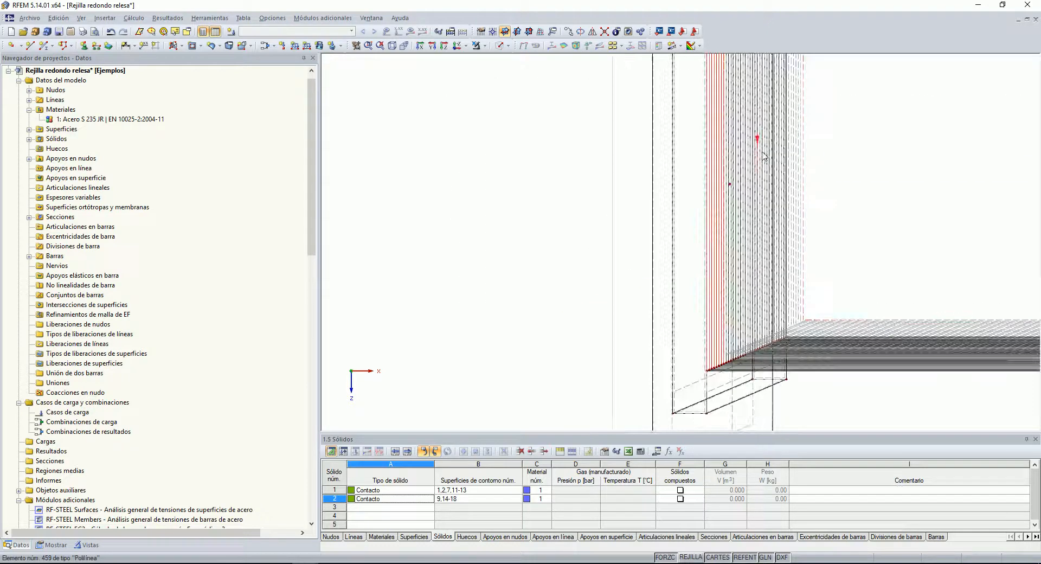
{"action": "middle_click_drag", "start_coordinate": [805, 198], "coordinate": [807, 198], "text": "ctrl"}
{"action": "left_click_drag", "start_coordinate": [785, 200], "coordinate": [739, 174]}
{"action": "left_click", "coordinate": [792, 188]}
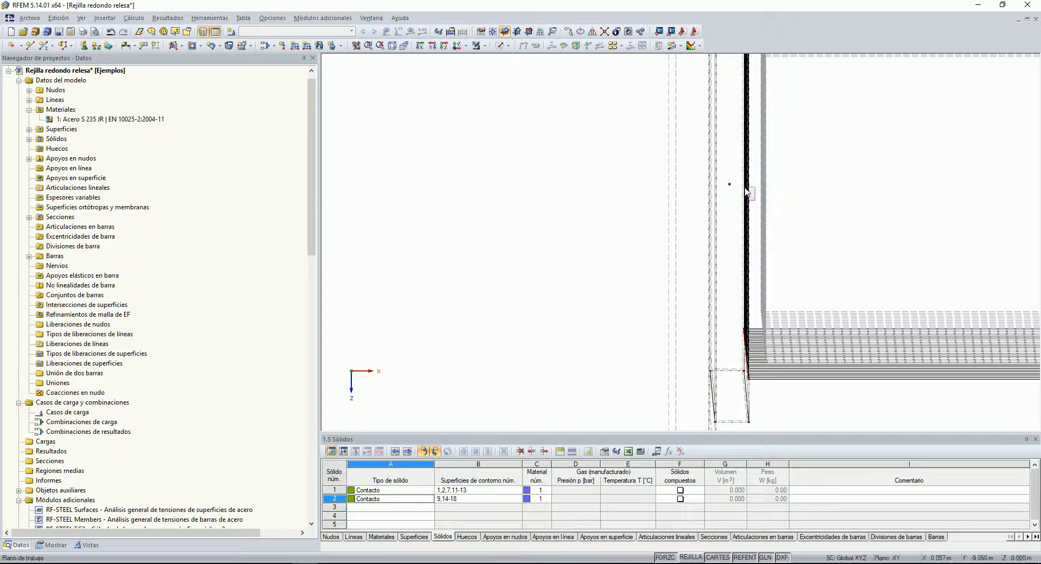
{"action": "left_click_drag", "start_coordinate": [740, 185], "coordinate": [739, 181]}
{"action": "scroll", "coordinate": [776, 268], "scroll_direction": "down", "scroll_amount": 2}
{"action": "middle_click_drag", "start_coordinate": [775, 269], "coordinate": [770, 270], "text": "ctrl"}
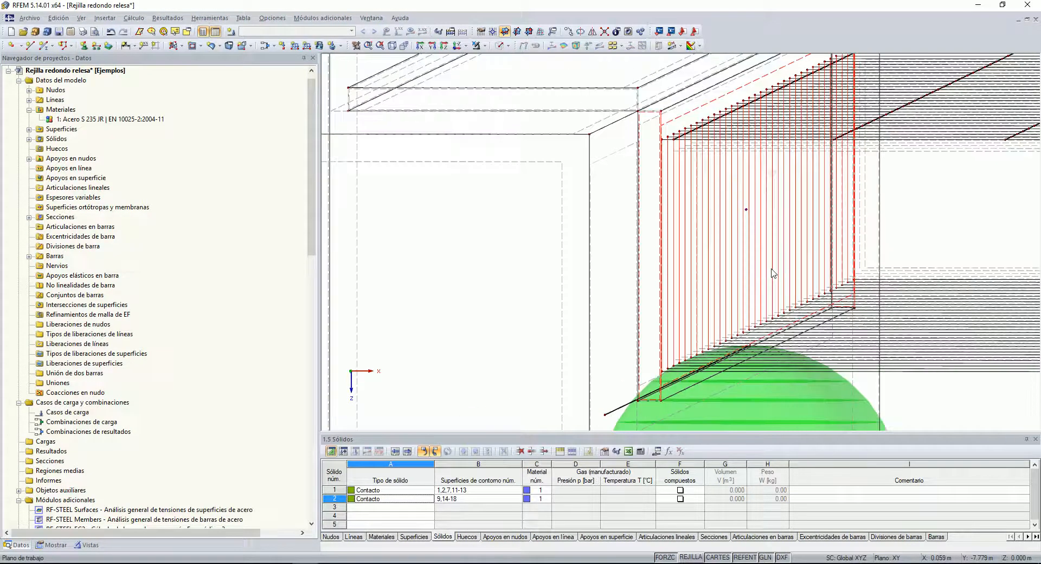
{"action": "scroll", "coordinate": [658, 383], "scroll_direction": "up", "scroll_amount": 2}
{"action": "mouse_move", "coordinate": [945, 202]}
{"action": "middle_mouse_down", "text": "ctrl"}
{"action": "mouse_move", "coordinate": [937, 199]}
{"action": "mouse_move", "coordinate": [952, 197]}
{"action": "middle_mouse_up", "text": "ctrl"}
{"action": "scroll", "coordinate": [944, 223], "scroll_direction": "down", "scroll_amount": 2}
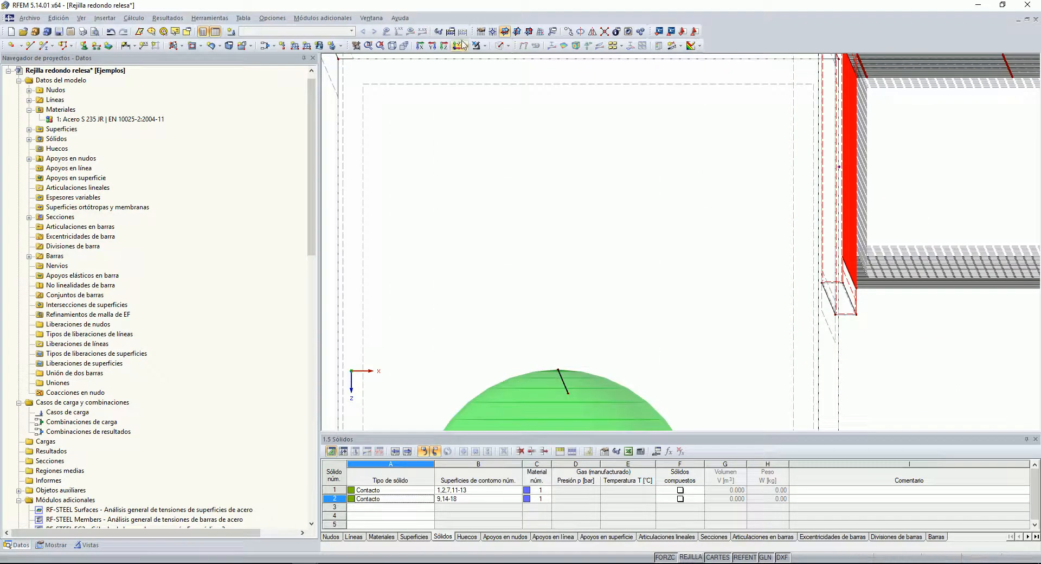
Step: Limit the visibility to the selected objects and turn off the display of hidden objects in the background
{"action": "left_click", "coordinate": [485, 45]}
{"action": "left_click", "coordinate": [521, 60]}
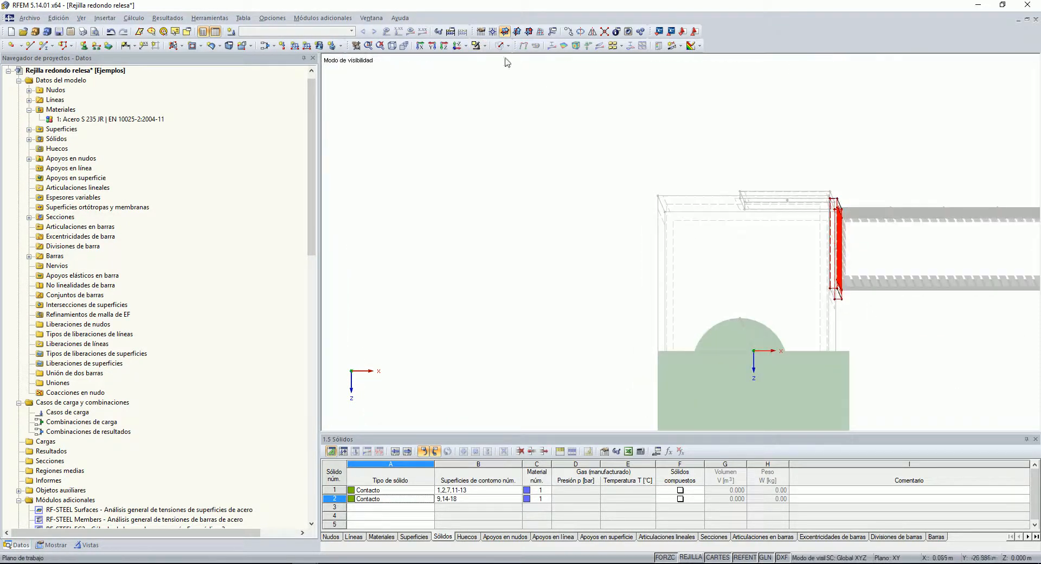
{"action": "right_click", "coordinate": [496, 140]}
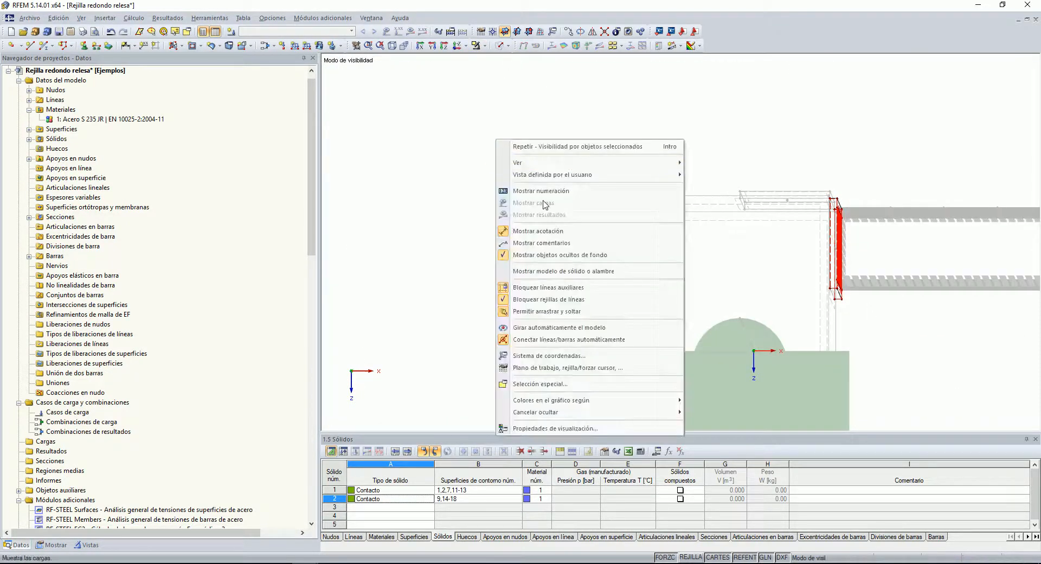
{"action": "left_click", "coordinate": [542, 255]}
Step: Select all the vertical lines within the isolated end surface, viewing the model along the X axis
{"action": "middle_click_drag", "start_coordinate": [849, 290], "coordinate": [753, 300], "text": "ctrl"}
{"action": "left_click", "coordinate": [757, 373]}
{"action": "scroll", "coordinate": [750, 340], "scroll_direction": "down", "scroll_amount": 2}
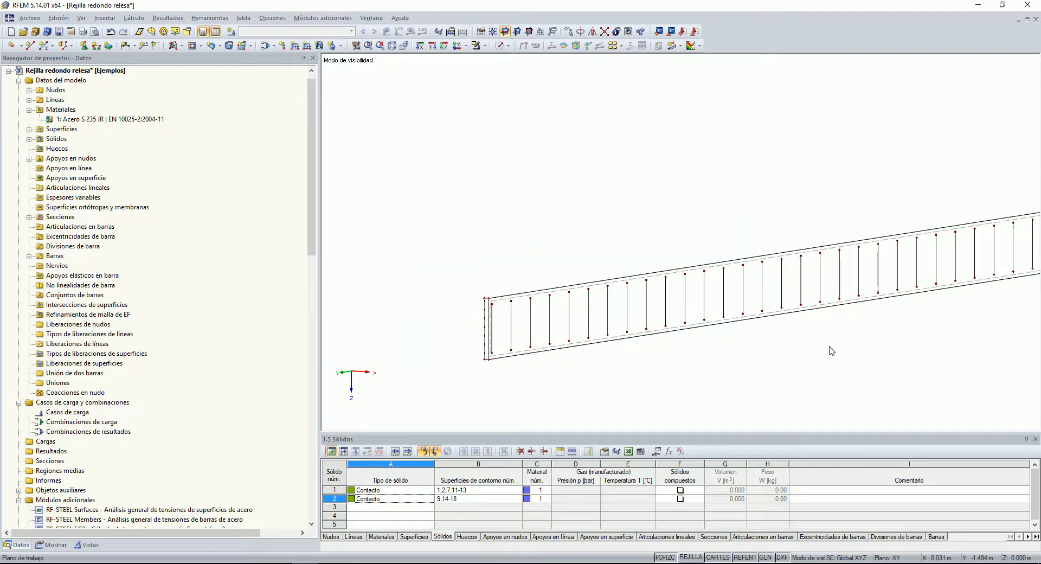
{"action": "middle_click_drag", "start_coordinate": [923, 366], "coordinate": [788, 334]}
{"action": "scroll", "coordinate": [988, 204], "scroll_direction": "down", "scroll_amount": 1}
{"action": "middle_click_drag", "start_coordinate": [986, 205], "coordinate": [854, 205], "text": "ctrl"}
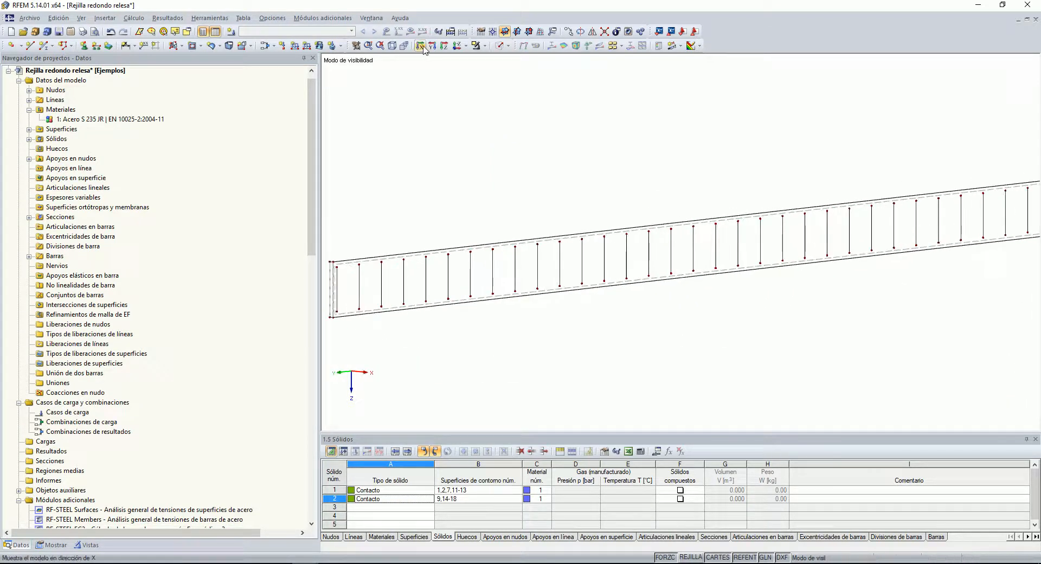
{"action": "left_click", "coordinate": [445, 47]}
{"action": "left_click", "coordinate": [432, 45]}
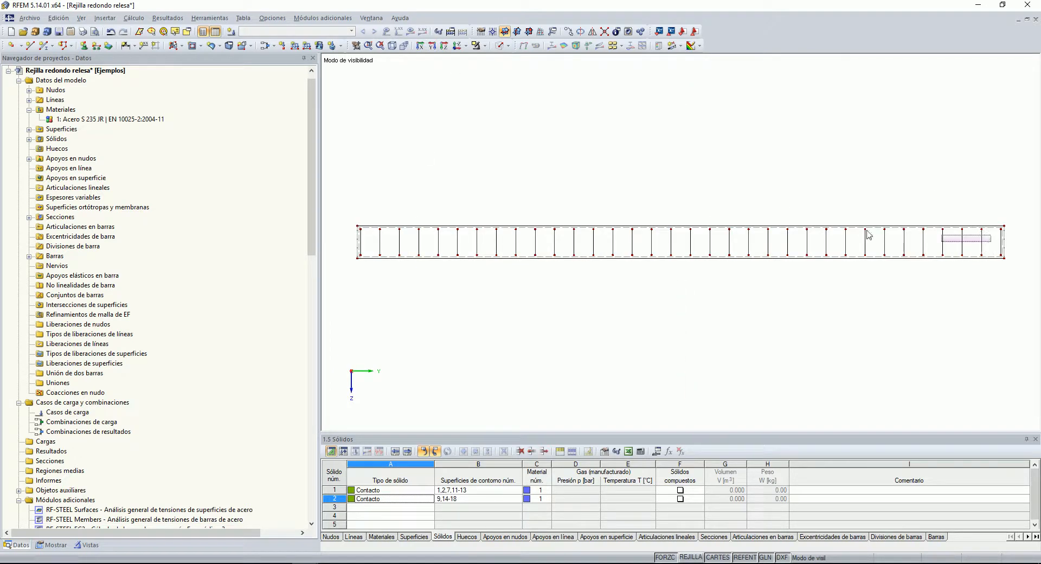
{"action": "scroll", "coordinate": [363, 250], "scroll_direction": "up", "scroll_amount": 1}
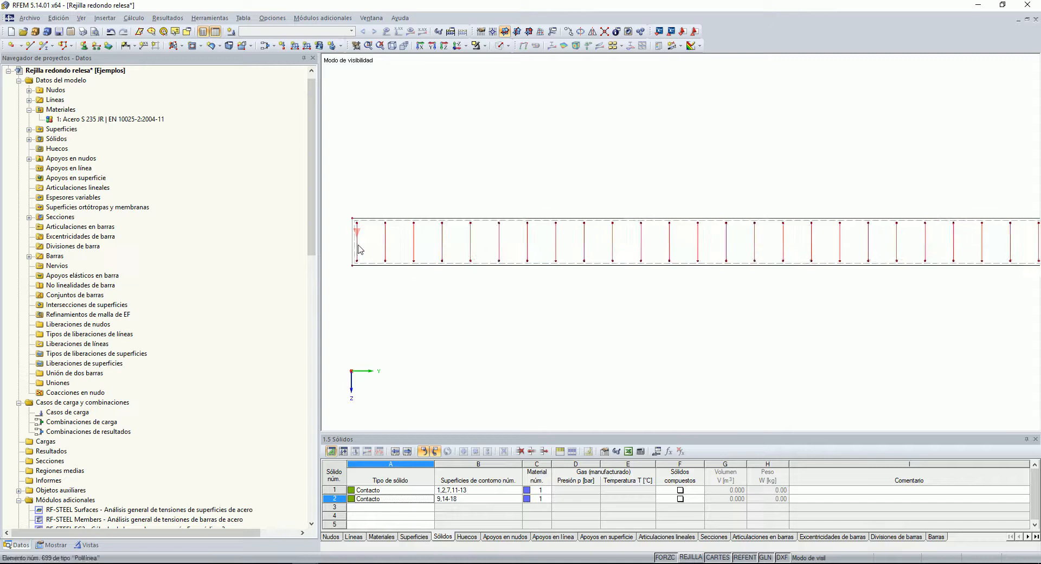
{"action": "scroll", "coordinate": [412, 261], "scroll_direction": "down", "scroll_amount": 1}
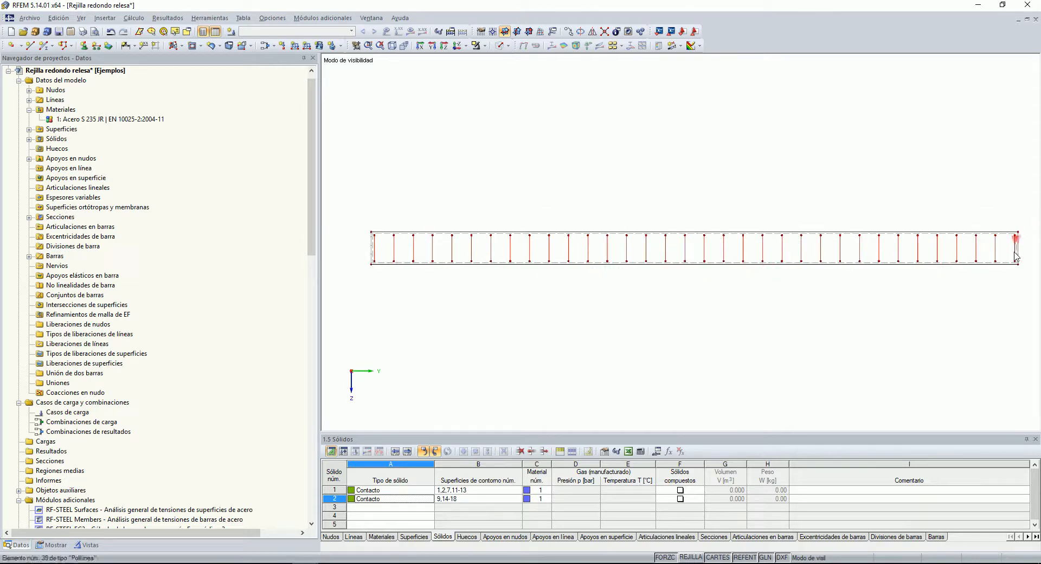
Step: Cancel the visibility mode to show the whole model again, keeping the vertical lines selected
{"action": "scroll", "coordinate": [929, 229], "scroll_direction": "down", "scroll_amount": 3}
{"action": "middle_click_drag", "start_coordinate": [659, 293], "coordinate": [806, 208], "text": "ctrl"}
{"action": "scroll", "coordinate": [808, 313], "scroll_direction": "up", "scroll_amount": 4}
{"action": "scroll", "coordinate": [808, 212], "scroll_direction": "up", "scroll_amount": 5}
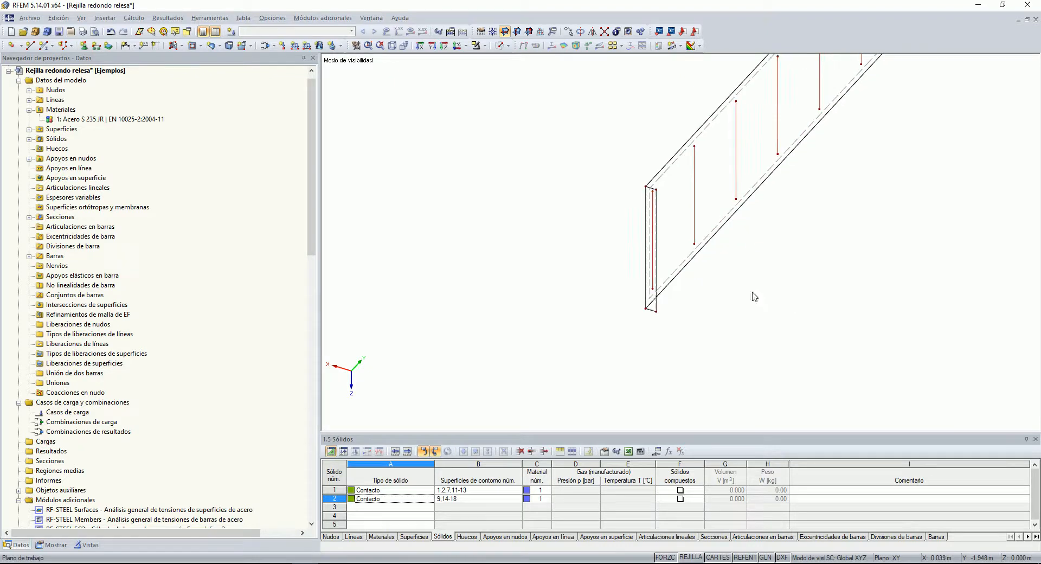
{"action": "middle_click_drag", "start_coordinate": [821, 267], "coordinate": [756, 287]}
{"action": "scroll", "coordinate": [619, 312], "scroll_direction": "up", "scroll_amount": 2}
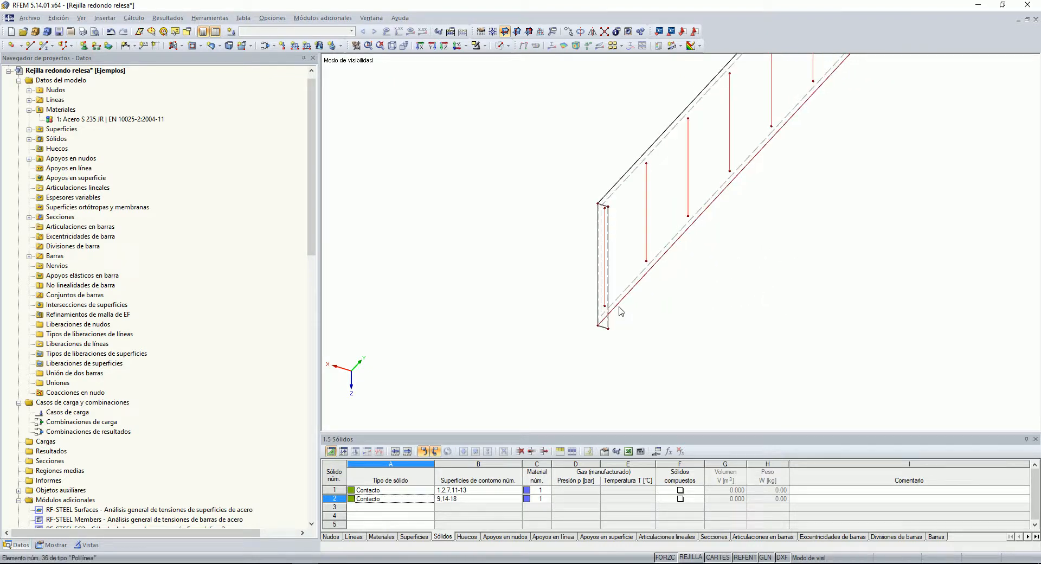
{"action": "left_click", "coordinate": [488, 46]}
{"action": "left_click", "coordinate": [596, 138]}
Step: Copy the selected vertical lines across the contact gap, from corner node 19 to the matching corner node on the opposite surface
{"action": "scroll", "coordinate": [748, 290], "scroll_direction": "down", "scroll_amount": 7}
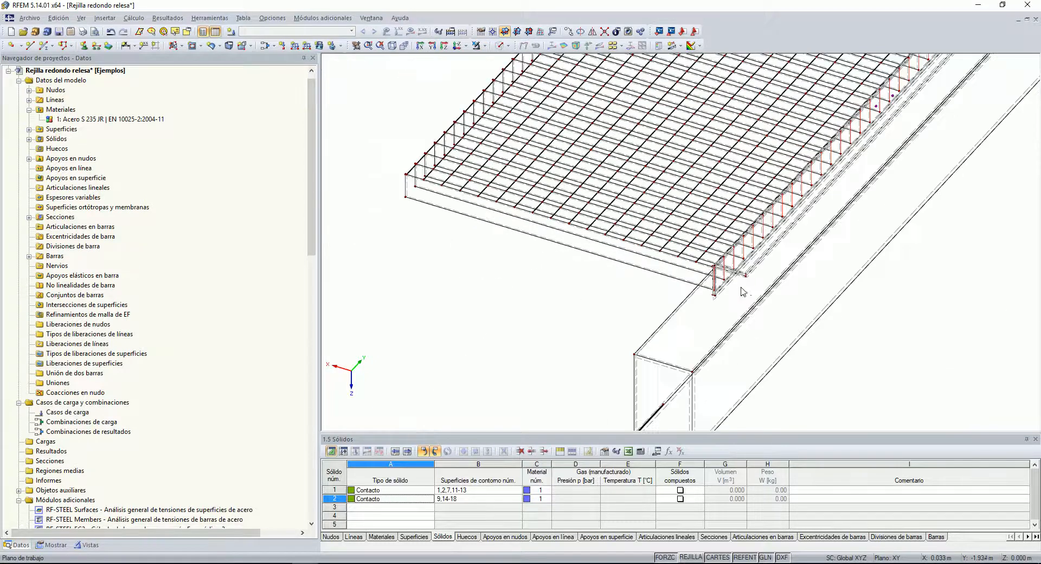
{"action": "scroll", "coordinate": [569, 287], "scroll_direction": "down", "scroll_amount": 2}
{"action": "middle_click_drag", "start_coordinate": [460, 261], "coordinate": [770, 242], "text": "ctrl"}
{"action": "scroll", "coordinate": [584, 215], "scroll_direction": "up", "scroll_amount": 8}
{"action": "middle_click_drag", "start_coordinate": [357, 263], "coordinate": [442, 251]}
{"action": "scroll", "coordinate": [441, 251], "scroll_direction": "up", "scroll_amount": 2}
{"action": "scroll", "coordinate": [547, 260], "scroll_direction": "up", "scroll_amount": 3}
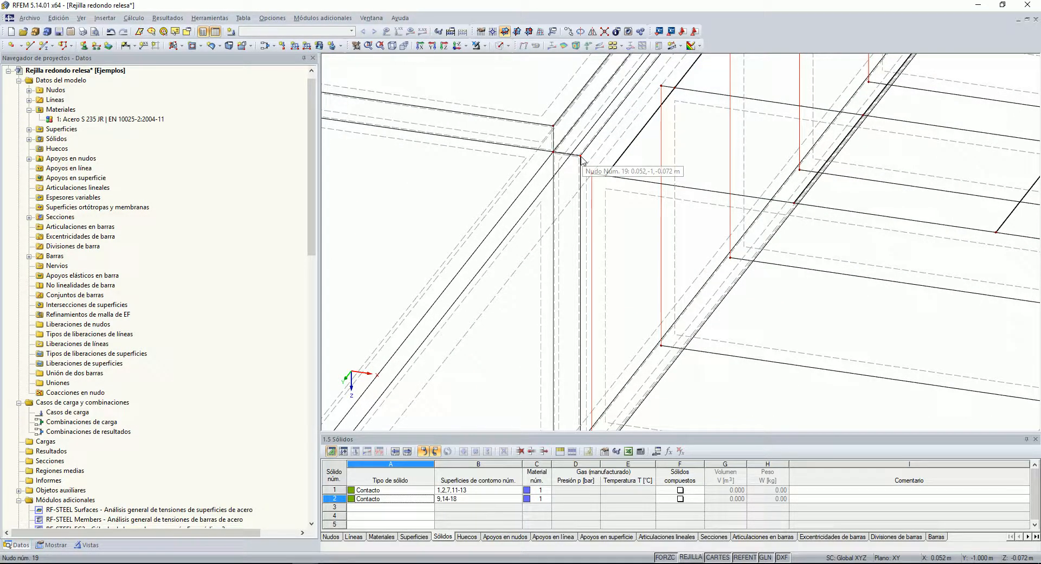
{"action": "left_click_drag", "start_coordinate": [561, 139], "coordinate": [554, 154], "text": "ctrl"}
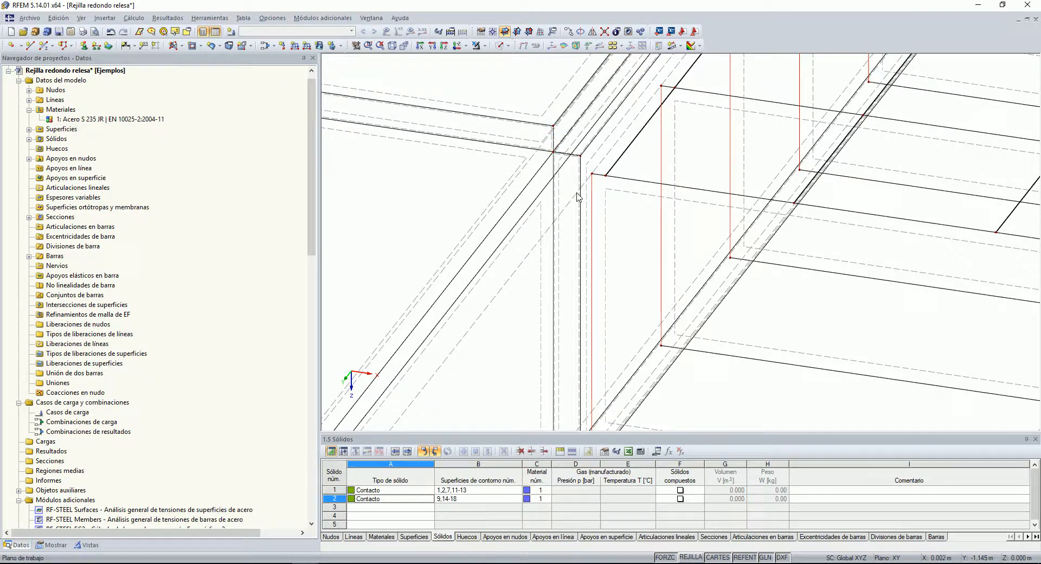
Step: Check the lines integrated in surface 9 in its surface settings and close them without changes
{"action": "scroll", "coordinate": [594, 216], "scroll_direction": "down", "scroll_amount": 4}
{"action": "left_click", "coordinate": [611, 371]}
{"action": "scroll", "coordinate": [584, 312], "scroll_direction": "up", "scroll_amount": 5}
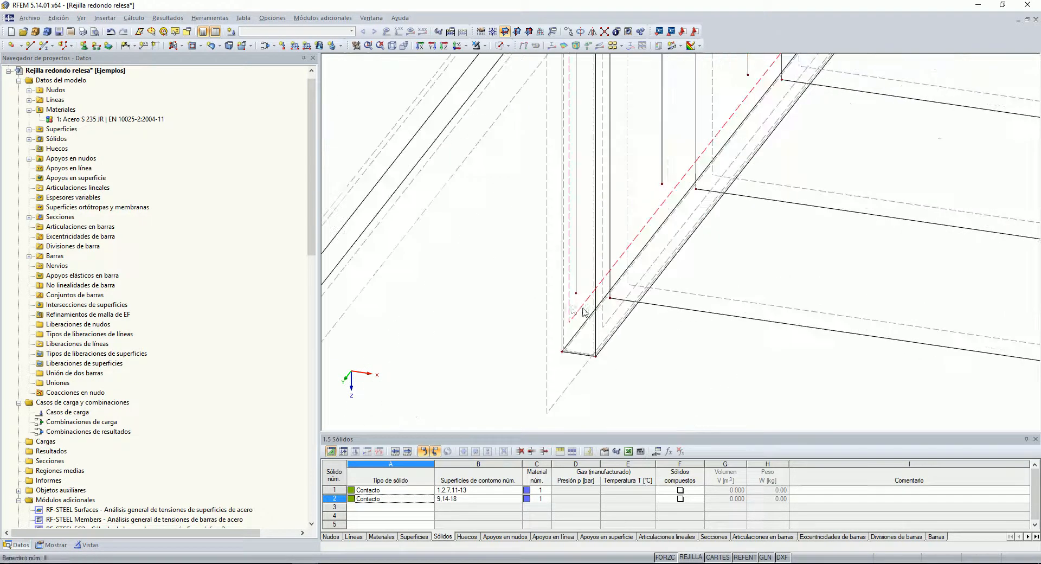
{"action": "double_click", "coordinate": [578, 312]}
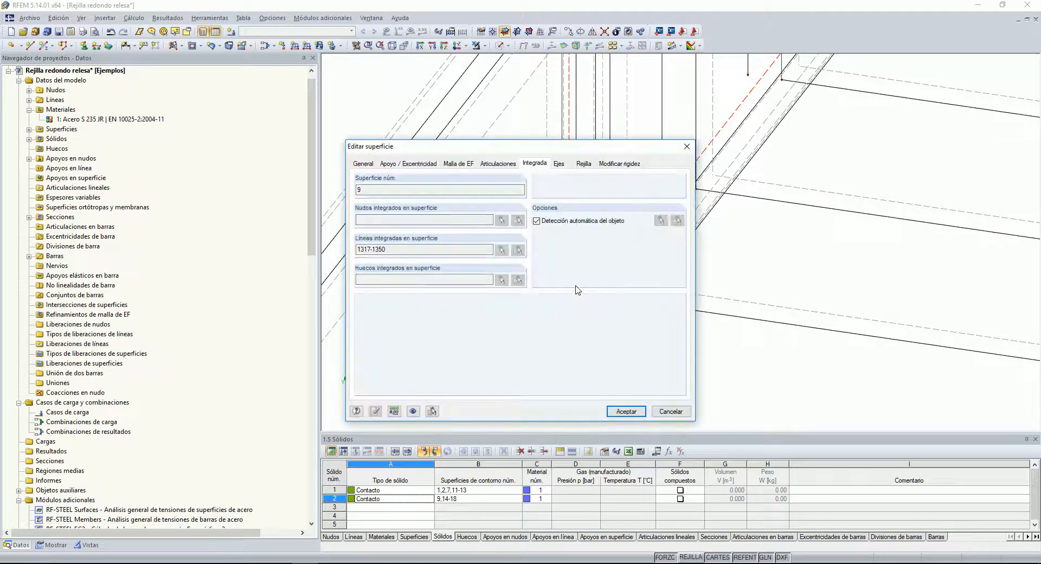
{"action": "left_click", "coordinate": [671, 410]}
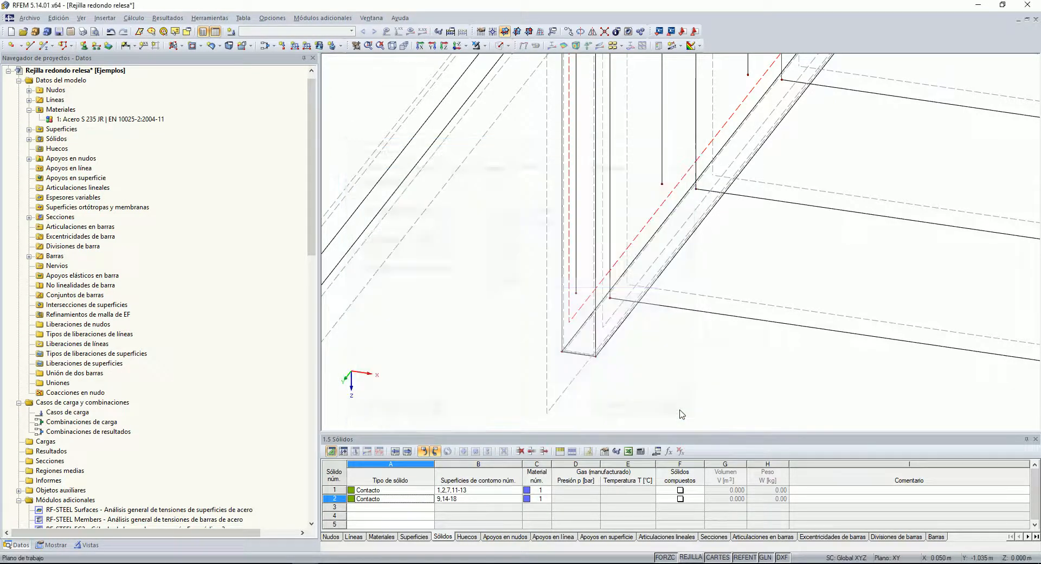
Step: Check the settings of a surface at the angle's lower end corner and close them without changes
{"action": "double_click", "coordinate": [576, 279]}
{"action": "left_click", "coordinate": [664, 414]}
{"action": "scroll", "coordinate": [732, 390], "scroll_direction": "down", "scroll_amount": 5}
{"action": "scroll", "coordinate": [675, 187], "scroll_direction": "up", "scroll_amount": 2}
{"action": "scroll", "coordinate": [673, 185], "scroll_direction": "up", "scroll_amount": 3}
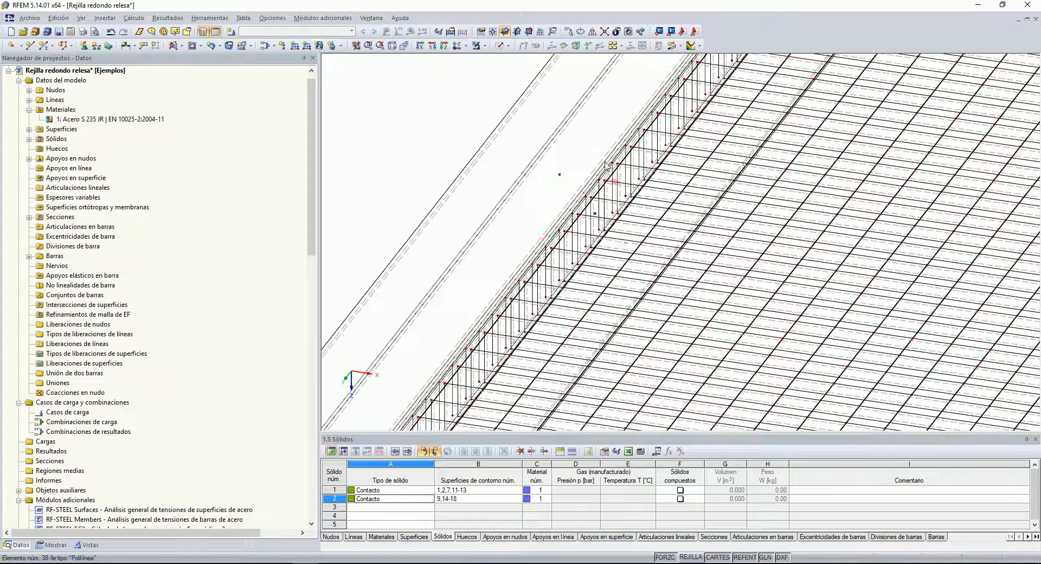
Step: Try to generate the FE mesh for the whole model
{"action": "left_click", "coordinate": [152, 30]}
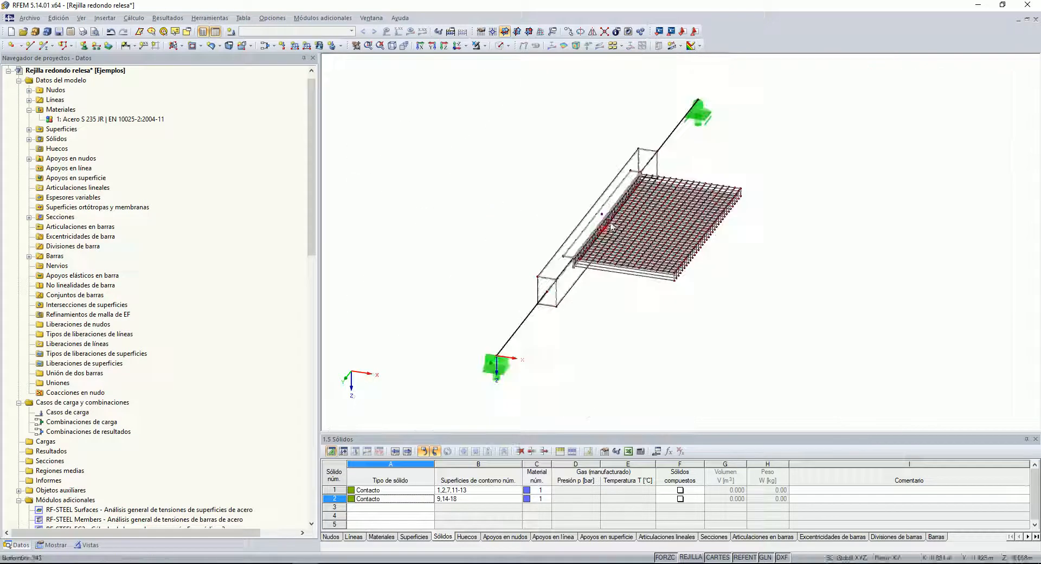
{"action": "left_click", "coordinate": [134, 18]}
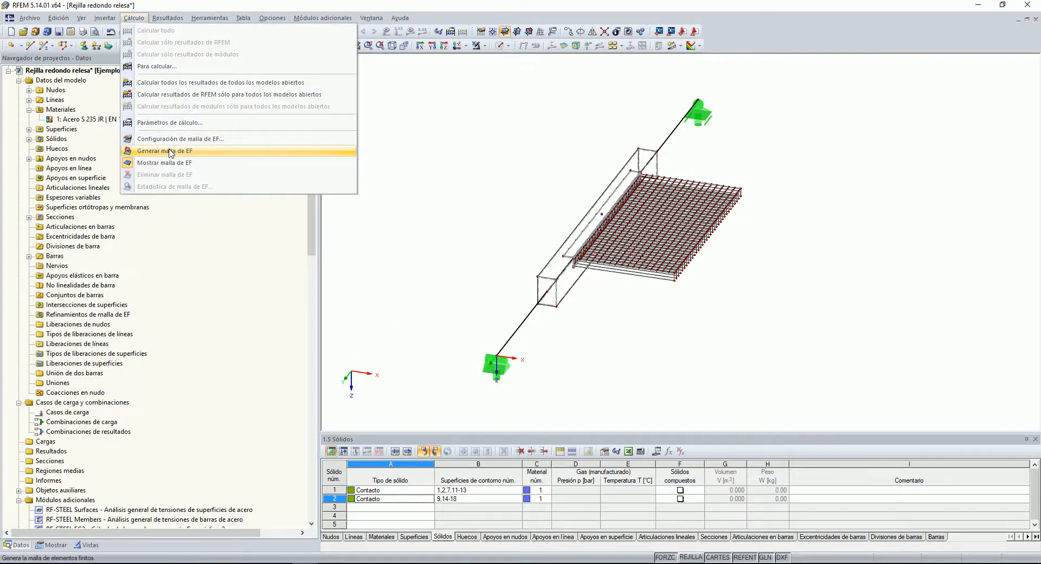
{"action": "left_click", "coordinate": [170, 153]}
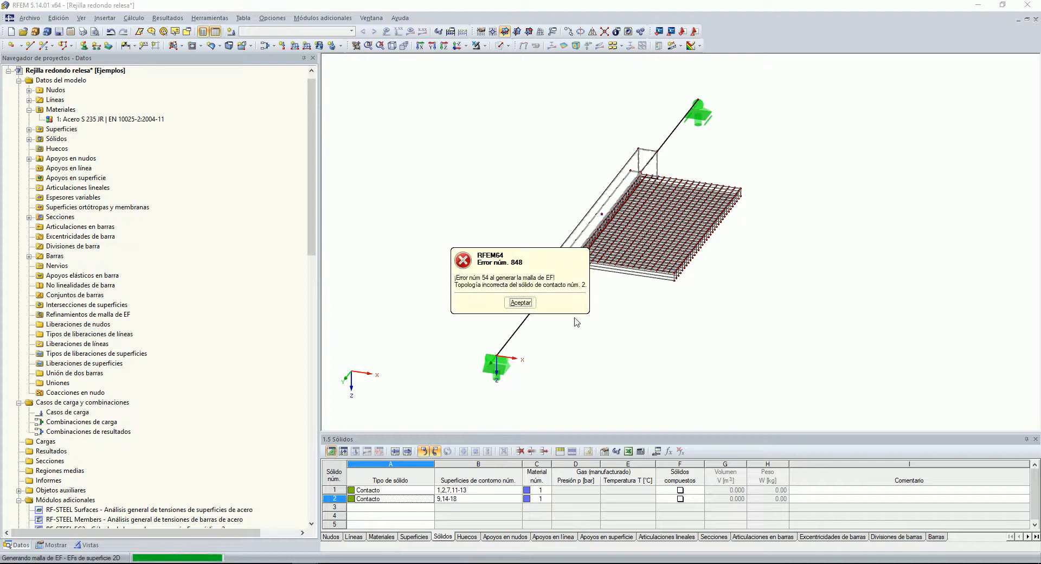
{"action": "left_click", "coordinate": [520, 302]}
Step: Change the type of solid 2 to Material
{"action": "scroll", "coordinate": [655, 335], "scroll_direction": "up", "scroll_amount": 5}
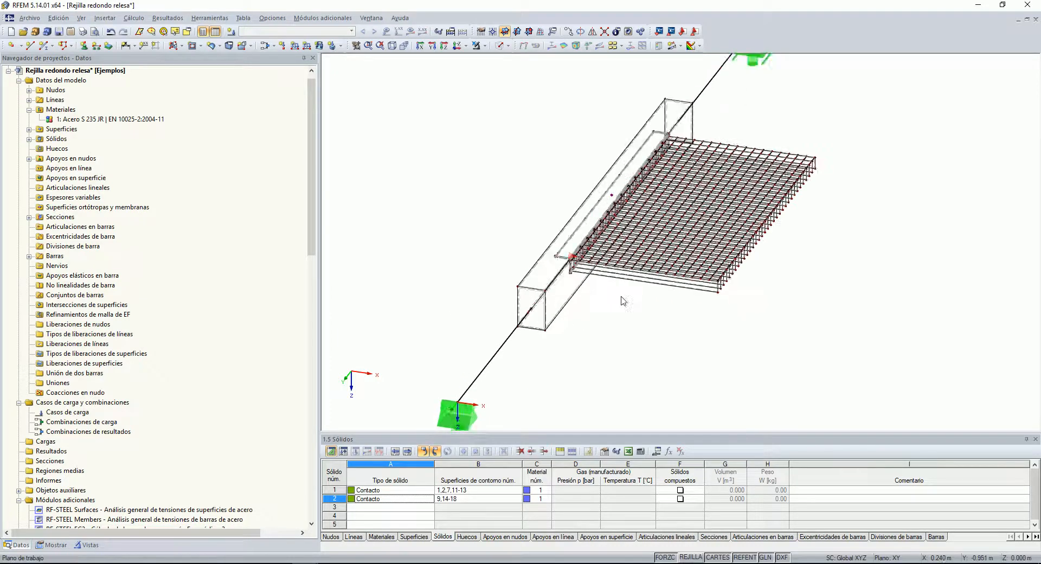
{"action": "scroll", "coordinate": [534, 304], "scroll_direction": "down", "scroll_amount": 5}
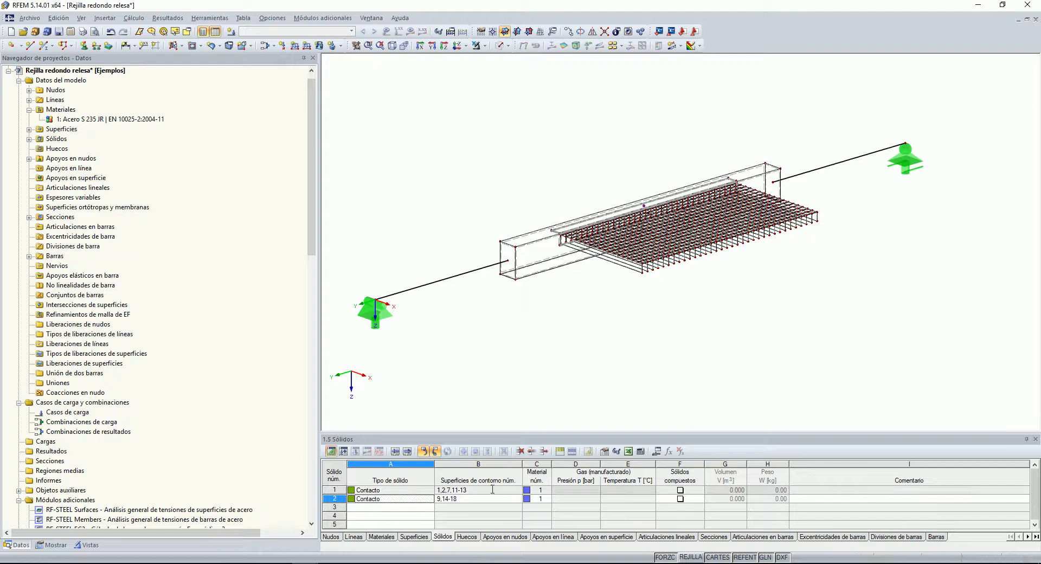
{"action": "left_click", "coordinate": [398, 500]}
{"action": "left_click", "coordinate": [423, 499]}
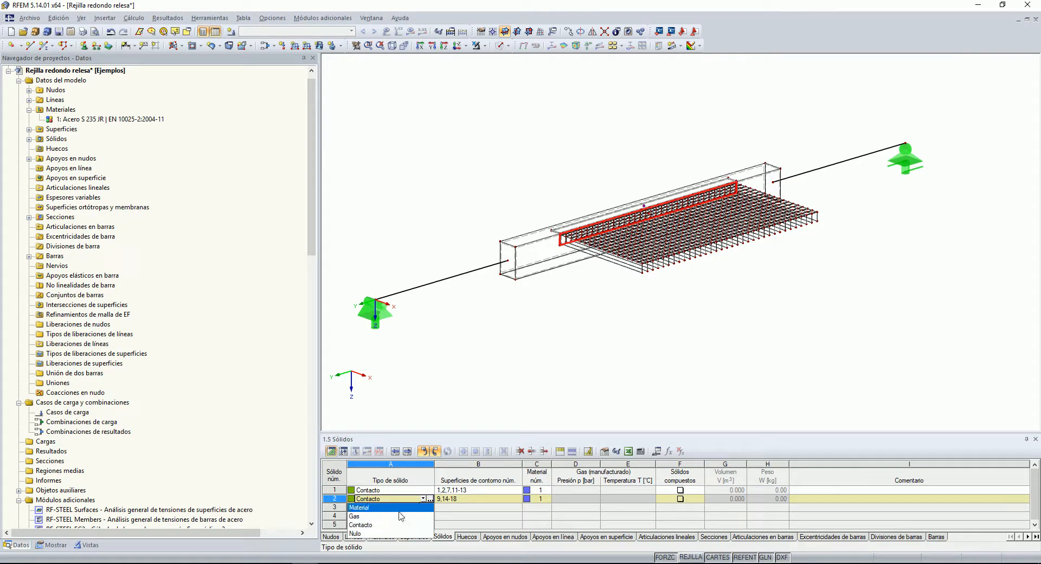
{"action": "left_click", "coordinate": [397, 509]}
Step: Generate the FE mesh of the model and examine it where the grating meets the angle
{"action": "scroll", "coordinate": [548, 312], "scroll_direction": "up", "scroll_amount": 3}
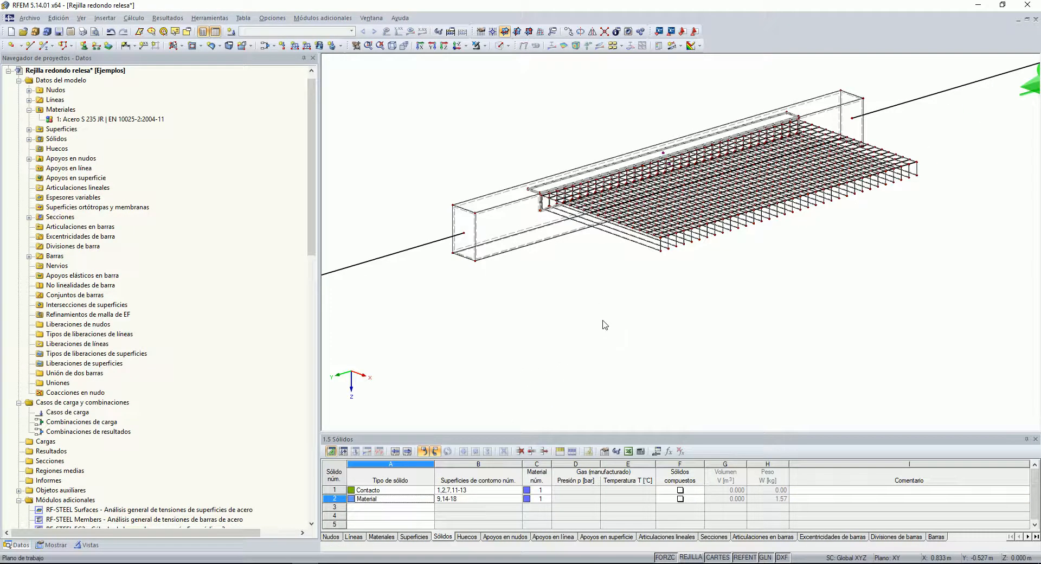
{"action": "middle_click_drag", "start_coordinate": [548, 313], "coordinate": [802, 250], "text": "ctrl"}
{"action": "left_click", "coordinate": [133, 18]}
{"action": "left_click", "coordinate": [163, 151]}
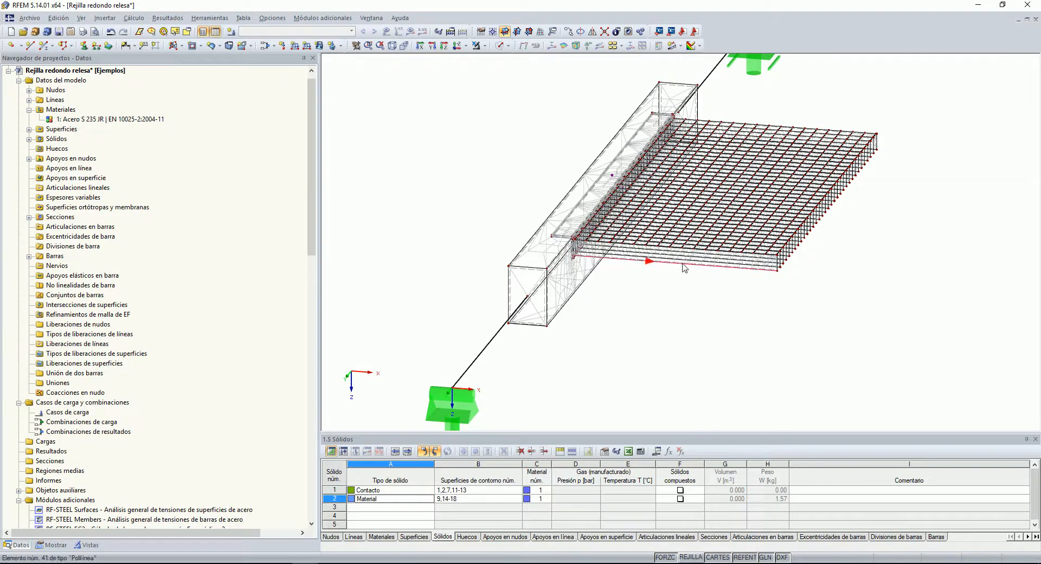
{"action": "scroll", "coordinate": [573, 245], "scroll_direction": "up", "scroll_amount": 5}
{"action": "scroll", "coordinate": [573, 243], "scroll_direction": "up", "scroll_amount": 3}
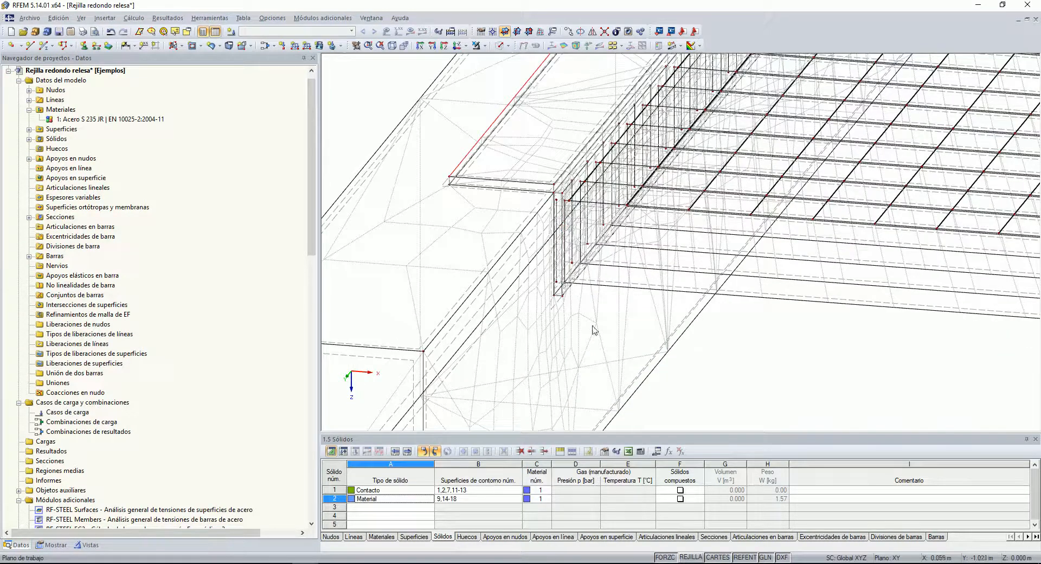
{"action": "scroll", "coordinate": [592, 334], "scroll_direction": "up", "scroll_amount": 1}
{"action": "scroll", "coordinate": [653, 314], "scroll_direction": "down", "scroll_amount": 3}
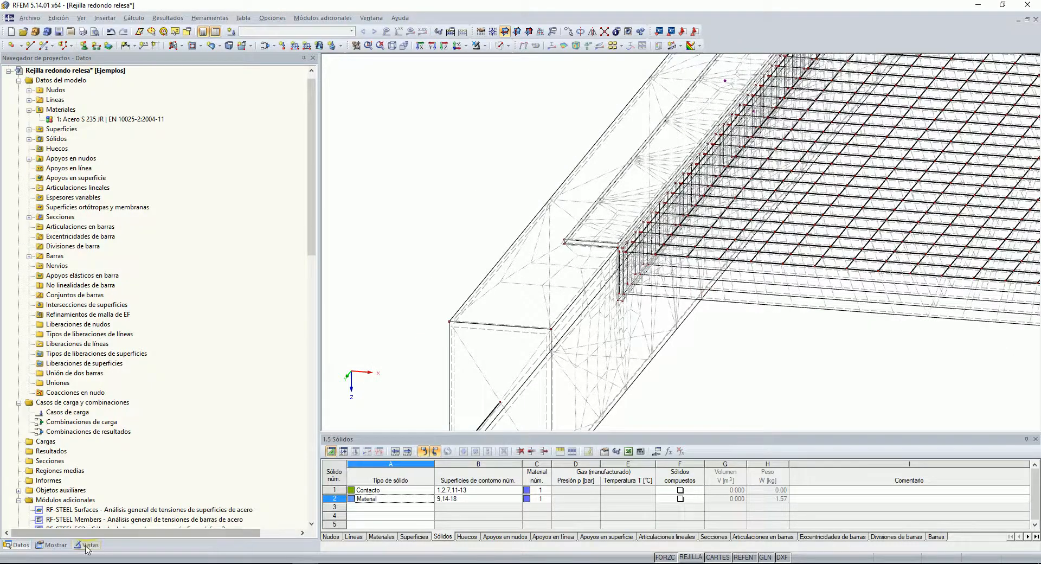
Step: Restrict the model visibility to the surfaces with 3 mm thickness
{"action": "left_click", "coordinate": [87, 544]}
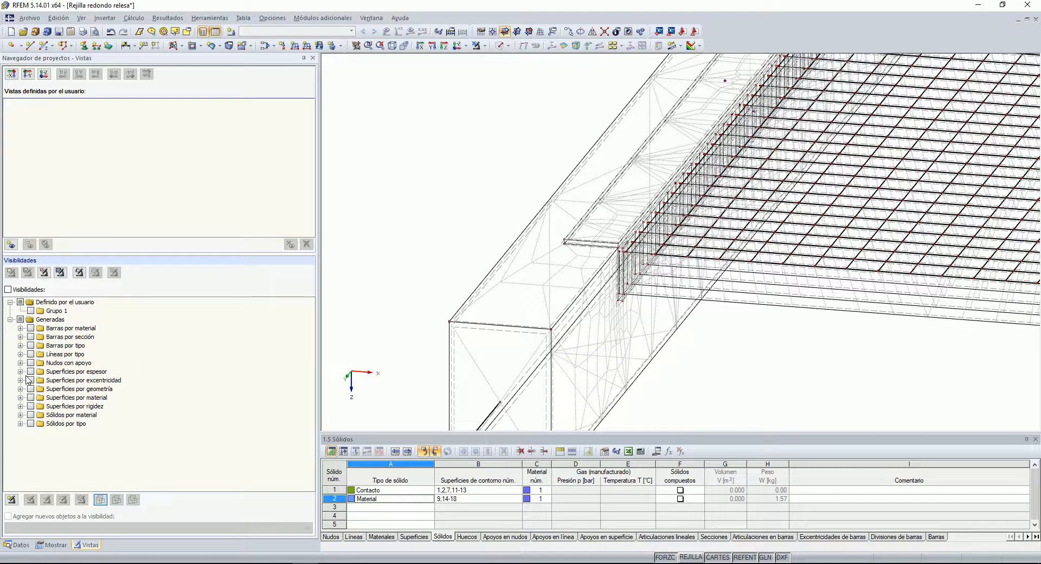
{"action": "left_click", "coordinate": [20, 371]}
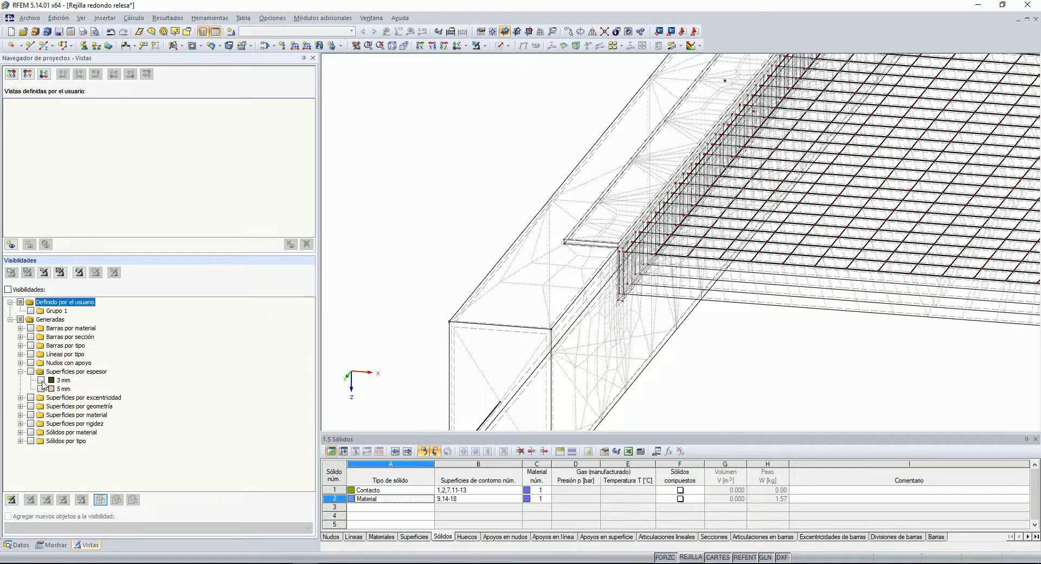
{"action": "left_click", "coordinate": [41, 380]}
{"action": "scroll", "coordinate": [674, 337], "scroll_direction": "down", "scroll_amount": 5}
Step: Assign a new surface FE mesh refinement with a target length of 0.005 m to surfaces 13 and 19-52
{"action": "left_click_drag", "start_coordinate": [615, 185], "coordinate": [871, 367]}
{"action": "right_click", "coordinate": [782, 342]}
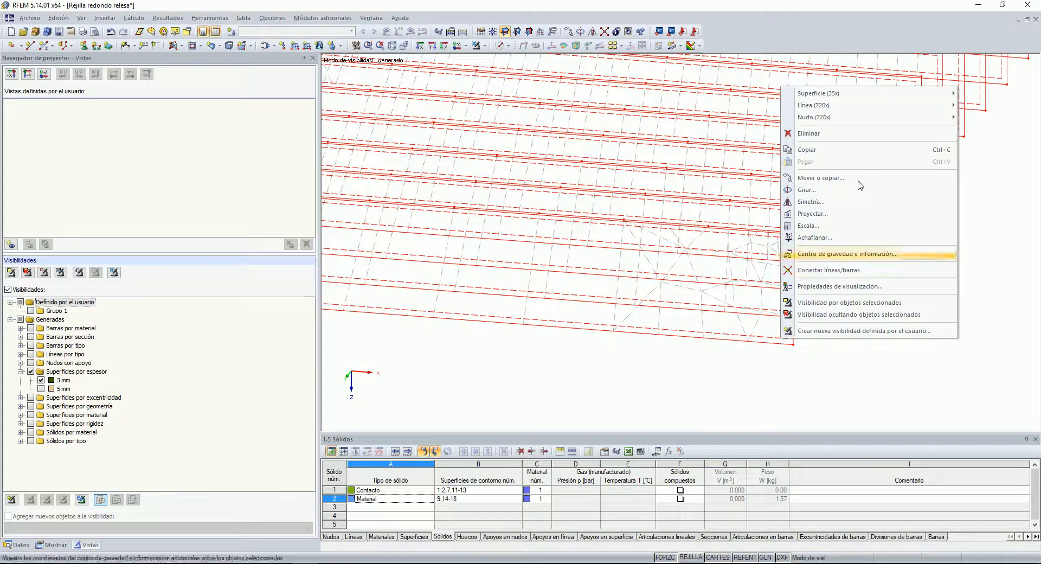
{"action": "mouse_move", "coordinate": [828, 98]}
{"action": "mouse_move", "coordinate": [713, 120]}
{"action": "left_click", "coordinate": [811, 135]}
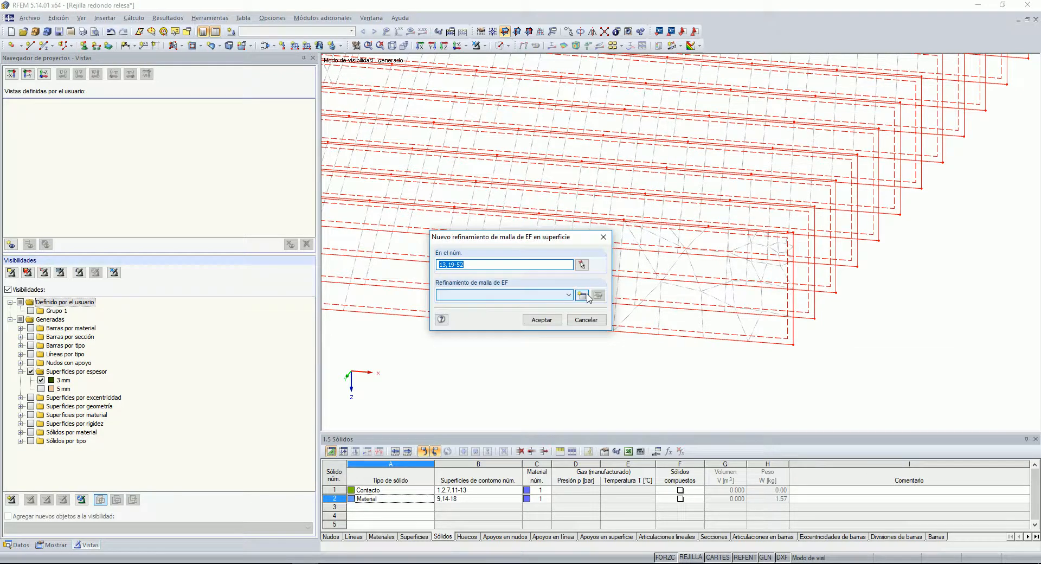
{"action": "left_click", "coordinate": [582, 296]}
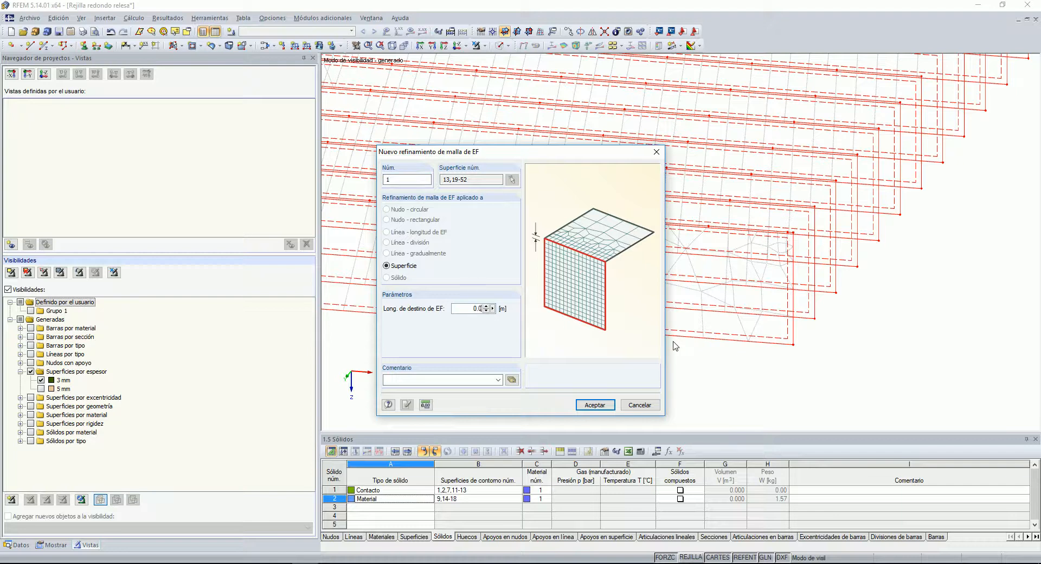
{"action": "left_click", "coordinate": [595, 405]}
{"action": "left_click", "coordinate": [539, 321]}
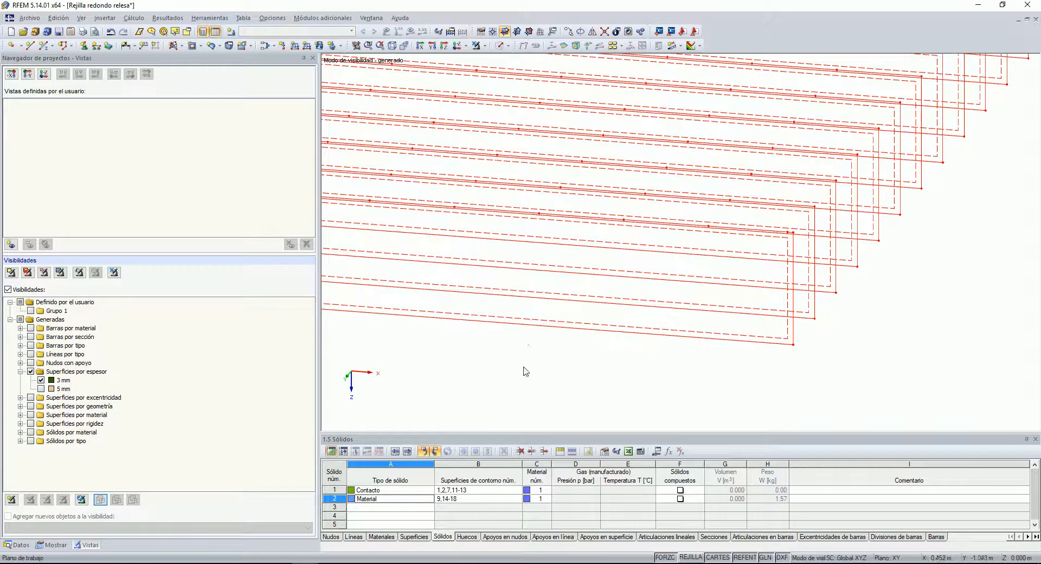
Step: Generate the FE mesh and examine the refinement on the isolated 3 mm surfaces
{"action": "left_click", "coordinate": [134, 18]}
{"action": "left_click", "coordinate": [176, 150]}
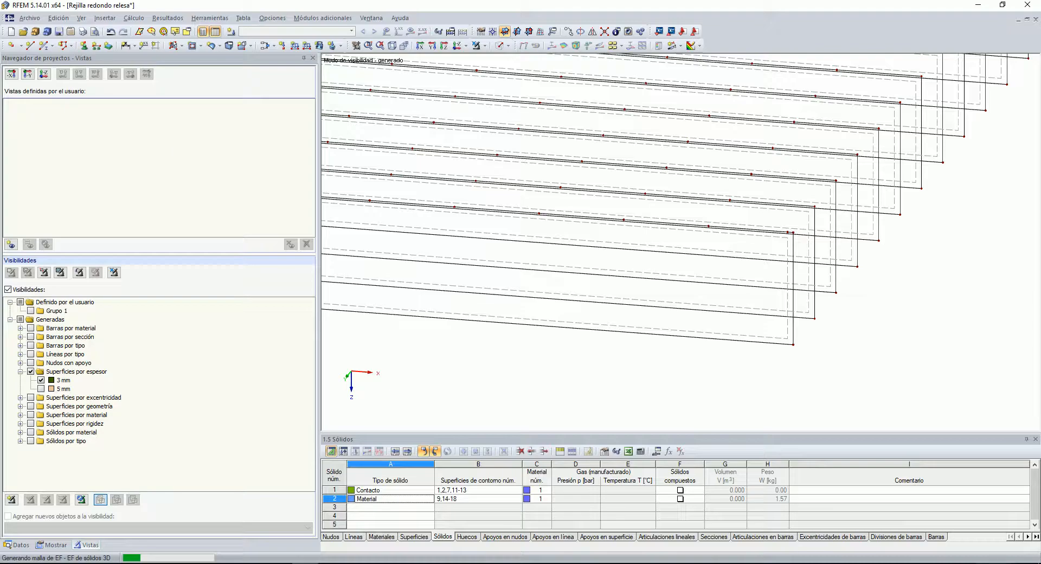
{"action": "scroll", "coordinate": [586, 359], "scroll_direction": "down", "scroll_amount": 2}
{"action": "middle_click_drag", "start_coordinate": [651, 370], "coordinate": [734, 385], "text": "ctrl"}
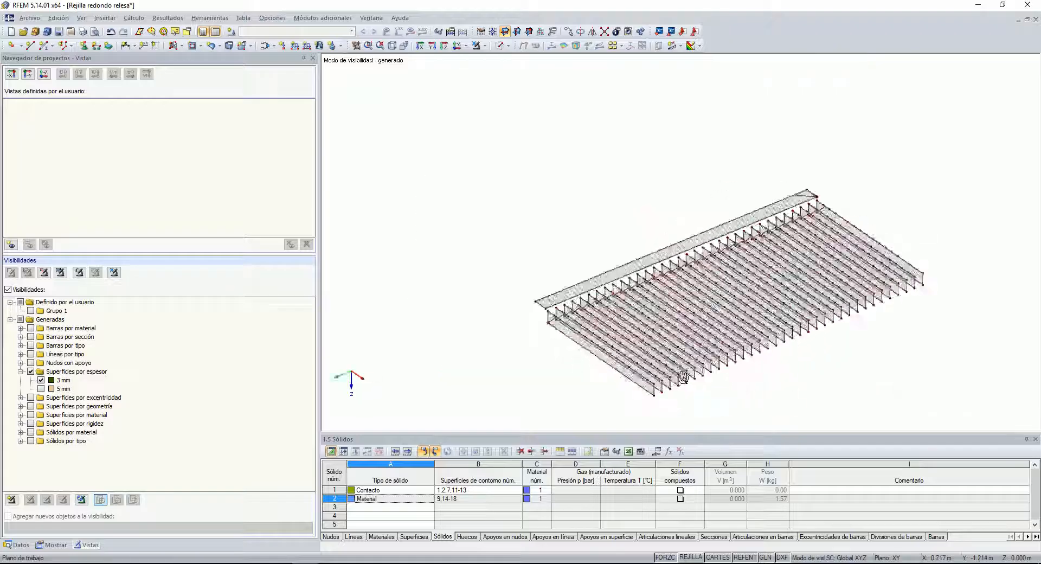
{"action": "scroll", "coordinate": [666, 359], "scroll_direction": "up", "scroll_amount": 3}
{"action": "scroll", "coordinate": [683, 347], "scroll_direction": "down", "scroll_amount": 5}
{"action": "scroll", "coordinate": [429, 174], "scroll_direction": "up", "scroll_amount": 5}
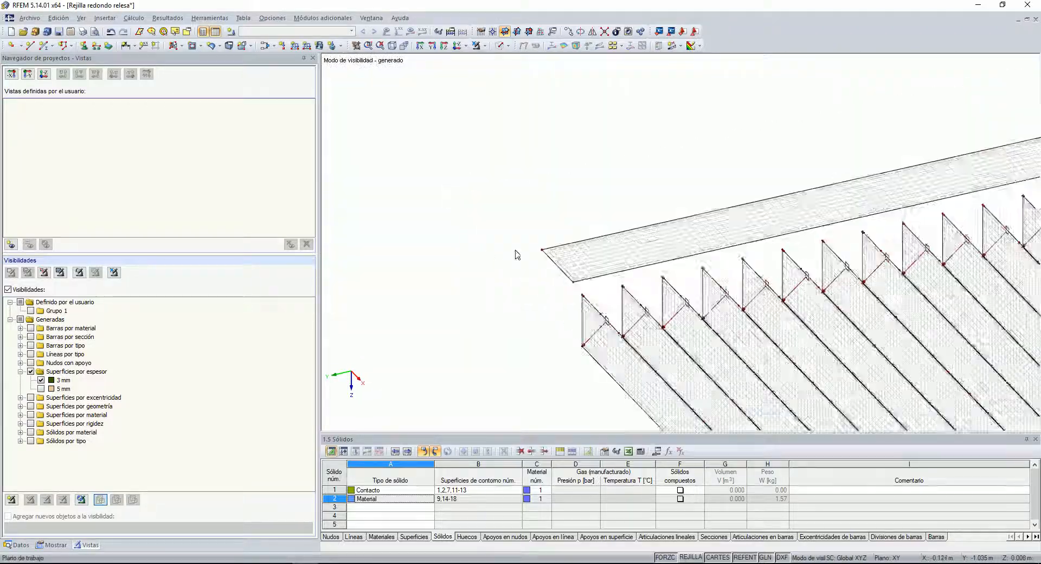
{"action": "scroll", "coordinate": [607, 304], "scroll_direction": "down", "scroll_amount": 5}
{"action": "middle_click_drag", "start_coordinate": [603, 311], "coordinate": [476, 257]}
Step: Cancel the visibility mode and examine the mesh at the angle's end in the whole model
{"action": "left_click", "coordinate": [457, 46]}
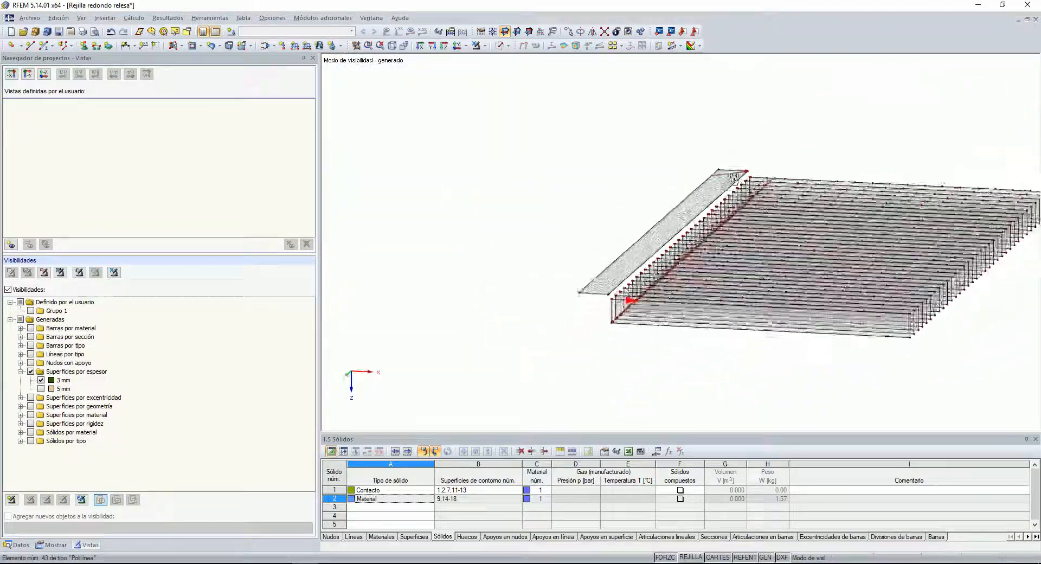
{"action": "left_click", "coordinate": [483, 46]}
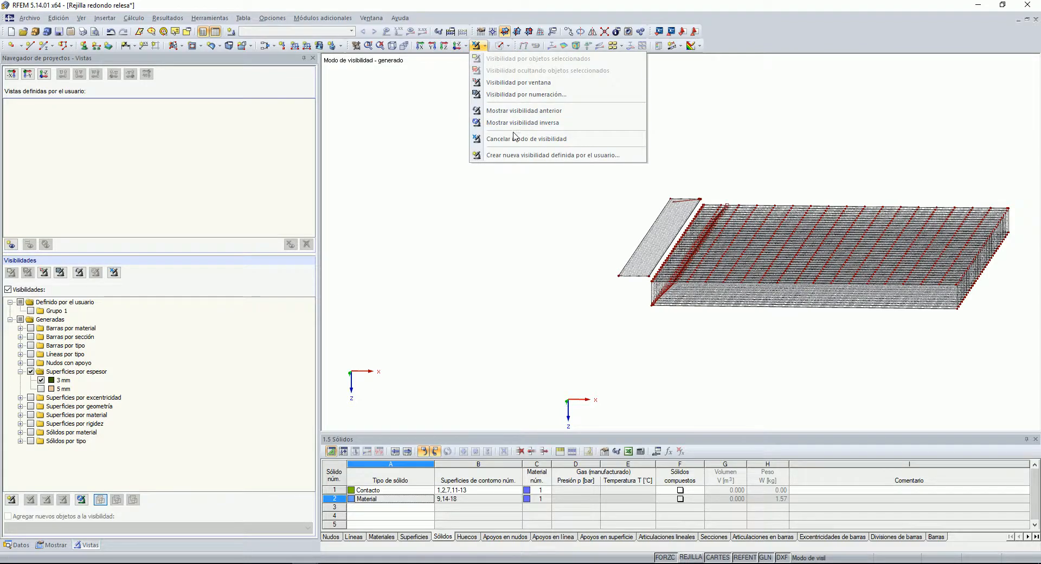
{"action": "left_click", "coordinate": [581, 137]}
{"action": "scroll", "coordinate": [660, 336], "scroll_direction": "up", "scroll_amount": 8}
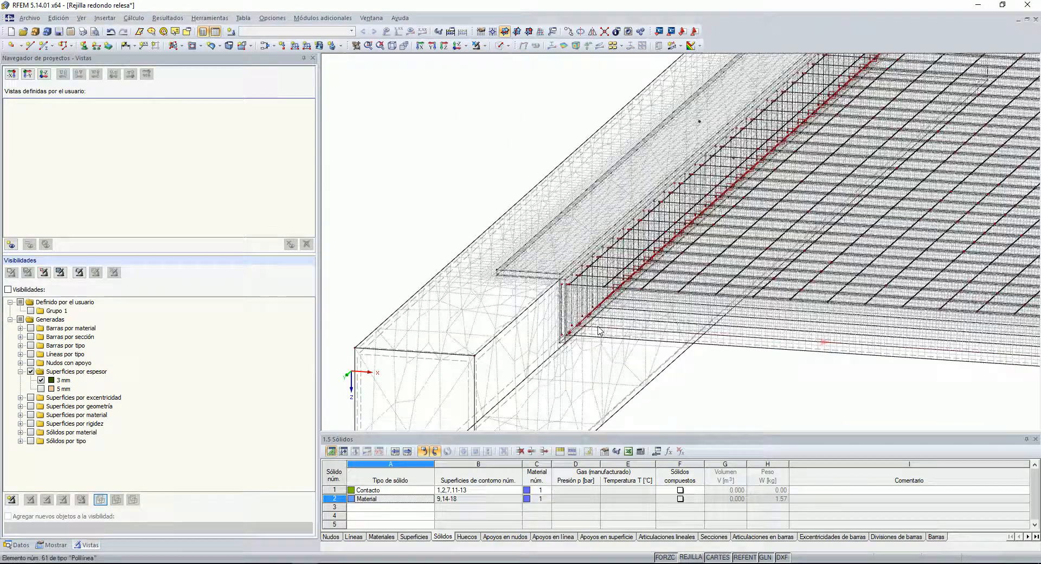
{"action": "scroll", "coordinate": [625, 295], "scroll_direction": "down", "scroll_amount": 5}
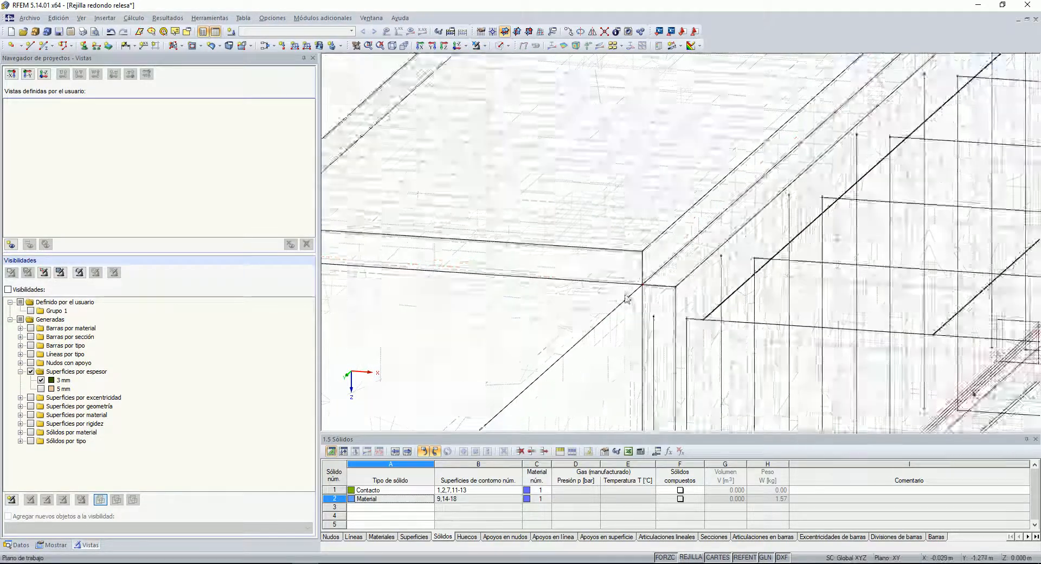
Step: Set the global FE target length to 0.010 m and regenerate the mesh when accepting the configuration
{"action": "left_click", "coordinate": [133, 18]}
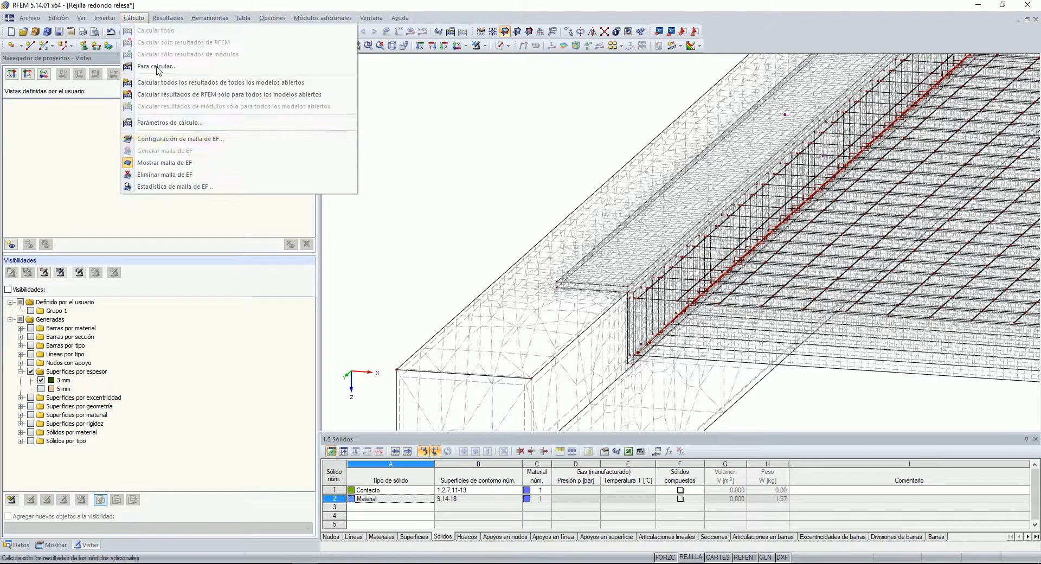
{"action": "left_click", "coordinate": [163, 136]}
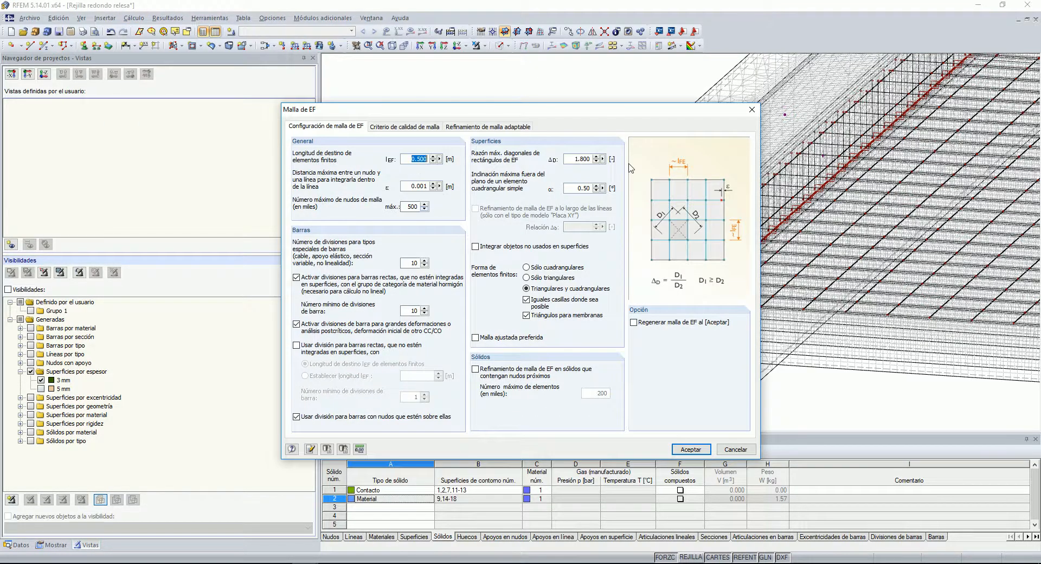
{"action": "left_click", "coordinate": [634, 322]}
{"action": "left_click", "coordinate": [691, 449]}
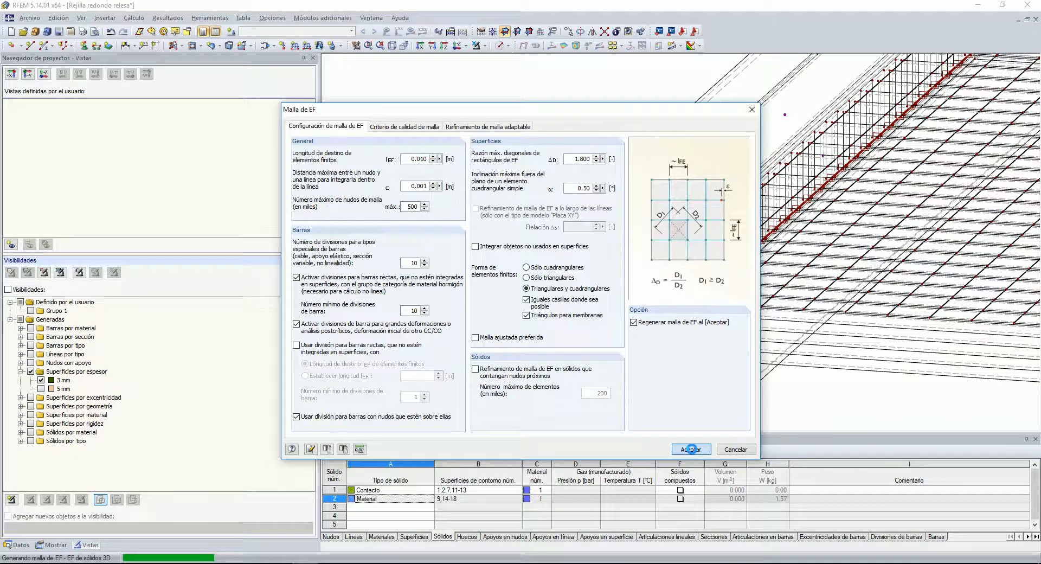
Step: Set the constant thickness of surface 16, at the angle's end corner, to 3 mm
{"action": "scroll", "coordinate": [490, 167], "scroll_direction": "down", "scroll_amount": 3}
{"action": "middle_click_drag", "start_coordinate": [795, 375], "coordinate": [677, 409], "text": "ctrl"}
{"action": "scroll", "coordinate": [678, 401], "scroll_direction": "down", "scroll_amount": 4}
{"action": "middle_click_drag", "start_coordinate": [883, 302], "coordinate": [560, 287], "text": "ctrl"}
{"action": "scroll", "coordinate": [564, 282], "scroll_direction": "up", "scroll_amount": 10}
{"action": "scroll", "coordinate": [571, 237], "scroll_direction": "down", "scroll_amount": 7}
{"action": "scroll", "coordinate": [628, 216], "scroll_direction": "up", "scroll_amount": 10}
{"action": "middle_click_drag", "start_coordinate": [434, 297], "coordinate": [482, 287], "text": "ctrl"}
{"action": "double_click", "coordinate": [485, 290]}
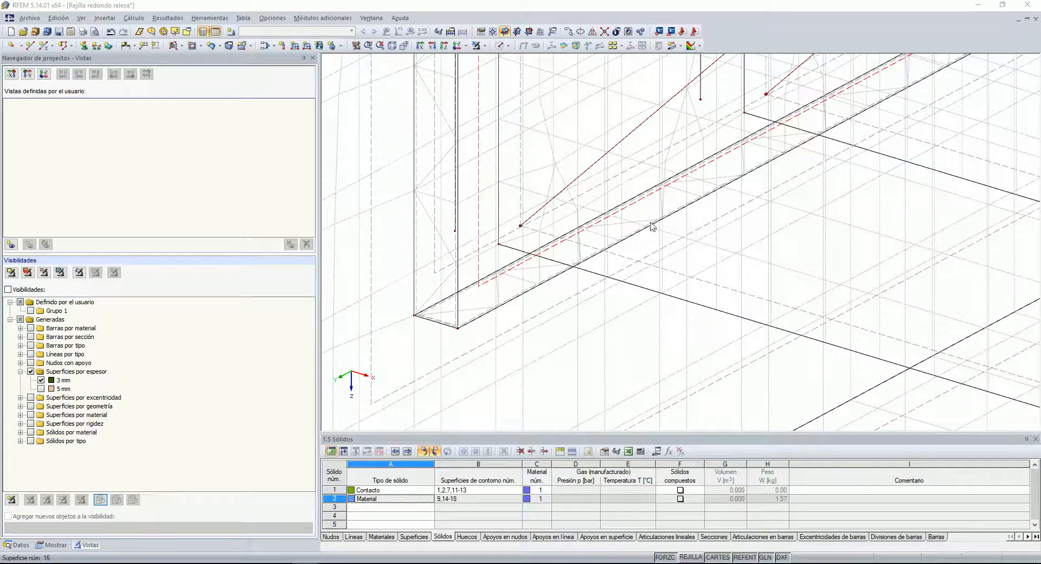
{"action": "left_click", "coordinate": [362, 164]}
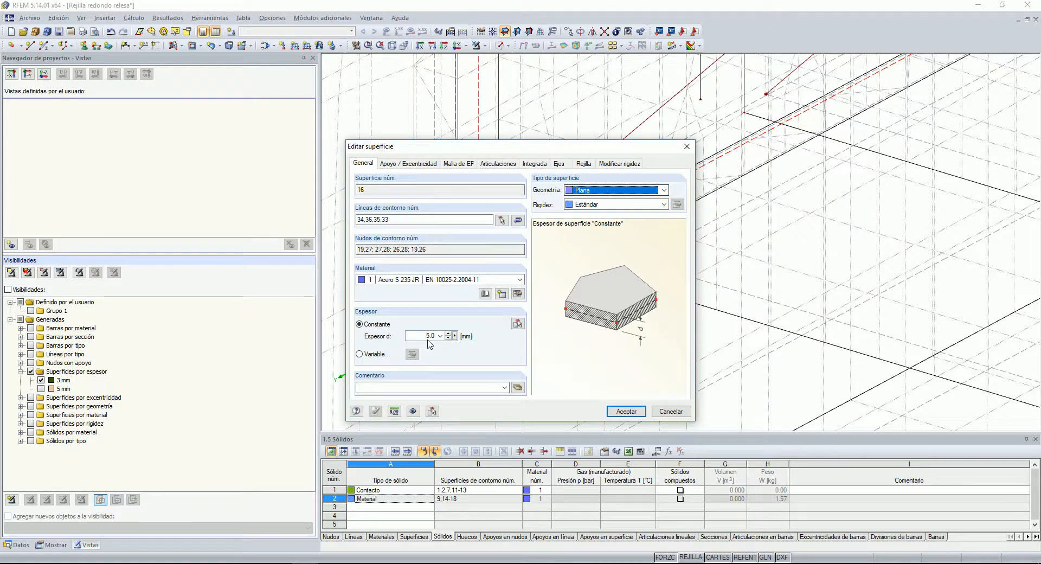
{"action": "double_click", "coordinate": [428, 336]}
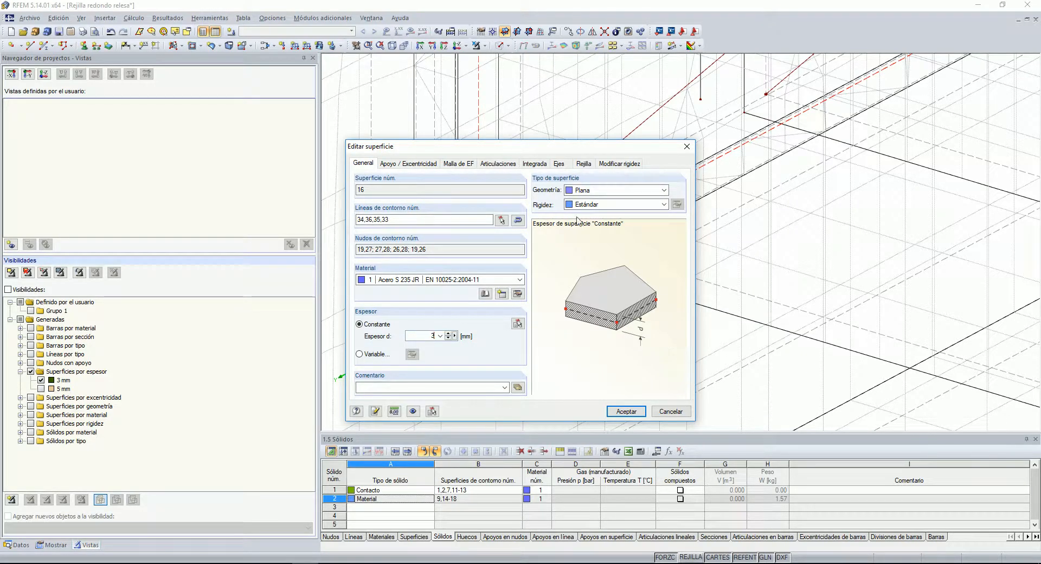
{"action": "left_click", "coordinate": [623, 412]}
Step: Isolate the 3 mm surfaces and assign the existing 0.005 m surface mesh refinement to surface 16
{"action": "left_click", "coordinate": [41, 380]}
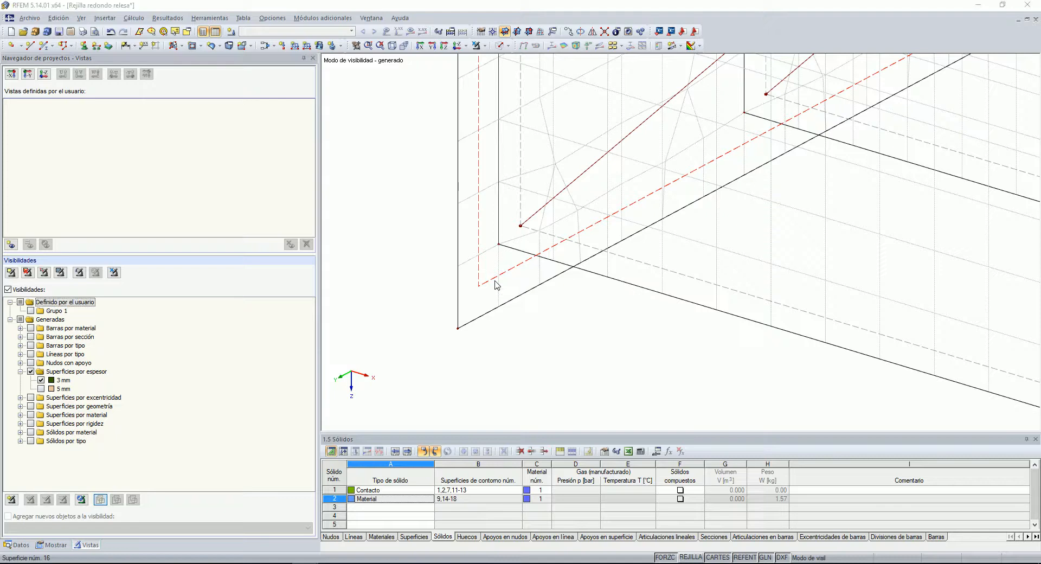
{"action": "double_click", "coordinate": [495, 229]}
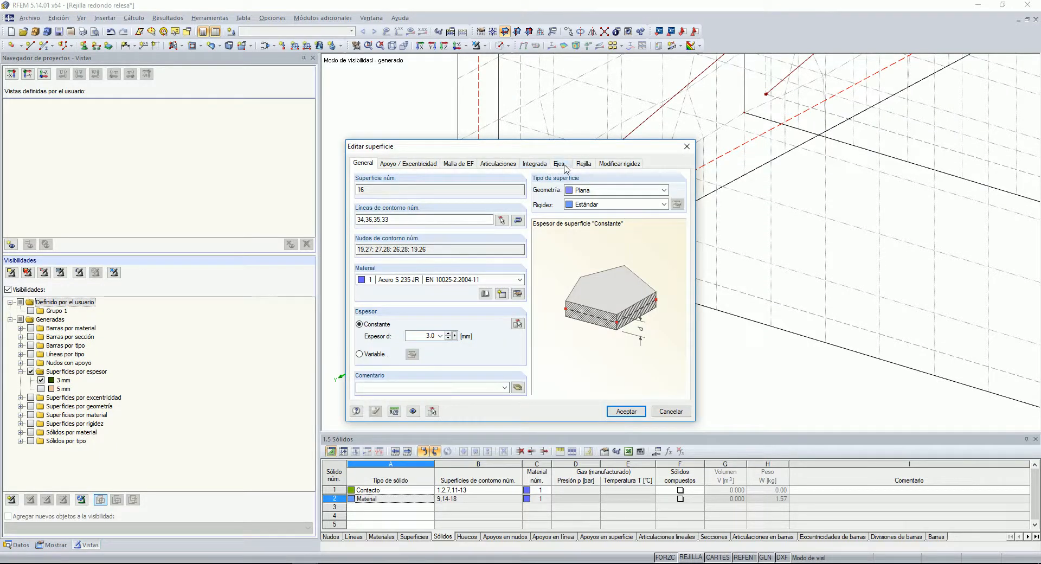
{"action": "left_click", "coordinate": [458, 163]}
{"action": "left_click", "coordinate": [358, 220]}
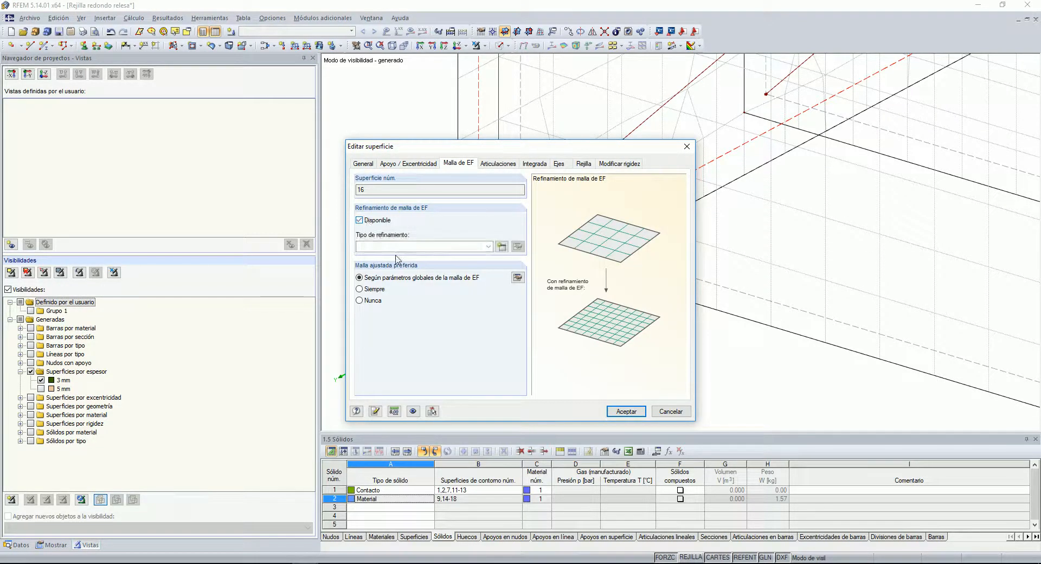
{"action": "left_click", "coordinate": [402, 247]}
{"action": "left_click", "coordinate": [404, 259]}
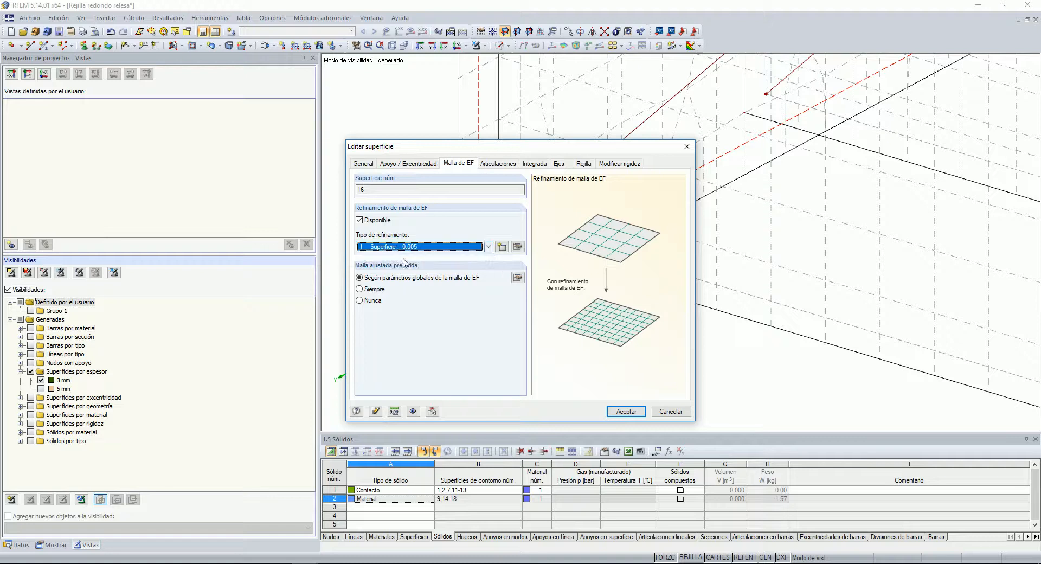
{"action": "left_click", "coordinate": [626, 411]}
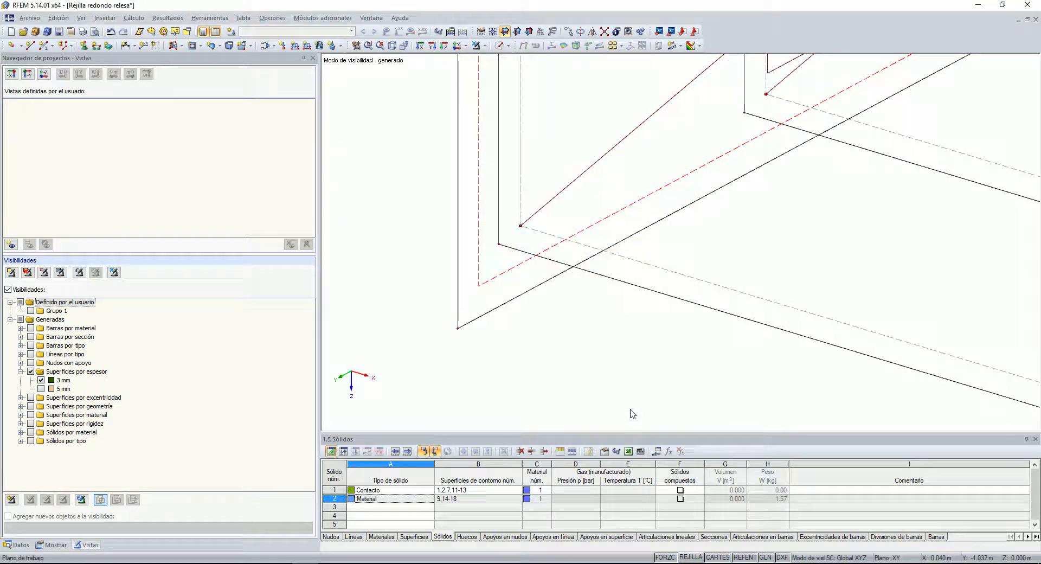
Step: Cancel the visibility mode to bring back the whole model and check it in a different display mode
{"action": "left_click", "coordinate": [480, 46]}
{"action": "left_click", "coordinate": [514, 144]}
{"action": "scroll", "coordinate": [515, 200], "scroll_direction": "down", "scroll_amount": 10}
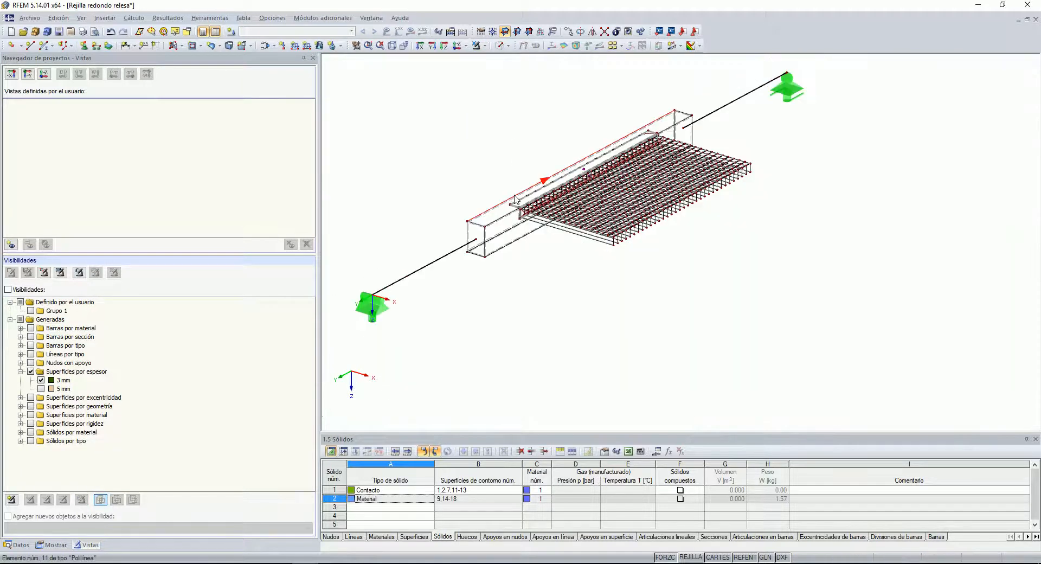
{"action": "middle_click_drag", "start_coordinate": [522, 268], "coordinate": [560, 276], "text": "ctrl"}
{"action": "scroll", "coordinate": [524, 192], "scroll_direction": "up", "scroll_amount": 5}
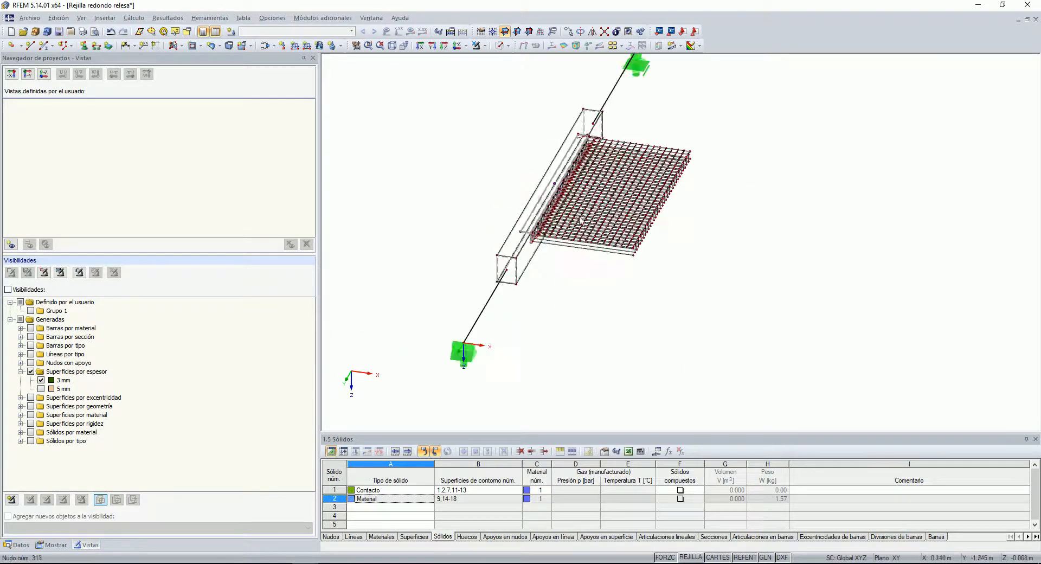
{"action": "left_click", "coordinate": [486, 47]}
{"action": "left_click", "coordinate": [508, 47]}
{"action": "left_click", "coordinate": [520, 72]}
{"action": "scroll", "coordinate": [480, 181], "scroll_direction": "down", "scroll_amount": 5}
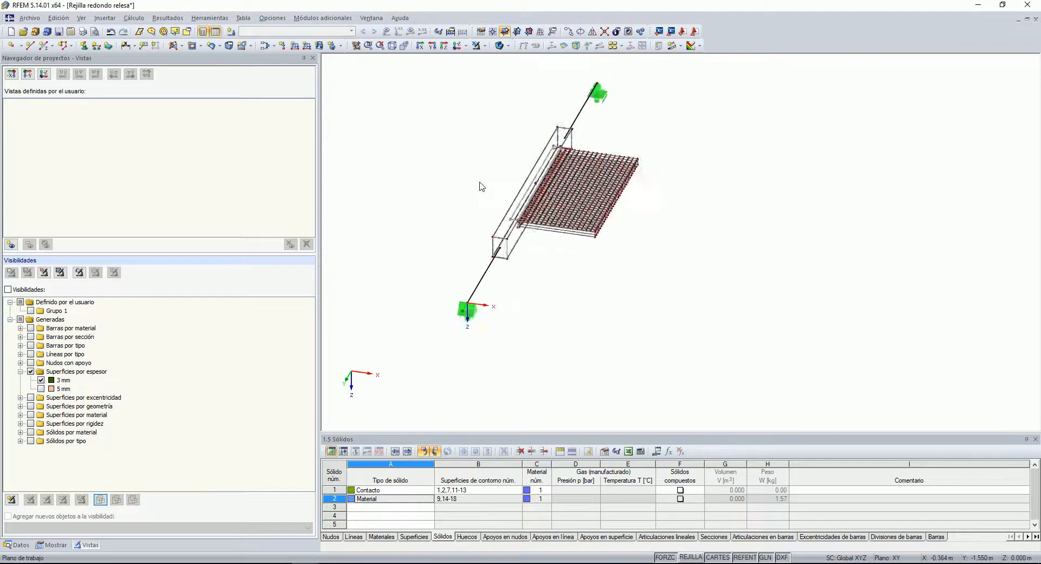
Step: Mirror a copy of the whole model about the Y-Z plane through the grating's free end corner at X 0.5555 m
{"action": "left_click_drag", "start_coordinate": [430, 112], "coordinate": [595, 273]}
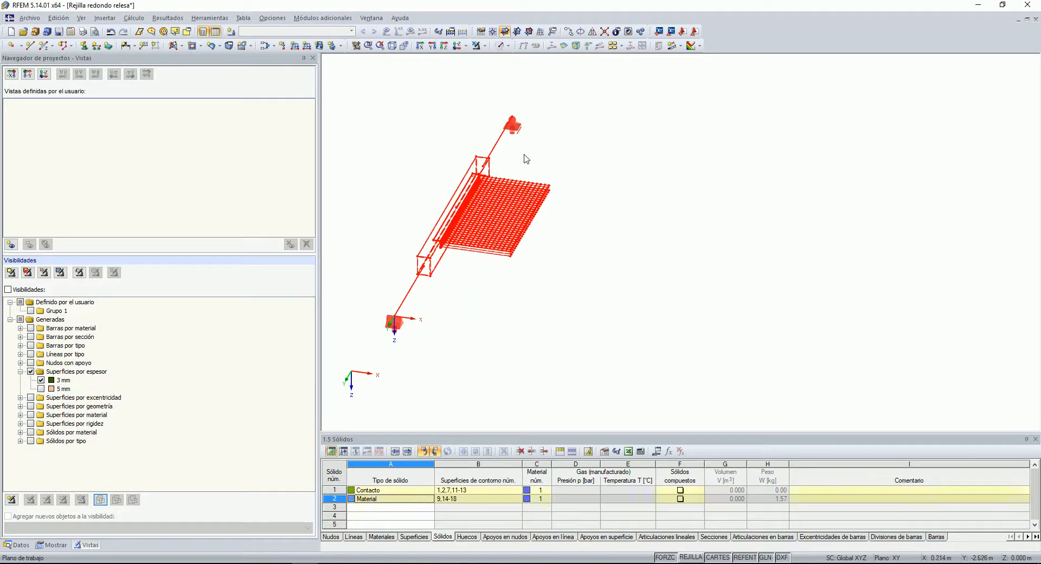
{"action": "left_click", "coordinate": [592, 32]}
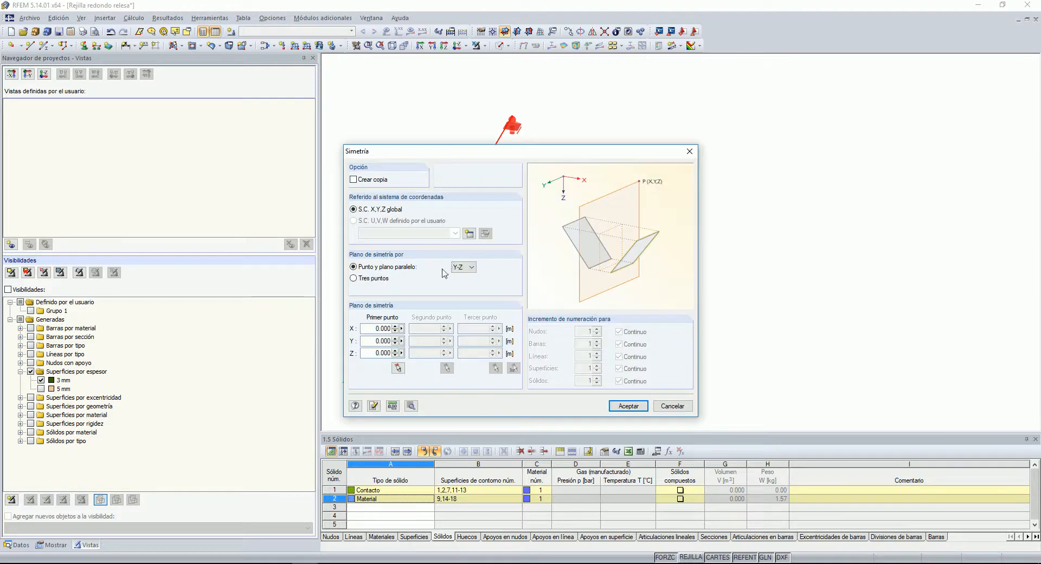
{"action": "left_click", "coordinate": [354, 179]}
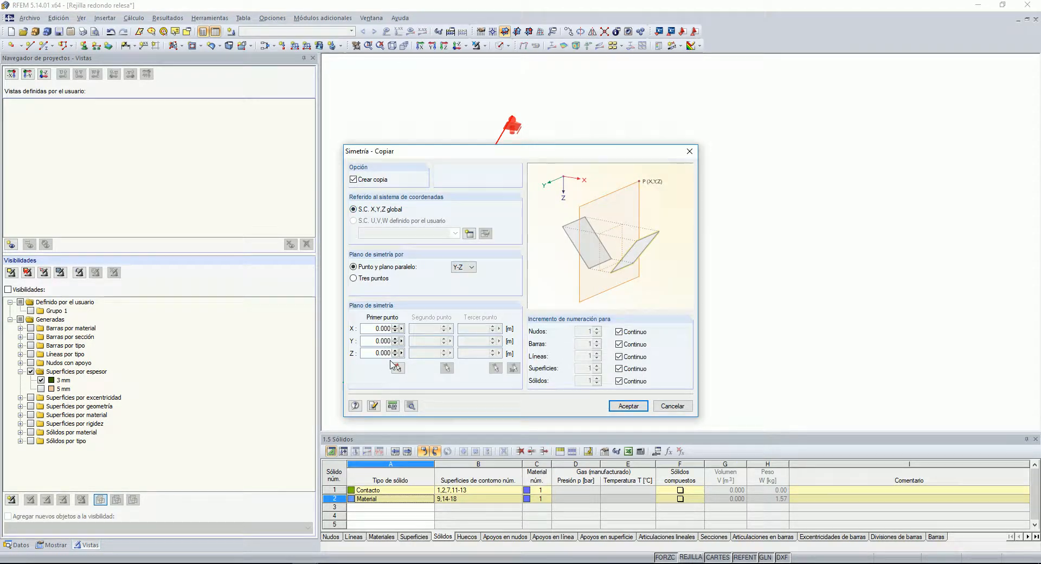
{"action": "left_click", "coordinate": [397, 369]}
{"action": "scroll", "coordinate": [535, 221], "scroll_direction": "up", "scroll_amount": 5}
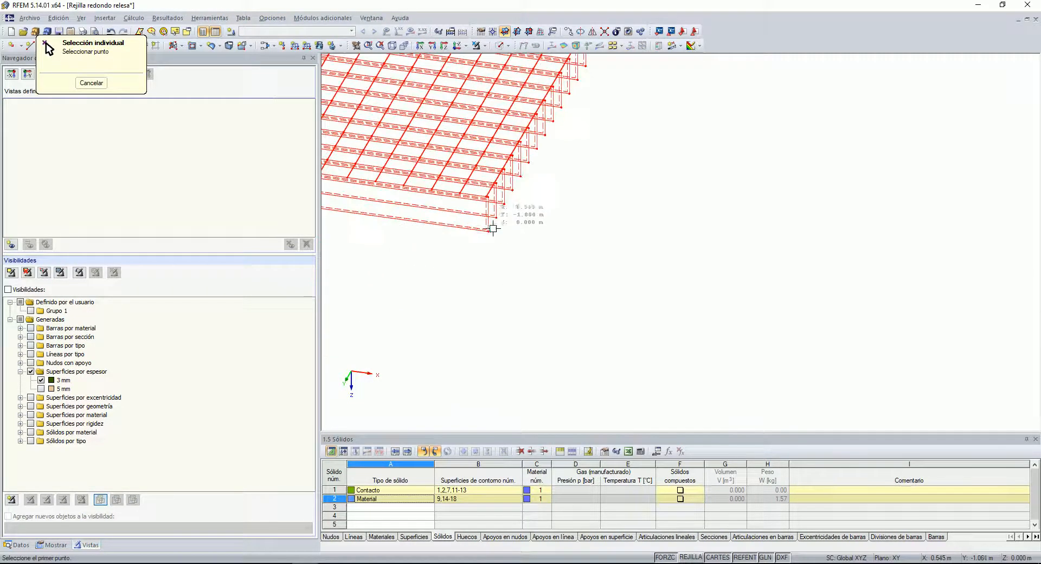
{"action": "scroll", "coordinate": [493, 232], "scroll_direction": "up", "scroll_amount": 3}
{"action": "left_click", "coordinate": [465, 221]}
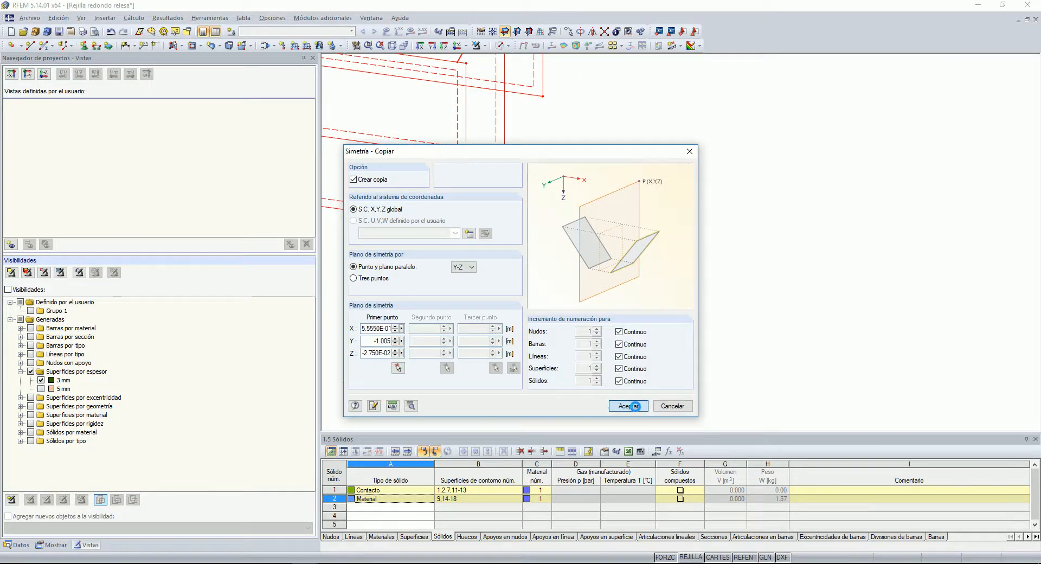
{"action": "left_click", "coordinate": [629, 406]}
Step: Examine the seam between the original and mirrored grating halves for overlapping bars and surfaces
{"action": "scroll", "coordinate": [567, 304], "scroll_direction": "down", "scroll_amount": 6}
{"action": "left_click", "coordinate": [566, 337]}
{"action": "scroll", "coordinate": [565, 284], "scroll_direction": "up", "scroll_amount": 9}
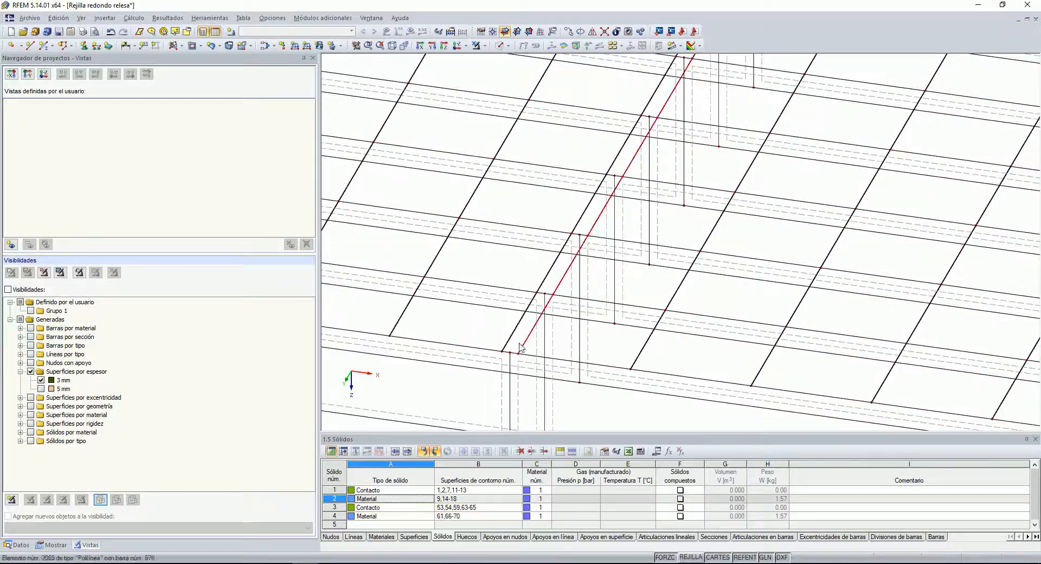
{"action": "scroll", "coordinate": [522, 349], "scroll_direction": "down", "scroll_amount": 8}
{"action": "scroll", "coordinate": [524, 342], "scroll_direction": "up", "scroll_amount": 6}
{"action": "scroll", "coordinate": [574, 285], "scroll_direction": "down", "scroll_amount": 2}
{"action": "middle_click_drag", "start_coordinate": [575, 288], "coordinate": [674, 262], "text": "ctrl"}
{"action": "scroll", "coordinate": [671, 164], "scroll_direction": "up", "scroll_amount": 2}
{"action": "middle_click_drag", "start_coordinate": [661, 153], "coordinate": [683, 298], "text": "ctrl"}
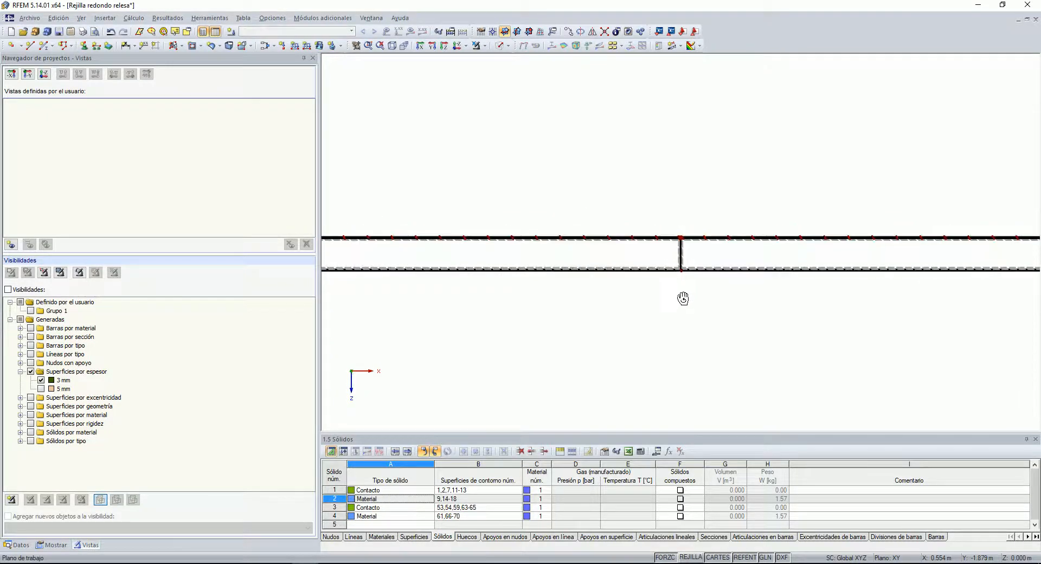
{"action": "middle_click_drag", "start_coordinate": [688, 253], "coordinate": [657, 103], "text": "ctrl"}
{"action": "scroll", "coordinate": [682, 185], "scroll_direction": "up", "scroll_amount": 5}
{"action": "scroll", "coordinate": [655, 143], "scroll_direction": "up", "scroll_amount": 3}
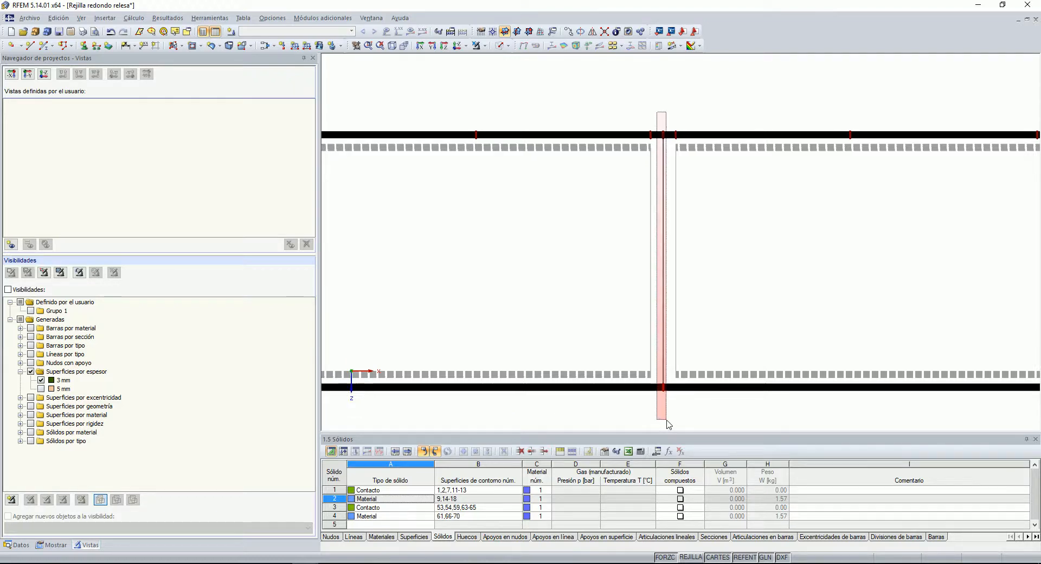
{"action": "scroll", "coordinate": [663, 135], "scroll_direction": "up", "scroll_amount": 2}
{"action": "scroll", "coordinate": [663, 136], "scroll_direction": "up", "scroll_amount": 10}
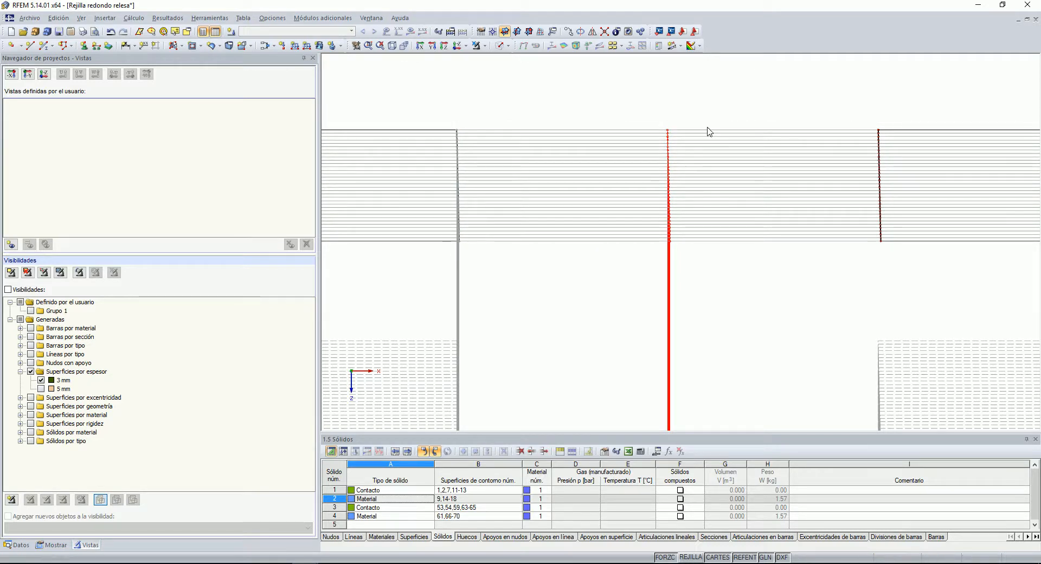
{"action": "middle_click_drag", "start_coordinate": [713, 193], "coordinate": [612, 329], "text": "ctrl"}
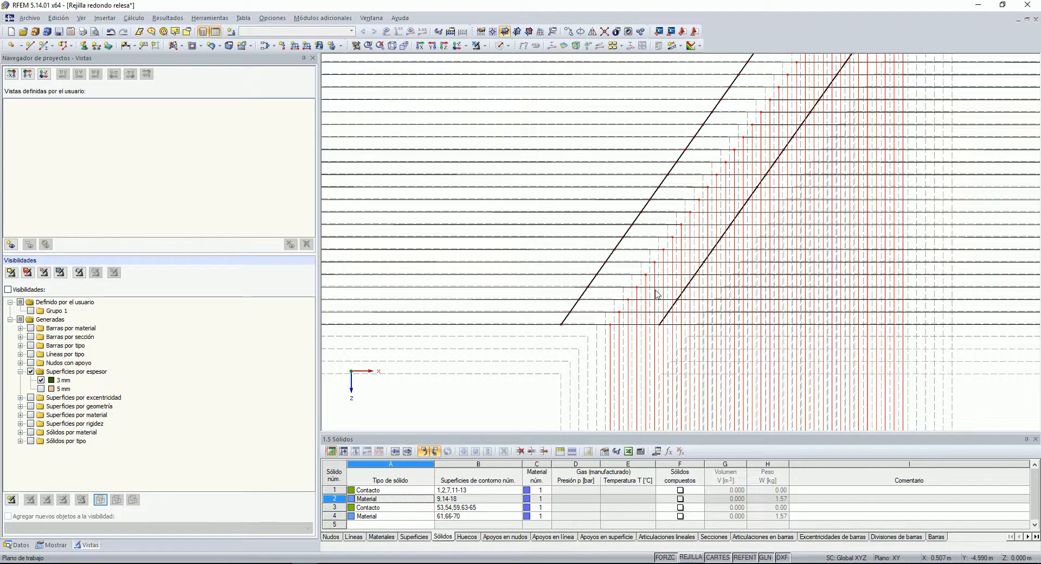
Step: Delete the surplus bar beside the central seam of the mirrored grating
{"action": "scroll", "coordinate": [657, 289], "scroll_direction": "down", "scroll_amount": 12}
{"action": "left_click", "coordinate": [672, 378]}
{"action": "scroll", "coordinate": [668, 322], "scroll_direction": "up", "scroll_amount": 8}
{"action": "scroll", "coordinate": [650, 282], "scroll_direction": "up", "scroll_amount": 5}
{"action": "scroll", "coordinate": [675, 263], "scroll_direction": "down", "scroll_amount": 5}
{"action": "middle_click_drag", "start_coordinate": [688, 271], "coordinate": [688, 197], "text": "ctrl"}
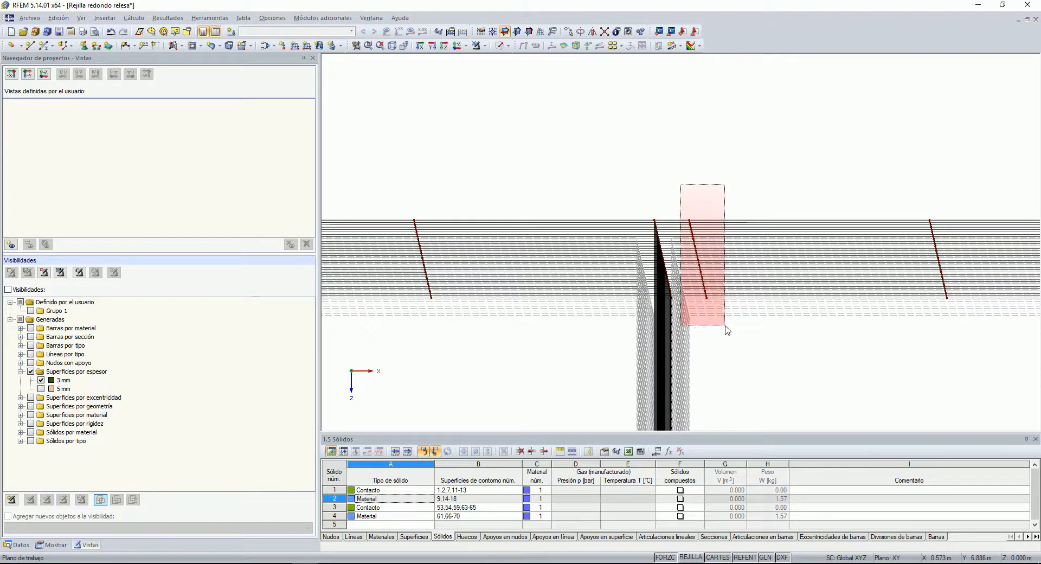
{"action": "left_click_drag", "start_coordinate": [725, 325], "coordinate": [725, 326]}
{"action": "scroll", "coordinate": [693, 223], "scroll_direction": "up", "scroll_amount": 4}
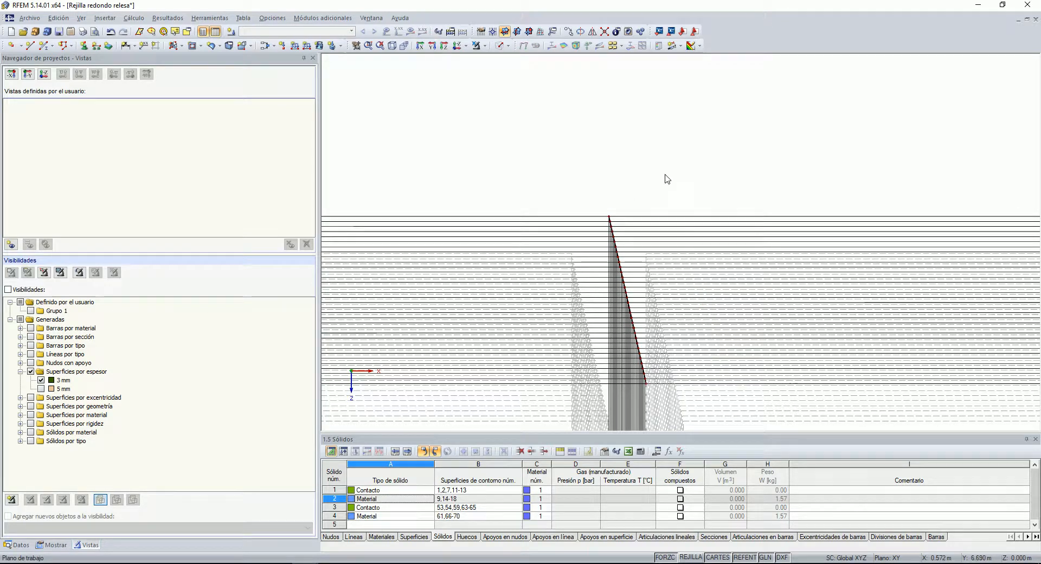
Step: Inspect the joined grating and its supporting beams, switching the model to solid rendering
{"action": "scroll", "coordinate": [703, 179], "scroll_direction": "down", "scroll_amount": 5}
{"action": "middle_click_drag", "start_coordinate": [703, 181], "coordinate": [694, 318], "text": "ctrl"}
{"action": "scroll", "coordinate": [694, 316], "scroll_direction": "down", "scroll_amount": 3}
{"action": "scroll", "coordinate": [696, 321], "scroll_direction": "up", "scroll_amount": 6}
{"action": "scroll", "coordinate": [682, 335], "scroll_direction": "down", "scroll_amount": 6}
{"action": "middle_click_drag", "start_coordinate": [682, 336], "coordinate": [394, 398], "text": "ctrl"}
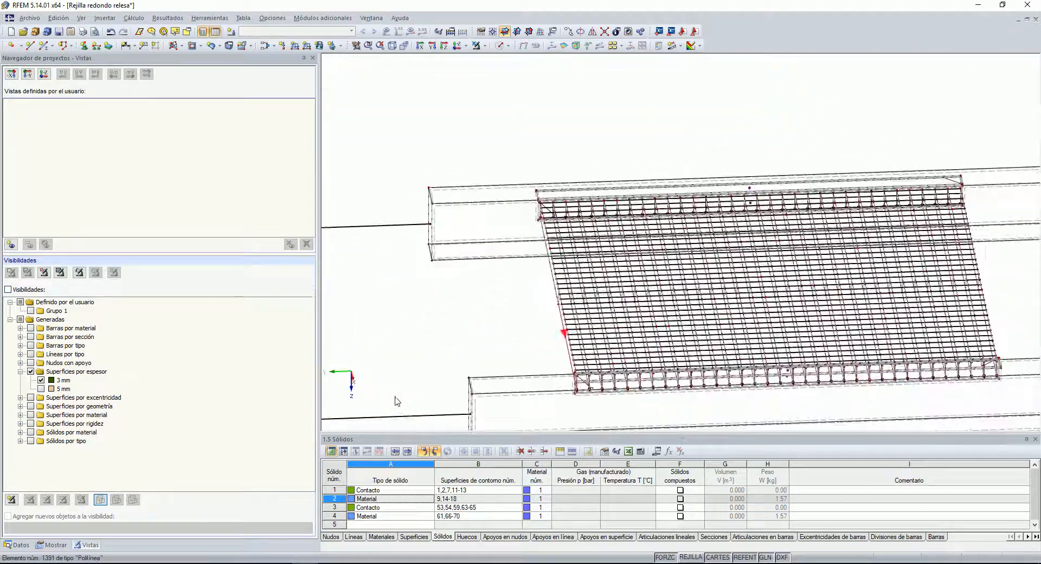
{"action": "left_click", "coordinate": [507, 46]}
{"action": "left_click", "coordinate": [526, 78]}
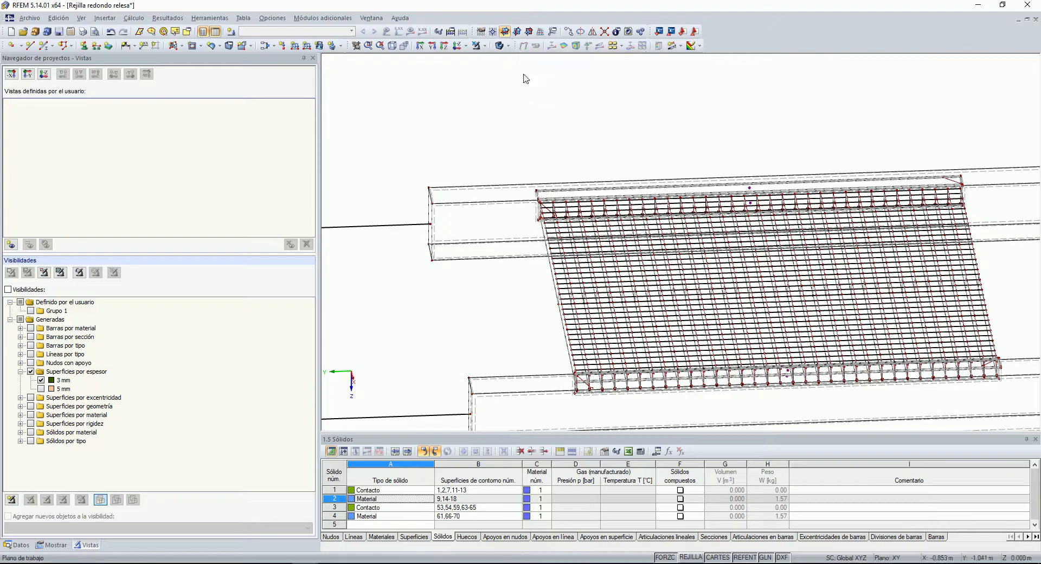
{"action": "middle_click_drag", "start_coordinate": [784, 336], "coordinate": [626, 329], "text": "ctrl"}
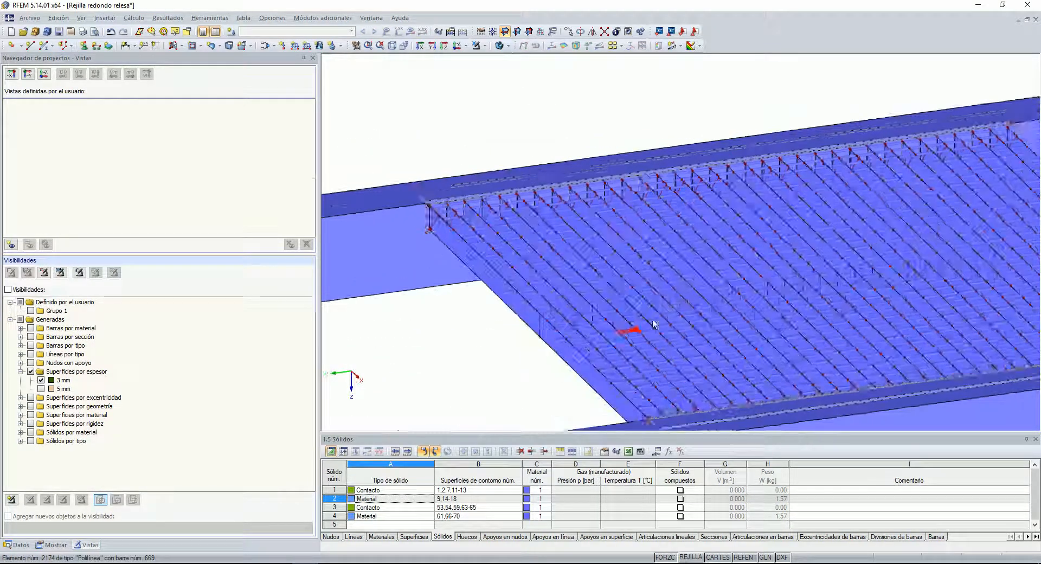
{"action": "scroll", "coordinate": [537, 326], "scroll_direction": "up", "scroll_amount": 5}
{"action": "scroll", "coordinate": [554, 327], "scroll_direction": "down", "scroll_amount": 5}
{"action": "middle_click_drag", "start_coordinate": [555, 328], "coordinate": [468, 300], "text": "ctrl"}
Step: Hide the lines and nodes and inspect the complete rendered structure with both beams
{"action": "left_click", "coordinate": [52, 545]}
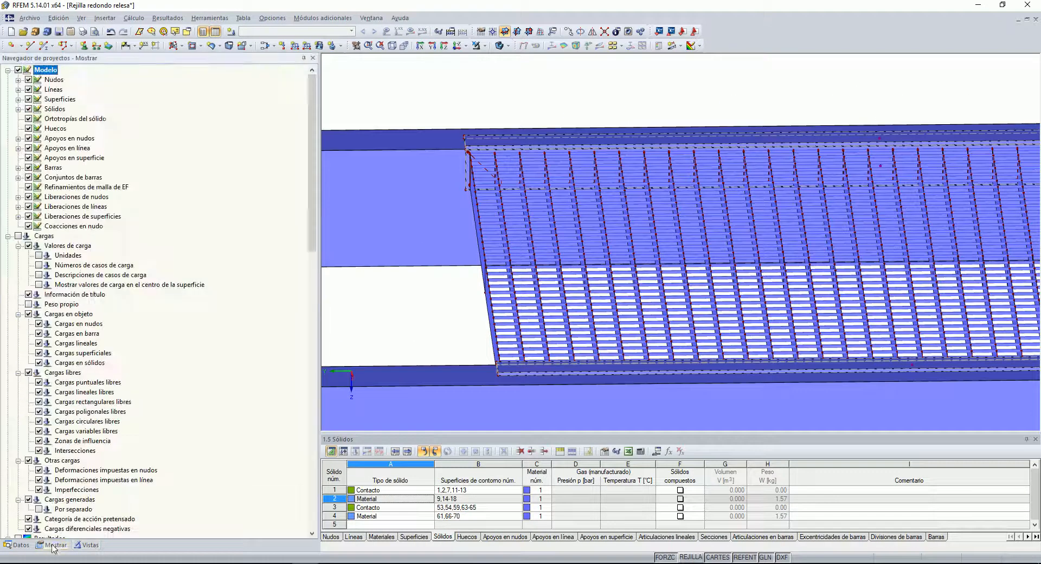
{"action": "left_click", "coordinate": [28, 90]}
{"action": "middle_click_drag", "start_coordinate": [672, 231], "coordinate": [654, 249], "text": "ctrl"}
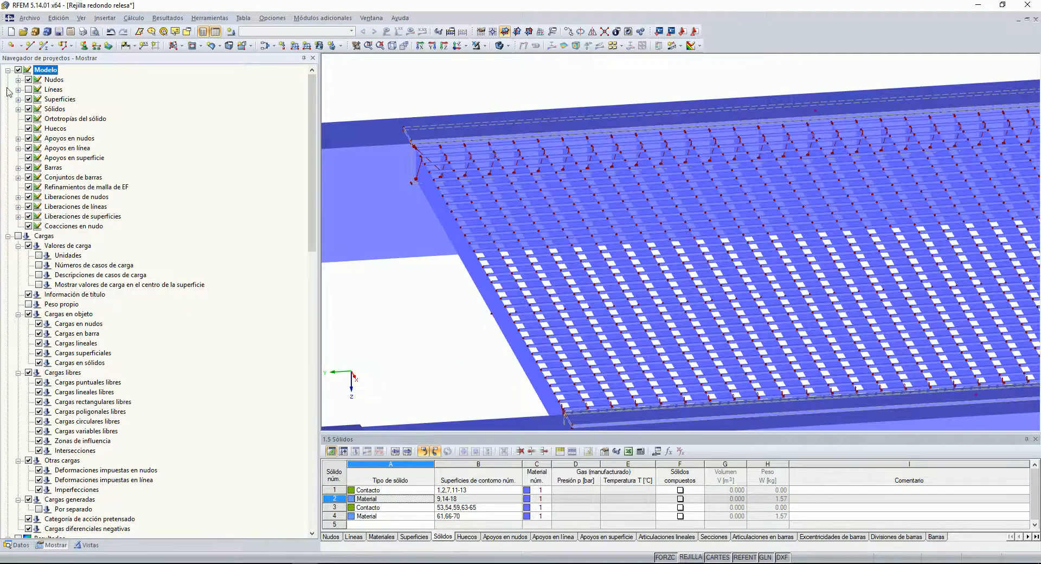
{"action": "left_click", "coordinate": [27, 80]}
{"action": "middle_click_drag", "start_coordinate": [615, 301], "coordinate": [565, 293], "text": "ctrl"}
{"action": "scroll", "coordinate": [611, 259], "scroll_direction": "down", "scroll_amount": 5}
{"action": "middle_click_drag", "start_coordinate": [665, 265], "coordinate": [511, 271]}
{"action": "middle_click_drag", "start_coordinate": [515, 217], "coordinate": [912, 285], "text": "ctrl"}
{"action": "middle_click_drag", "start_coordinate": [688, 170], "coordinate": [797, 124]}
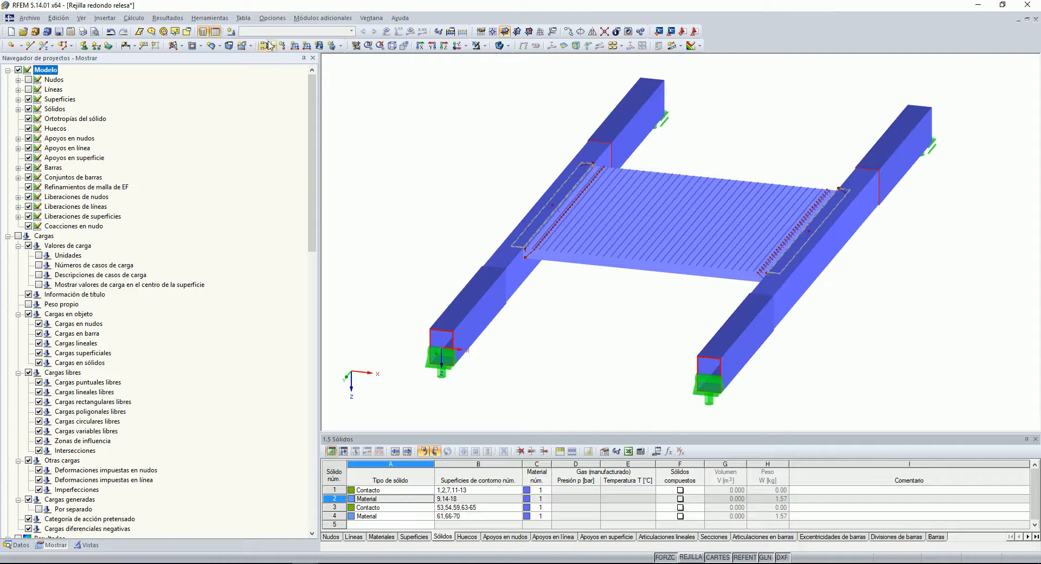
Step: Generate the FE mesh of the mirrored model in wireframe display and show the lines again
{"action": "left_click", "coordinate": [509, 46]}
{"action": "left_click", "coordinate": [524, 59]}
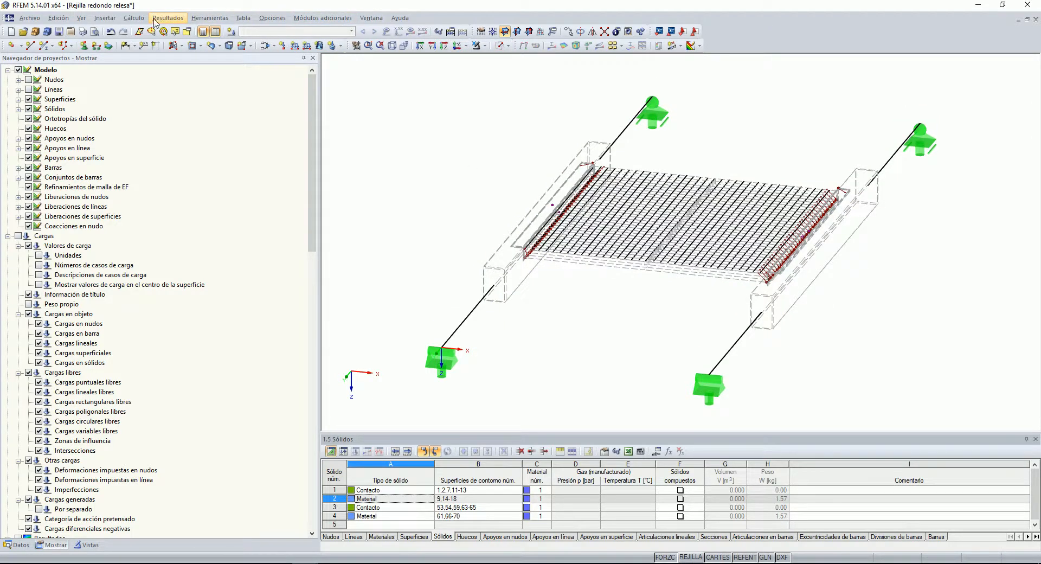
{"action": "left_click", "coordinate": [170, 20]}
{"action": "left_click", "coordinate": [155, 144]}
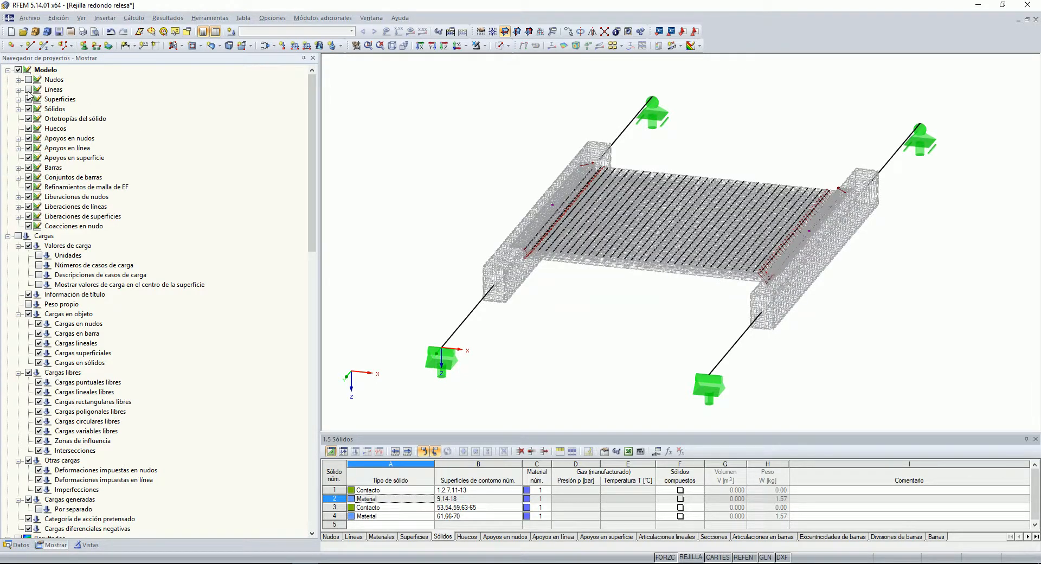
{"action": "middle_click_drag", "start_coordinate": [662, 376], "coordinate": [586, 347], "text": "ctrl"}
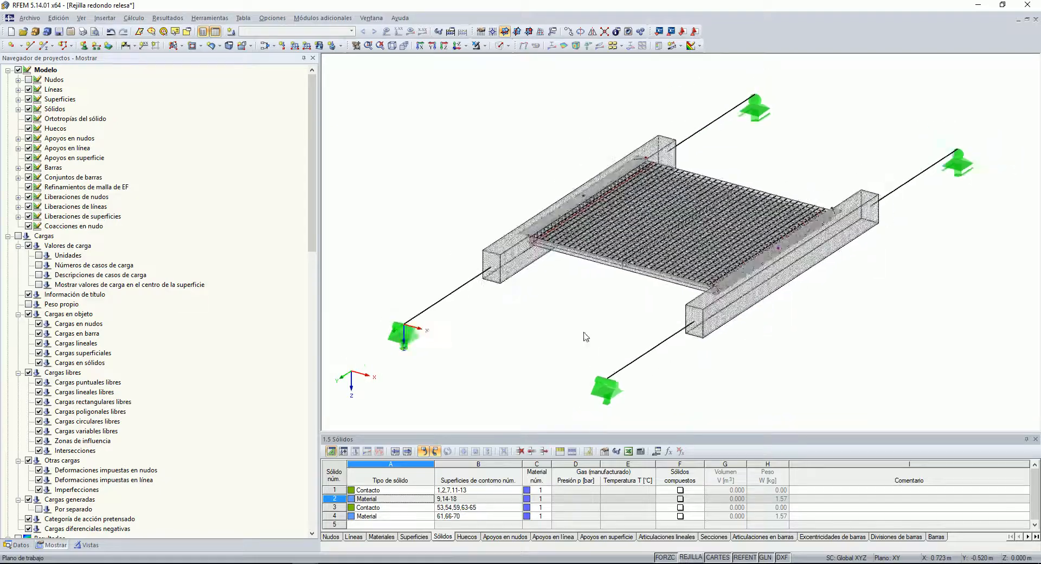
{"action": "scroll", "coordinate": [672, 251], "scroll_direction": "up", "scroll_amount": 4}
{"action": "scroll", "coordinate": [671, 255], "scroll_direction": "down", "scroll_amount": 8}
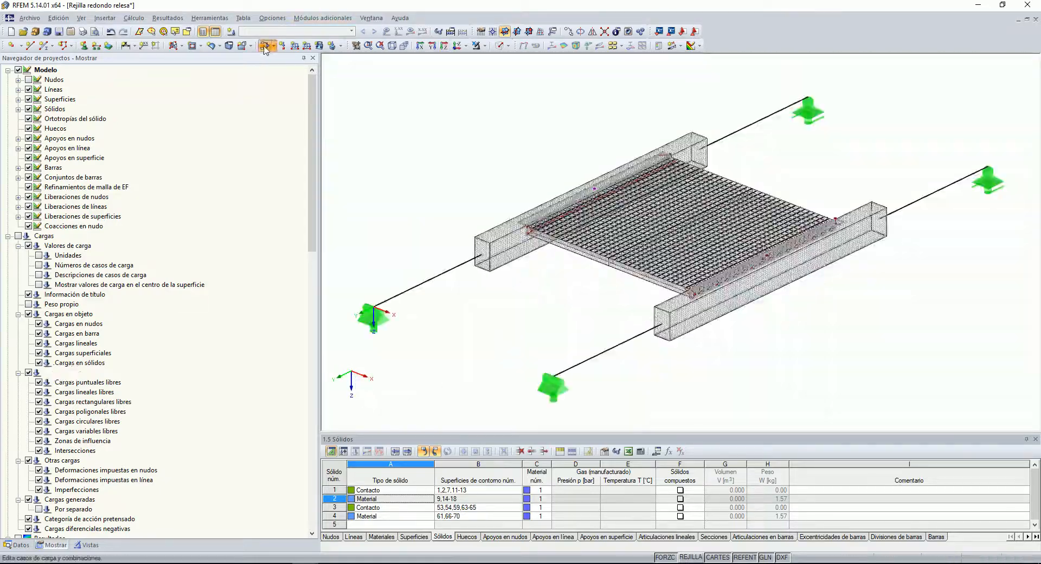
Step: Create load case CC1 as a permanent action with active self-weight and a Z factor of 1.000
{"action": "left_click", "coordinate": [274, 46]}
{"action": "left_click", "coordinate": [304, 75]}
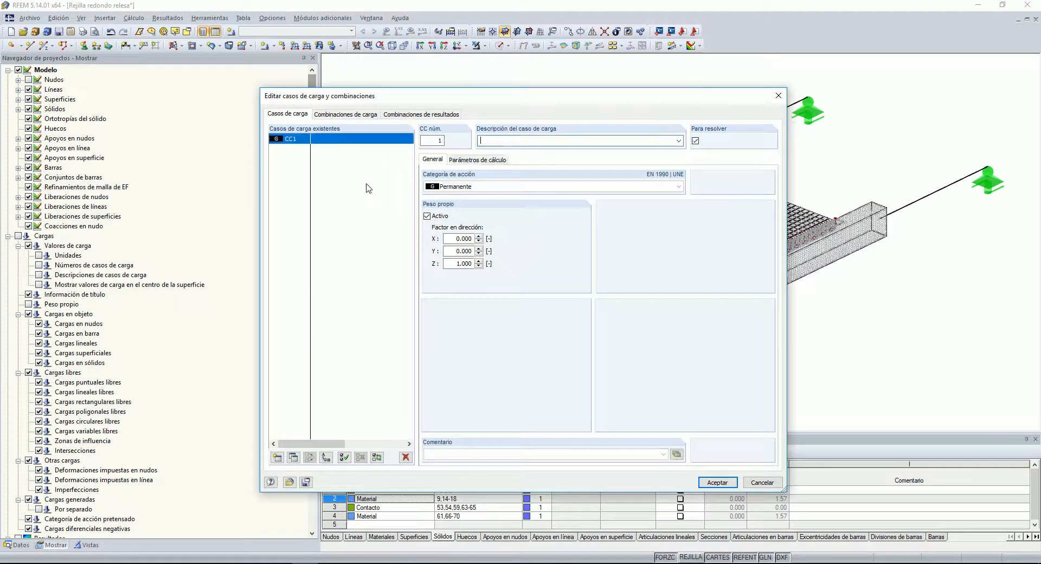
{"action": "left_click", "coordinate": [719, 482]}
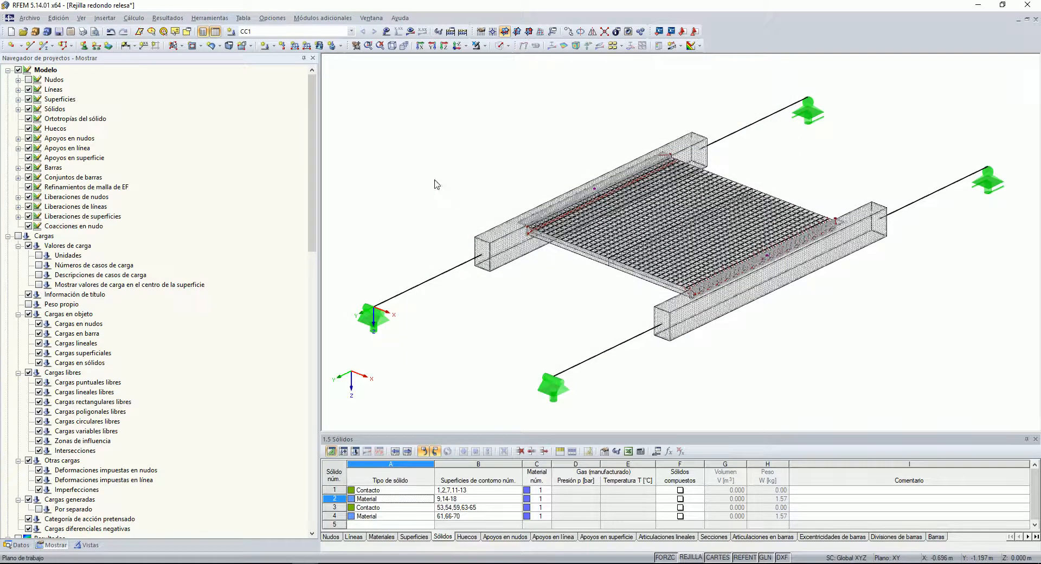
Step: Calculate load case CC1, declining the change to the iterative matrix solution method
{"action": "left_click", "coordinate": [411, 31]}
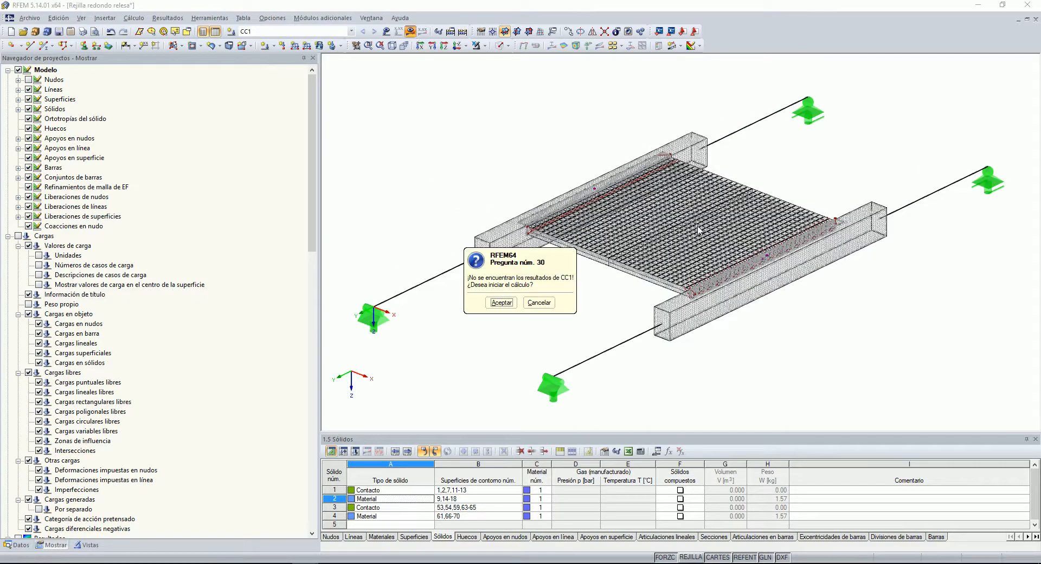
{"action": "left_click", "coordinate": [504, 303]}
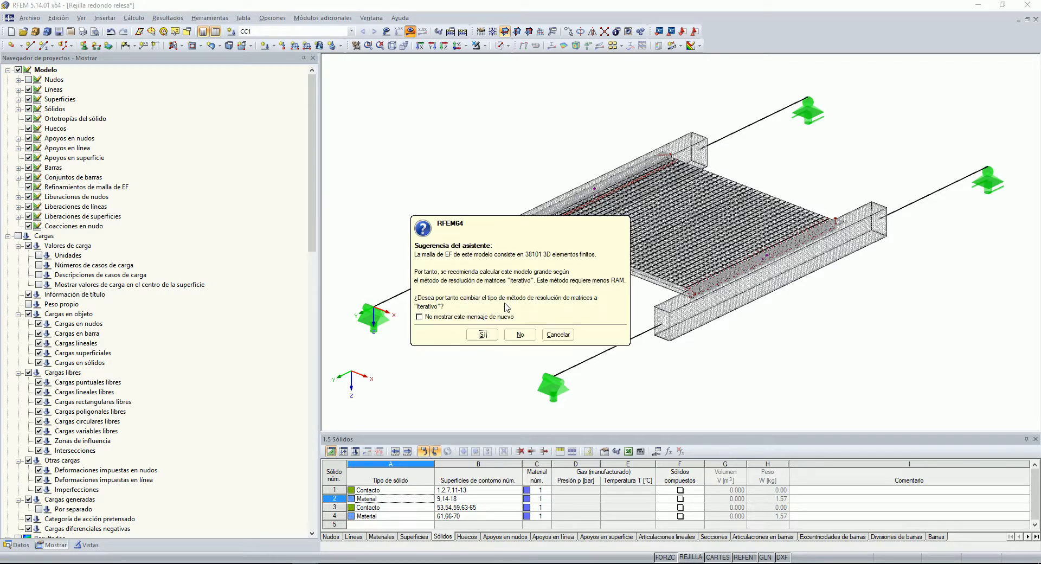
{"action": "left_click", "coordinate": [520, 335]}
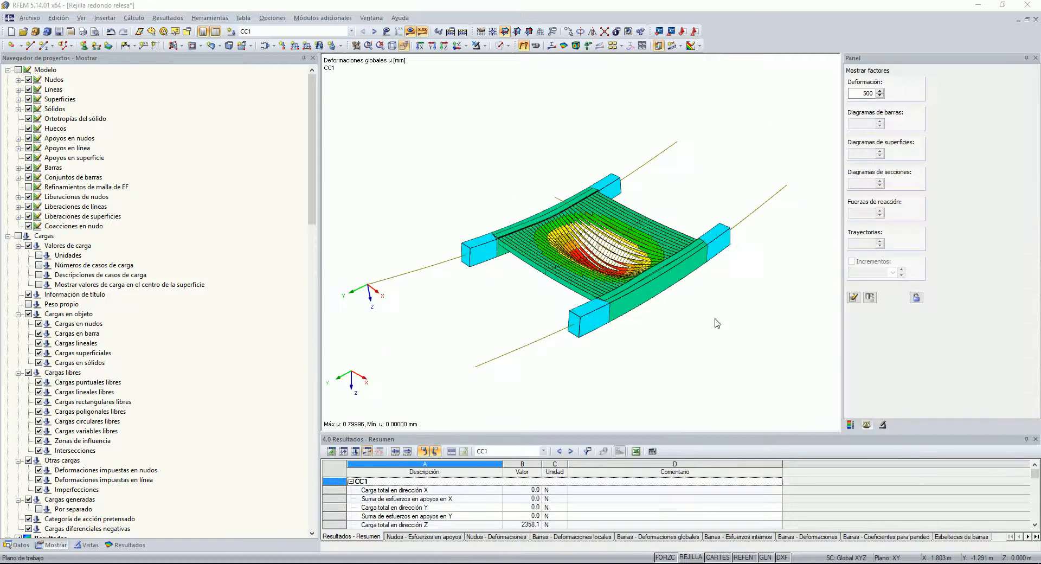
Step: Examine the global deformations of CC1 with the colour scale and animate them
{"action": "middle_click_drag", "start_coordinate": [715, 324], "coordinate": [675, 315], "text": "ctrl"}
{"action": "left_click", "coordinate": [851, 425]}
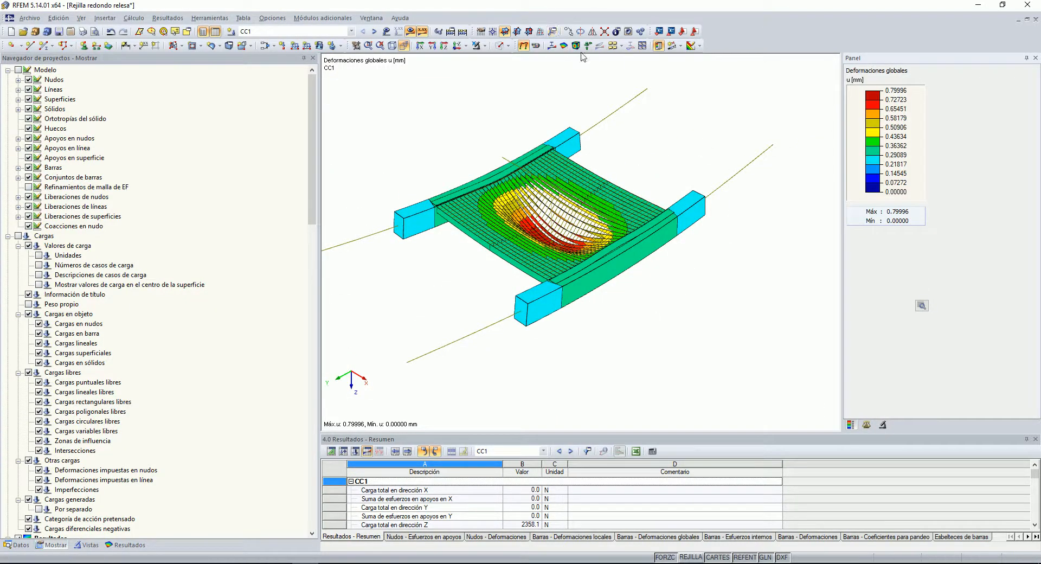
{"action": "left_click", "coordinate": [536, 45]}
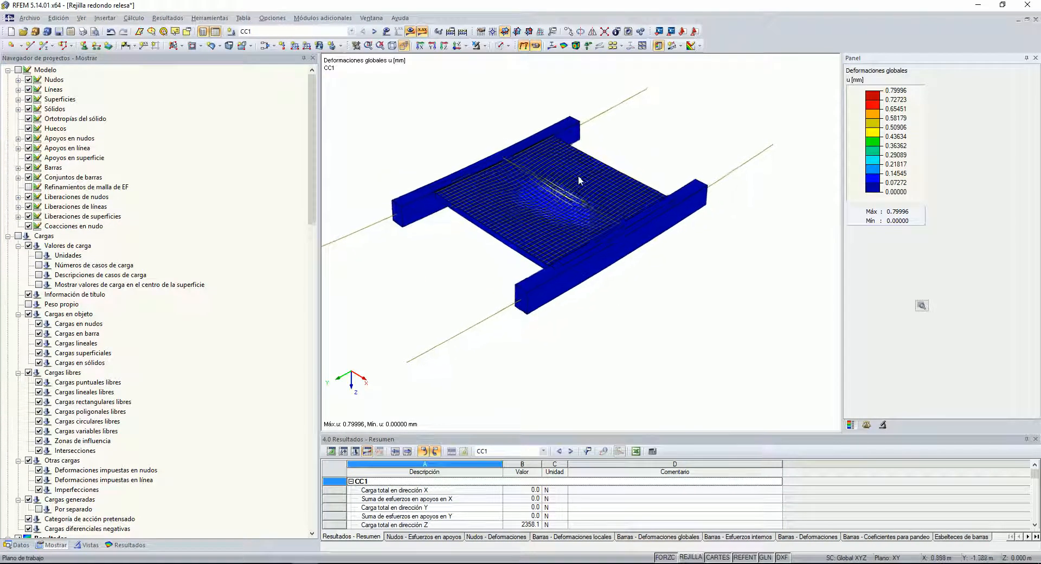
{"action": "middle_click_drag", "start_coordinate": [597, 207], "coordinate": [586, 251], "text": "ctrl"}
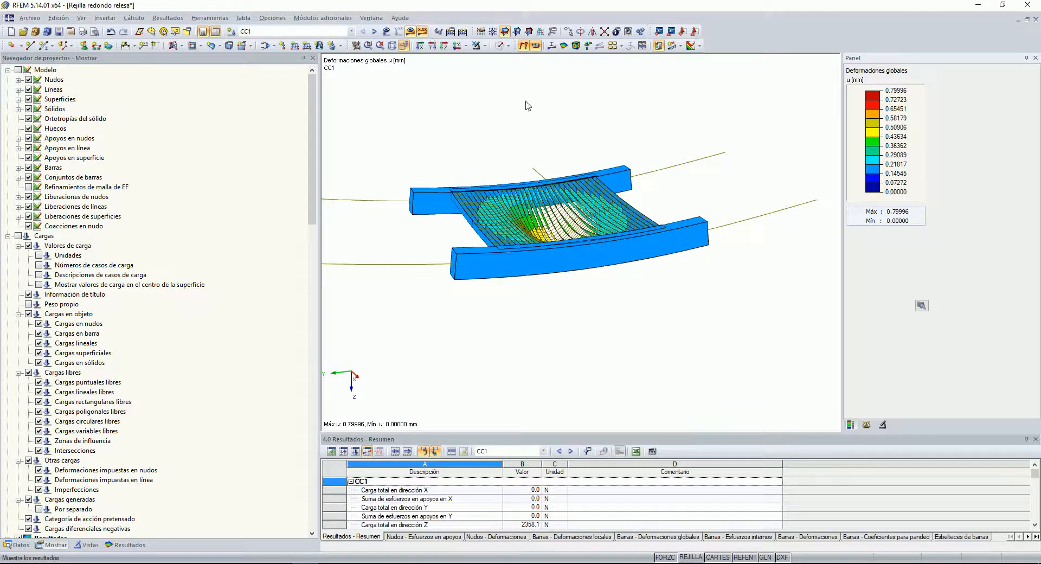
{"action": "middle_click_drag", "start_coordinate": [505, 95], "coordinate": [639, 260], "text": "ctrl"}
Step: Display the CC1 loads in plan view and examine the load area at the grating's centre
{"action": "left_click", "coordinate": [386, 31]}
{"action": "scroll", "coordinate": [523, 115], "scroll_direction": "up", "scroll_amount": 2}
{"action": "left_click", "coordinate": [444, 46]}
{"action": "scroll", "coordinate": [697, 249], "scroll_direction": "up", "scroll_amount": 2}
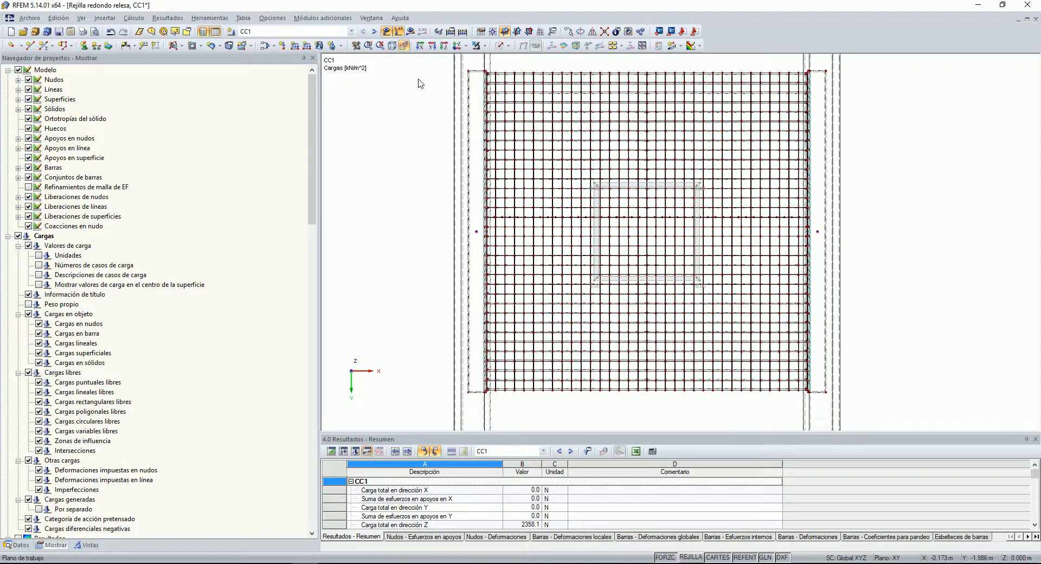
{"action": "left_click", "coordinate": [401, 46]}
{"action": "scroll", "coordinate": [686, 215], "scroll_direction": "up", "scroll_amount": 4}
{"action": "scroll", "coordinate": [617, 190], "scroll_direction": "down", "scroll_amount": 1}
{"action": "scroll", "coordinate": [619, 214], "scroll_direction": "down", "scroll_amount": 1}
{"action": "middle_click_drag", "start_coordinate": [619, 215], "coordinate": [555, 193]}
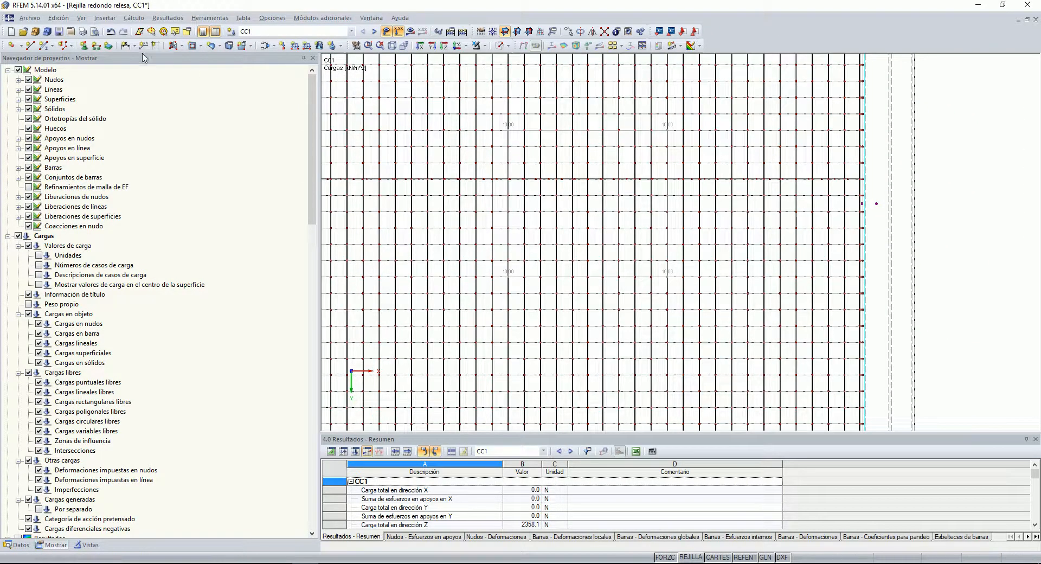
Step: Add linear dimensions for the length and width of the load area at the grating's centre
{"action": "left_click", "coordinate": [126, 45]}
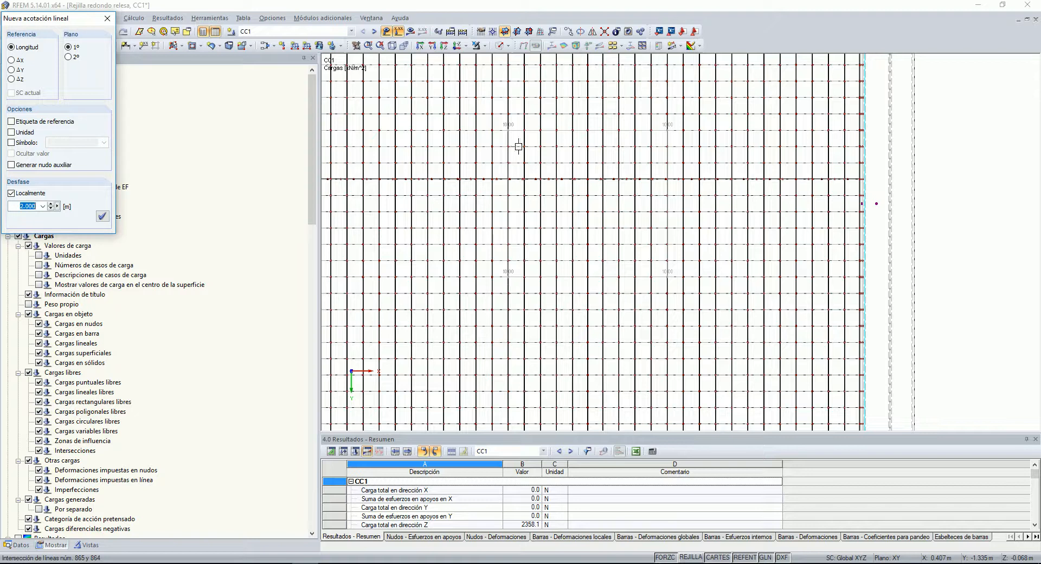
{"action": "left_click", "coordinate": [476, 136]}
{"action": "left_click", "coordinate": [475, 293]}
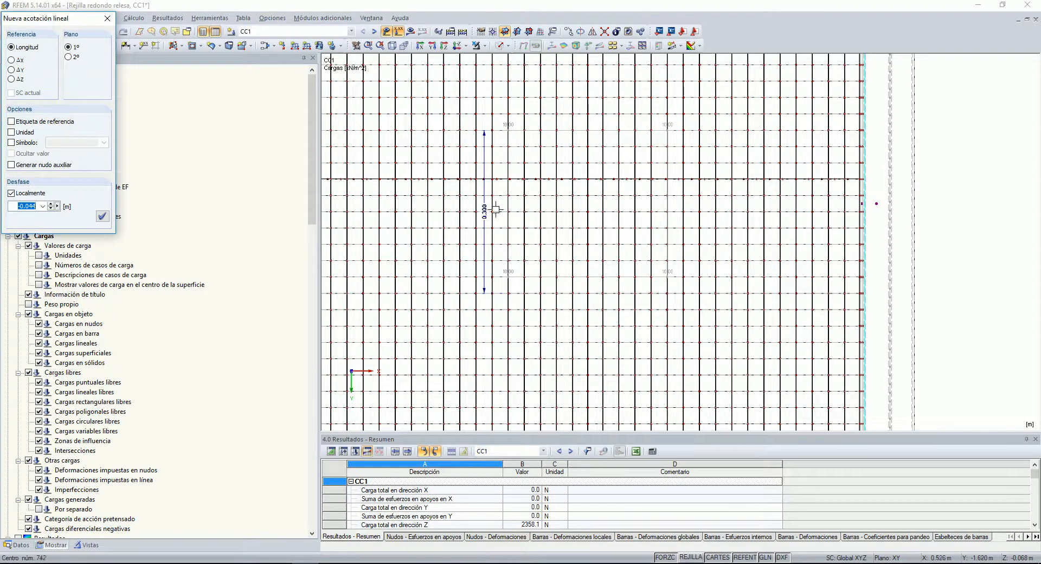
{"action": "scroll", "coordinate": [463, 223], "scroll_direction": "up", "scroll_amount": 1}
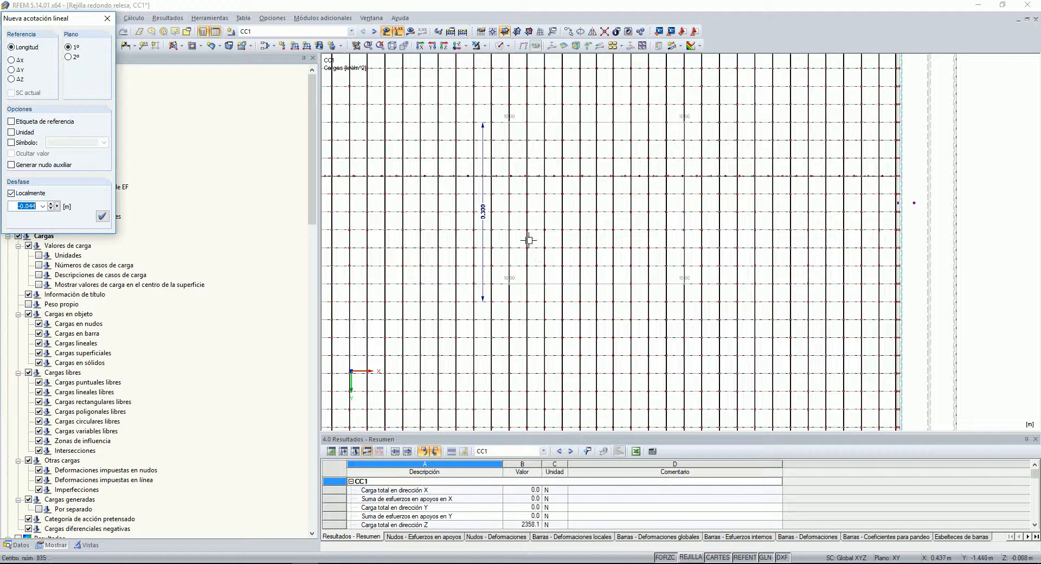
{"action": "left_click", "coordinate": [685, 122]}
{"action": "left_click", "coordinate": [678, 92]}
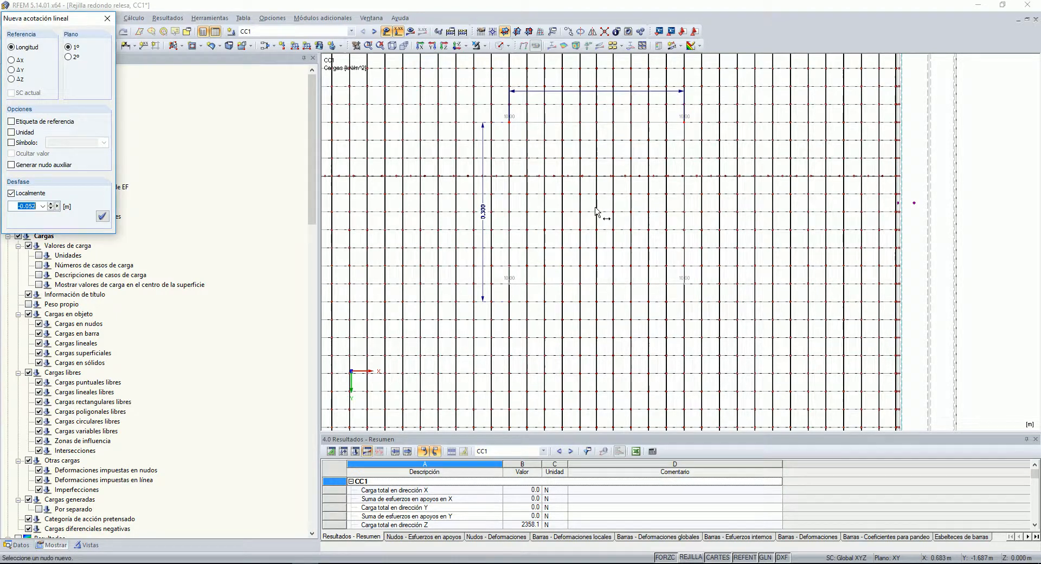
Step: Finish dimensioning and delete both linear dimensions from the load area
{"action": "scroll", "coordinate": [594, 200], "scroll_direction": "down", "scroll_amount": 2}
{"action": "scroll", "coordinate": [618, 177], "scroll_direction": "up", "scroll_amount": 1}
{"action": "key", "text": "Escape"}
{"action": "left_click", "coordinate": [528, 214]}
{"action": "key", "text": "Delete"}
{"action": "left_click", "coordinate": [583, 150]}
{"action": "key", "text": "Delete"}
Step: Examine the CC1 area load on the grating and the supporting beams in 3D from several angles
{"action": "middle_click_drag", "start_coordinate": [845, 339], "coordinate": [802, 20], "text": "ctrl"}
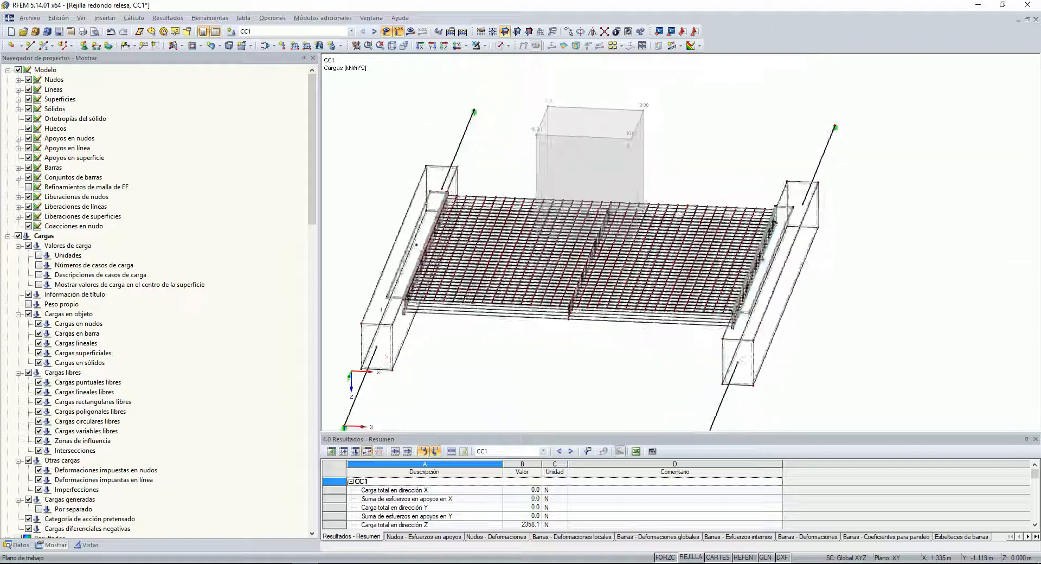
{"action": "left_click_drag", "start_coordinate": [801, 21], "coordinate": [804, 12], "text": "ctrl"}
{"action": "scroll", "coordinate": [433, 347], "scroll_direction": "up", "scroll_amount": 2}
{"action": "middle_click_drag", "start_coordinate": [477, 360], "coordinate": [426, 149], "text": "ctrl"}
{"action": "scroll", "coordinate": [474, 252], "scroll_direction": "up", "scroll_amount": 4}
{"action": "scroll", "coordinate": [542, 278], "scroll_direction": "down", "scroll_amount": 2}
{"action": "middle_click_drag", "start_coordinate": [597, 357], "coordinate": [604, 236]}
{"action": "scroll", "coordinate": [604, 238], "scroll_direction": "down", "scroll_amount": 2}
{"action": "middle_click_drag", "start_coordinate": [607, 300], "coordinate": [564, 244], "text": "ctrl"}
{"action": "left_click", "coordinate": [392, 45]}
{"action": "middle_click_drag", "start_coordinate": [512, 287], "coordinate": [243, 302], "text": "ctrl"}
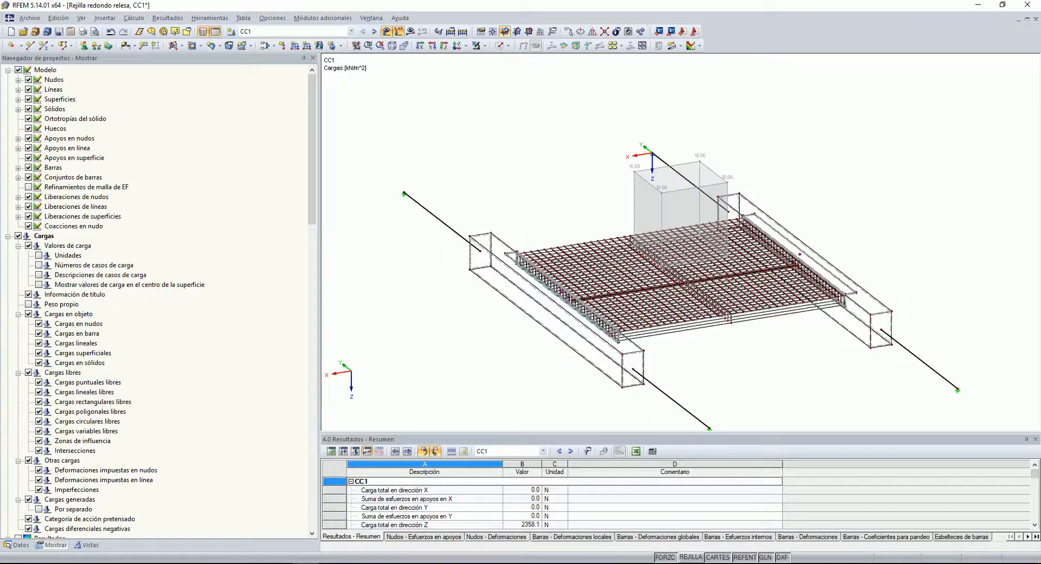
Step: Open contact solid 1 for editing and review its tension failure, rigid friction and friction coefficient settings
{"action": "left_click", "coordinate": [16, 545]}
{"action": "left_click", "coordinate": [91, 169]}
{"action": "double_click", "coordinate": [91, 169]}
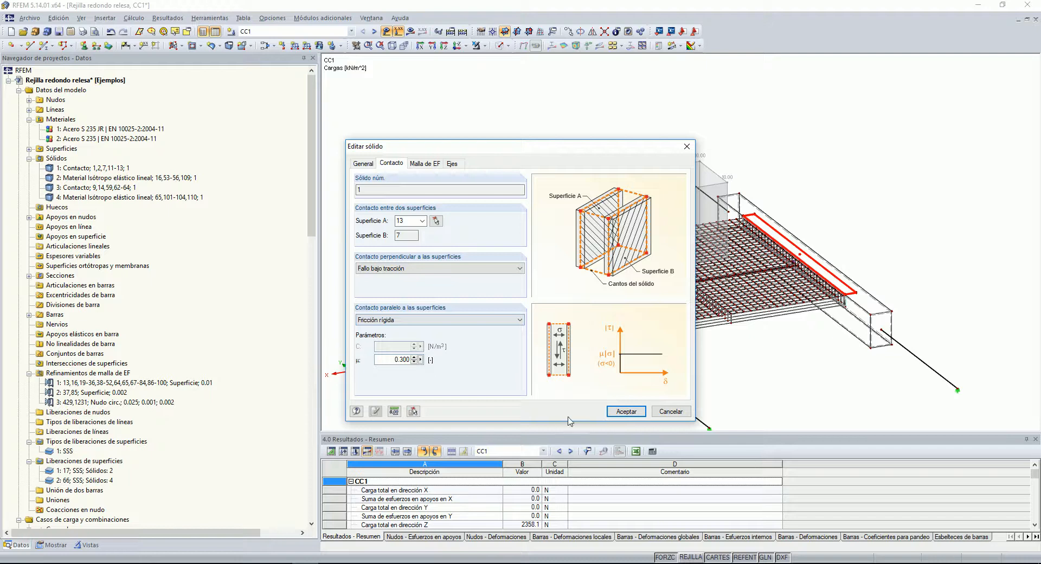
{"action": "left_click_drag", "start_coordinate": [619, 146], "coordinate": [563, 152]}
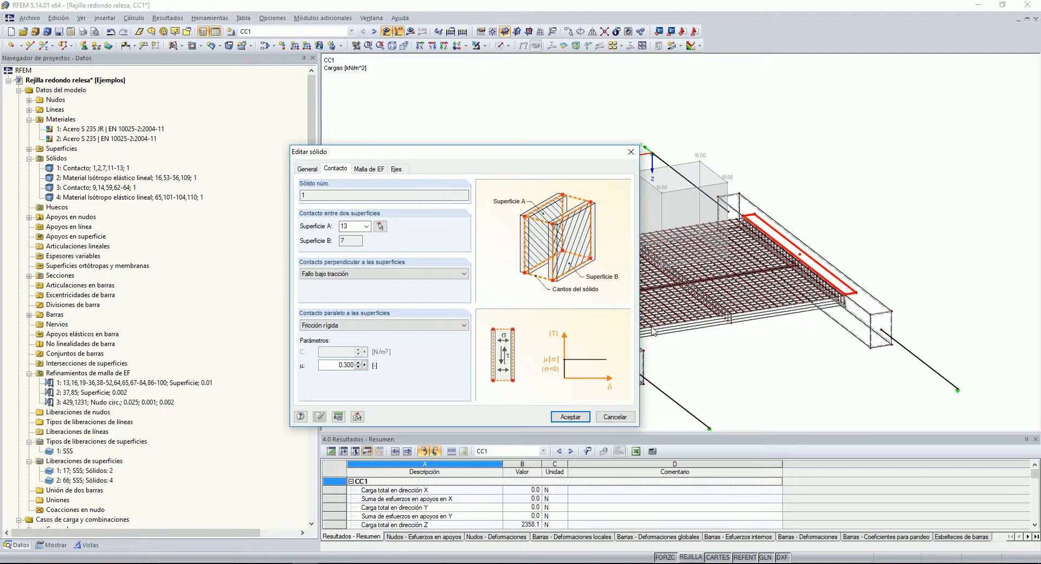
{"action": "left_click_drag", "start_coordinate": [489, 152], "coordinate": [407, 144]}
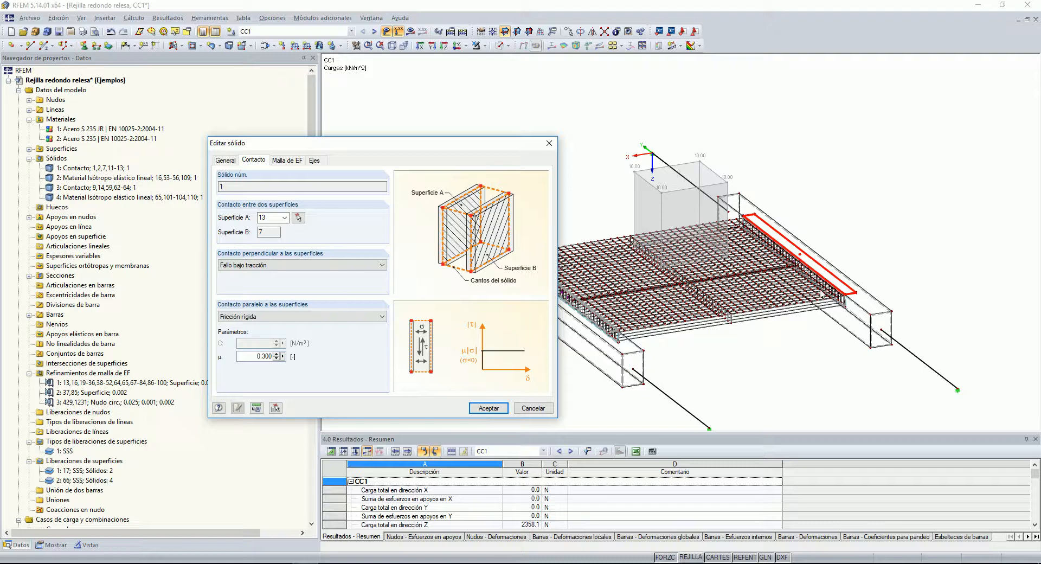
{"action": "left_click_drag", "start_coordinate": [256, 357], "coordinate": [281, 353]}
Step: Switch to the Windows calculator and compute 10 × 0.3 × 0.3
{"action": "left_click", "coordinate": [901, 413]}
{"action": "left_click_drag", "start_coordinate": [1040, 265], "coordinate": [191, 157]}
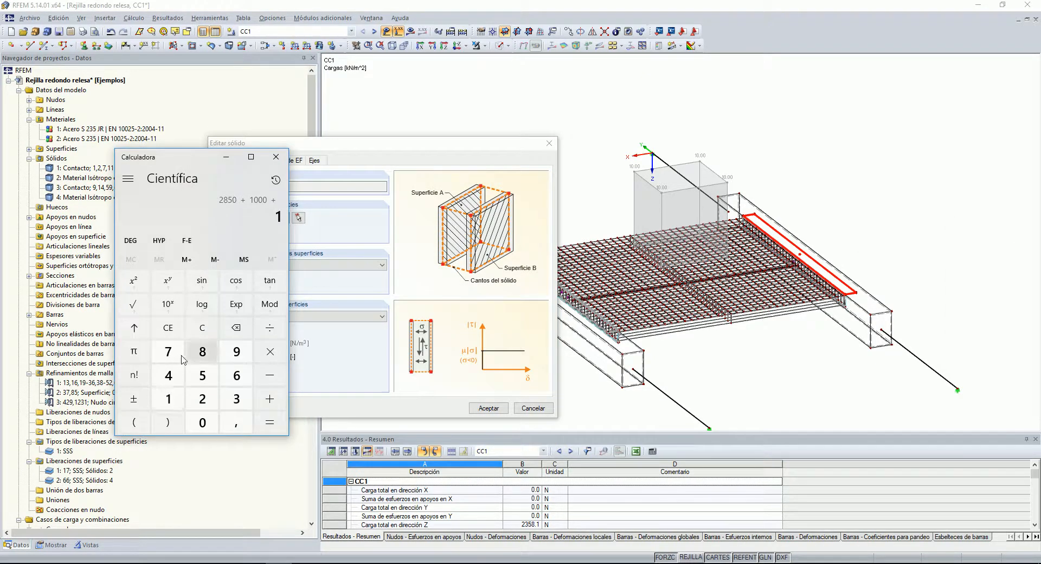
{"action": "left_click", "coordinate": [199, 329]}
{"action": "left_click", "coordinate": [168, 401]}
{"action": "left_click", "coordinate": [196, 424]}
{"action": "left_click", "coordinate": [270, 351]}
{"action": "left_click", "coordinate": [202, 423]}
{"action": "left_click", "coordinate": [237, 422]}
{"action": "left_click", "coordinate": [237, 400]}
{"action": "left_click", "coordinate": [269, 351]}
{"action": "left_click", "coordinate": [202, 423]}
{"action": "left_click", "coordinate": [237, 422]}
{"action": "left_click", "coordinate": [236, 400]}
{"action": "left_click", "coordinate": [270, 422]}
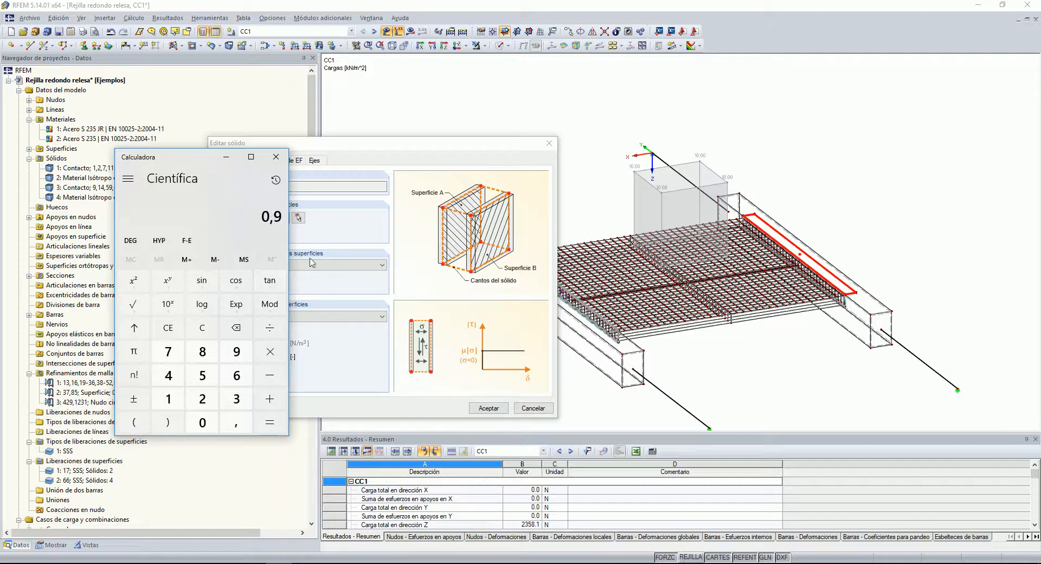
Step: Clear the calculator, multiply 45 by the 0.3 friction coefficient and return to the contact solid's data
{"action": "left_click_drag", "start_coordinate": [183, 158], "coordinate": [211, 120]}
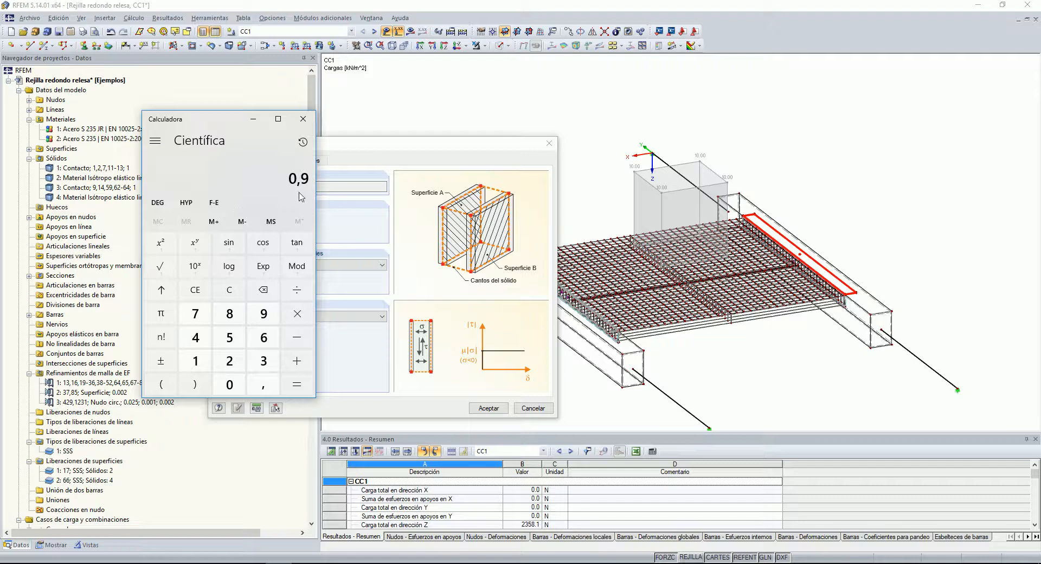
{"action": "left_click", "coordinate": [230, 289]}
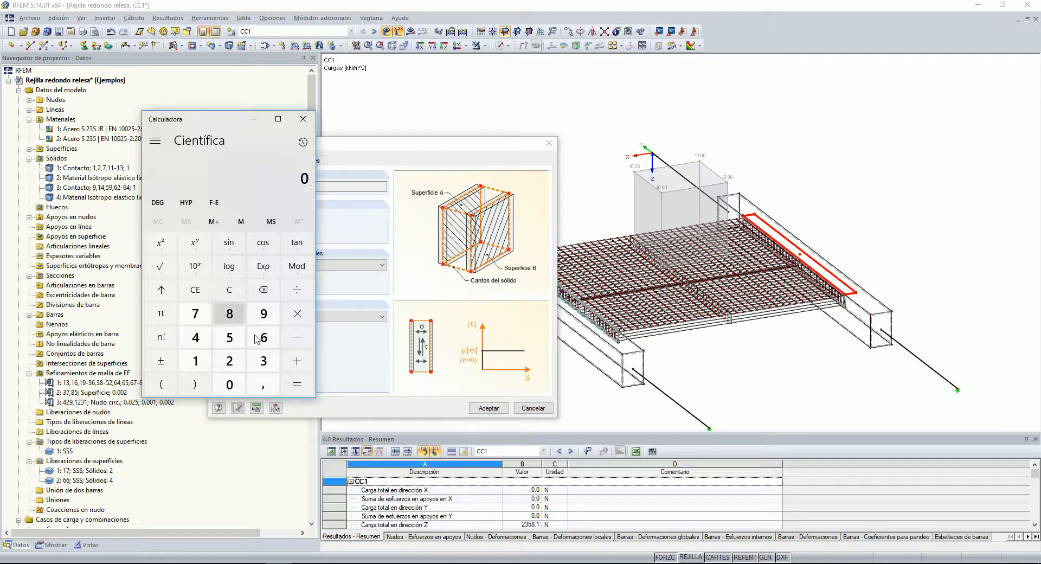
{"action": "left_click", "coordinate": [263, 313]}
{"action": "left_click", "coordinate": [227, 390]}
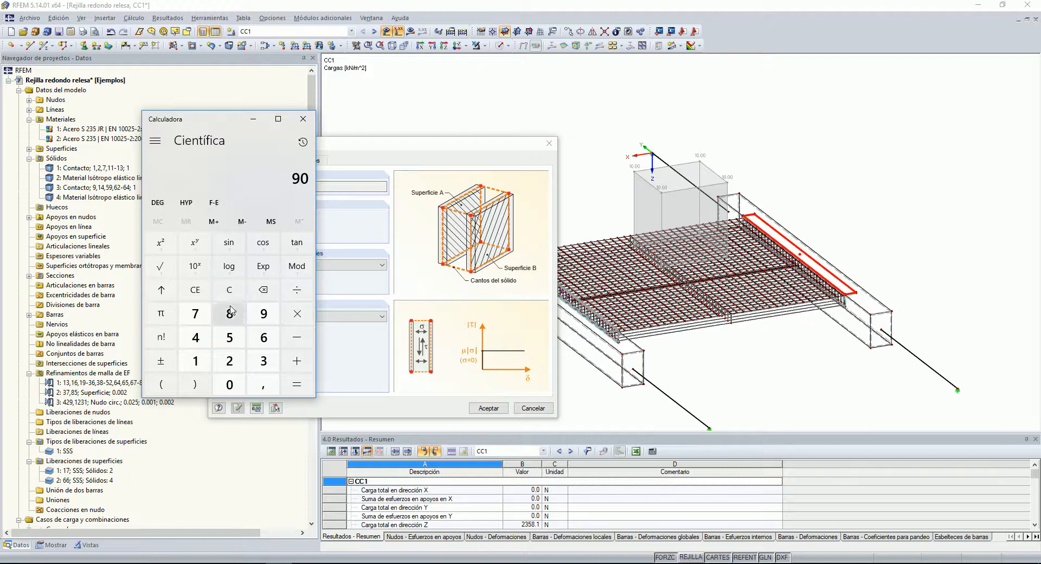
{"action": "left_click", "coordinate": [196, 337]}
{"action": "left_click", "coordinate": [230, 337]}
{"action": "left_click", "coordinate": [297, 314]}
{"action": "left_click", "coordinate": [229, 383]}
{"action": "left_click", "coordinate": [264, 383]}
{"action": "left_click", "coordinate": [264, 360]}
{"action": "left_click", "coordinate": [299, 388]}
{"action": "left_click", "coordinate": [252, 119]}
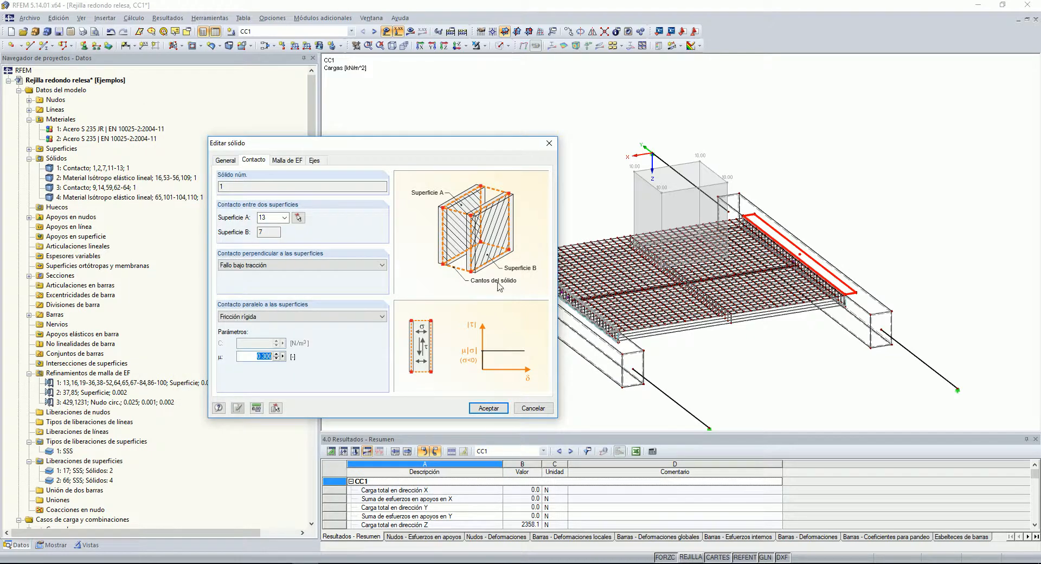
Step: Close contact solid 1 without changes and locate contact solid 3 in the model
{"action": "left_click_drag", "start_coordinate": [485, 144], "coordinate": [309, 127]}
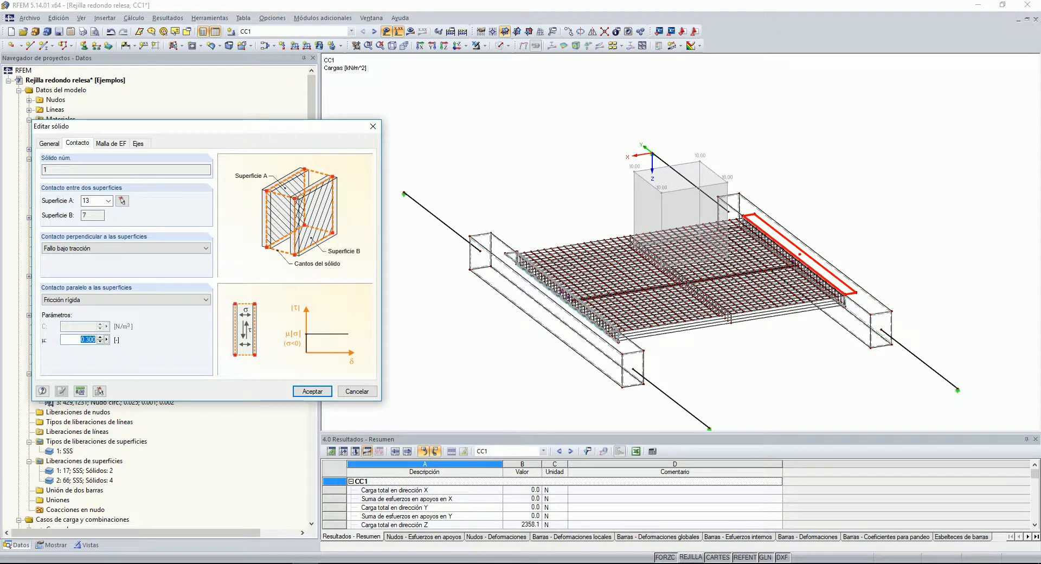
{"action": "left_click", "coordinate": [373, 126]}
{"action": "left_click", "coordinate": [80, 187]}
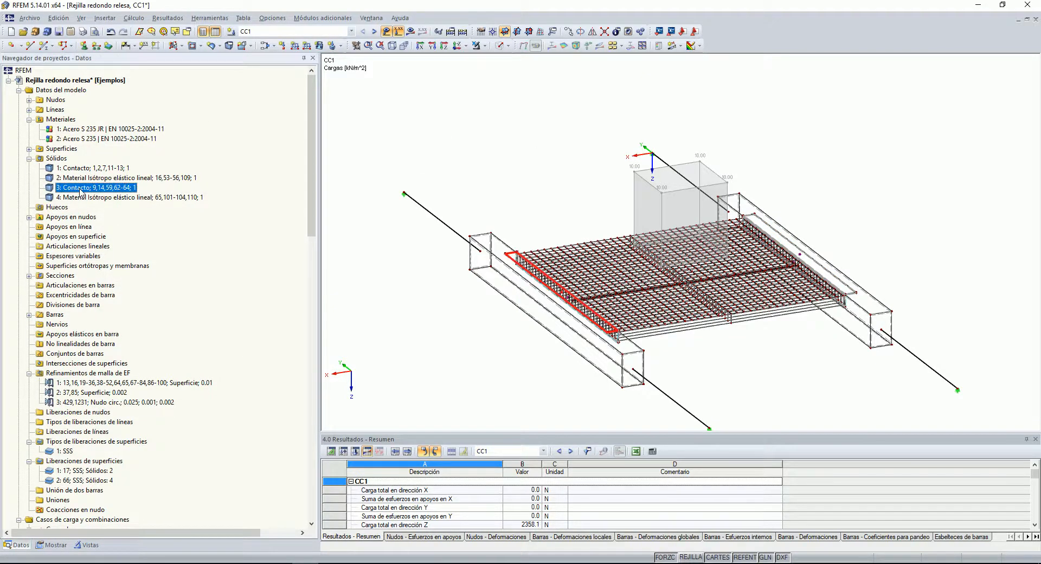
{"action": "left_click", "coordinate": [724, 362]}
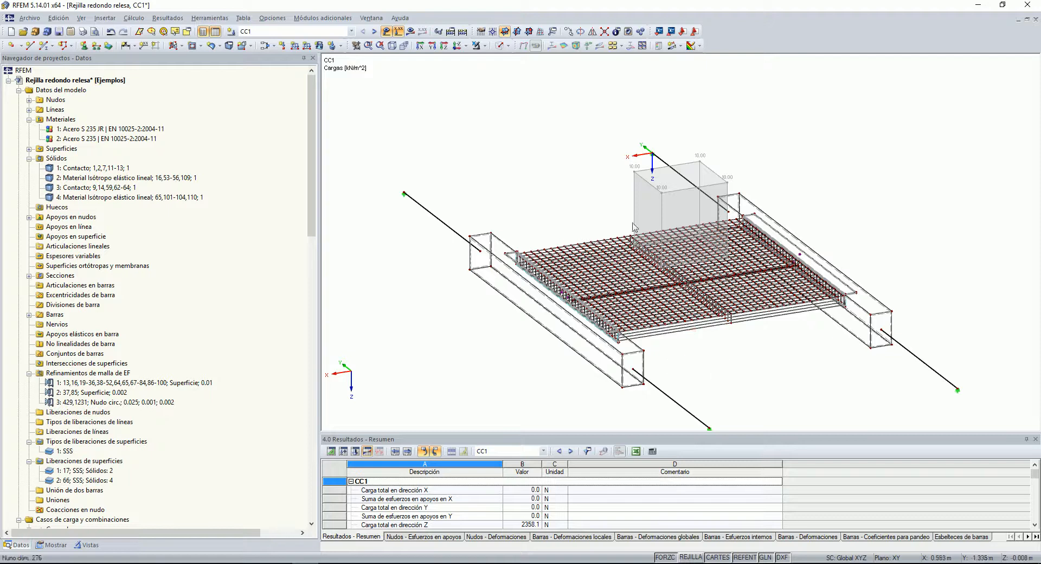
Step: Isolate the angles with the saved Angulares view and display their global deformations for CC1
{"action": "left_click", "coordinate": [88, 545]}
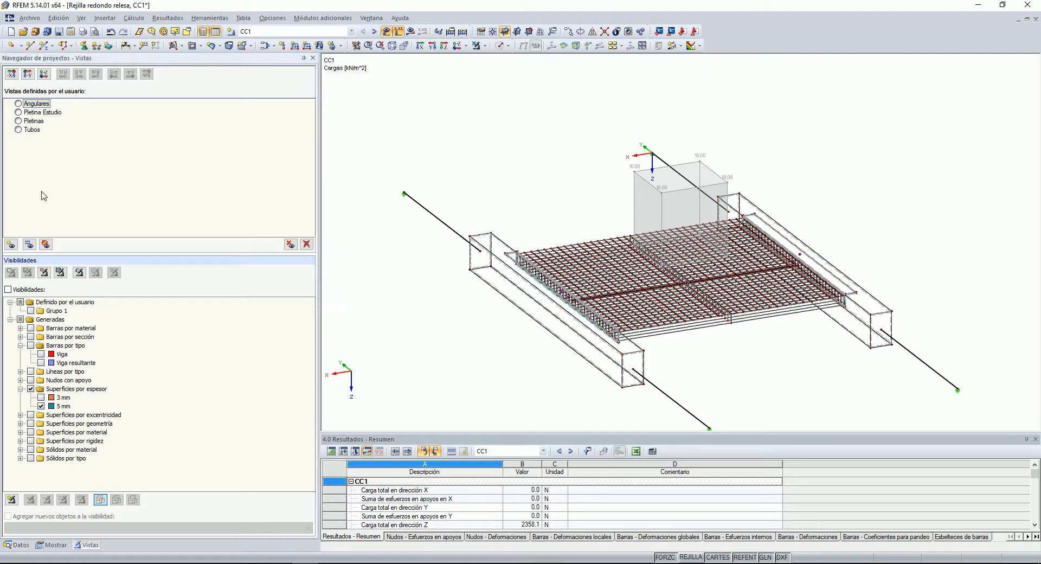
{"action": "left_click", "coordinate": [18, 103]}
{"action": "left_click", "coordinate": [410, 32]}
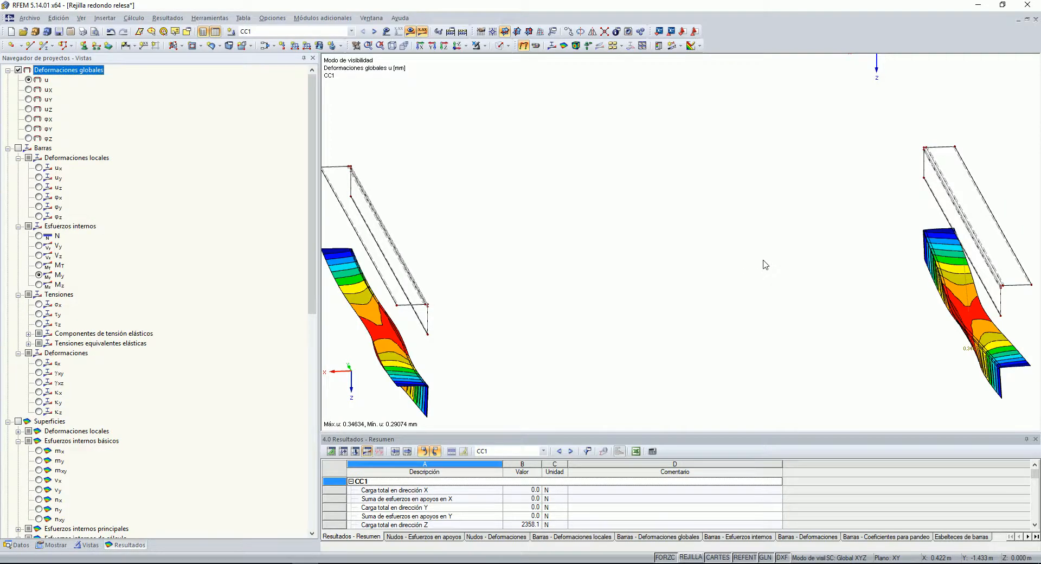
Step: Examine the deformed shape of both angles up close and from several directions
{"action": "scroll", "coordinate": [763, 264], "scroll_direction": "down", "scroll_amount": 2}
{"action": "middle_click", "coordinate": [764, 263]}
{"action": "middle_click", "coordinate": [763, 263]}
{"action": "middle_click_drag", "start_coordinate": [773, 273], "coordinate": [732, 222], "text": "ctrl"}
{"action": "scroll", "coordinate": [779, 287], "scroll_direction": "up", "scroll_amount": 1}
{"action": "scroll", "coordinate": [617, 287], "scroll_direction": "up", "scroll_amount": 3}
{"action": "middle_click_drag", "start_coordinate": [780, 287], "coordinate": [635, 320]}
{"action": "scroll", "coordinate": [636, 320], "scroll_direction": "up", "scroll_amount": 2}
{"action": "scroll", "coordinate": [614, 320], "scroll_direction": "up", "scroll_amount": 2}
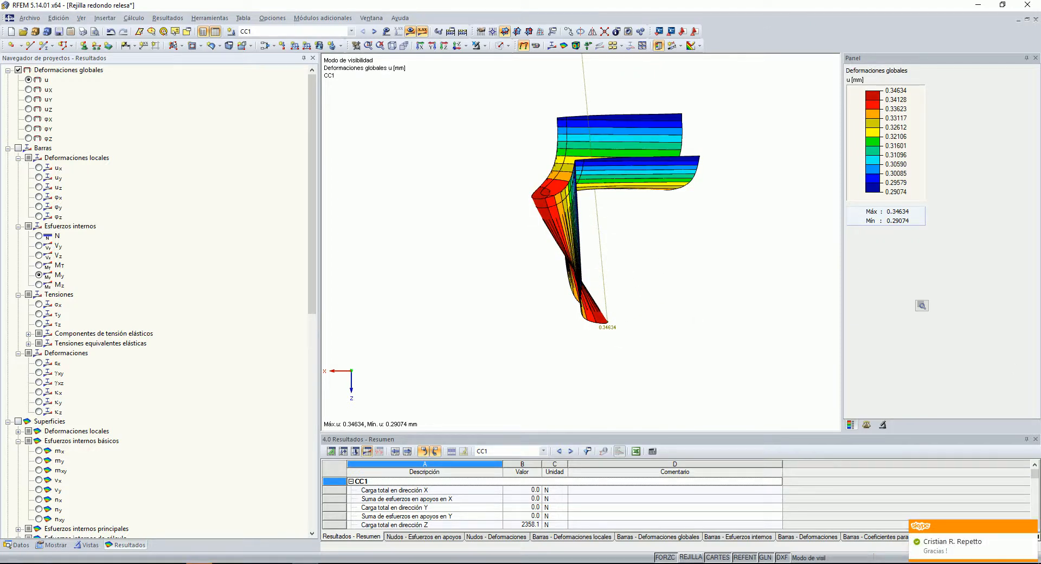
{"action": "scroll", "coordinate": [634, 373], "scroll_direction": "up", "scroll_amount": 1}
{"action": "middle_click_drag", "start_coordinate": [623, 334], "coordinate": [587, 325], "text": "ctrl"}
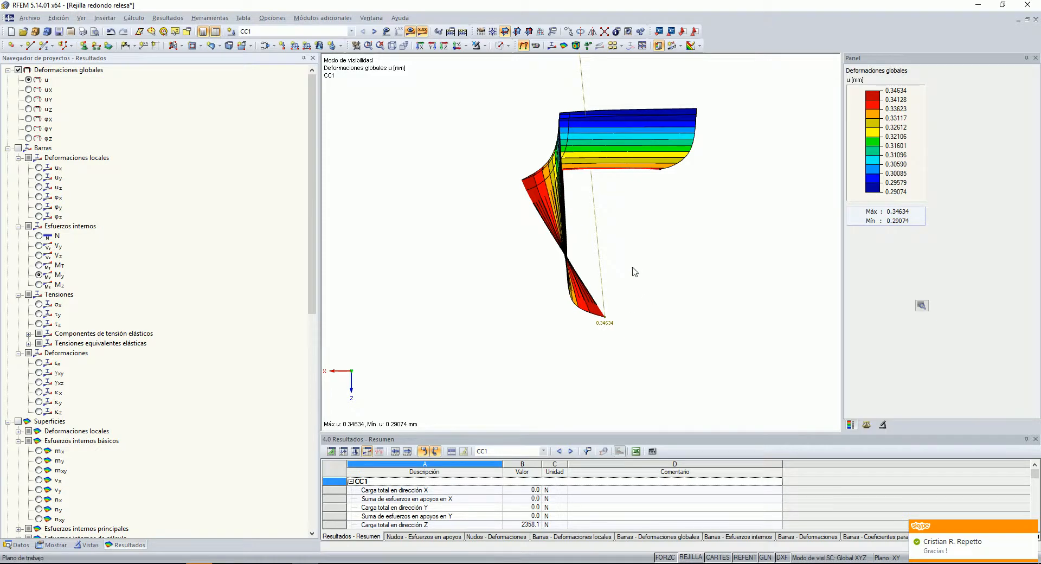
{"action": "middle_click_drag", "start_coordinate": [644, 298], "coordinate": [629, 274], "text": "ctrl"}
{"action": "scroll", "coordinate": [625, 216], "scroll_direction": "down", "scroll_amount": 6}
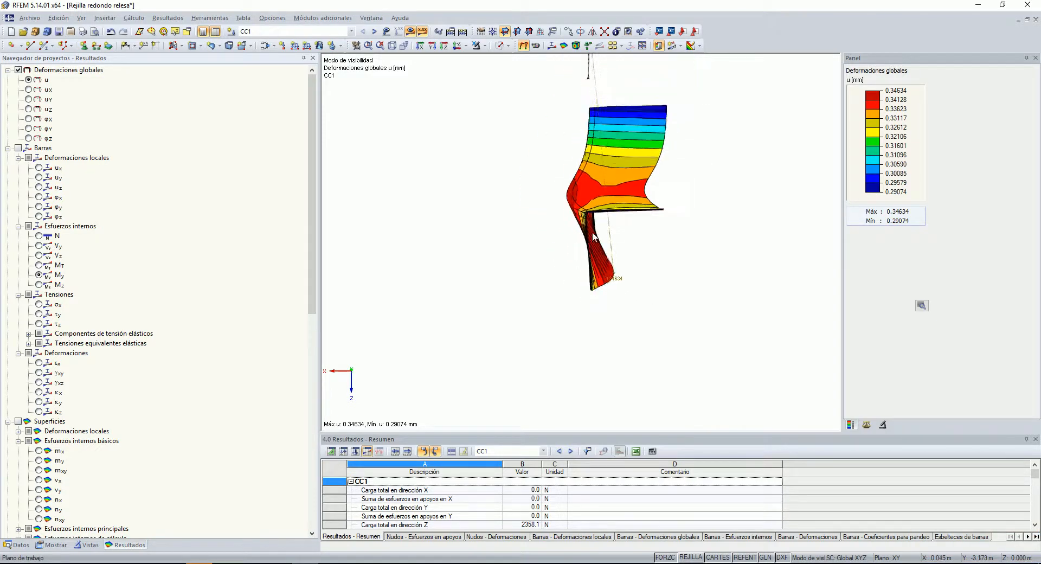
{"action": "middle_click", "coordinate": [517, 250]}
{"action": "middle_click_drag", "start_coordinate": [425, 304], "coordinate": [440, 352], "text": "ctrl"}
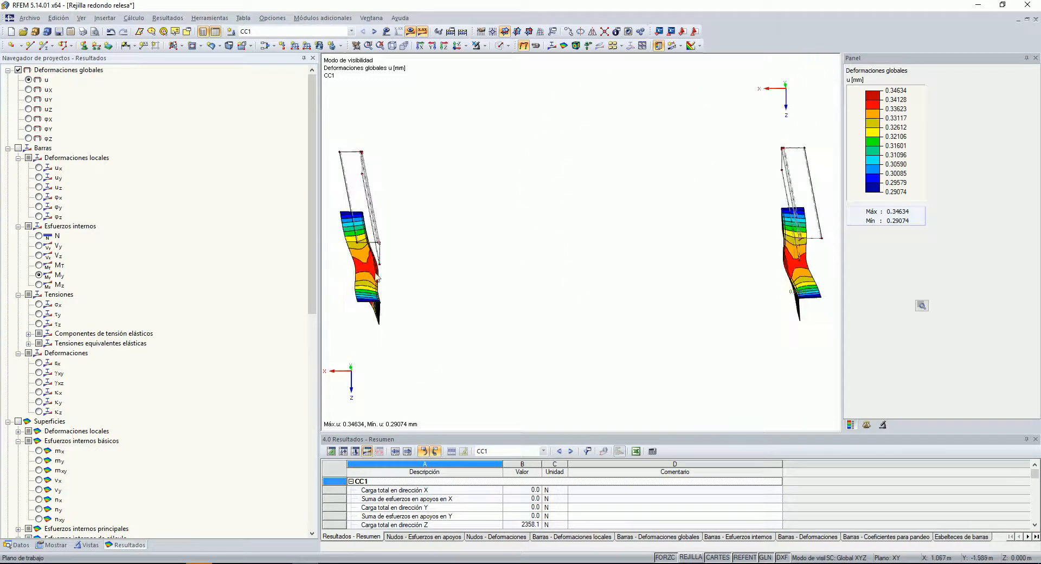
{"action": "middle_click_drag", "start_coordinate": [495, 265], "coordinate": [523, 261]}
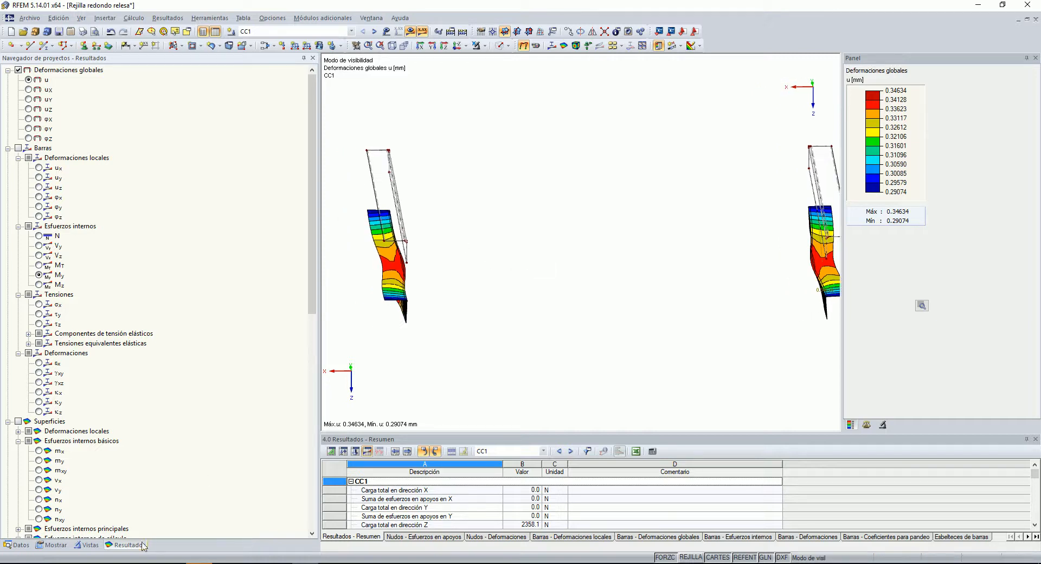
Step: Isolate the tubes with the saved Tubos view and examine the global deformations of both
{"action": "left_click", "coordinate": [87, 544]}
{"action": "left_click", "coordinate": [18, 129]}
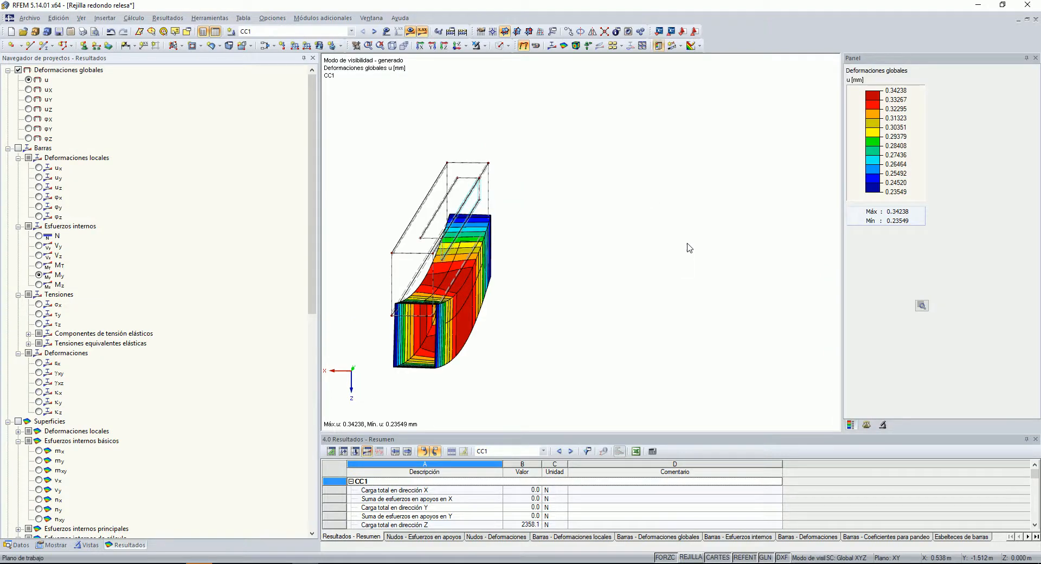
{"action": "key", "text": "F8"}
{"action": "middle_click_drag", "start_coordinate": [691, 244], "coordinate": [691, 263], "text": "ctrl"}
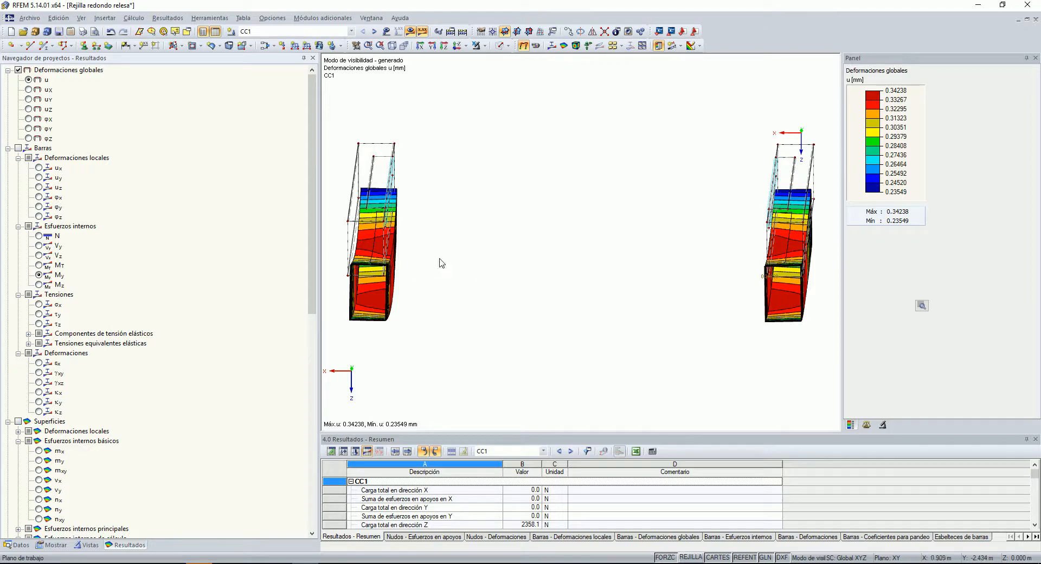
Step: Display the tubes' global deformations in the X direction with a deformation factor of 4000 and examine their lateral bending
{"action": "left_click", "coordinate": [89, 544]}
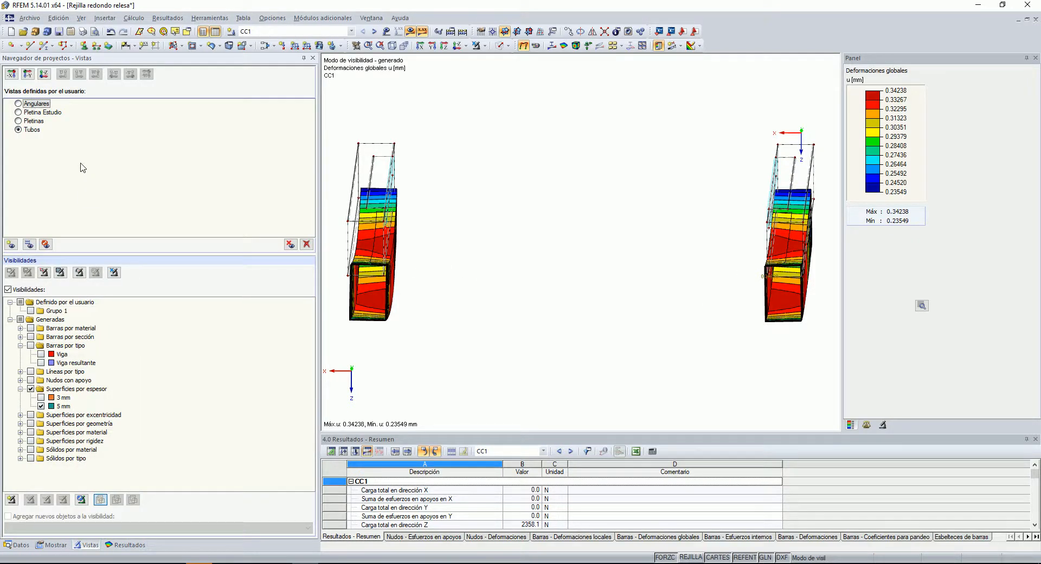
{"action": "left_click", "coordinate": [125, 544]}
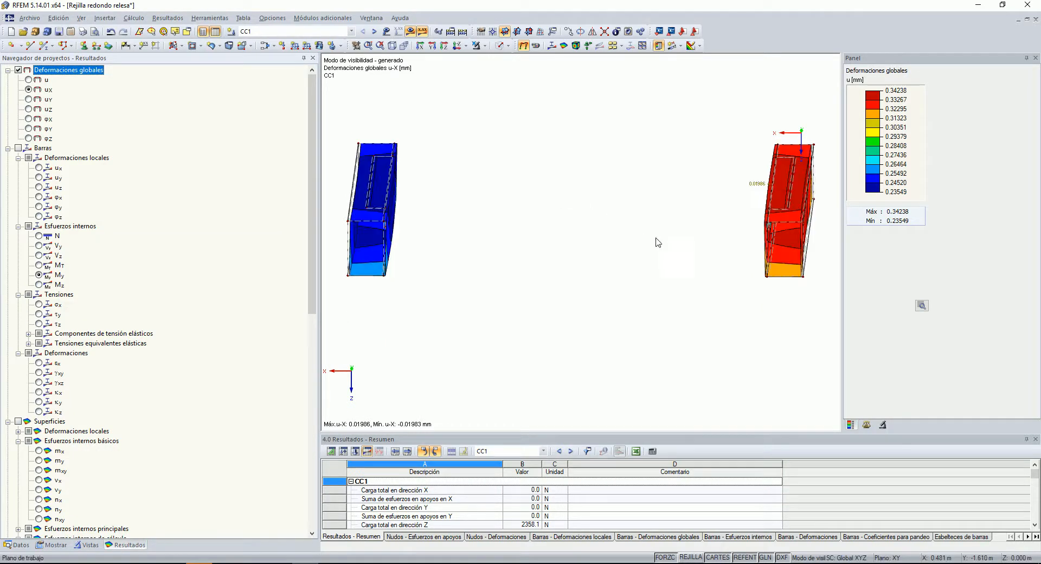
{"action": "left_click", "coordinate": [882, 424]}
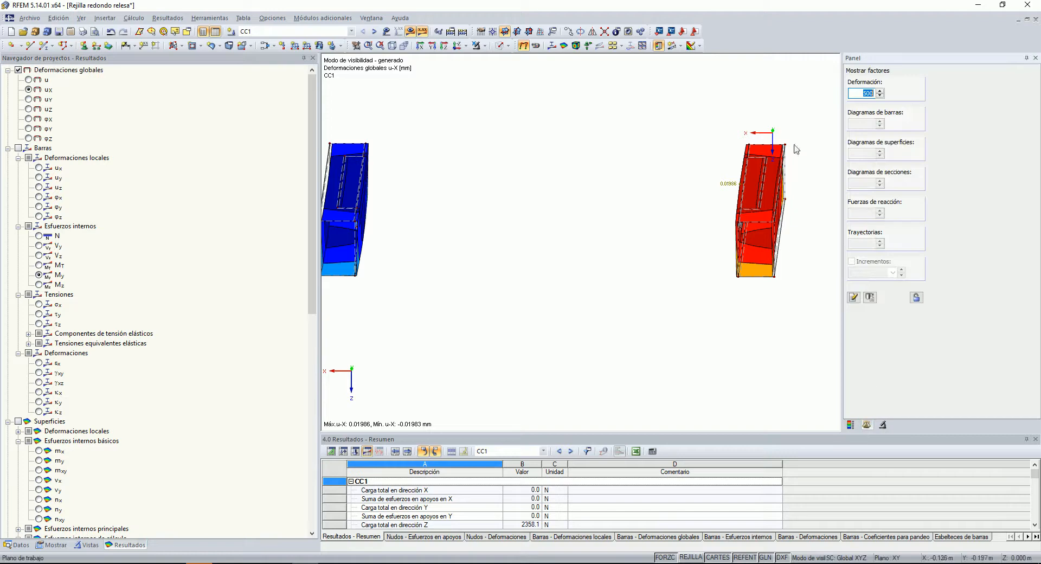
{"action": "scroll", "coordinate": [865, 92], "scroll_direction": "up", "scroll_amount": 3}
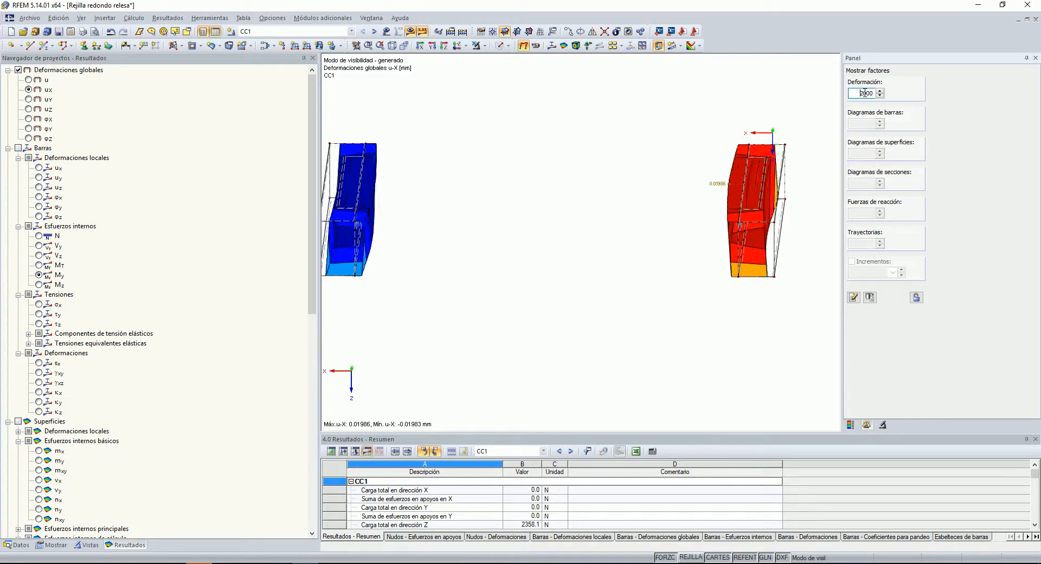
{"action": "middle_click_drag", "start_coordinate": [544, 209], "coordinate": [459, 195], "text": "ctrl"}
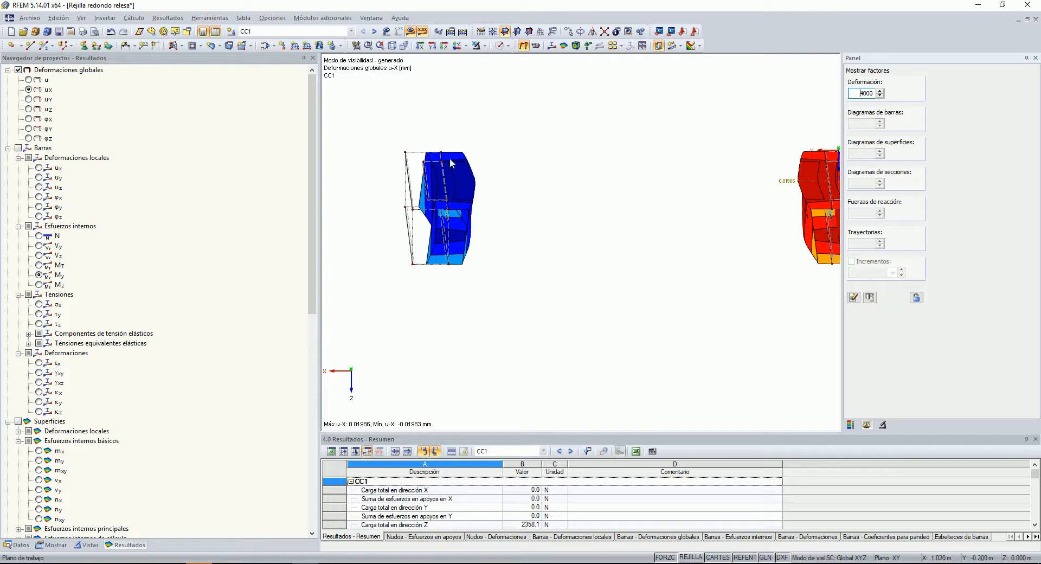
{"action": "middle_click_drag", "start_coordinate": [518, 189], "coordinate": [327, 166], "text": "ctrl"}
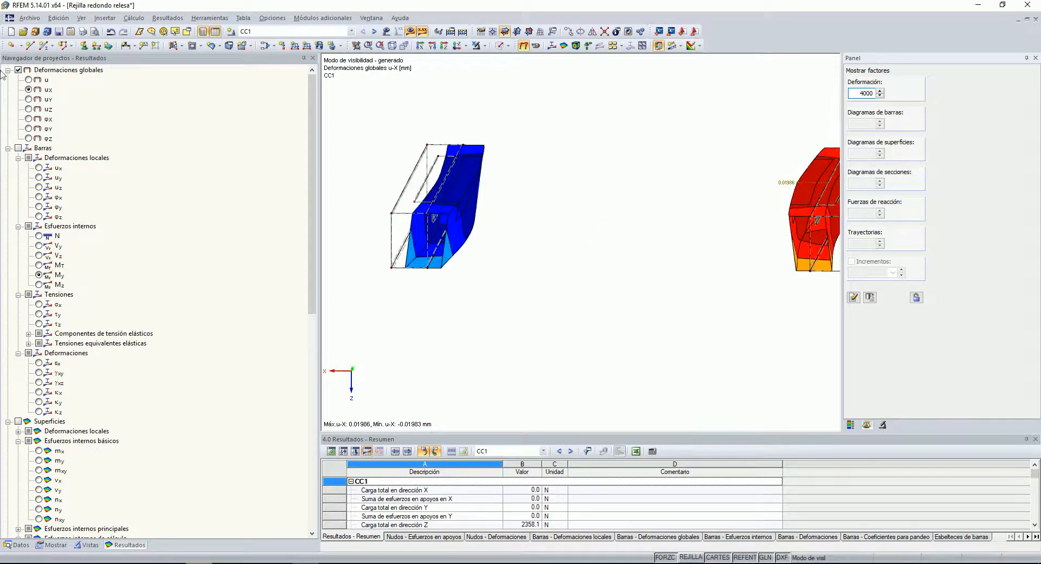
Step: Display the tubes' total global deformation u and set the deformation factor to 1000
{"action": "left_click", "coordinate": [28, 79]}
{"action": "scroll", "coordinate": [595, 245], "scroll_direction": "down", "scroll_amount": 1}
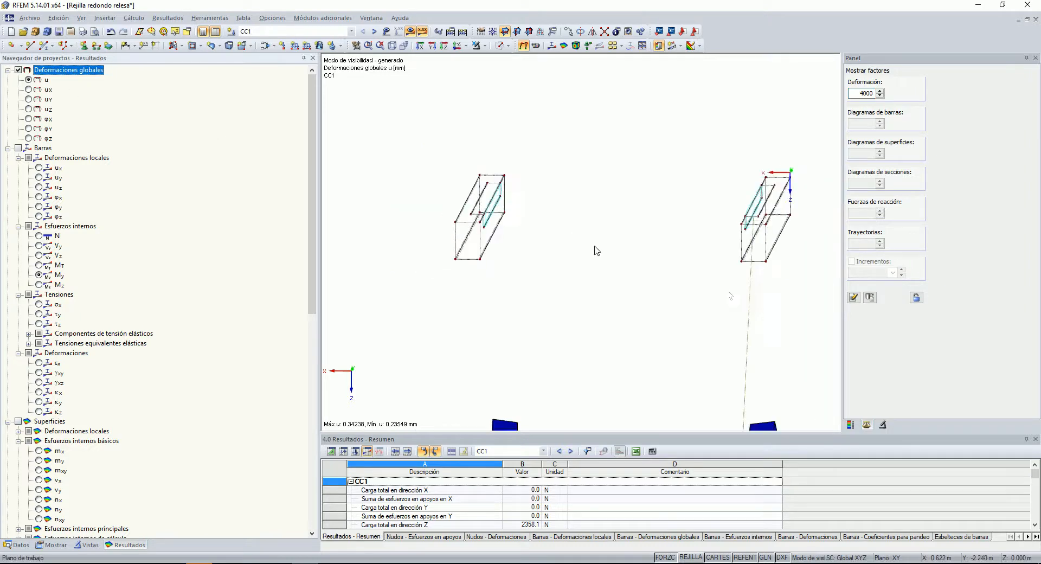
{"action": "scroll", "coordinate": [868, 95], "scroll_direction": "down", "scroll_amount": 3}
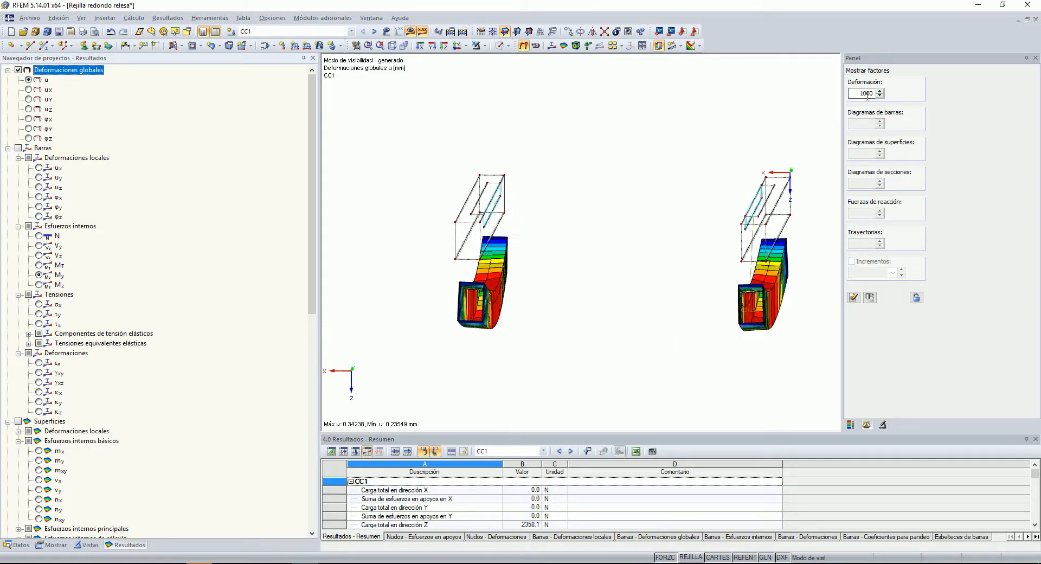
Step: Display the tubes' global deformations in the X and Z directions with the colour scale and examine both tubes up close
{"action": "left_click", "coordinate": [851, 425]}
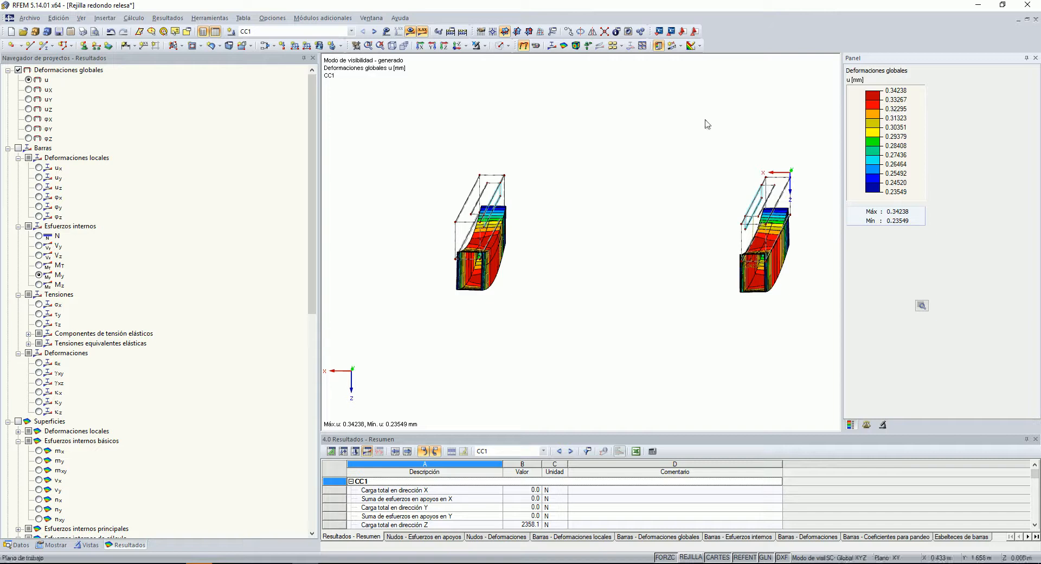
{"action": "left_click", "coordinate": [29, 89]}
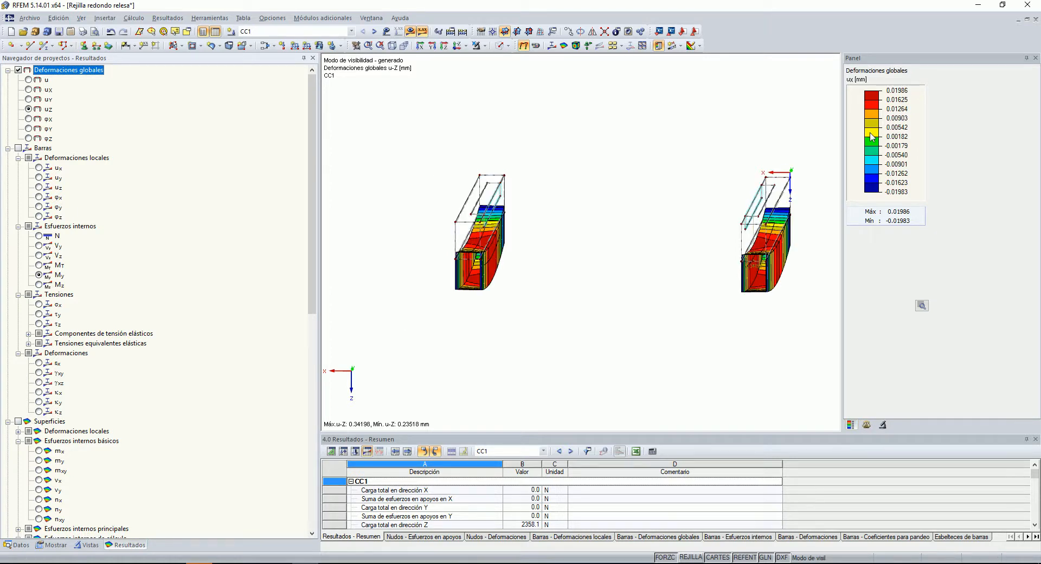
{"action": "middle_click_drag", "start_coordinate": [682, 142], "coordinate": [610, 216], "text": "ctrl"}
{"action": "key", "text": "F8"}
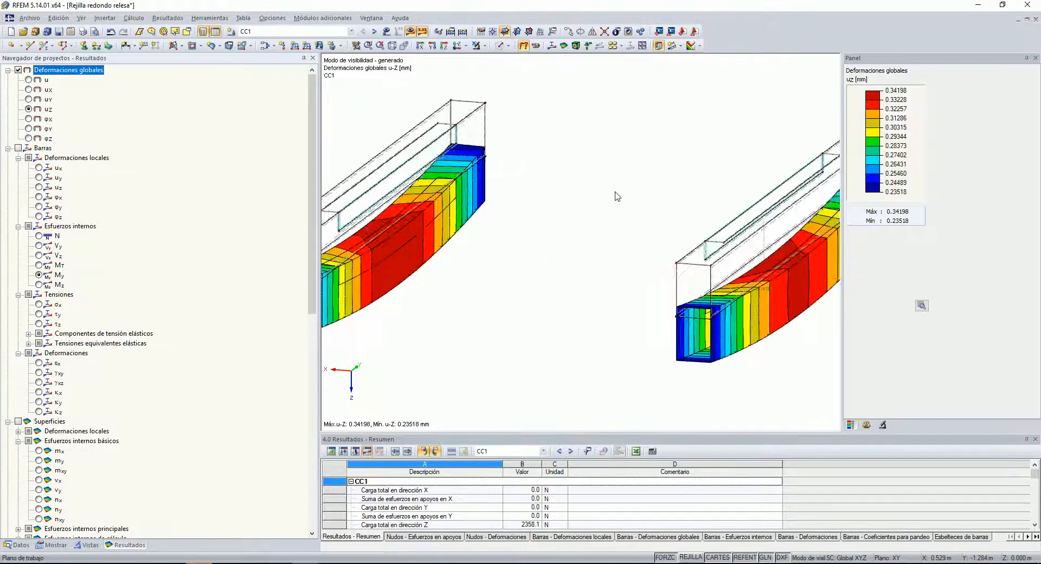
{"action": "key", "text": "F8"}
Step: Isolate the studied plate with the saved Pletina Estudio view and examine its global deformation u
{"action": "left_click", "coordinate": [92, 545]}
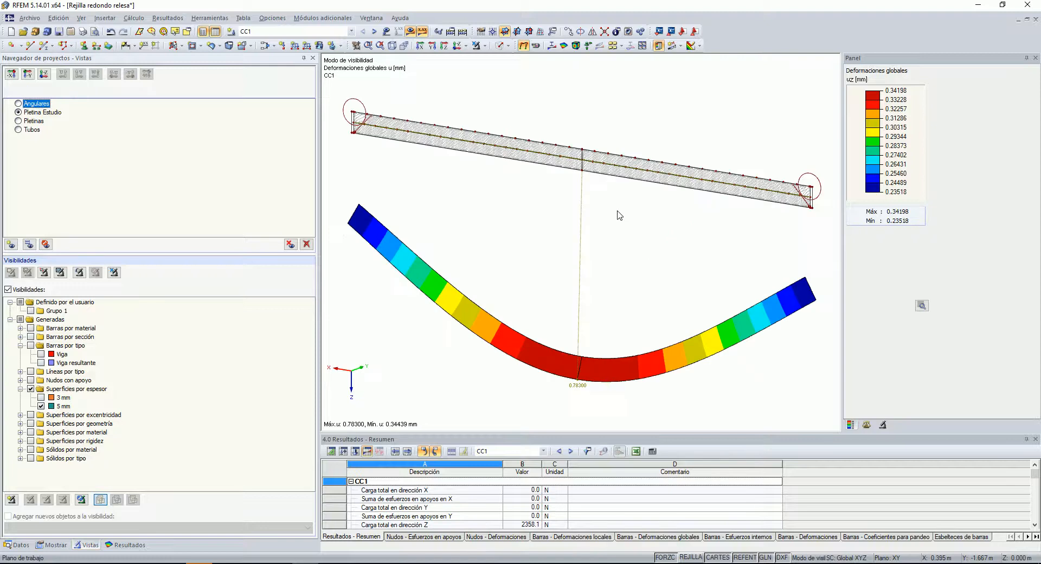
{"action": "scroll", "coordinate": [625, 253], "scroll_direction": "down", "scroll_amount": 1}
{"action": "scroll", "coordinate": [627, 254], "scroll_direction": "up", "scroll_amount": 1}
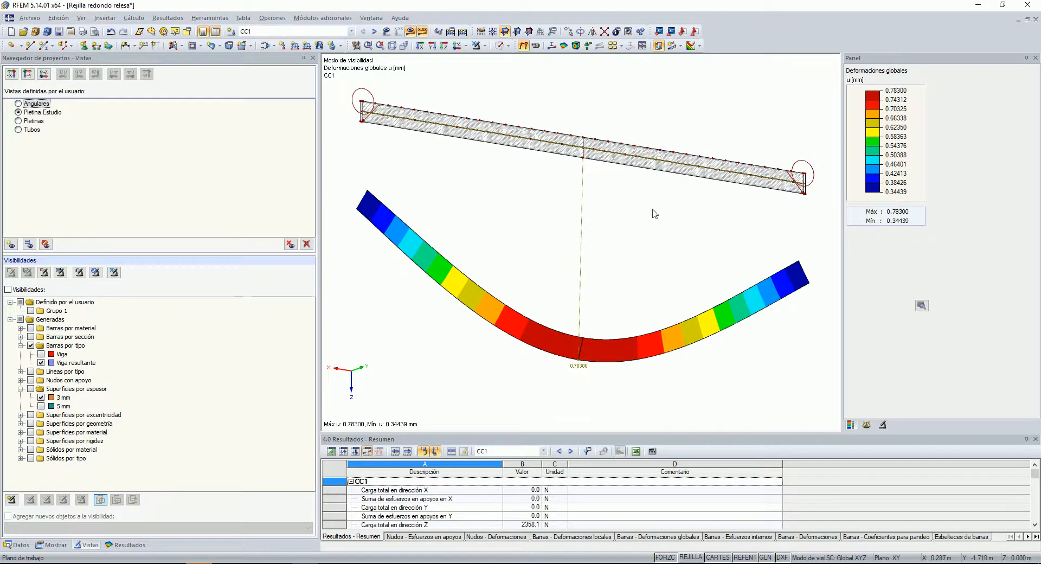
{"action": "scroll", "coordinate": [655, 212], "scroll_direction": "down", "scroll_amount": 2}
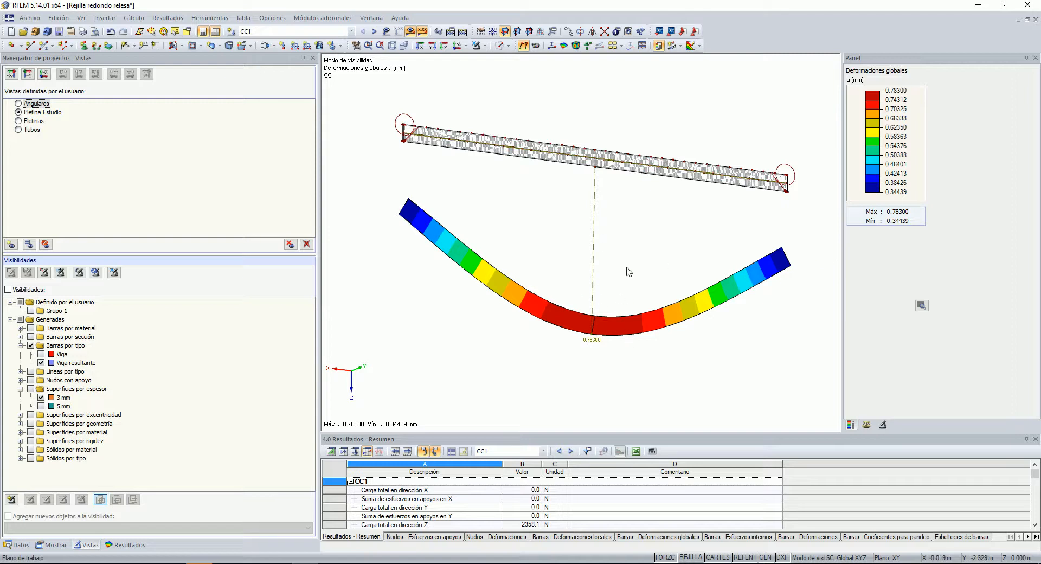
{"action": "scroll", "coordinate": [638, 270], "scroll_direction": "up", "scroll_amount": 1}
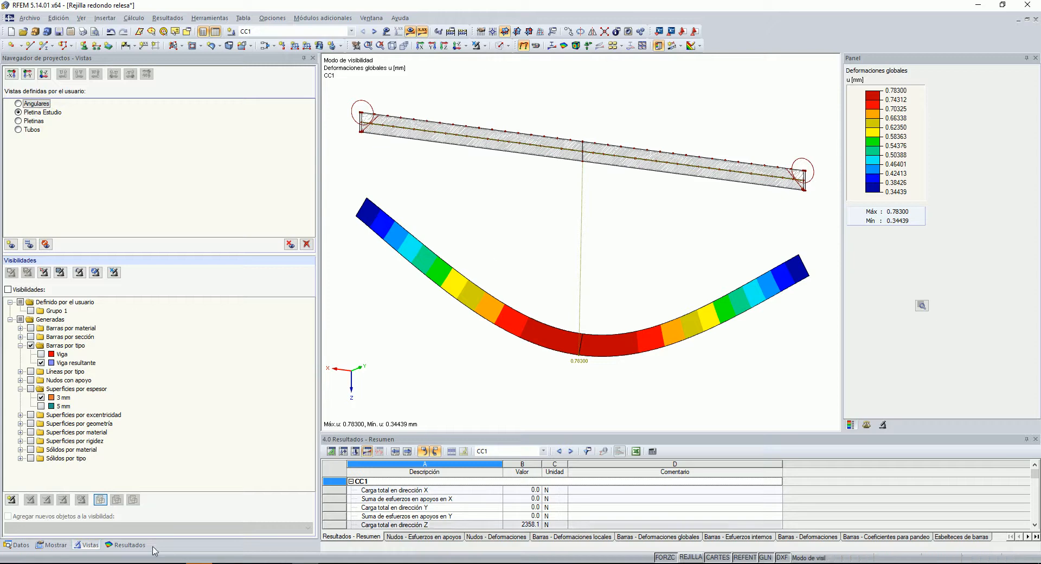
Step: Display the plate's surface stresses as maximum von Mises equivalent stress (σeqv,Max,Mises)
{"action": "left_click", "coordinate": [116, 544]}
{"action": "scroll", "coordinate": [64, 469], "scroll_direction": "down", "scroll_amount": 4}
{"action": "scroll", "coordinate": [59, 458], "scroll_direction": "down", "scroll_amount": 10}
{"action": "left_click", "coordinate": [49, 392]}
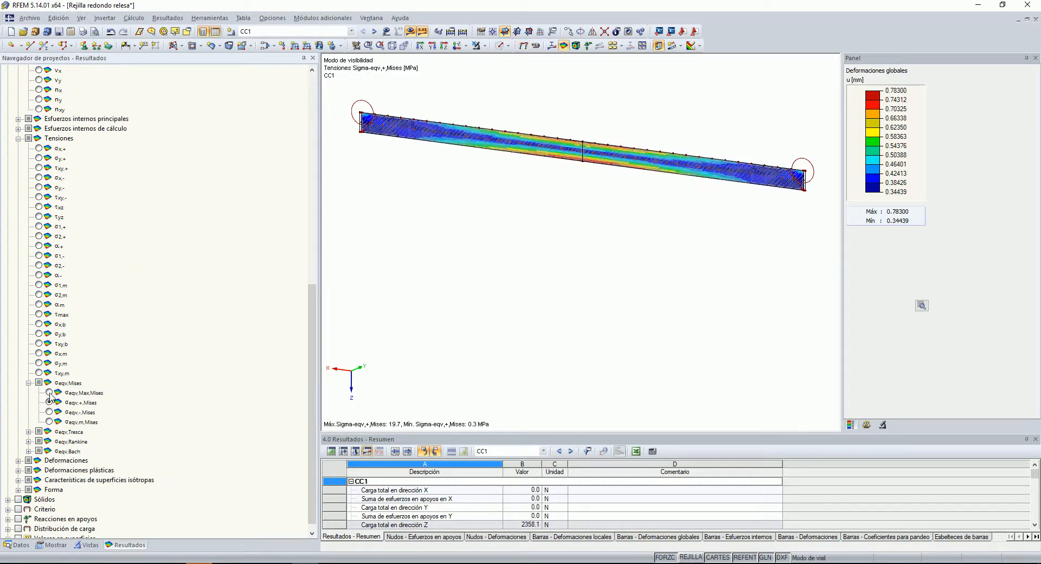
Step: Examine the maximum von Mises stress distribution at the plate's mid-span and along its full length
{"action": "scroll", "coordinate": [586, 127], "scroll_direction": "up", "scroll_amount": 3}
{"action": "scroll", "coordinate": [587, 133], "scroll_direction": "down", "scroll_amount": 4}
{"action": "scroll", "coordinate": [597, 232], "scroll_direction": "up", "scroll_amount": 5}
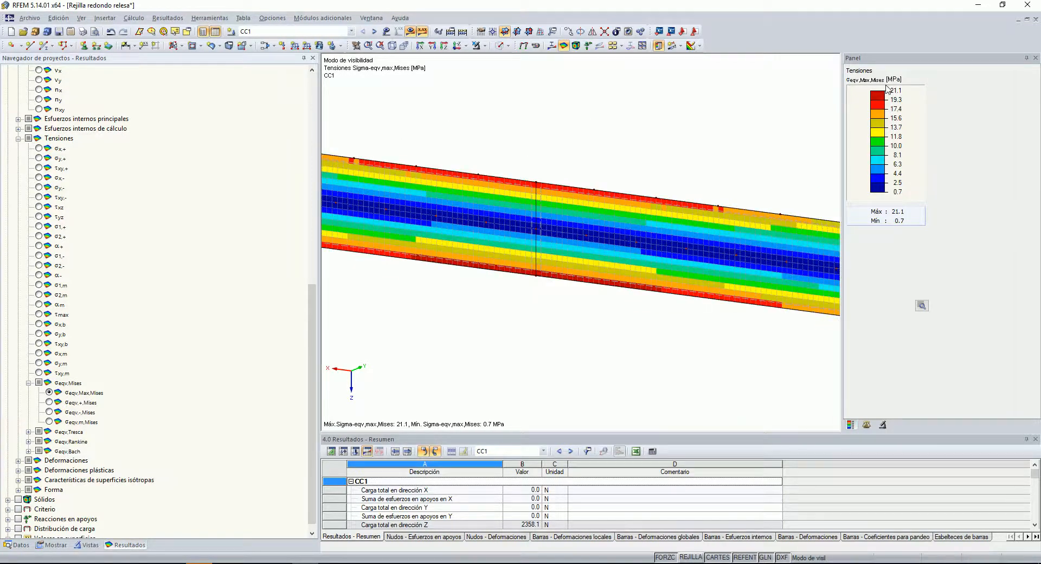
{"action": "scroll", "coordinate": [655, 143], "scroll_direction": "up", "scroll_amount": 3}
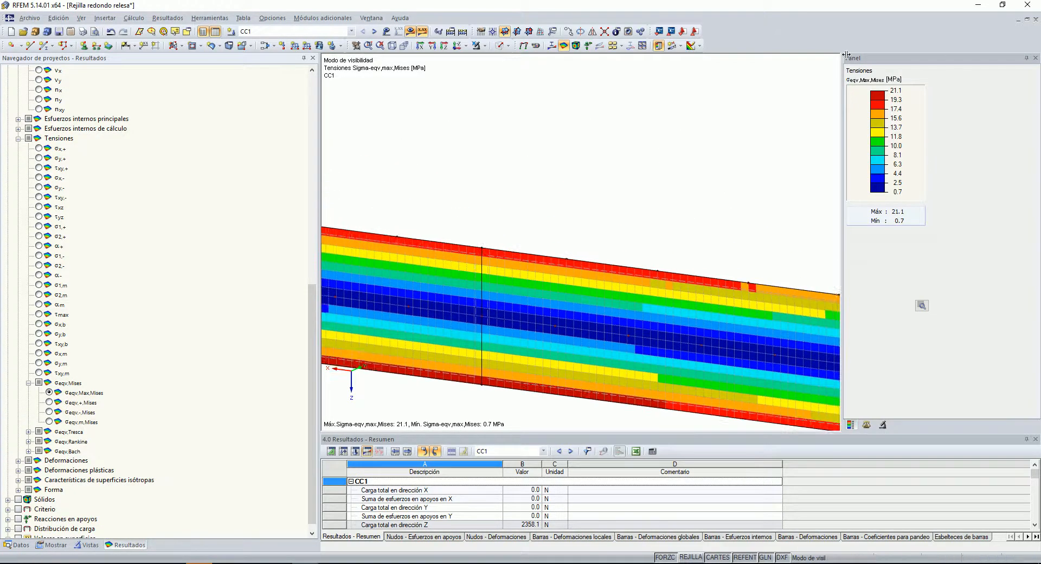
{"action": "scroll", "coordinate": [681, 170], "scroll_direction": "down", "scroll_amount": 2}
{"action": "middle_click_drag", "start_coordinate": [681, 170], "coordinate": [862, 193]}
{"action": "scroll", "coordinate": [547, 187], "scroll_direction": "down", "scroll_amount": 3}
{"action": "middle_click_drag", "start_coordinate": [547, 187], "coordinate": [965, 232]}
{"action": "scroll", "coordinate": [508, 210], "scroll_direction": "up", "scroll_amount": 2}
{"action": "scroll", "coordinate": [509, 210], "scroll_direction": "up", "scroll_amount": 2}
{"action": "scroll", "coordinate": [607, 188], "scroll_direction": "down", "scroll_amount": 2}
{"action": "middle_click", "coordinate": [660, 174]}
{"action": "middle_click", "coordinate": [659, 174]}
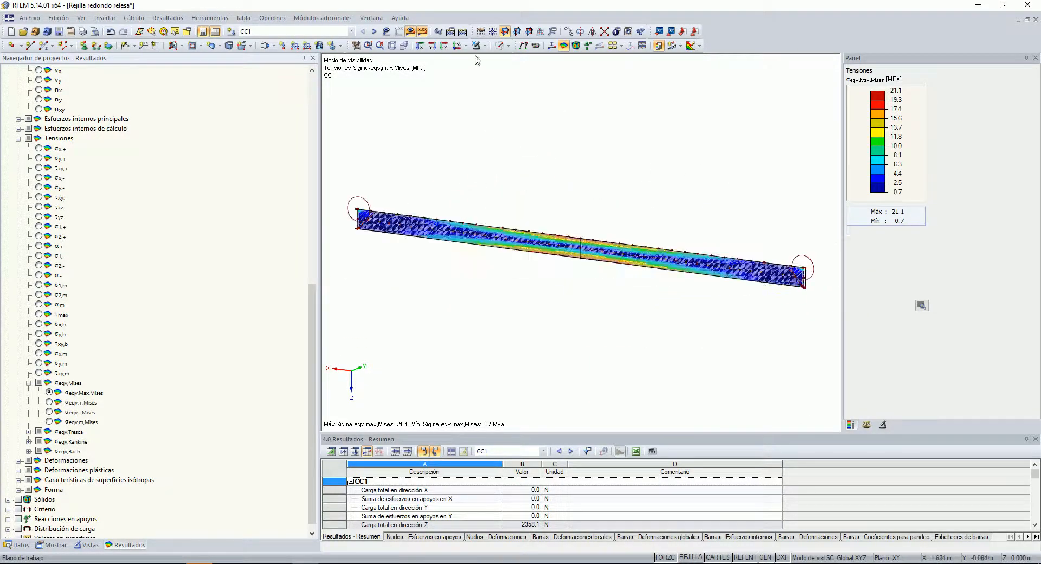
Step: Show only the result beam's My moment diagram on the plate, hiding the surface stresses, FE mesh refinements and FE mesh
{"action": "left_click", "coordinate": [551, 46]}
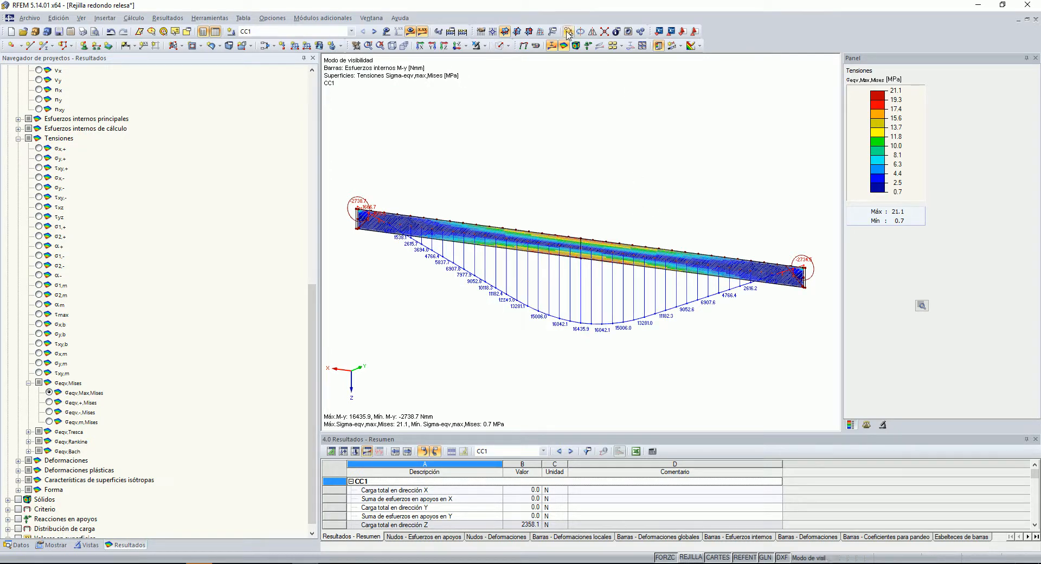
{"action": "left_click", "coordinate": [52, 545]}
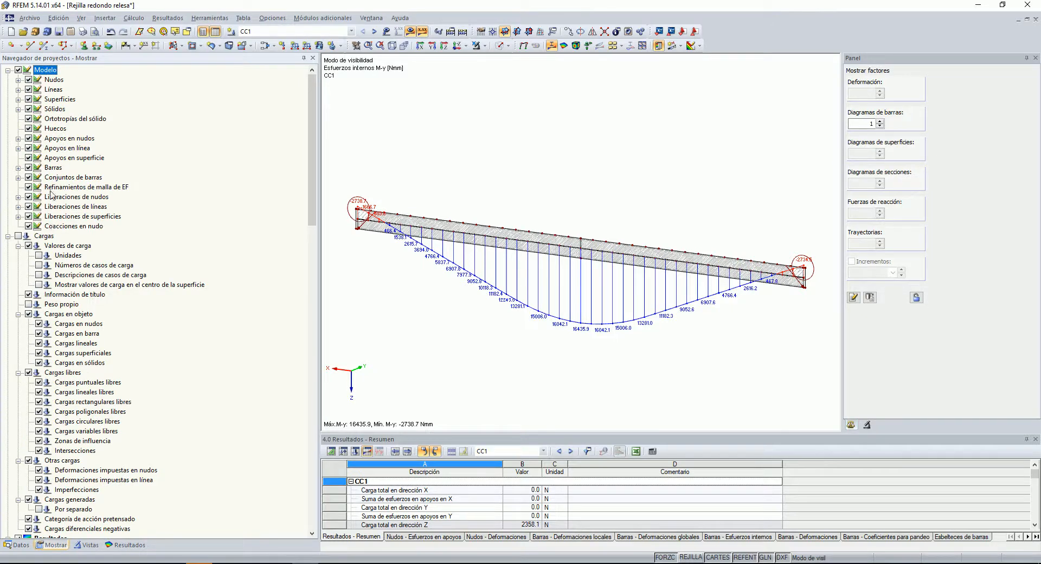
{"action": "left_click", "coordinate": [28, 187]}
{"action": "scroll", "coordinate": [57, 469], "scroll_direction": "down", "scroll_amount": 5}
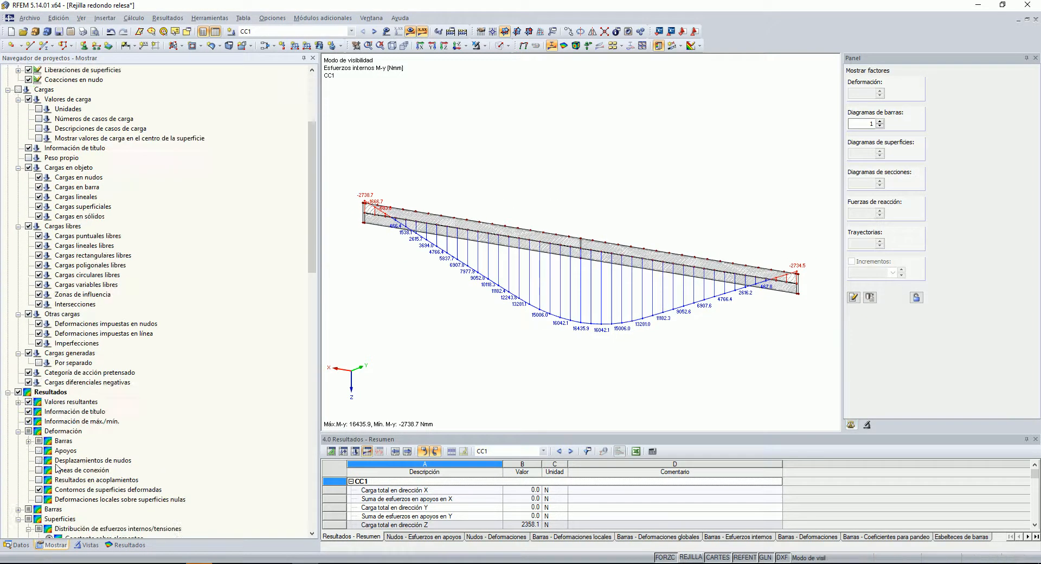
{"action": "scroll", "coordinate": [57, 463], "scroll_direction": "down", "scroll_amount": 11}
{"action": "left_click", "coordinate": [18, 412]}
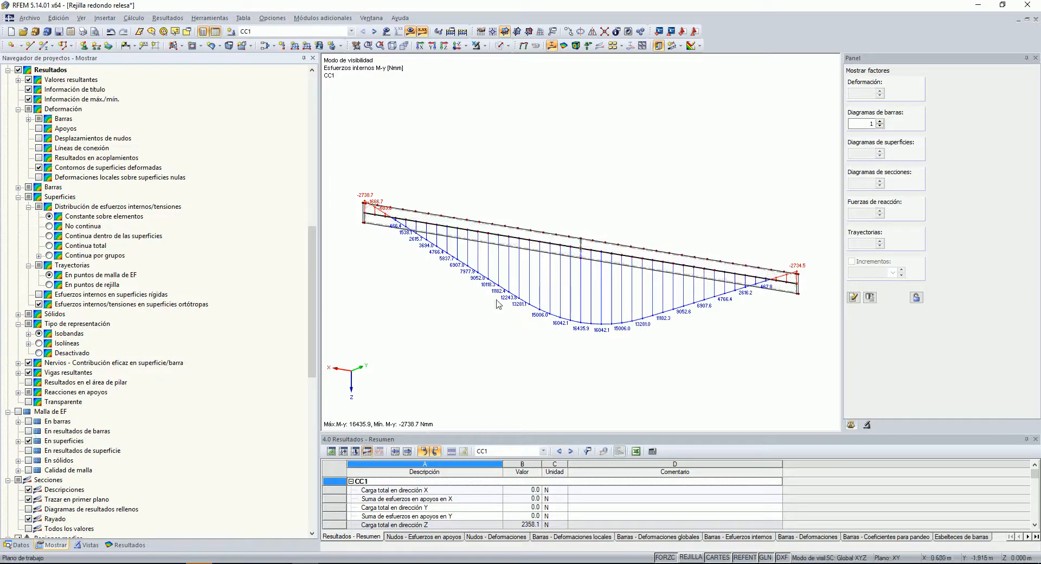
Step: Examine the result beam's My moment diagram up close at the plate's end and over the whole span
{"action": "middle_click_drag", "start_coordinate": [780, 251], "coordinate": [692, 185], "text": "ctrl"}
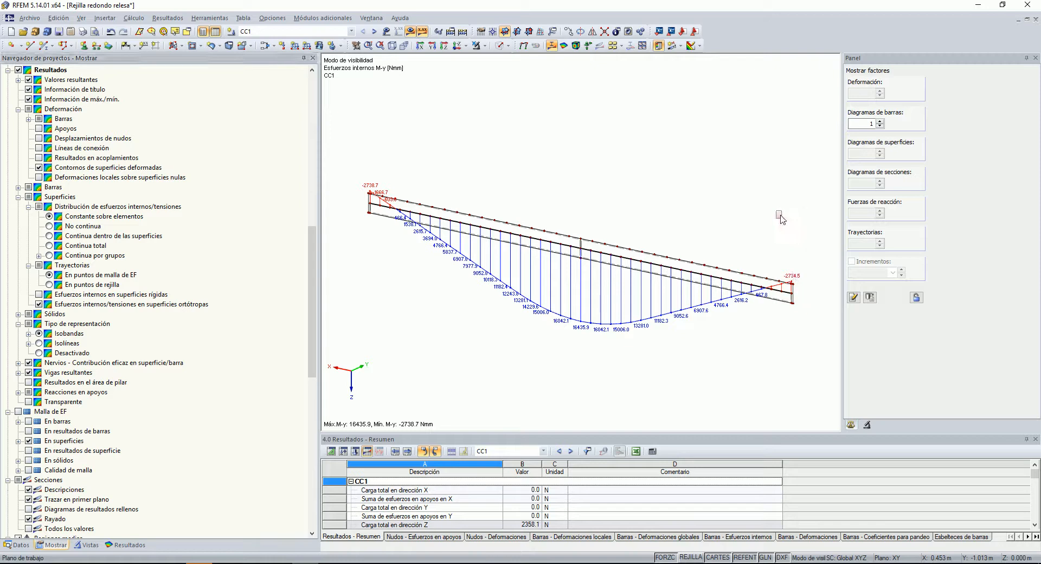
{"action": "scroll", "coordinate": [414, 179], "scroll_direction": "up", "scroll_amount": 8}
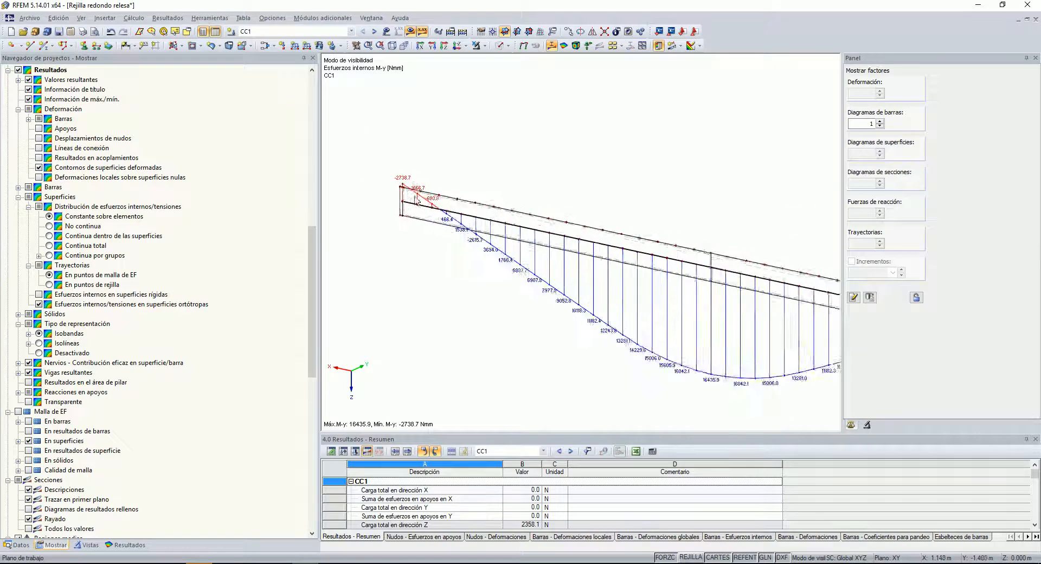
{"action": "scroll", "coordinate": [495, 133], "scroll_direction": "down", "scroll_amount": 2}
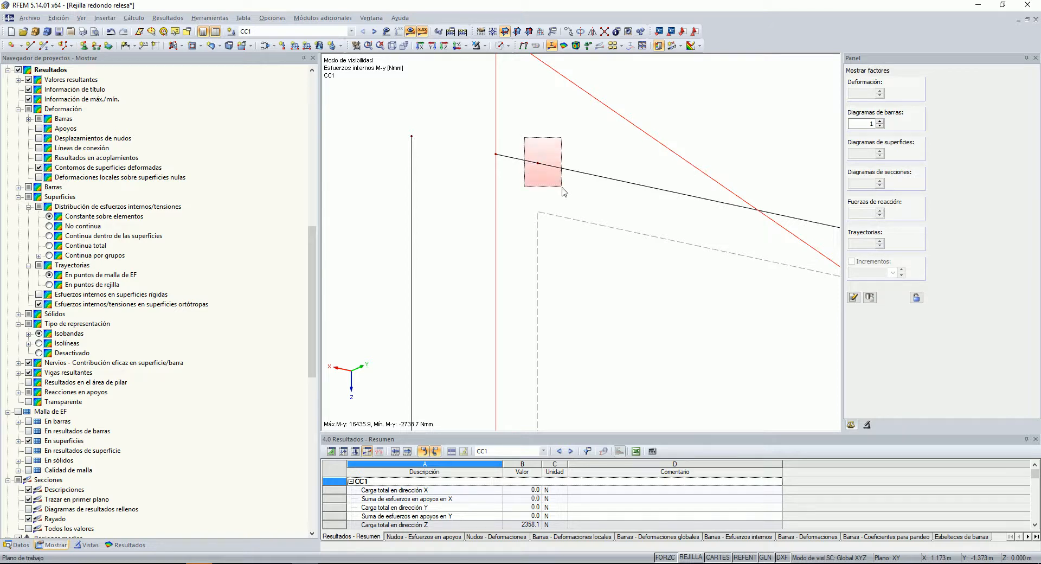
{"action": "scroll", "coordinate": [538, 140], "scroll_direction": "down", "scroll_amount": 2}
{"action": "scroll", "coordinate": [539, 142], "scroll_direction": "down", "scroll_amount": 2}
{"action": "scroll", "coordinate": [544, 145], "scroll_direction": "down", "scroll_amount": 3}
{"action": "scroll", "coordinate": [477, 188], "scroll_direction": "up", "scroll_amount": 5}
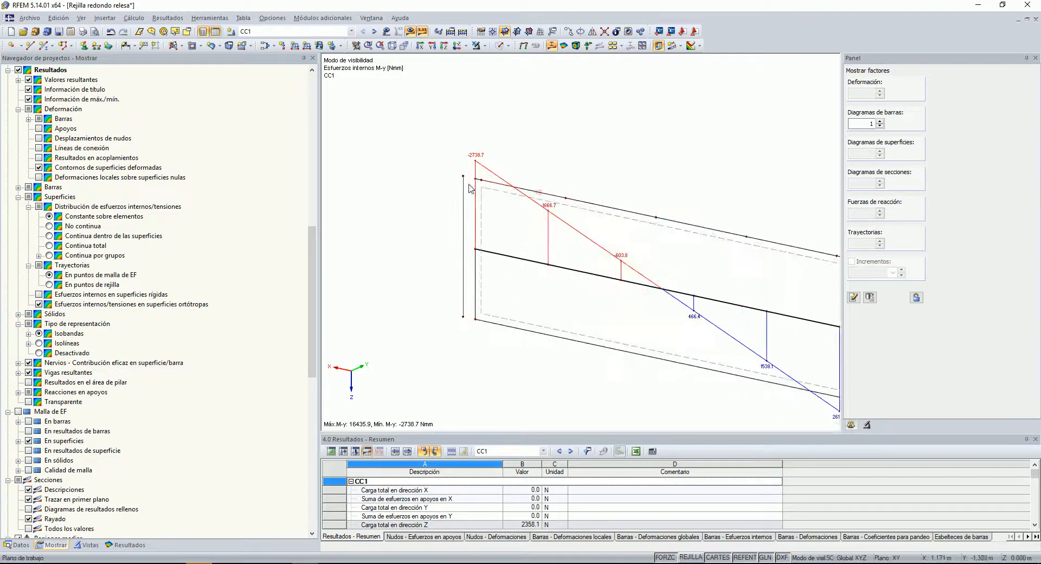
{"action": "scroll", "coordinate": [579, 211], "scroll_direction": "down", "scroll_amount": 5}
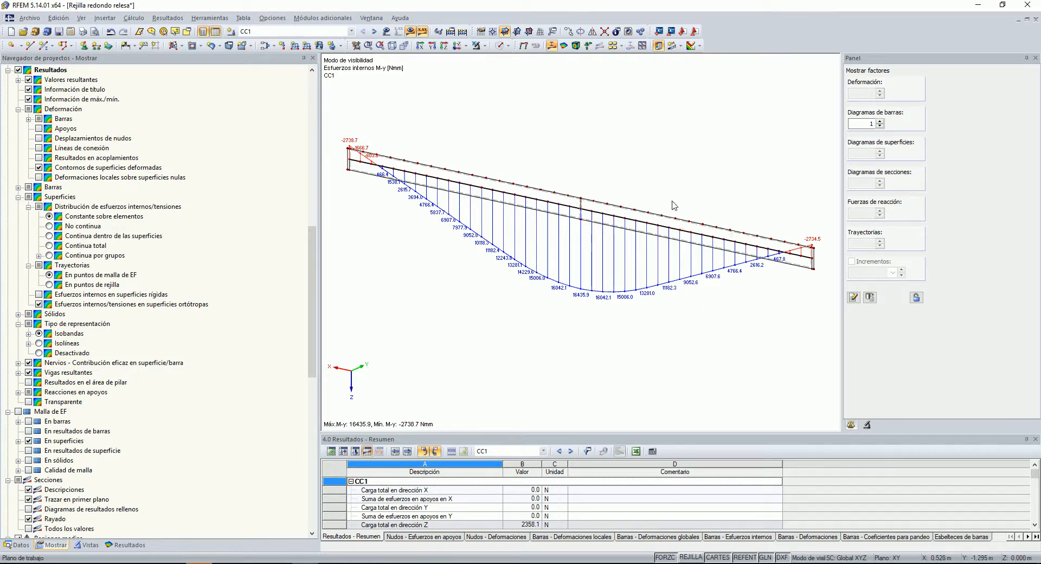
Step: Display the plate's global deformation in elevation on the XZ plane, and play and stop its deformation animation
{"action": "left_click", "coordinate": [523, 46]}
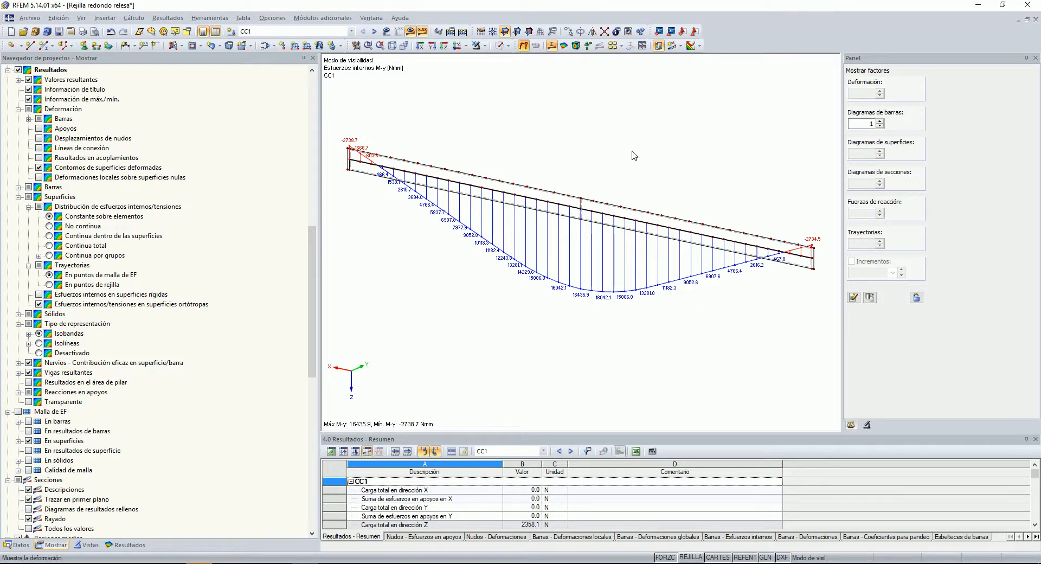
{"action": "left_click", "coordinate": [432, 46]}
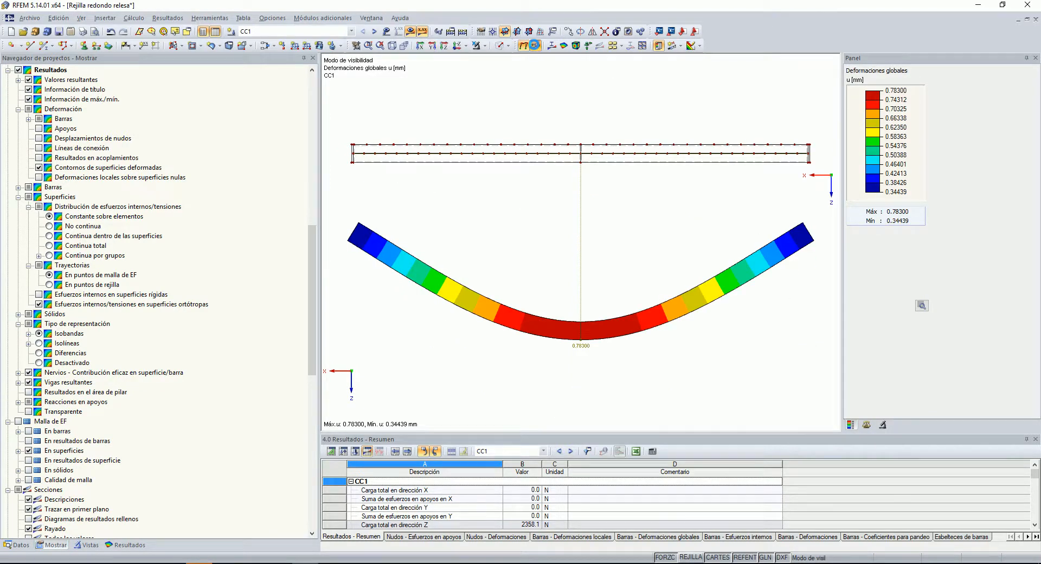
{"action": "left_click", "coordinate": [535, 45]}
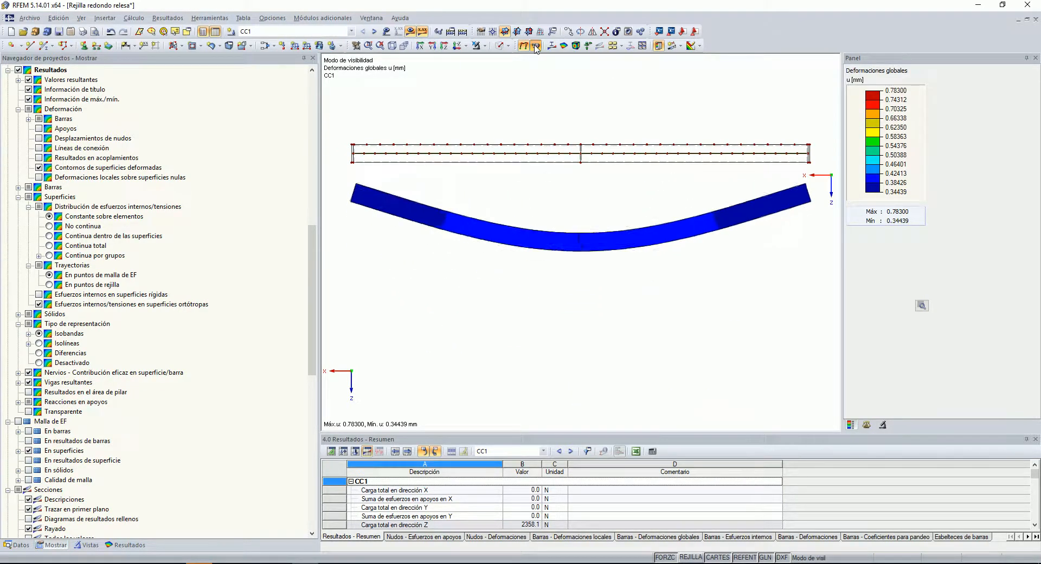
{"action": "left_click", "coordinate": [536, 48]}
Step: Cancel the visibility mode to show the complete model's global deformation and view it from an oblique direction
{"action": "middle_click_drag", "start_coordinate": [730, 350], "coordinate": [529, 421], "text": "ctrl"}
{"action": "left_click", "coordinate": [485, 46]}
{"action": "left_click", "coordinate": [513, 142]}
{"action": "scroll", "coordinate": [709, 247], "scroll_direction": "down", "scroll_amount": 5}
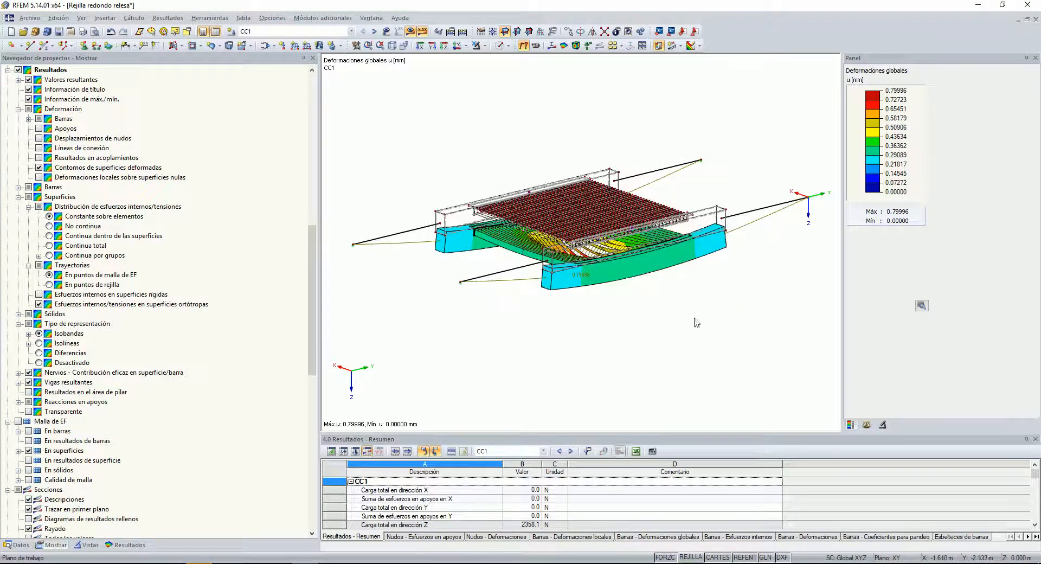
{"action": "middle_click_drag", "start_coordinate": [694, 319], "coordinate": [556, 387], "text": "ctrl"}
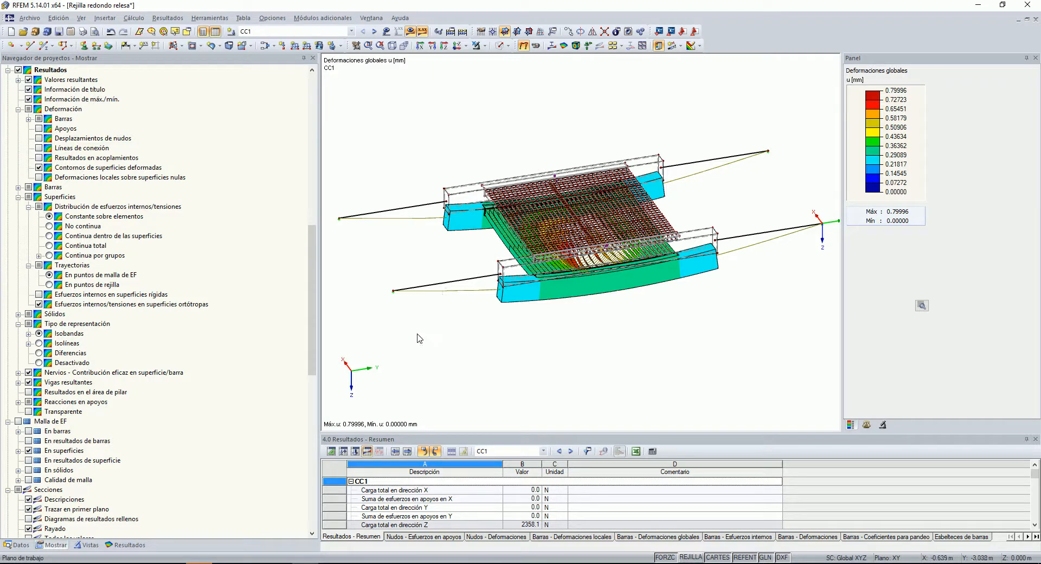
Step: Display the support reactions on the deformed model and examine the vertical reactions at all four supports
{"action": "left_click", "coordinate": [586, 48]}
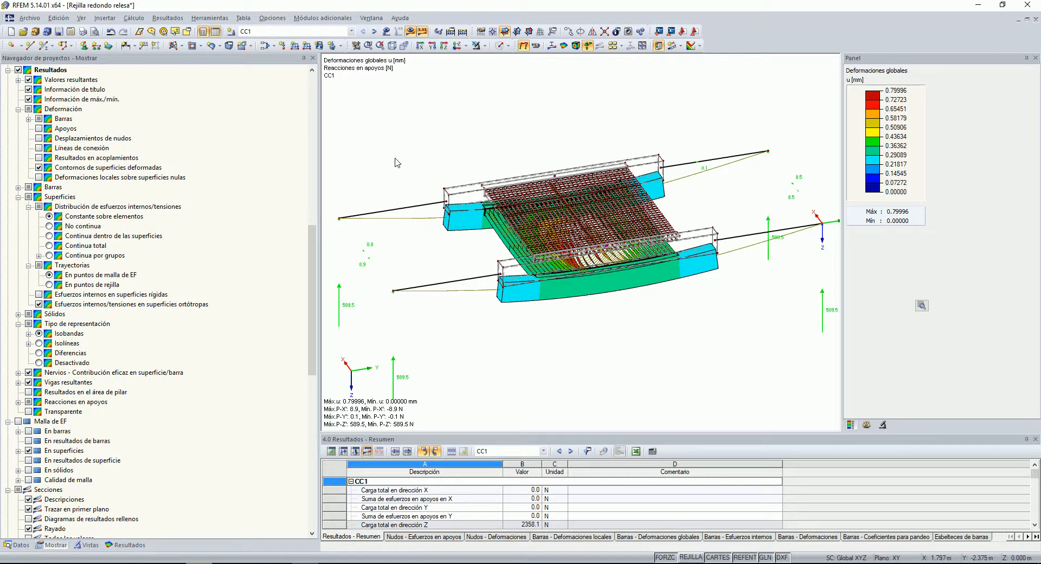
{"action": "scroll", "coordinate": [449, 326], "scroll_direction": "up", "scroll_amount": 3}
{"action": "scroll", "coordinate": [428, 309], "scroll_direction": "up", "scroll_amount": 2}
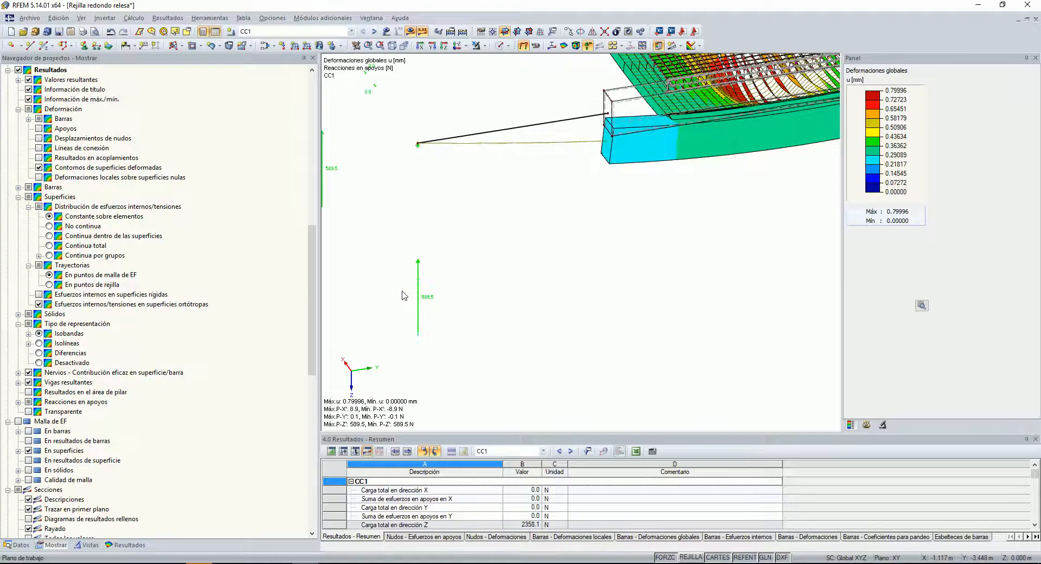
{"action": "middle_click_drag", "start_coordinate": [338, 178], "coordinate": [467, 223]}
{"action": "scroll", "coordinate": [455, 213], "scroll_direction": "up", "scroll_amount": 3}
{"action": "scroll", "coordinate": [442, 230], "scroll_direction": "down", "scroll_amount": 5}
{"action": "scroll", "coordinate": [647, 305], "scroll_direction": "down", "scroll_amount": 3}
{"action": "middle_click_drag", "start_coordinate": [724, 262], "coordinate": [674, 274]}
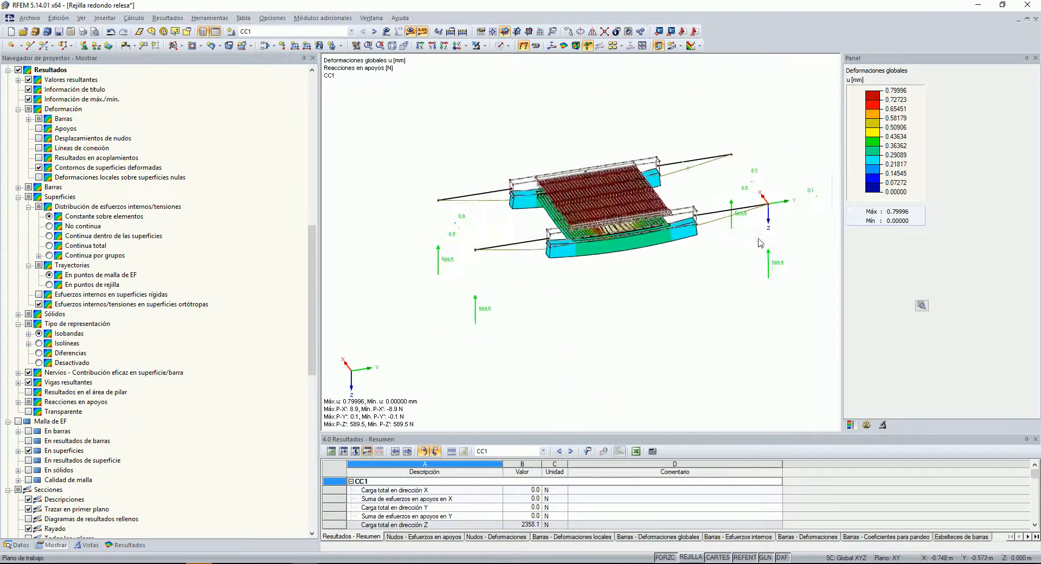
{"action": "scroll", "coordinate": [766, 268], "scroll_direction": "up", "scroll_amount": 3}
{"action": "middle_click_drag", "start_coordinate": [779, 277], "coordinate": [727, 275], "text": "ctrl"}
{"action": "middle_click_drag", "start_coordinate": [737, 339], "coordinate": [730, 301], "text": "ctrl"}
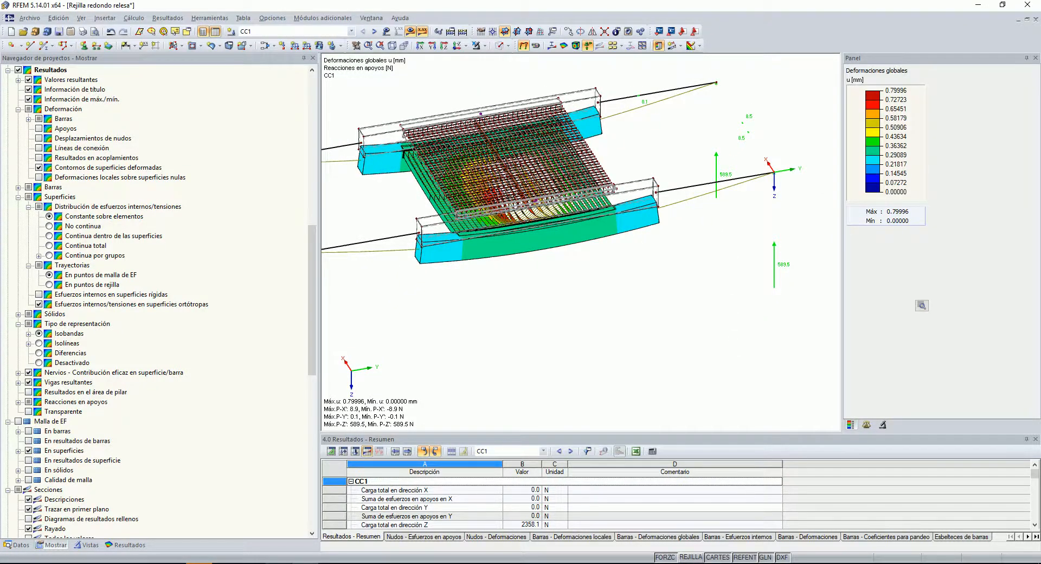
Step: Switch to Calculator, multiply the rounded vertical reaction of 590 by 4 for the four supports, and close it
{"action": "key", "text": "alt+Tab"}
{"action": "left_click", "coordinate": [229, 289]}
{"action": "left_click", "coordinate": [229, 338]}
{"action": "left_click", "coordinate": [263, 313]}
{"action": "left_click", "coordinate": [229, 384]}
{"action": "left_click", "coordinate": [297, 313]}
{"action": "left_click", "coordinate": [196, 337]}
{"action": "left_click", "coordinate": [297, 385]}
{"action": "left_click", "coordinate": [297, 290]}
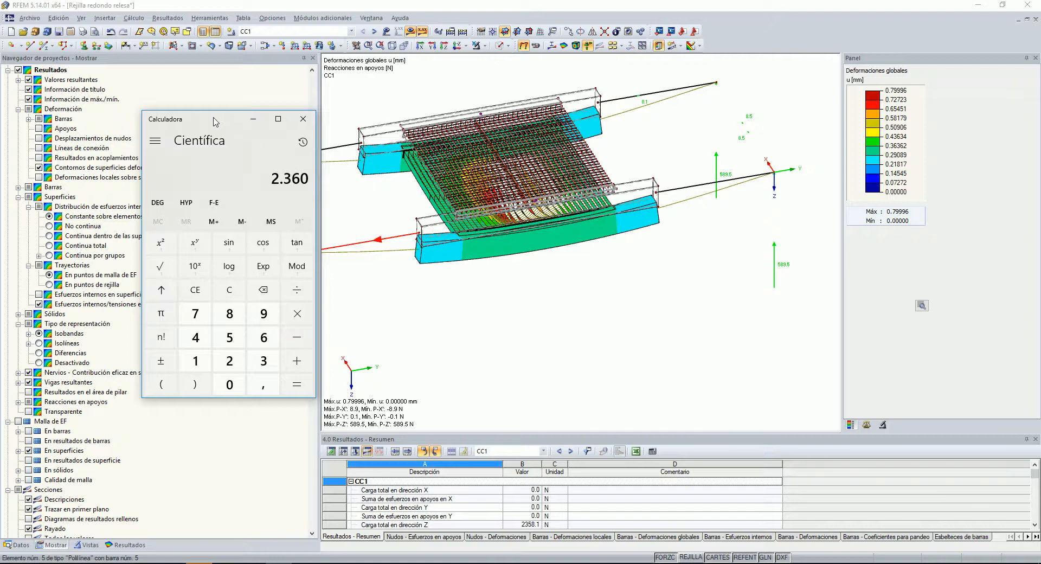
{"action": "left_click_drag", "start_coordinate": [216, 122], "coordinate": [204, 107]}
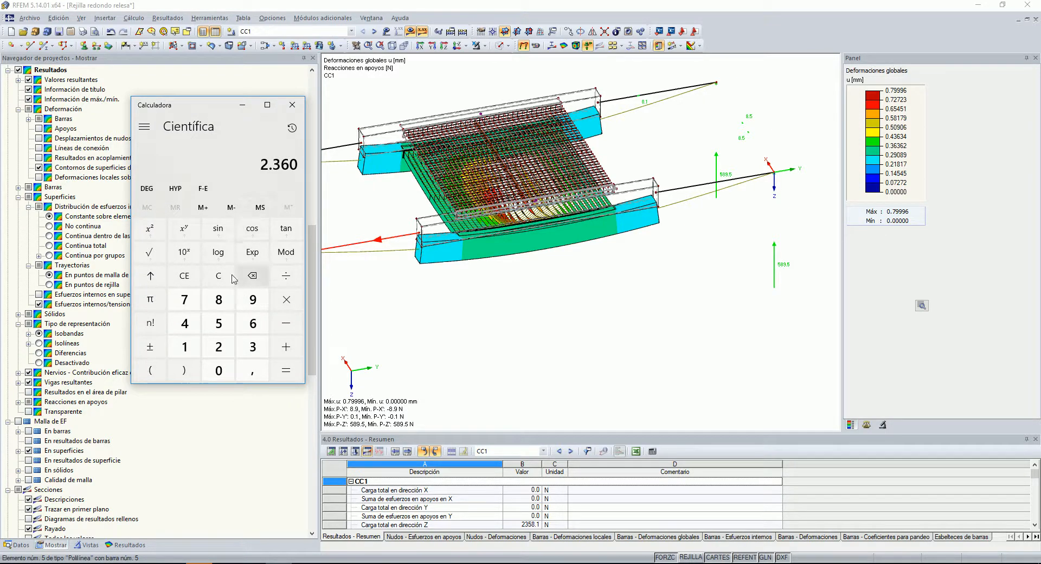
{"action": "left_click", "coordinate": [292, 104]}
Step: Switch to Calculator, divide 2800 by 4 to get the load share per support, and minimise it
{"action": "scroll", "coordinate": [755, 297], "scroll_direction": "down", "scroll_amount": 1}
{"action": "middle_click_drag", "start_coordinate": [721, 279], "coordinate": [688, 282], "text": "ctrl"}
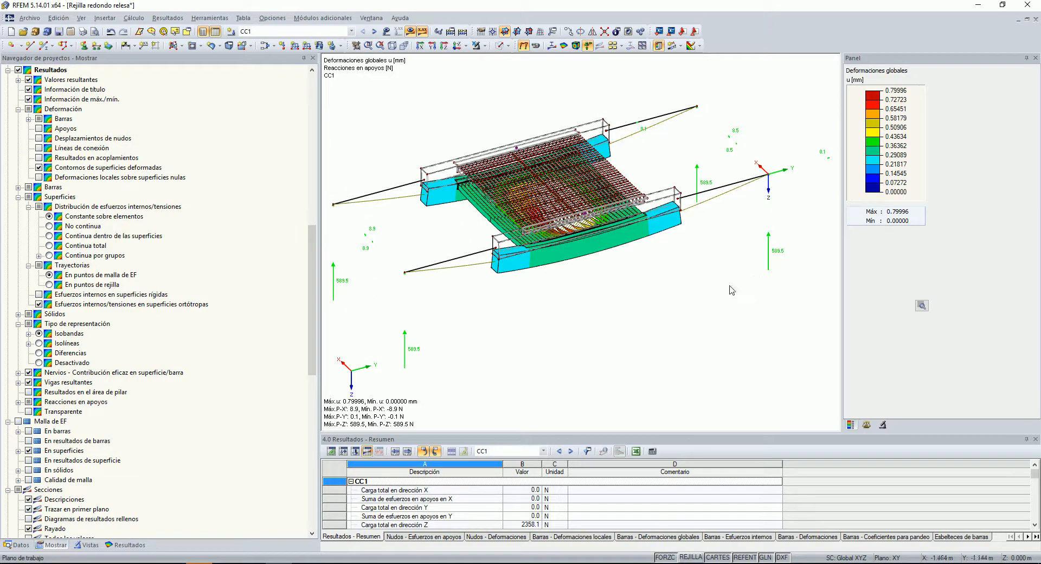
{"action": "left_click", "coordinate": [61, 558]}
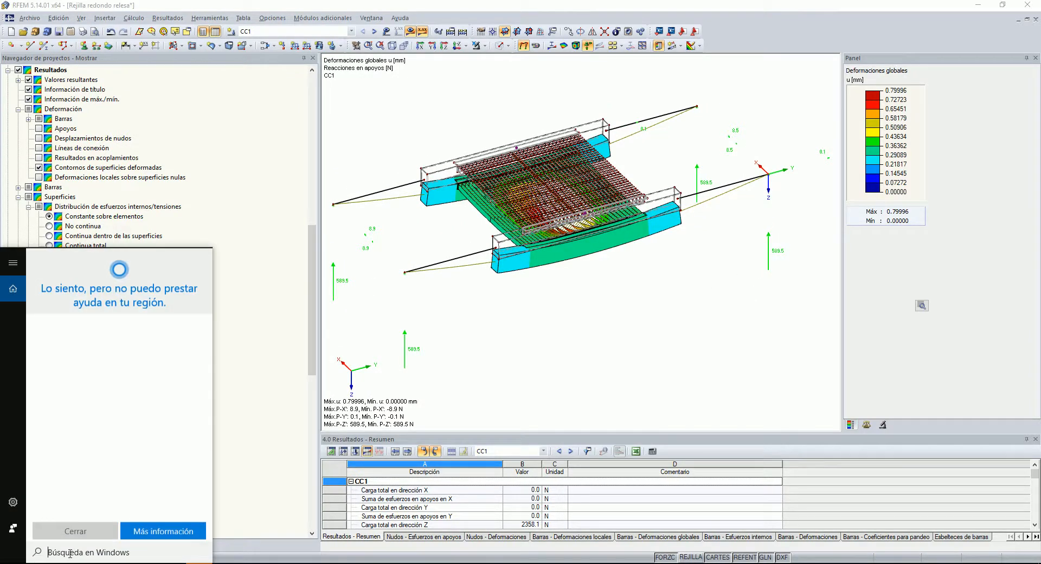
{"action": "type", "text": "ca"}
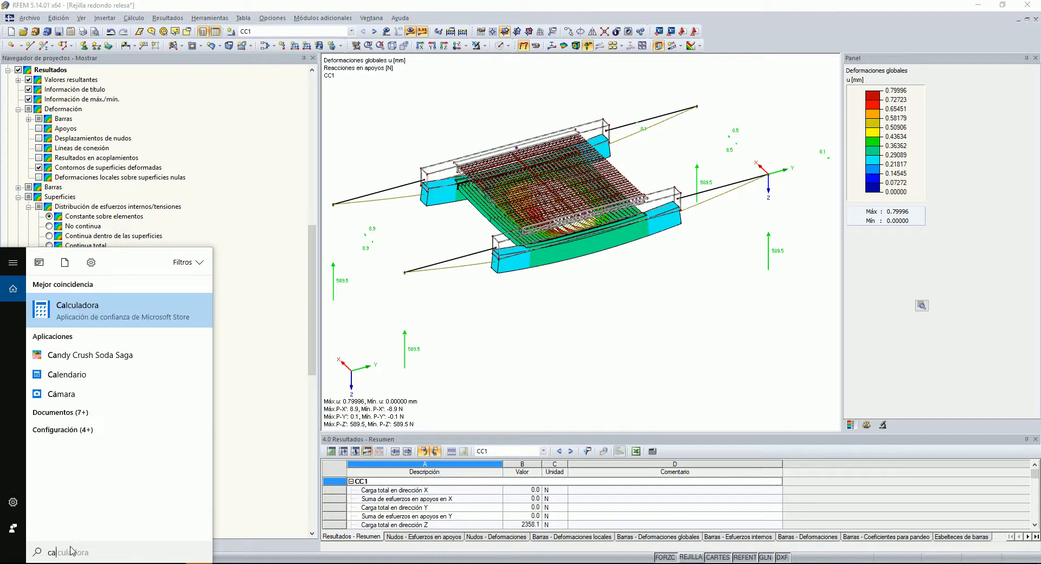
{"action": "left_click", "coordinate": [118, 318]}
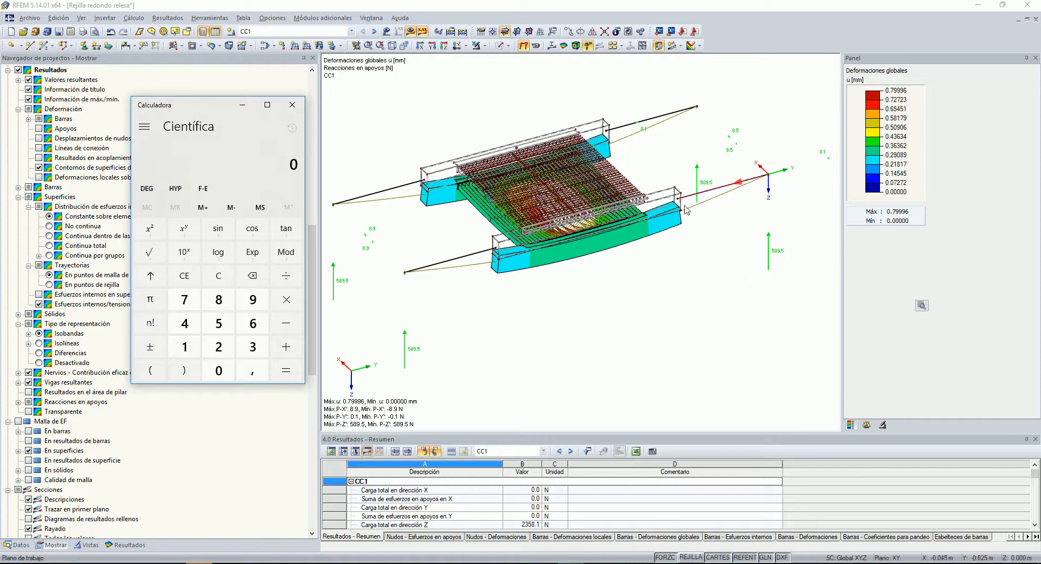
{"action": "left_click", "coordinate": [218, 347]}
{"action": "left_click", "coordinate": [218, 299]}
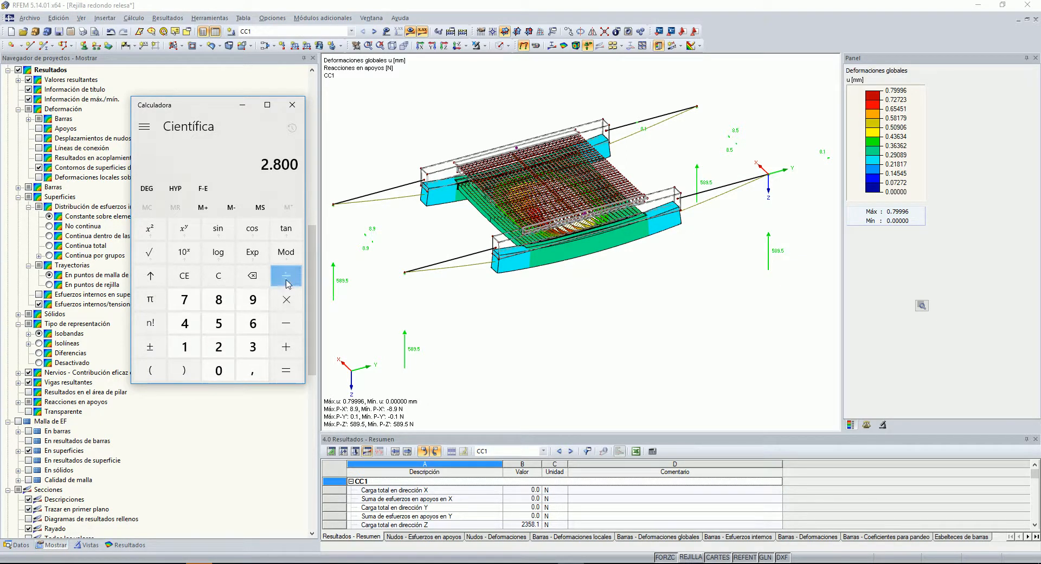
{"action": "left_click", "coordinate": [185, 323]}
{"action": "left_click", "coordinate": [285, 371]}
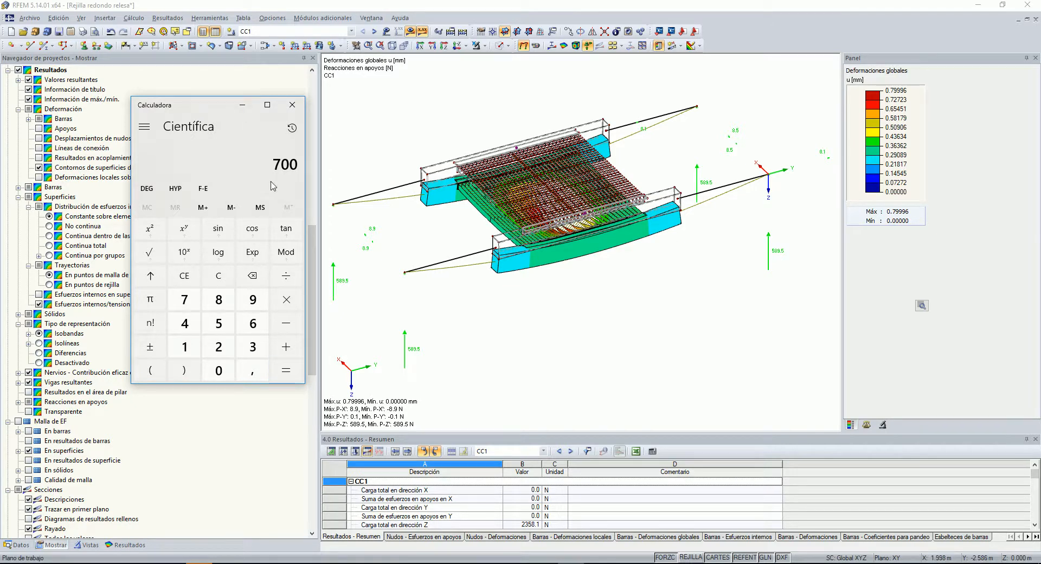
{"action": "left_click", "coordinate": [242, 106]}
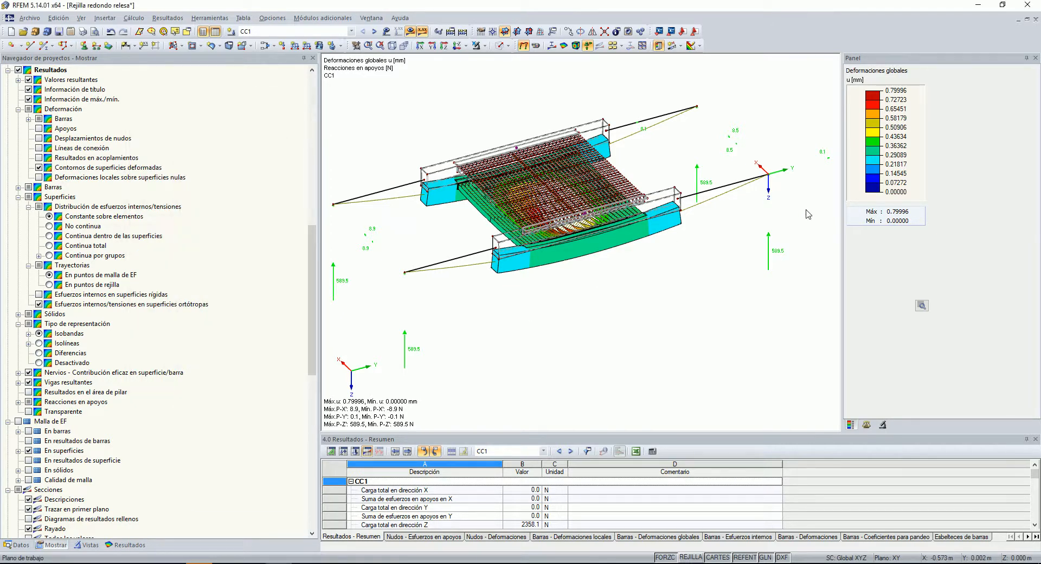
Step: Display the saved Angulares view and window-select one of the two angles
{"action": "middle_click_drag", "start_coordinate": [805, 215], "coordinate": [398, 380], "text": "ctrl"}
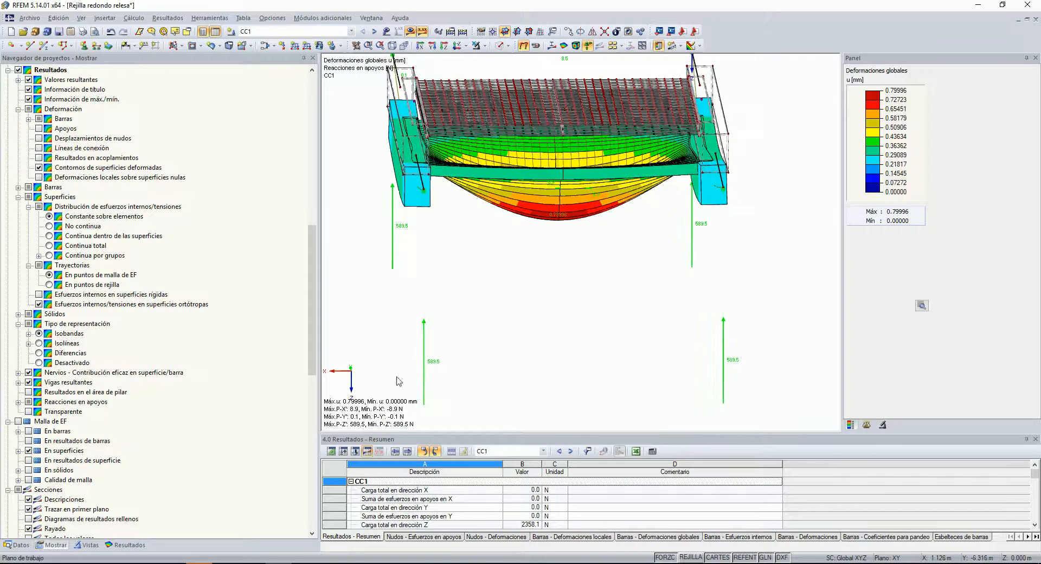
{"action": "left_click", "coordinate": [95, 545]}
{"action": "left_click", "coordinate": [18, 103]}
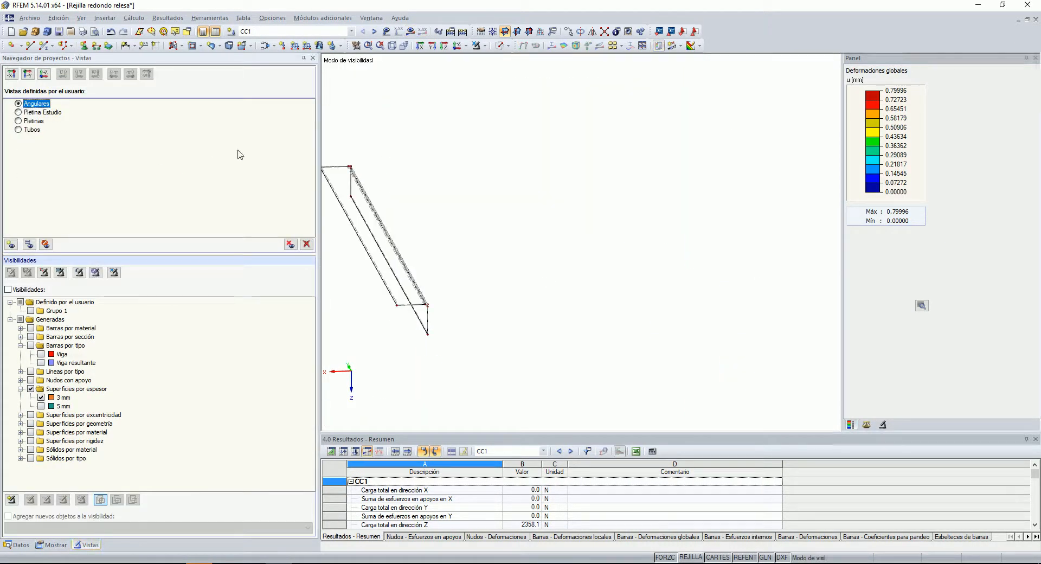
{"action": "scroll", "coordinate": [569, 192], "scroll_direction": "down", "scroll_amount": 2}
{"action": "left_click_drag", "start_coordinate": [392, 128], "coordinate": [564, 358]}
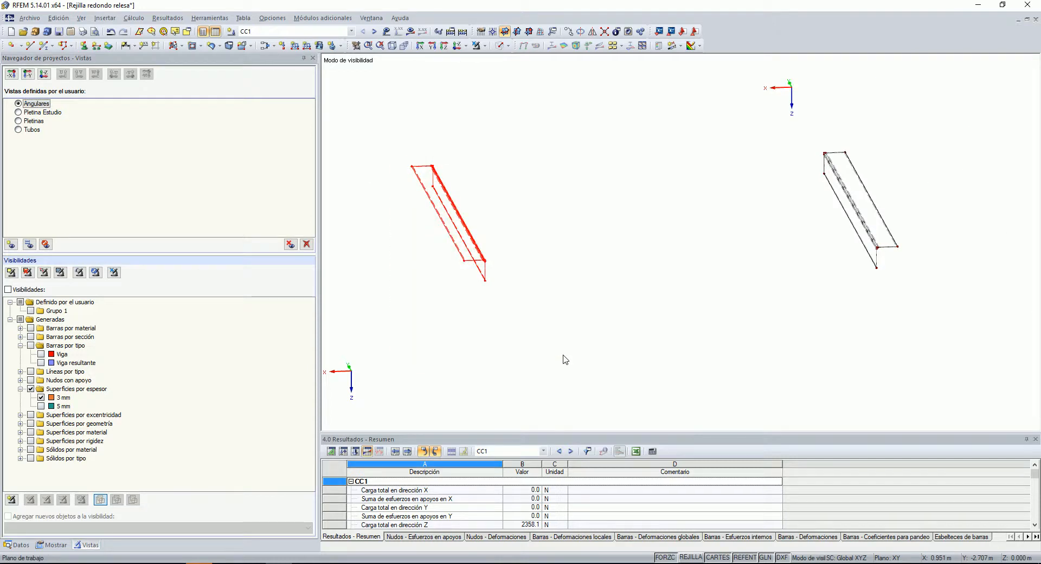
Step: Isolate one tube with its angle from the saved Tubos view and display its CC1 global deformation
{"action": "left_click", "coordinate": [18, 130]}
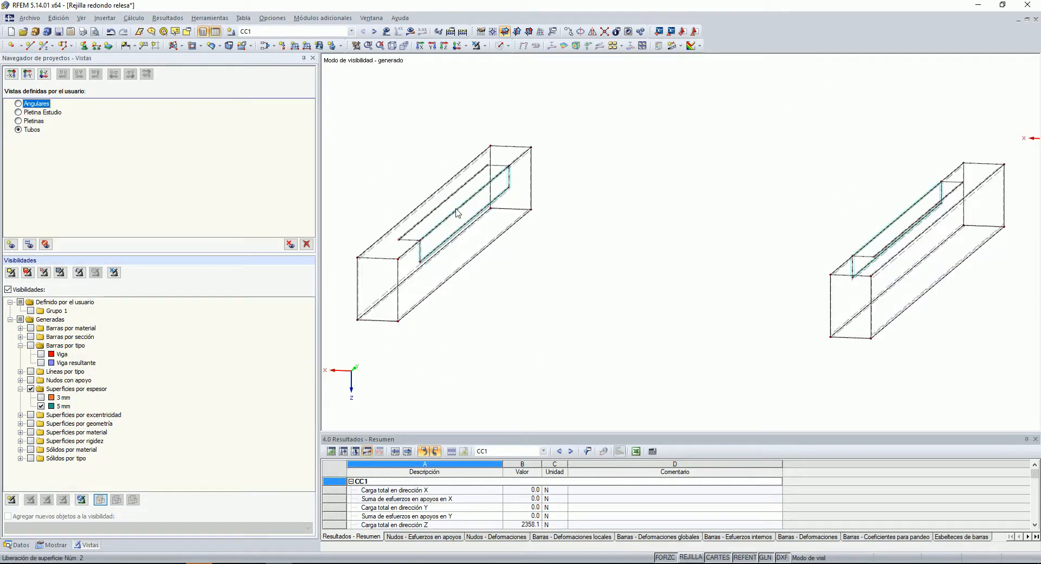
{"action": "left_click_drag", "start_coordinate": [337, 102], "coordinate": [629, 377]}
{"action": "left_click", "coordinate": [484, 45]}
{"action": "left_click", "coordinate": [520, 59]}
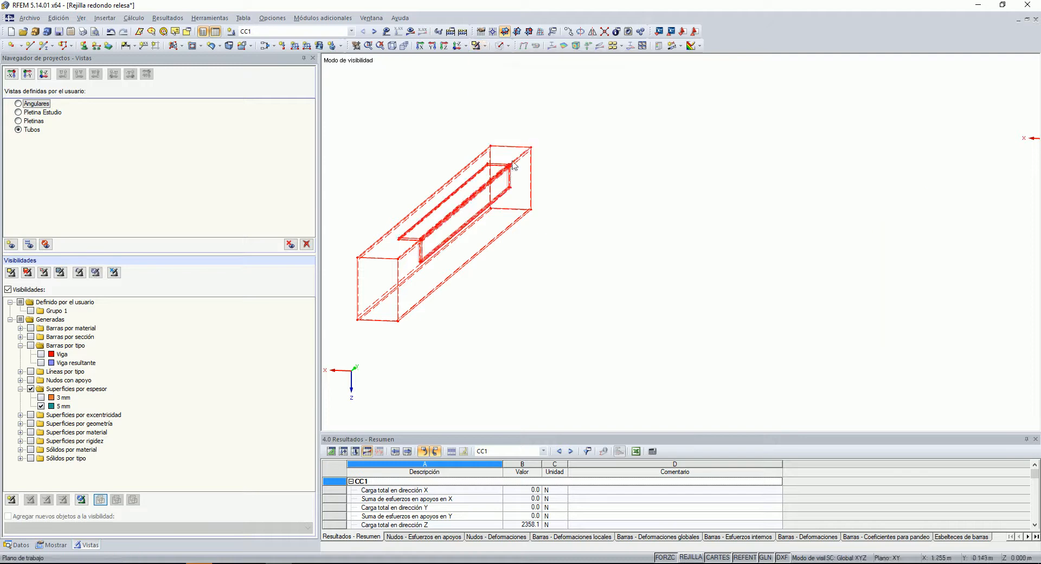
{"action": "left_click", "coordinate": [411, 31]}
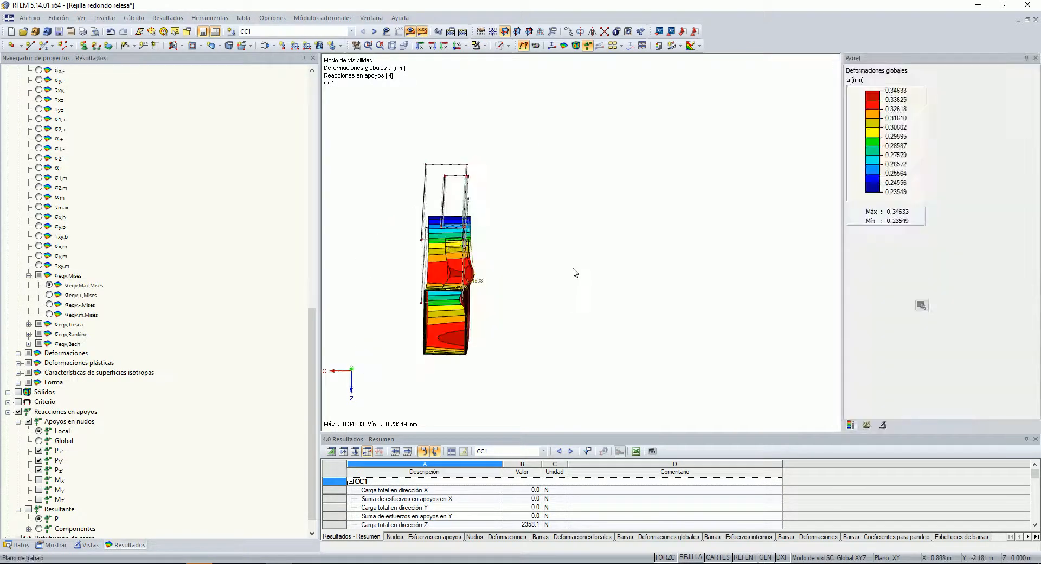
{"action": "scroll", "coordinate": [518, 276], "scroll_direction": "up", "scroll_amount": 2}
{"action": "mouse_move", "coordinate": [508, 278]}
{"action": "middle_mouse_down"}
{"action": "mouse_move", "coordinate": [544, 267]}
{"action": "mouse_move", "coordinate": [501, 271]}
{"action": "middle_mouse_up"}
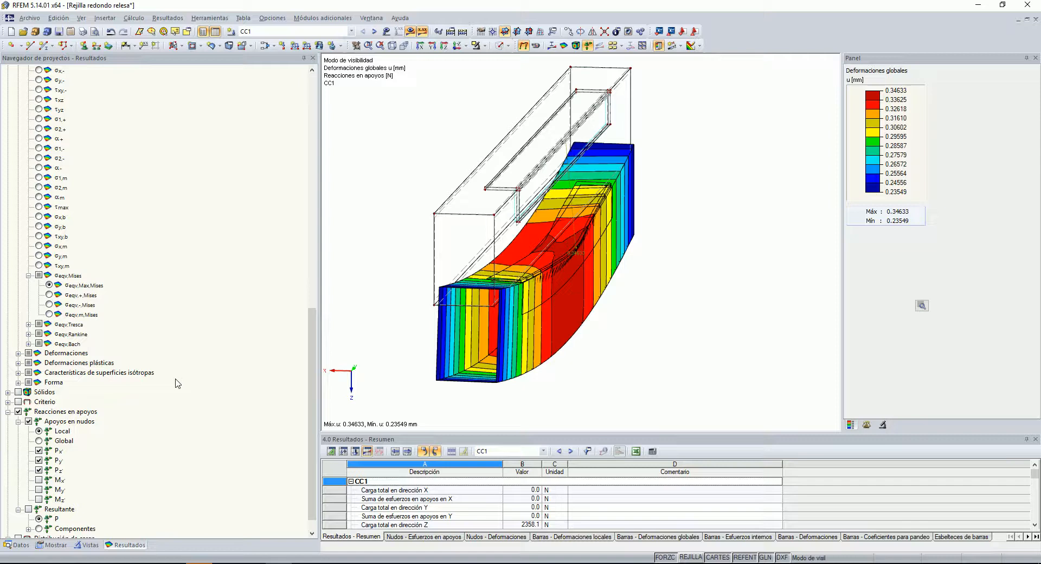
Step: Hide the undeformed model display and examine the isolated tube's deformation in plan view along its length
{"action": "left_click", "coordinate": [53, 544]}
{"action": "scroll", "coordinate": [32, 82], "scroll_direction": "up", "scroll_amount": 15}
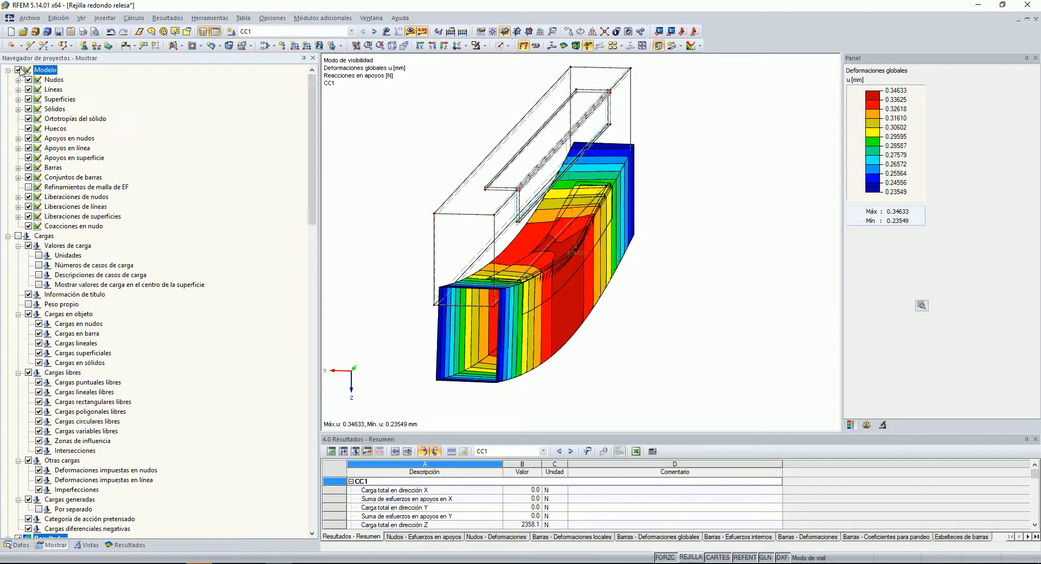
{"action": "left_click", "coordinate": [18, 70]}
{"action": "middle_click_drag", "start_coordinate": [657, 292], "coordinate": [672, 331], "text": "ctrl"}
{"action": "left_click", "coordinate": [444, 46]}
{"action": "scroll", "coordinate": [591, 193], "scroll_direction": "up", "scroll_amount": 5}
{"action": "scroll", "coordinate": [574, 285], "scroll_direction": "up", "scroll_amount": 1}
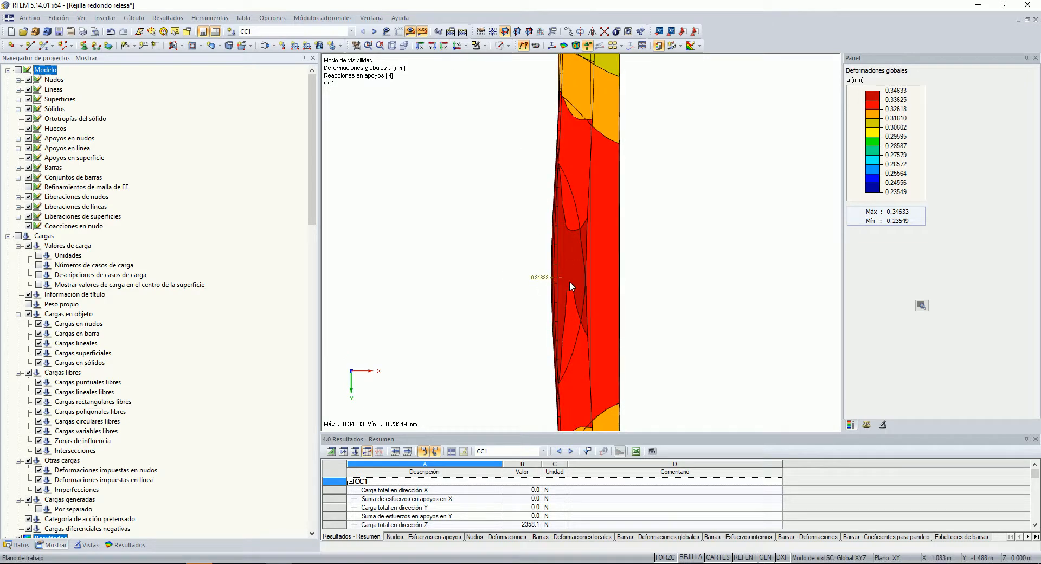
{"action": "scroll", "coordinate": [591, 276], "scroll_direction": "down", "scroll_amount": 3}
{"action": "scroll", "coordinate": [589, 125], "scroll_direction": "up", "scroll_amount": 5}
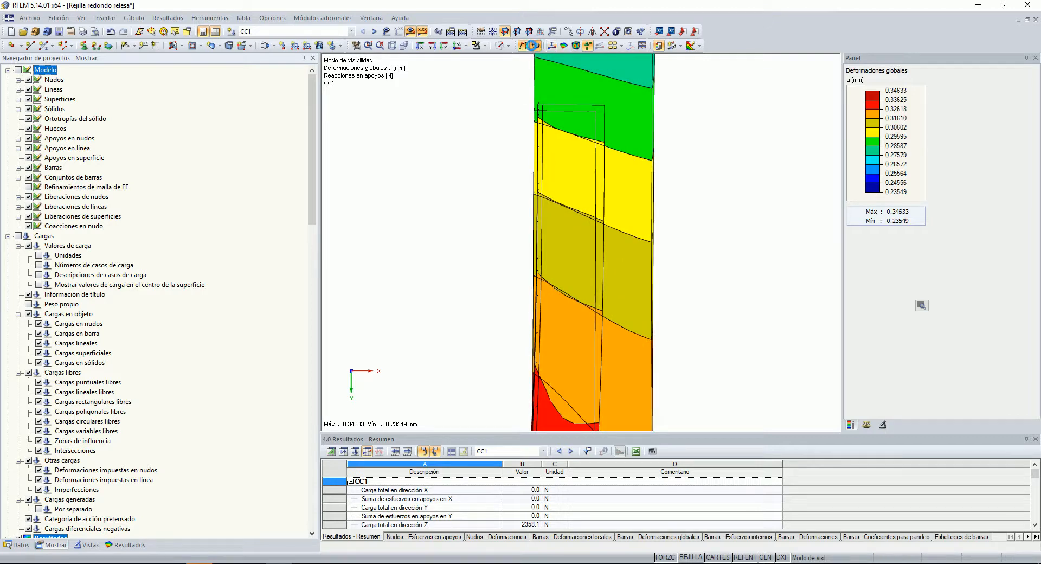
Step: Animate the isolated tube's deformation, and cancel the visibility mode to watch the animation on the complete model
{"action": "left_click", "coordinate": [534, 45]}
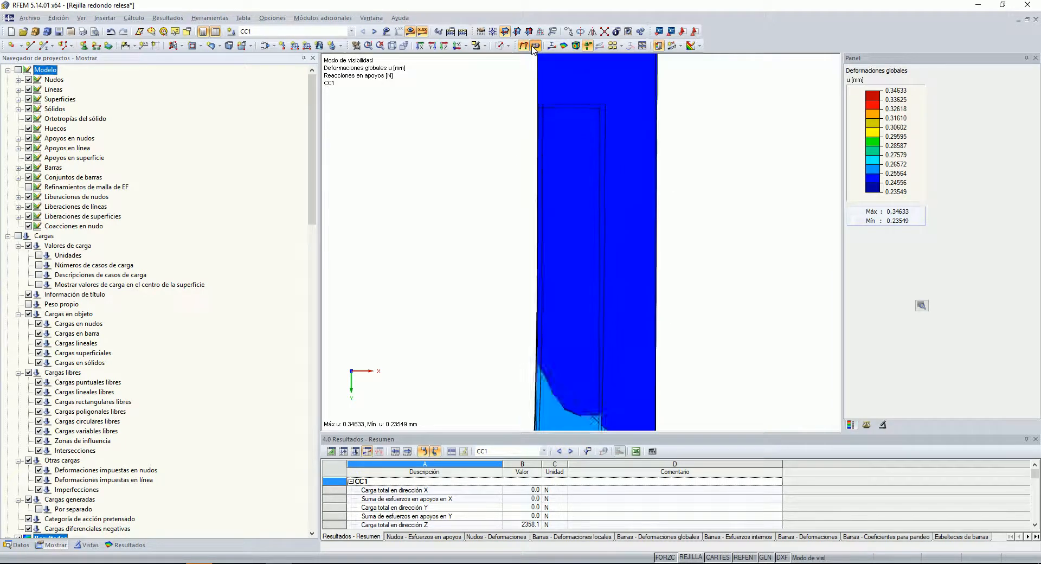
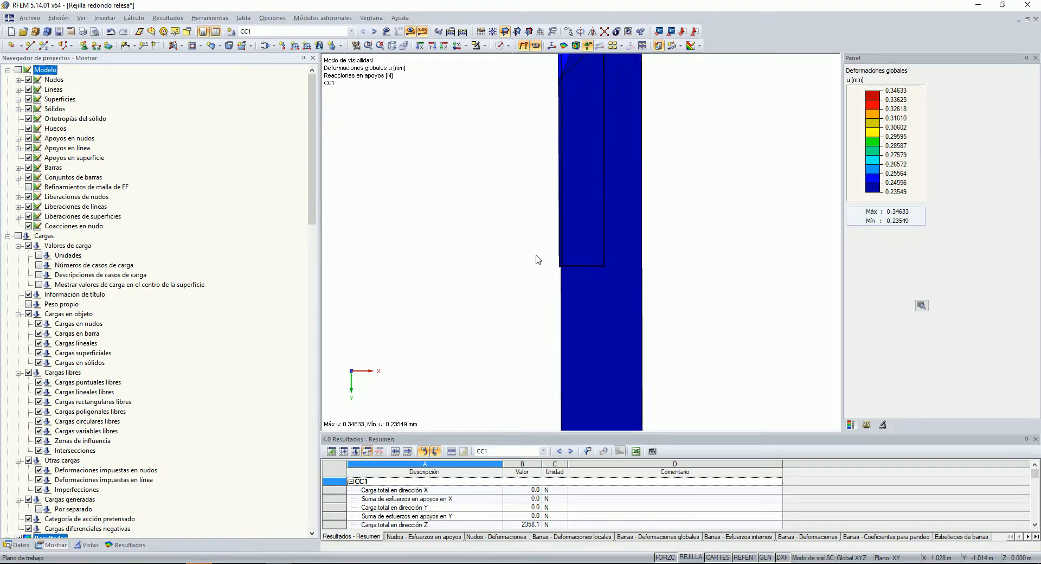
{"action": "middle_click_drag", "start_coordinate": [539, 260], "coordinate": [483, 165], "text": "ctrl"}
{"action": "key", "text": "F8"}
{"action": "left_click", "coordinate": [485, 46]}
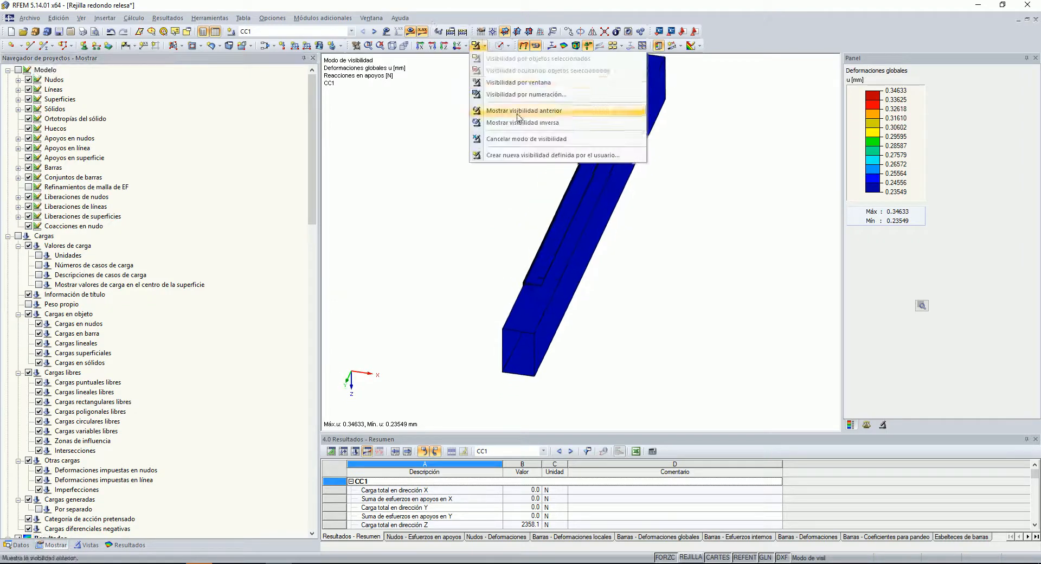
{"action": "left_click", "coordinate": [520, 138]}
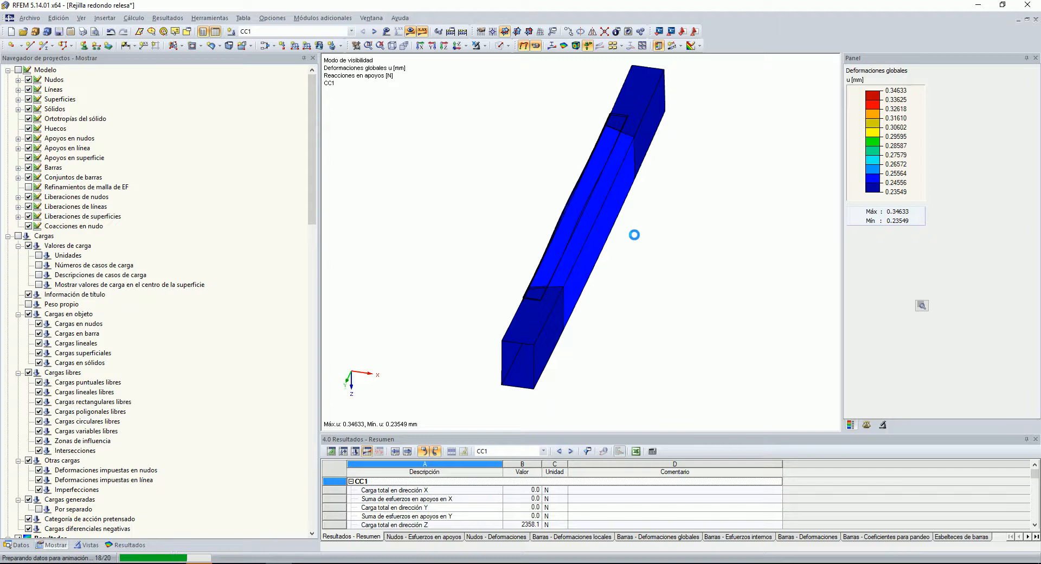
{"action": "scroll", "coordinate": [658, 269], "scroll_direction": "down", "scroll_amount": 4}
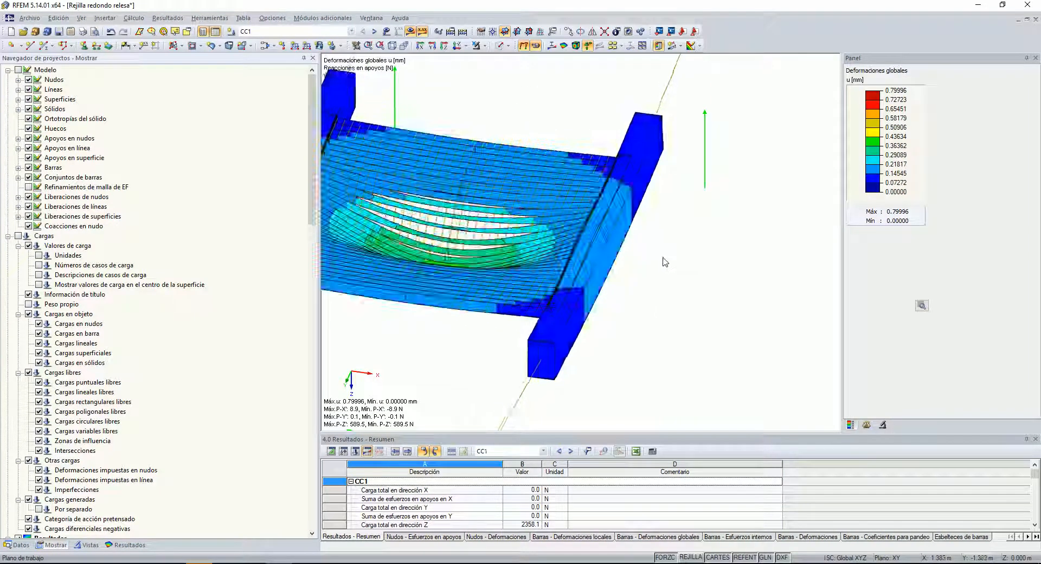
{"action": "middle_click_drag", "start_coordinate": [681, 254], "coordinate": [655, 225], "text": "ctrl"}
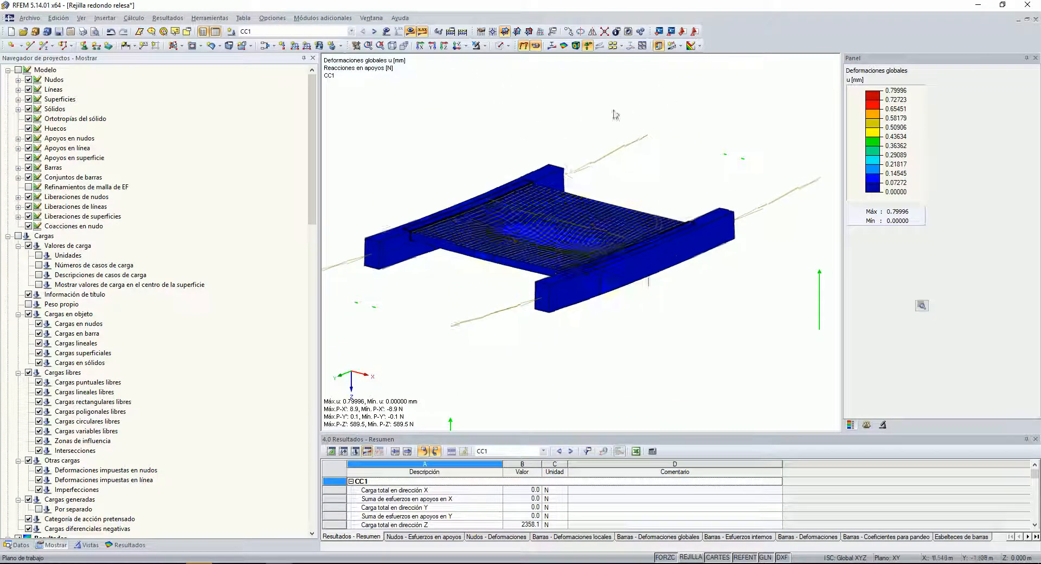
Step: Hide the support reactions, stop the animation and restore the undeformed model display
{"action": "left_click", "coordinate": [588, 45]}
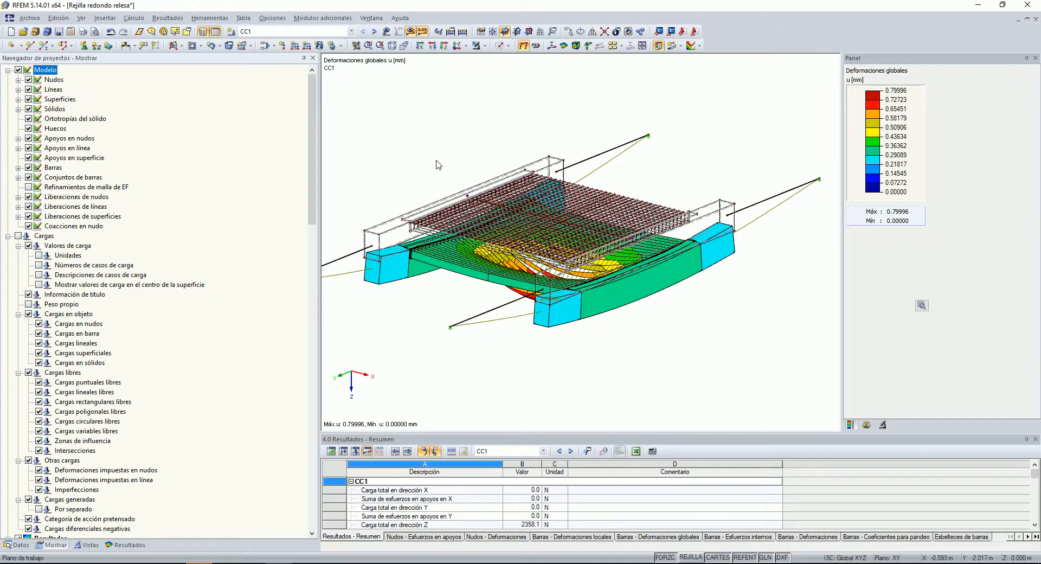
{"action": "scroll", "coordinate": [431, 134], "scroll_direction": "down", "scroll_amount": 3}
{"action": "scroll", "coordinate": [428, 125], "scroll_direction": "up", "scroll_amount": 3}
{"action": "middle_click_drag", "start_coordinate": [671, 365], "coordinate": [720, 385], "text": "ctrl"}
{"action": "scroll", "coordinate": [571, 345], "scroll_direction": "up", "scroll_amount": 1}
{"action": "key", "text": "F8"}
Step: Activate load case CC2 and display its loads together with the global deformations
{"action": "left_click", "coordinate": [373, 32]}
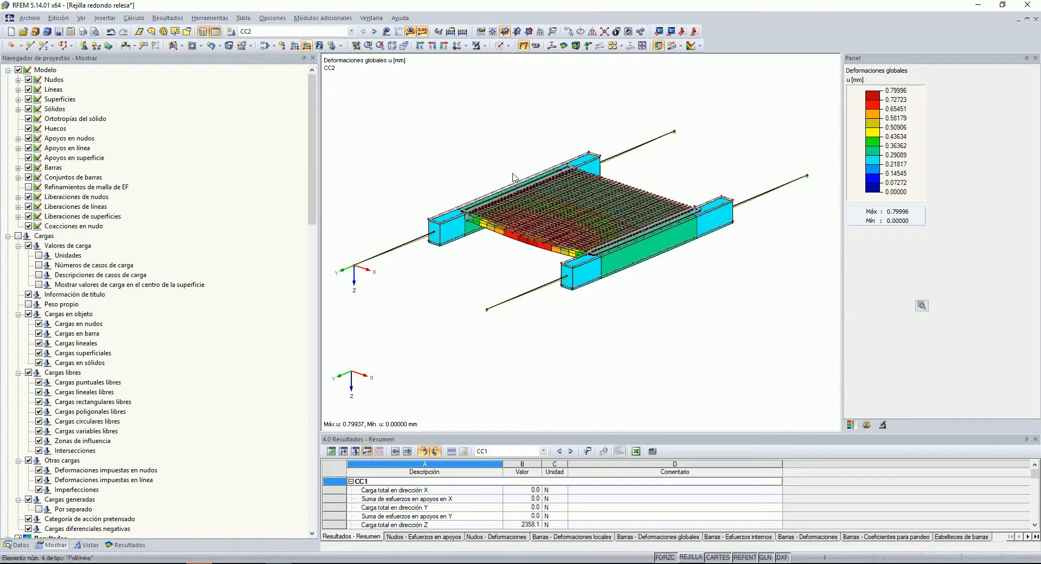
{"action": "left_click", "coordinate": [393, 33]}
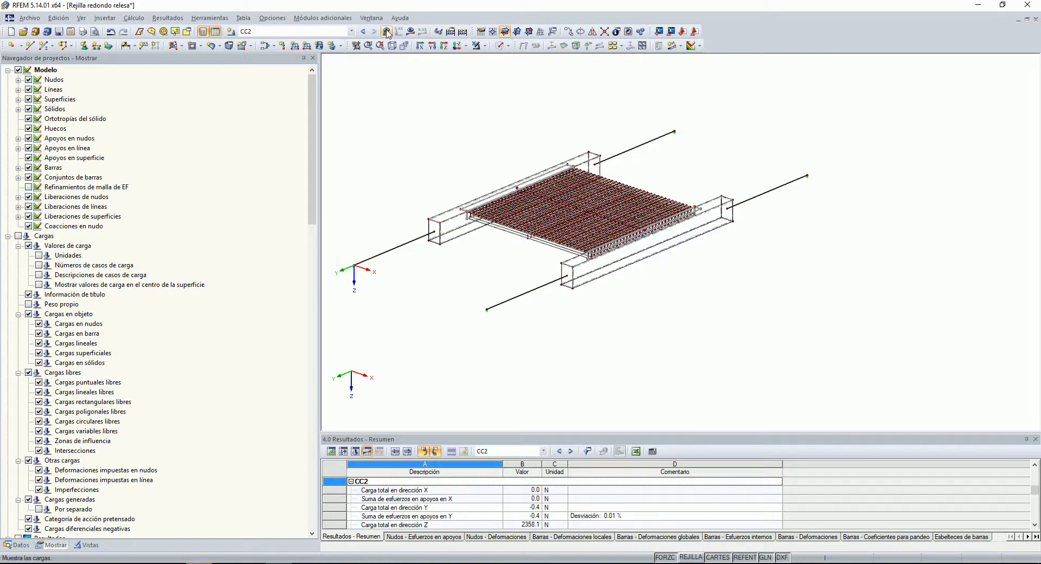
{"action": "middle_click_drag", "start_coordinate": [743, 332], "coordinate": [533, 112], "text": "ctrl"}
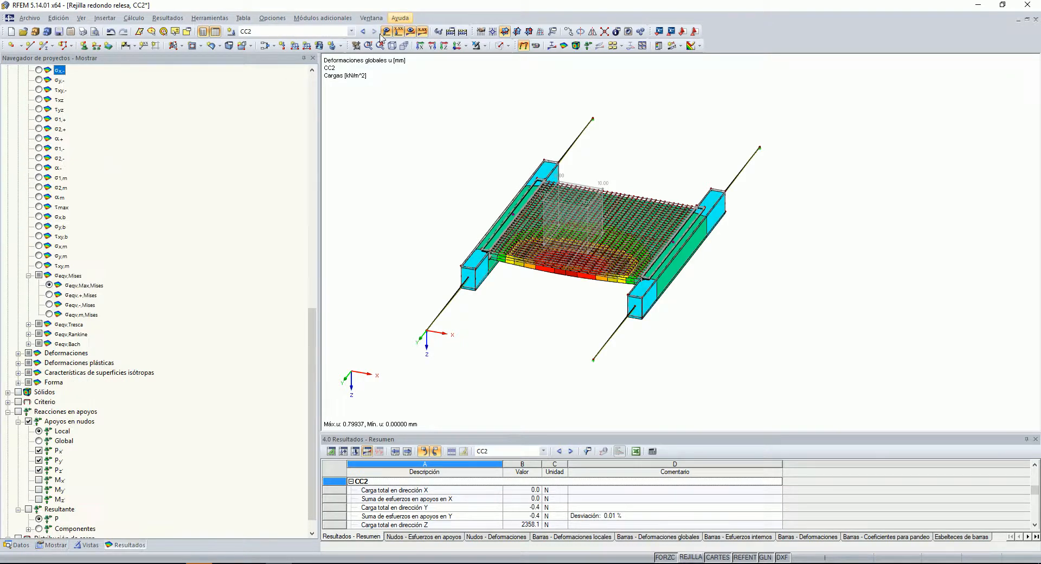
Step: Set the deformation display factor to 500 and return to the colour scale of global deformations
{"action": "left_click", "coordinate": [867, 425]}
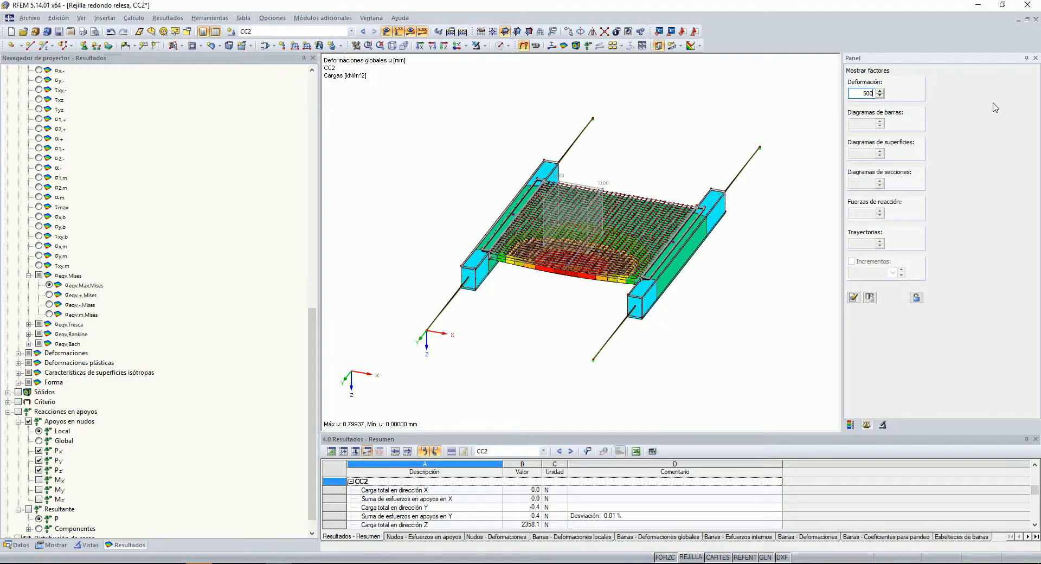
{"action": "key", "text": "Return"}
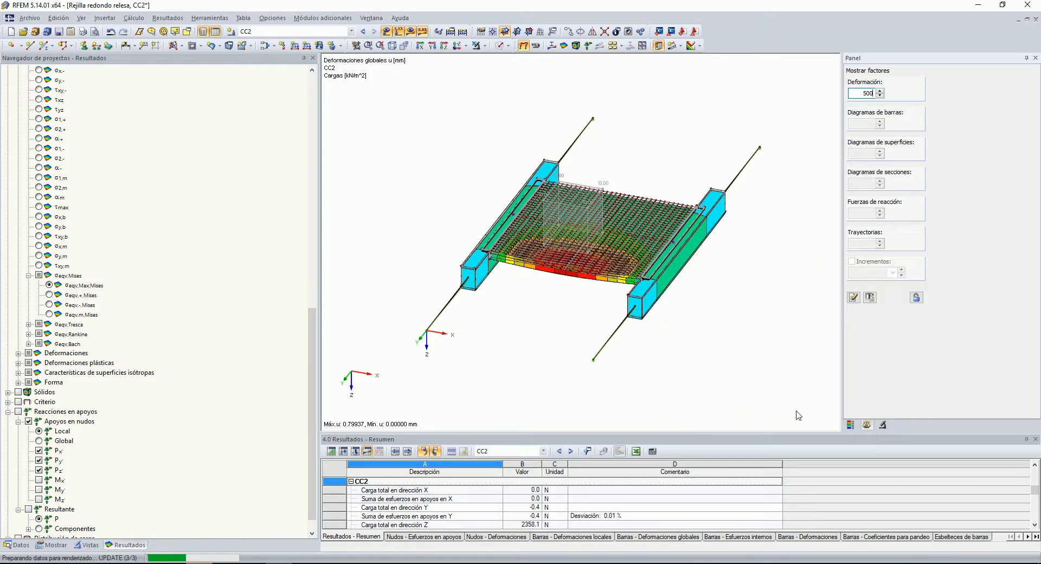
{"action": "left_click", "coordinate": [852, 426]}
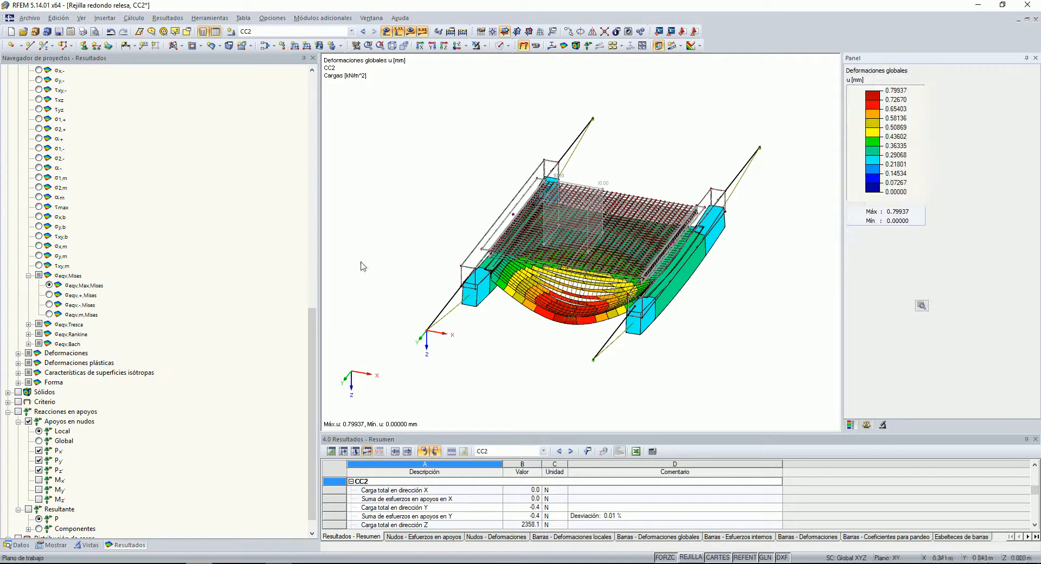
Step: Examine the CC2 load position and the deformed model from several directions, marking the supports at each end
{"action": "middle_click_drag", "start_coordinate": [558, 349], "coordinate": [274, 334], "text": "ctrl"}
{"action": "scroll", "coordinate": [578, 331], "scroll_direction": "up", "scroll_amount": 2}
{"action": "scroll", "coordinate": [488, 339], "scroll_direction": "down", "scroll_amount": 4}
{"action": "middle_click_drag", "start_coordinate": [491, 336], "coordinate": [514, 296]}
{"action": "scroll", "coordinate": [515, 296], "scroll_direction": "up", "scroll_amount": 1}
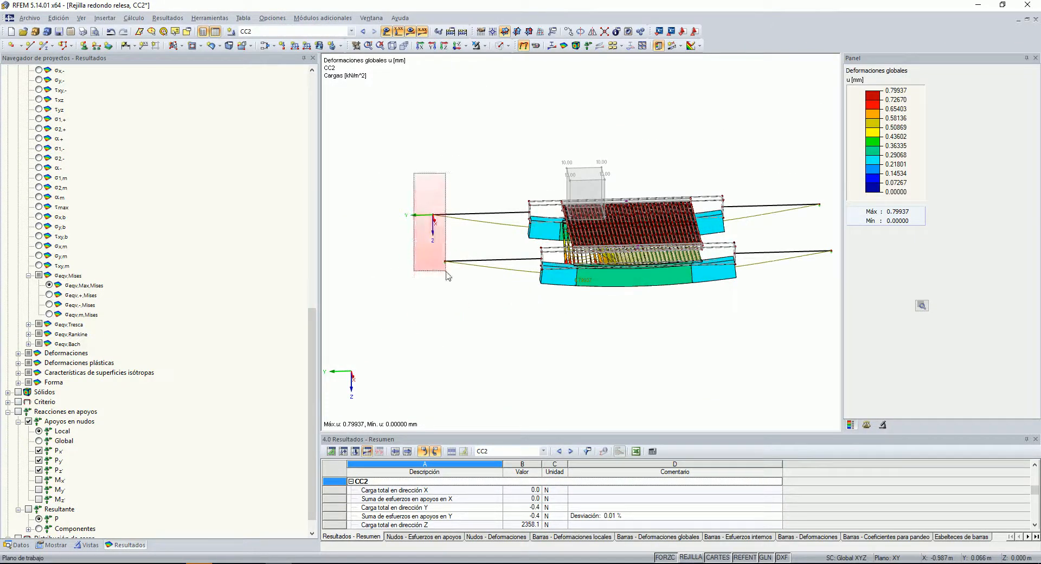
{"action": "middle_click_drag", "start_coordinate": [425, 225], "coordinate": [421, 209], "text": "ctrl"}
{"action": "scroll", "coordinate": [420, 209], "scroll_direction": "up", "scroll_amount": 1}
{"action": "mouse_move", "coordinate": [419, 192]}
{"action": "left_mouse_down"}
{"action": "mouse_move", "coordinate": [455, 295]}
{"action": "mouse_move", "coordinate": [437, 185]}
{"action": "left_mouse_up"}
{"action": "middle_click_drag", "start_coordinate": [539, 306], "coordinate": [668, 236], "text": "ctrl"}
{"action": "left_click_drag", "start_coordinate": [645, 99], "coordinate": [691, 274]}
{"action": "middle_click_drag", "start_coordinate": [671, 170], "coordinate": [758, 328], "text": "ctrl"}
{"action": "scroll", "coordinate": [629, 302], "scroll_direction": "up", "scroll_amount": 2}
{"action": "middle_click_drag", "start_coordinate": [629, 302], "coordinate": [418, 356], "text": "ctrl"}
Step: Display the saved Pletinas view and compare the flat bars' global deformations in CC1 and CC2
{"action": "left_click", "coordinate": [87, 545]}
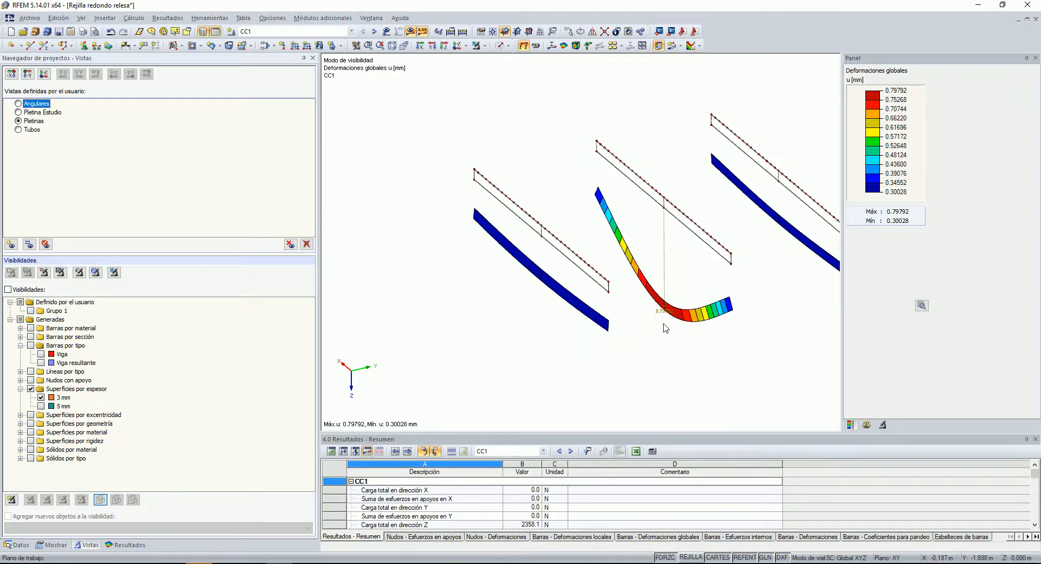
{"action": "scroll", "coordinate": [666, 332], "scroll_direction": "down", "scroll_amount": 2}
{"action": "middle_click_drag", "start_coordinate": [674, 337], "coordinate": [712, 312], "text": "ctrl"}
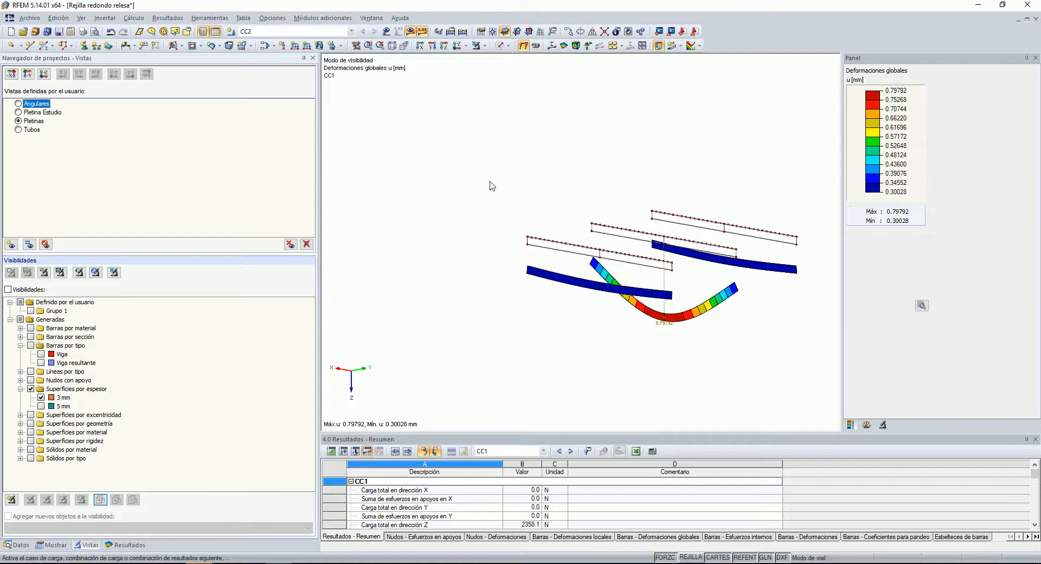
{"action": "middle_click_drag", "start_coordinate": [618, 251], "coordinate": [630, 332], "text": "ctrl"}
{"action": "scroll", "coordinate": [644, 329], "scroll_direction": "up", "scroll_amount": 4}
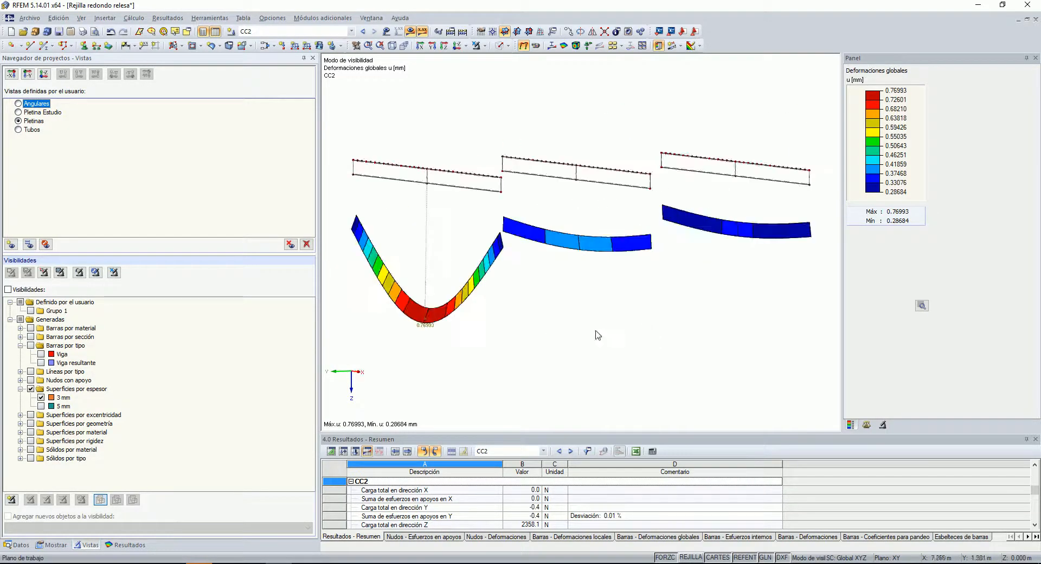
{"action": "middle_click_drag", "start_coordinate": [390, 342], "coordinate": [636, 317], "text": "ctrl"}
Step: Display the two tubes' CC2 global deformation using the saved Tubos view
{"action": "left_click", "coordinate": [31, 130]}
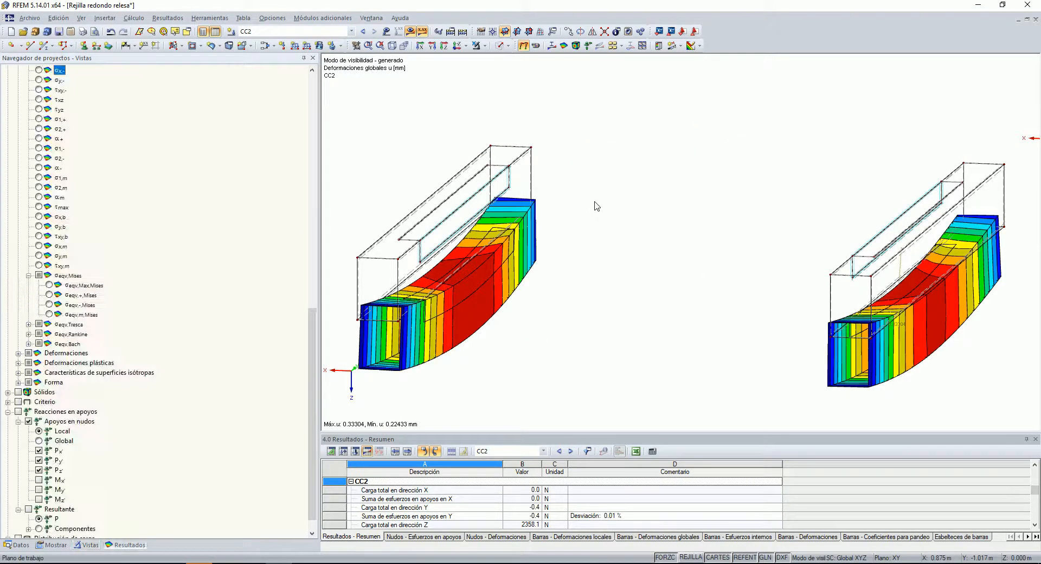
Step: Examine the two tubes' CC2 global deformation components u-X and u-Z from several directions on the colour scale
{"action": "scroll", "coordinate": [608, 204], "scroll_direction": "down", "scroll_amount": 5}
{"action": "middle_click_drag", "start_coordinate": [666, 208], "coordinate": [652, 233], "text": "ctrl"}
{"action": "scroll", "coordinate": [39, 158], "scroll_direction": "up", "scroll_amount": 20}
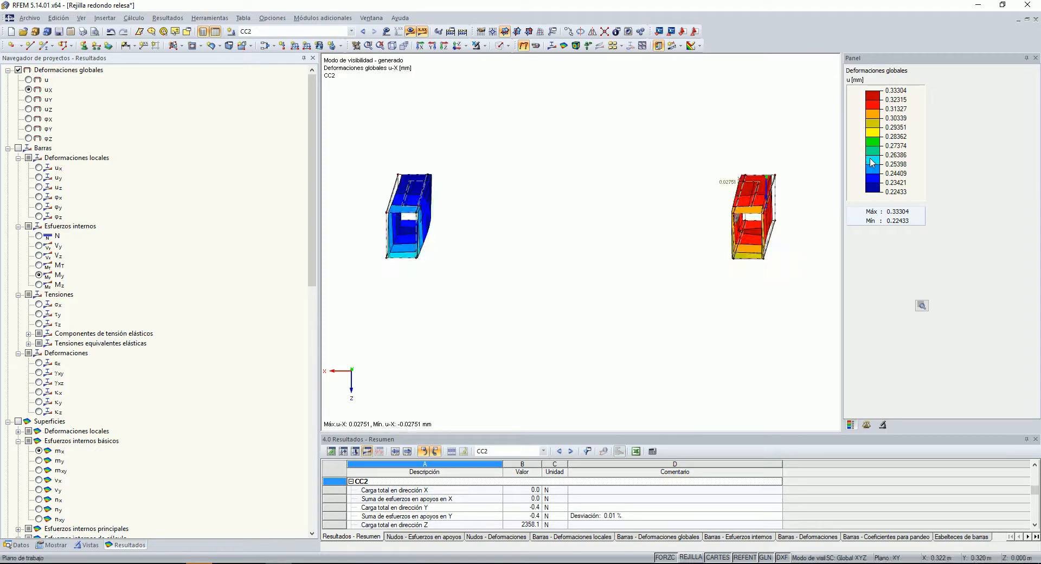
{"action": "left_click", "coordinate": [866, 424]}
{"action": "scroll", "coordinate": [865, 90], "scroll_direction": "up", "scroll_amount": 3}
{"action": "left_click", "coordinate": [853, 424]}
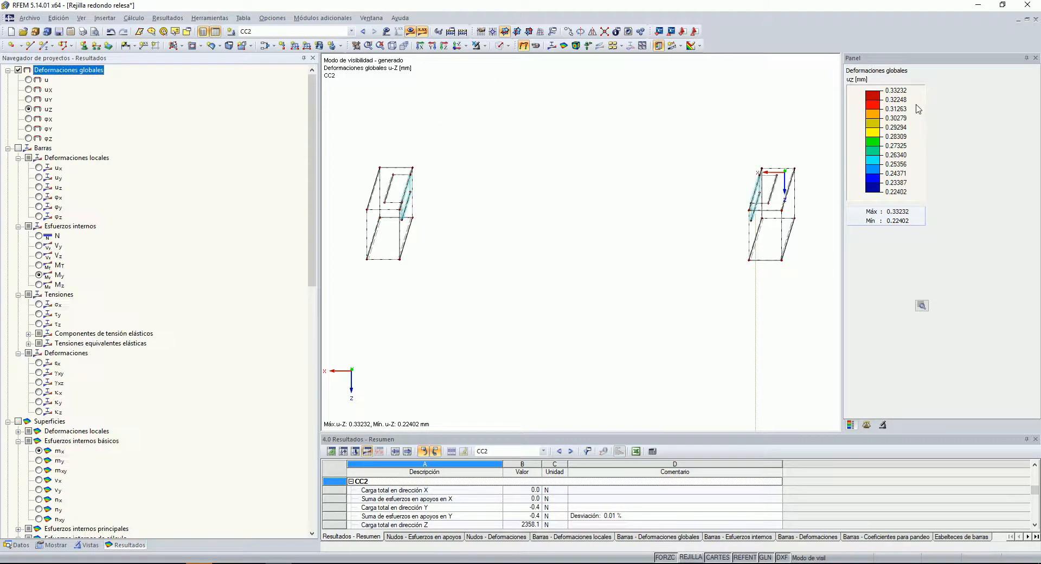
Step: Set the deformation display factor to 250 for the tubes' u-Z results
{"action": "scroll", "coordinate": [709, 201], "scroll_direction": "down", "scroll_amount": 2}
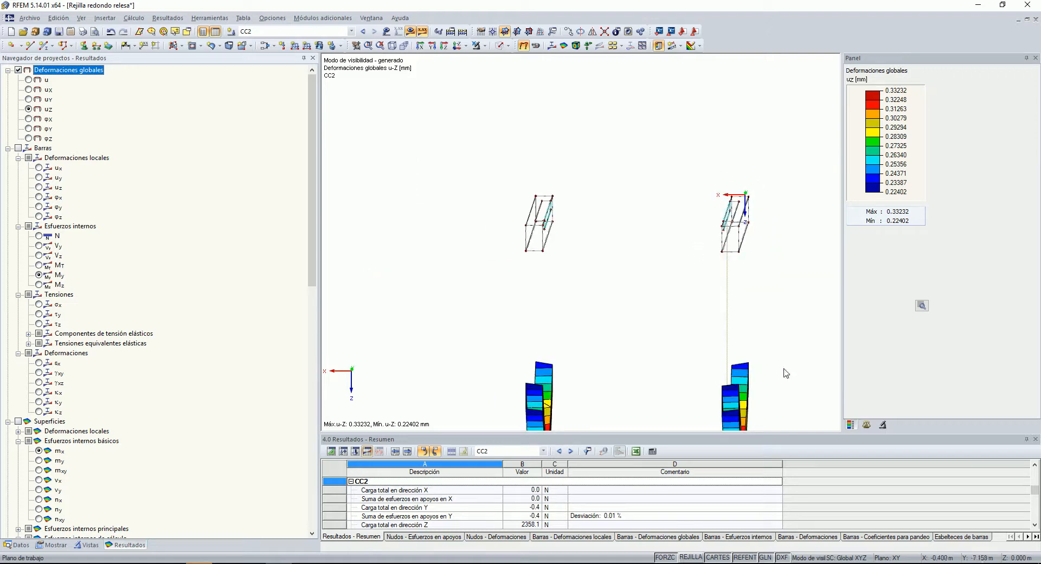
{"action": "left_click", "coordinate": [866, 424]}
{"action": "type", "text": "1250"}
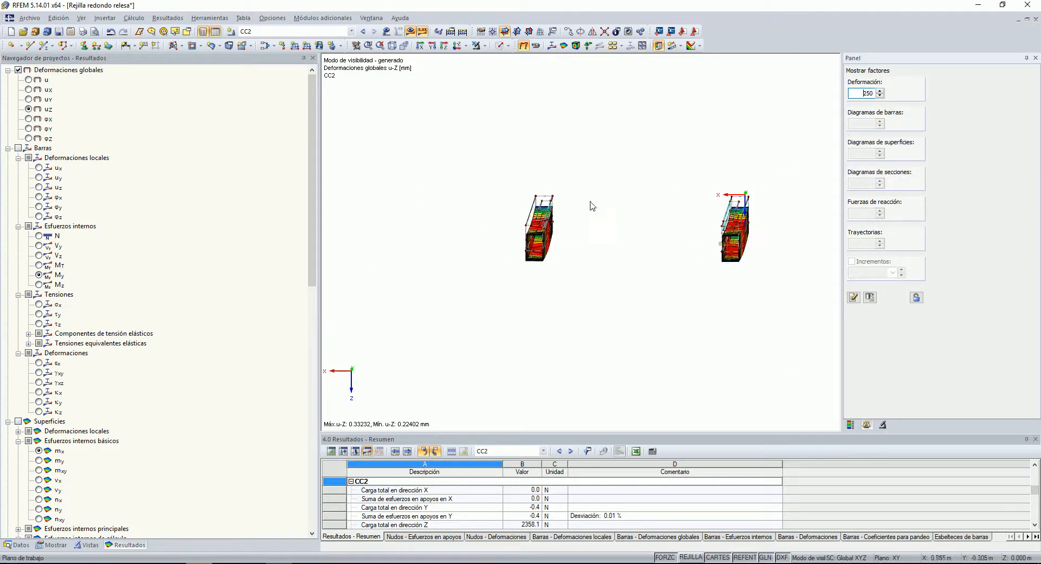
{"action": "scroll", "coordinate": [593, 206], "scroll_direction": "up", "scroll_amount": 2}
Step: Display the saved Angulares view with the CC2 u-Z global deformations of the two angles
{"action": "left_click", "coordinate": [86, 545]}
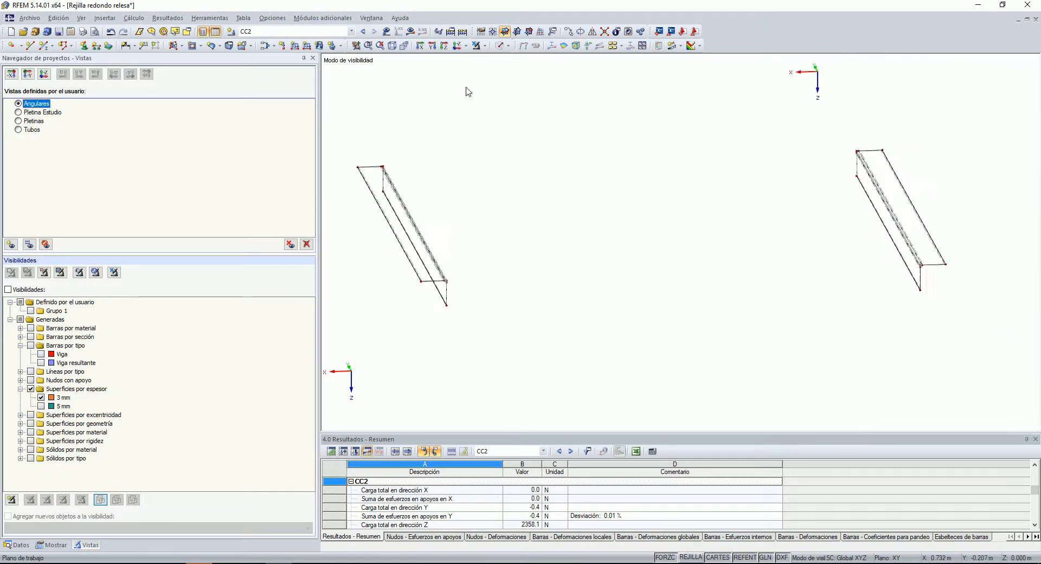
{"action": "middle_click_drag", "start_coordinate": [534, 288], "coordinate": [494, 246], "text": "ctrl"}
{"action": "scroll", "coordinate": [558, 281], "scroll_direction": "down", "scroll_amount": 2}
{"action": "middle_click_drag", "start_coordinate": [607, 315], "coordinate": [553, 304]}
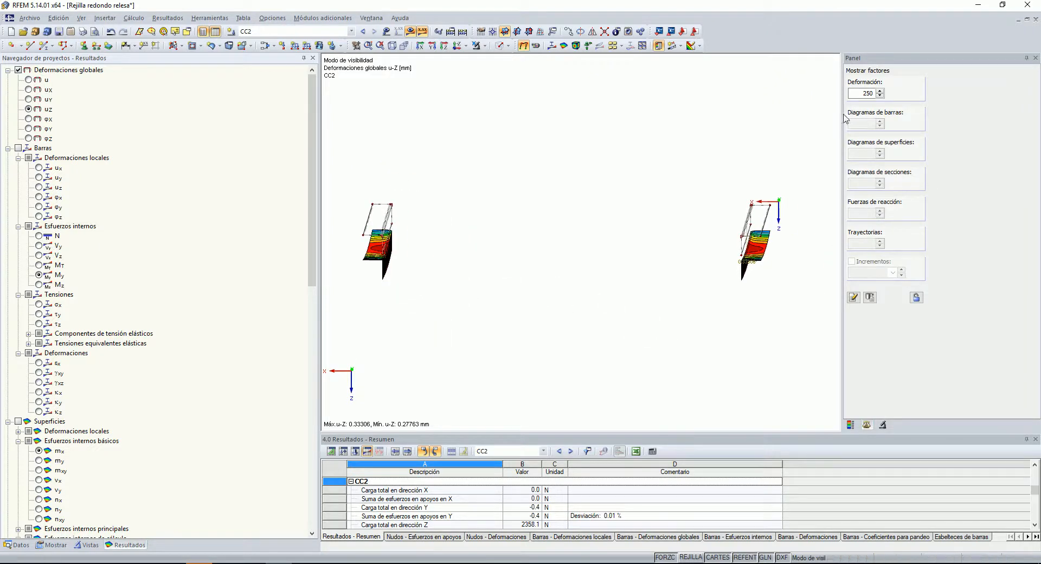
Step: Set the deformation display factor to 2000 and examine the deformed angles from several directions
{"action": "scroll", "coordinate": [864, 93], "scroll_direction": "up", "scroll_amount": 3}
{"action": "scroll", "coordinate": [864, 94], "scroll_direction": "down", "scroll_amount": 1}
{"action": "scroll", "coordinate": [590, 353], "scroll_direction": "down", "scroll_amount": 1}
{"action": "middle_click_drag", "start_coordinate": [597, 319], "coordinate": [630, 167]}
{"action": "scroll", "coordinate": [630, 167], "scroll_direction": "down", "scroll_amount": 2}
{"action": "middle_click_drag", "start_coordinate": [632, 278], "coordinate": [564, 347], "text": "ctrl"}
{"action": "middle_click_drag", "start_coordinate": [357, 268], "coordinate": [446, 263], "text": "ctrl"}
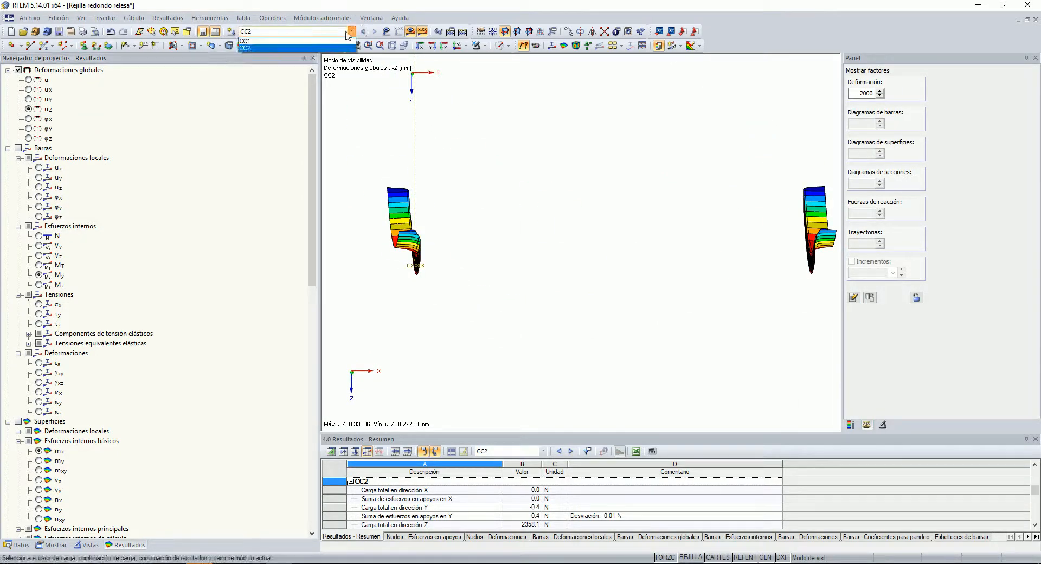
{"action": "middle_click_drag", "start_coordinate": [482, 222], "coordinate": [518, 237], "text": "ctrl"}
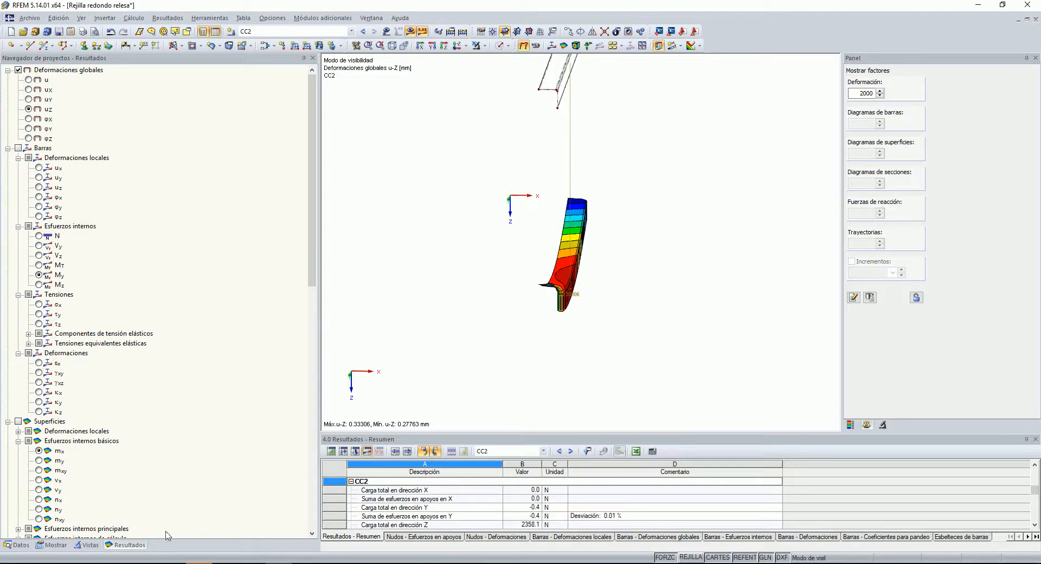
Step: Try to isolate one tube together with its angle, using the Angulares and Tubos views, and show the CC2 u-Z deformation
{"action": "scroll", "coordinate": [412, 304], "scroll_direction": "down", "scroll_amount": 2}
{"action": "left_click_drag", "start_coordinate": [487, 124], "coordinate": [598, 252]}
{"action": "left_click", "coordinate": [87, 545]}
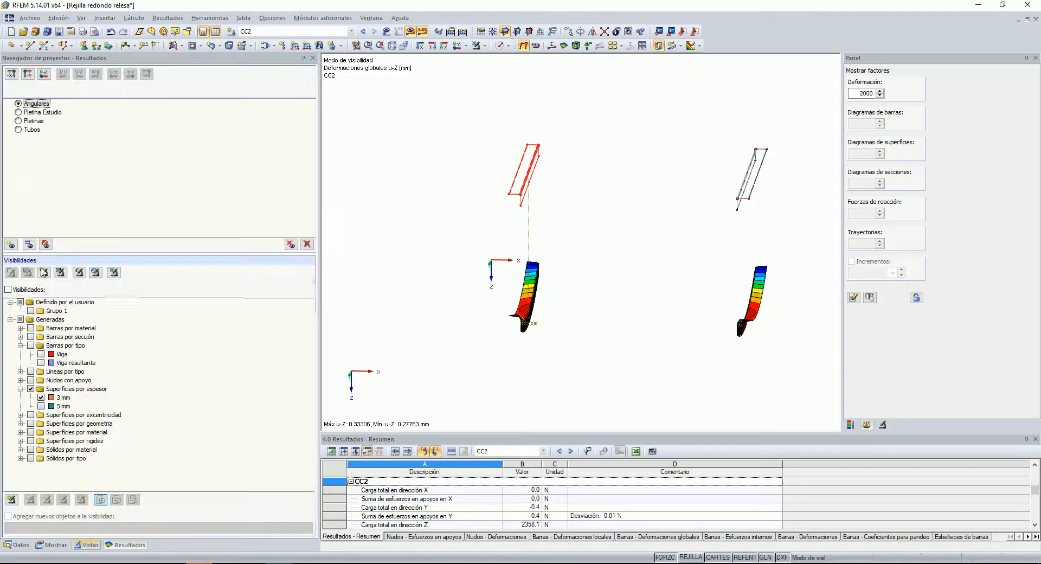
{"action": "left_click", "coordinate": [18, 130]}
{"action": "left_click_drag", "start_coordinate": [336, 101], "coordinate": [613, 378]}
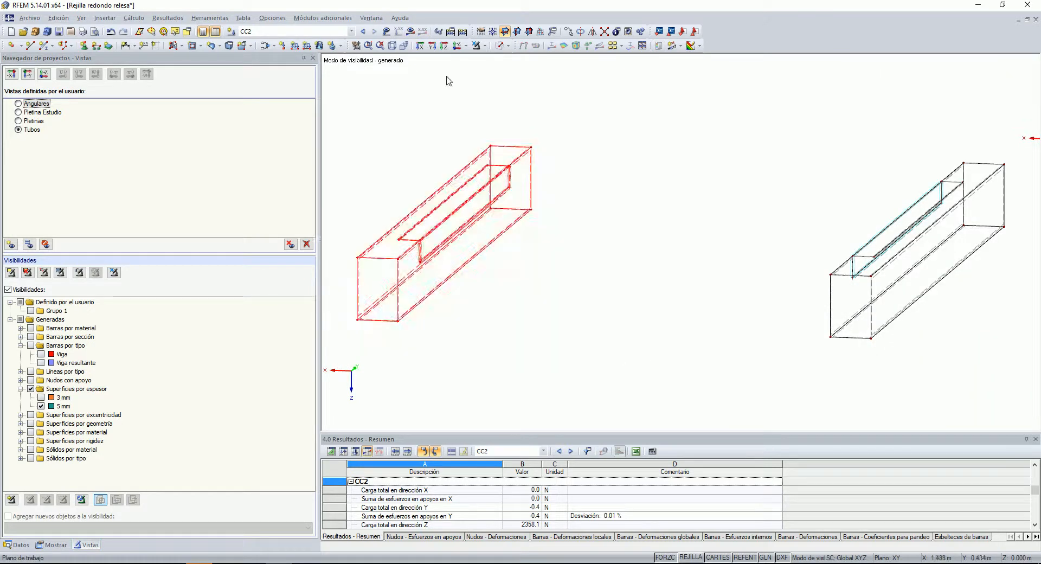
{"action": "left_click", "coordinate": [485, 46]}
{"action": "left_click", "coordinate": [494, 59]}
{"action": "left_click", "coordinate": [577, 375]}
{"action": "left_click", "coordinate": [411, 31]}
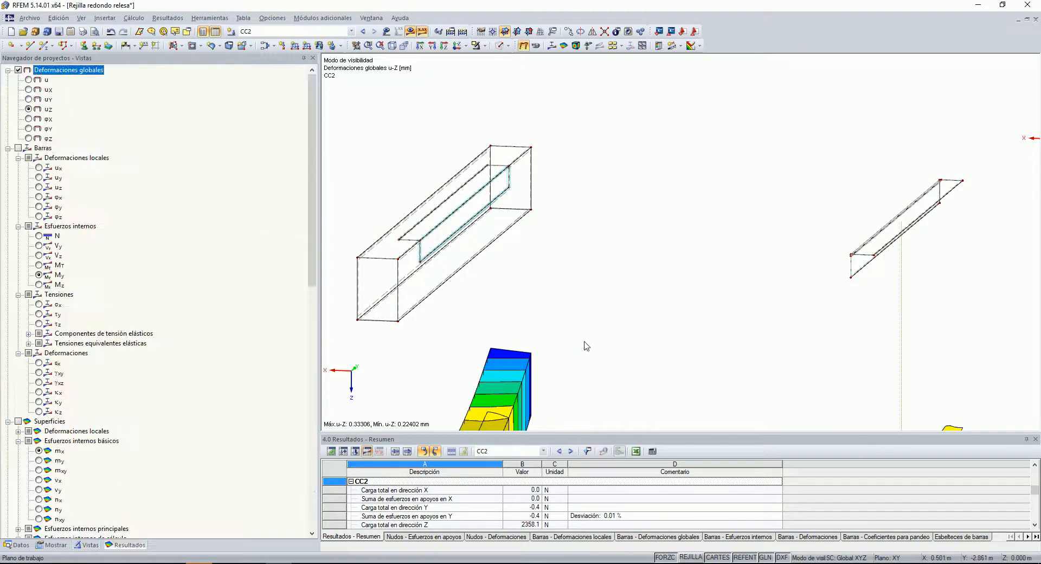
Step: Examine the isolated parts' CC2 u-Z deformation from several directions and cancel the visibility mode
{"action": "scroll", "coordinate": [590, 336], "scroll_direction": "down", "scroll_amount": 4}
{"action": "scroll", "coordinate": [545, 378], "scroll_direction": "up", "scroll_amount": 3}
{"action": "scroll", "coordinate": [553, 413], "scroll_direction": "up", "scroll_amount": 1}
{"action": "middle_click_drag", "start_coordinate": [542, 410], "coordinate": [542, 311], "text": "ctrl"}
{"action": "scroll", "coordinate": [543, 310], "scroll_direction": "down", "scroll_amount": 4}
{"action": "scroll", "coordinate": [717, 358], "scroll_direction": "up", "scroll_amount": 3}
{"action": "scroll", "coordinate": [713, 345], "scroll_direction": "down", "scroll_amount": 4}
{"action": "scroll", "coordinate": [627, 304], "scroll_direction": "up", "scroll_amount": 1}
{"action": "middle_click_drag", "start_coordinate": [627, 304], "coordinate": [577, 257]}
{"action": "scroll", "coordinate": [550, 295], "scroll_direction": "up", "scroll_amount": 1}
{"action": "scroll", "coordinate": [549, 294], "scroll_direction": "up", "scroll_amount": 1}
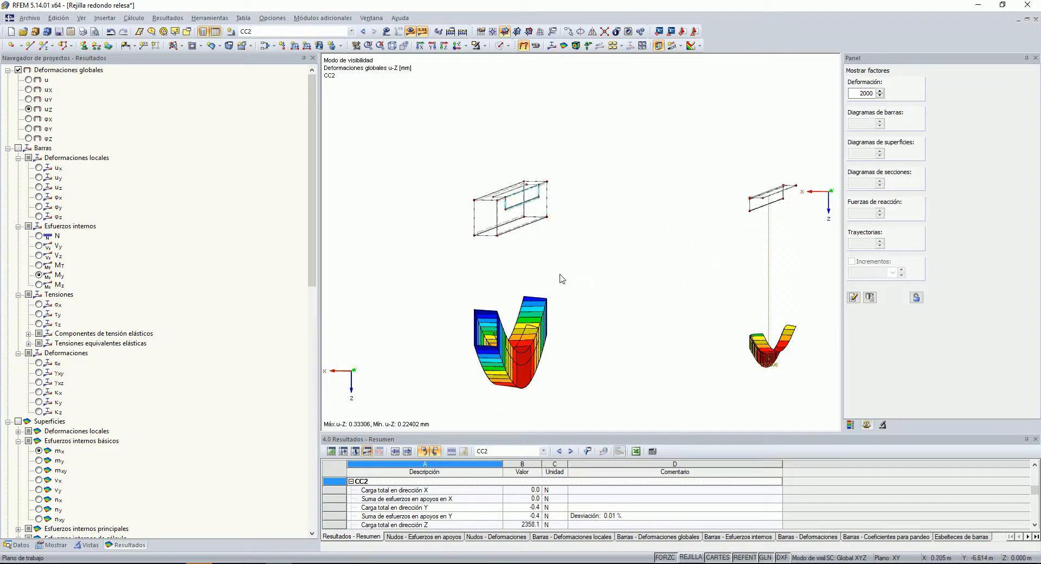
{"action": "left_click", "coordinate": [486, 47]}
{"action": "left_click", "coordinate": [521, 138]}
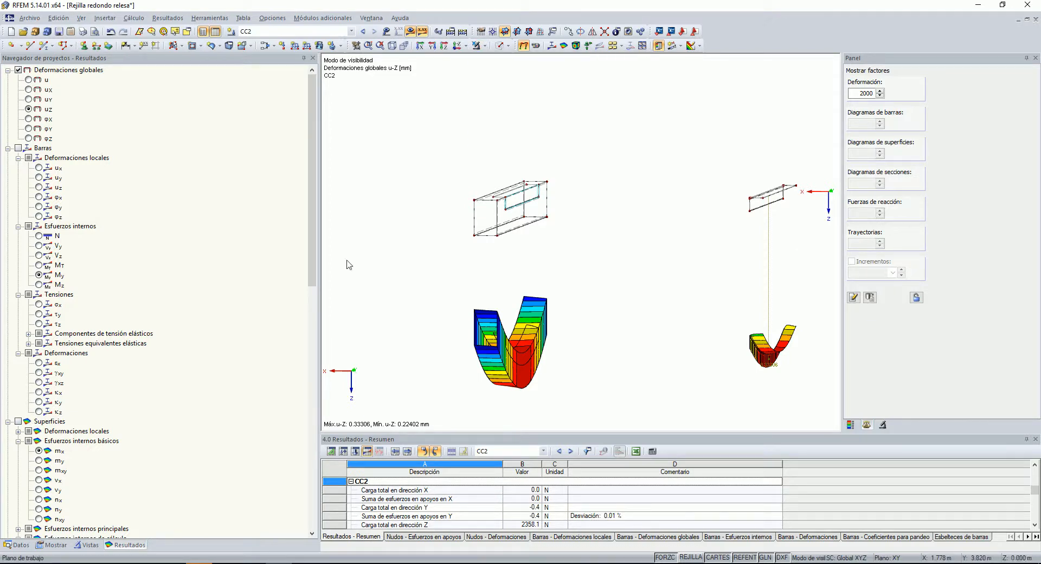
Step: Isolate one tube and its angle using the saved Tubos and Angulares views, and show their CC1 global deformations
{"action": "left_click", "coordinate": [87, 545]}
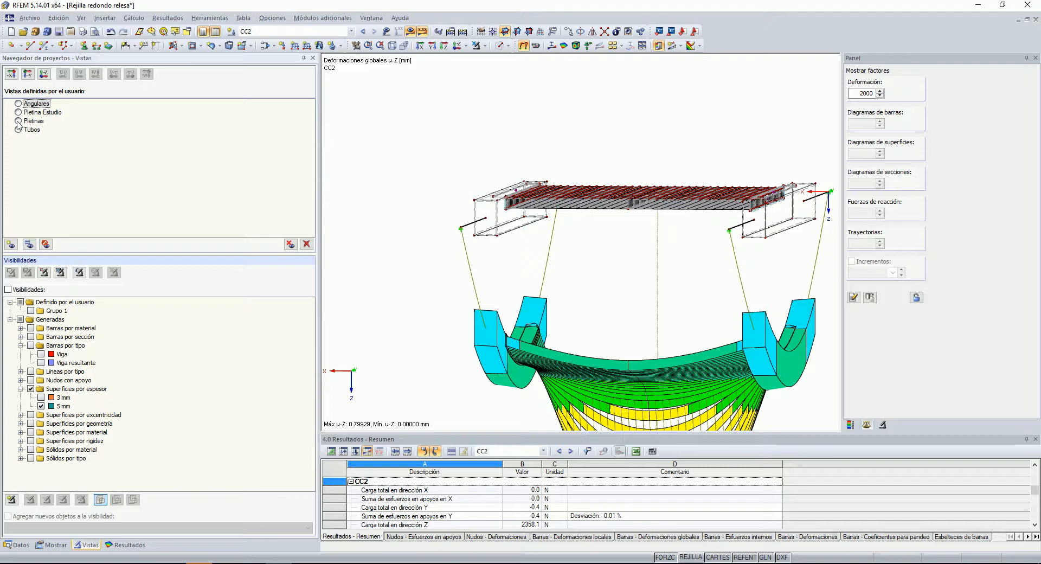
{"action": "left_click", "coordinate": [32, 120]}
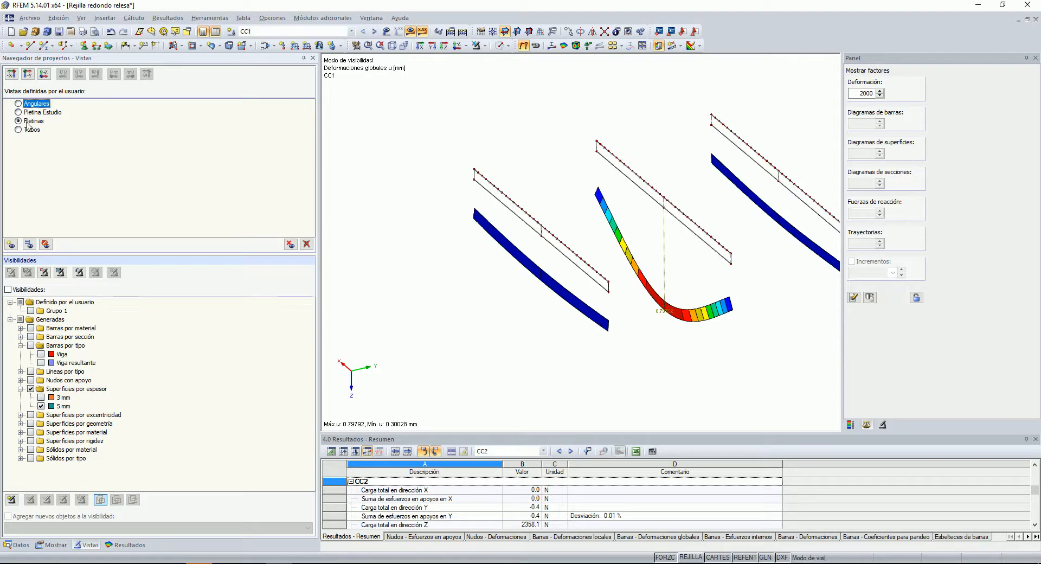
{"action": "left_click", "coordinate": [18, 129]}
{"action": "left_click_drag", "start_coordinate": [333, 96], "coordinate": [562, 338]}
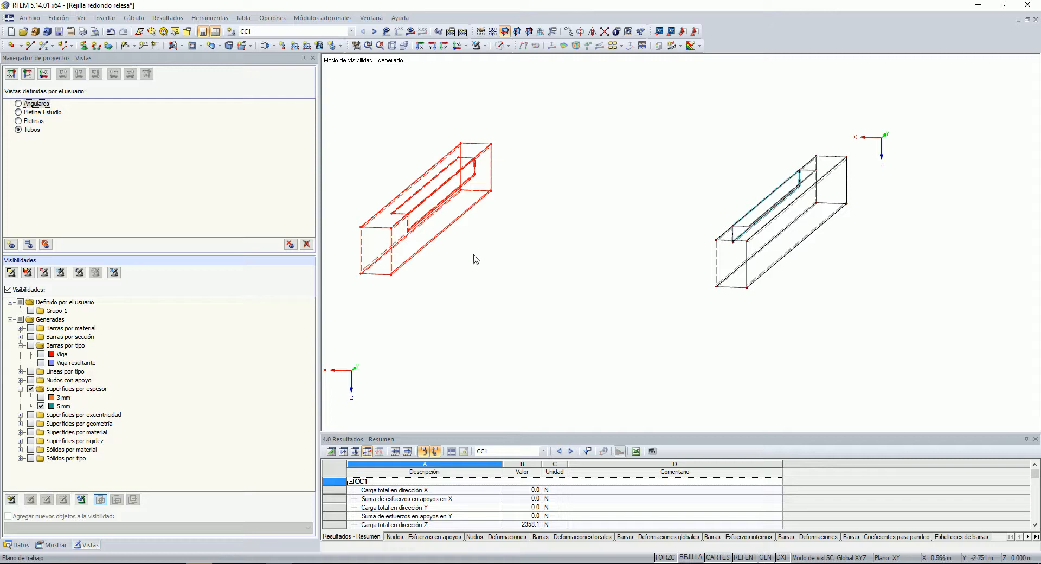
{"action": "left_click", "coordinate": [18, 104]}
{"action": "left_click_drag", "start_coordinate": [382, 130], "coordinate": [513, 324]}
{"action": "left_click", "coordinate": [485, 47]}
{"action": "left_click", "coordinate": [493, 63]}
{"action": "left_click", "coordinate": [411, 30]}
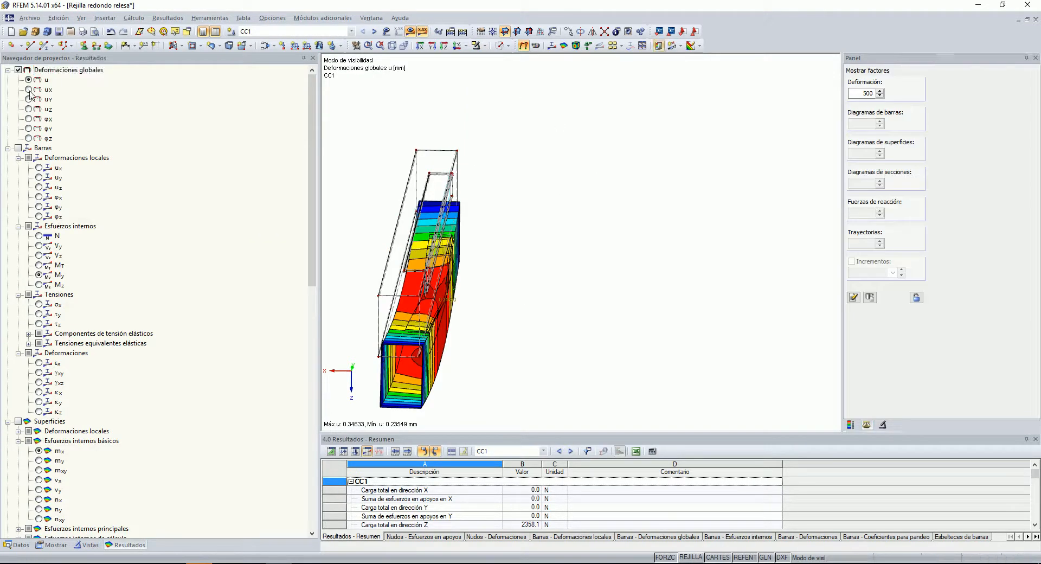
Step: Hide the undeformed model lines around the isolated tube and angle
{"action": "left_click", "coordinate": [54, 544]}
{"action": "middle_click_drag", "start_coordinate": [458, 341], "coordinate": [582, 373]}
{"action": "scroll", "coordinate": [561, 306], "scroll_direction": "up", "scroll_amount": 2}
{"action": "middle_click_drag", "start_coordinate": [558, 301], "coordinate": [445, 274], "text": "ctrl"}
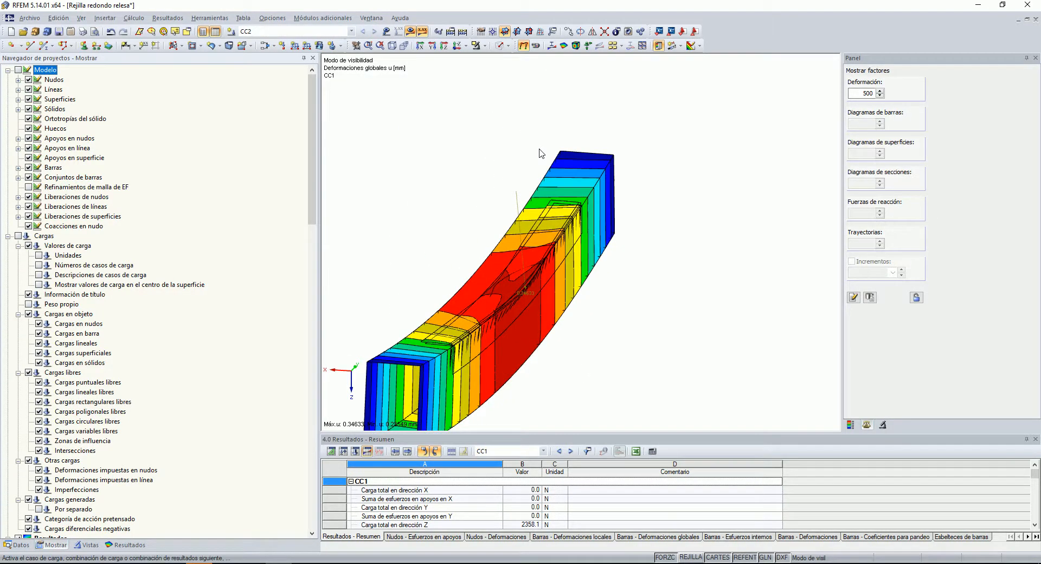
Step: Examine the CC2 global deformation of the isolated tube and angle from several directions with a display factor of 500
{"action": "middle_click_drag", "start_coordinate": [613, 356], "coordinate": [628, 207]}
{"action": "scroll", "coordinate": [629, 209], "scroll_direction": "down", "scroll_amount": 2}
{"action": "middle_click_drag", "start_coordinate": [658, 295], "coordinate": [504, 287], "text": "ctrl"}
{"action": "middle_click_drag", "start_coordinate": [626, 295], "coordinate": [307, 284]}
{"action": "scroll", "coordinate": [537, 326], "scroll_direction": "up", "scroll_amount": 2}
{"action": "middle_click_drag", "start_coordinate": [544, 326], "coordinate": [600, 293], "text": "ctrl"}
{"action": "left_click_drag", "start_coordinate": [858, 93], "coordinate": [1006, 103]}
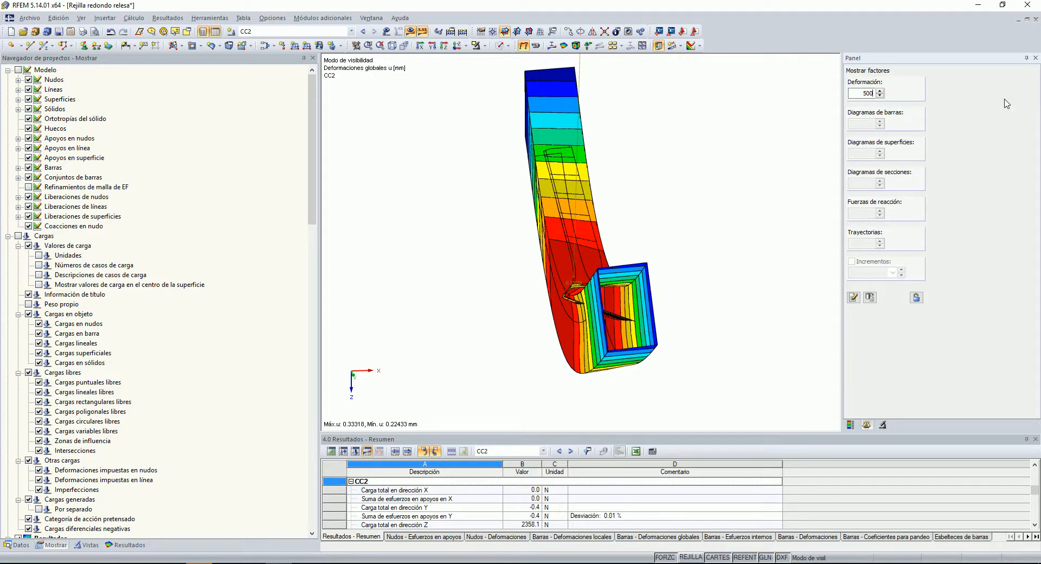
{"action": "key", "text": "Return"}
{"action": "scroll", "coordinate": [623, 119], "scroll_direction": "up", "scroll_amount": 2}
{"action": "middle_click_drag", "start_coordinate": [628, 128], "coordinate": [634, 199]}
{"action": "scroll", "coordinate": [631, 196], "scroll_direction": "up", "scroll_amount": 5}
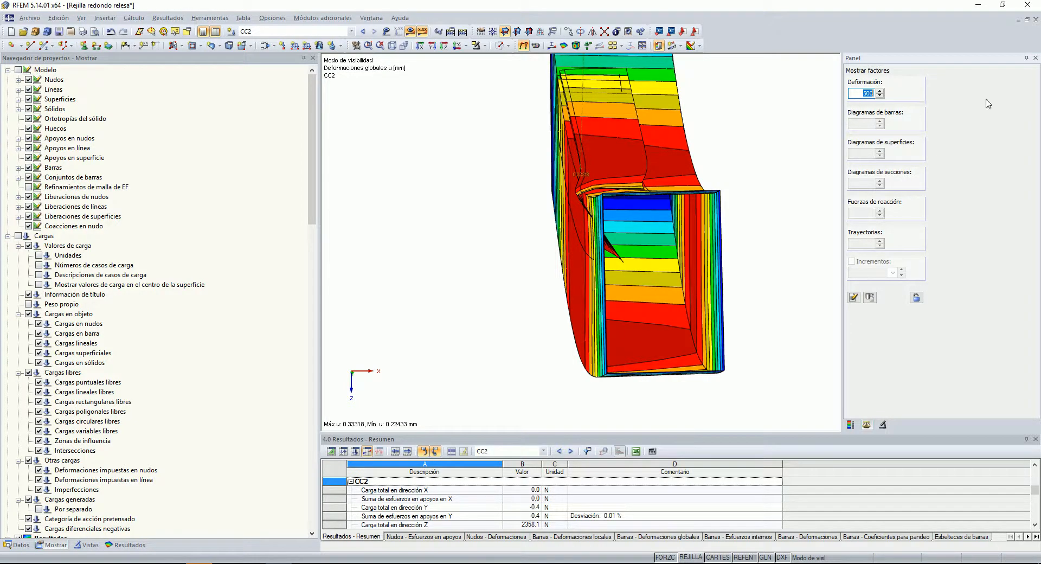
Step: Reduce the deformation display factor to 10, and raise it to 80 while viewing the tube's end
{"action": "scroll", "coordinate": [655, 263], "scroll_direction": "down", "scroll_amount": 5}
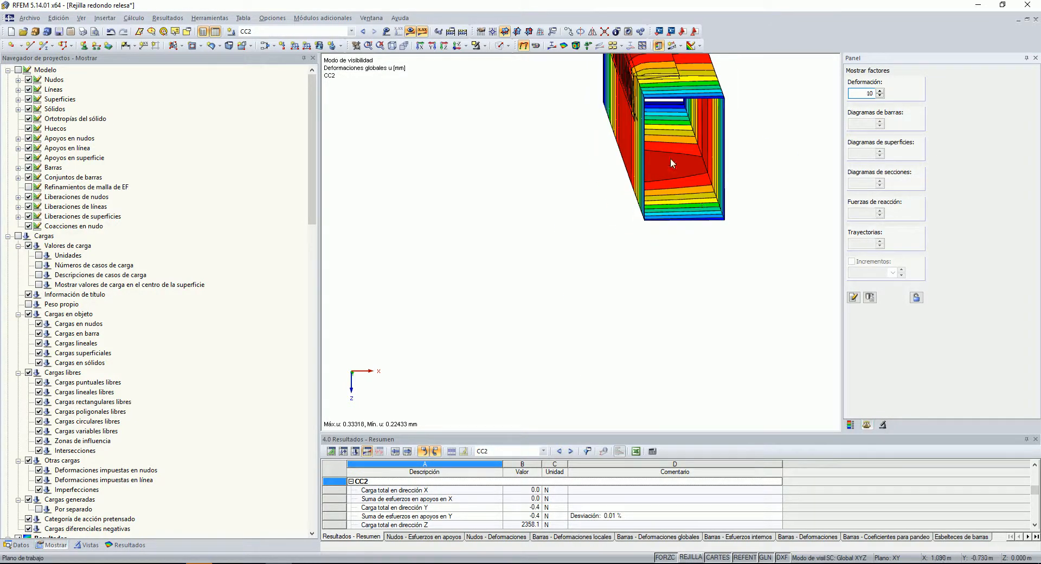
{"action": "scroll", "coordinate": [655, 263], "scroll_direction": "up", "scroll_amount": 5}
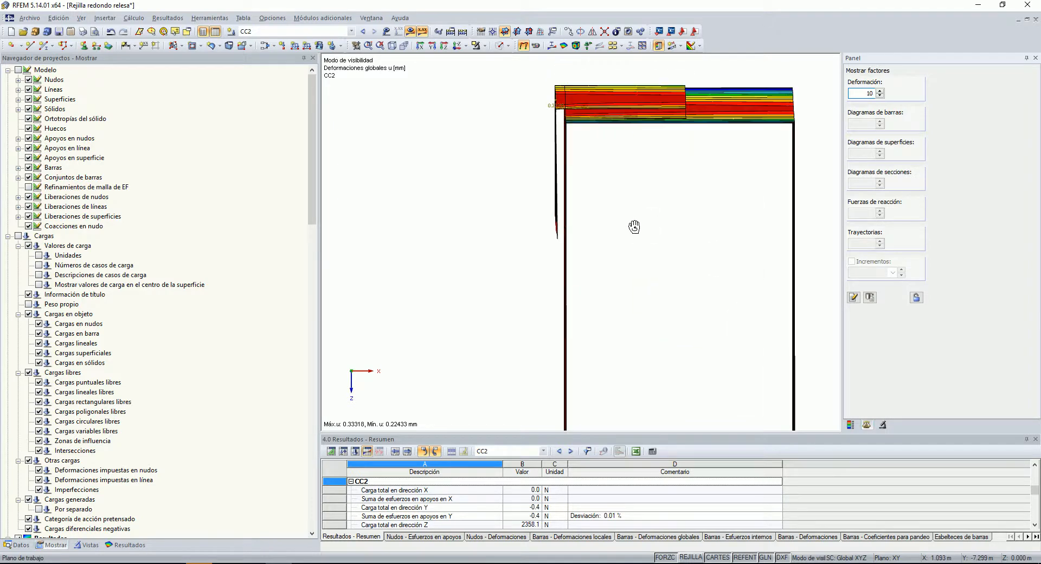
{"action": "left_click", "coordinate": [880, 91]}
{"action": "left_click", "coordinate": [880, 91]}
{"action": "left_click", "coordinate": [880, 91]}
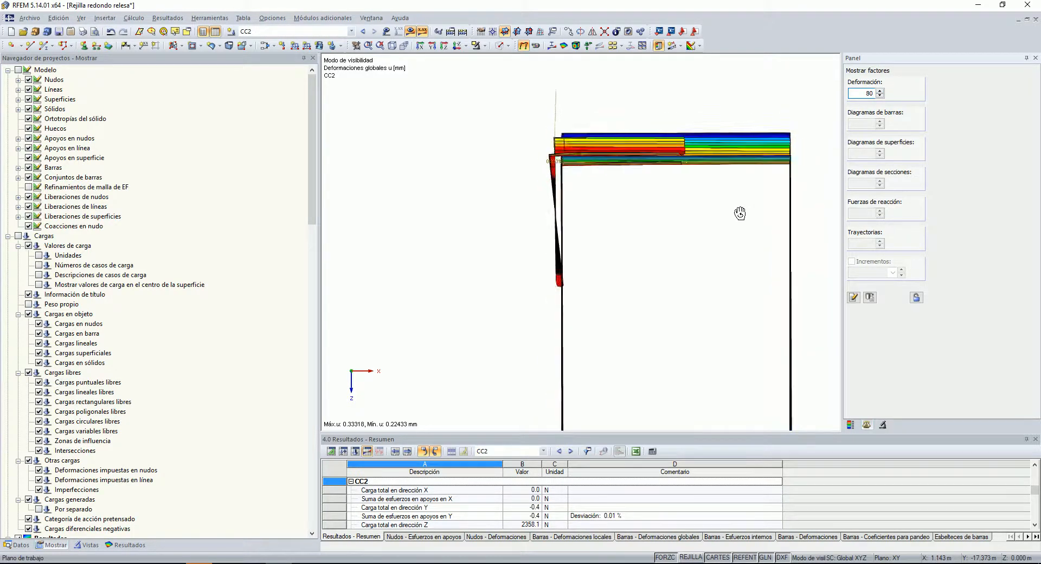
Step: Examine how the angle and the tube's top face deform in CC2 and cancel the visibility mode
{"action": "scroll", "coordinate": [548, 255], "scroll_direction": "up", "scroll_amount": 2}
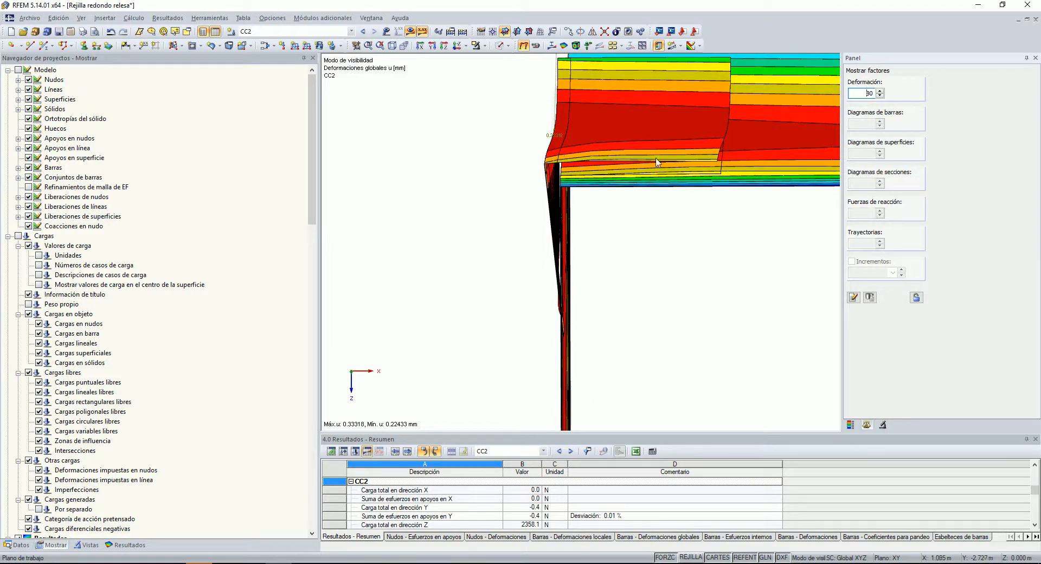
{"action": "scroll", "coordinate": [653, 240], "scroll_direction": "down", "scroll_amount": 6}
{"action": "middle_click_drag", "start_coordinate": [652, 239], "coordinate": [482, 193], "text": "ctrl"}
{"action": "middle_click_drag", "start_coordinate": [763, 296], "coordinate": [750, 336], "text": "ctrl"}
{"action": "scroll", "coordinate": [748, 335], "scroll_direction": "down", "scroll_amount": 2}
{"action": "middle_click_drag", "start_coordinate": [547, 342], "coordinate": [616, 321], "text": "ctrl"}
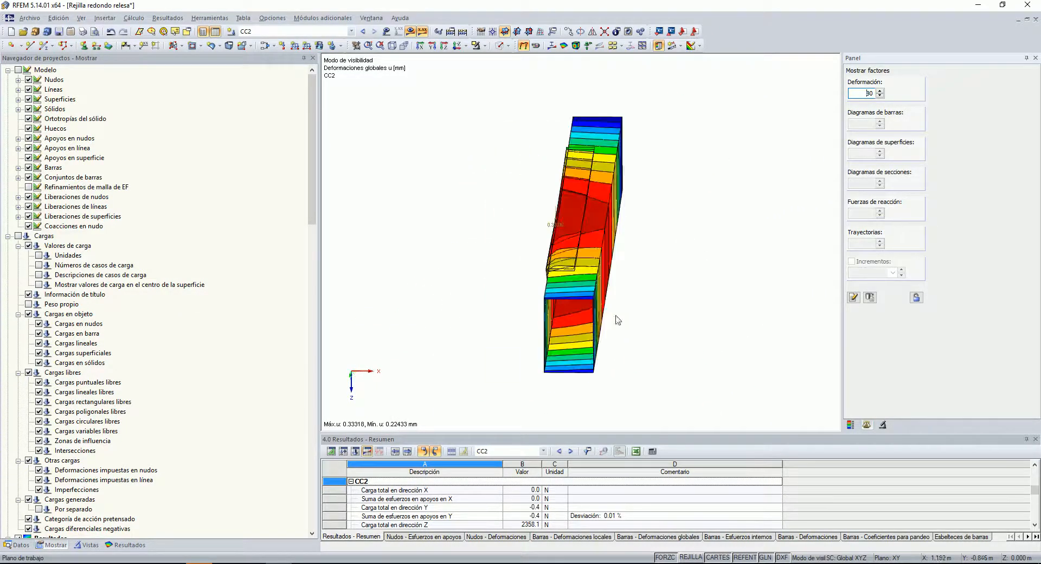
{"action": "left_click", "coordinate": [486, 46]}
{"action": "left_click", "coordinate": [517, 140]}
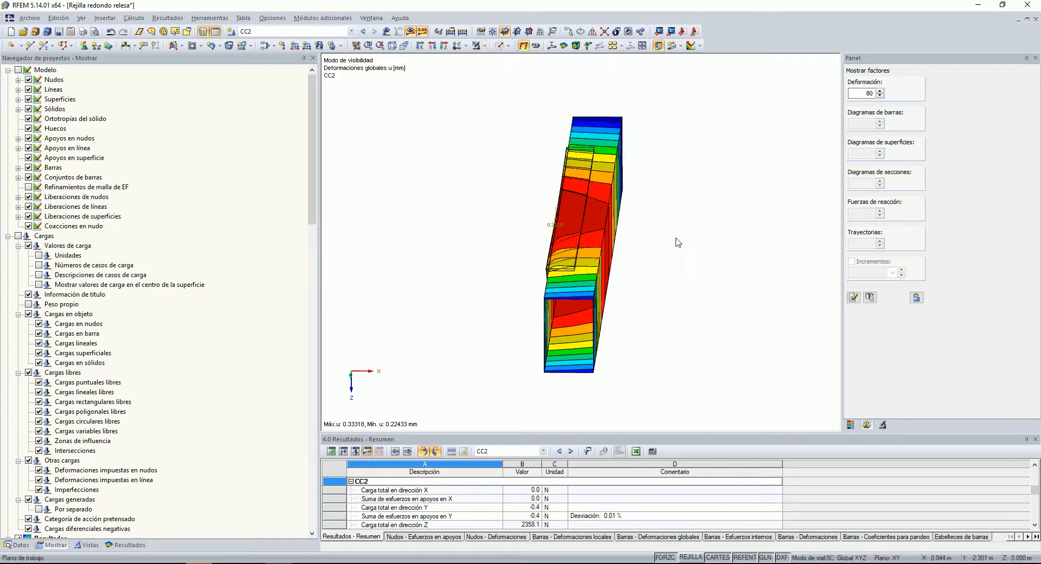
Step: View the whole grating's CC2 deformation and turn the model display back on
{"action": "scroll", "coordinate": [692, 221], "scroll_direction": "down", "scroll_amount": 5}
{"action": "middle_click_drag", "start_coordinate": [680, 285], "coordinate": [612, 312], "text": "ctrl"}
{"action": "middle_click", "coordinate": [614, 316]}
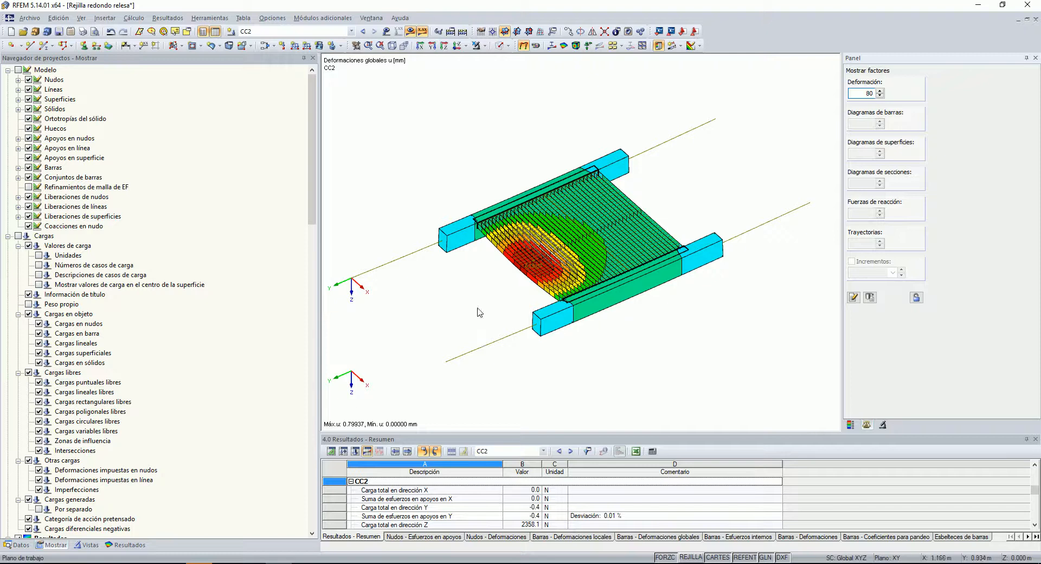
{"action": "scroll", "coordinate": [566, 284], "scroll_direction": "up", "scroll_amount": 10}
{"action": "left_click", "coordinate": [43, 546]}
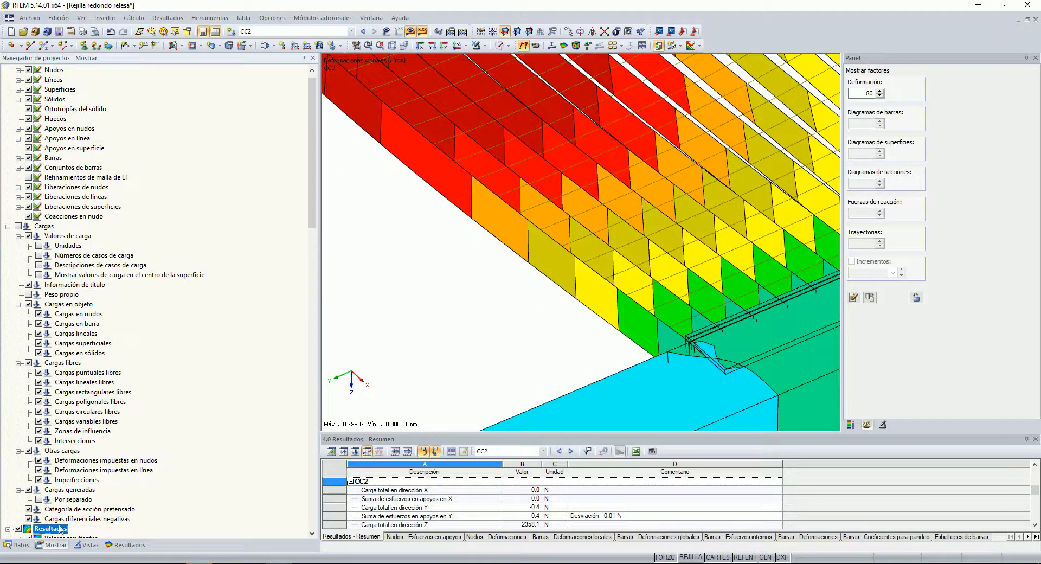
{"action": "scroll", "coordinate": [19, 210], "scroll_direction": "up", "scroll_amount": 1}
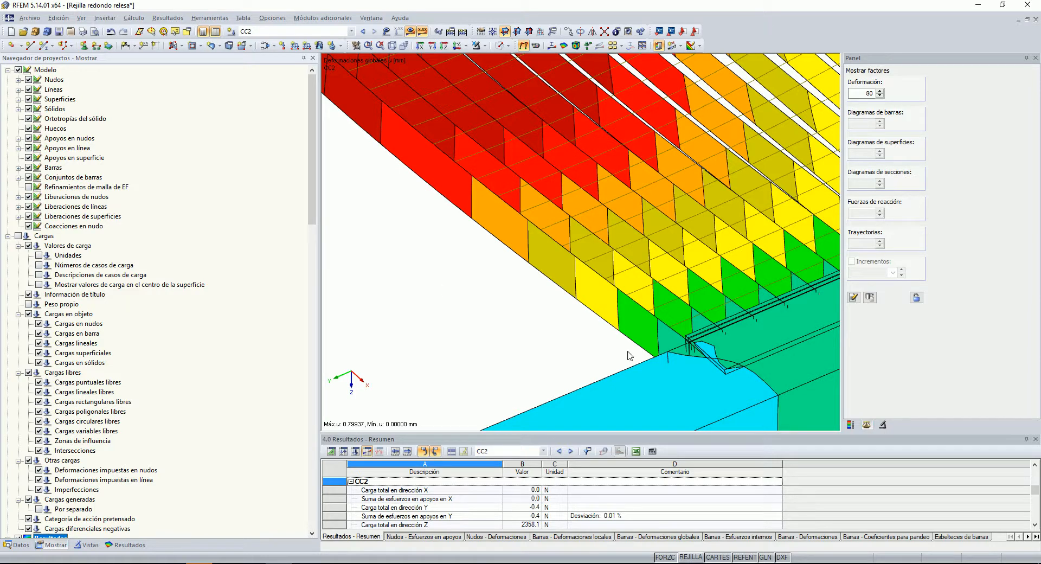
Step: Isolate the outermost flat bar at the loaded edge of the grating
{"action": "scroll", "coordinate": [632, 345], "scroll_direction": "down", "scroll_amount": 5}
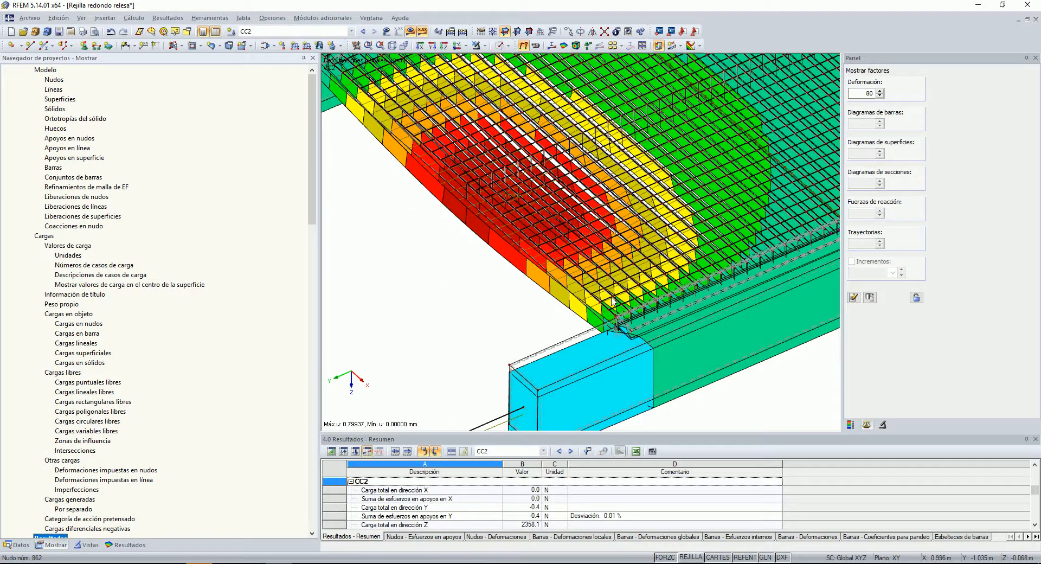
{"action": "scroll", "coordinate": [661, 341], "scroll_direction": "up", "scroll_amount": 5}
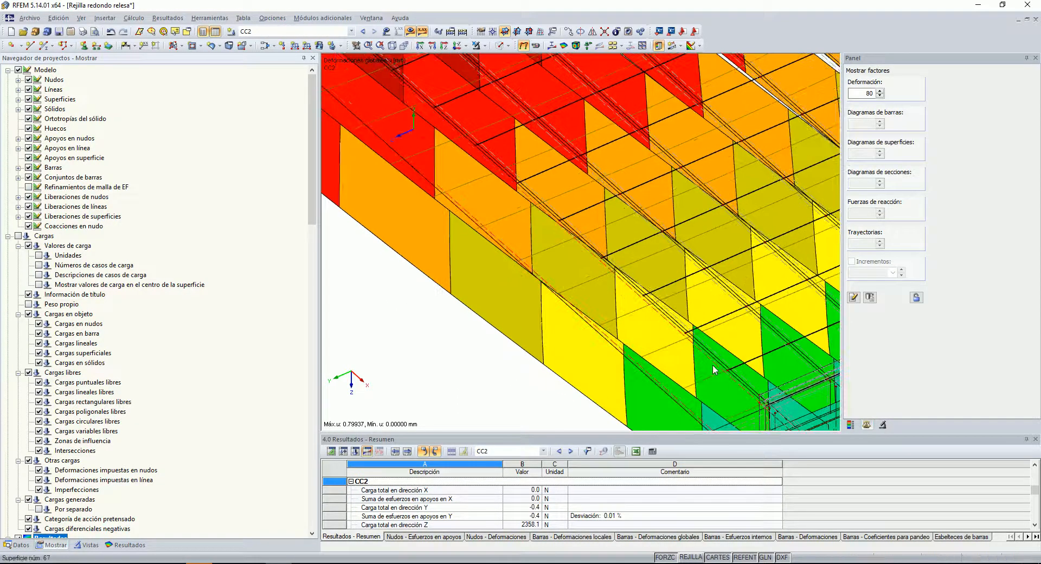
{"action": "left_click", "coordinate": [484, 45]}
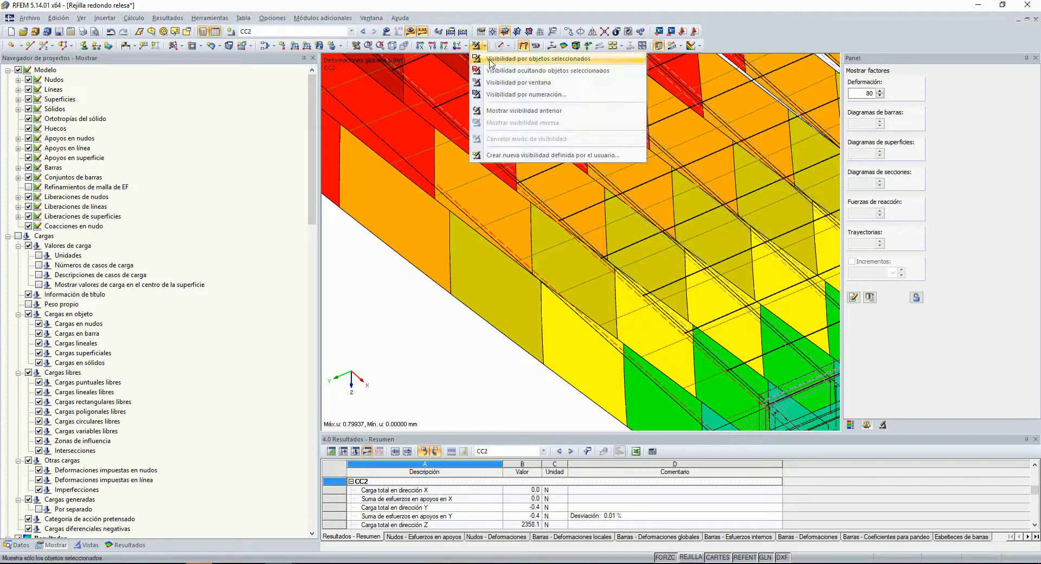
{"action": "left_click", "coordinate": [491, 59]}
Step: Display the flat bar's maximum von Mises equivalent stresses for CC2 with the stress colour scale
{"action": "left_click", "coordinate": [125, 545]}
{"action": "scroll", "coordinate": [57, 384], "scroll_direction": "down", "scroll_amount": 14}
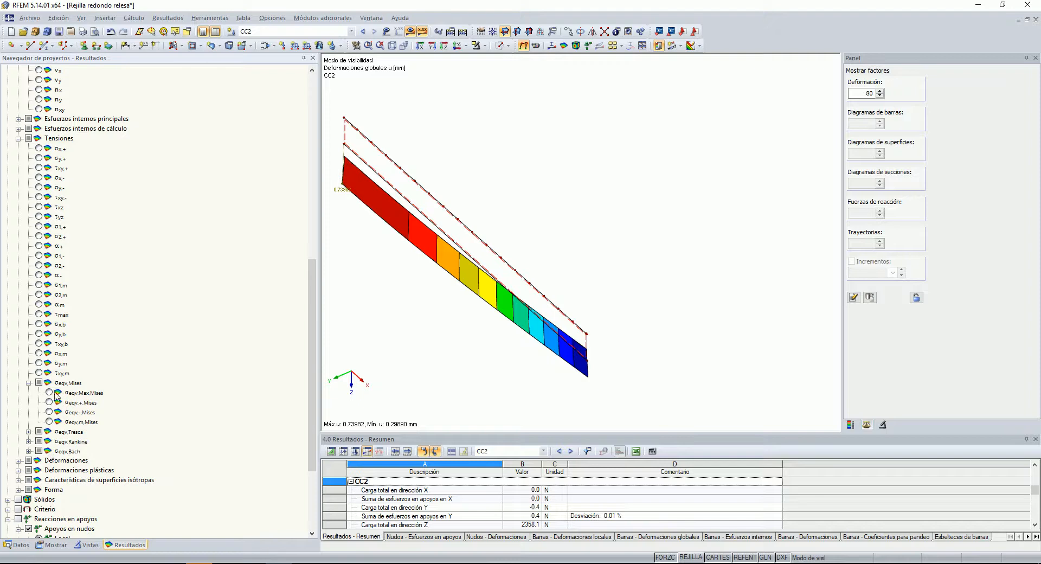
{"action": "middle_click_drag", "start_coordinate": [493, 168], "coordinate": [538, 163], "text": "ctrl"}
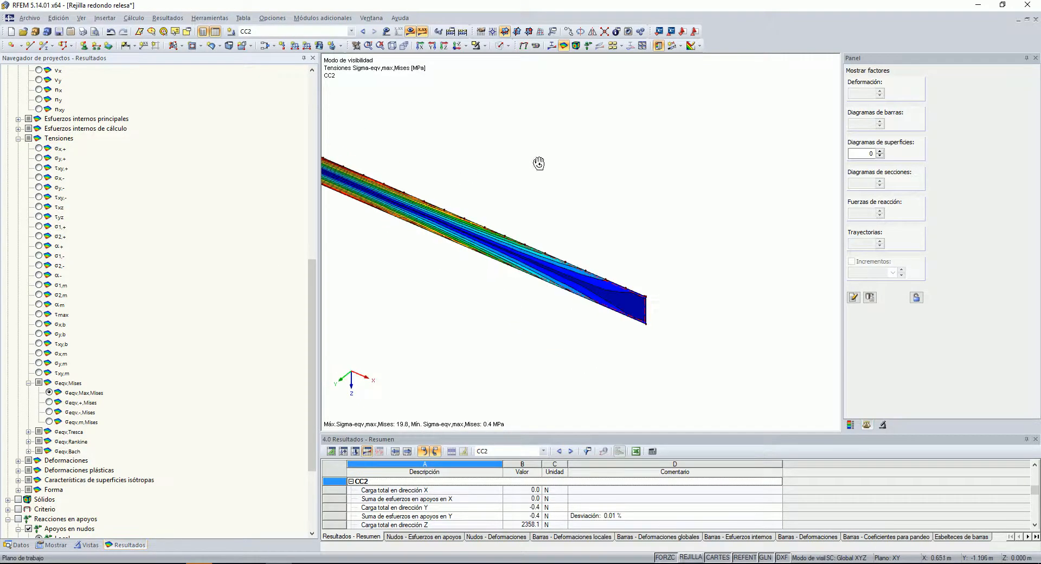
{"action": "left_click", "coordinate": [852, 425]}
{"action": "scroll", "coordinate": [704, 125], "scroll_direction": "down", "scroll_amount": 2}
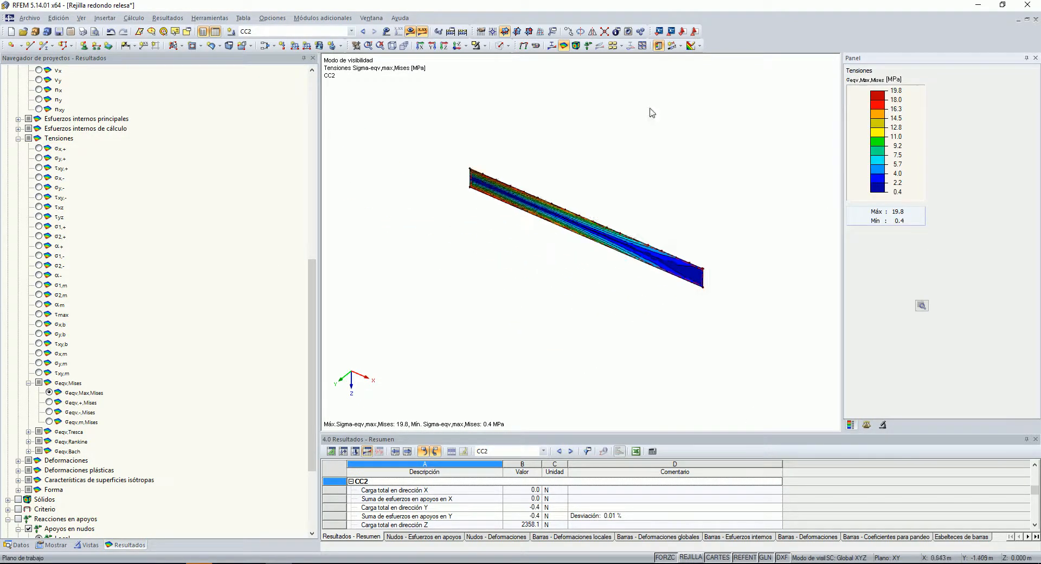
Step: Set the surface stress distribution to constant on elements and examine the whole isolated flat bar
{"action": "middle_click", "coordinate": [664, 120]}
{"action": "middle_click", "coordinate": [664, 119]}
{"action": "middle_click_drag", "start_coordinate": [466, 293], "coordinate": [585, 309], "text": "ctrl"}
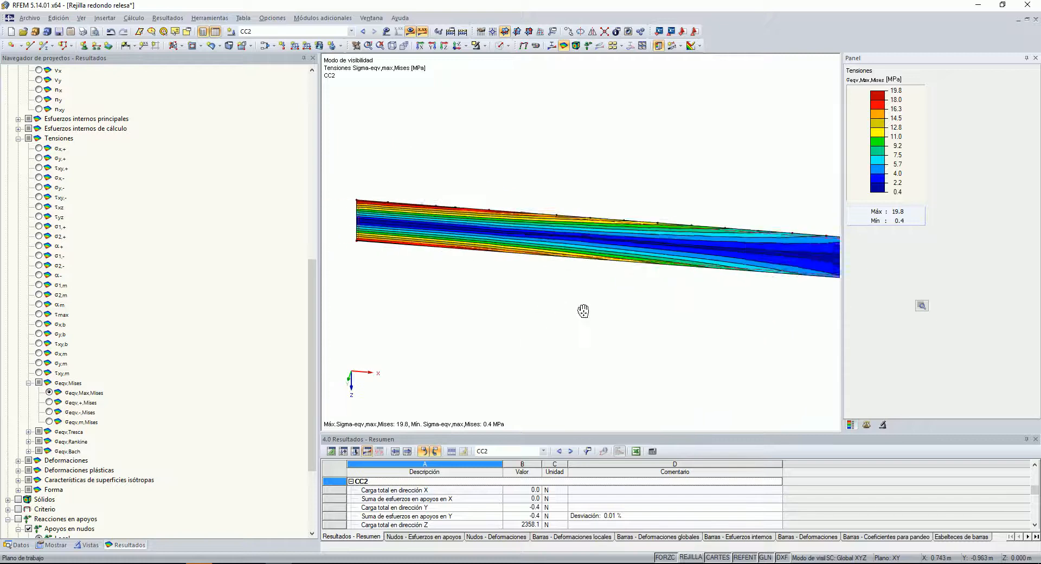
{"action": "left_click", "coordinate": [53, 545]}
{"action": "scroll", "coordinate": [37, 359], "scroll_direction": "down", "scroll_amount": 8}
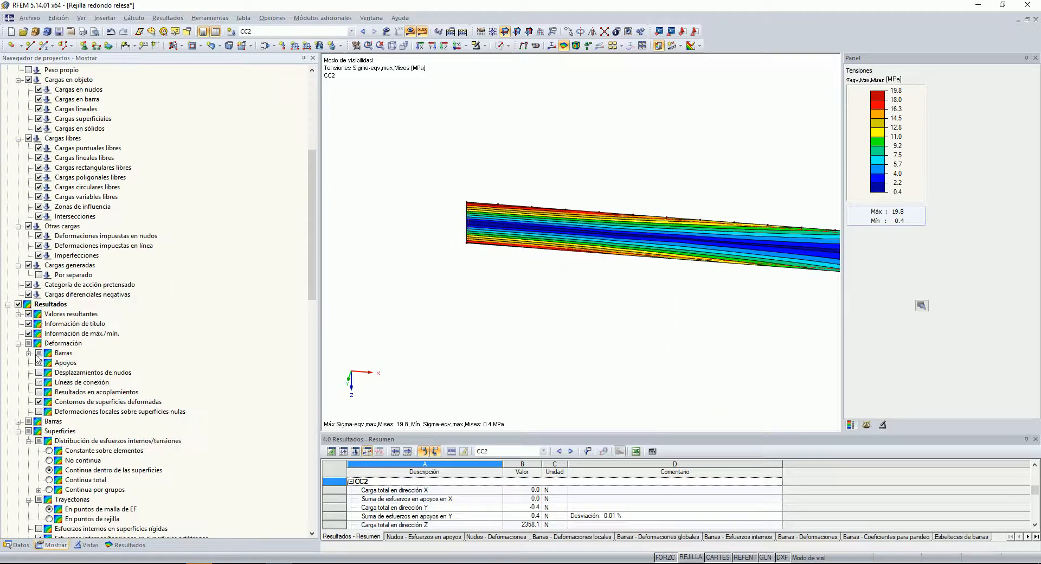
{"action": "left_click", "coordinate": [50, 451]}
{"action": "scroll", "coordinate": [451, 233], "scroll_direction": "up", "scroll_amount": 5}
{"action": "scroll", "coordinate": [523, 228], "scroll_direction": "down", "scroll_amount": 2}
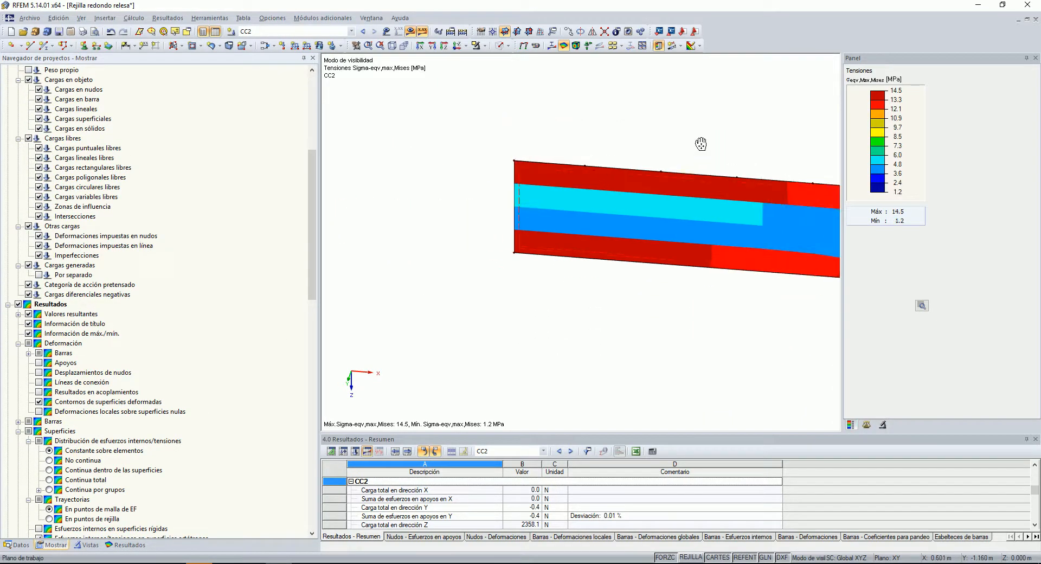
{"action": "middle_click", "coordinate": [703, 142]}
{"action": "middle_click", "coordinate": [703, 142]}
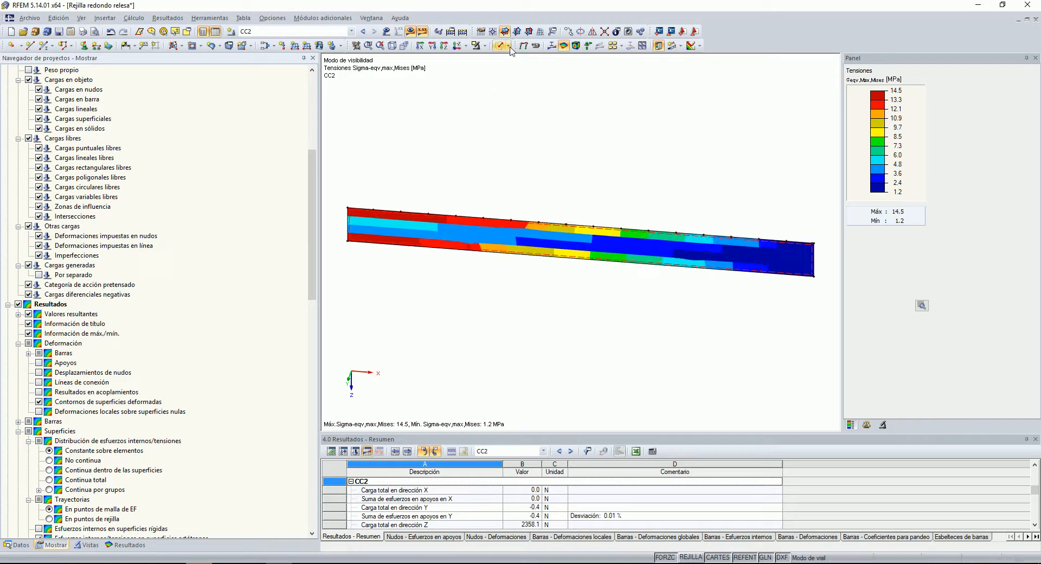
Step: Cancel the visibility mode and display the global deformations u of the whole model for CC2
{"action": "left_click", "coordinate": [485, 46]}
{"action": "left_click", "coordinate": [526, 142]}
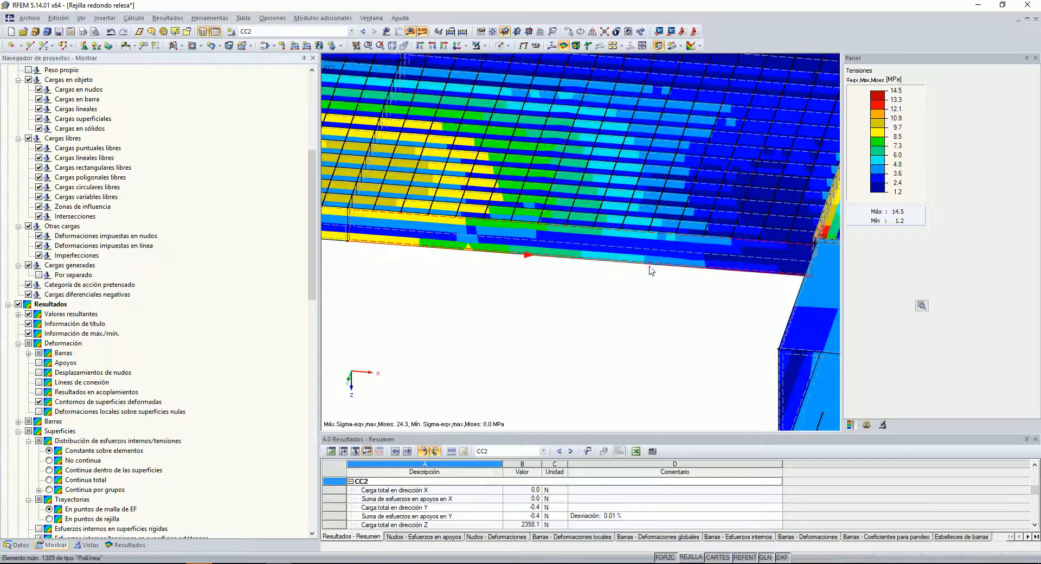
{"action": "left_click", "coordinate": [522, 46]}
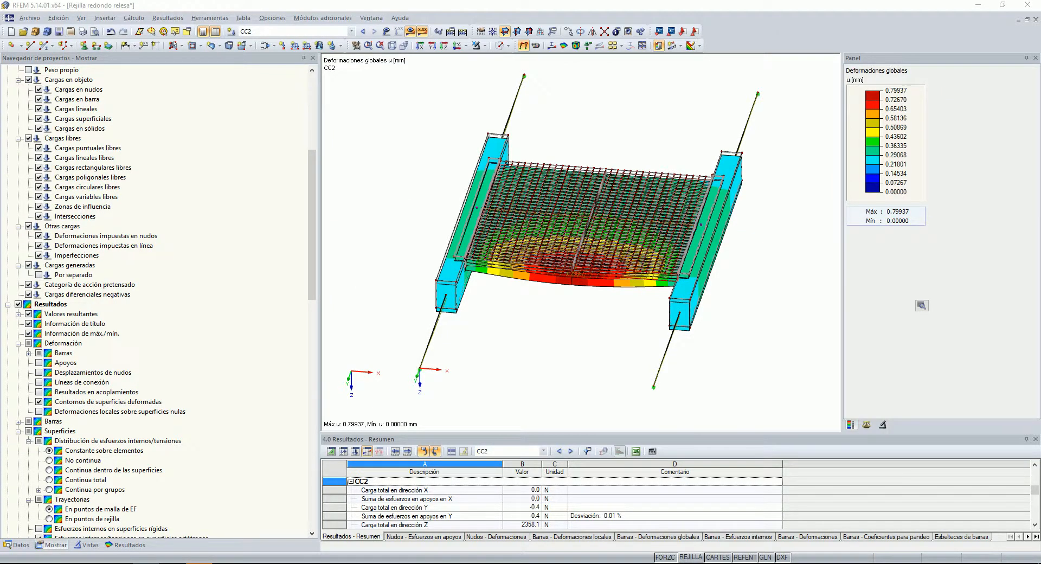
Step: Switch to Snagit Editor, enlarge the blank canvas and draw a tall red rectangle without shadow for the tube section
{"action": "left_click_drag", "start_coordinate": [1040, 176], "coordinate": [376, 84]}
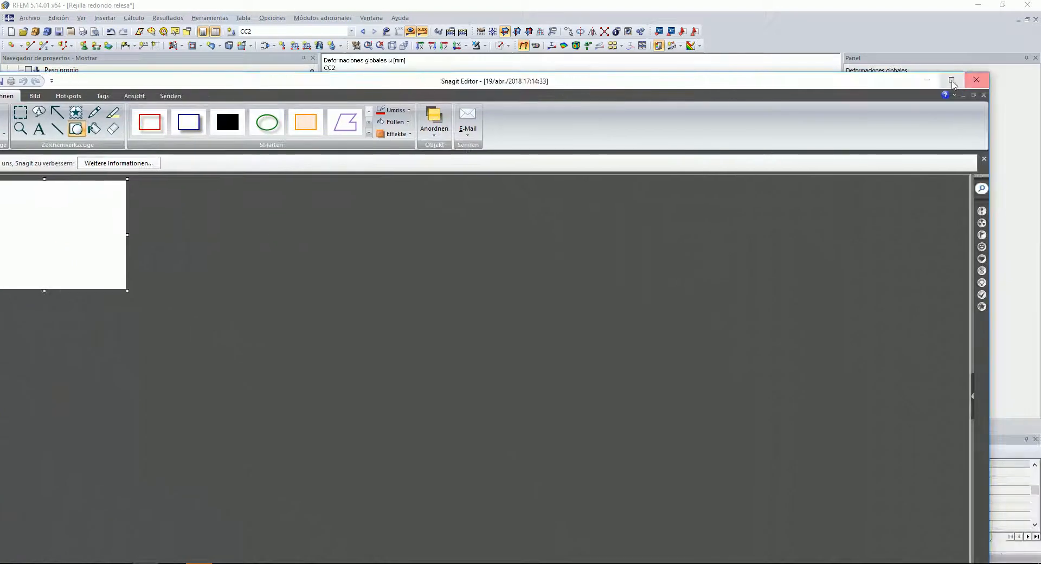
{"action": "left_click", "coordinate": [951, 80]}
{"action": "mouse_move", "coordinate": [170, 216]}
{"action": "left_mouse_down"}
{"action": "mouse_move", "coordinate": [599, 408]}
{"action": "mouse_move", "coordinate": [686, 486]}
{"action": "left_mouse_up"}
{"action": "left_click", "coordinate": [192, 47]}
{"action": "mouse_move", "coordinate": [198, 204]}
{"action": "left_mouse_down"}
{"action": "mouse_move", "coordinate": [200, 238]}
{"action": "mouse_move", "coordinate": [319, 388]}
{"action": "mouse_move", "coordinate": [332, 385]}
{"action": "left_mouse_up"}
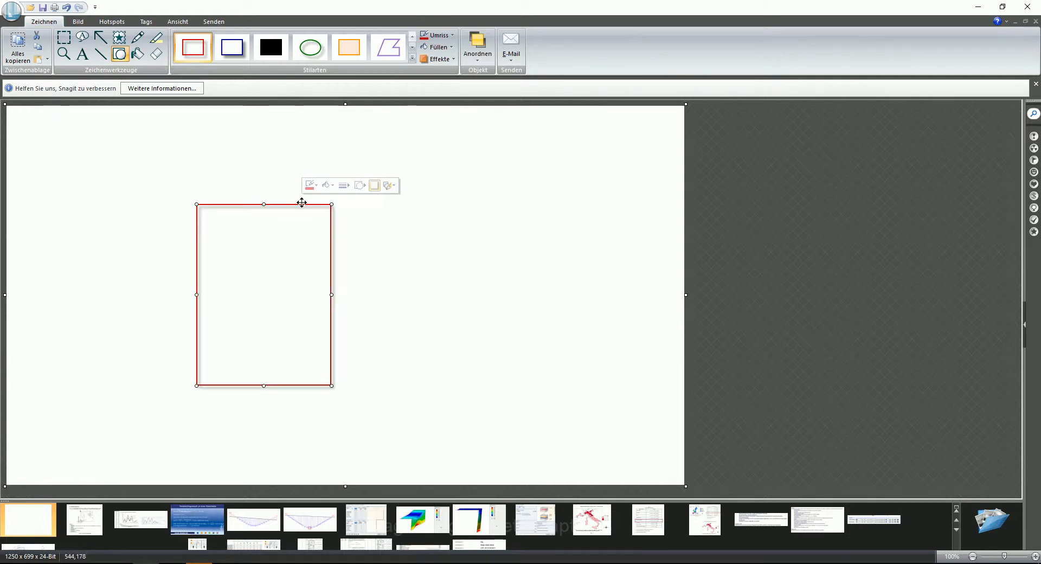
{"action": "left_click", "coordinate": [375, 185]}
Step: Sketch freehand in blue an angle profile running over the red rectangle and down beside it
{"action": "left_click", "coordinate": [138, 39]}
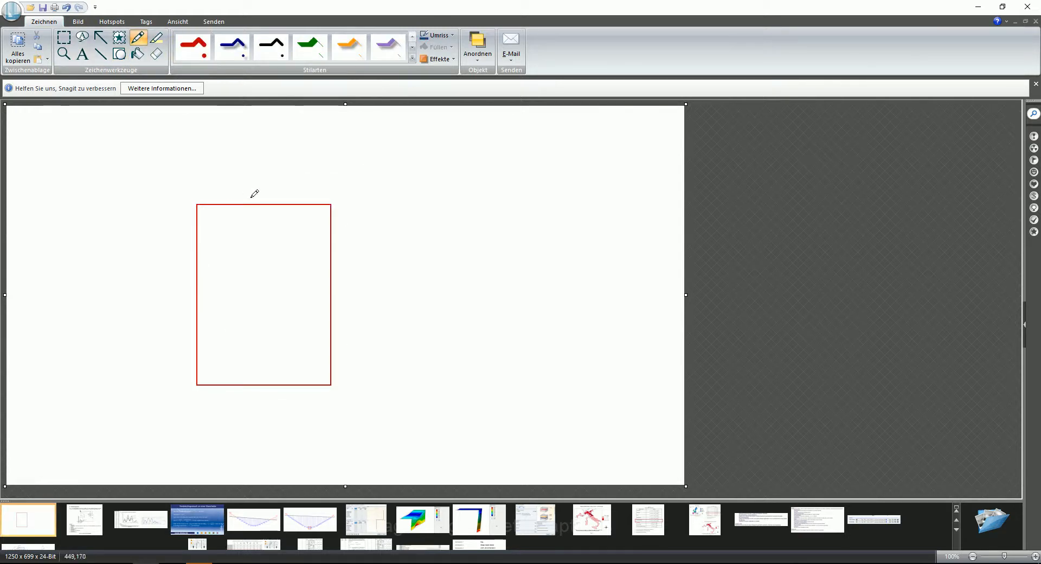
{"action": "left_click_drag", "start_coordinate": [280, 197], "coordinate": [329, 199]}
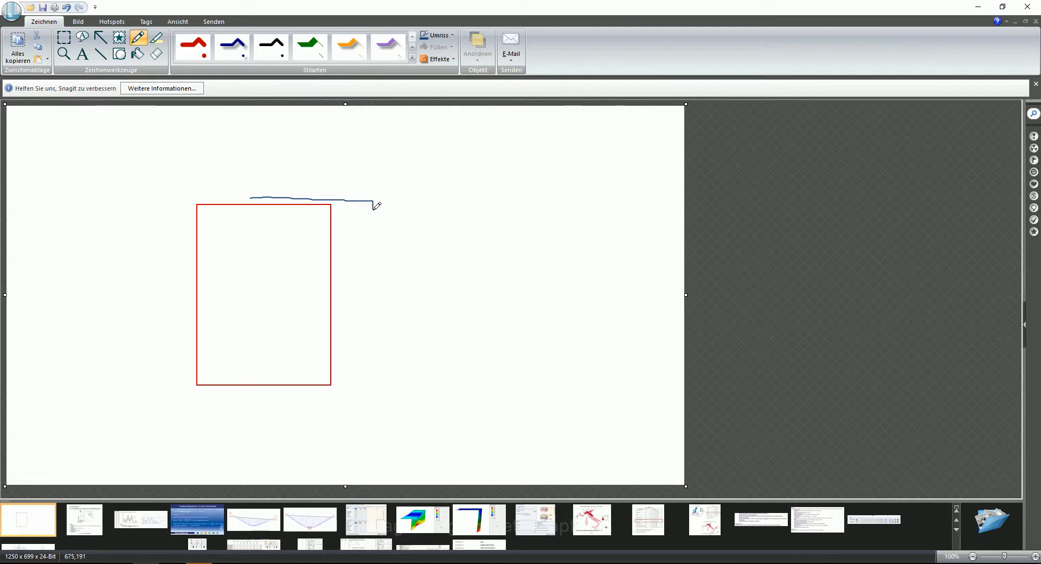
{"action": "left_click_drag", "start_coordinate": [379, 250], "coordinate": [379, 336]}
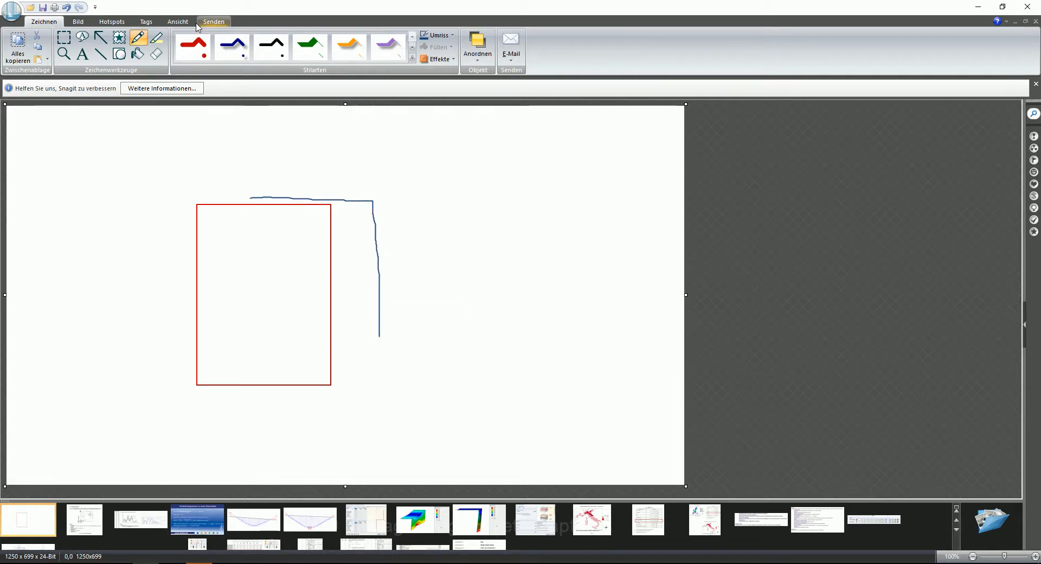
Step: Draw a narrow green-outlined rectangle between the red rectangle and the angle's vertical leg
{"action": "left_click", "coordinate": [124, 55]}
{"action": "left_click", "coordinate": [437, 35]}
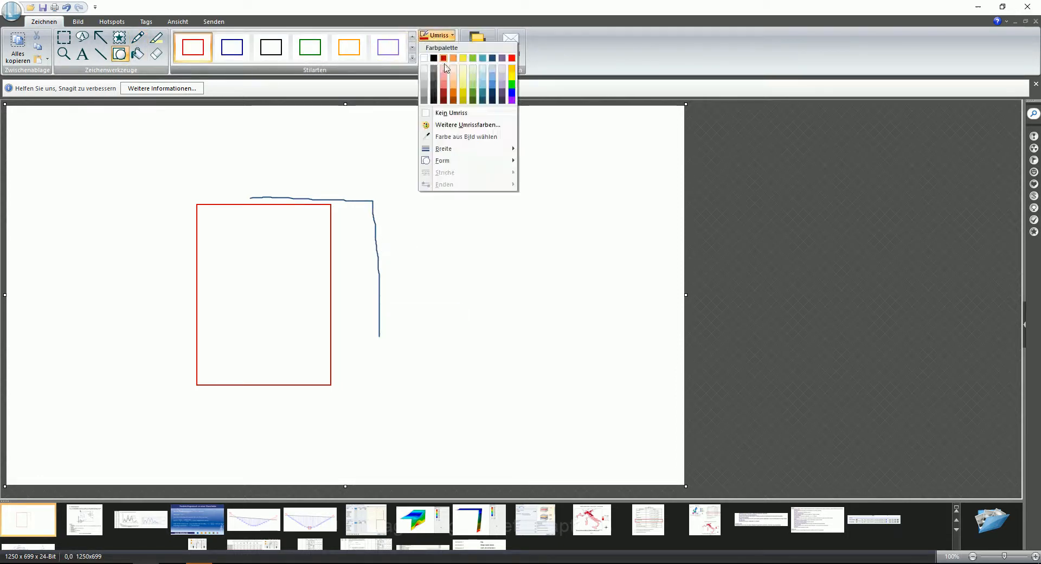
{"action": "left_click", "coordinate": [475, 97]}
{"action": "left_click_drag", "start_coordinate": [342, 218], "coordinate": [365, 381]}
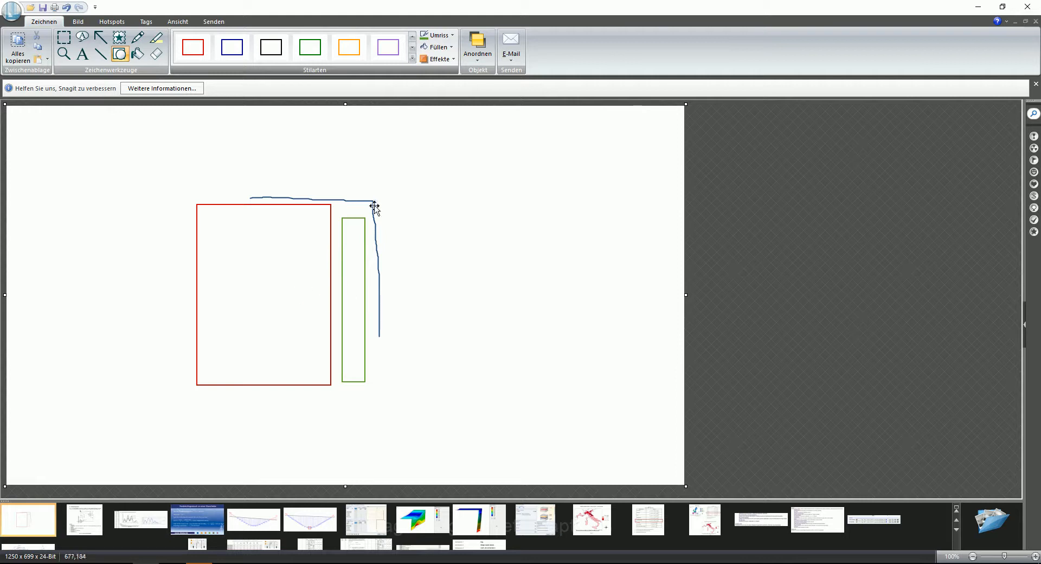
Step: Sketch freehand the flat bar extending horizontally from the angle's vertical leg, closing its far end with a break line
{"action": "left_click", "coordinate": [137, 37]}
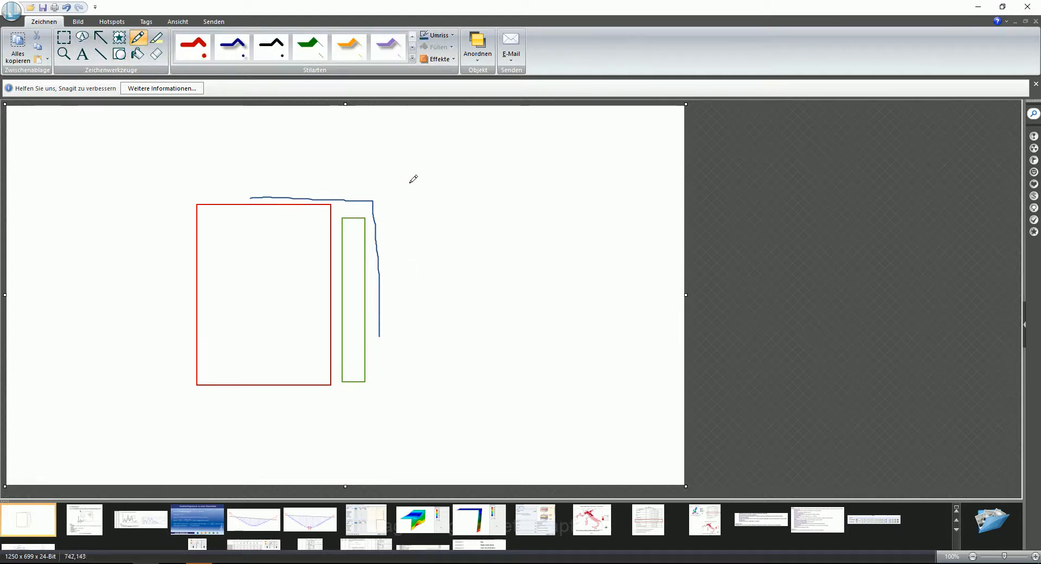
{"action": "left_click_drag", "start_coordinate": [391, 200], "coordinate": [379, 200]}
{"action": "left_click_drag", "start_coordinate": [567, 200], "coordinate": [565, 201]}
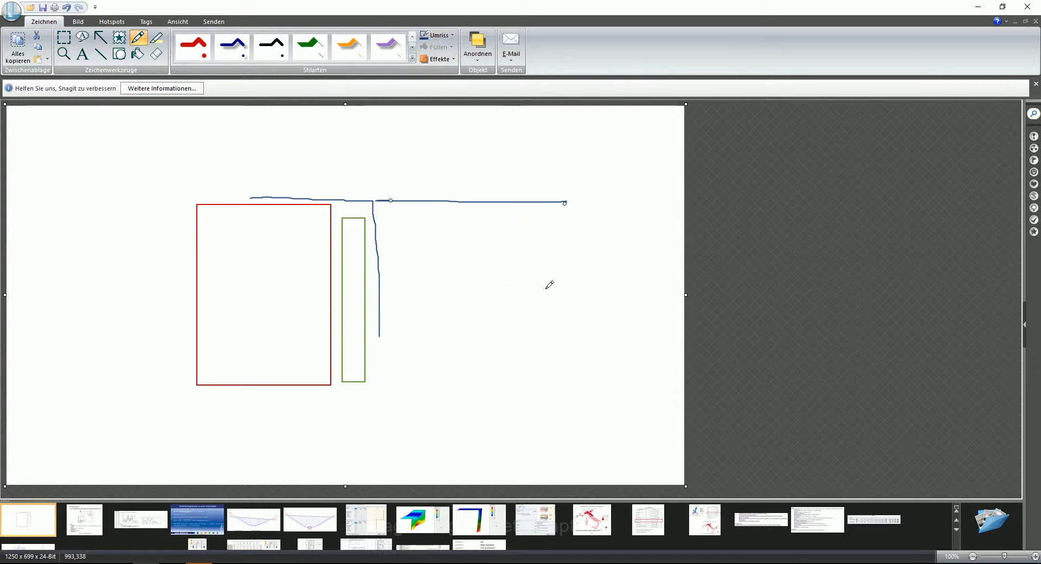
{"action": "left_click_drag", "start_coordinate": [563, 292], "coordinate": [425, 288]}
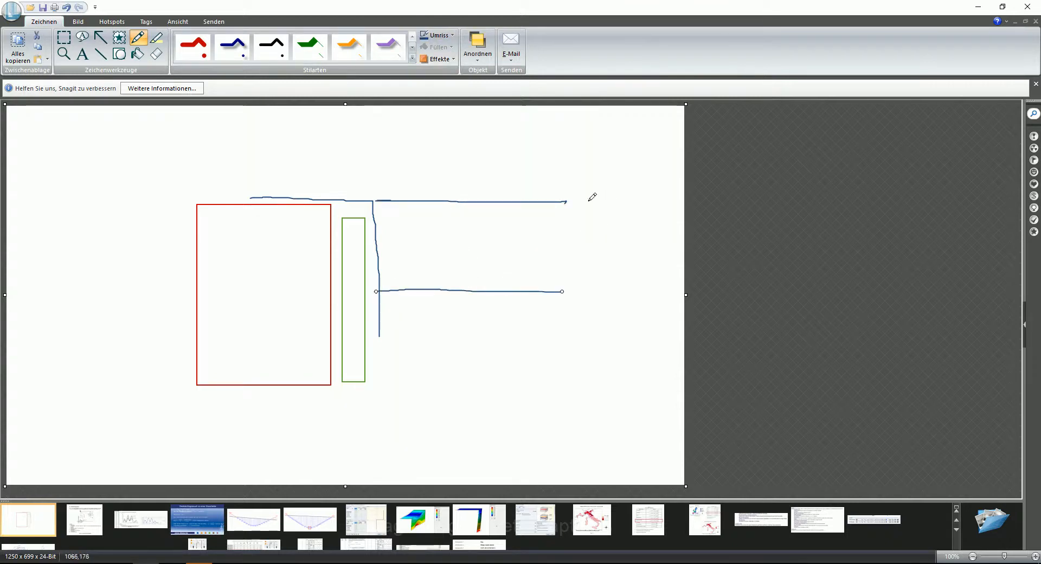
{"action": "left_click_drag", "start_coordinate": [565, 178], "coordinate": [567, 216]}
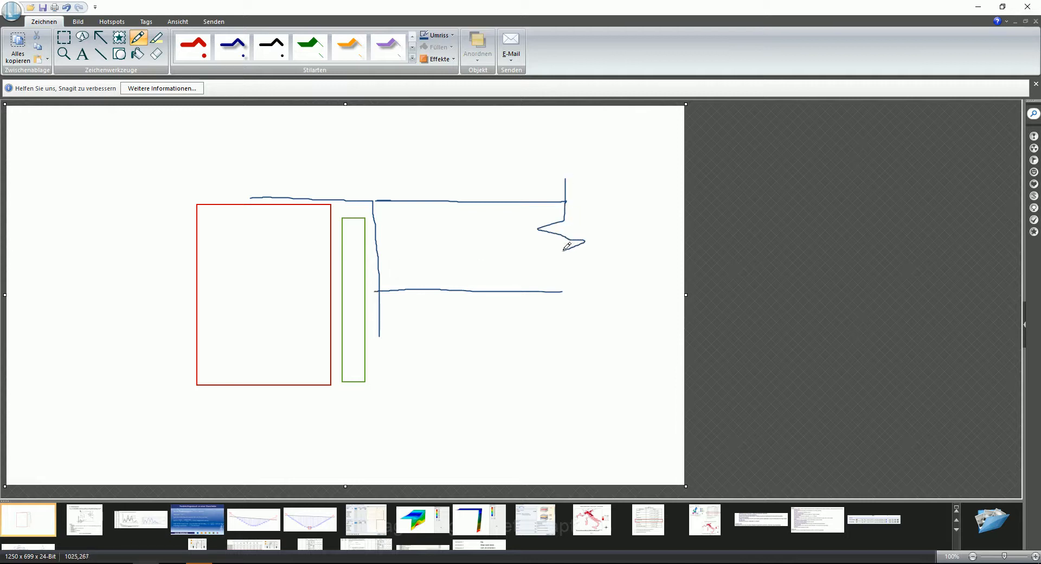
{"action": "left_click", "coordinate": [561, 294]}
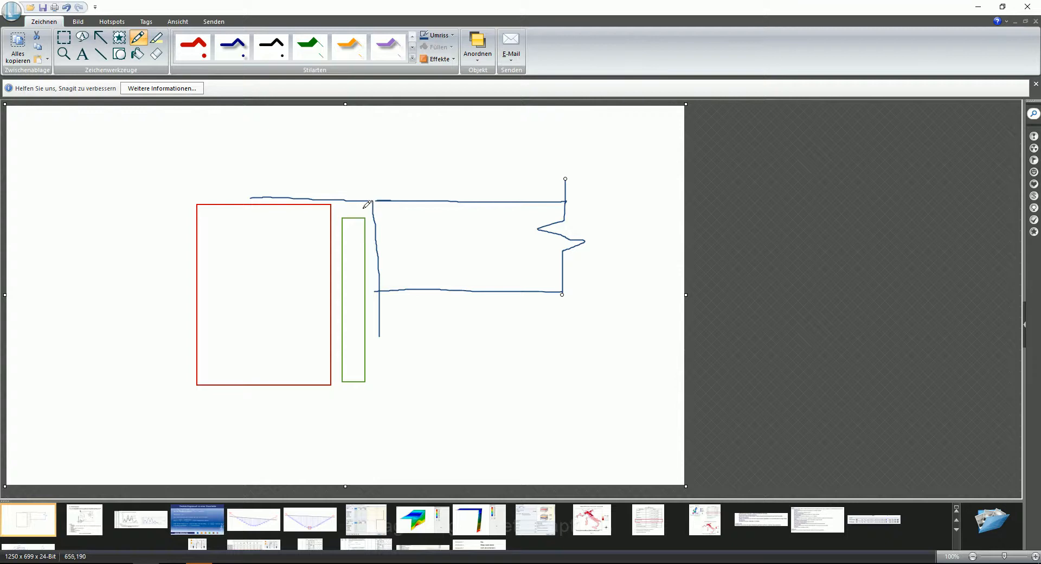
Step: Sketch the flat bar rotated downward about the angle's corner with a break line, and add the angle's outer outline
{"action": "left_click_drag", "start_coordinate": [366, 210], "coordinate": [373, 201]}
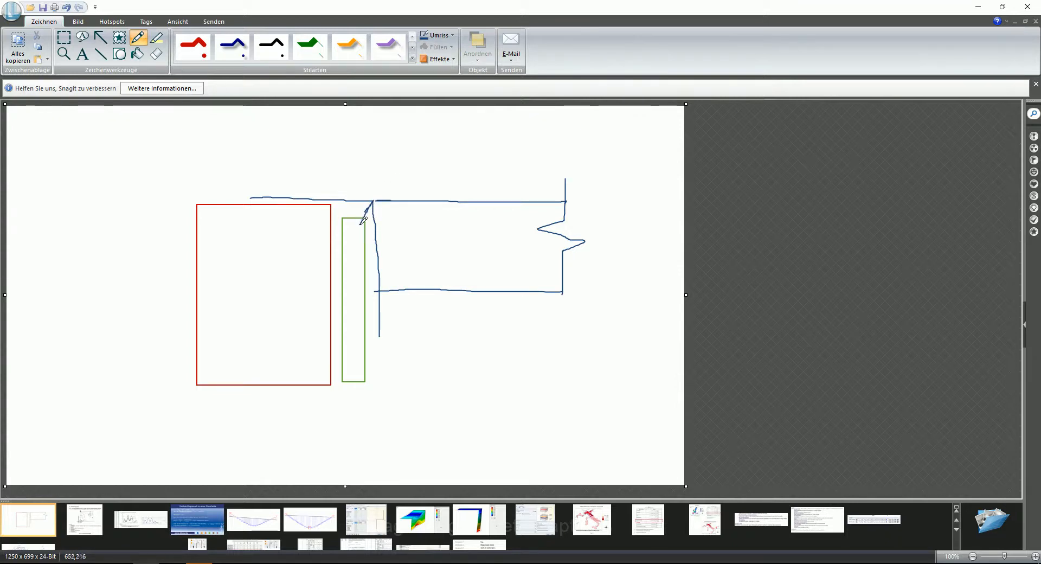
{"action": "left_click_drag", "start_coordinate": [345, 260], "coordinate": [337, 281]}
{"action": "key", "text": "Delete"}
{"action": "mouse_move", "coordinate": [407, 210]}
{"action": "left_mouse_down"}
{"action": "mouse_move", "coordinate": [372, 203]}
{"action": "mouse_move", "coordinate": [561, 286]}
{"action": "left_mouse_up"}
{"action": "left_click_drag", "start_coordinate": [551, 359], "coordinate": [536, 359]}
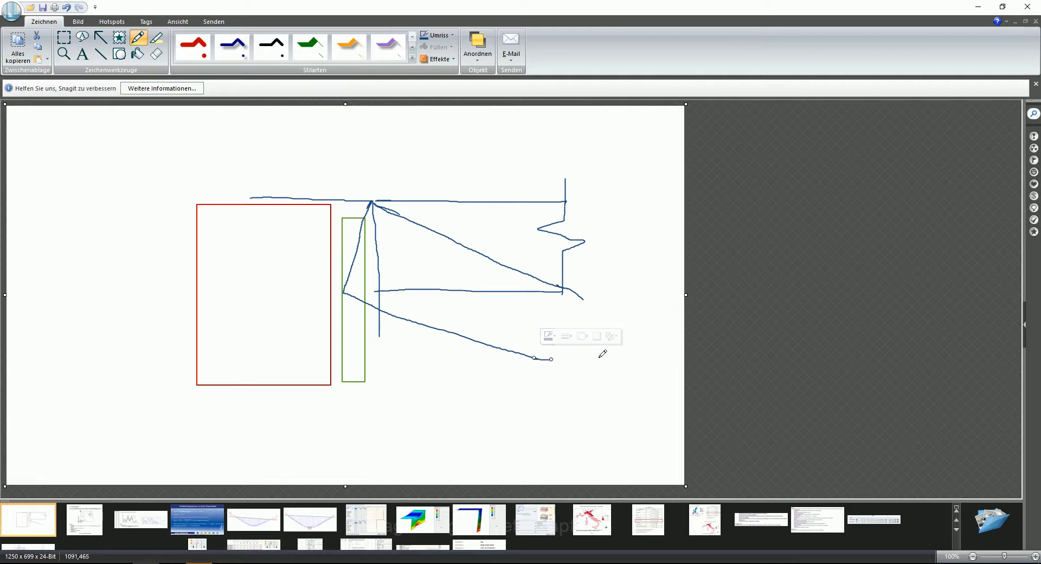
{"action": "left_click_drag", "start_coordinate": [591, 287], "coordinate": [543, 368]}
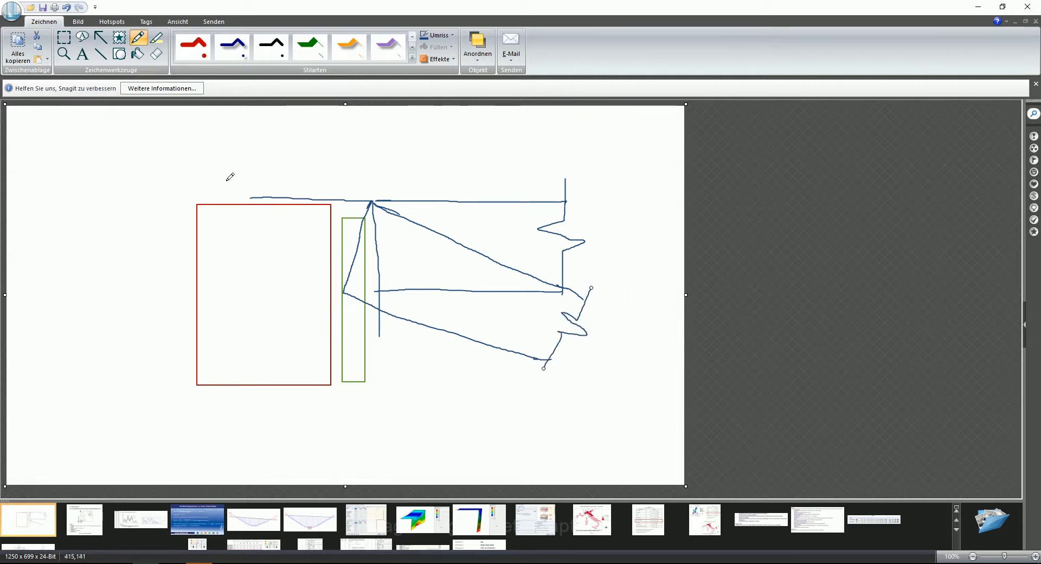
{"action": "mouse_move", "coordinate": [248, 191]}
{"action": "left_mouse_down"}
{"action": "mouse_move", "coordinate": [380, 193]}
{"action": "mouse_move", "coordinate": [382, 332]}
{"action": "left_mouse_up"}
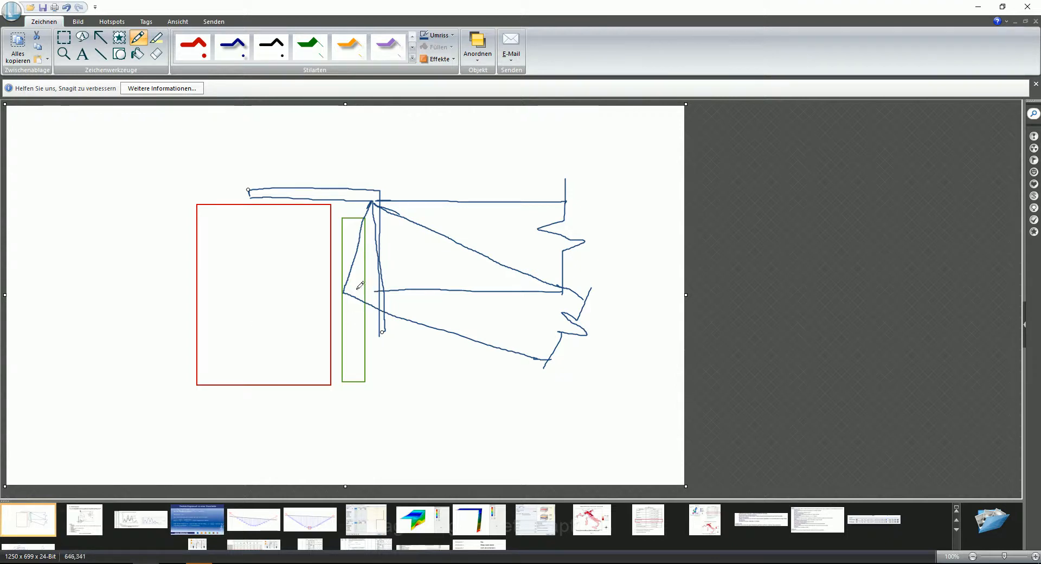
{"action": "left_click", "coordinate": [351, 223]}
{"action": "mouse_move", "coordinate": [351, 223]}
{"action": "left_mouse_down"}
{"action": "mouse_move", "coordinate": [358, 359]}
{"action": "mouse_move", "coordinate": [355, 301]}
{"action": "left_mouse_up"}
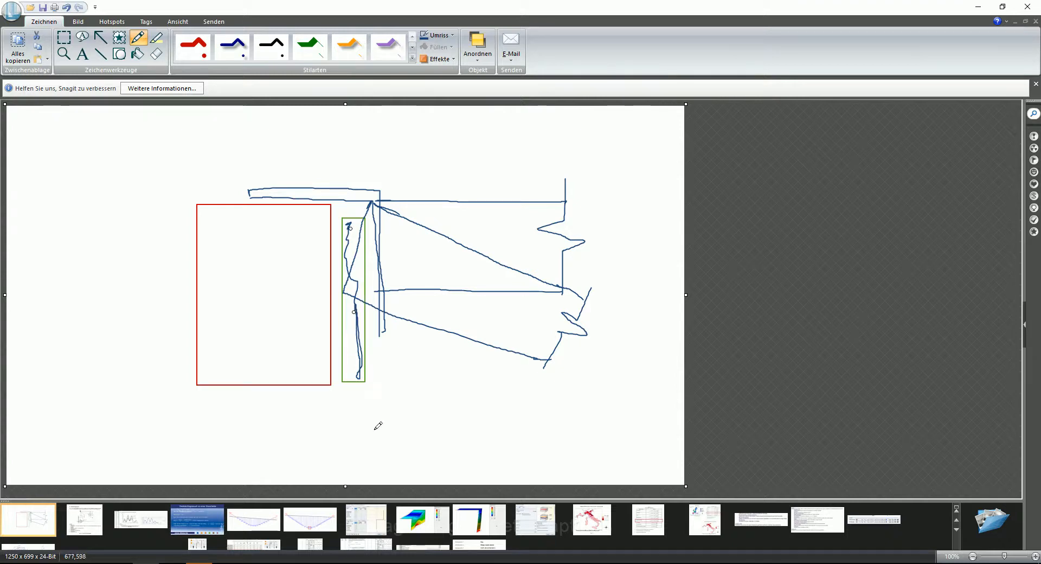
{"action": "key", "text": "Delete"}
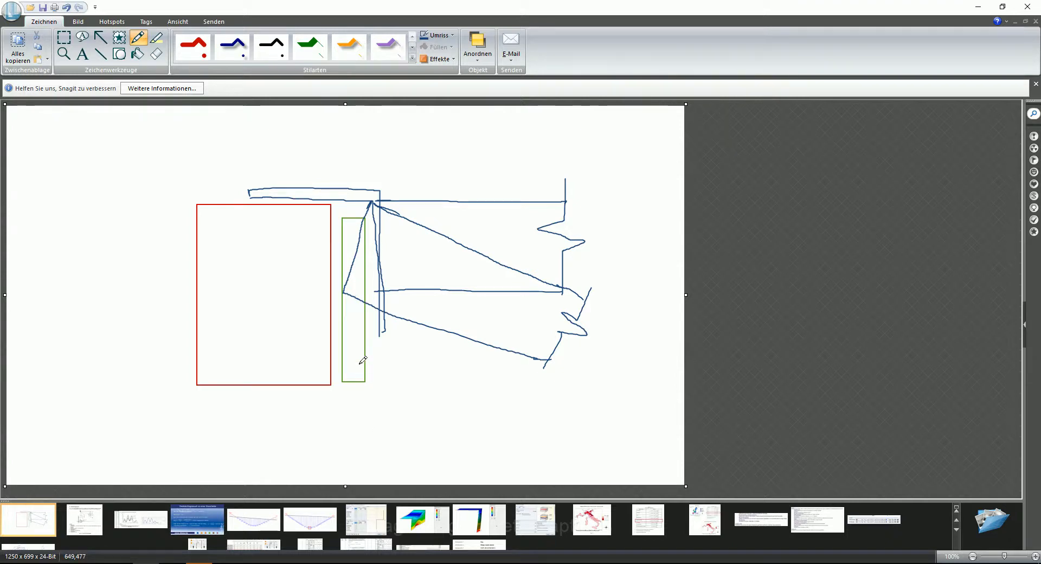
Step: Delete the narrow green rectangle from the sketch and return to RFEM
{"action": "left_click", "coordinate": [357, 382]}
{"action": "key", "text": "Delete"}
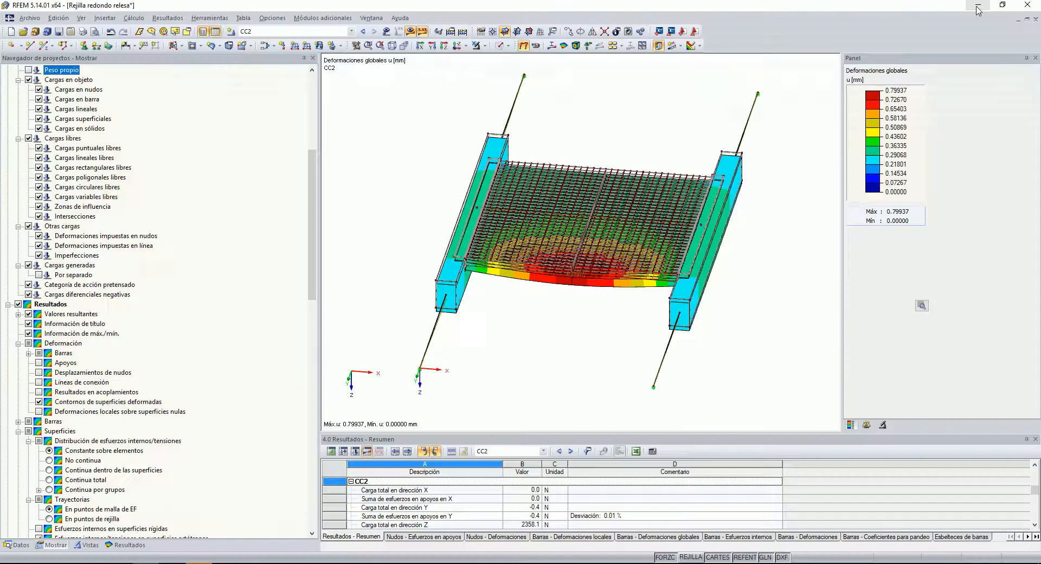
{"action": "left_click", "coordinate": [978, 6]}
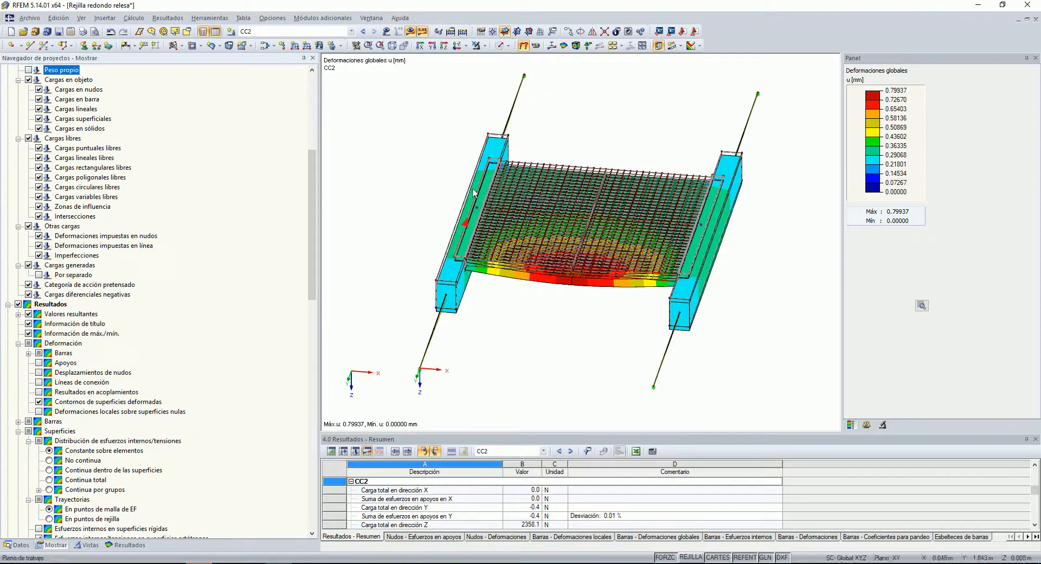
Step: Restore the saved user-defined view Tubos and turn the results display on for the tubes
{"action": "left_click", "coordinate": [16, 545]}
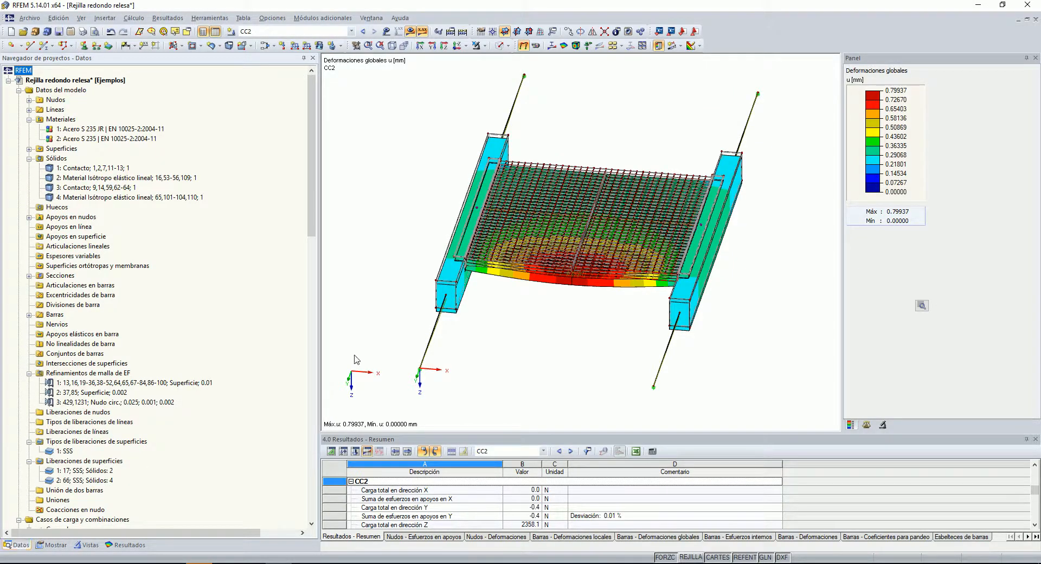
{"action": "scroll", "coordinate": [521, 329], "scroll_direction": "down", "scroll_amount": 1}
{"action": "middle_click_drag", "start_coordinate": [521, 329], "coordinate": [548, 293], "text": "ctrl"}
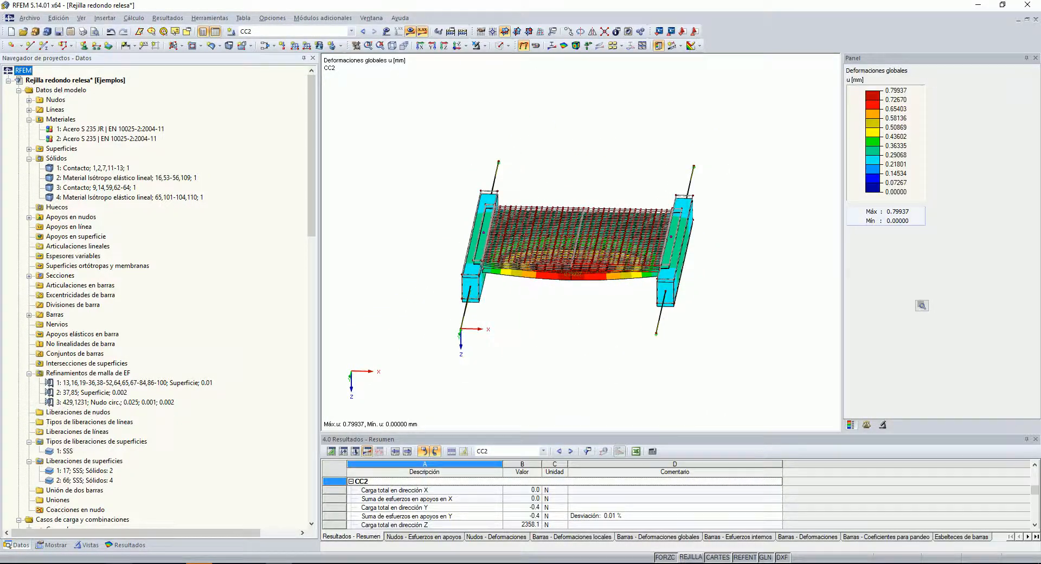
{"action": "left_click", "coordinate": [86, 544]}
{"action": "left_click", "coordinate": [18, 130]}
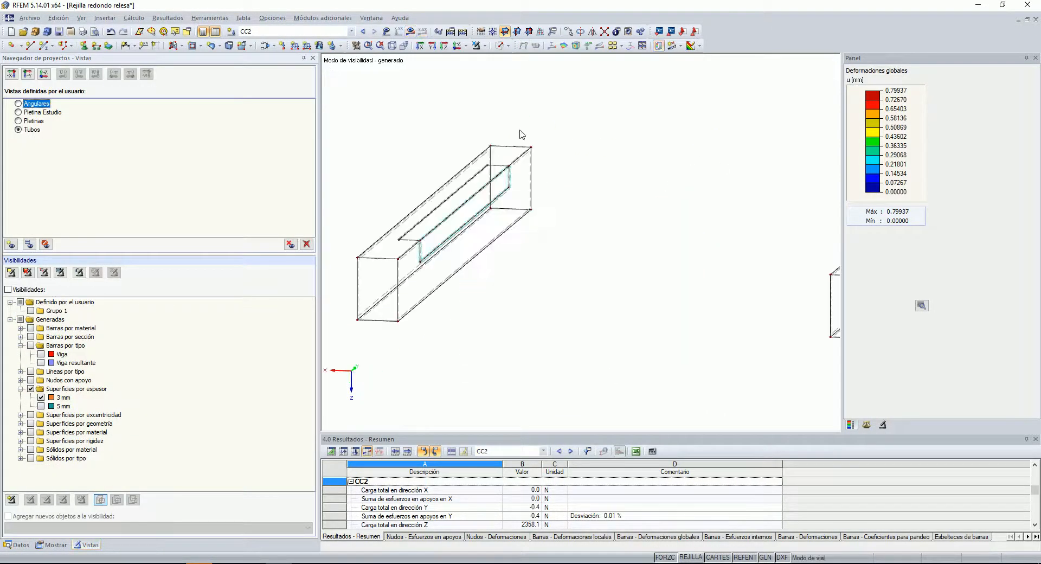
{"action": "left_click", "coordinate": [412, 32]}
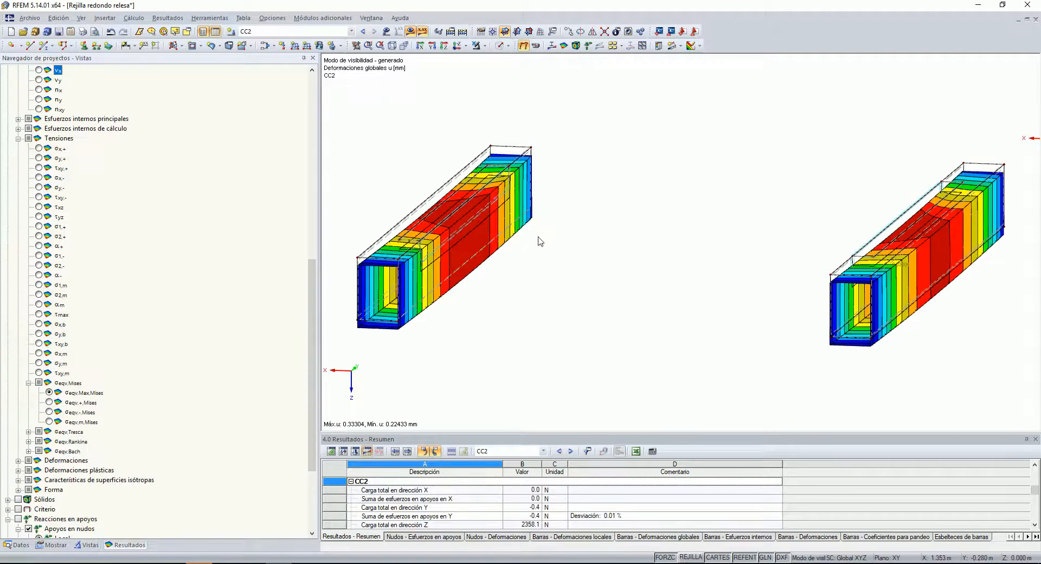
Step: Display the tubes' global deformation u-X in a front view and switch to load case CC1
{"action": "scroll", "coordinate": [86, 111], "scroll_direction": "up", "scroll_amount": 14}
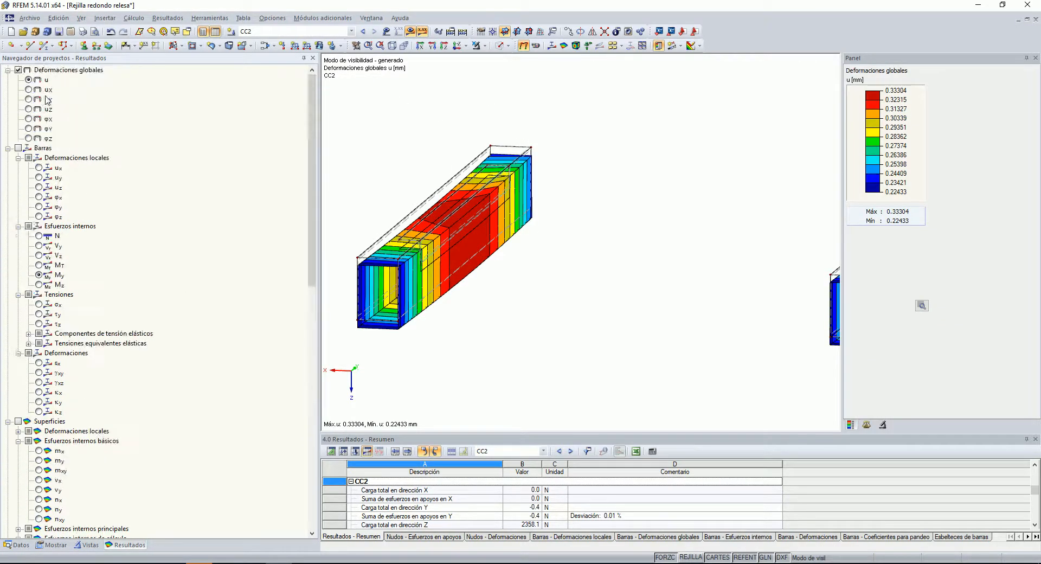
{"action": "middle_click_drag", "start_coordinate": [650, 323], "coordinate": [661, 299], "text": "ctrl"}
{"action": "scroll", "coordinate": [536, 247], "scroll_direction": "up", "scroll_amount": 2}
{"action": "middle_click_drag", "start_coordinate": [502, 226], "coordinate": [600, 343], "text": "ctrl"}
{"action": "left_click", "coordinate": [18, 545]}
{"action": "left_click", "coordinate": [351, 31]}
{"action": "left_click", "coordinate": [272, 41]}
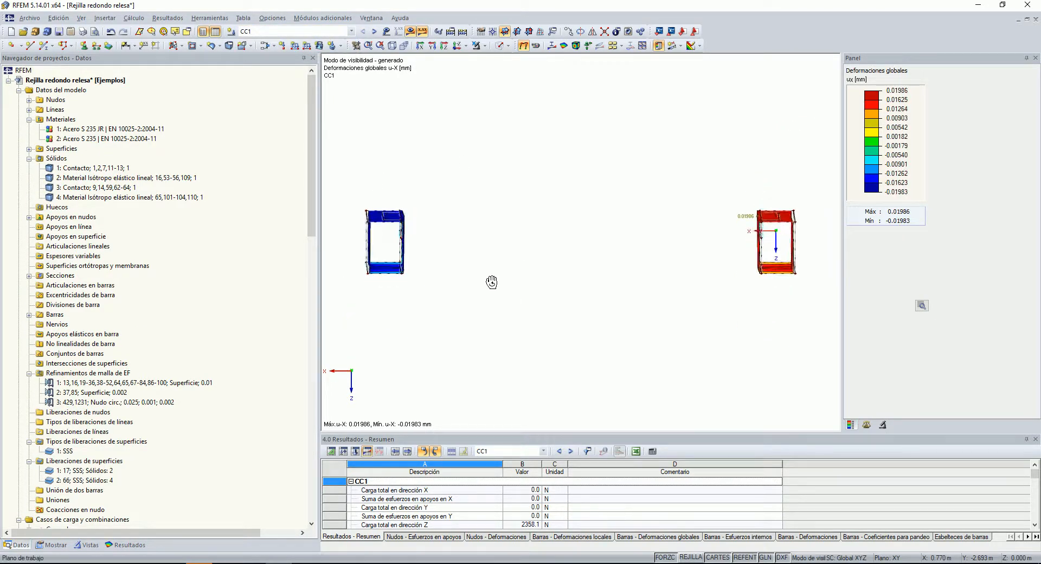
Step: Deactivate the uz release in surface release type 1 (SSS) and accept the change, discarding the existing results
{"action": "double_click", "coordinate": [67, 451]}
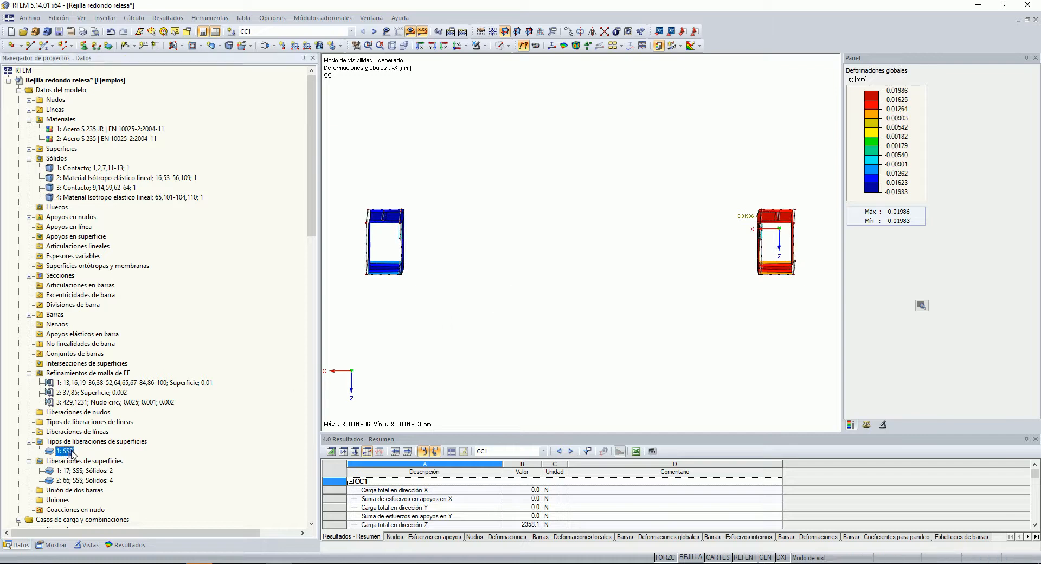
{"action": "left_click", "coordinate": [391, 362]}
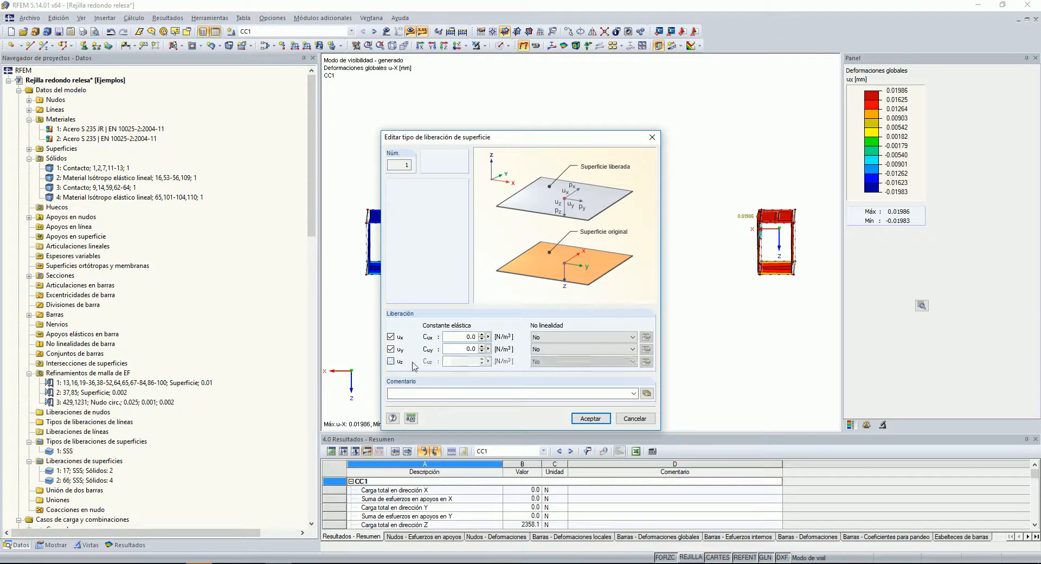
{"action": "left_click", "coordinate": [591, 418]}
{"action": "left_click", "coordinate": [502, 306]}
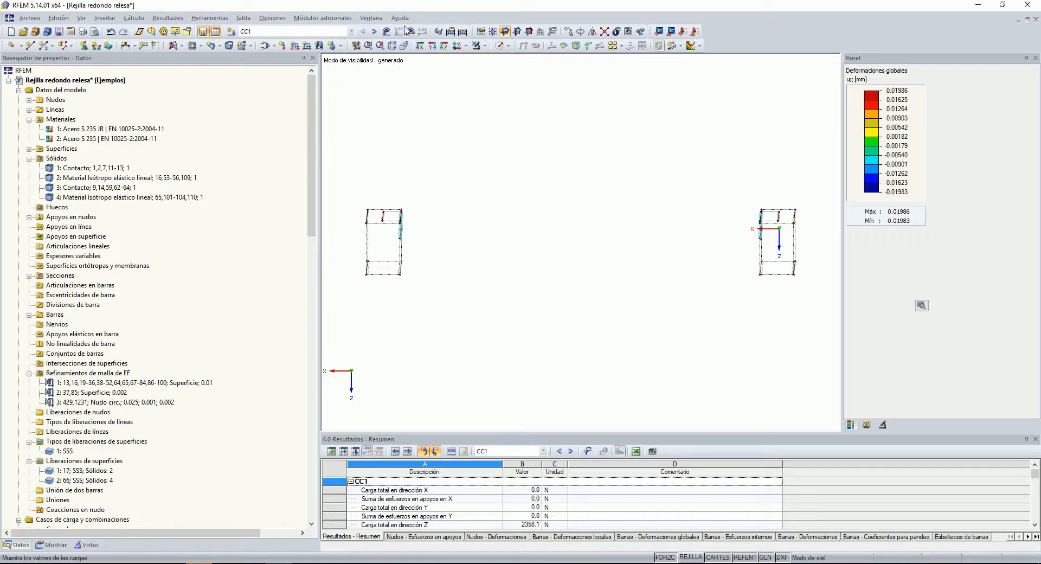
Step: Calculate CC1 with the modified surface release, keeping the current matrix solution method instead of switching to Iterativo
{"action": "left_click", "coordinate": [512, 304]}
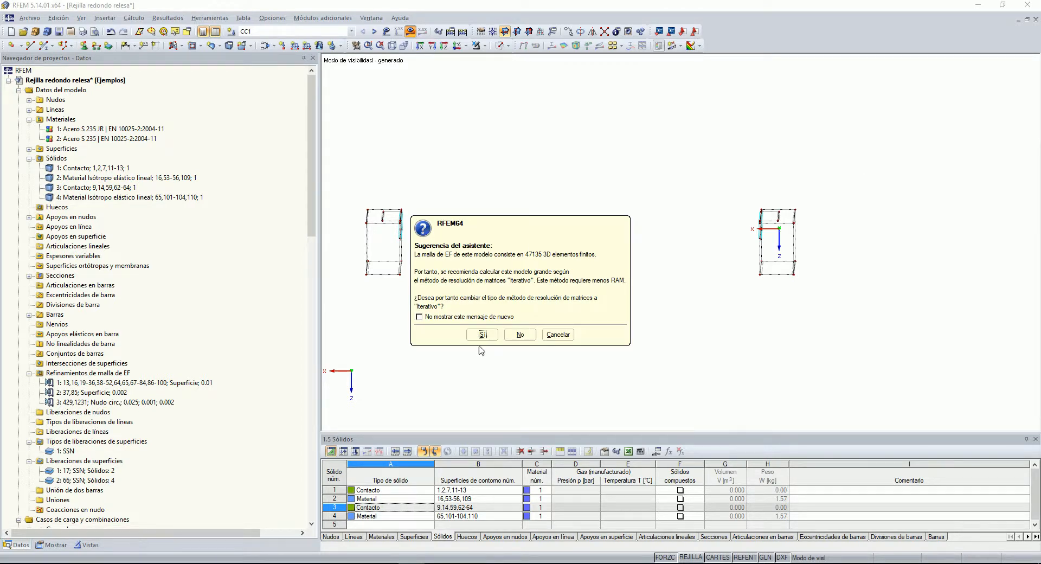
{"action": "left_click", "coordinate": [521, 334]}
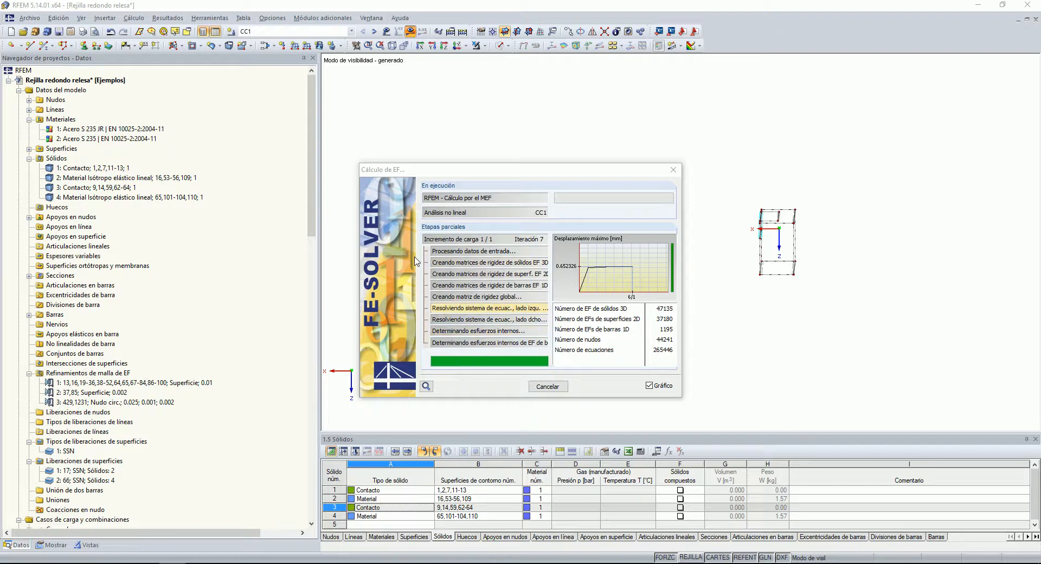
{"action": "left_click_drag", "start_coordinate": [553, 169], "coordinate": [619, 311]}
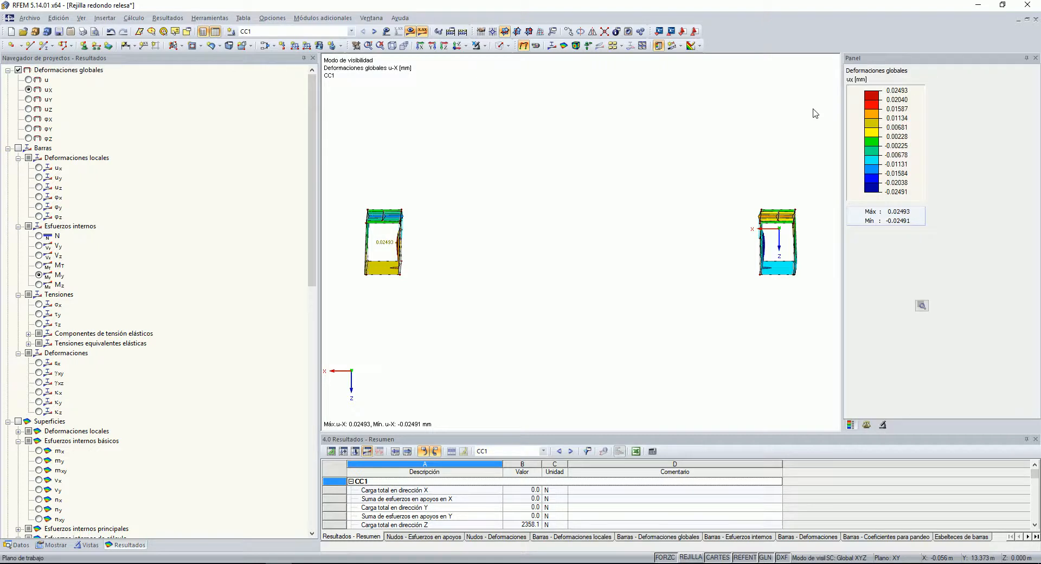
Step: Set the deformation display factor to 960 and examine the u-X deformation of both tubes from an oblique view
{"action": "scroll", "coordinate": [400, 239], "scroll_direction": "up", "scroll_amount": 3}
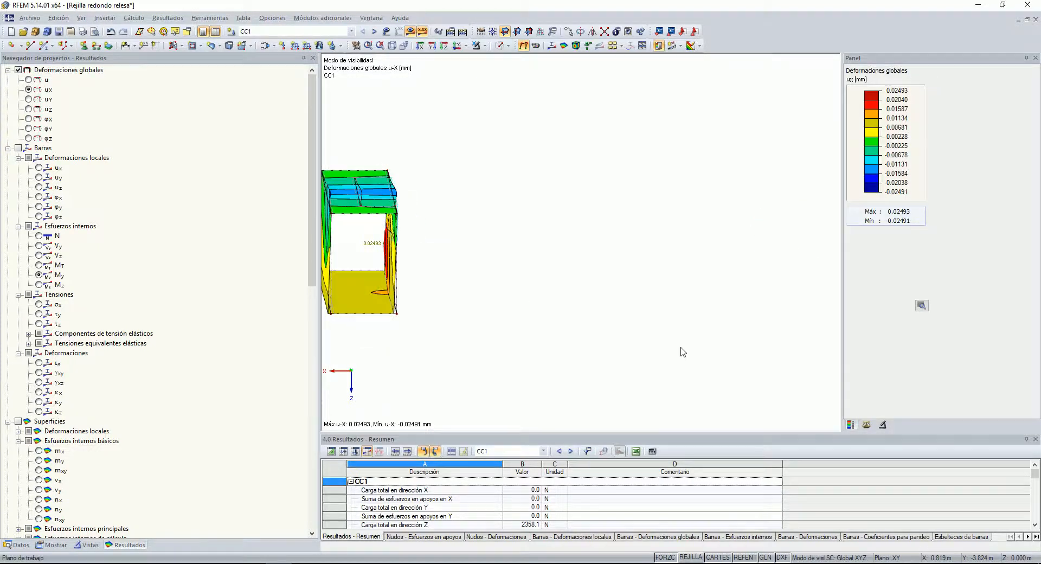
{"action": "left_click", "coordinate": [866, 425]}
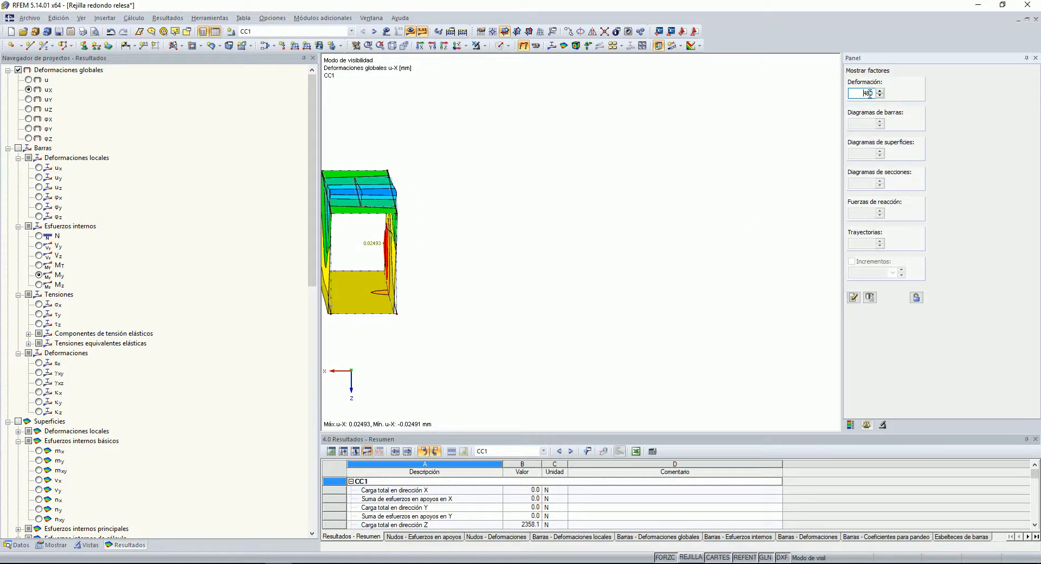
{"action": "scroll", "coordinate": [869, 93], "scroll_direction": "up", "scroll_amount": 1}
{"action": "middle_click_drag", "start_coordinate": [541, 226], "coordinate": [406, 302], "text": "ctrl"}
{"action": "middle_click_drag", "start_coordinate": [534, 314], "coordinate": [547, 63], "text": "ctrl"}
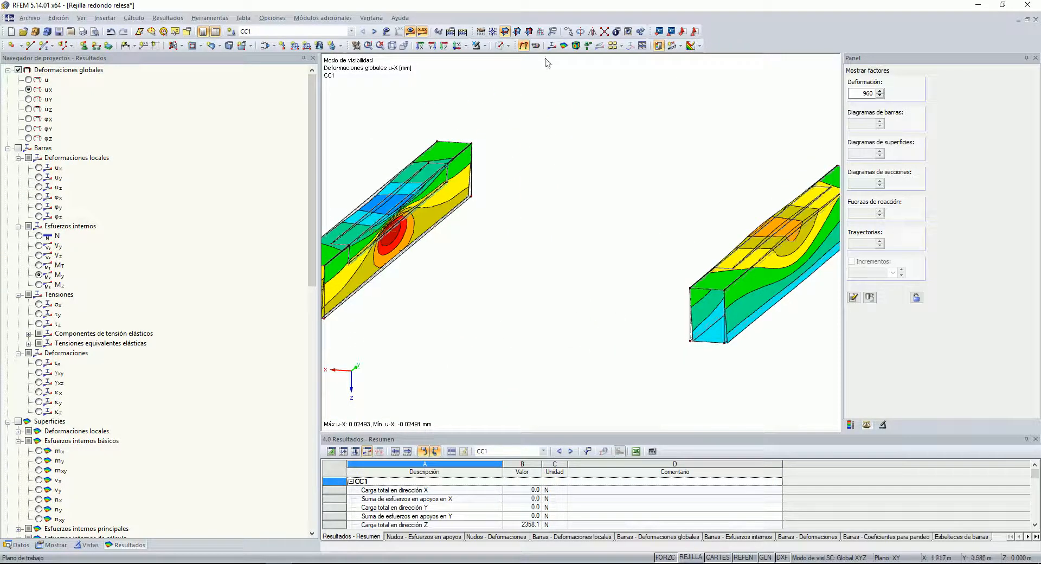
{"action": "scroll", "coordinate": [524, 218], "scroll_direction": "down", "scroll_amount": 2}
{"action": "middle_click_drag", "start_coordinate": [524, 219], "coordinate": [554, 243], "text": "ctrl"}
{"action": "middle_click_drag", "start_coordinate": [573, 218], "coordinate": [518, 261], "text": "ctrl"}
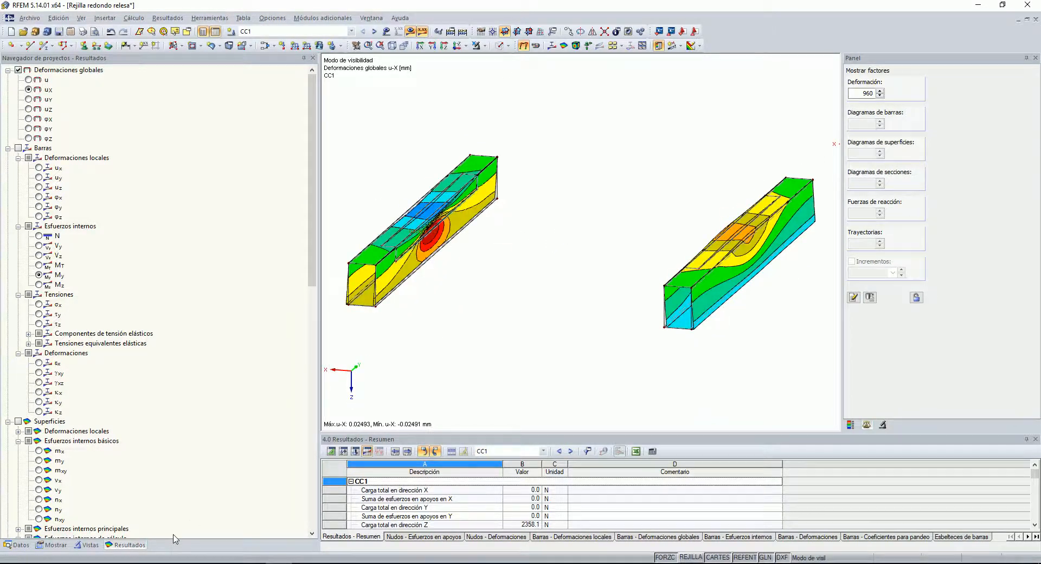
Step: Restore the user-defined view Pletina Estudio and examine the bar's M-y moment diagram at its ends and midspan
{"action": "left_click", "coordinate": [97, 545]}
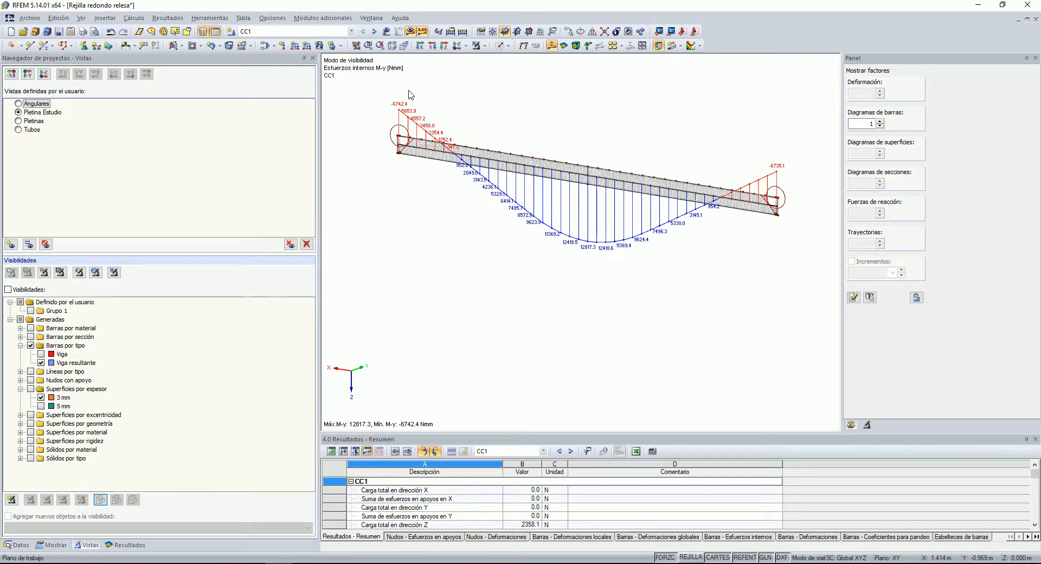
{"action": "scroll", "coordinate": [768, 161], "scroll_direction": "up", "scroll_amount": 1}
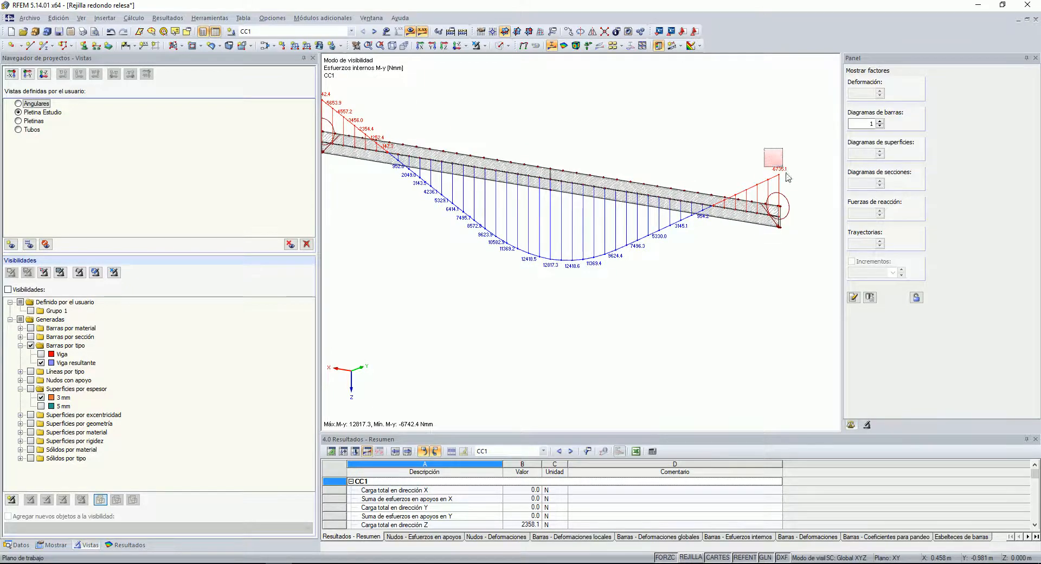
{"action": "scroll", "coordinate": [775, 227], "scroll_direction": "up", "scroll_amount": 4}
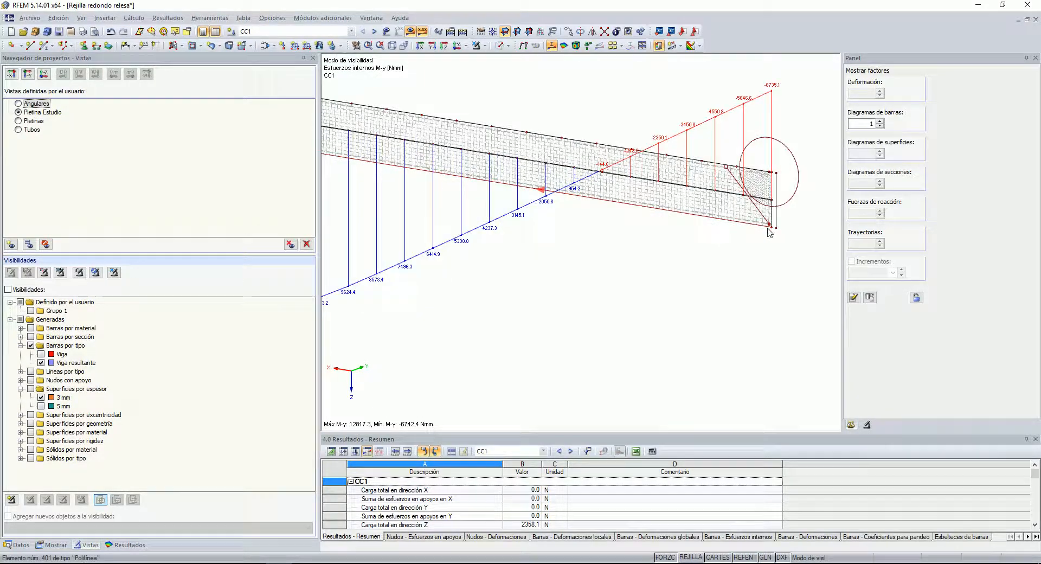
{"action": "scroll", "coordinate": [786, 238], "scroll_direction": "down", "scroll_amount": 5}
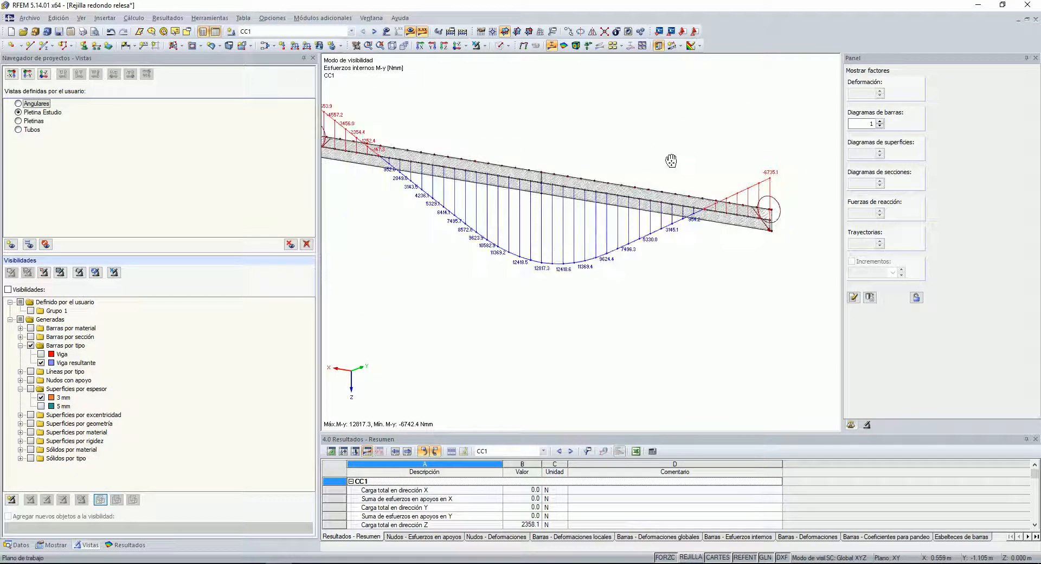
{"action": "left_click_drag", "start_coordinate": [569, 165], "coordinate": [593, 160]}
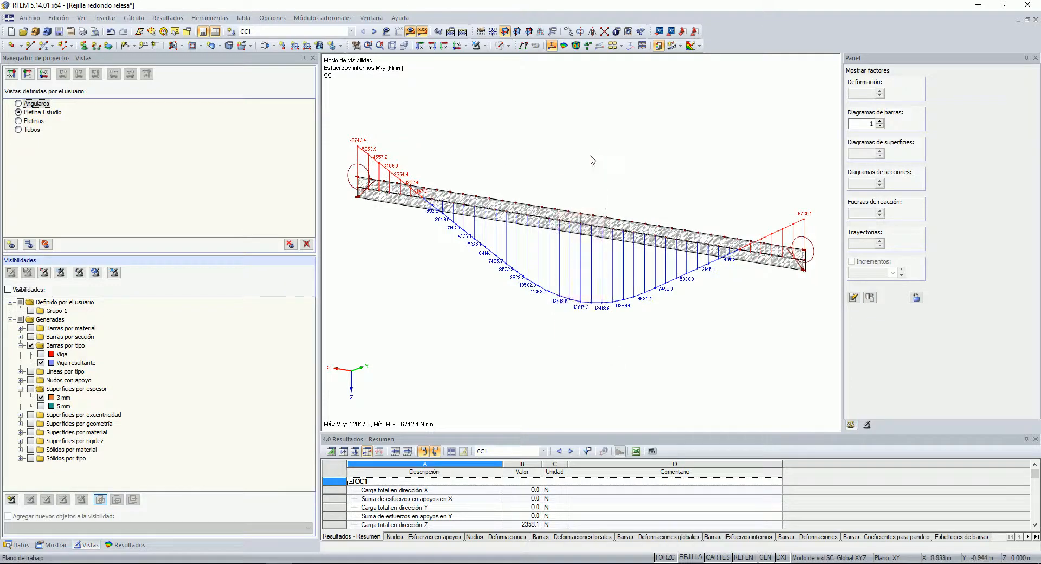
{"action": "scroll", "coordinate": [495, 144], "scroll_direction": "down", "scroll_amount": 1}
{"action": "scroll", "coordinate": [495, 144], "scroll_direction": "up", "scroll_amount": 1}
{"action": "mouse_move", "coordinate": [547, 160]}
{"action": "middle_mouse_down", "text": "ctrl"}
{"action": "mouse_move", "coordinate": [534, 167]}
{"action": "mouse_move", "coordinate": [556, 155]}
{"action": "middle_mouse_up", "text": "ctrl"}
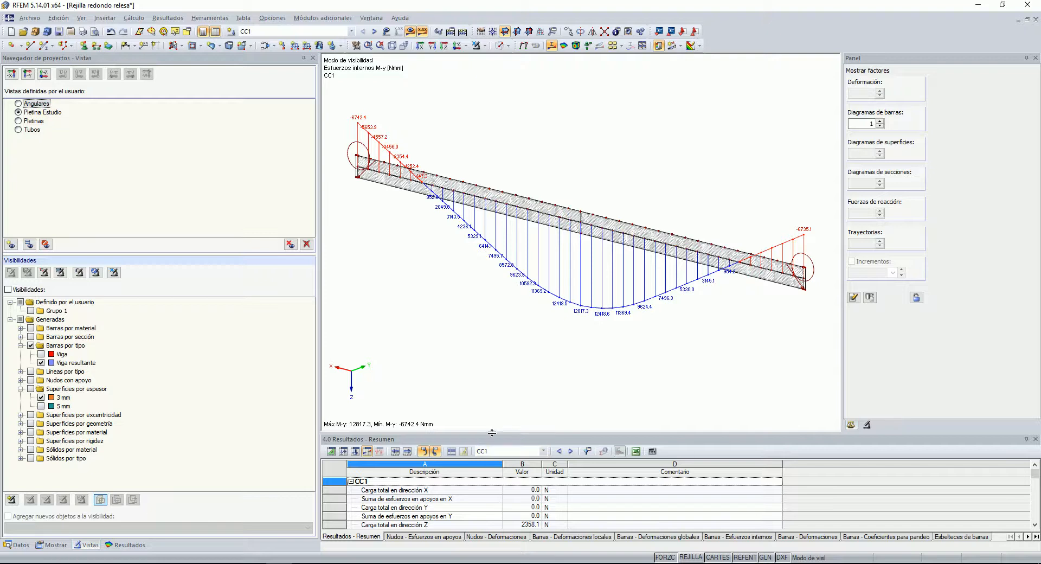
Step: Cancel the visibility mode to show the whole model and display its global deformation u
{"action": "left_click", "coordinate": [19, 545]}
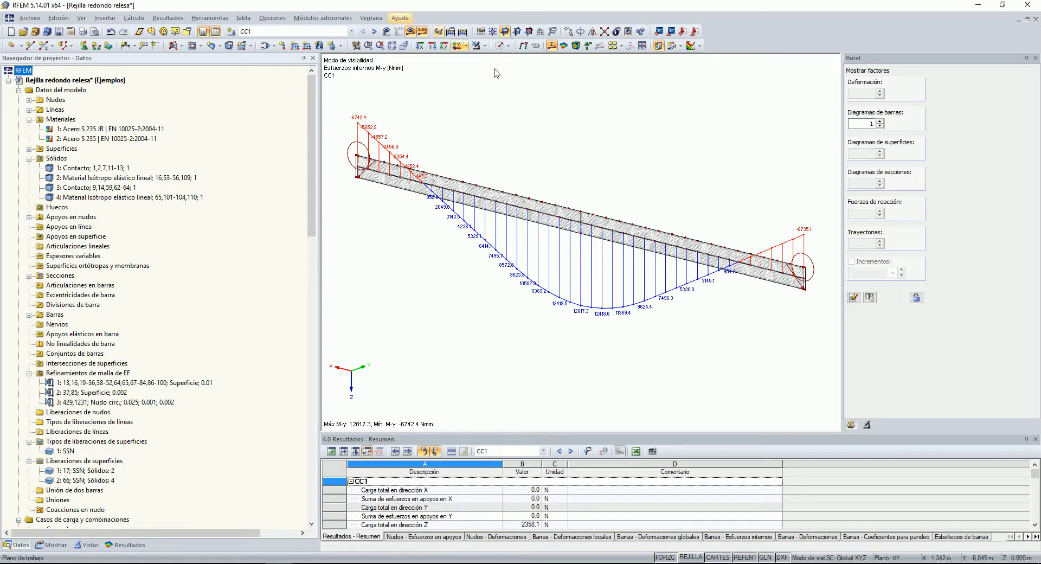
{"action": "left_click", "coordinate": [485, 46]}
{"action": "left_click", "coordinate": [531, 142]}
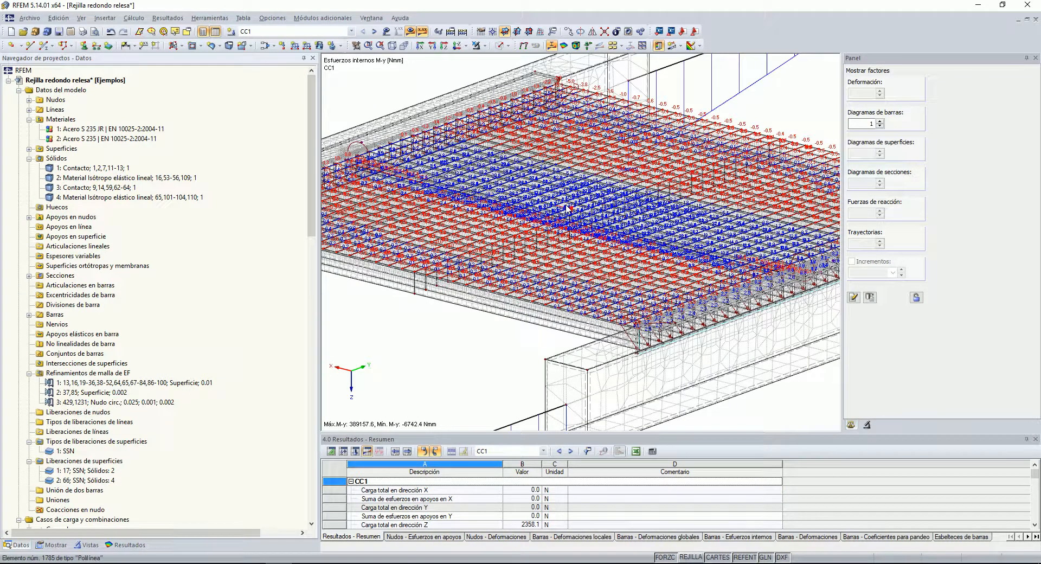
{"action": "scroll", "coordinate": [563, 292], "scroll_direction": "down", "scroll_amount": 3}
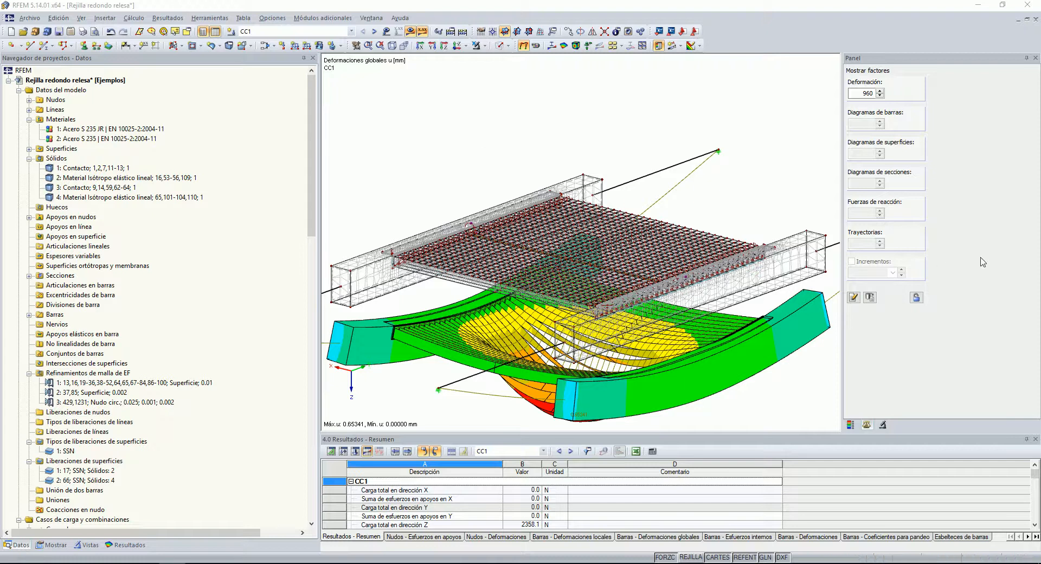
Step: Turn off the FE mesh display and view the deformed grating from a higher angle
{"action": "left_click", "coordinate": [52, 545]}
{"action": "scroll", "coordinate": [18, 290], "scroll_direction": "down", "scroll_amount": 15}
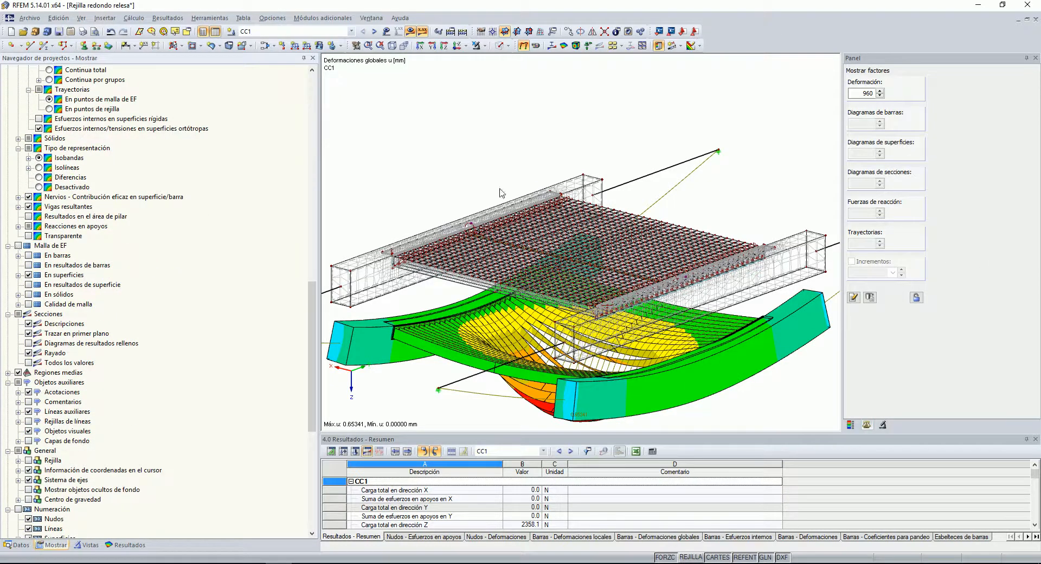
{"action": "scroll", "coordinate": [468, 176], "scroll_direction": "down", "scroll_amount": 1}
{"action": "scroll", "coordinate": [497, 165], "scroll_direction": "down", "scroll_amount": 2}
{"action": "middle_click_drag", "start_coordinate": [458, 162], "coordinate": [502, 191]}
{"action": "scroll", "coordinate": [574, 82], "scroll_direction": "up", "scroll_amount": 2}
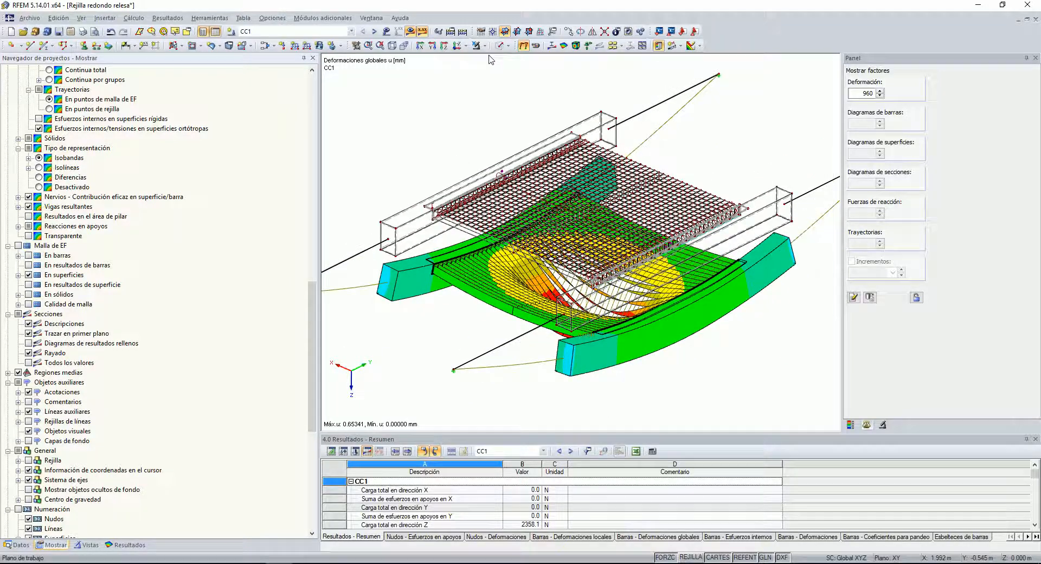
Step: Go to the display options for the model objects
{"action": "scroll", "coordinate": [19, 91], "scroll_direction": "up", "scroll_amount": 20}
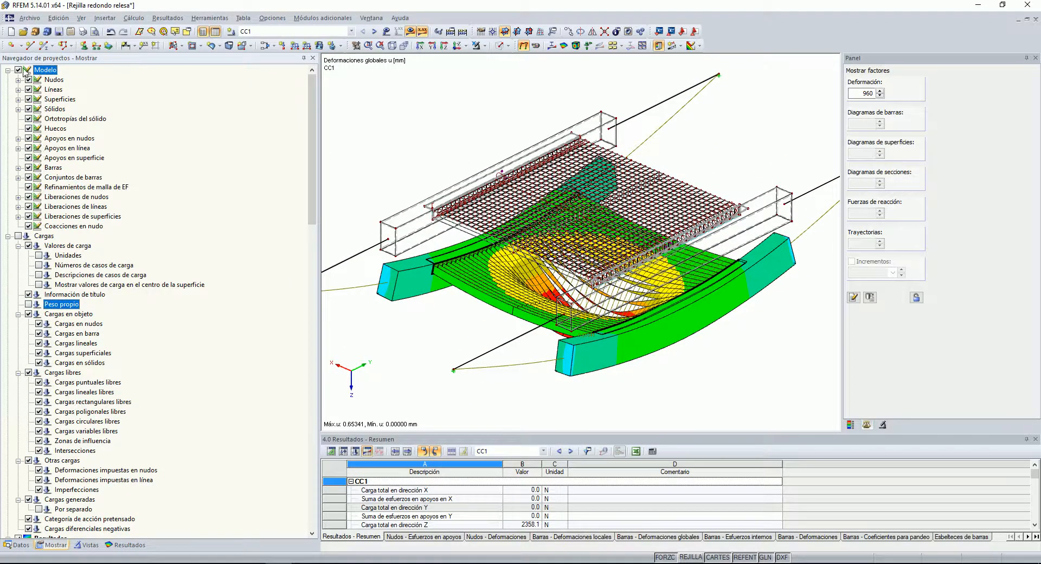